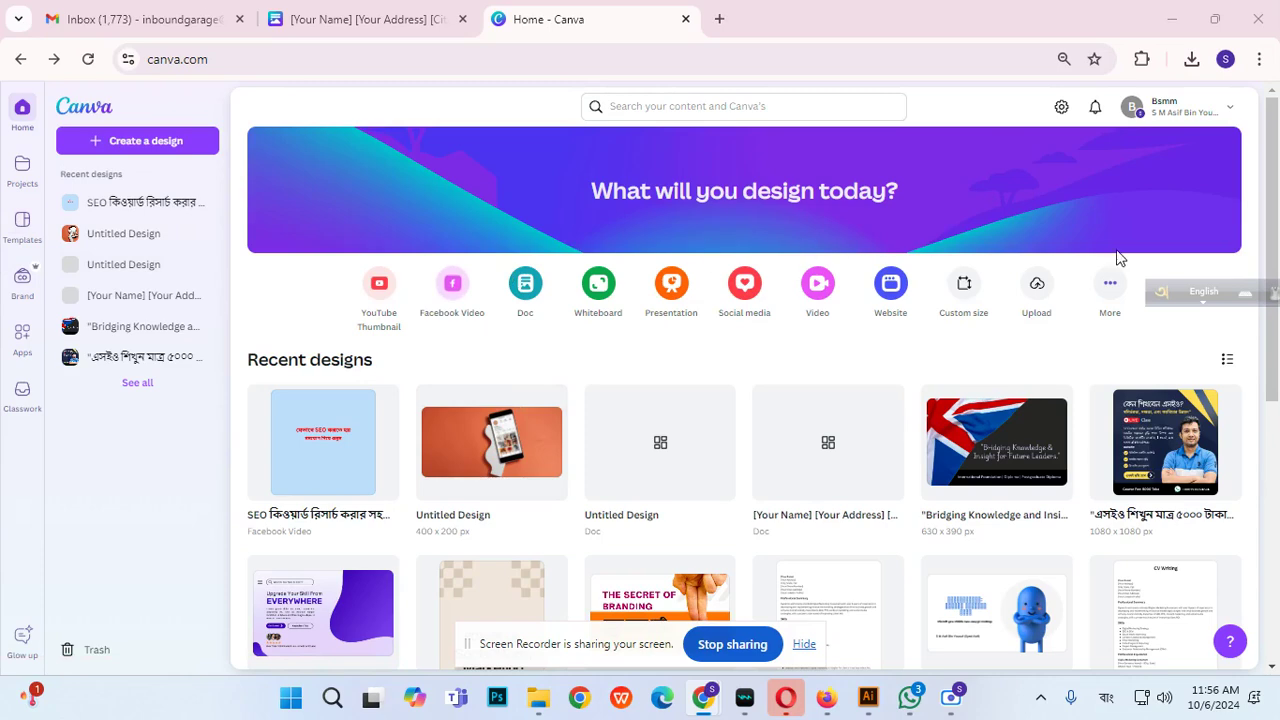
# Create a new design from scratch using the Resume format.
pyautogui.click(150, 143)
pyautogui.click(565, 165)
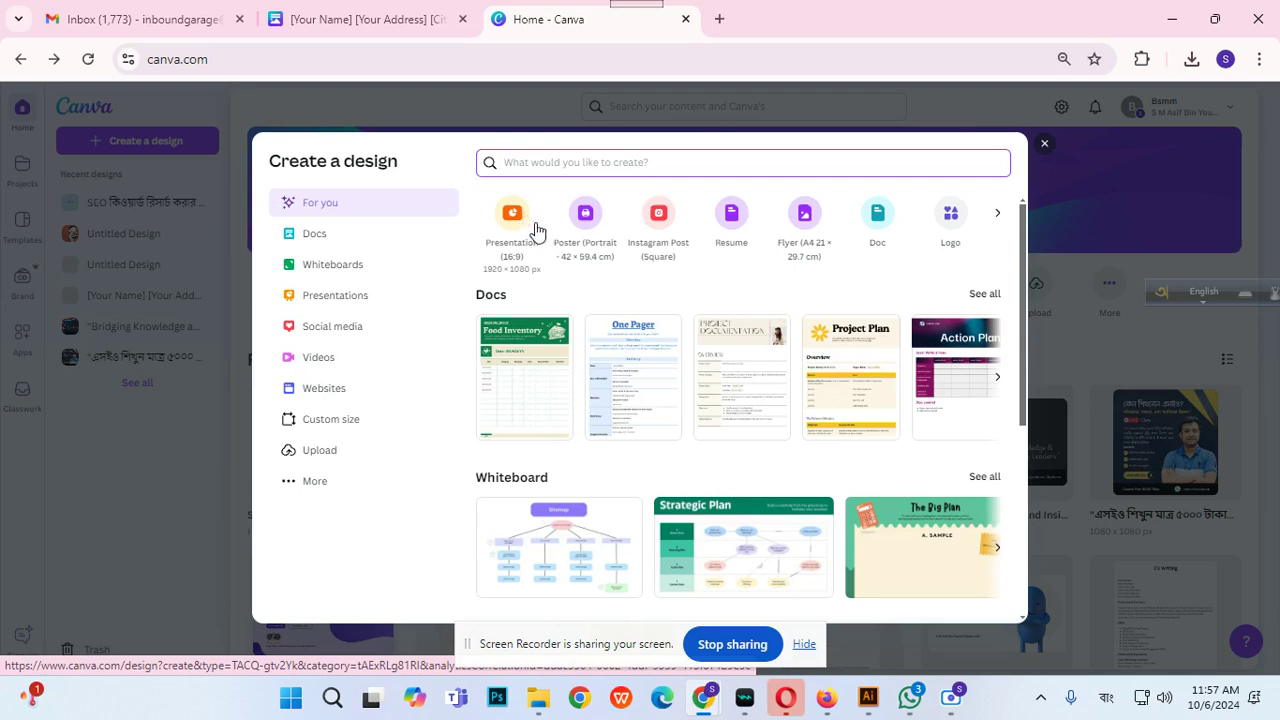
pyautogui.click(730, 246)
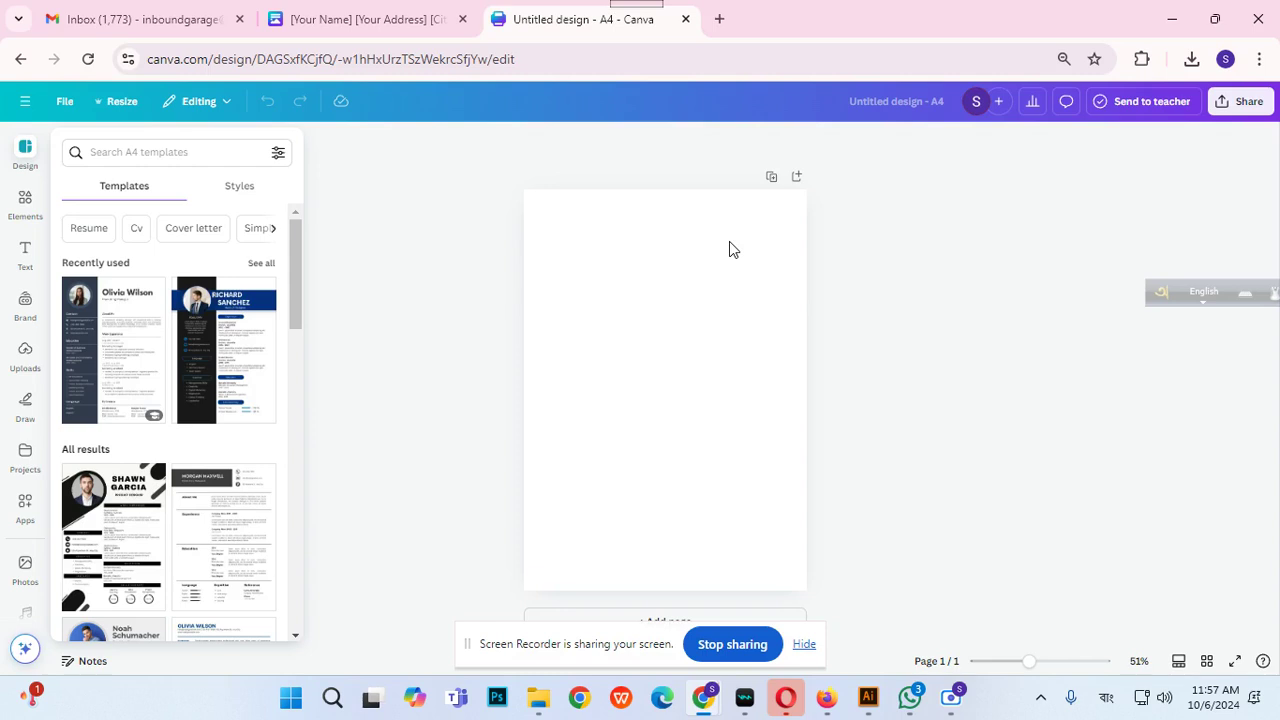
# Browse the A4 resume templates and apply Black Modern Professional Resume, with the black column and blue header band, to the page.
pyautogui.scroll(-2, 234, 491)
pyautogui.scroll(2, 229, 517)
pyautogui.scroll(-5, 250, 360)
pyautogui.scroll(-5, 241, 383)
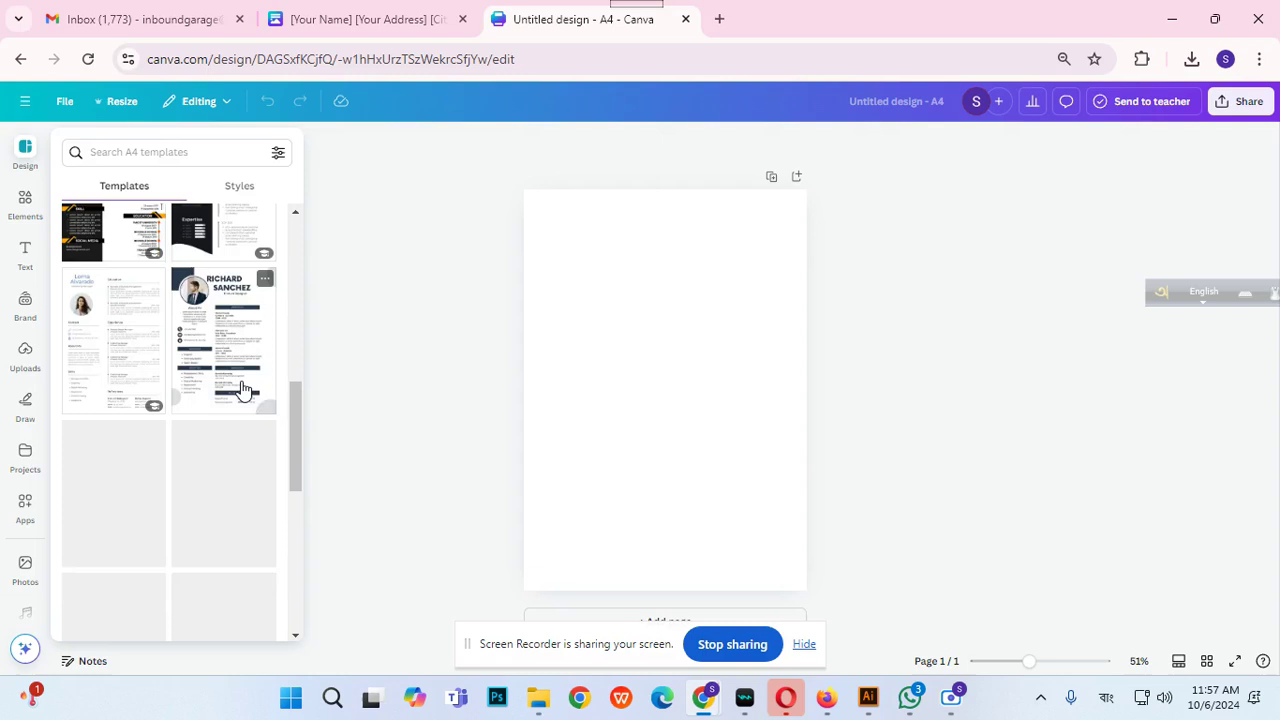
pyautogui.scroll(3, 241, 381)
pyautogui.scroll(1, 241, 381)
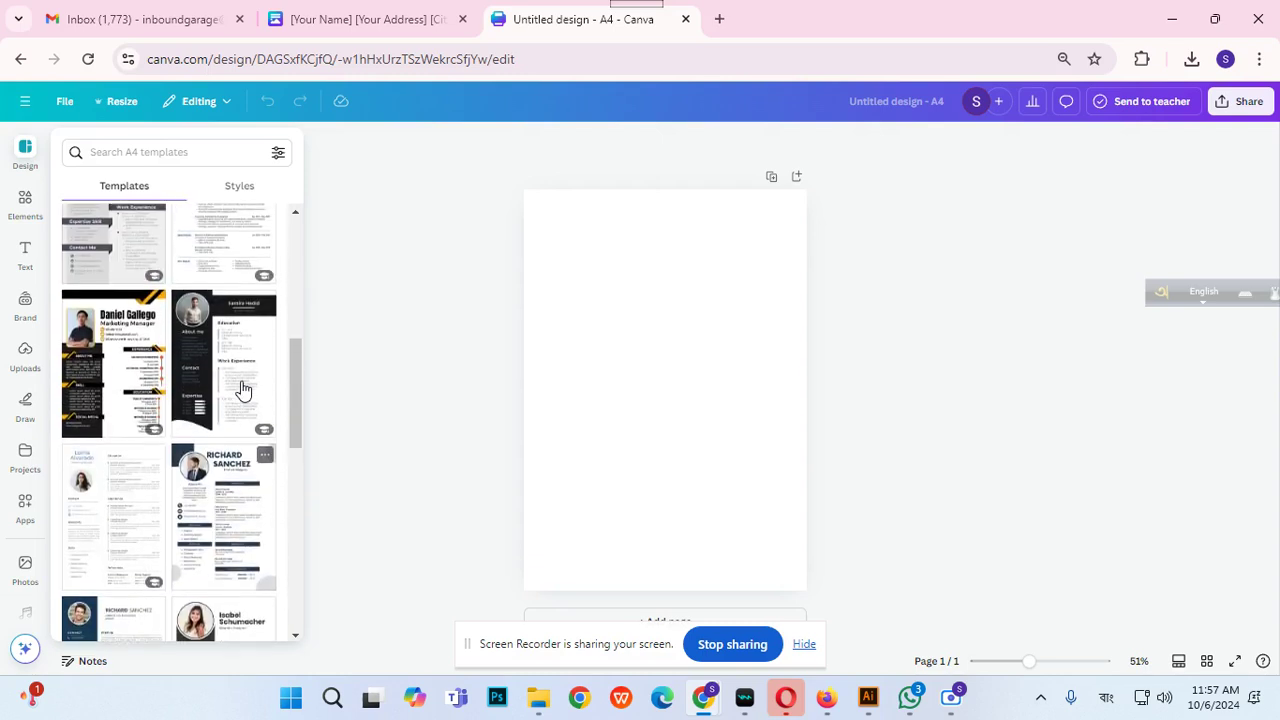
pyautogui.scroll(5, 226, 358)
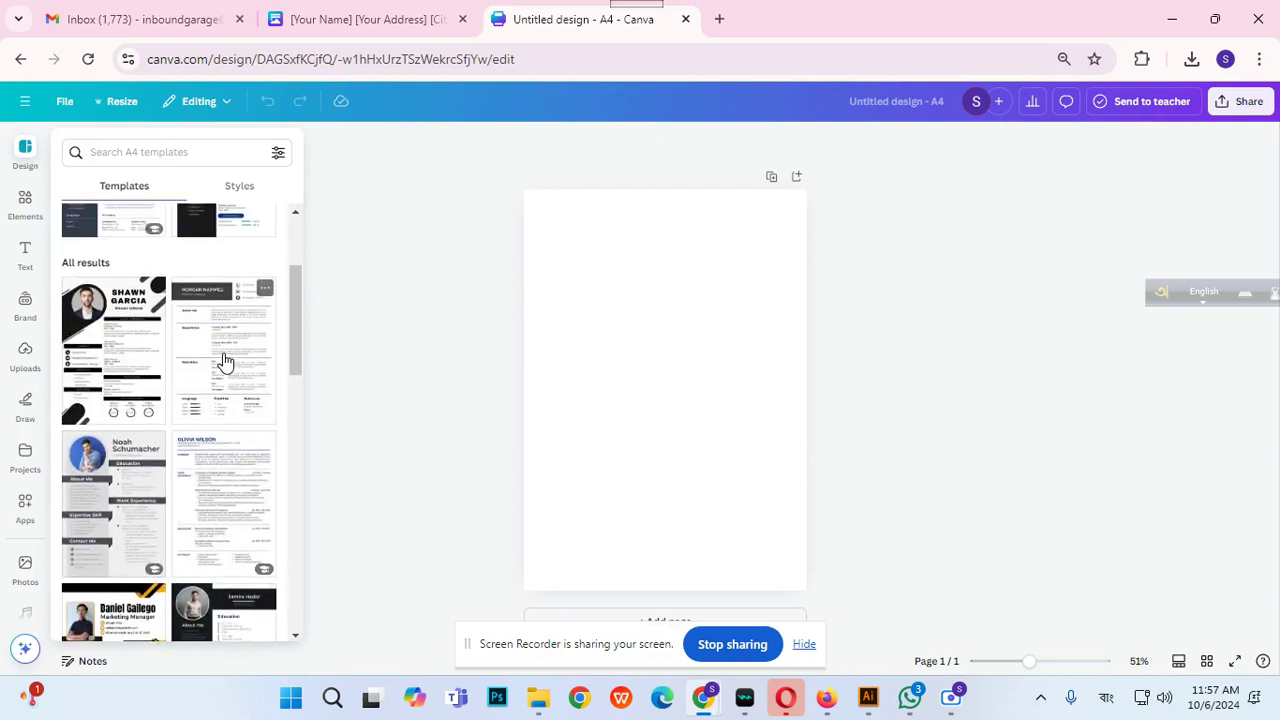
pyautogui.click(236, 382)
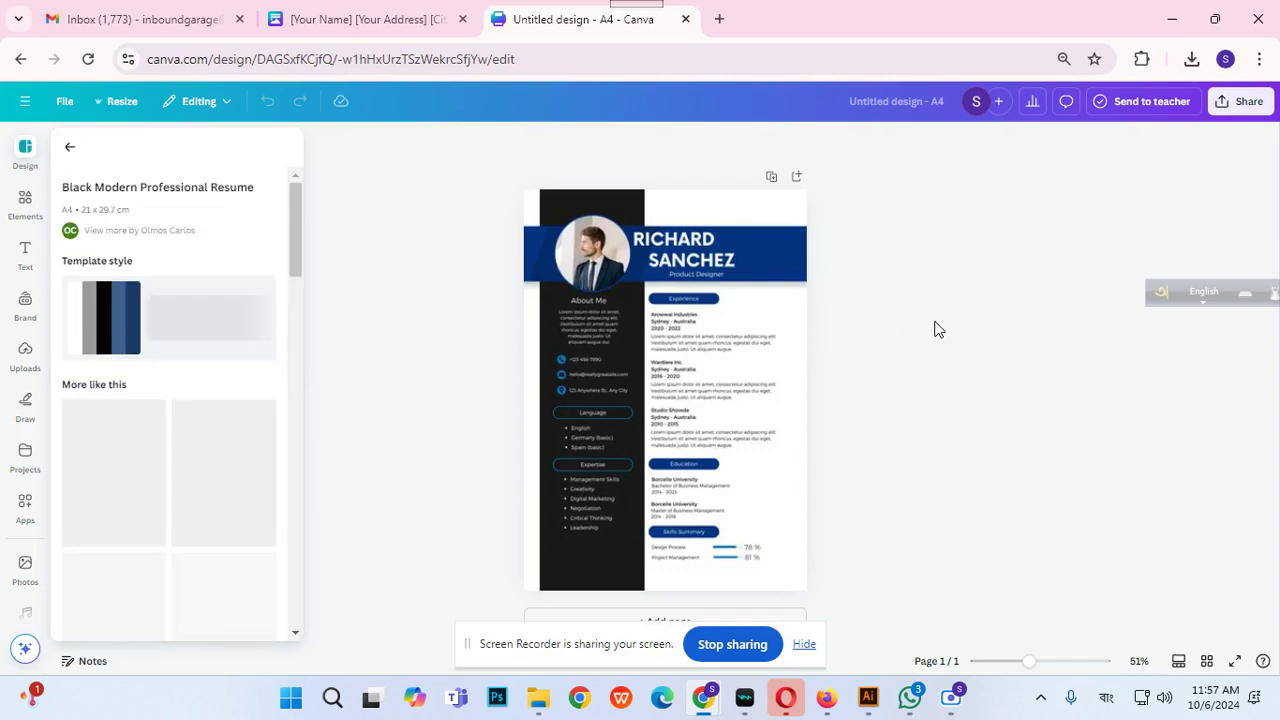
# Examine the applied resume template's layout from the photo header down to the education and skills summary sections.
pyautogui.moveTo(1024, 668); pyautogui.dragTo(1067, 663)
pyautogui.scroll(4, 908, 420)
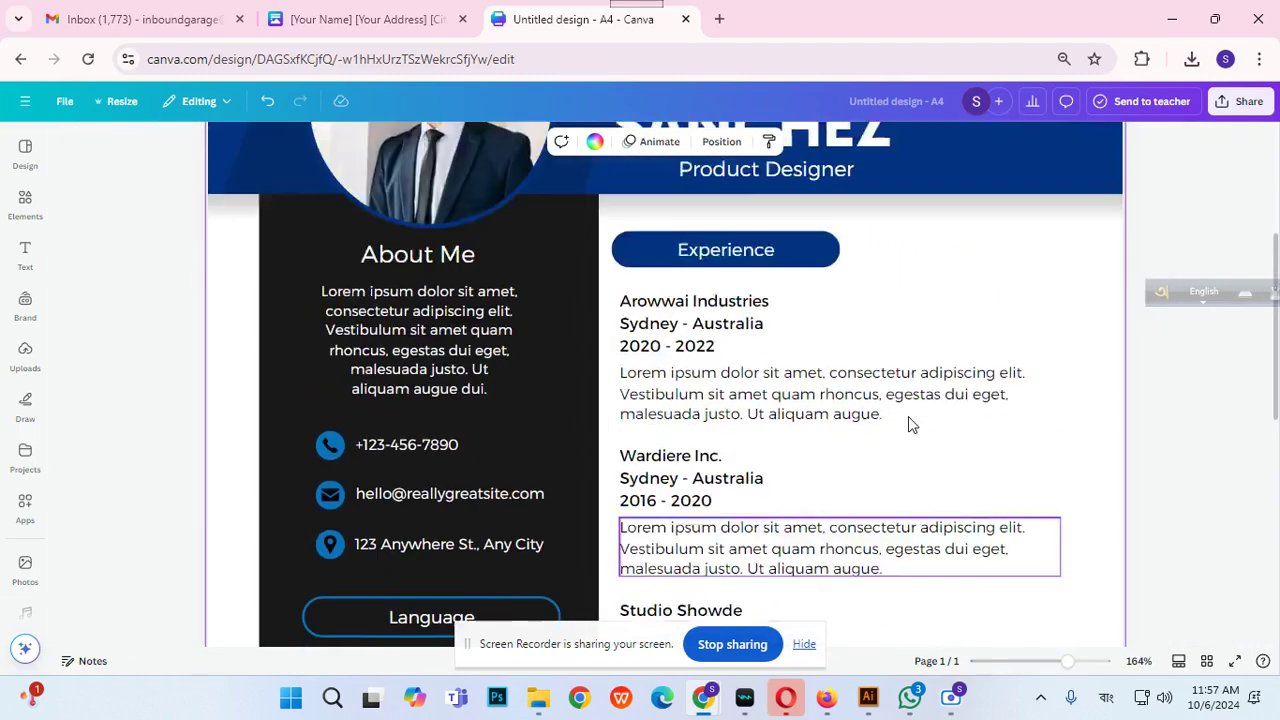
pyautogui.scroll(1, 908, 416)
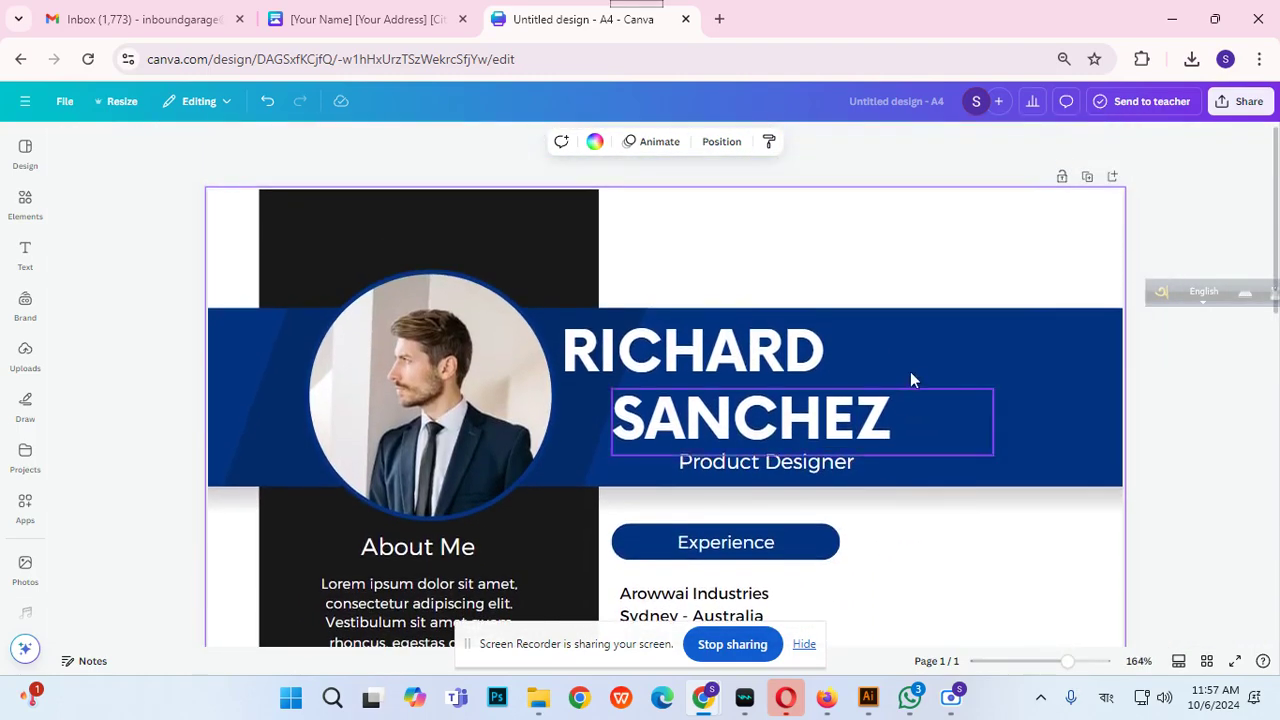
pyautogui.scroll(-5, 1145, 222)
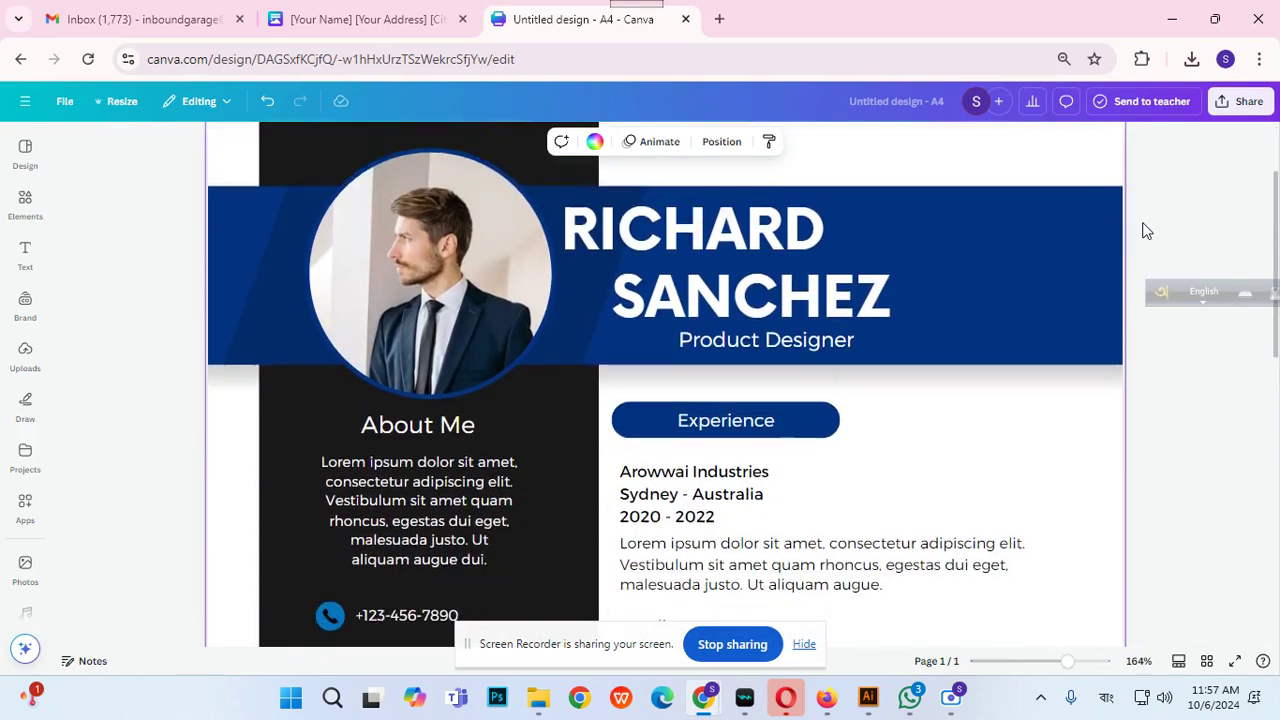
pyautogui.scroll(-3, 690, 300)
pyautogui.scroll(-5, 686, 316)
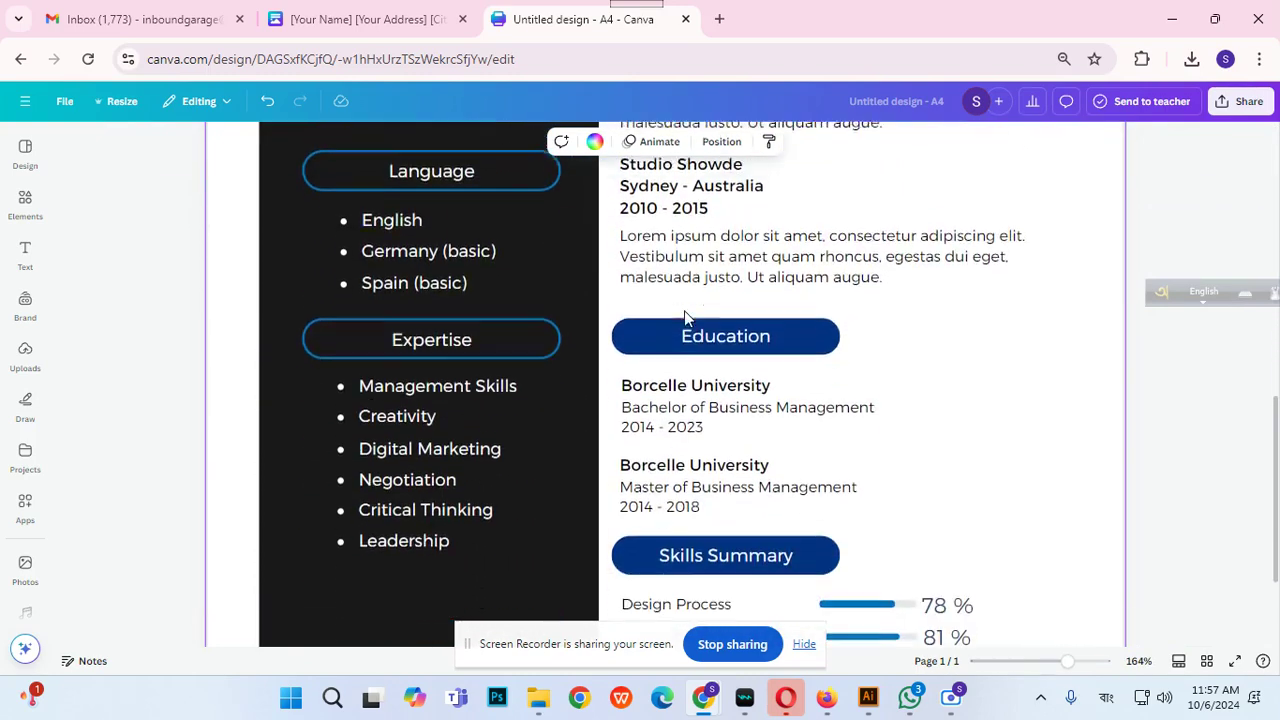
pyautogui.scroll(-1, 700, 348)
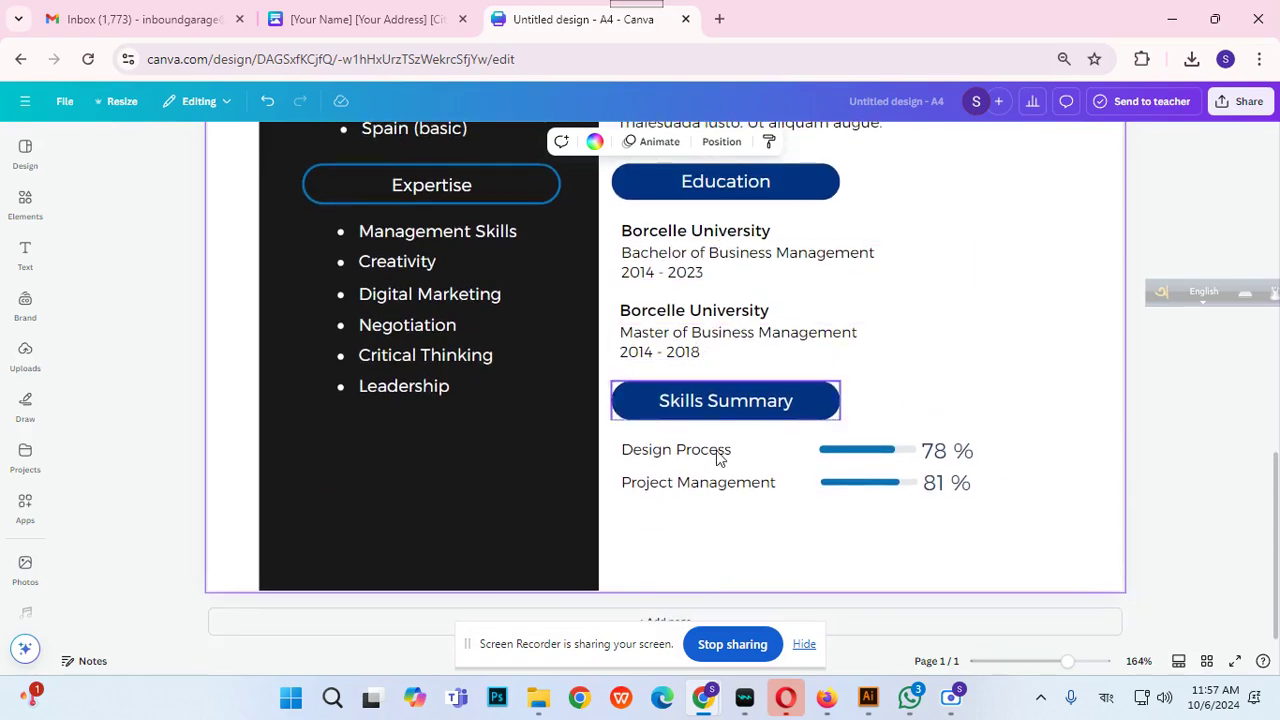
pyautogui.scroll(10, 543, 448)
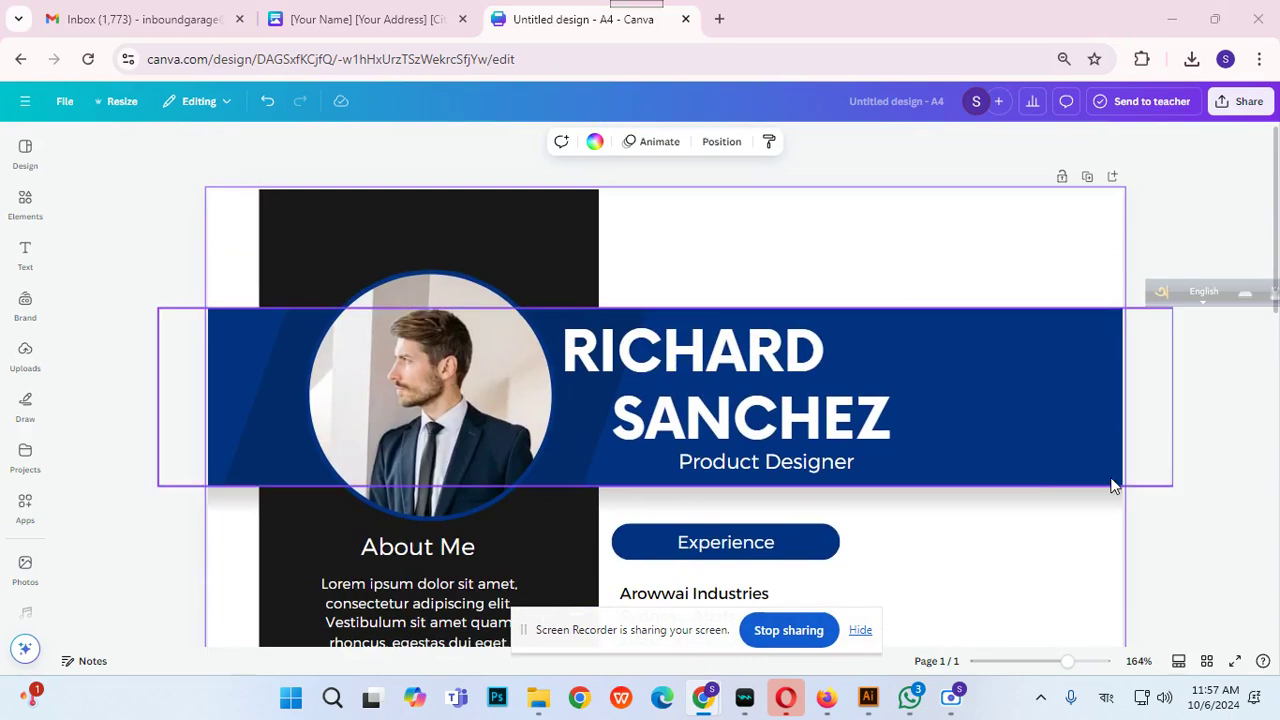
pyautogui.scroll(-2, 954, 480)
pyautogui.moveTo(1066, 662); pyautogui.dragTo(1046, 663)
pyautogui.scroll(-3, 1033, 482)
pyautogui.moveTo(683, 622); pyautogui.dragTo(1120, 222)
pyautogui.scroll(2, 1070, 320)
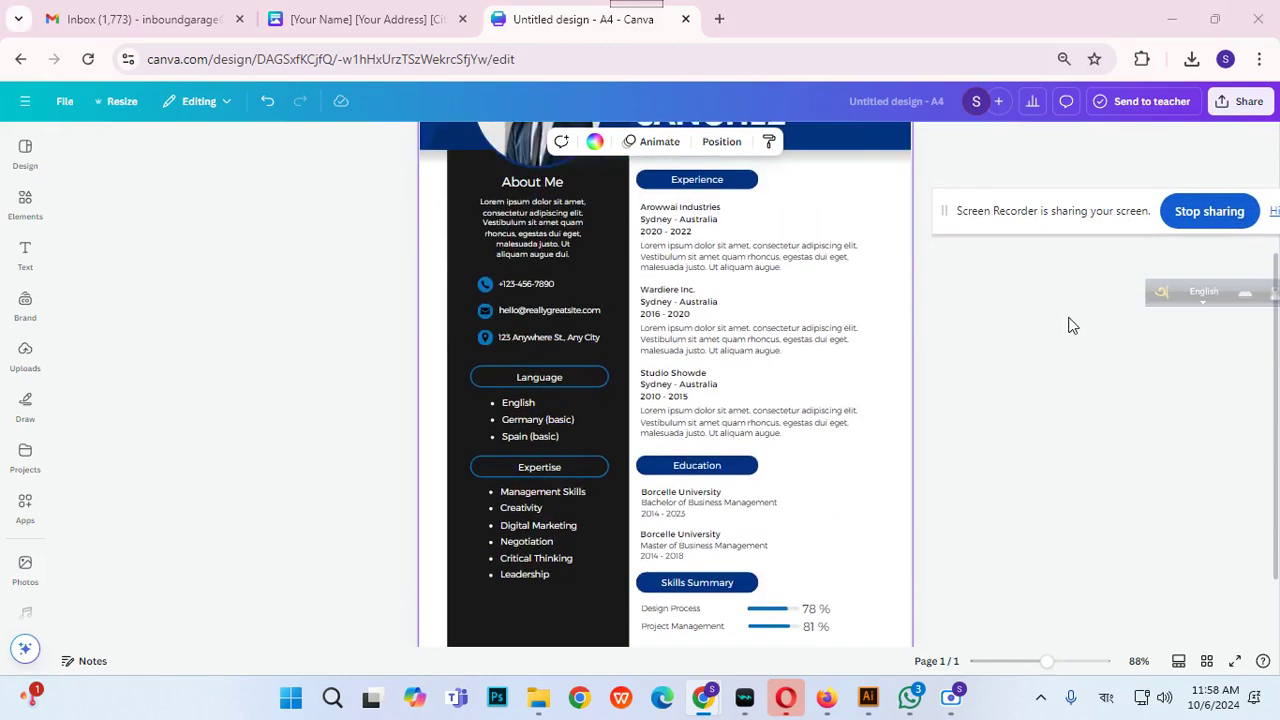
# Begin creating another new design from the template file and get ready to search for its design type.
pyautogui.click(68, 104)
pyautogui.click(360, 19)
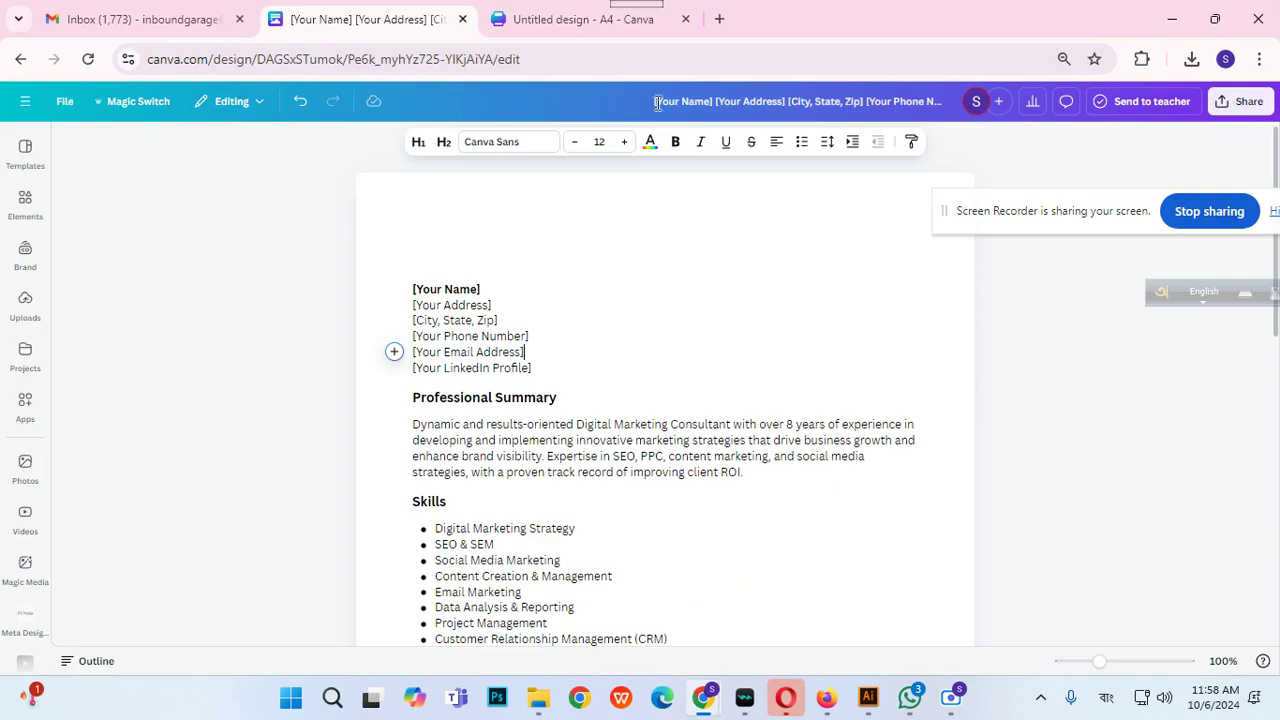
pyautogui.click(514, 24)
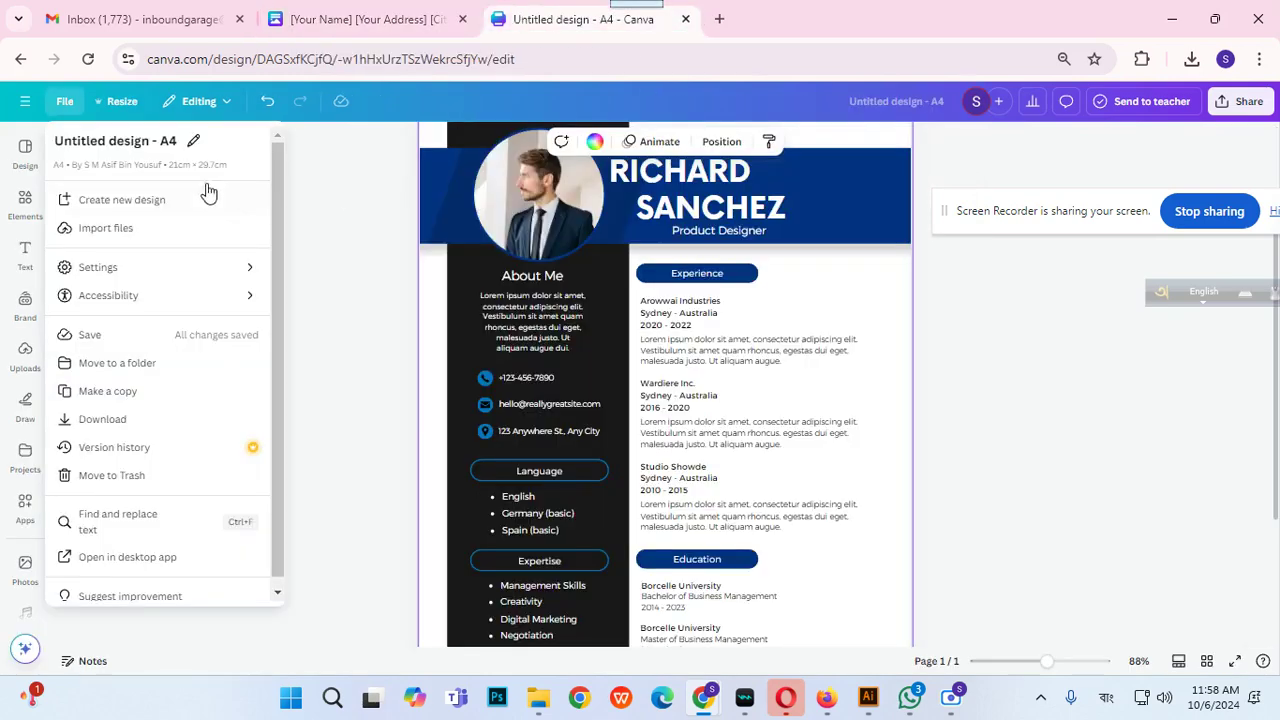
pyautogui.click(83, 203)
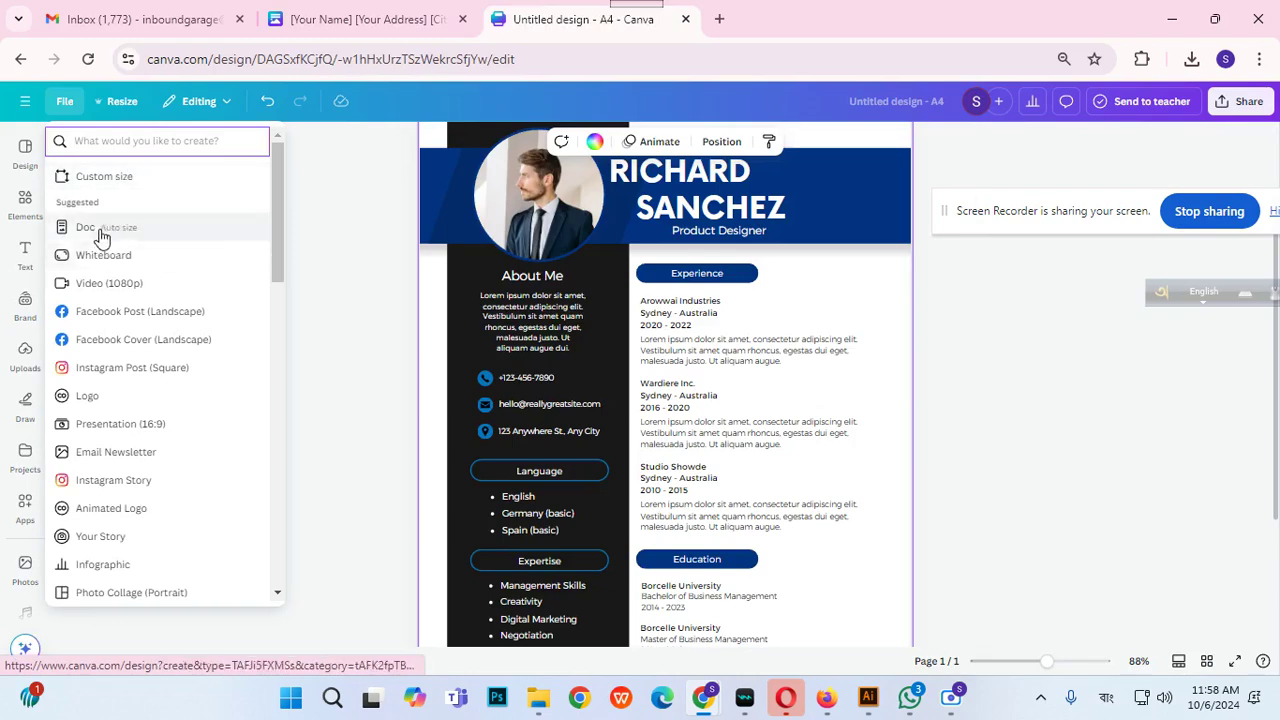
pyautogui.click(130, 147)
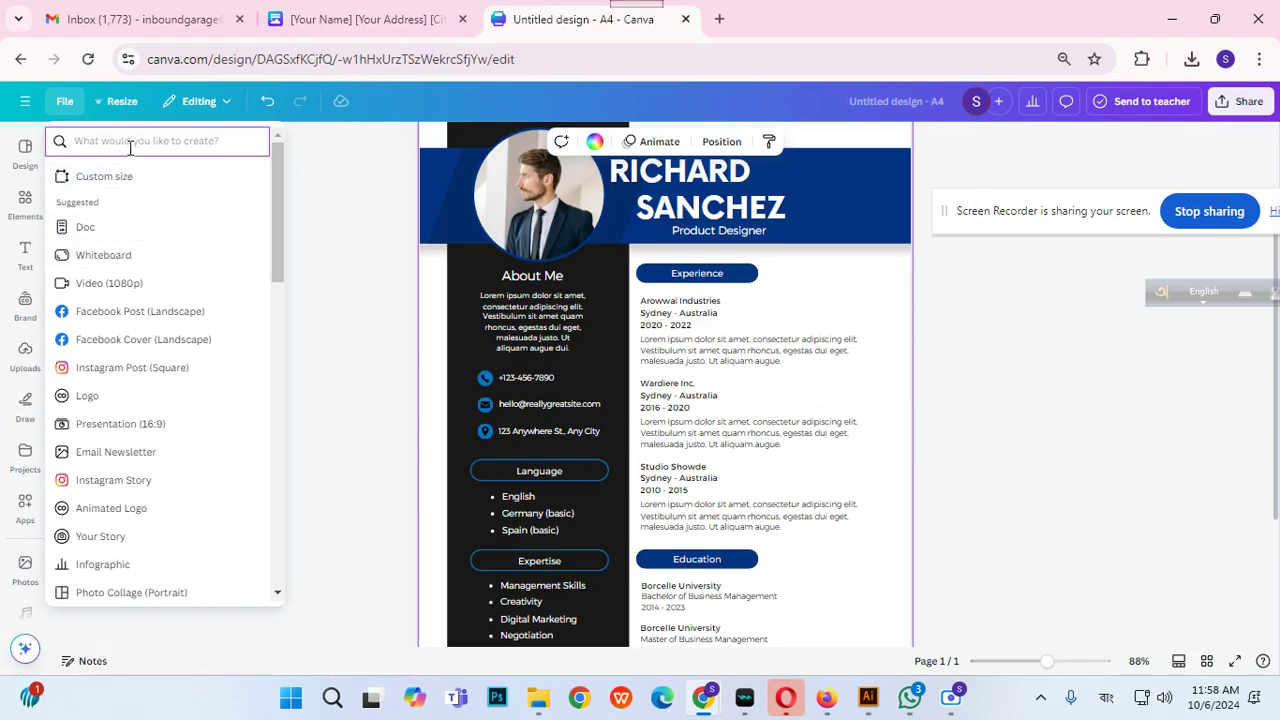
# Clear the Bengali characters from the design type search and switch the keyboard layout to English (United States).
pyautogui.write('ীি')
pyautogui.press('BackSpace')
pyautogui.press('BackSpace')
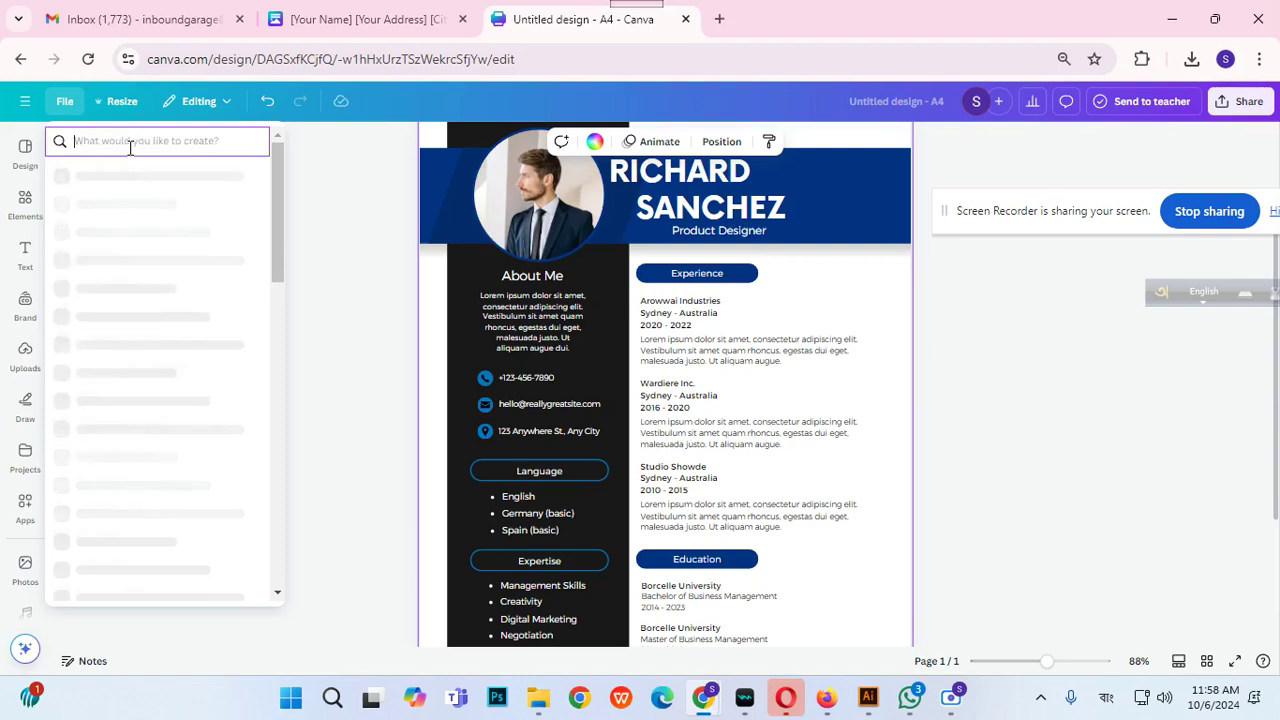
pyautogui.click(1106, 697)
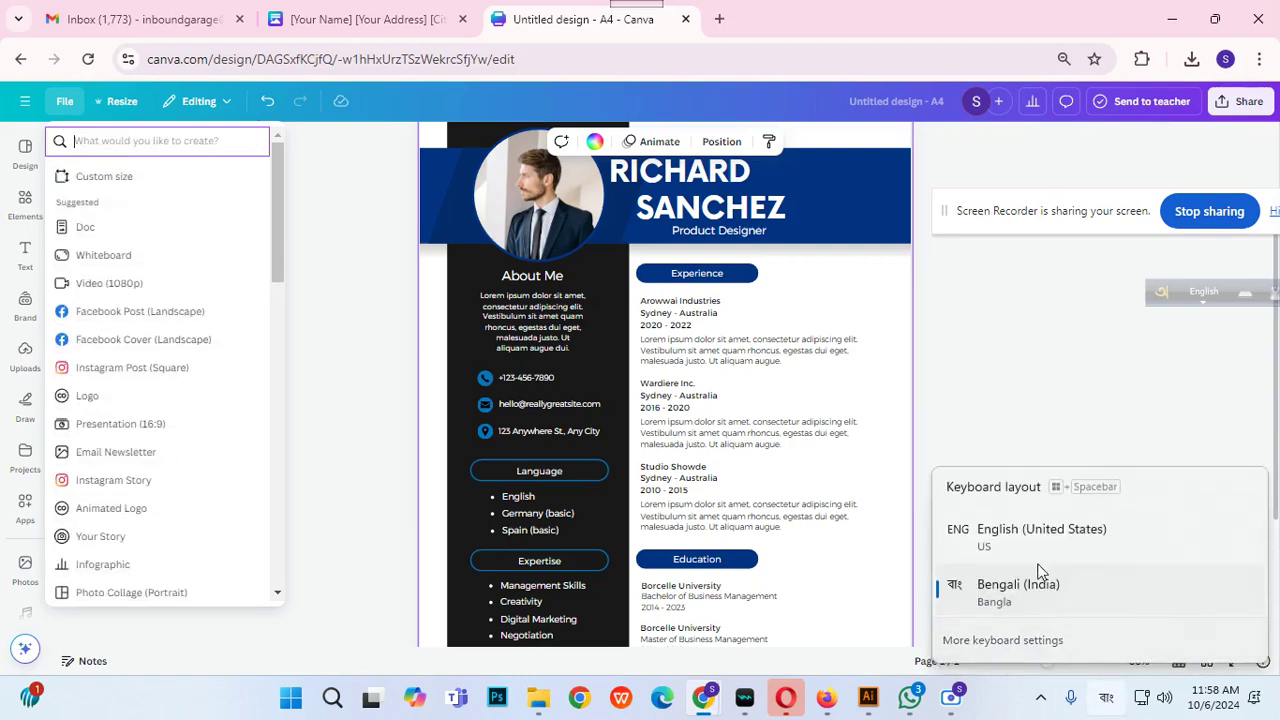
pyautogui.click(1038, 540)
# Search the design types for "resume" and create a blank Resume design in a new browser tab.
pyautogui.click(216, 143)
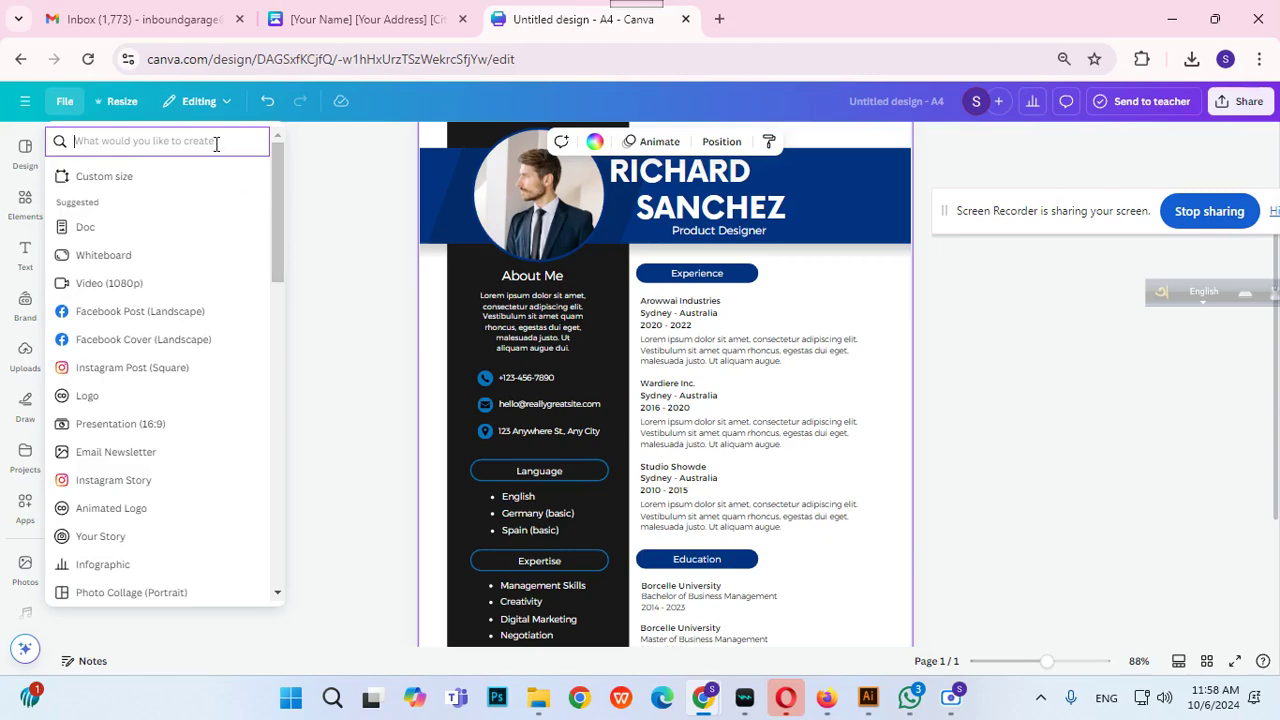
pyautogui.write('resume')
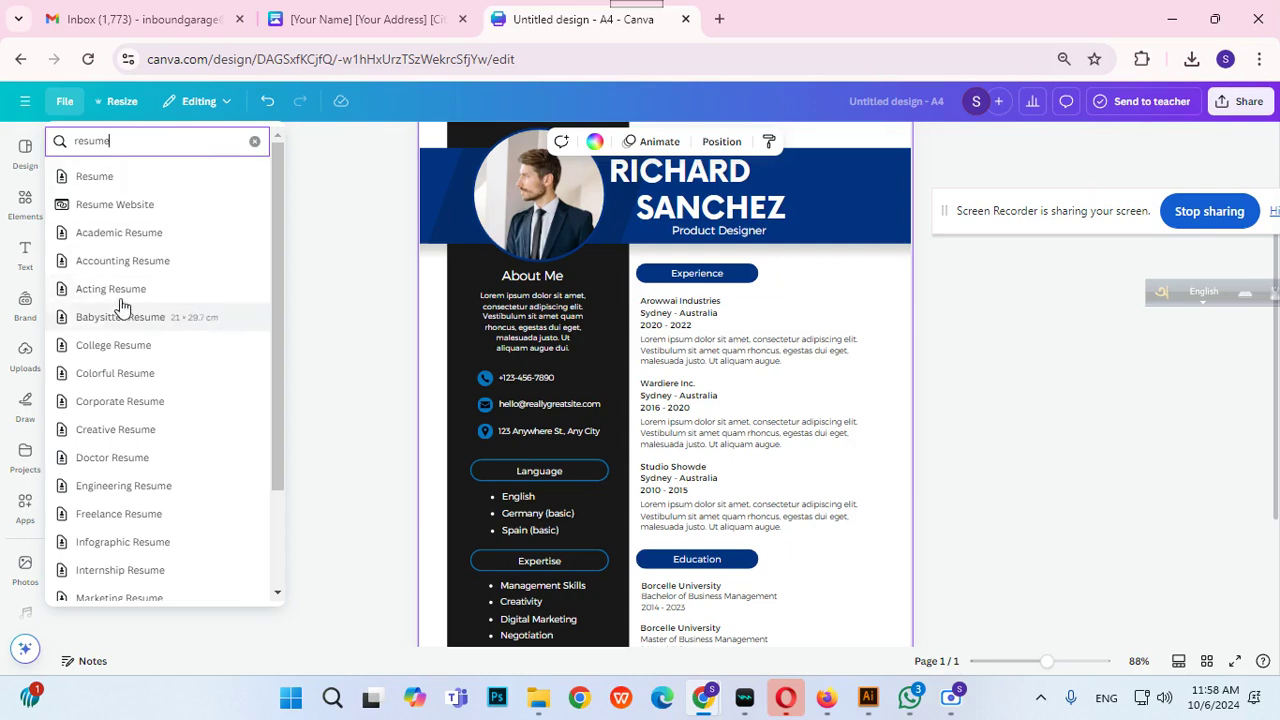
pyautogui.click(100, 185)
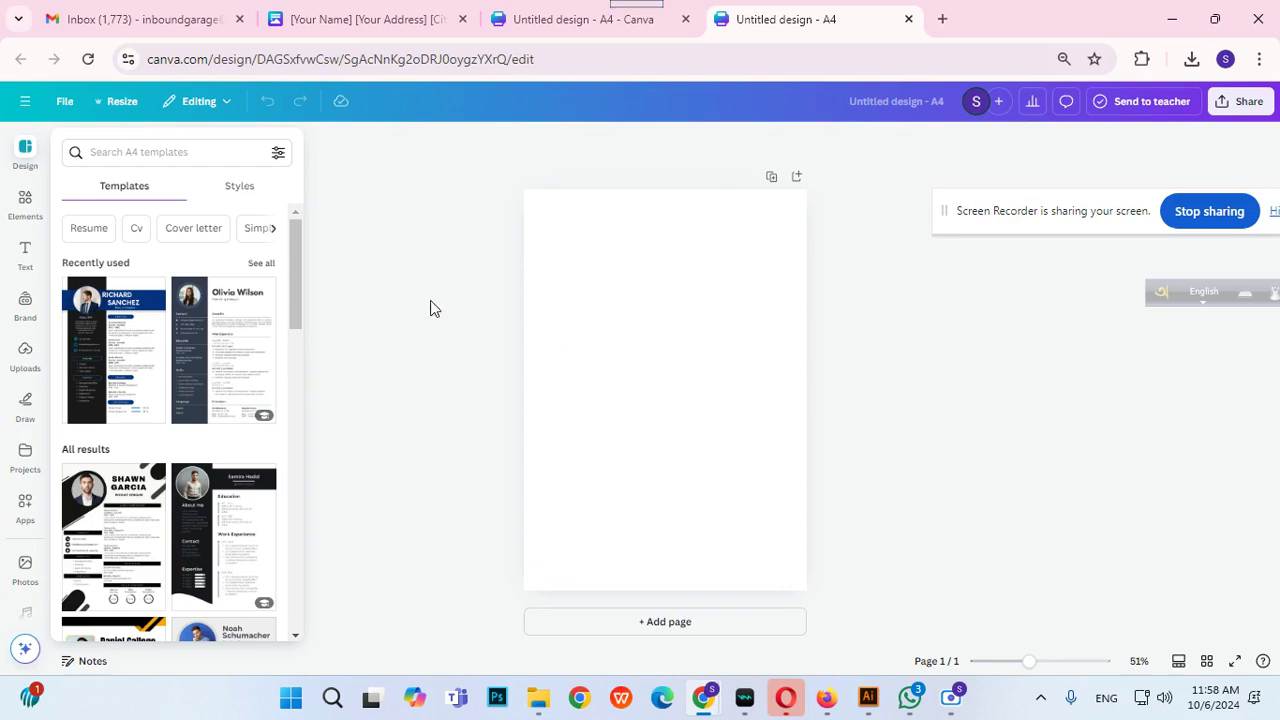
# Return to the template design, close its list of design types, and view the resume at 68% zoom as a reference.
pyautogui.click(537, 28)
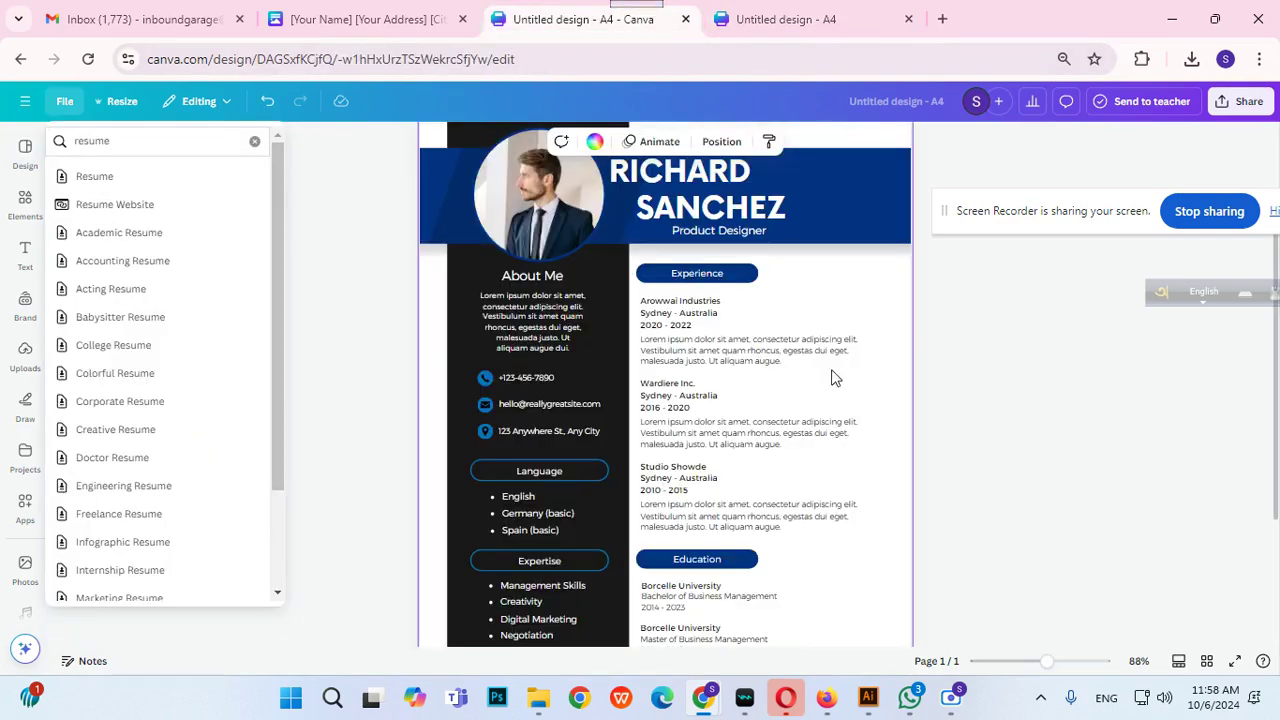
pyautogui.click(1032, 362)
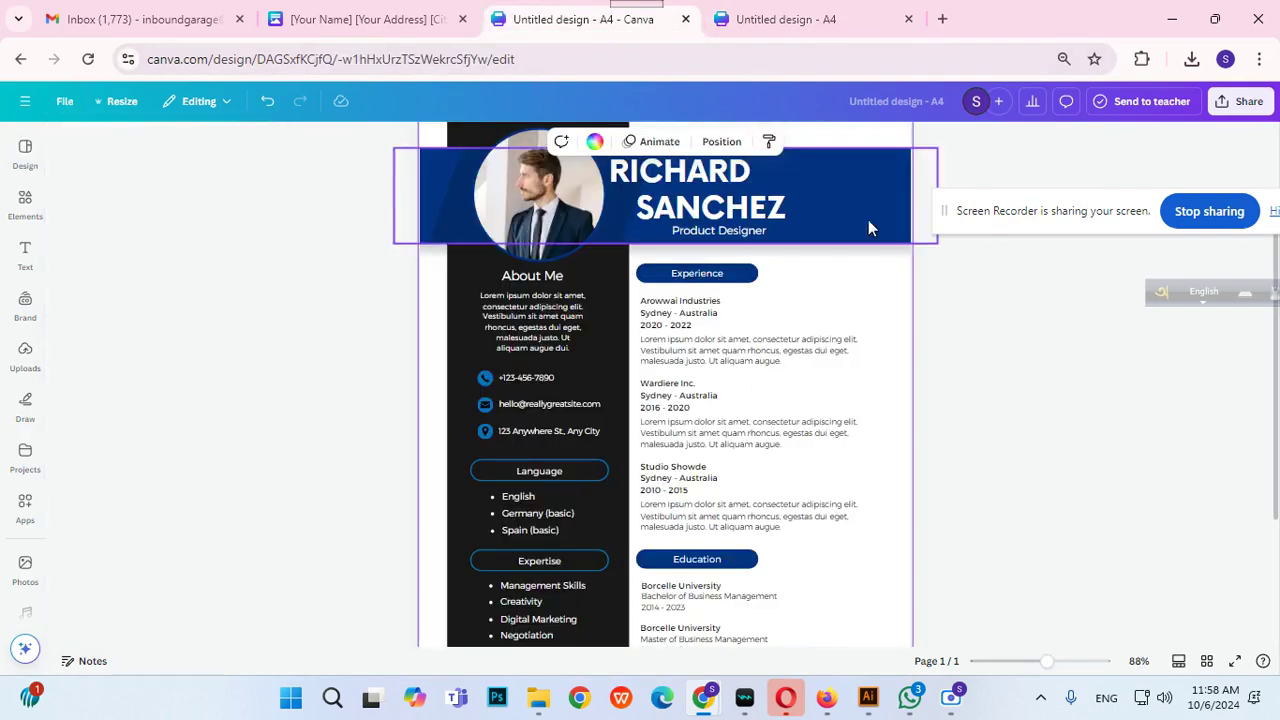
pyautogui.moveTo(1040, 662); pyautogui.dragTo(1041, 663)
pyautogui.scroll(2, 1016, 546)
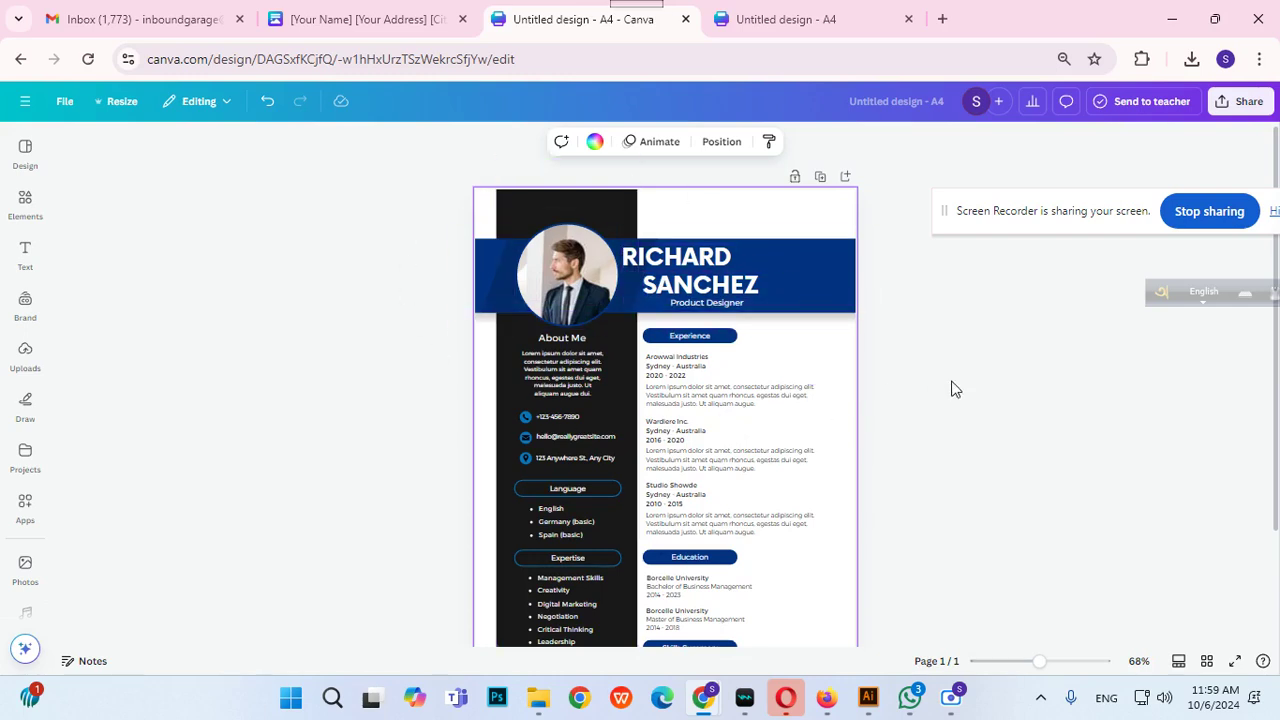
# Add a square shape to the blank resume and stretch it into a wide full-height column near the page's left edge.
pyautogui.click(803, 20)
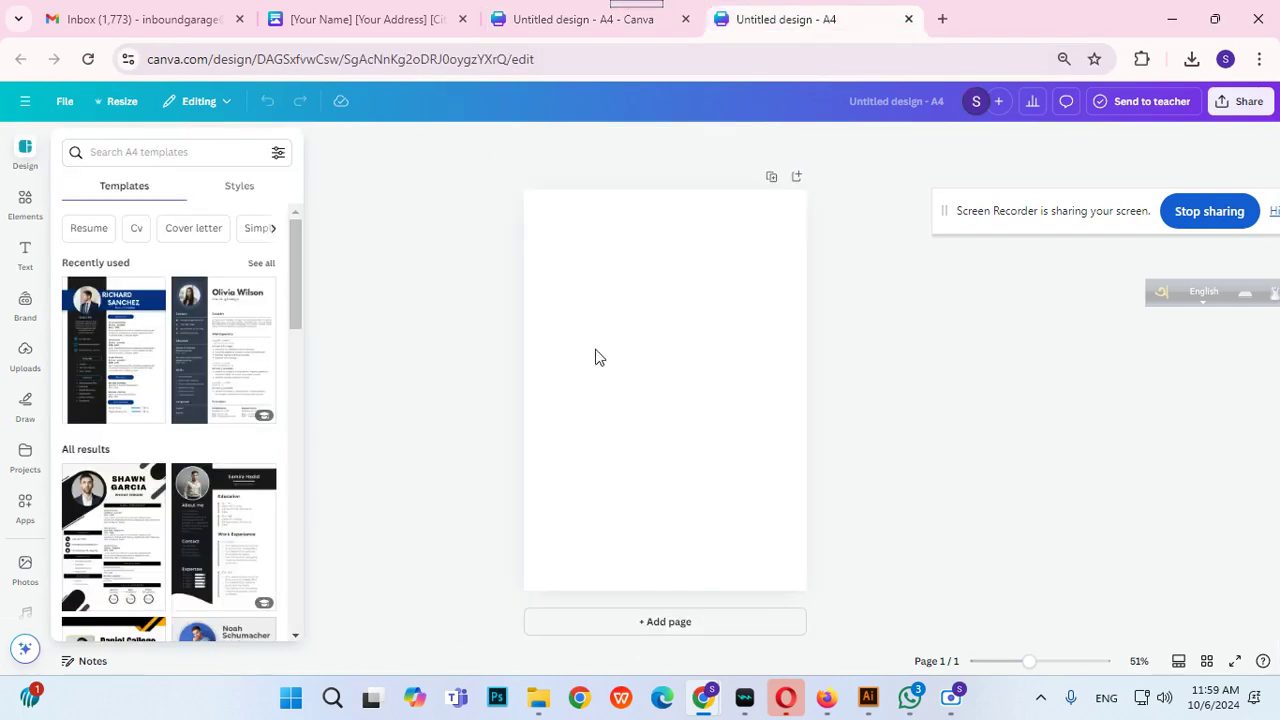
pyautogui.click(25, 205)
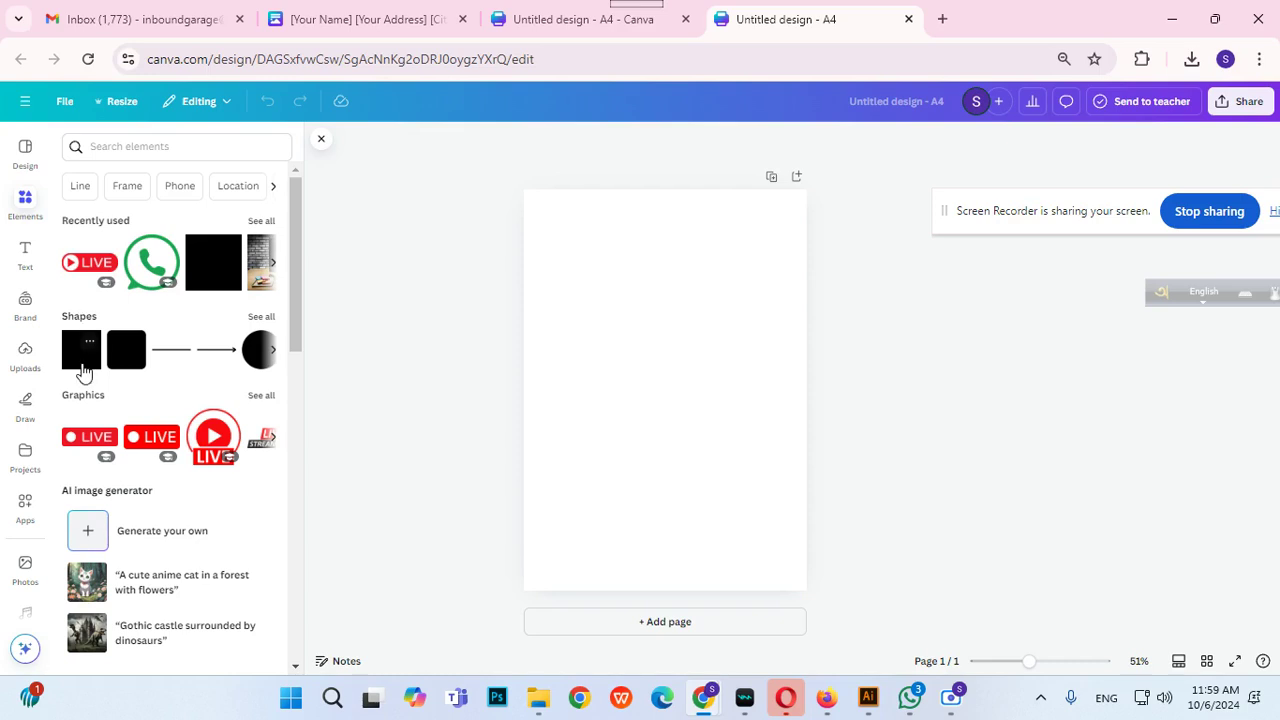
pyautogui.click(89, 360)
pyautogui.moveTo(674, 420); pyautogui.dragTo(582, 590)
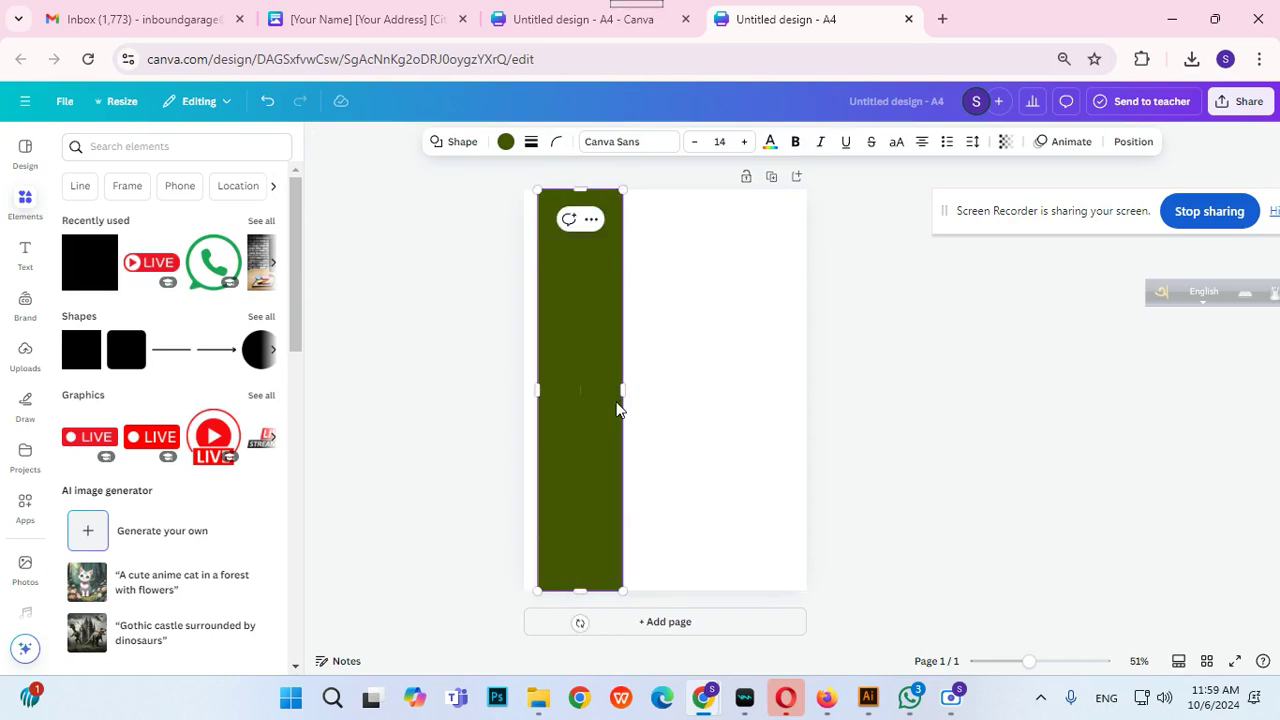
pyautogui.moveTo(620, 392); pyautogui.dragTo(652, 391)
# Check the column in the reference template, and change the vertical rectangle's fill to solid black on the new resume.
pyautogui.click(630, 8)
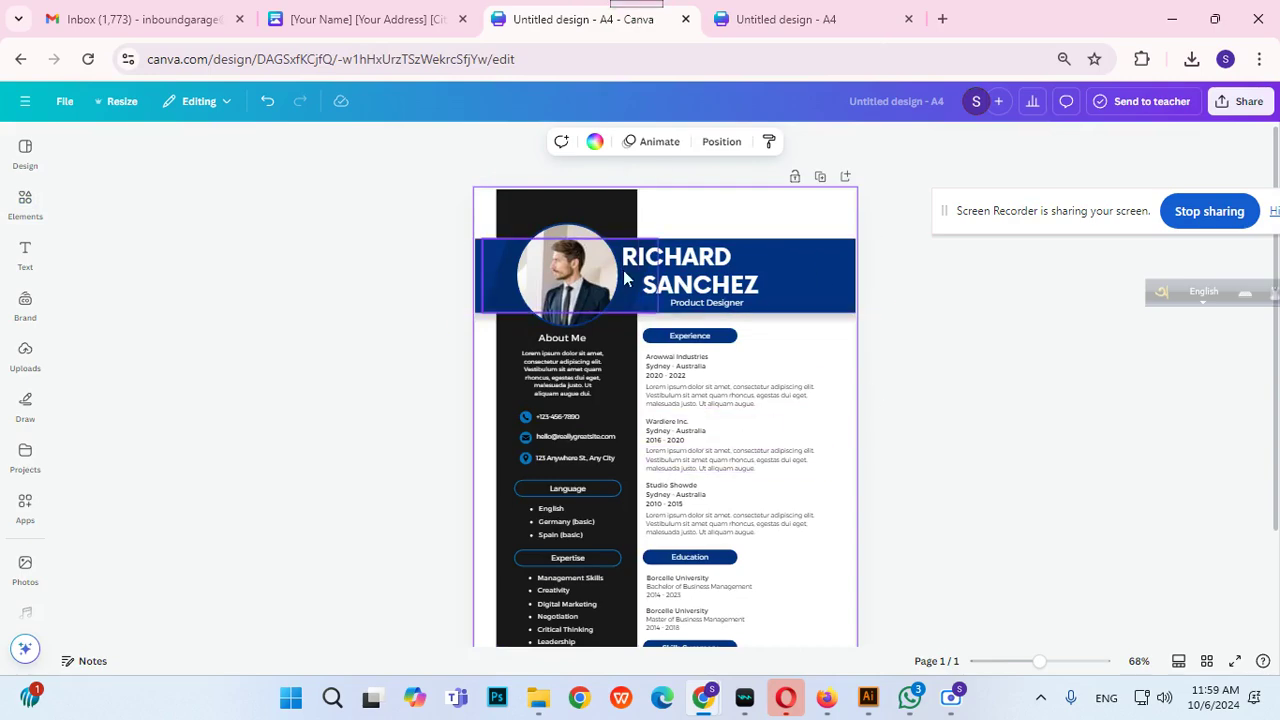
pyautogui.click(789, 22)
pyautogui.click(634, 373)
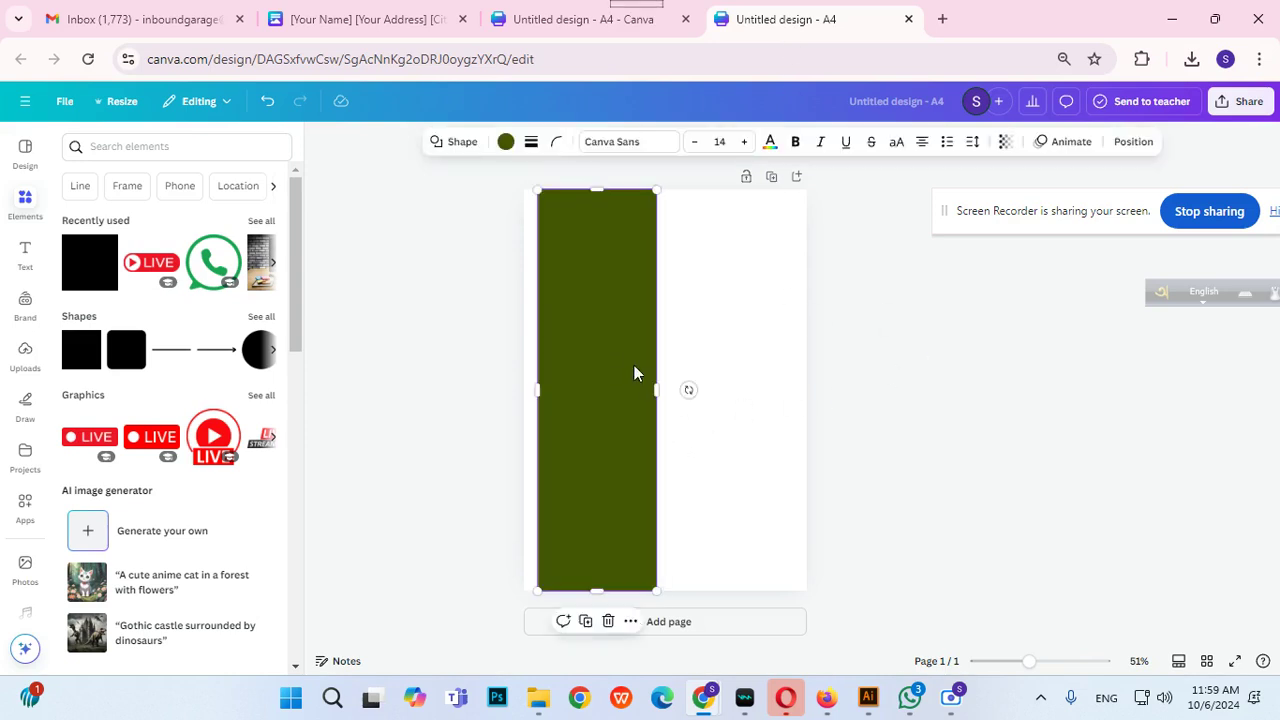
pyautogui.click(505, 144)
pyautogui.click(77, 443)
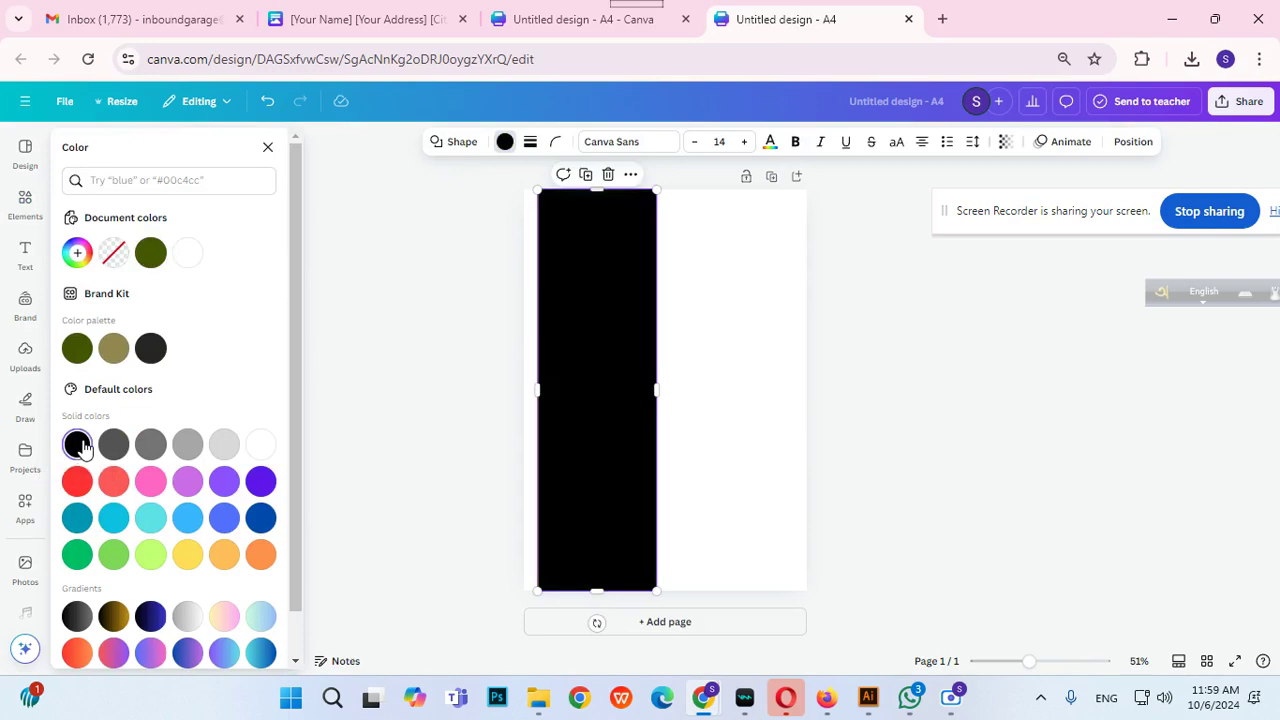
pyautogui.click(434, 375)
pyautogui.click(1023, 420)
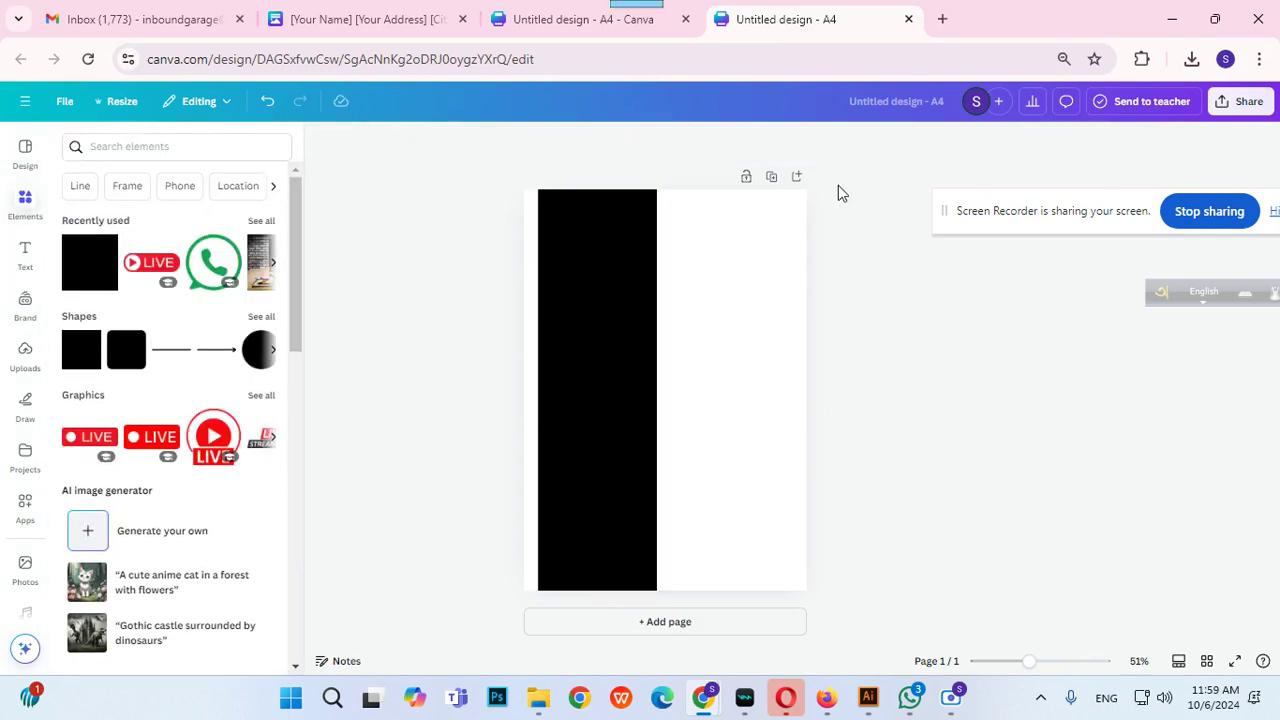
# Following the reference template, add a second square and stretch it into a horizontal header band across the page's upper part.
pyautogui.click(586, 20)
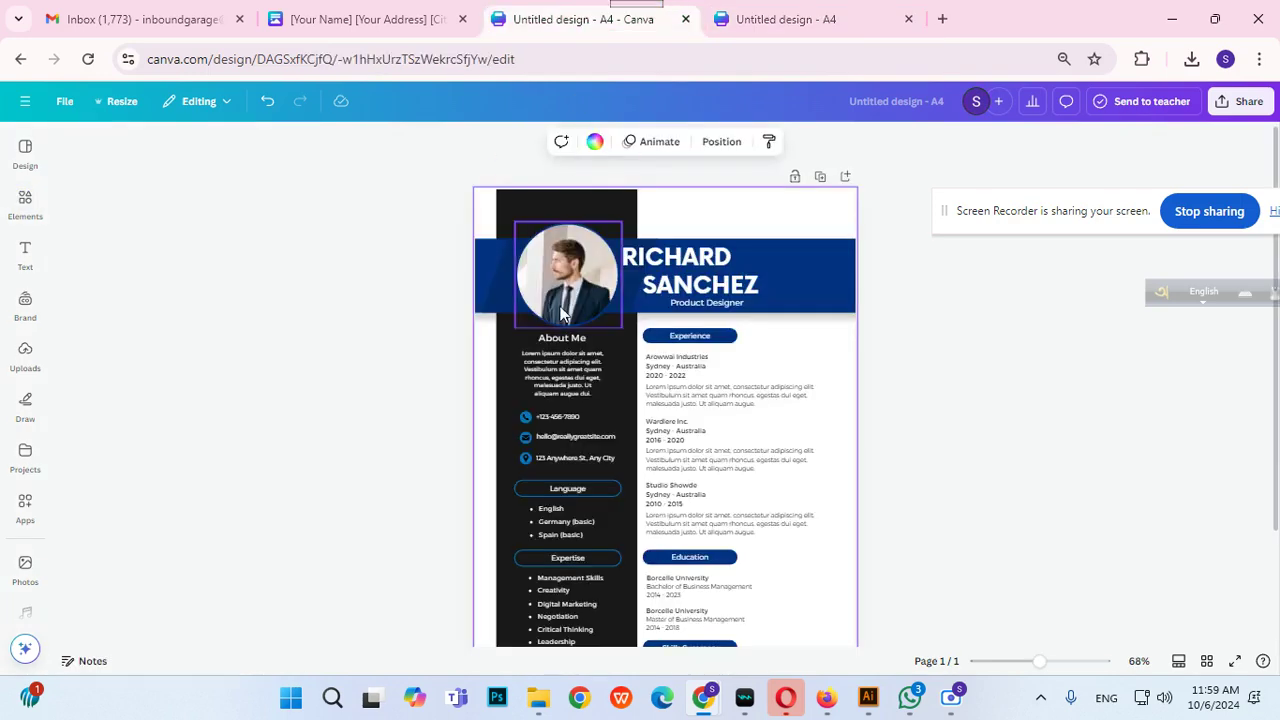
pyautogui.click(760, 19)
pyautogui.click(70, 357)
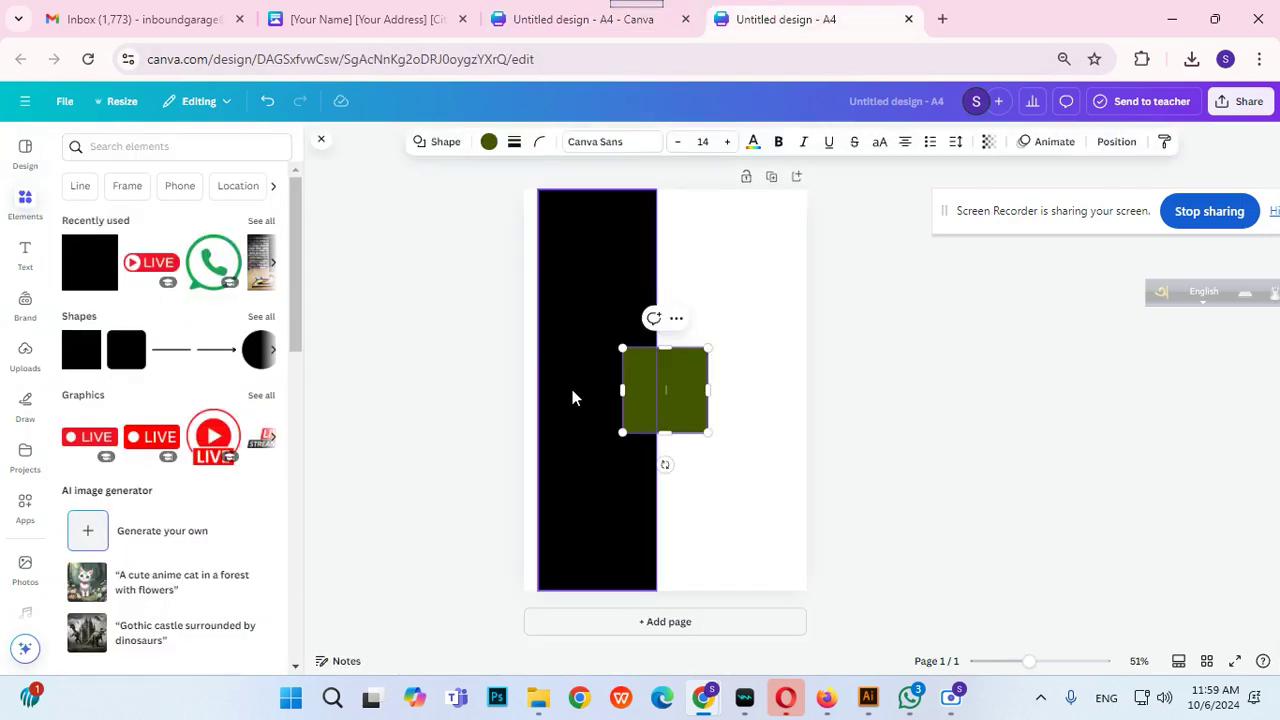
pyautogui.moveTo(665, 405); pyautogui.dragTo(891, 278)
pyautogui.click(980, 323)
pyautogui.click(693, 310)
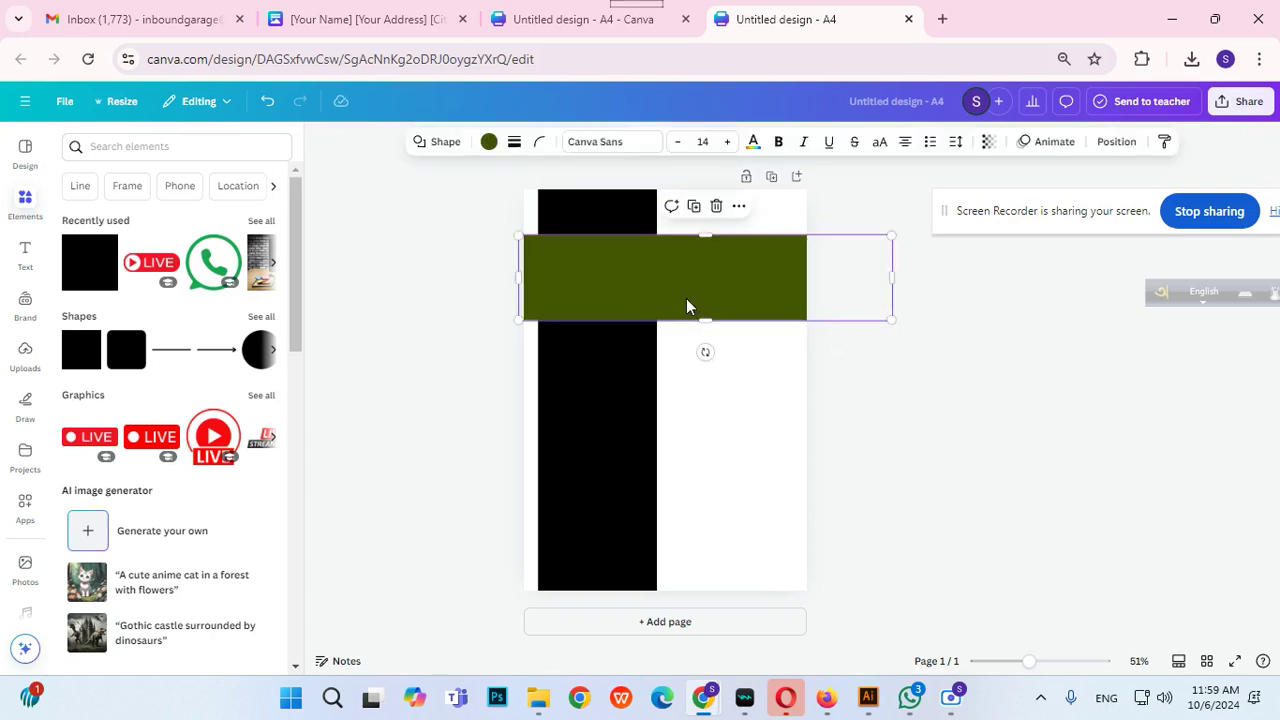
# Reduce the height of the horizontal header band and compare it with the reference template's band.
pyautogui.moveTo(706, 320); pyautogui.dragTo(706, 304)
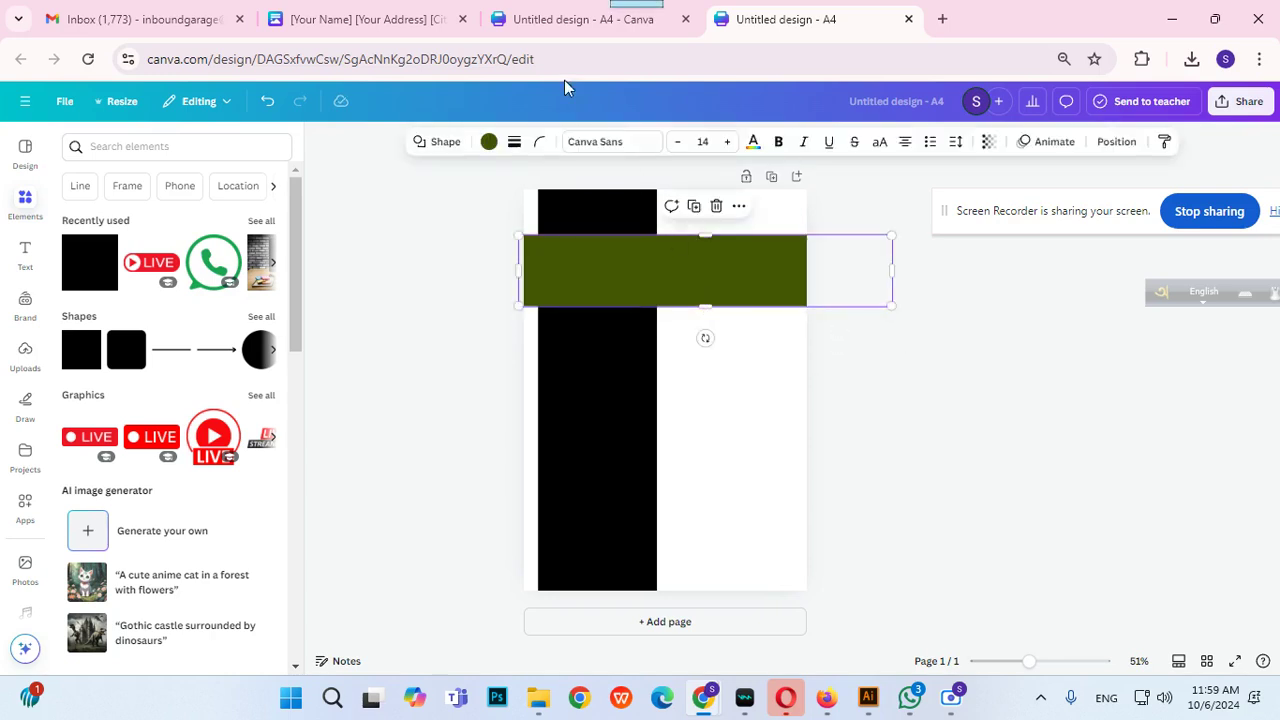
pyautogui.click(540, 14)
pyautogui.click(789, 10)
pyautogui.click(906, 363)
pyautogui.click(745, 296)
pyautogui.click(911, 360)
pyautogui.click(697, 289)
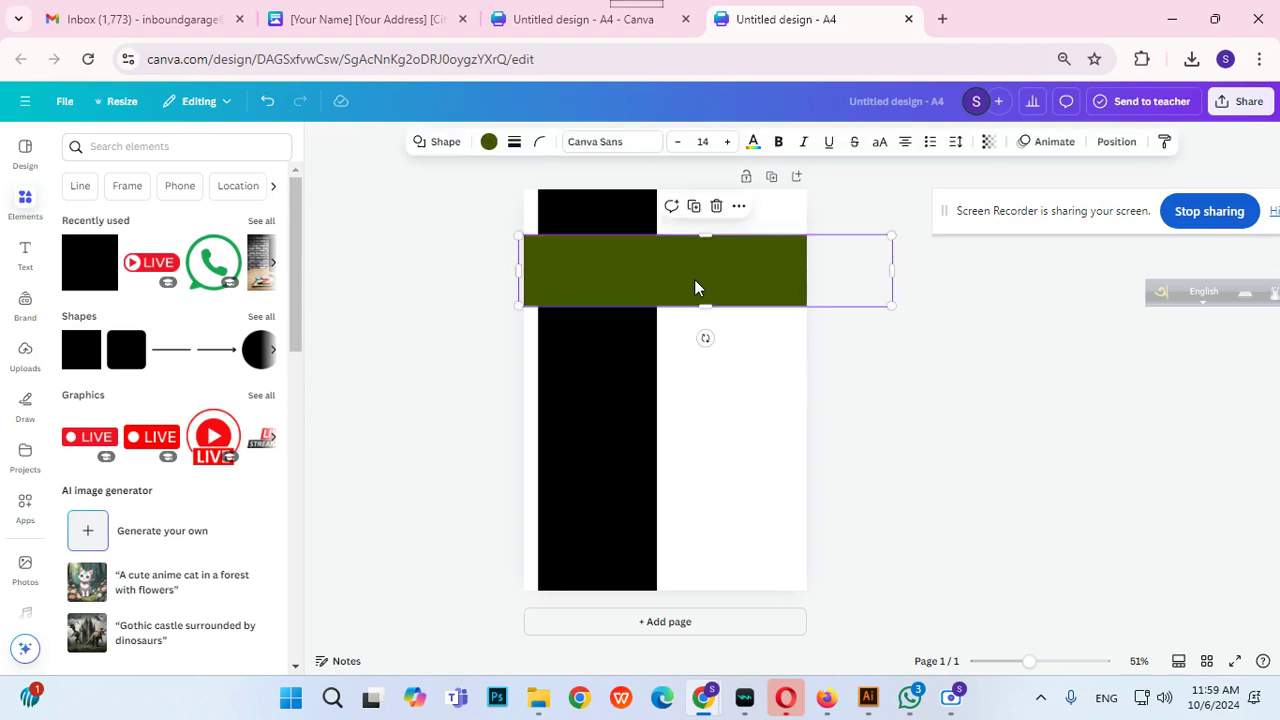
# Change the header band's fill to solid dark blue and compare the color with the reference template.
pyautogui.click(487, 141)
pyautogui.click(260, 518)
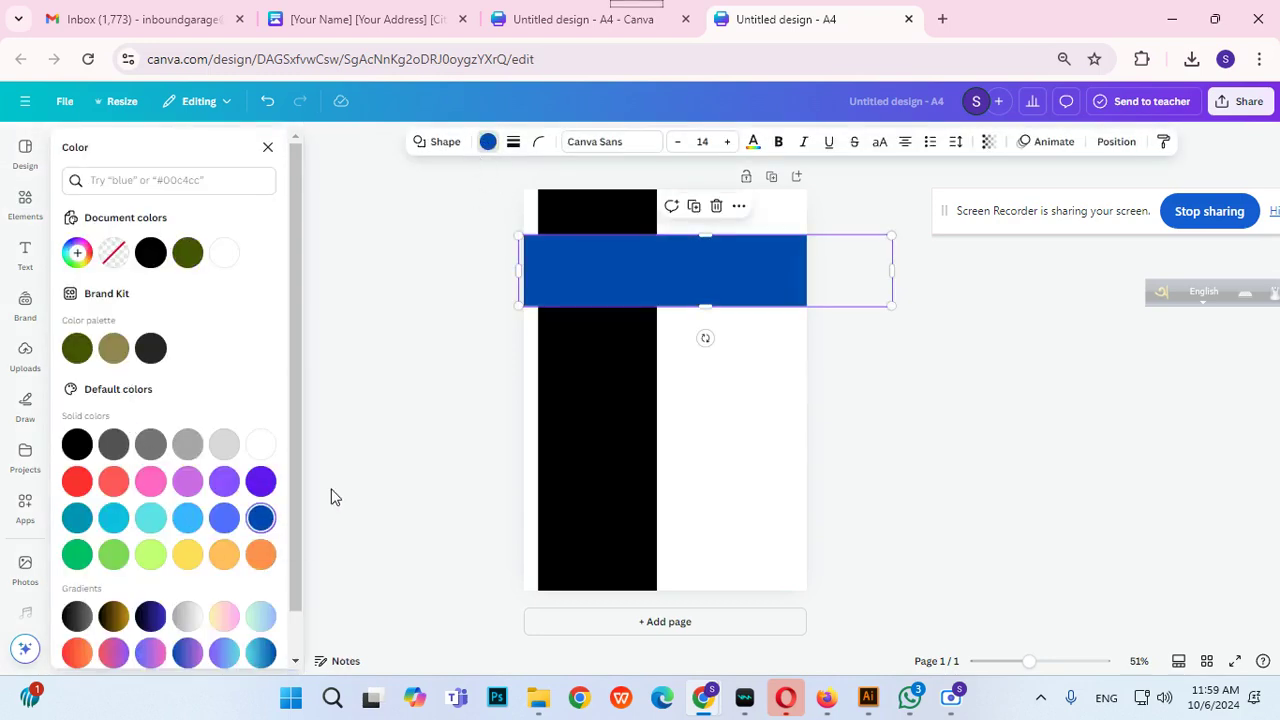
pyautogui.click(418, 383)
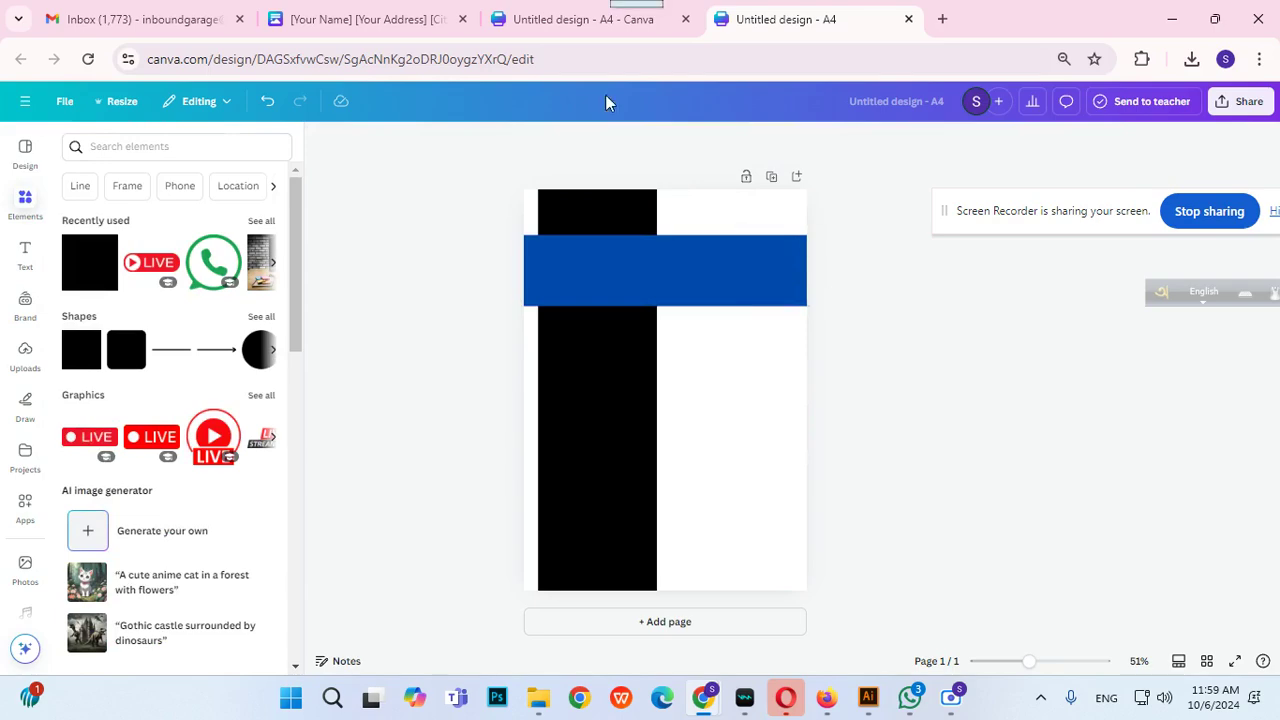
pyautogui.click(565, 22)
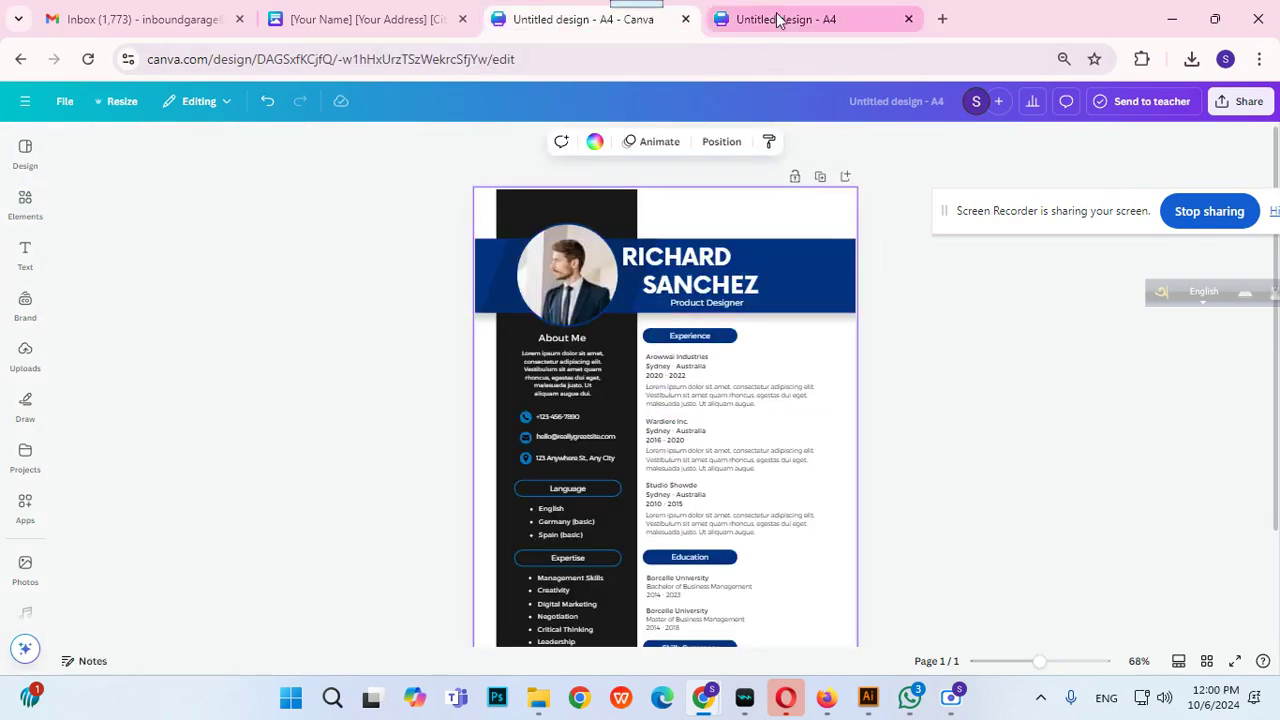
pyautogui.click(779, 20)
# Search the photo library for "texture" and add the white silky fabric image to the page.
pyautogui.click(771, 271)
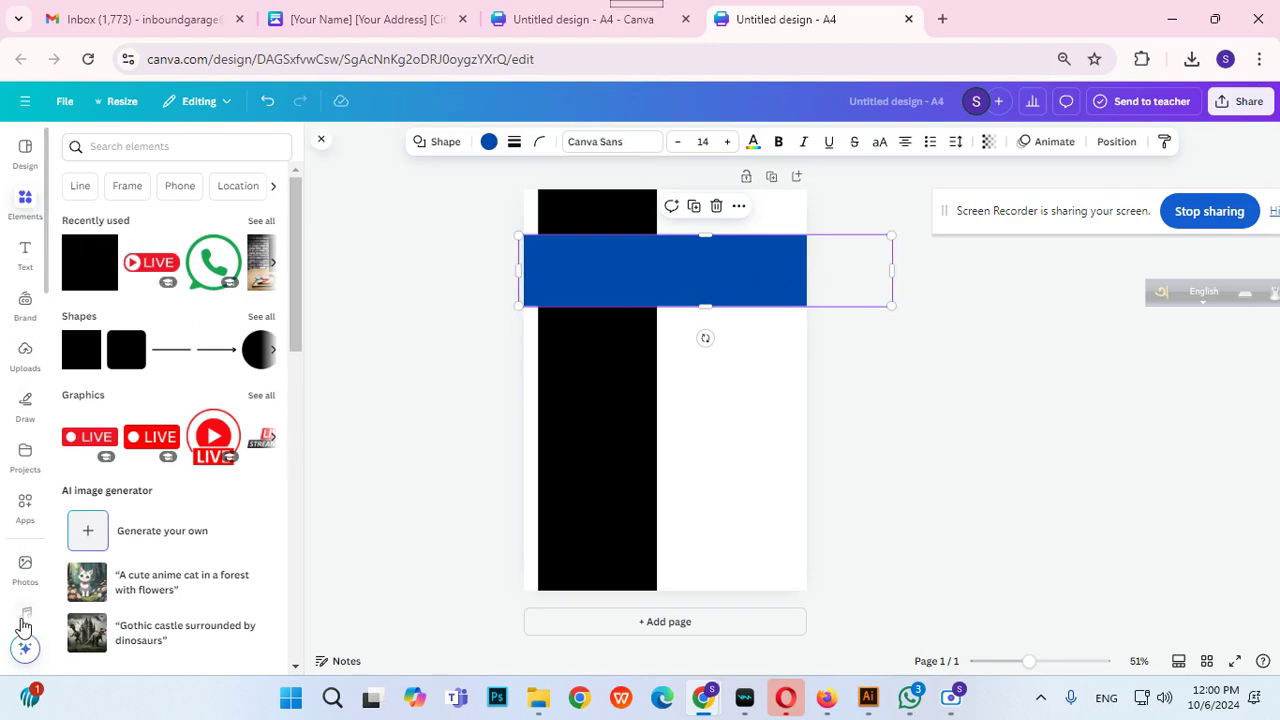
pyautogui.click(25, 564)
pyautogui.click(200, 146)
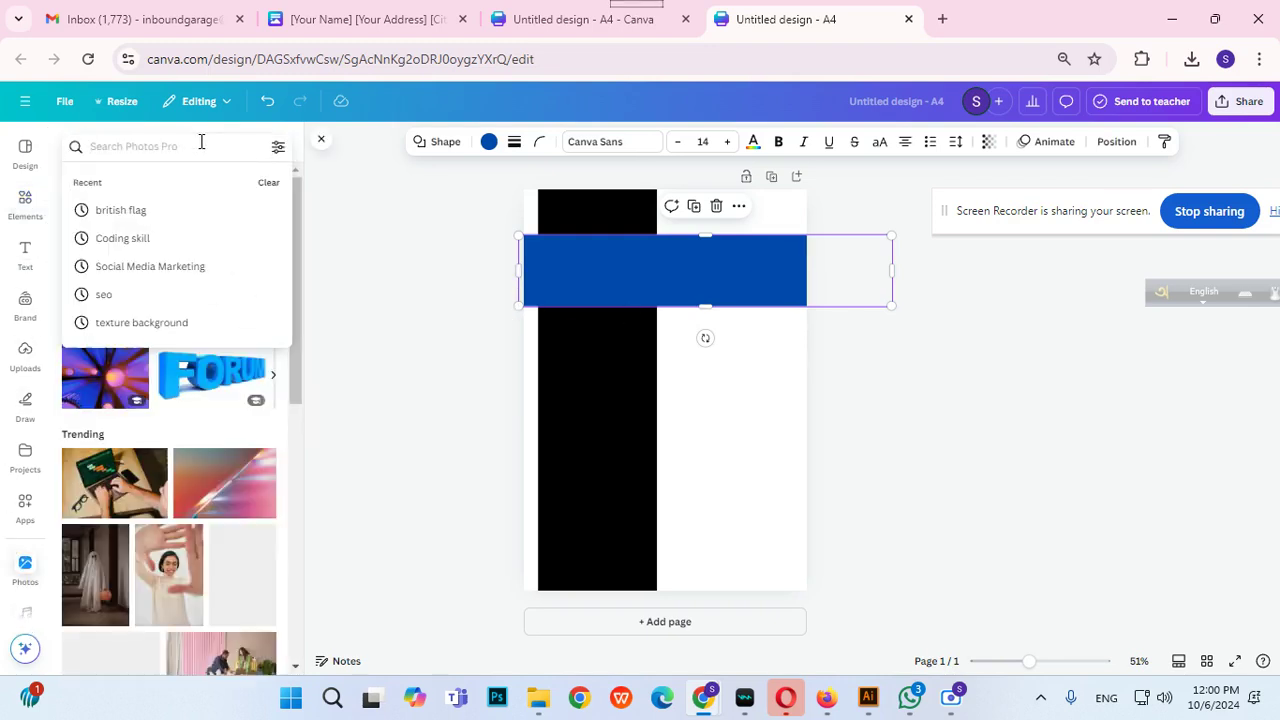
pyautogui.write('tex')
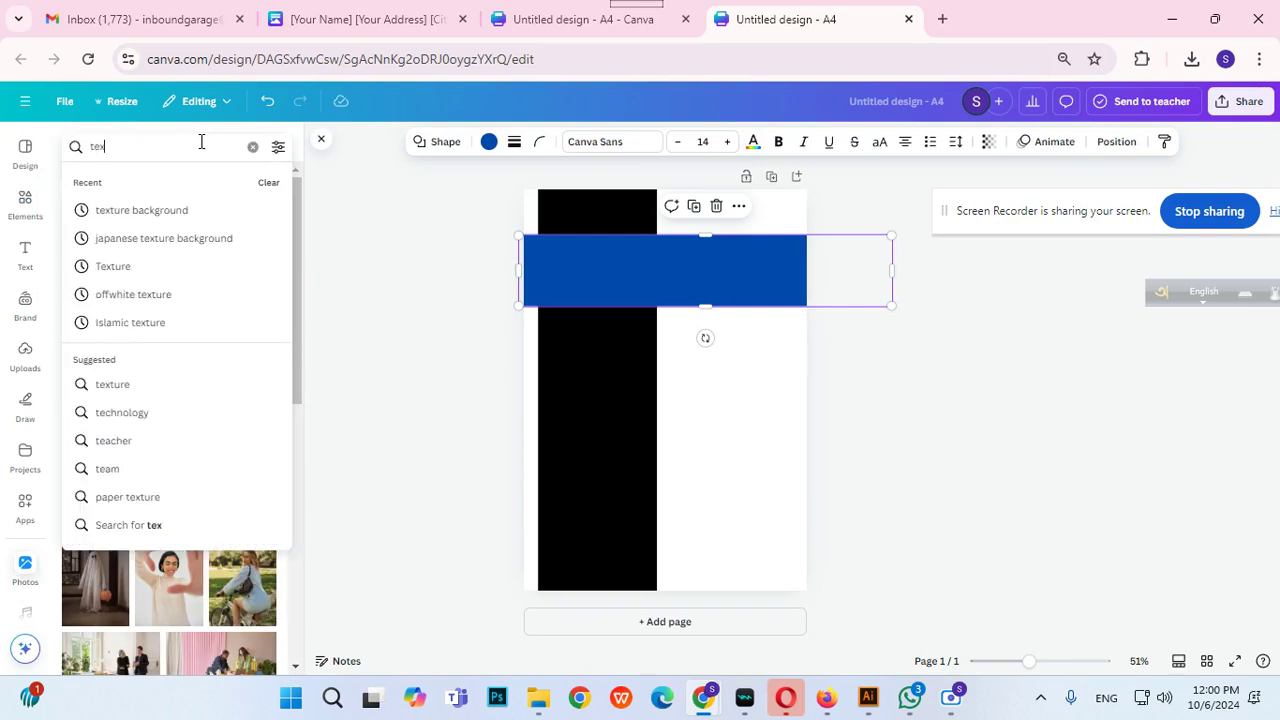
pyautogui.write('ture')
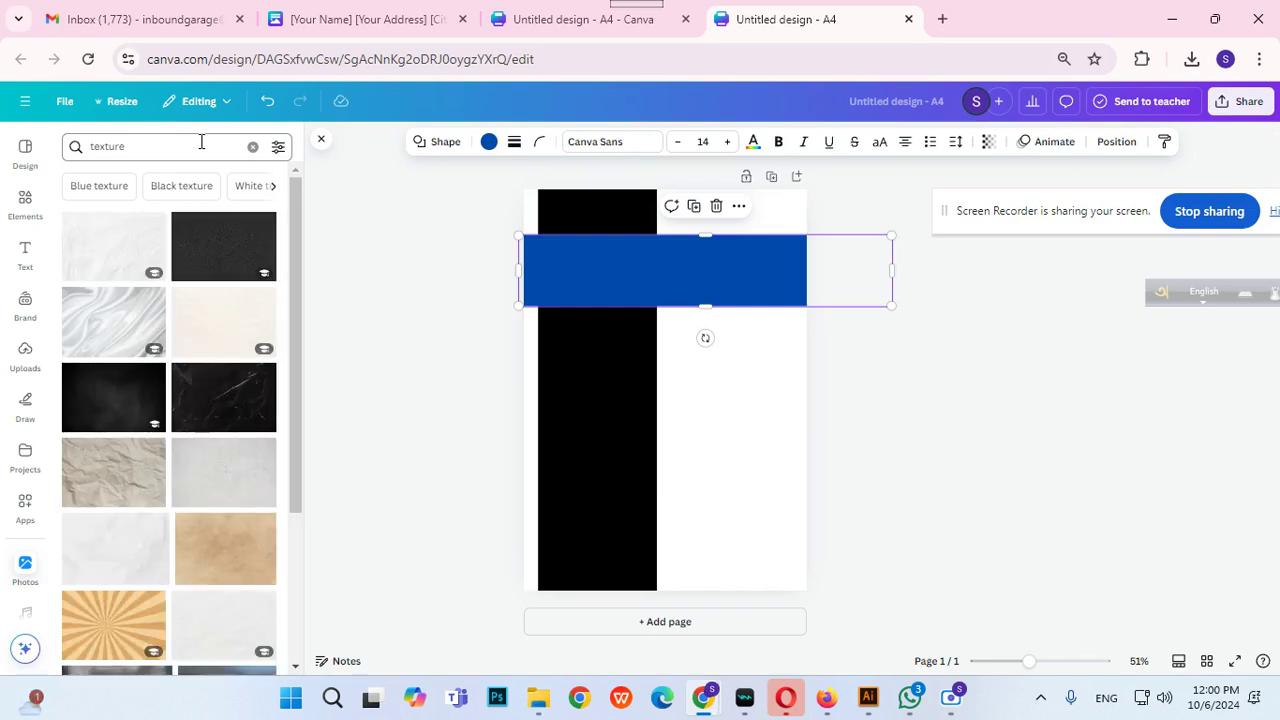
pyautogui.click(934, 360)
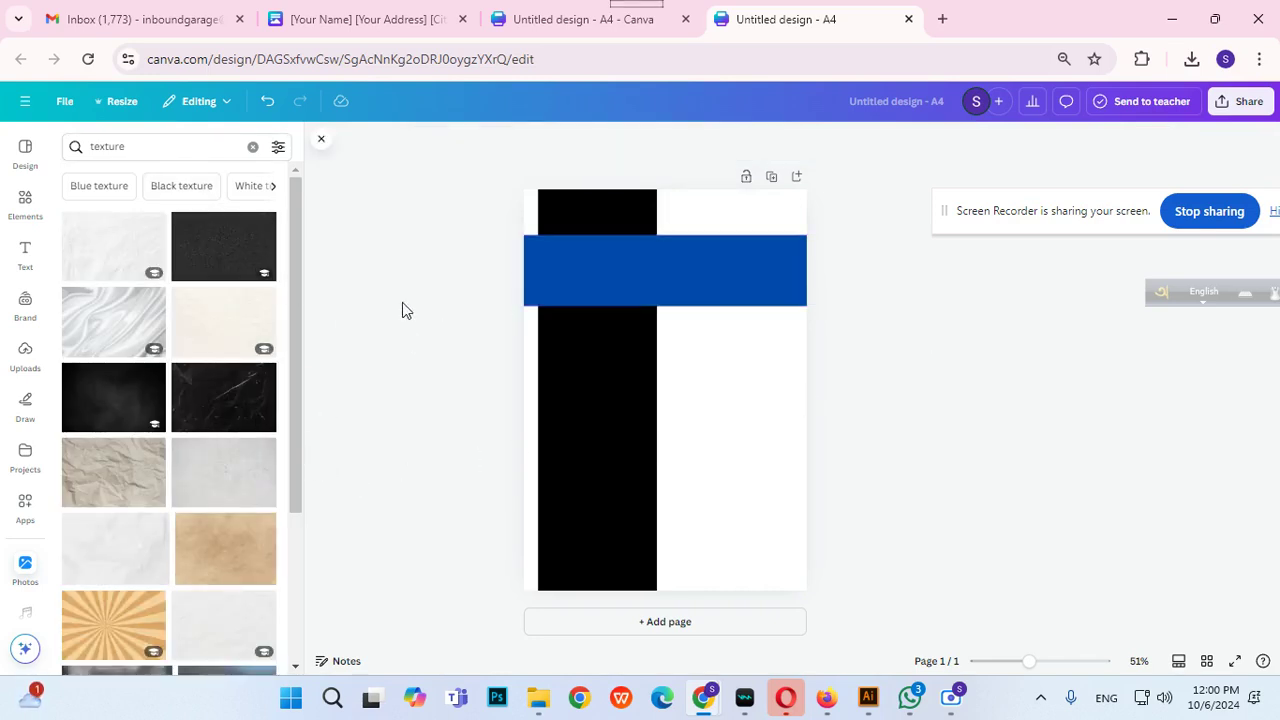
pyautogui.moveTo(103, 334); pyautogui.dragTo(389, 297)
pyautogui.click(130, 335)
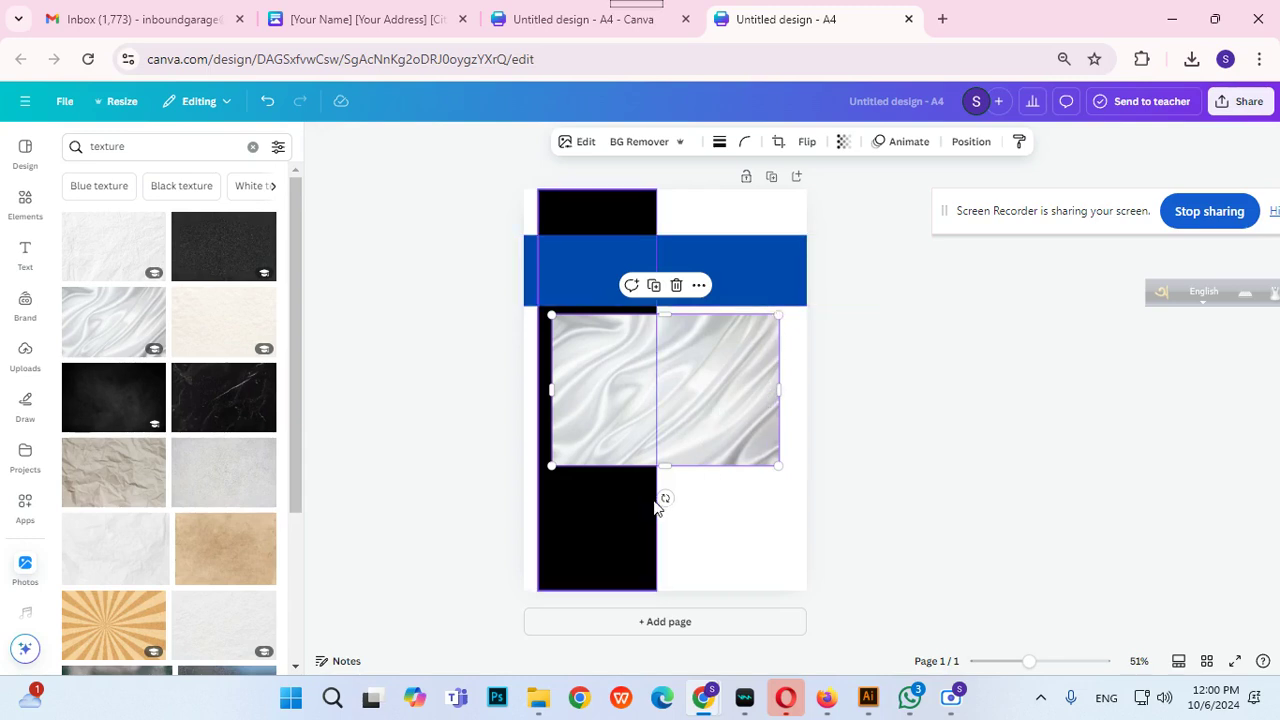
# Crop and move the fabric texture so it covers the blue header band across the full page width.
pyautogui.moveTo(665, 466); pyautogui.dragTo(693, 286)
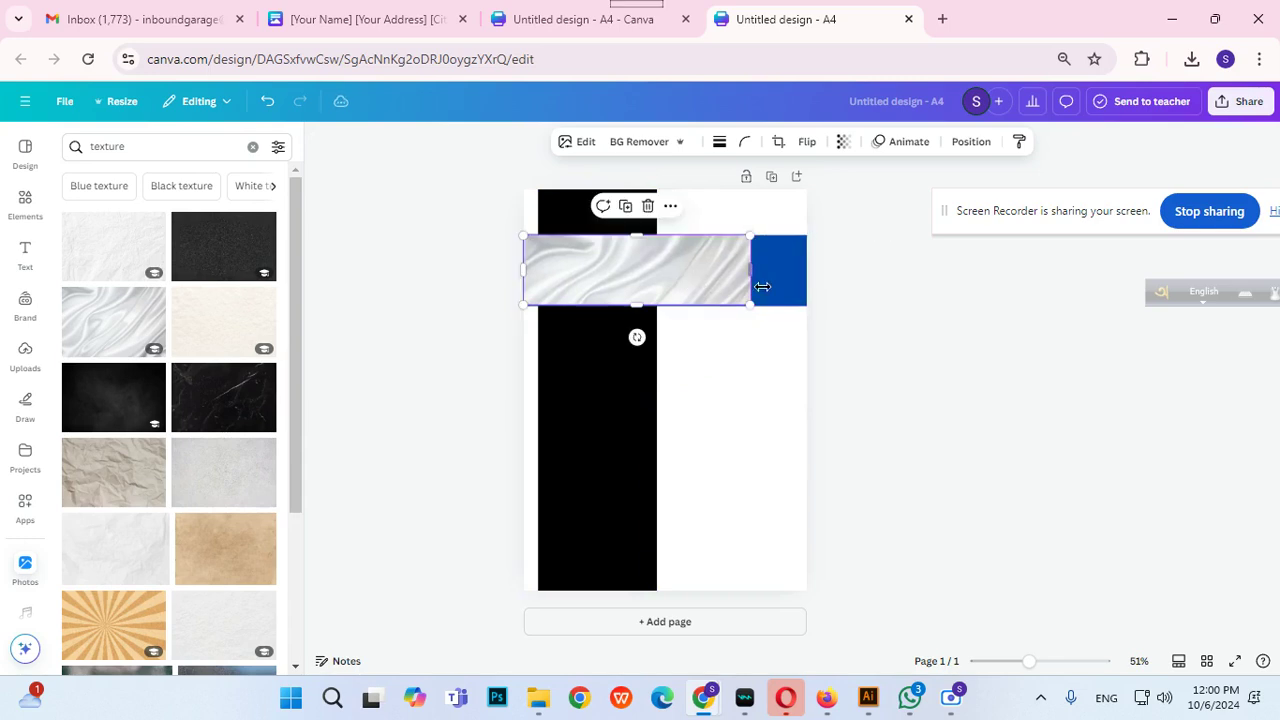
pyautogui.moveTo(768, 267); pyautogui.dragTo(812, 271)
pyautogui.click(778, 302)
pyautogui.moveTo(680, 308); pyautogui.dragTo(682, 307)
pyautogui.click(922, 319)
# Lower the texture image's opacity so it blends faintly into the blue header band.
pyautogui.click(771, 266)
pyautogui.click(845, 146)
pyautogui.moveTo(880, 205); pyautogui.dragTo(789, 222)
pyautogui.click(917, 289)
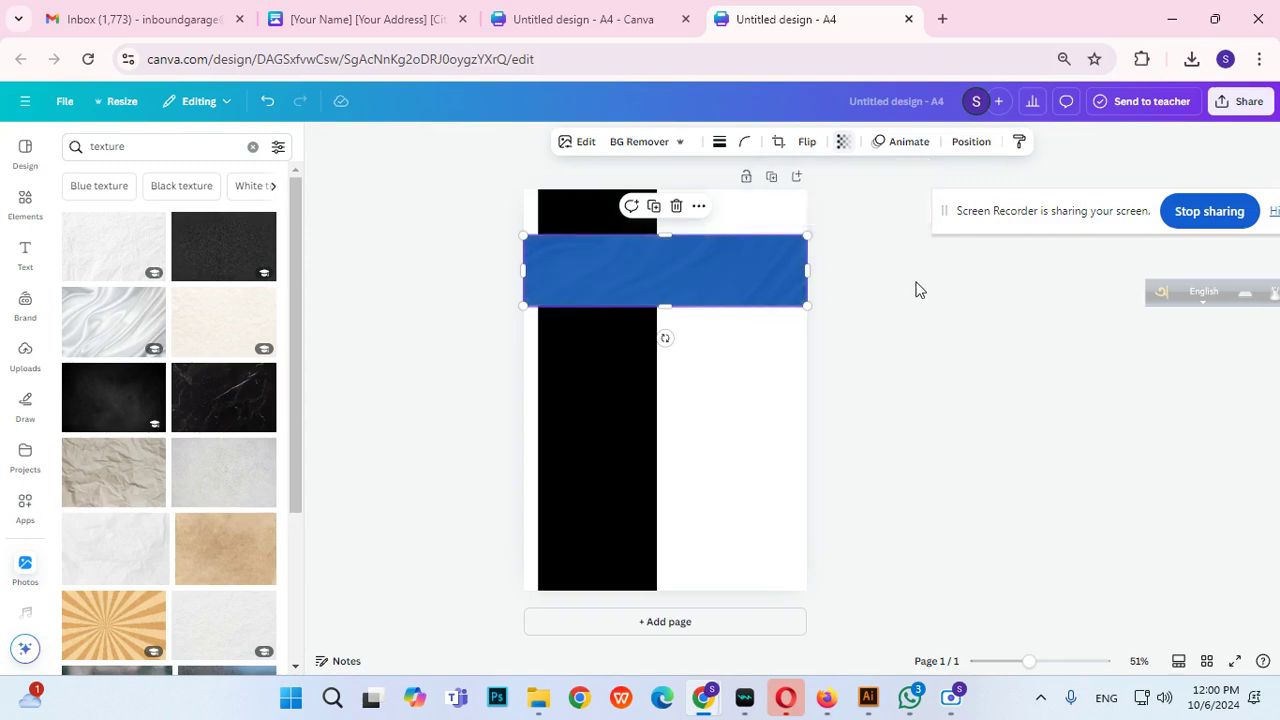
pyautogui.click(917, 289)
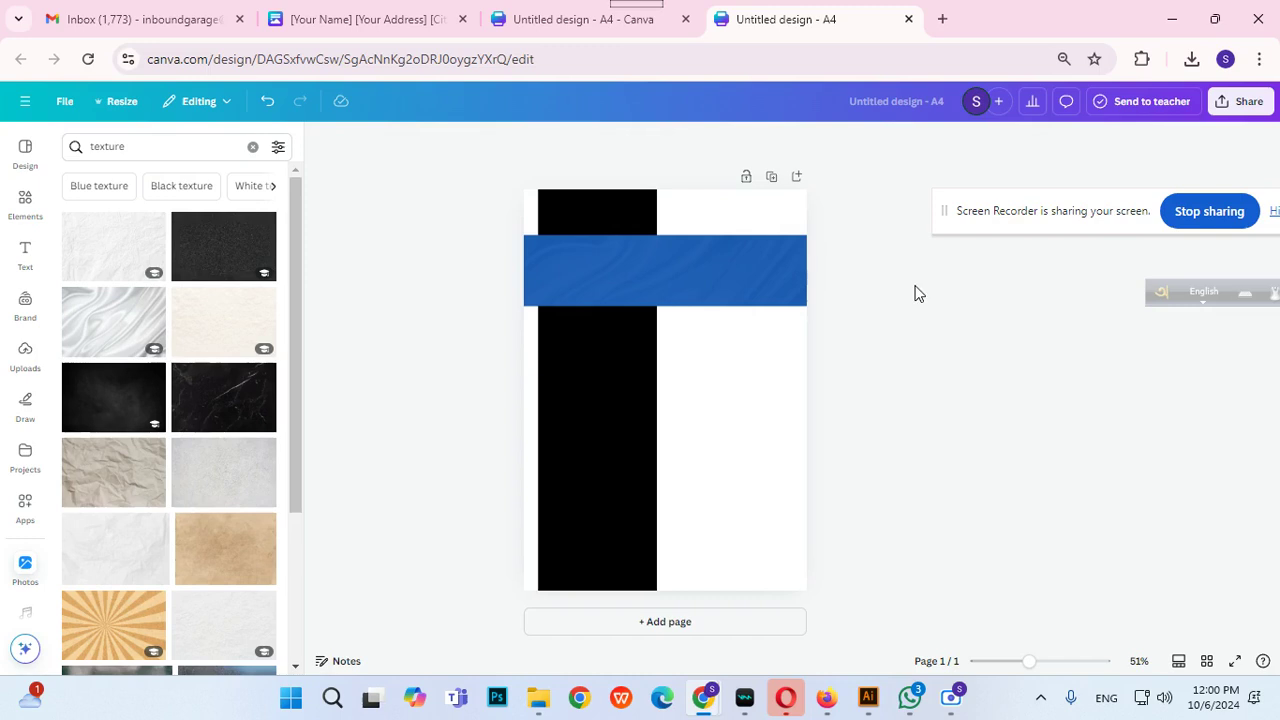
pyautogui.click(609, 430)
pyautogui.click(904, 416)
# Following the reference template's portrait, search the elements for "photo frame" and add a circular frame with a blue border.
pyautogui.click(590, 19)
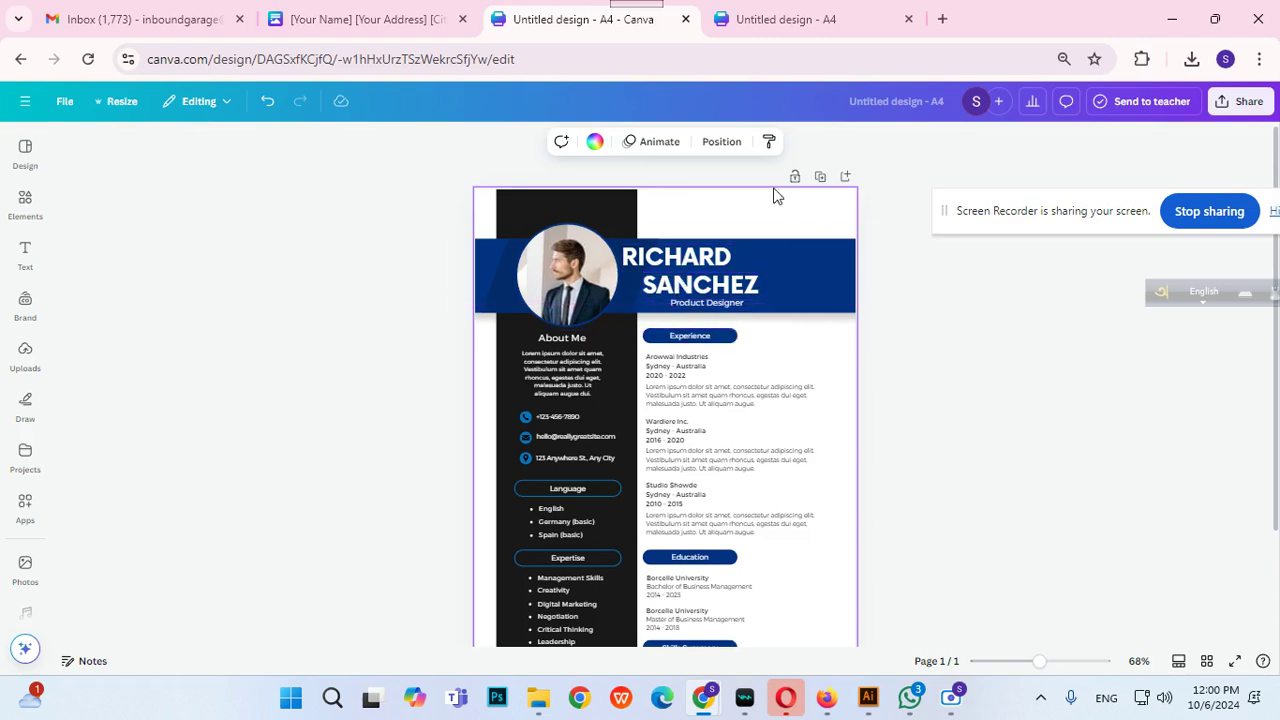
pyautogui.click(750, 16)
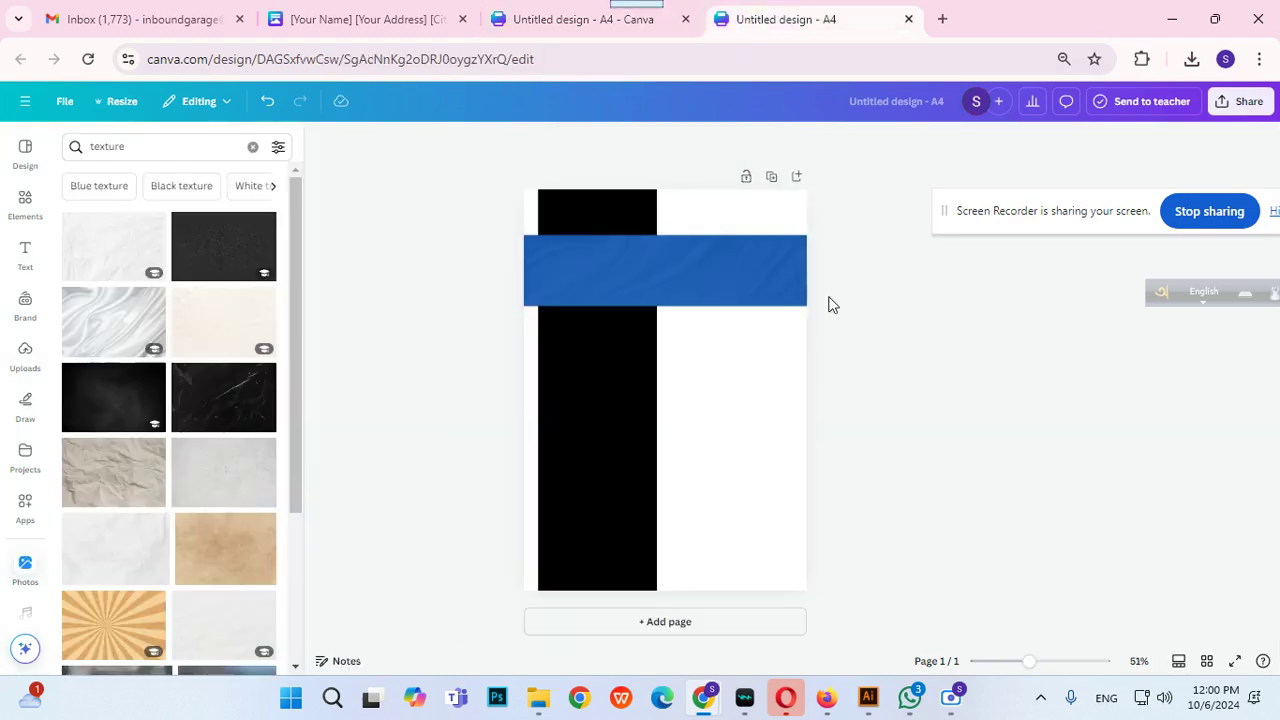
pyautogui.click(20, 222)
pyautogui.click(129, 147)
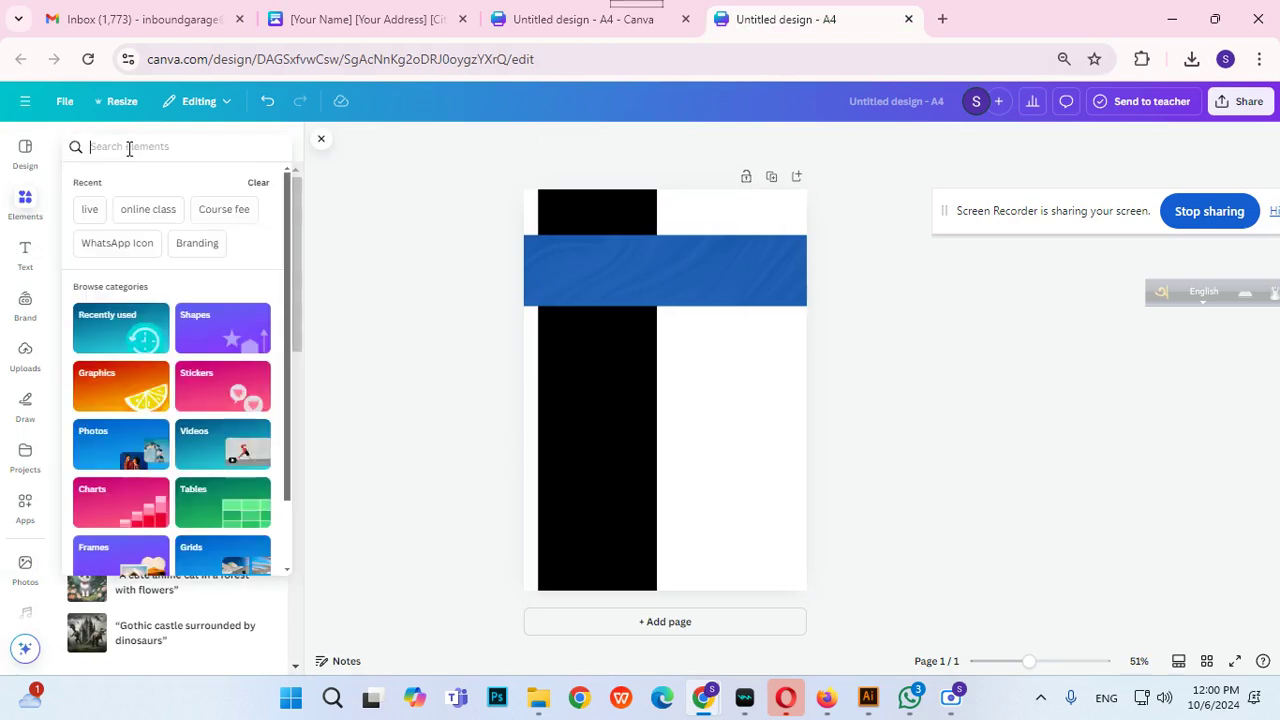
pyautogui.write('ph')
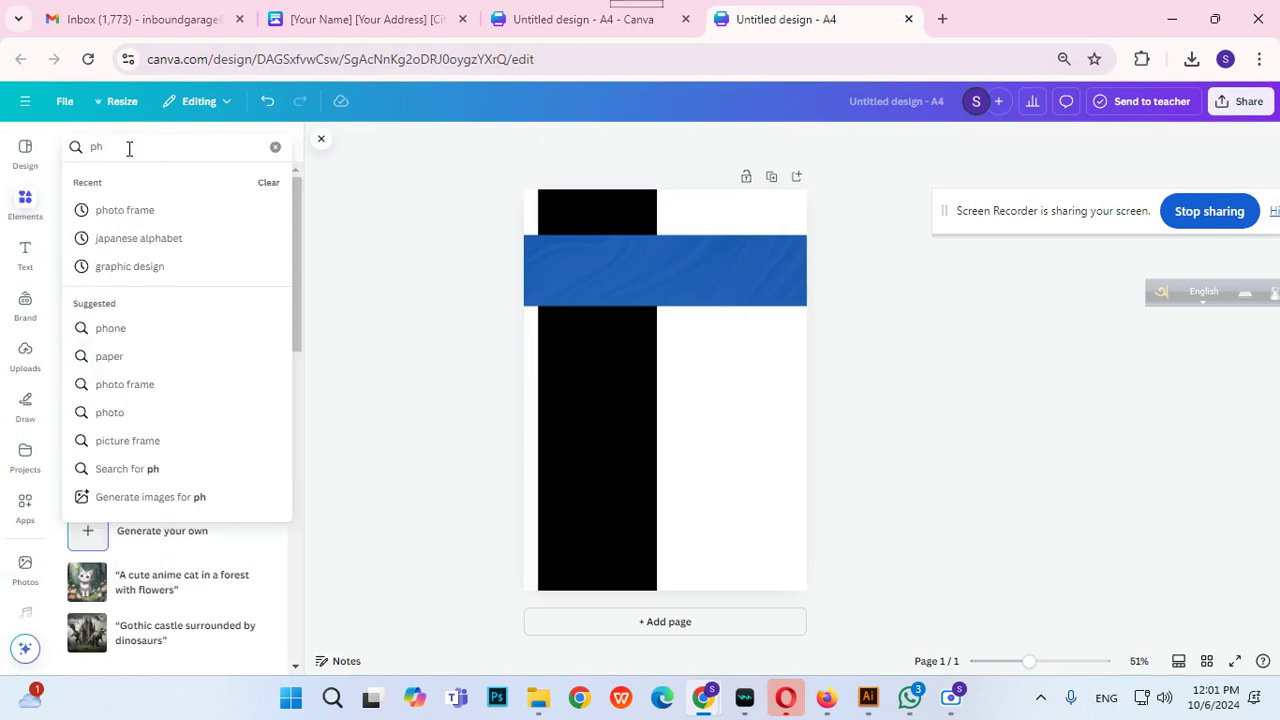
pyautogui.click(130, 211)
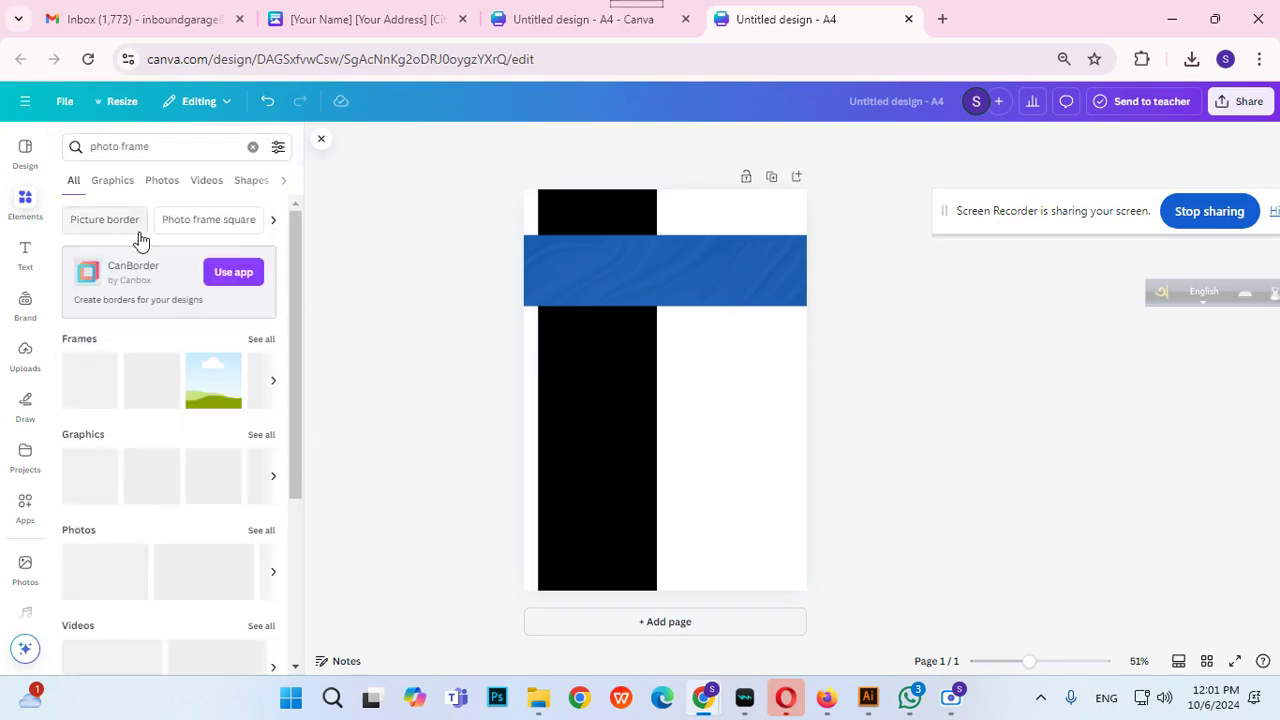
pyautogui.click(262, 339)
pyautogui.scroll(-2, 230, 372)
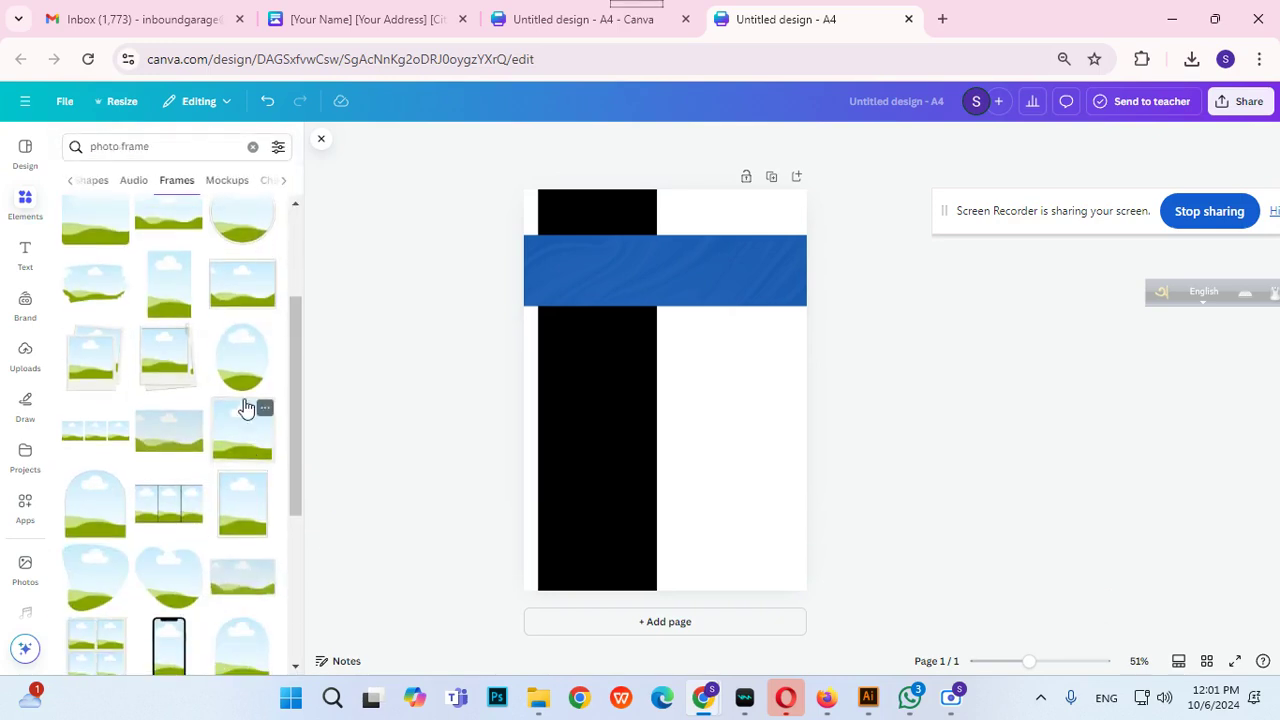
pyautogui.click(234, 302)
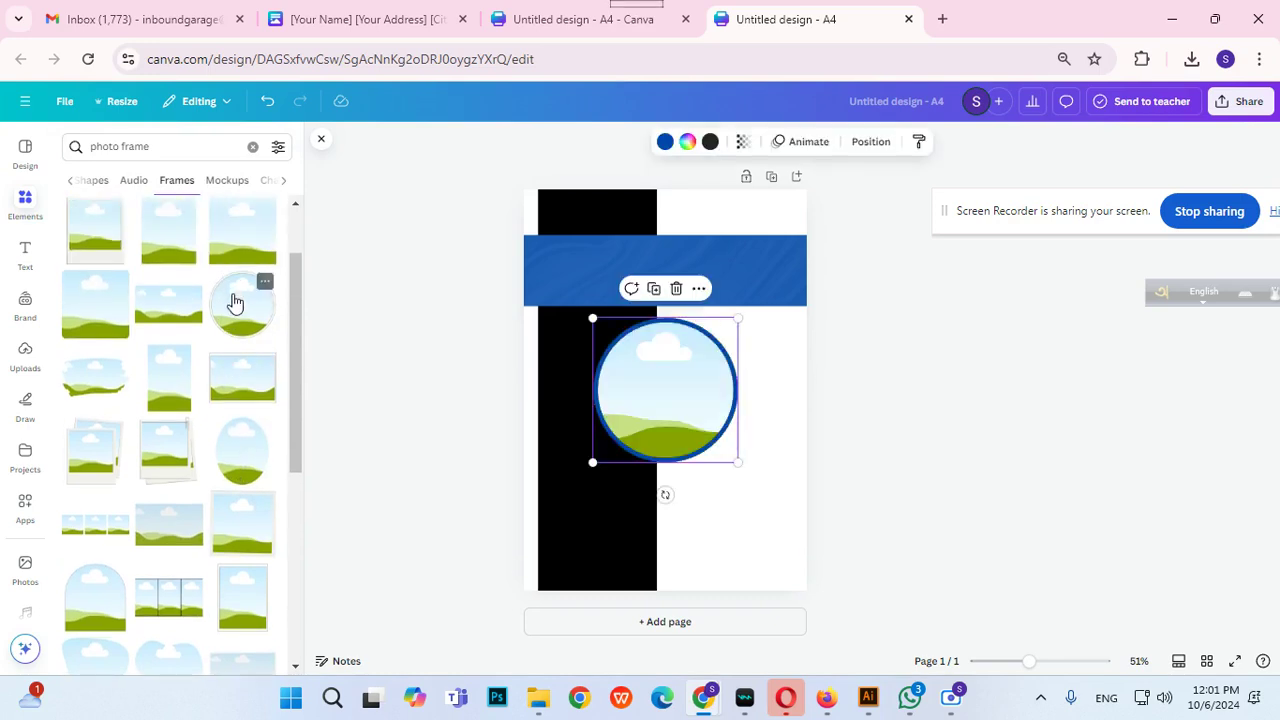
# Shrink the circular frame to about 7.1 by 7.1 and place it where the header band crosses the column, matching the reference.
pyautogui.moveTo(654, 423); pyautogui.dragTo(655, 313)
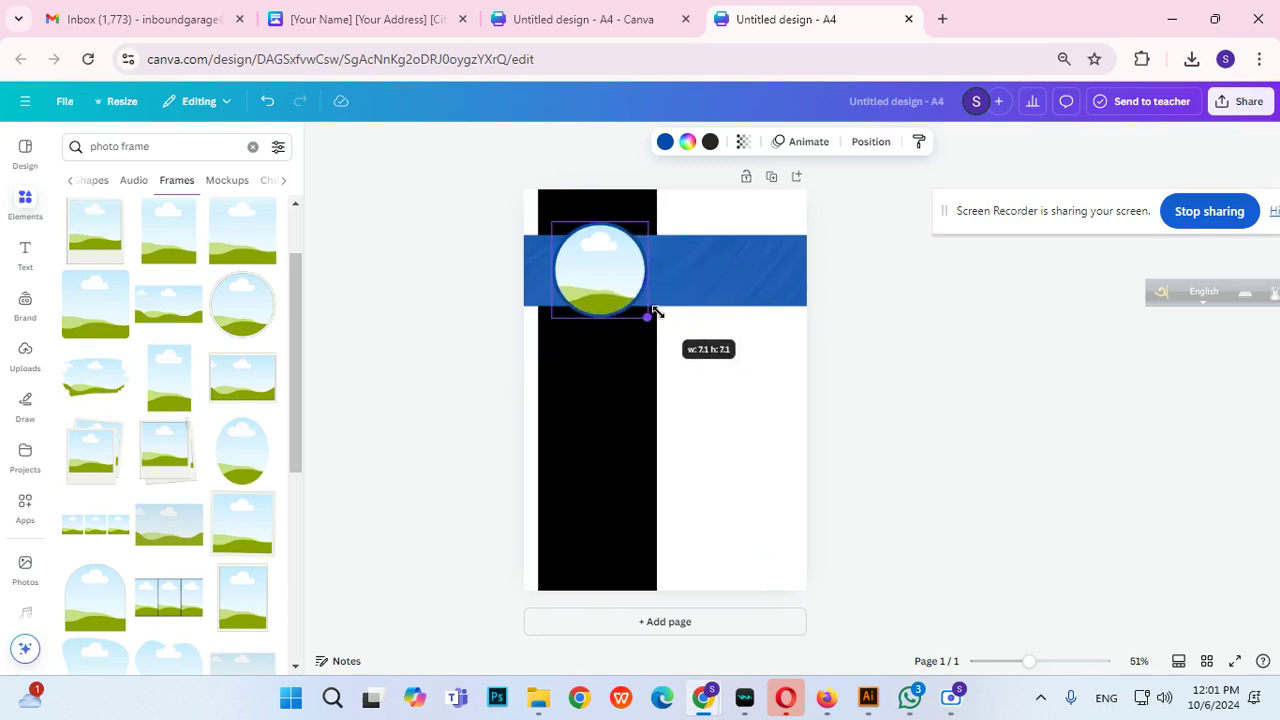
pyautogui.click(918, 357)
pyautogui.click(502, 8)
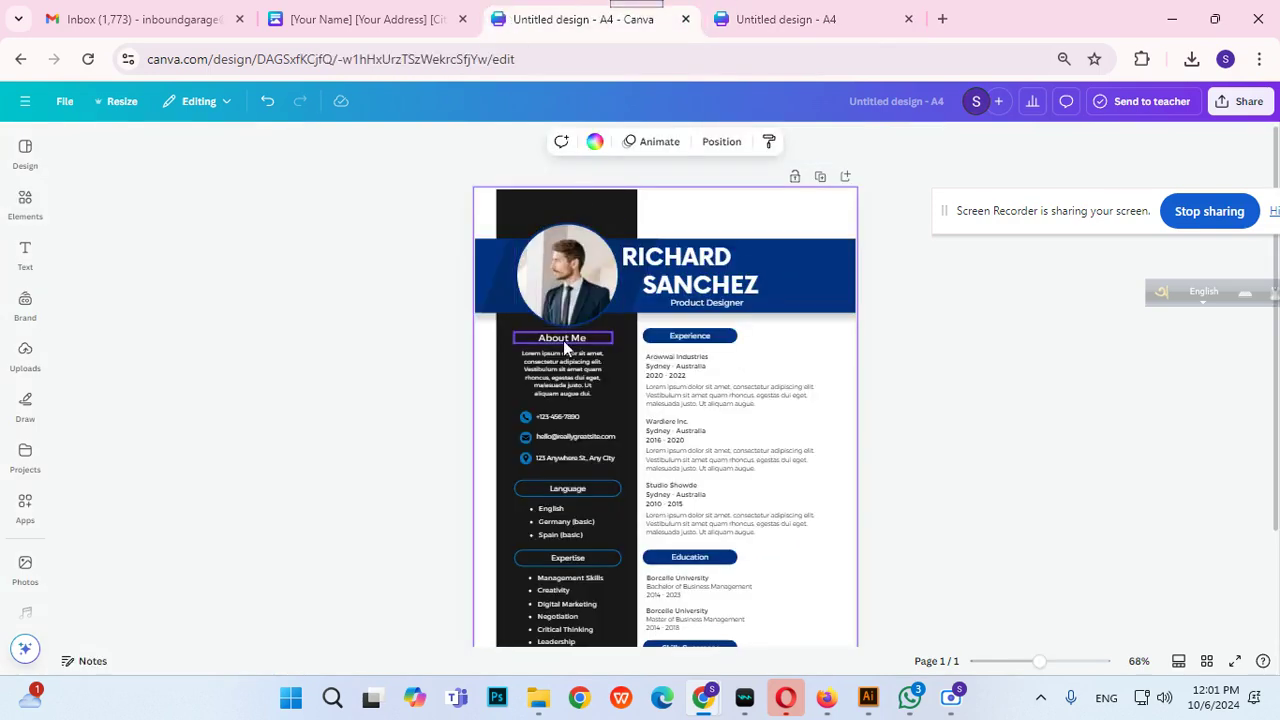
pyautogui.click(849, 10)
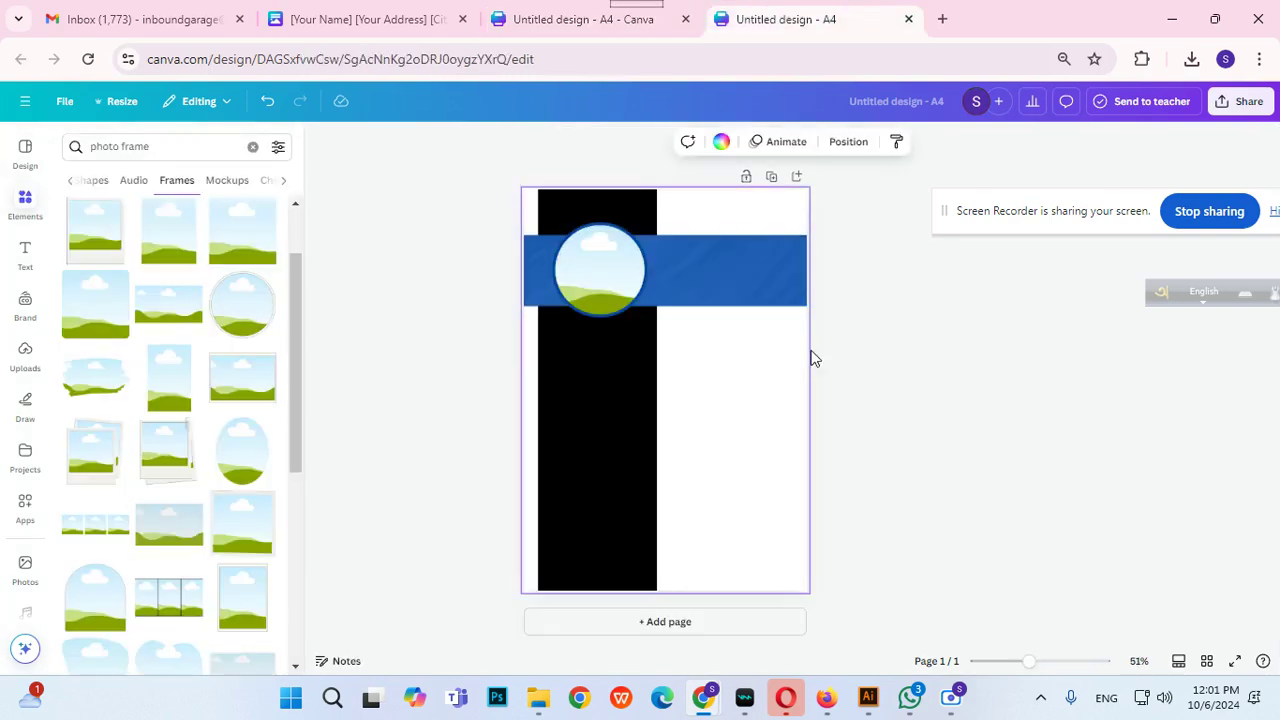
pyautogui.click(617, 311)
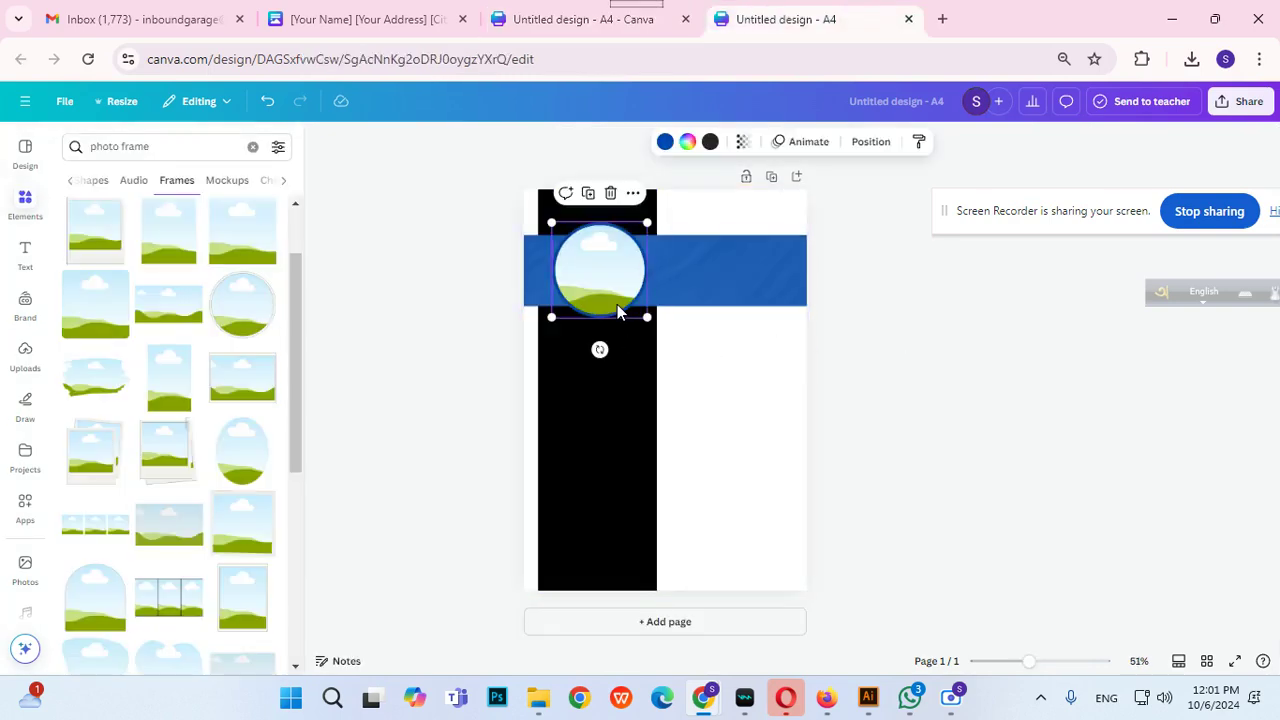
# Search the photo library for "professional person".
pyautogui.click(423, 297)
pyautogui.click(29, 582)
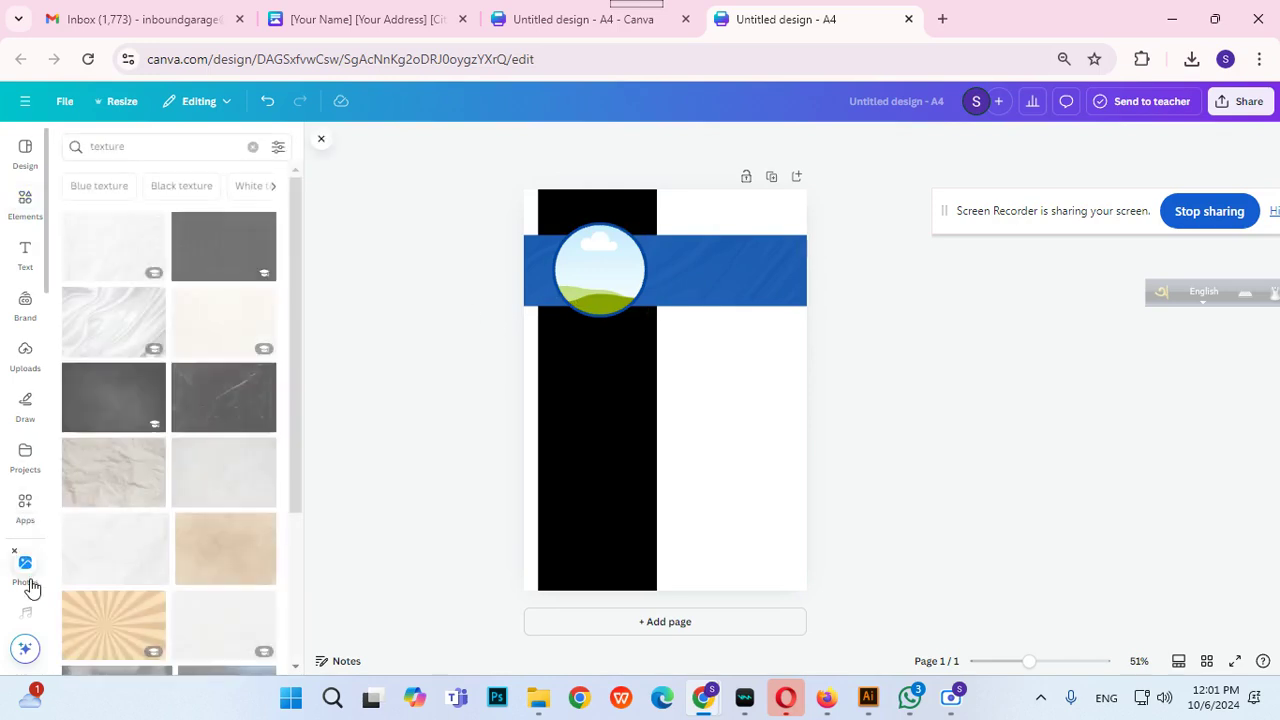
pyautogui.click(194, 136)
pyautogui.hotkey('ctrl', 'a')
pyautogui.write('profession')
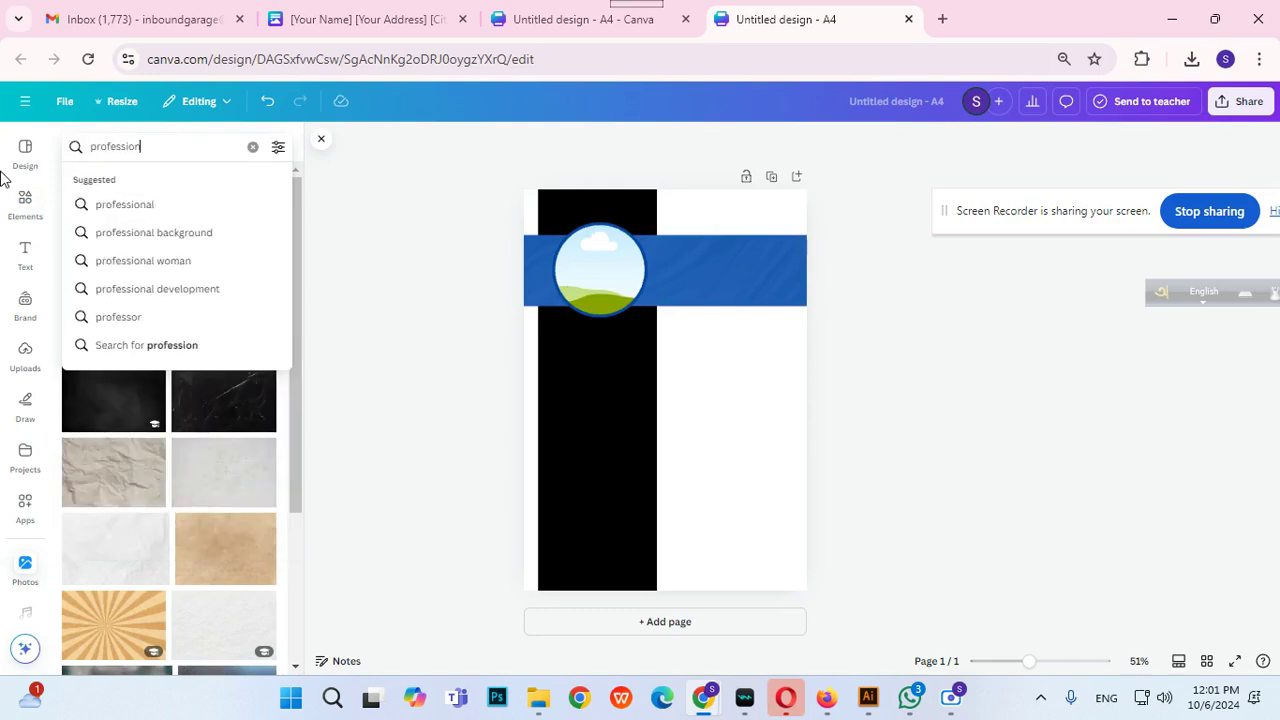
pyautogui.write('al person')
pyautogui.press('Return')
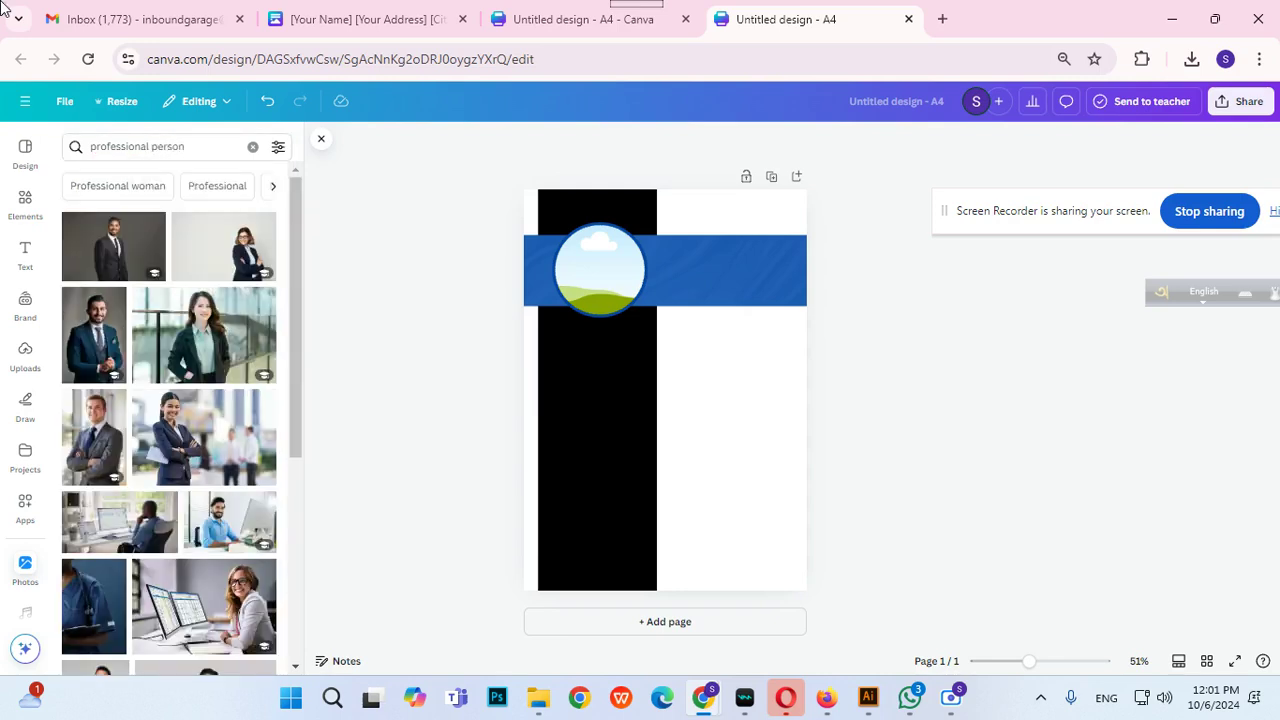
# Place the photo of the bearded man in a dark suit into the circular frame, keeping its default crop.
pyautogui.moveTo(97, 347); pyautogui.dragTo(622, 312)
pyautogui.doubleClick(587, 280)
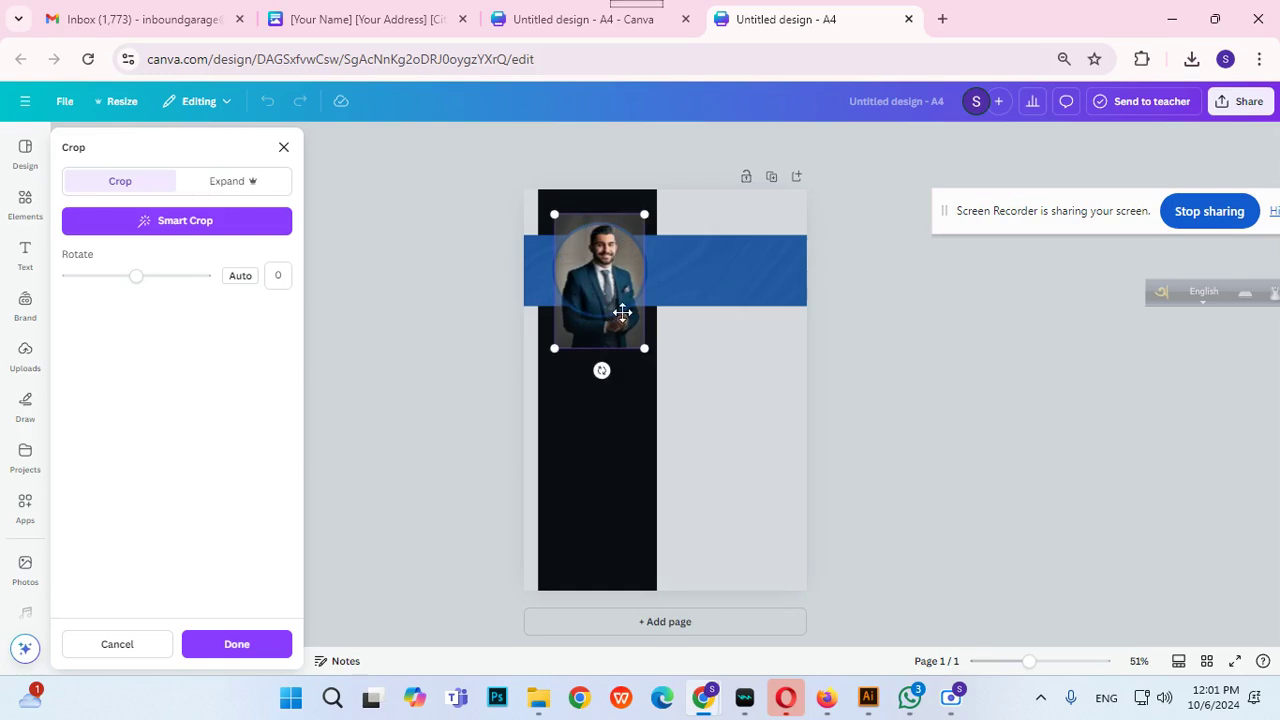
pyautogui.click(836, 374)
pyautogui.click(846, 380)
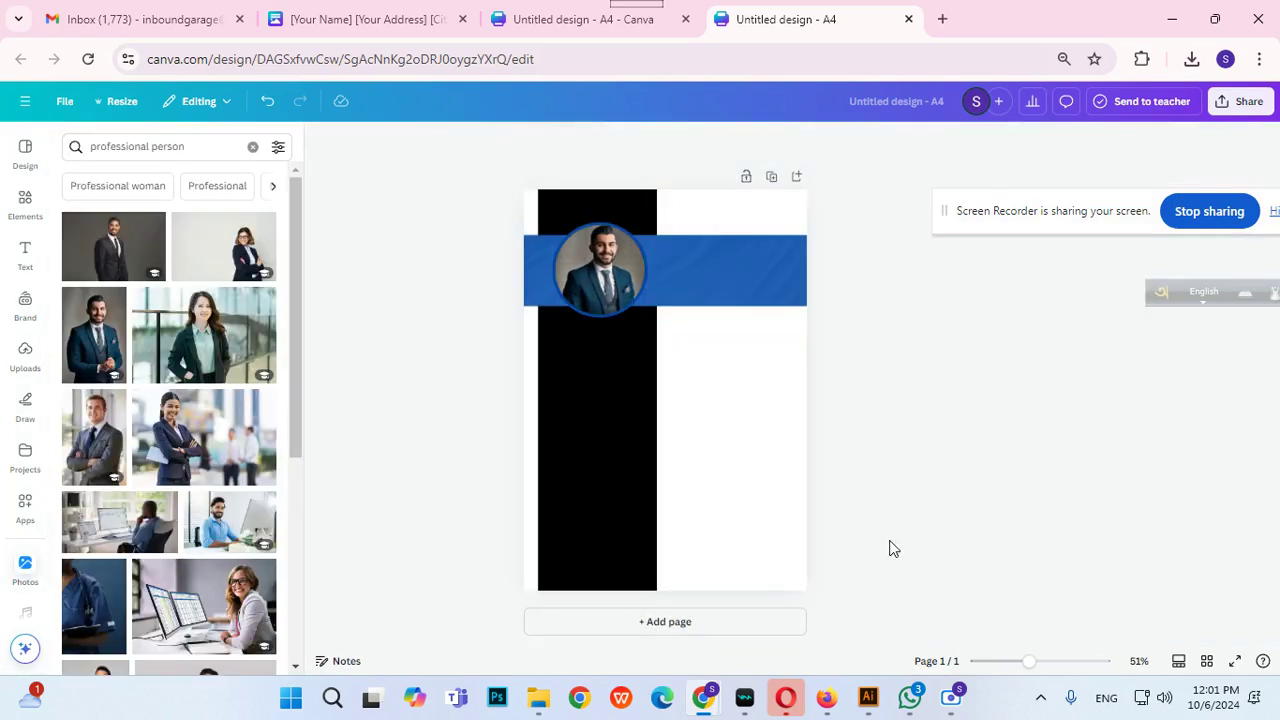
# Following the reference header, add the recently used "Photography Workshop / COMPLETION" text combination and shrink it to fit the blue band beside the portrait.
pyautogui.moveTo(1030, 663); pyautogui.dragTo(1048, 663)
pyautogui.scroll(3, 990, 420)
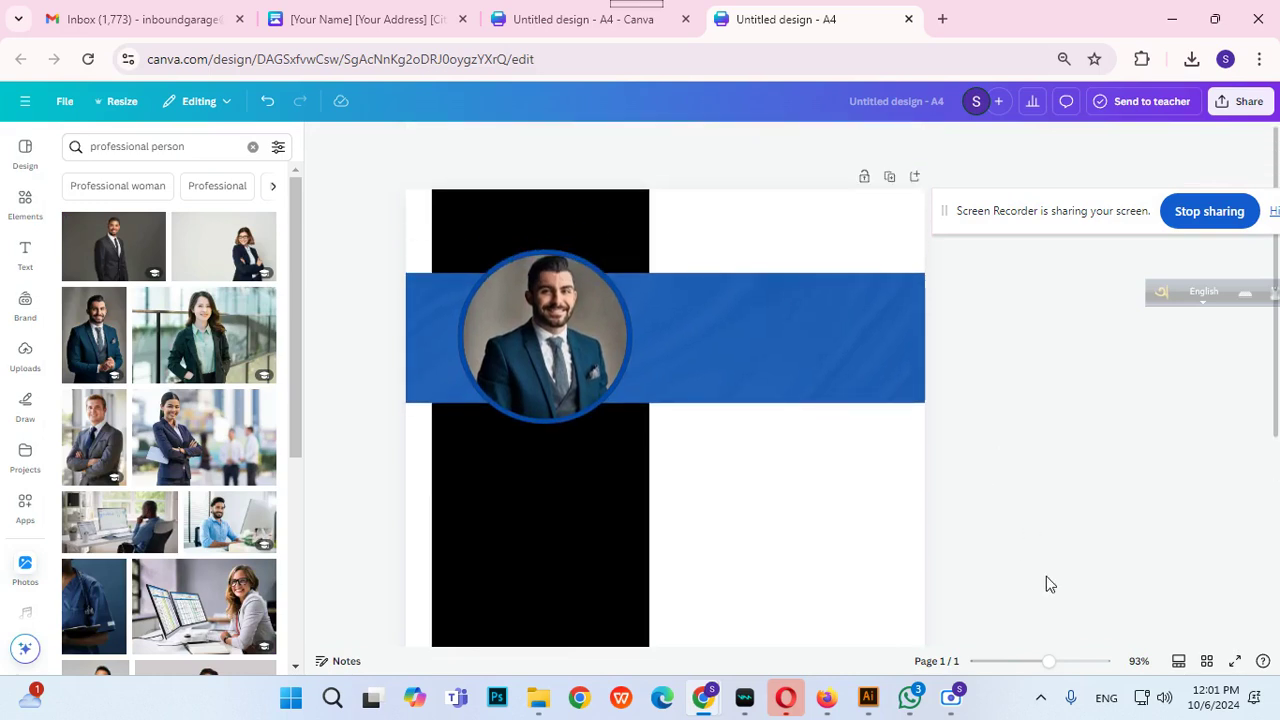
pyautogui.moveTo(1049, 663)
pyautogui.mouseDown()
pyautogui.moveTo(1069, 663)
pyautogui.moveTo(1044, 664)
pyautogui.mouseUp()
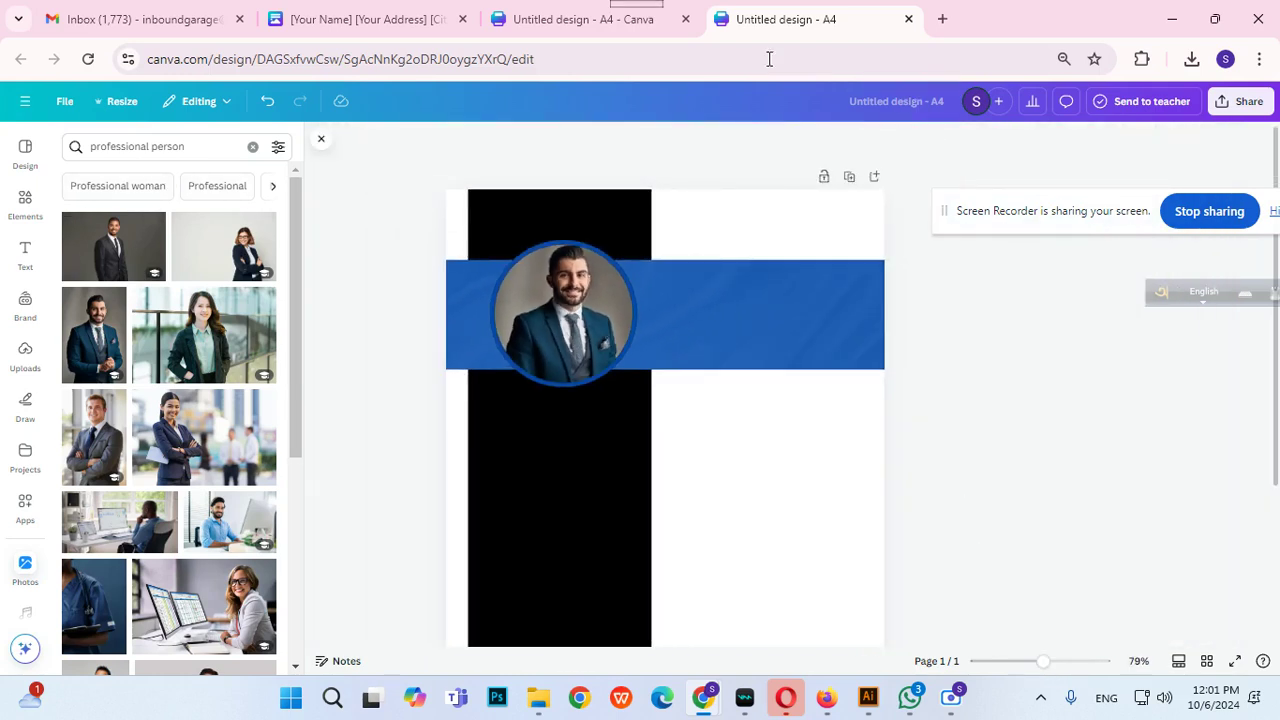
pyautogui.click(620, 22)
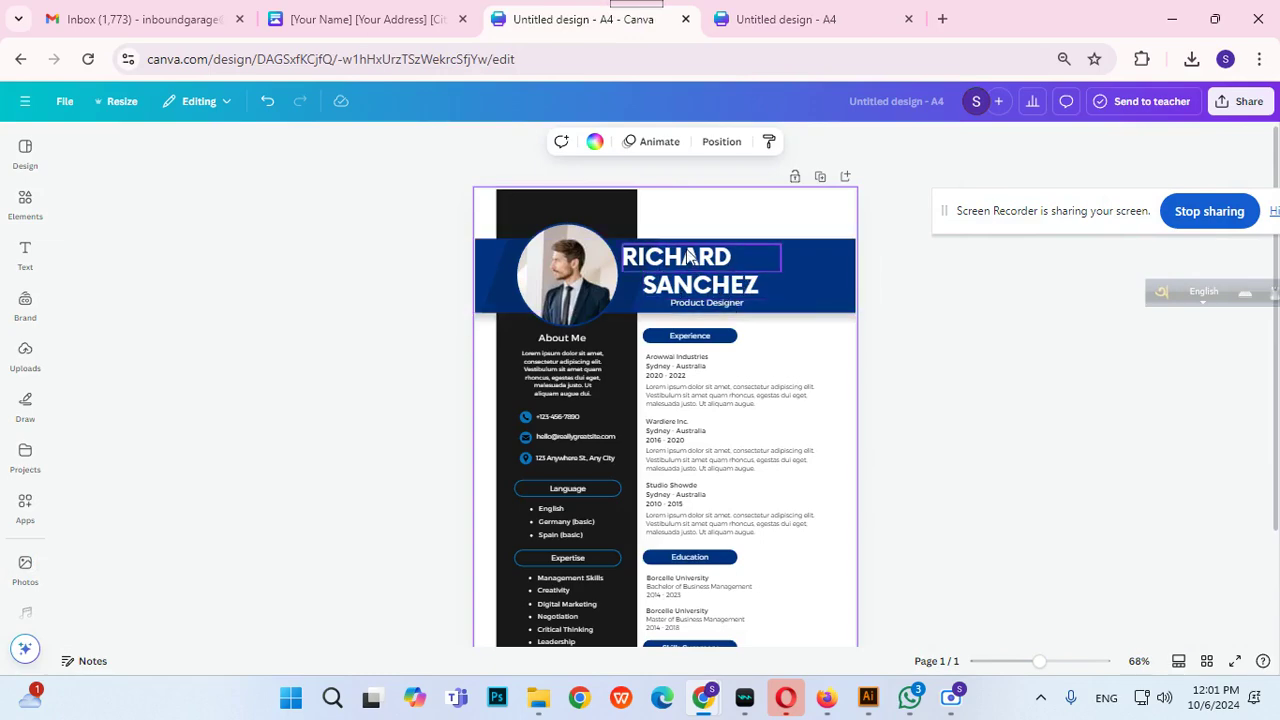
pyautogui.click(790, 19)
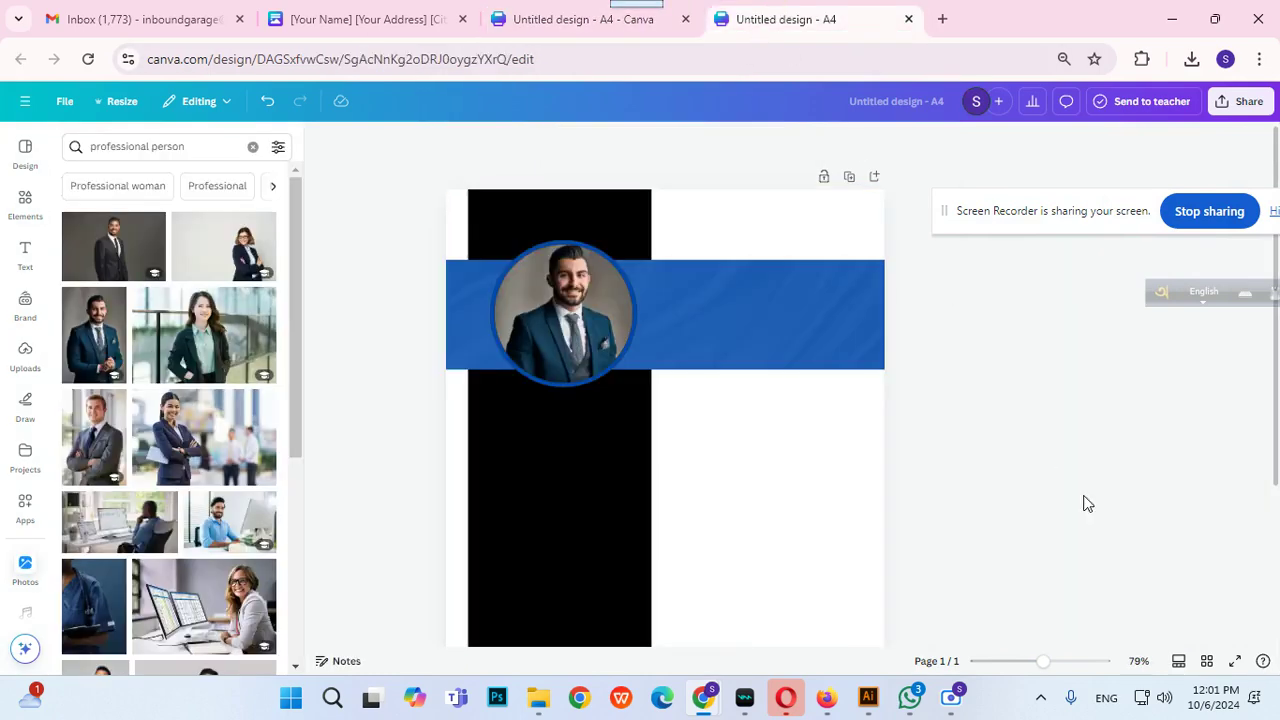
pyautogui.click(22, 252)
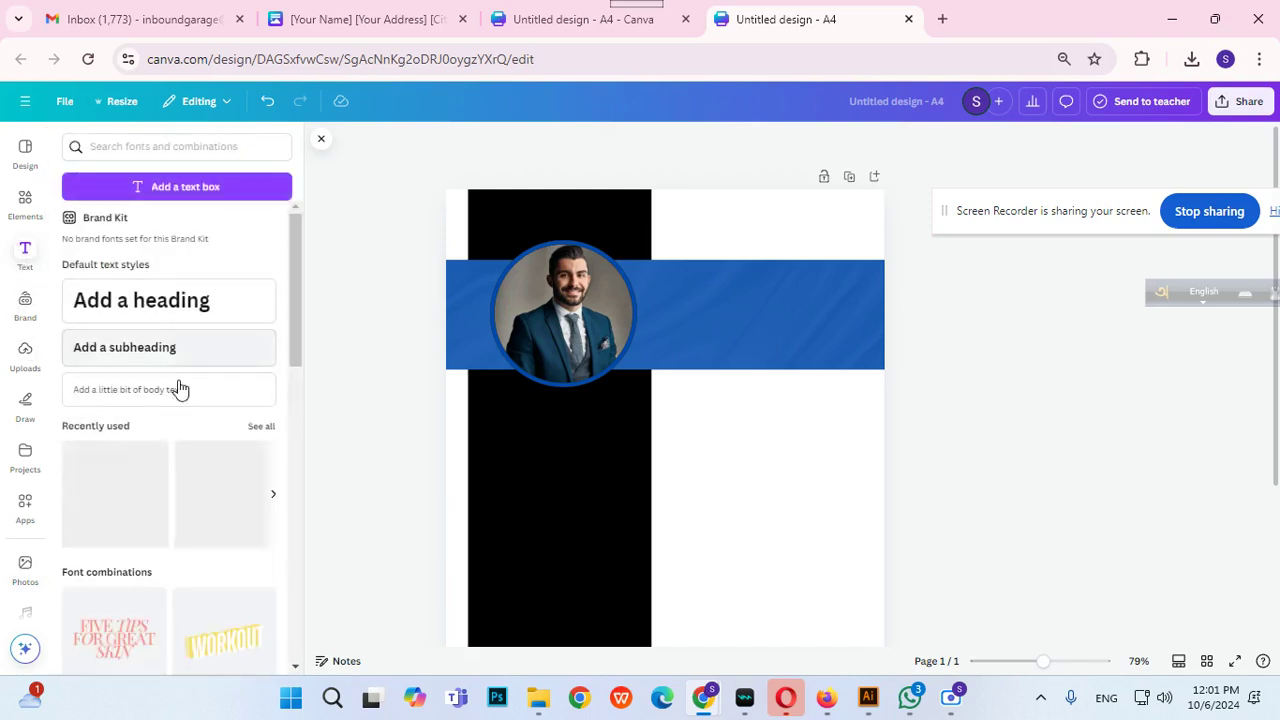
pyautogui.click(220, 507)
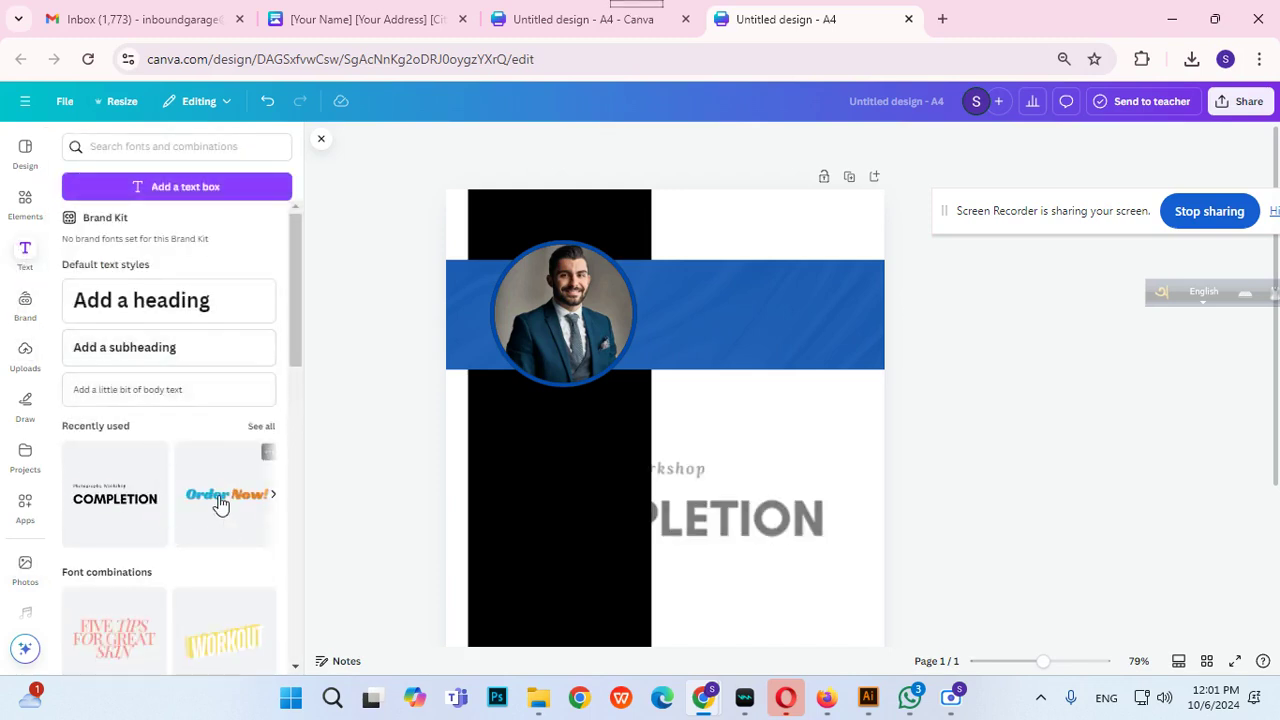
pyautogui.moveTo(760, 520); pyautogui.dragTo(883, 343)
pyautogui.moveTo(963, 371); pyautogui.dragTo(711, 315)
pyautogui.click(980, 371)
# Enlarge the "Photography Workshop" line and scale the text group up, giving size 17.7 for the upper line and 32.2 for the lower.
pyautogui.click(705, 294)
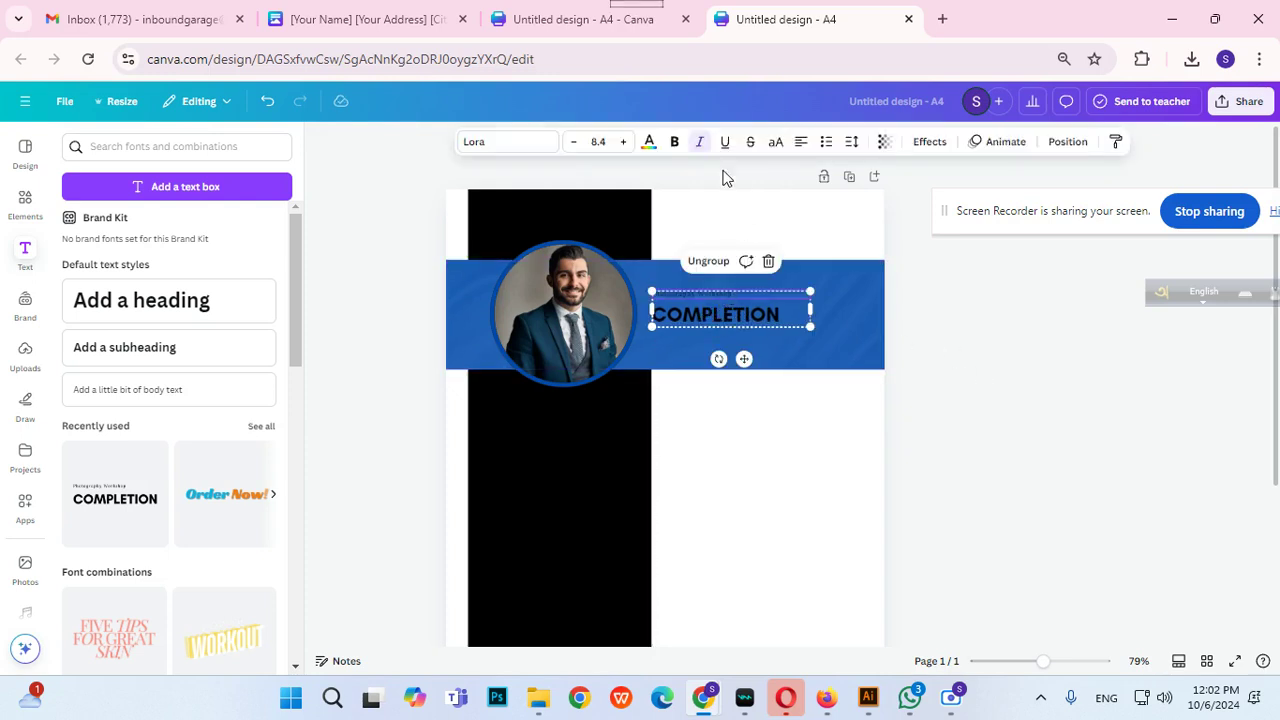
pyautogui.click(624, 141)
pyautogui.click(624, 141)
pyautogui.click(624, 141)
pyautogui.click(624, 141)
pyautogui.click(624, 141)
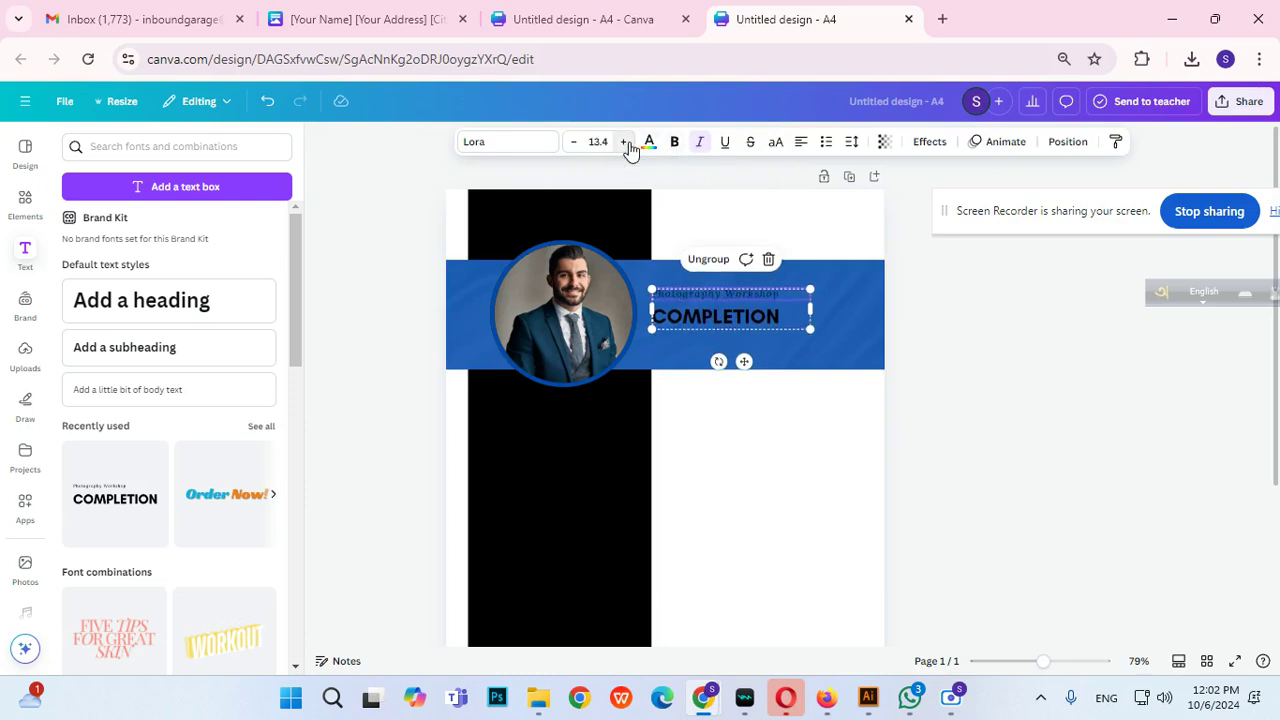
pyautogui.click(624, 141)
pyautogui.click(624, 141)
pyautogui.moveTo(812, 333); pyautogui.dragTo(834, 349)
# Ungroup the two header lines, enlarge the upper one to size 21.5 and replace its text with "Your Name".
pyautogui.click(944, 362)
pyautogui.click(743, 331)
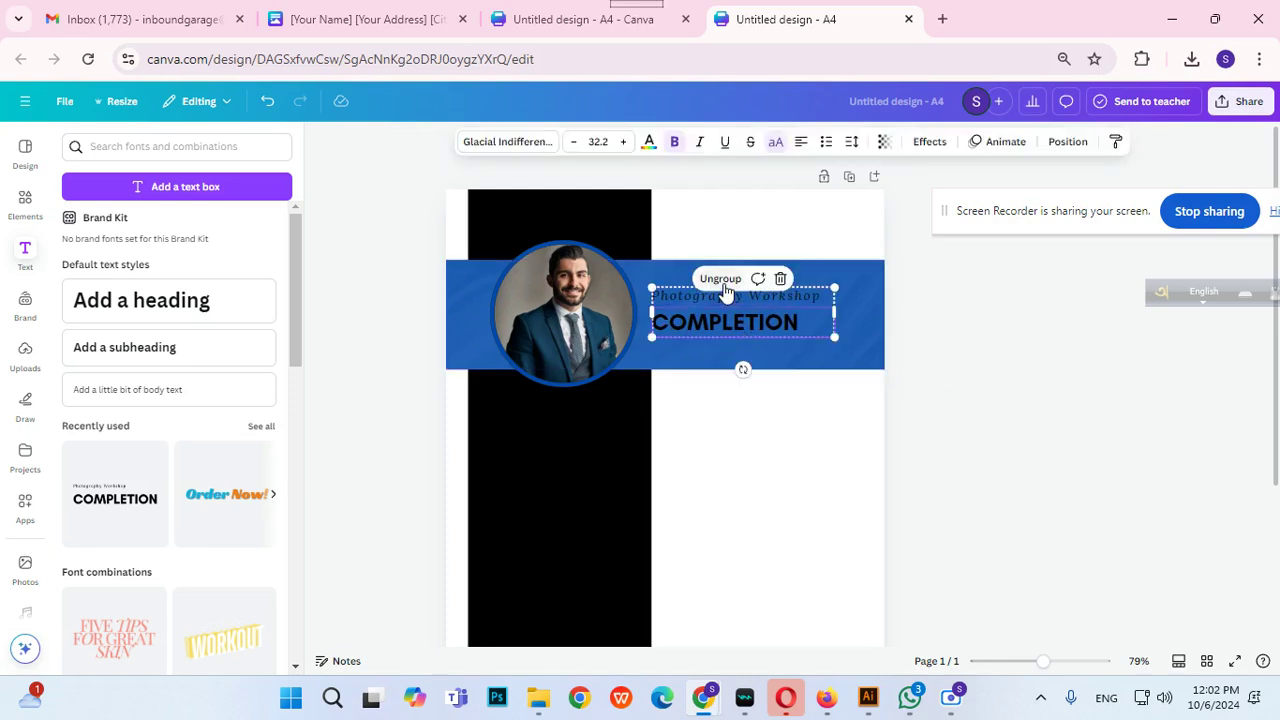
pyautogui.click(900, 346)
pyautogui.click(663, 294)
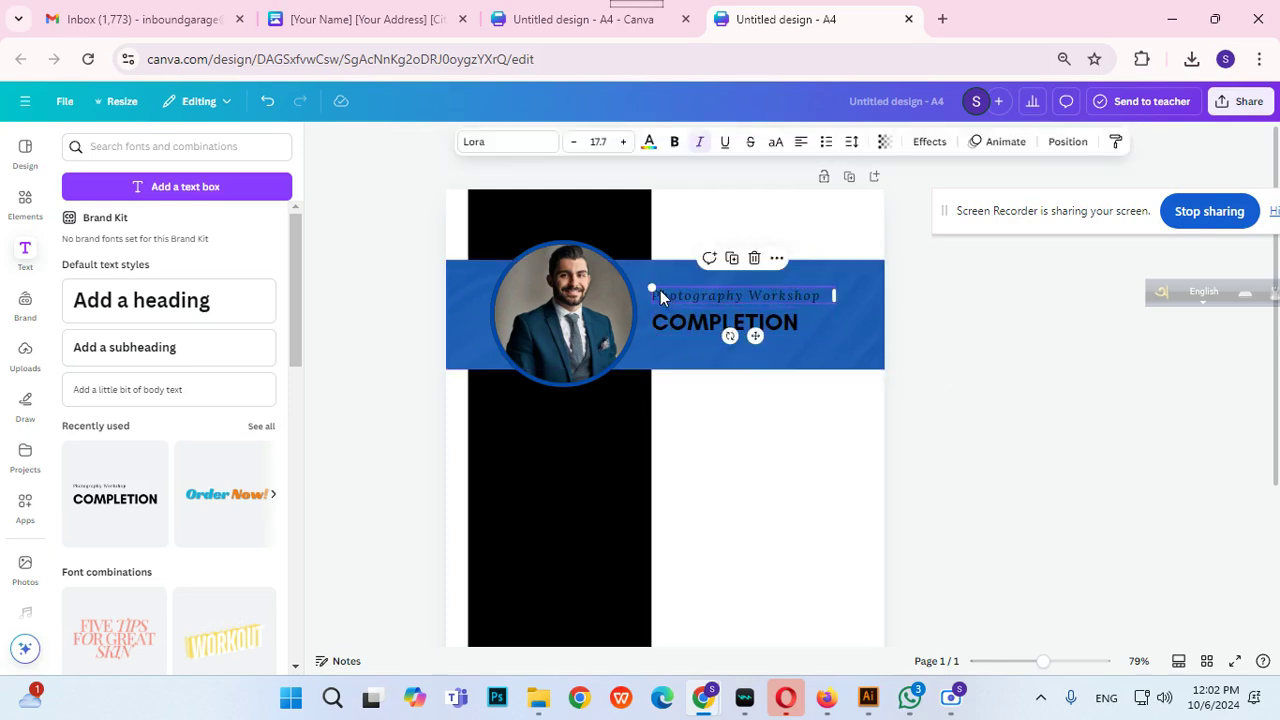
pyautogui.moveTo(839, 285)
pyautogui.mouseDown()
pyautogui.moveTo(897, 263)
pyautogui.moveTo(822, 297)
pyautogui.moveTo(831, 290)
pyautogui.mouseUp()
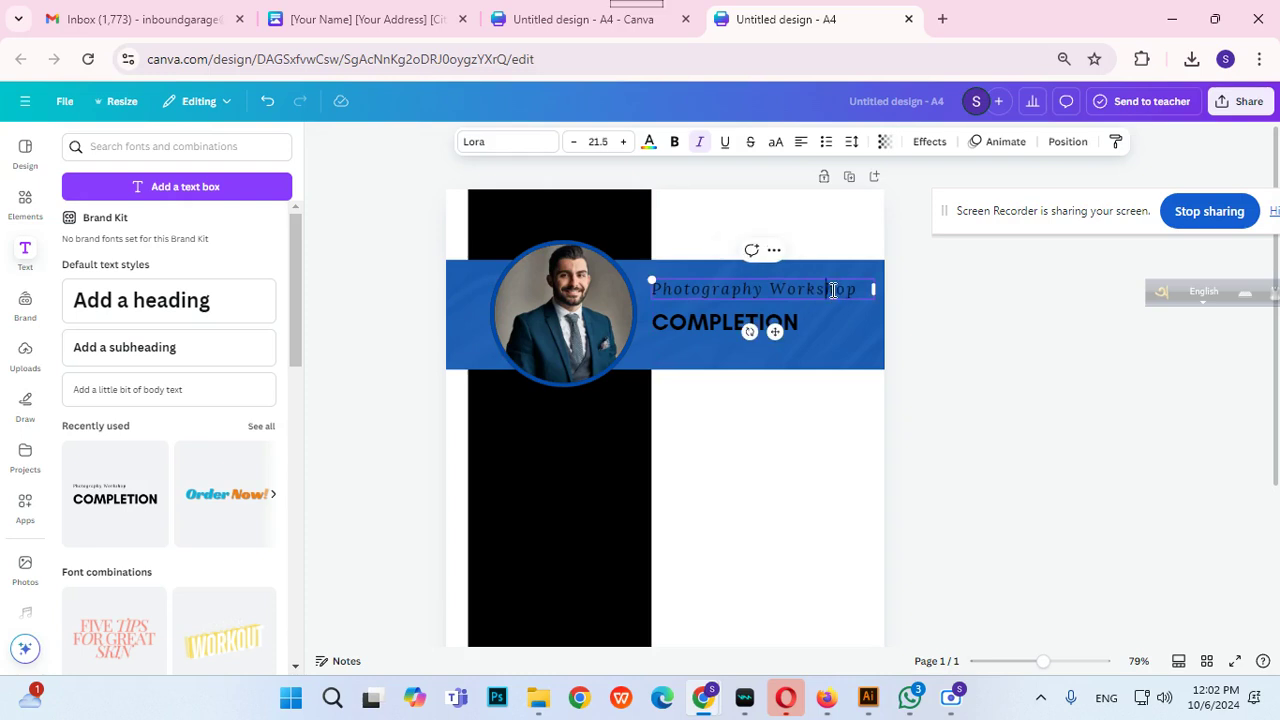
pyautogui.hotkey('ctrl', 'a')
pyautogui.write('Y')
pyautogui.click(1097, 323)
# Replace "COMPLETION" with "DIGITAL MARKETING CONSULTANT" and fit it on one line at size 9.8 in the header band.
pyautogui.click(677, 328)
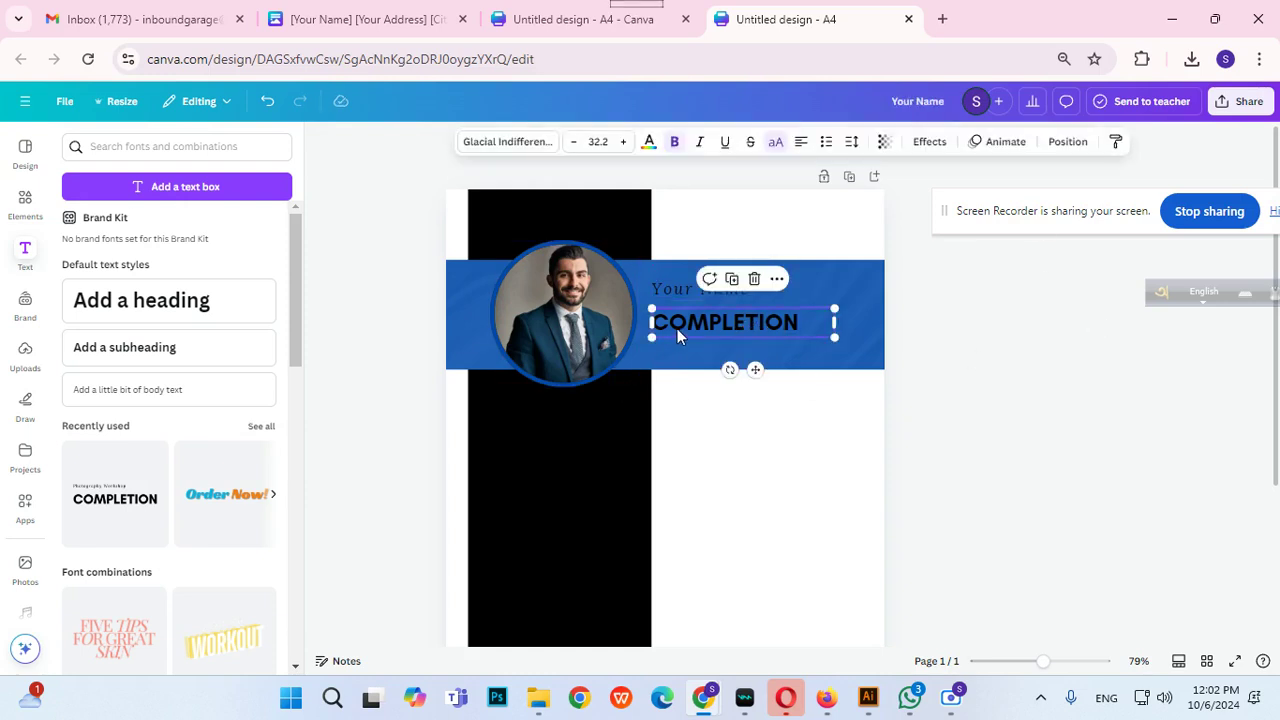
pyautogui.moveTo(834, 337); pyautogui.dragTo(742, 316)
pyautogui.doubleClick(716, 316)
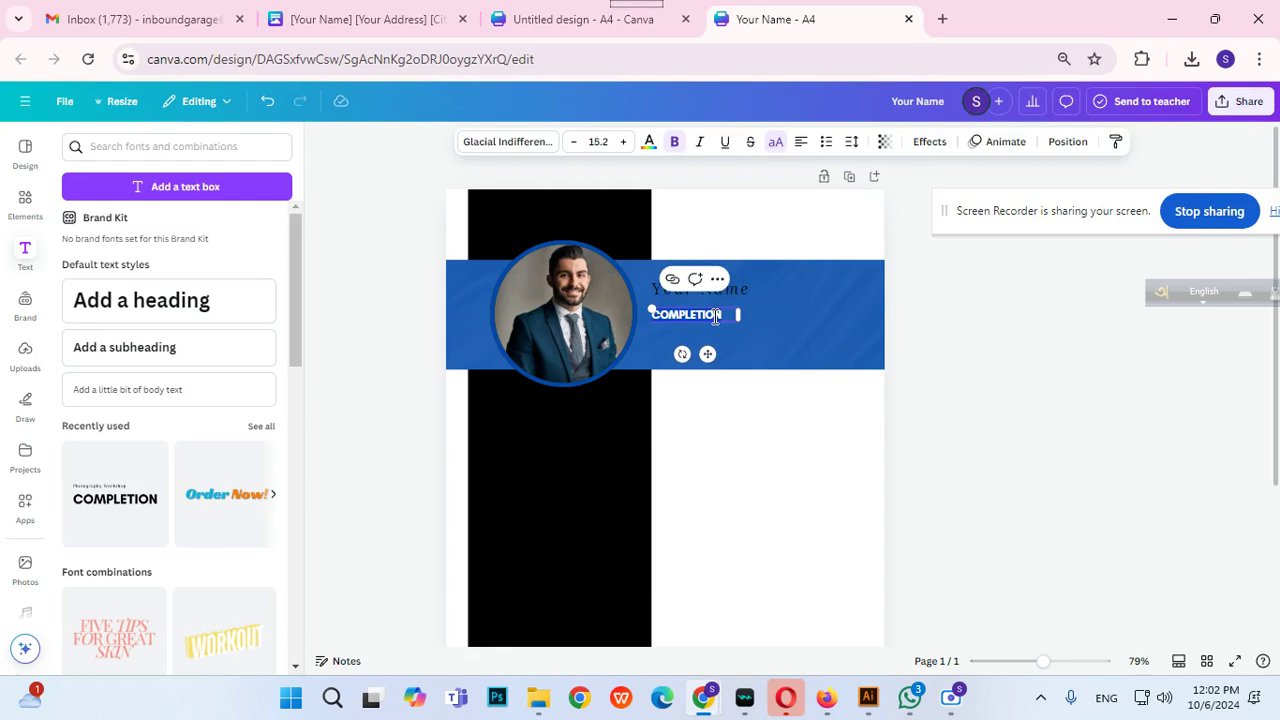
pyautogui.write('B')
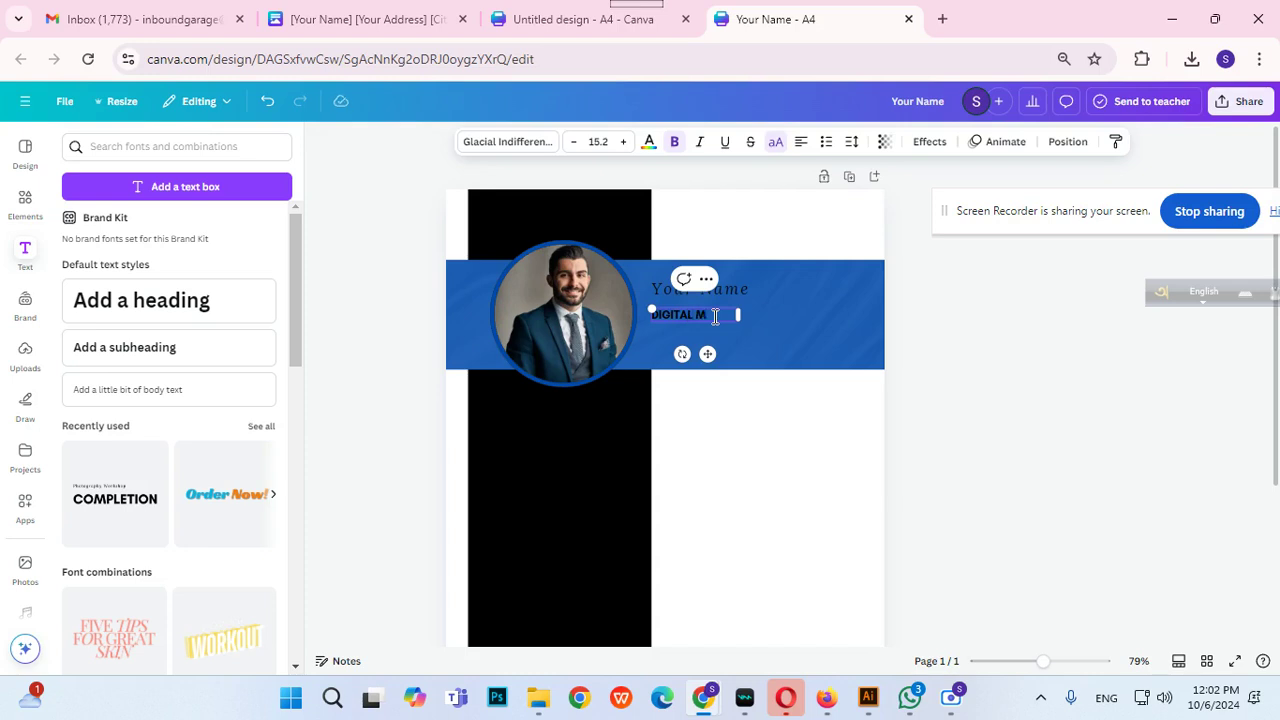
pyautogui.write('RKETING')
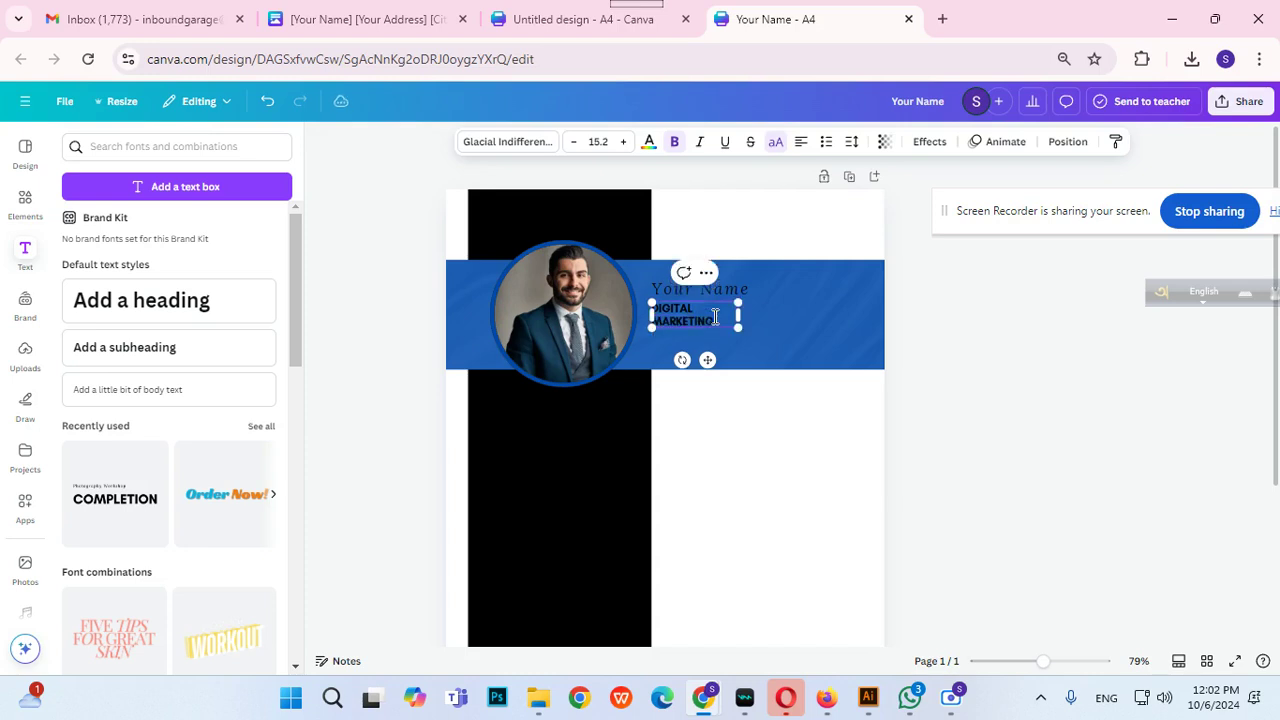
pyautogui.write(' CONSULTANT')
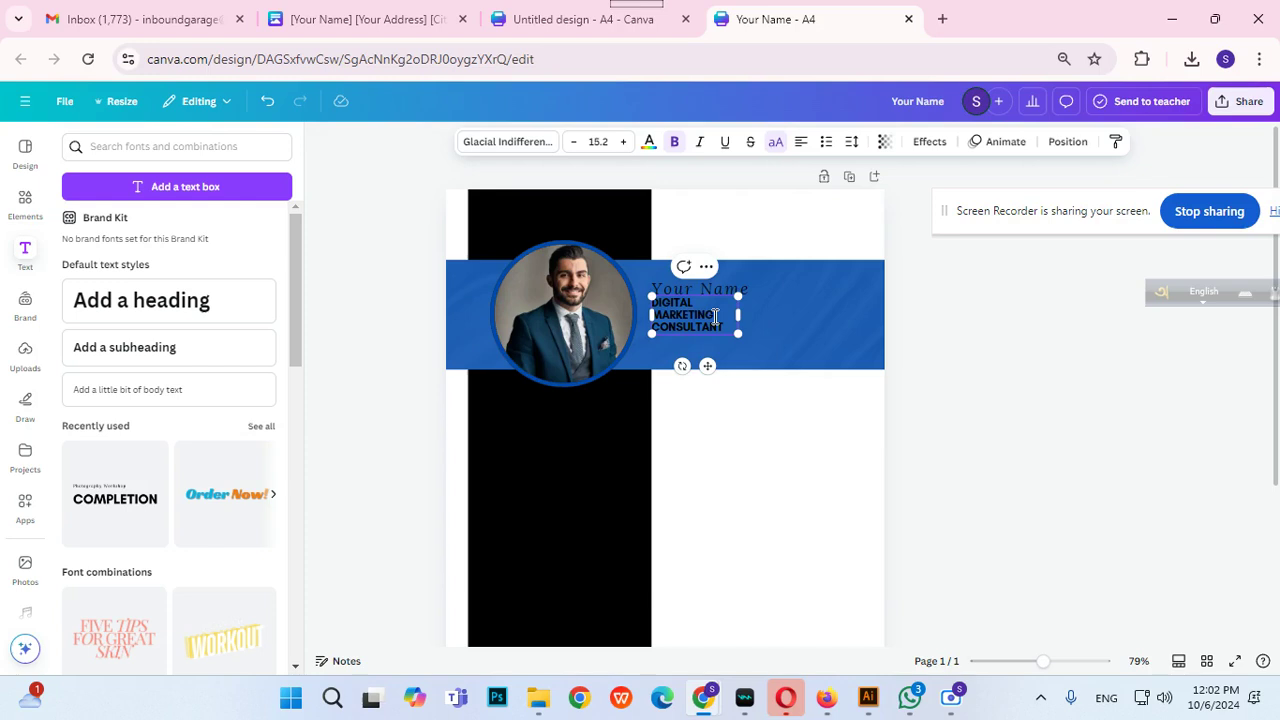
pyautogui.moveTo(741, 307); pyautogui.dragTo(720, 361)
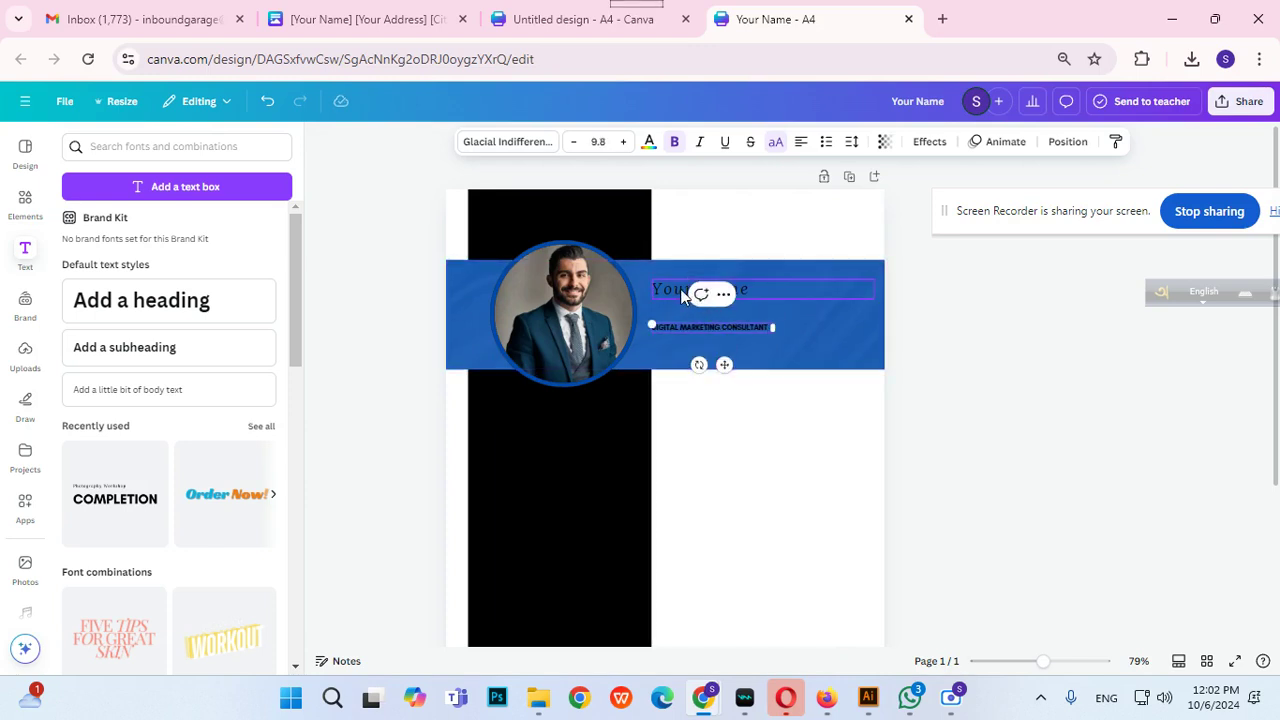
# Move "Your Name" down to just above the job title, enlarge its text and align it with the title's start.
pyautogui.moveTo(675, 296); pyautogui.dragTo(672, 313)
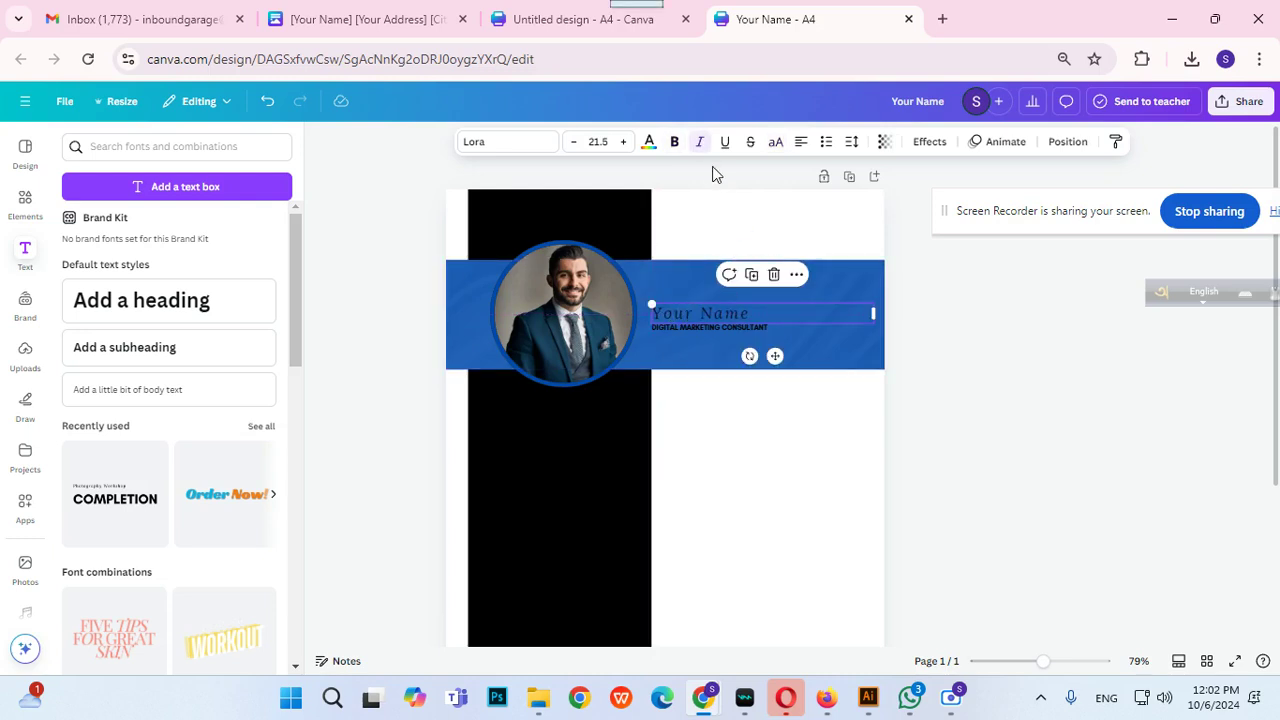
pyautogui.click(624, 141)
pyautogui.click(624, 141)
pyautogui.click(624, 141)
pyautogui.click(624, 141)
pyautogui.click(624, 141)
pyautogui.click(624, 141)
pyautogui.moveTo(772, 362); pyautogui.dragTo(766, 357)
# Enlarge the job title to size 15.1 and keep it on one line beneath the name.
pyautogui.click(758, 331)
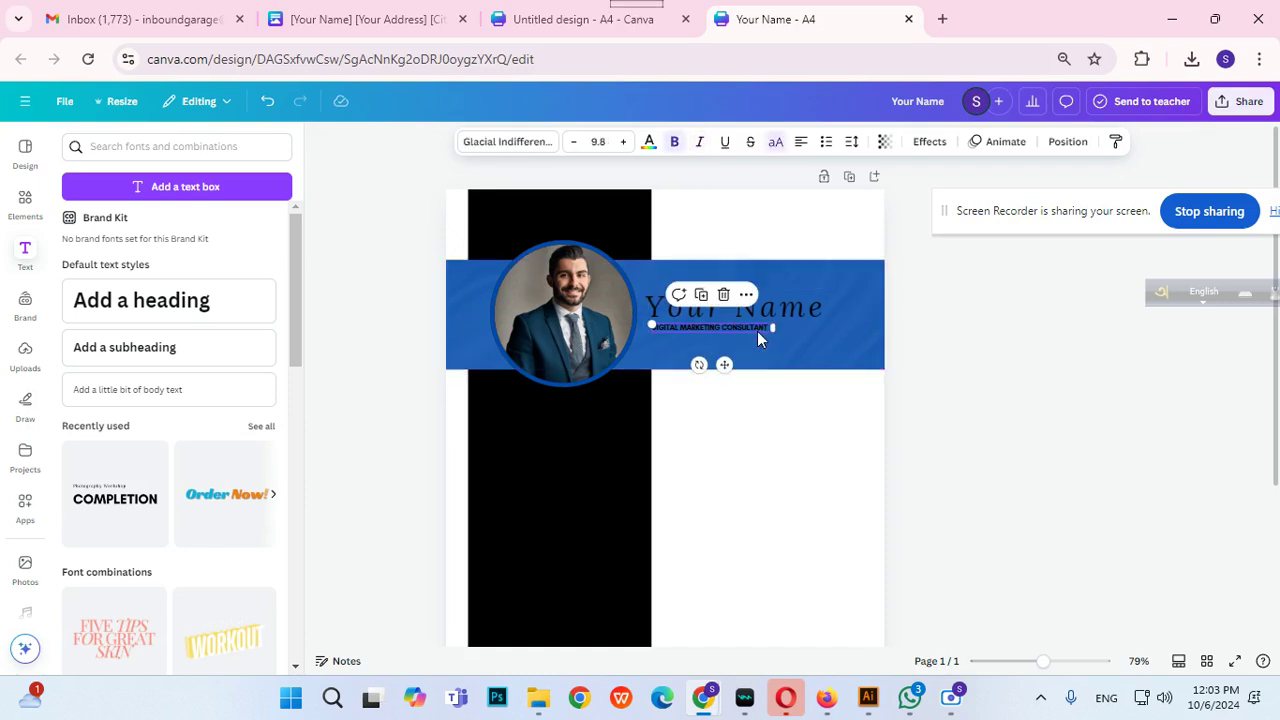
pyautogui.click(622, 141)
pyautogui.click(622, 141)
pyautogui.click(622, 141)
pyautogui.click(622, 141)
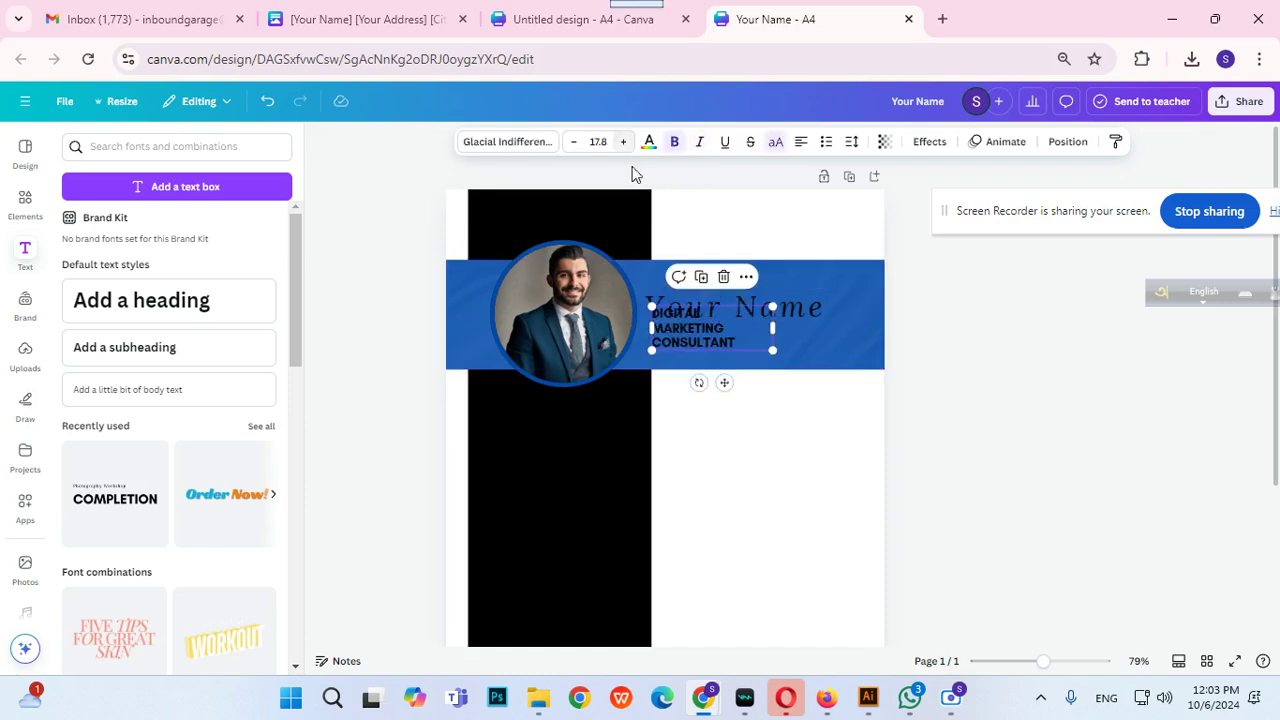
pyautogui.moveTo(772, 328); pyautogui.dragTo(838, 350)
pyautogui.click(960, 383)
# Make "Your Name" bold at size 41.
pyautogui.click(737, 303)
pyautogui.click(679, 146)
pyautogui.moveTo(868, 289); pyautogui.dragTo(880, 281)
pyautogui.click(980, 306)
# Recolour both the name and the job title with the near-white colour from the header texture's photo colours.
pyautogui.click(749, 309)
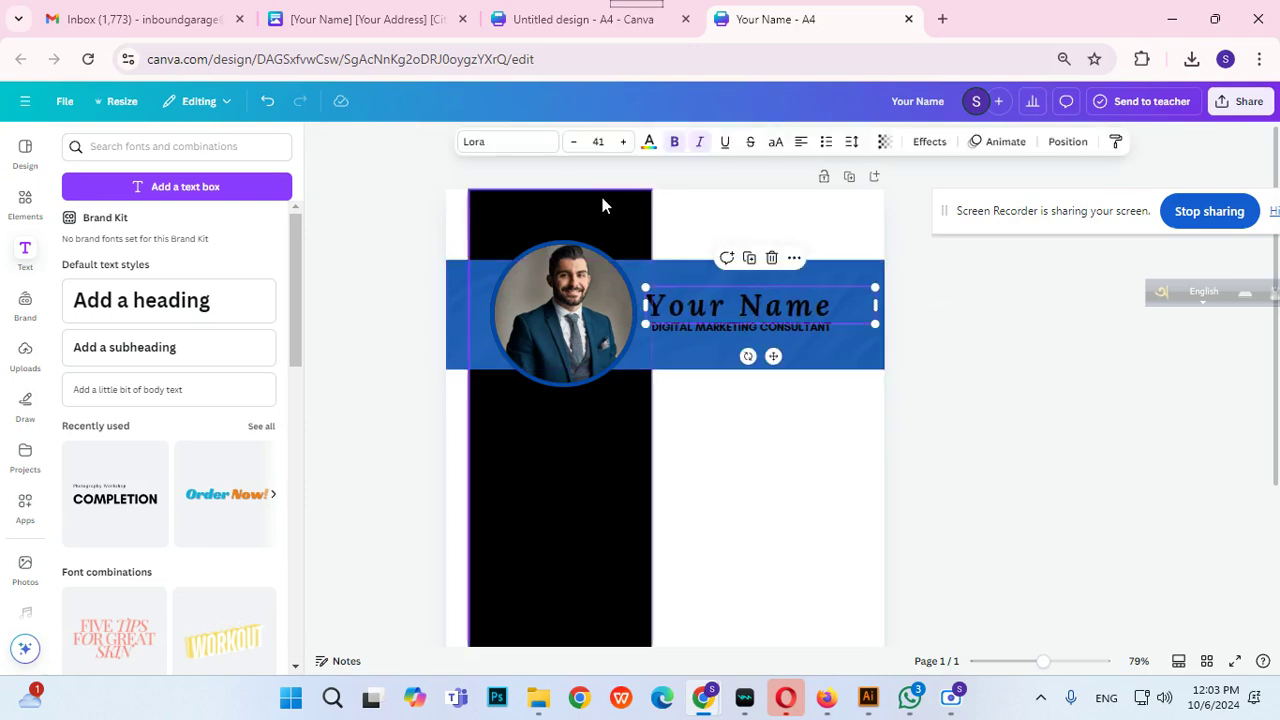
pyautogui.click(648, 143)
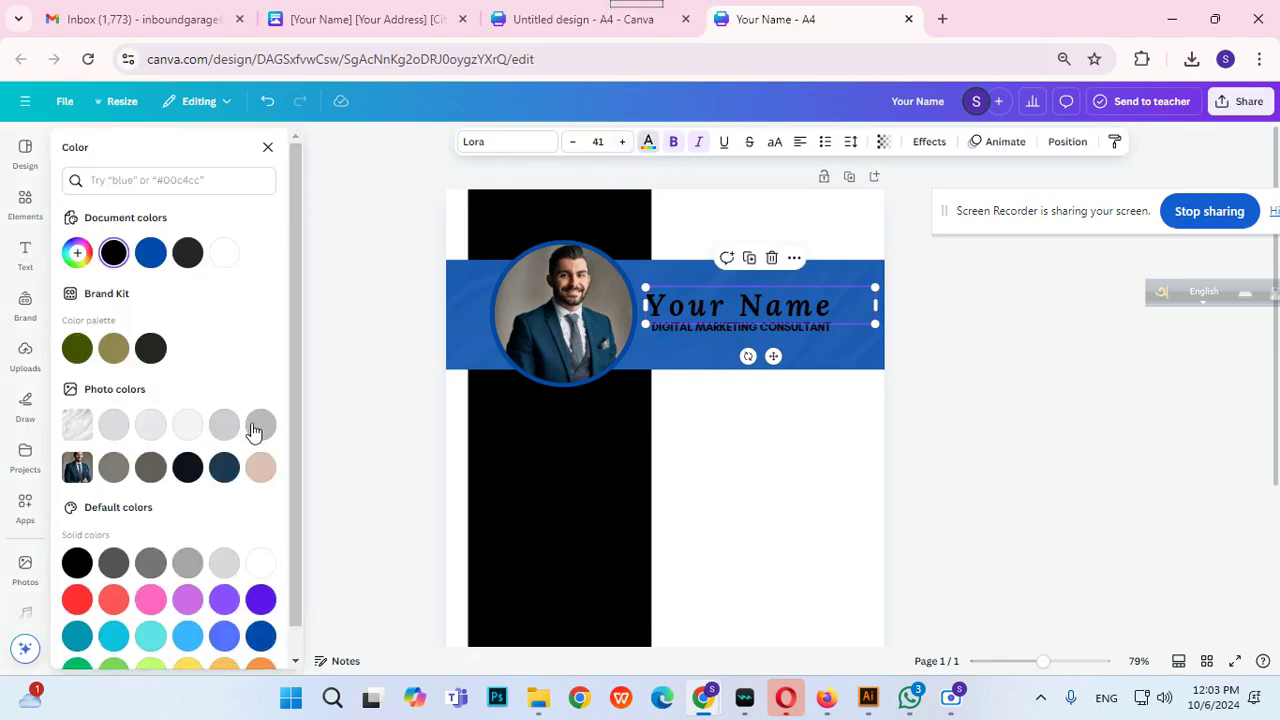
pyautogui.click(187, 425)
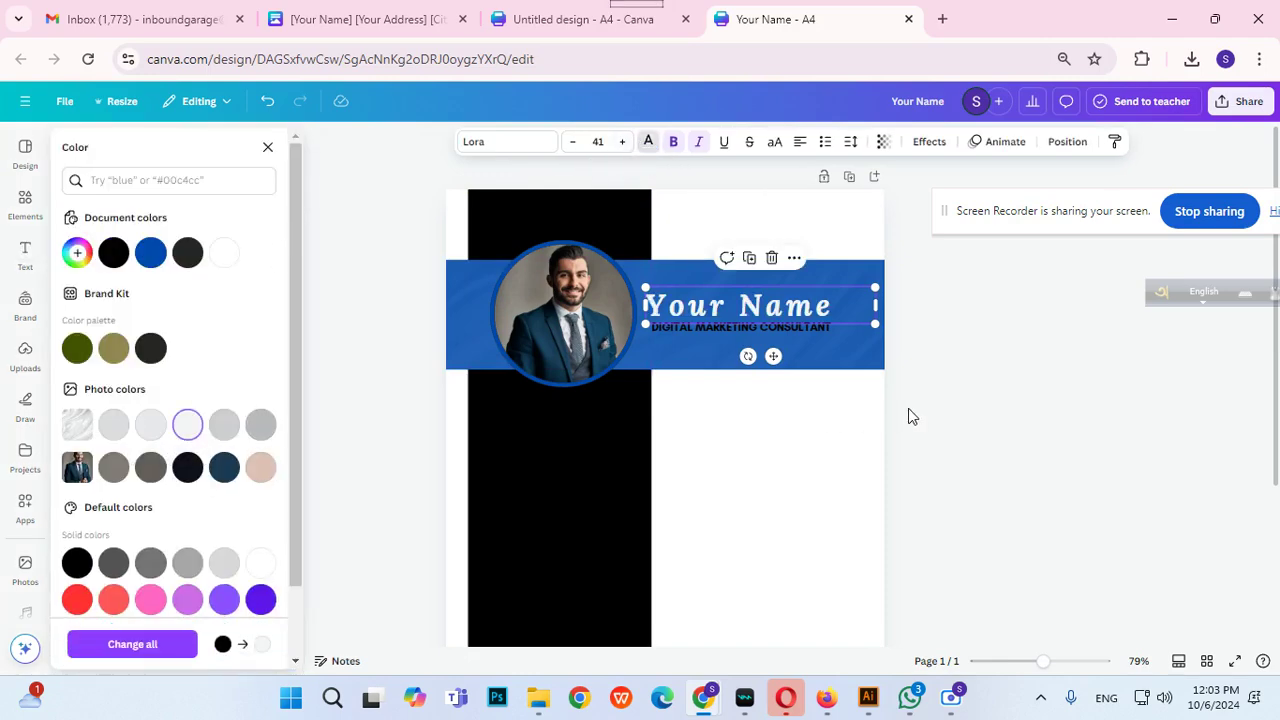
pyautogui.click(813, 332)
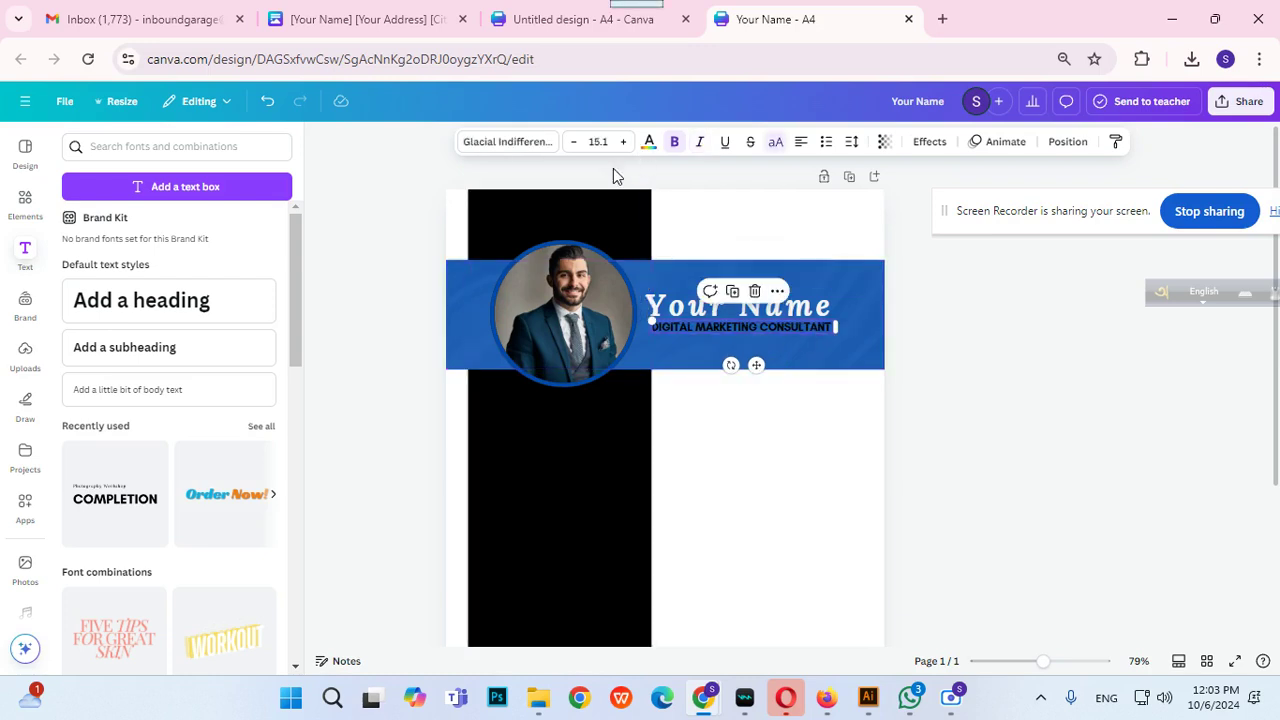
pyautogui.click(648, 143)
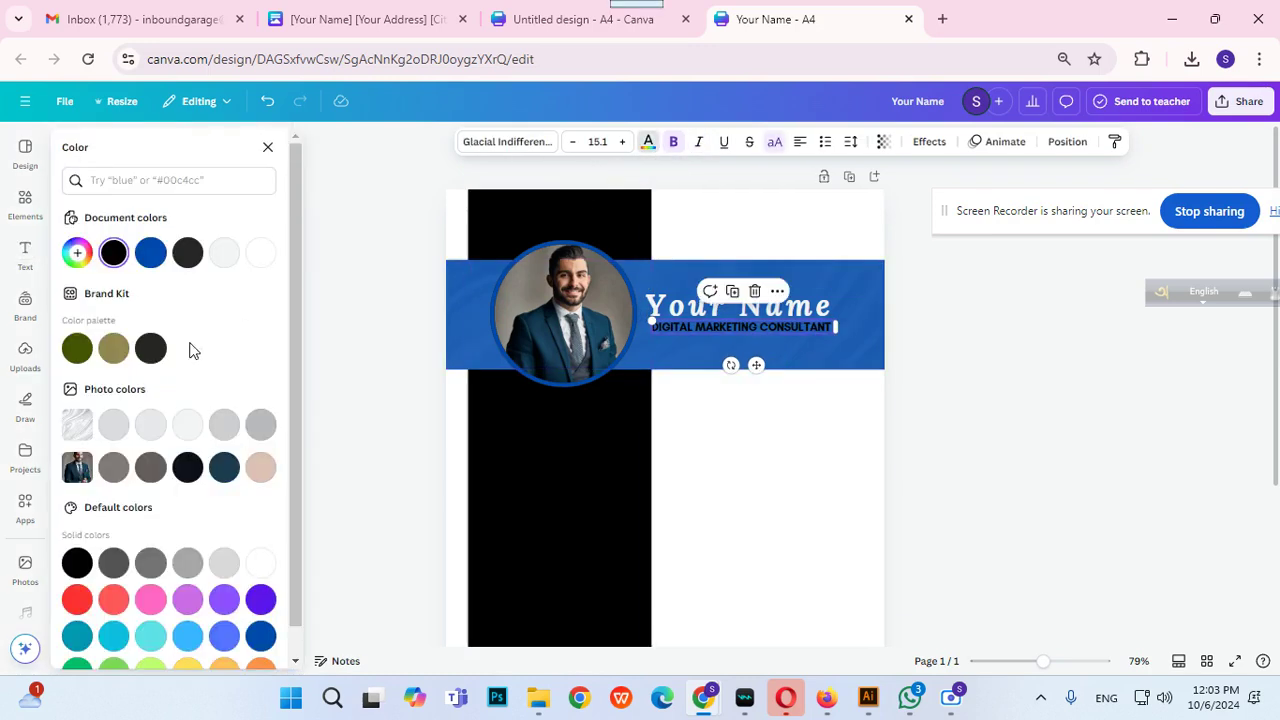
pyautogui.click(187, 425)
pyautogui.click(1000, 436)
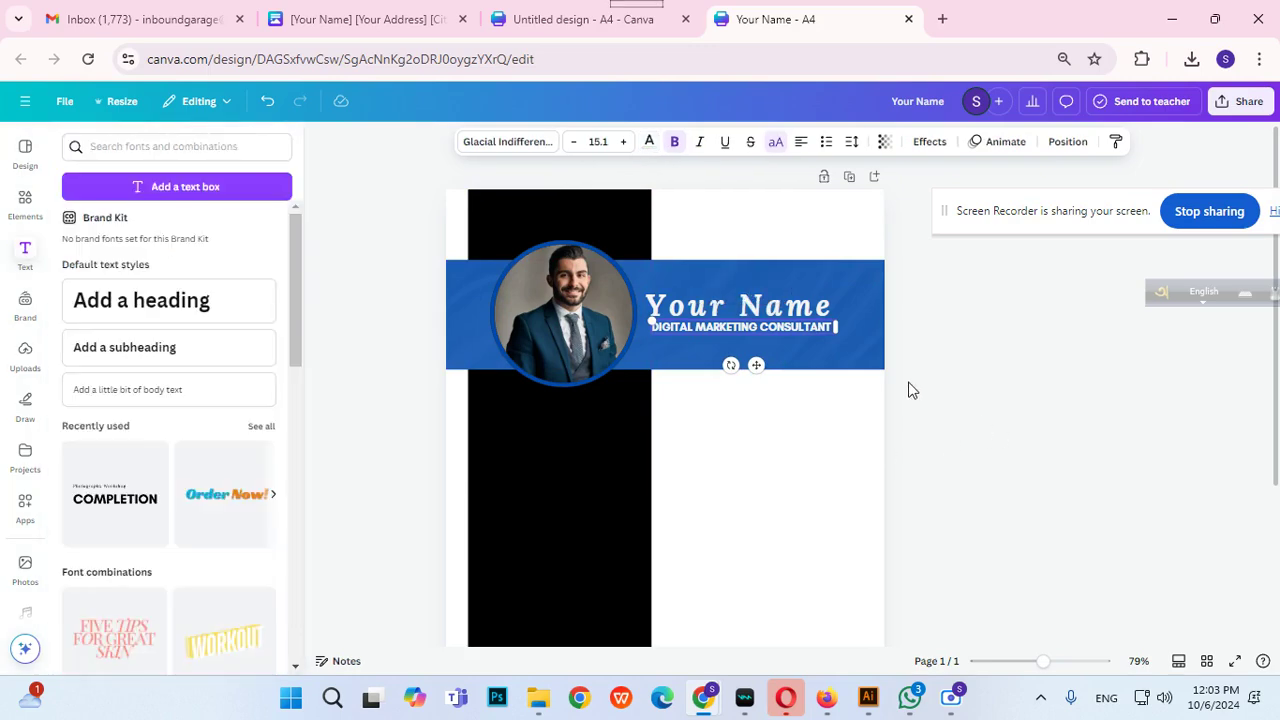
# Nudge the job title down slightly, compare it with the reference template, and shrink it to size 10.3, about 6 wide.
pyautogui.moveTo(797, 327); pyautogui.dragTo(796, 331)
pyautogui.click(1014, 357)
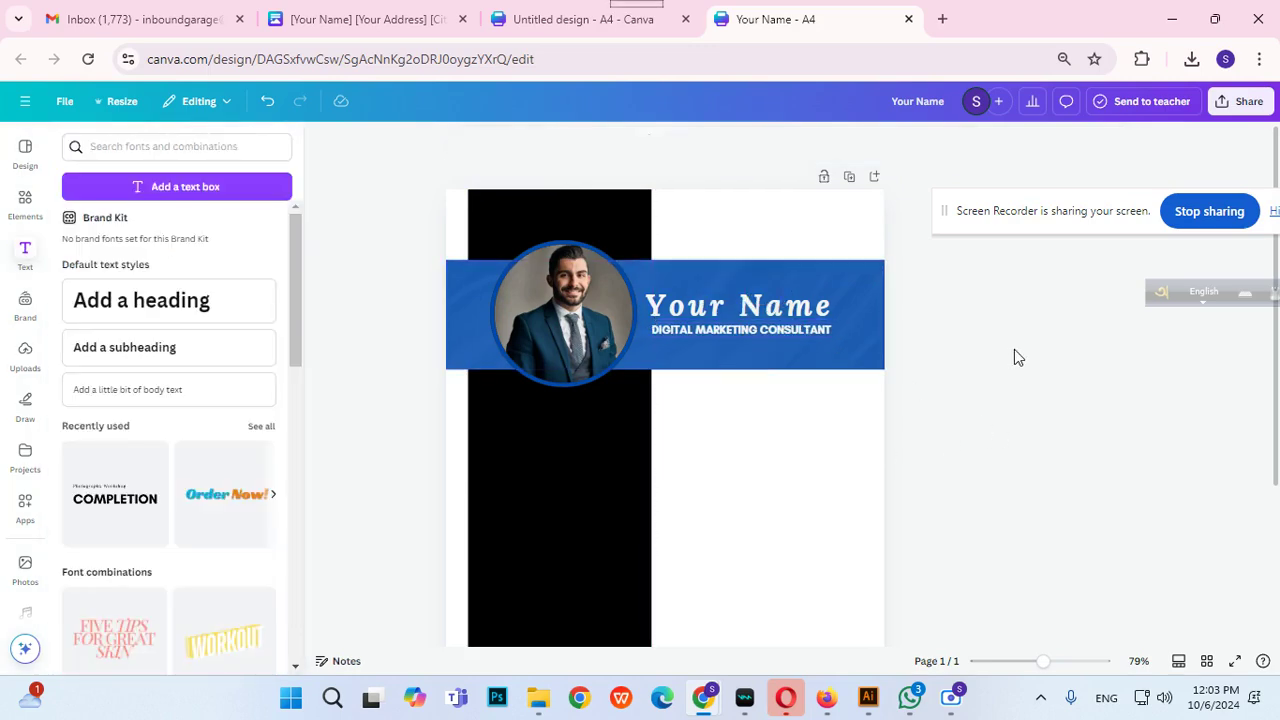
pyautogui.click(500, 28)
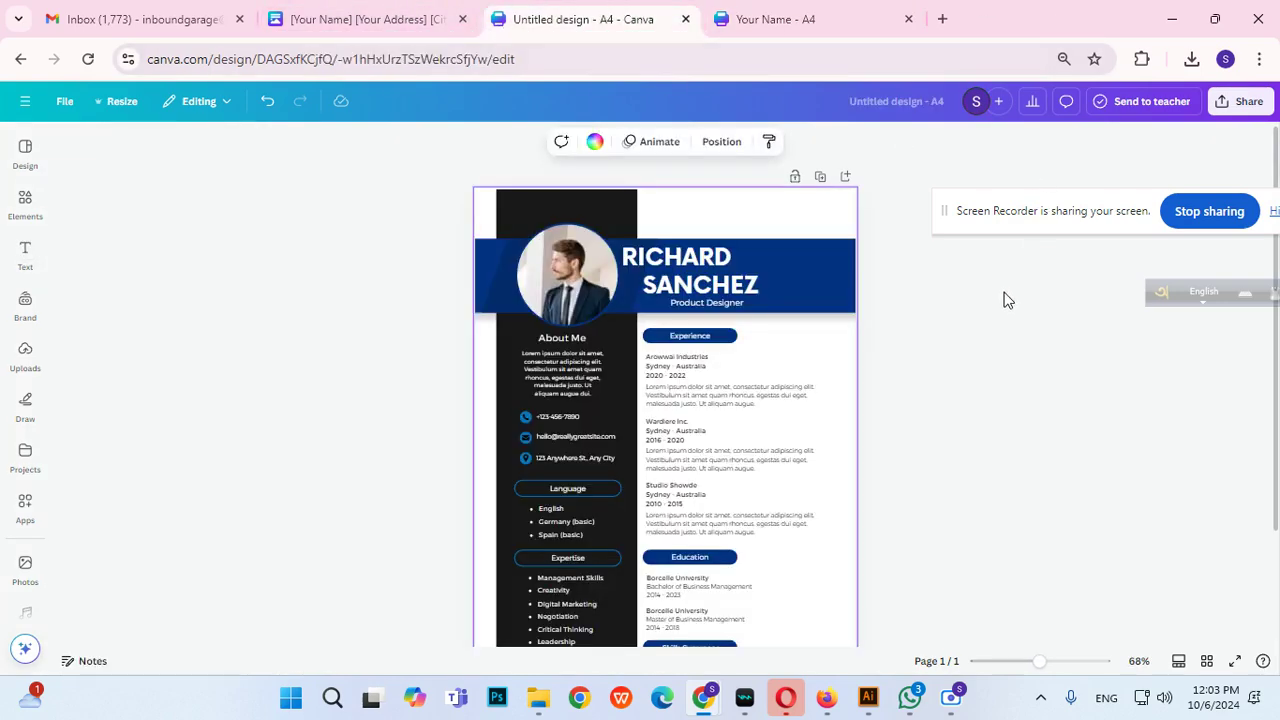
pyautogui.click(764, 22)
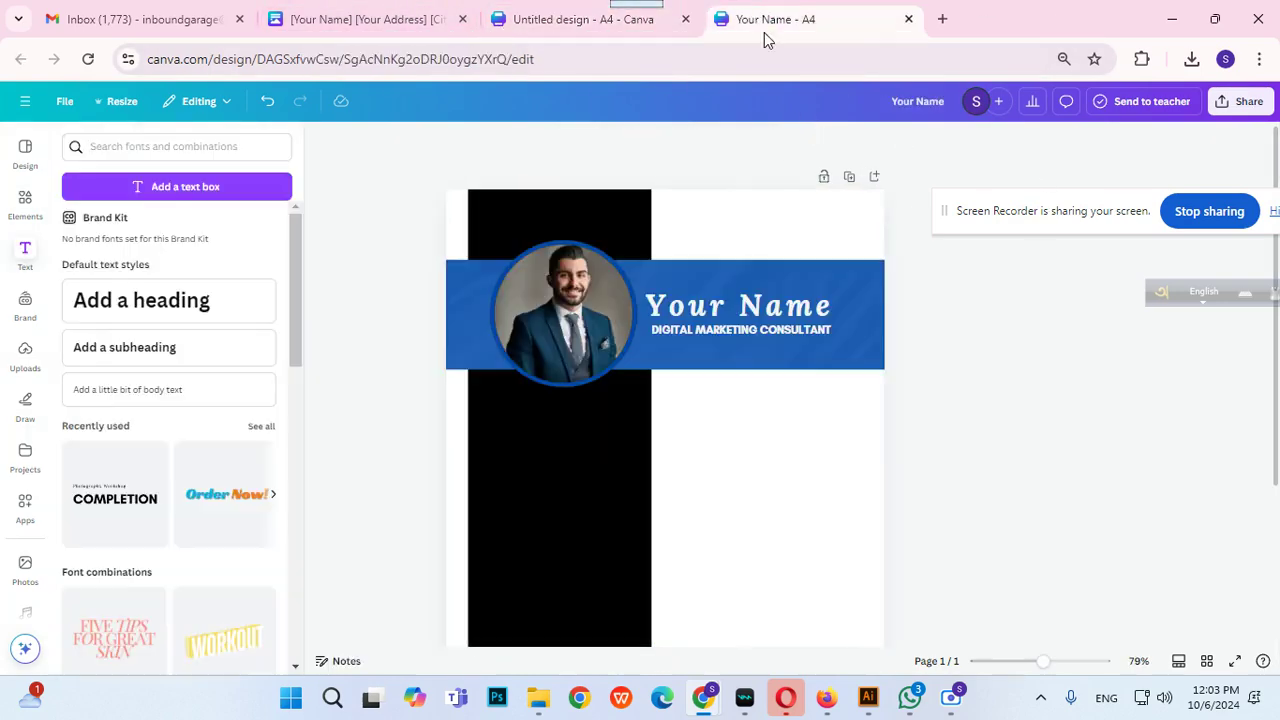
pyautogui.click(829, 334)
pyautogui.click(833, 338)
pyautogui.click(829, 336)
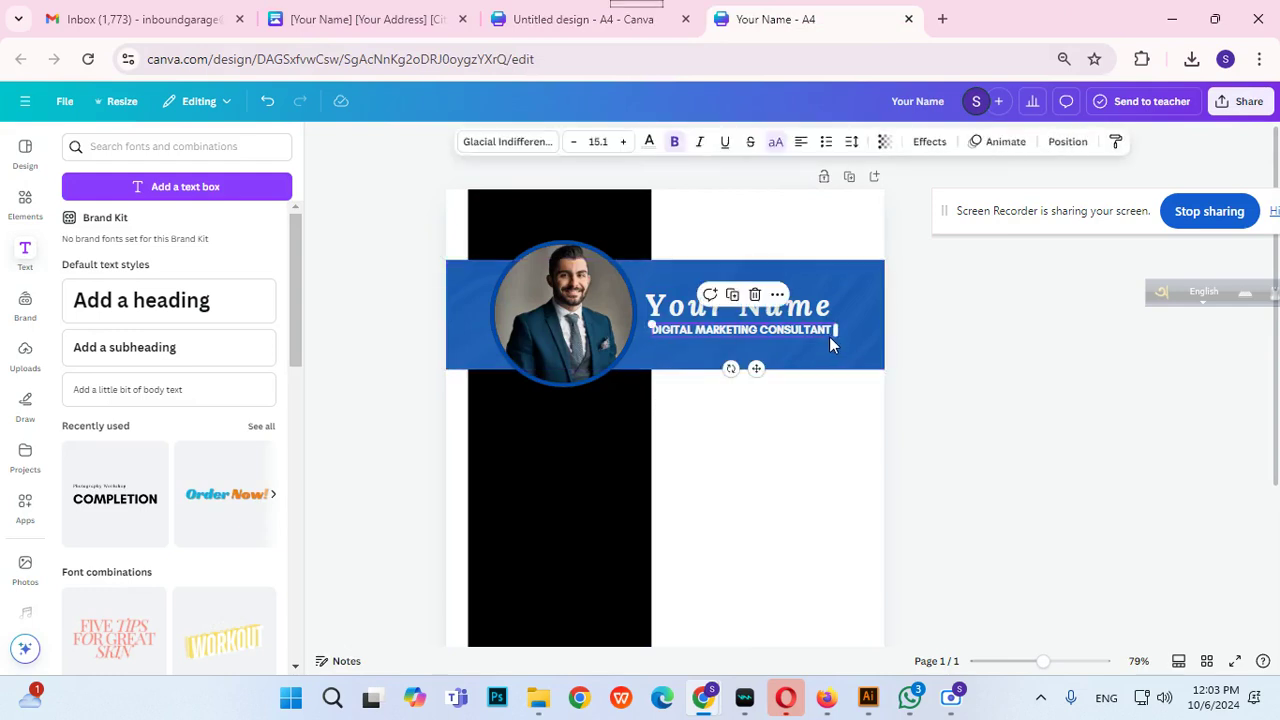
pyautogui.moveTo(832, 336); pyautogui.dragTo(775, 337)
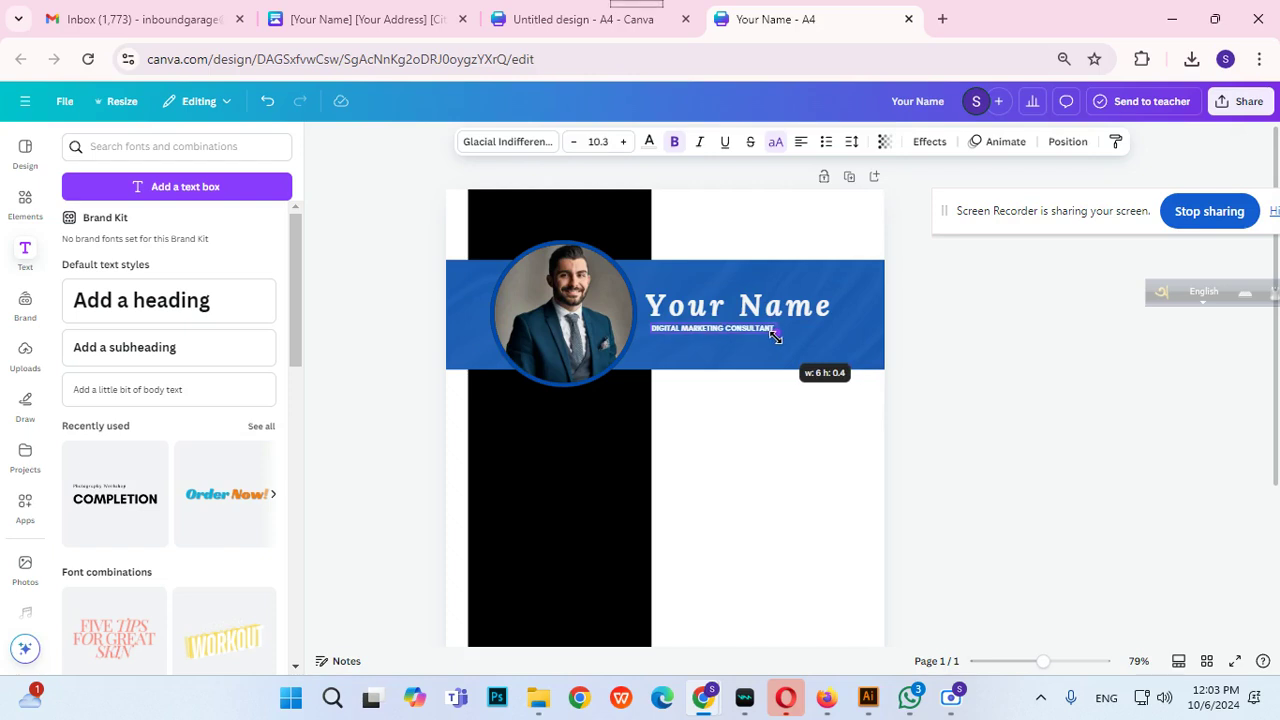
pyautogui.click(910, 364)
# Change the job title's font to Roboto.
pyautogui.click(734, 329)
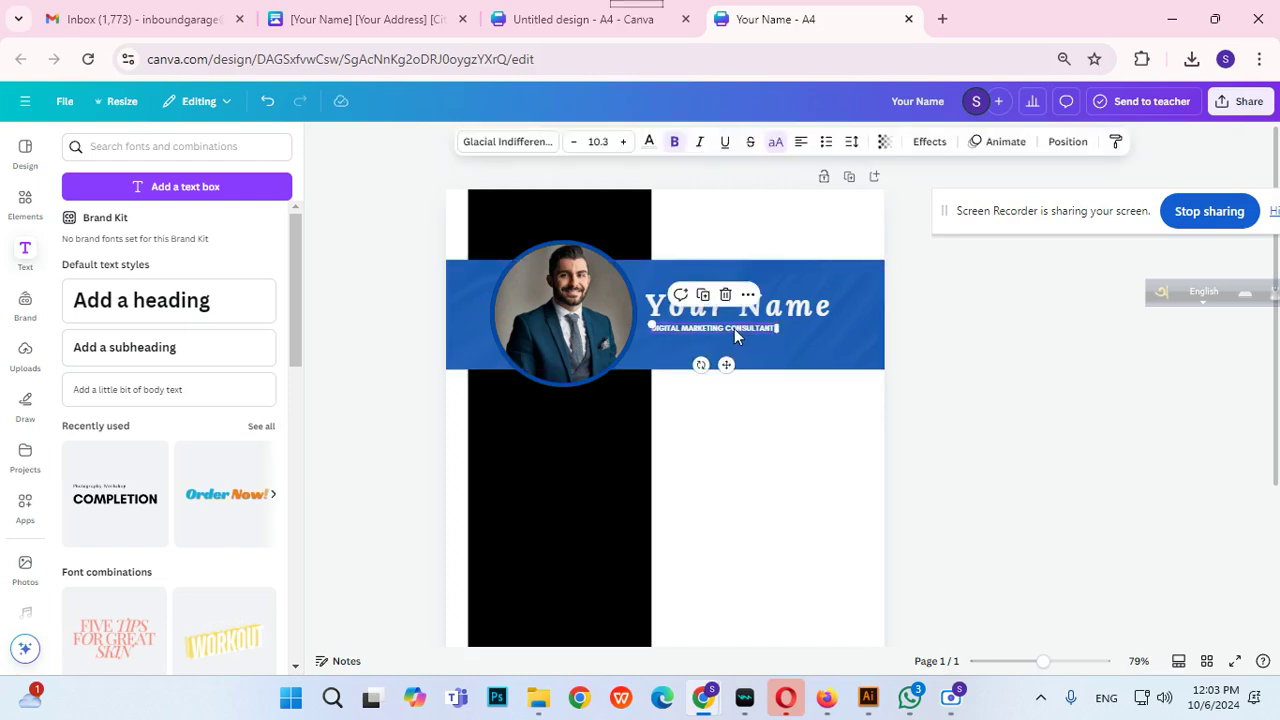
pyautogui.click(531, 146)
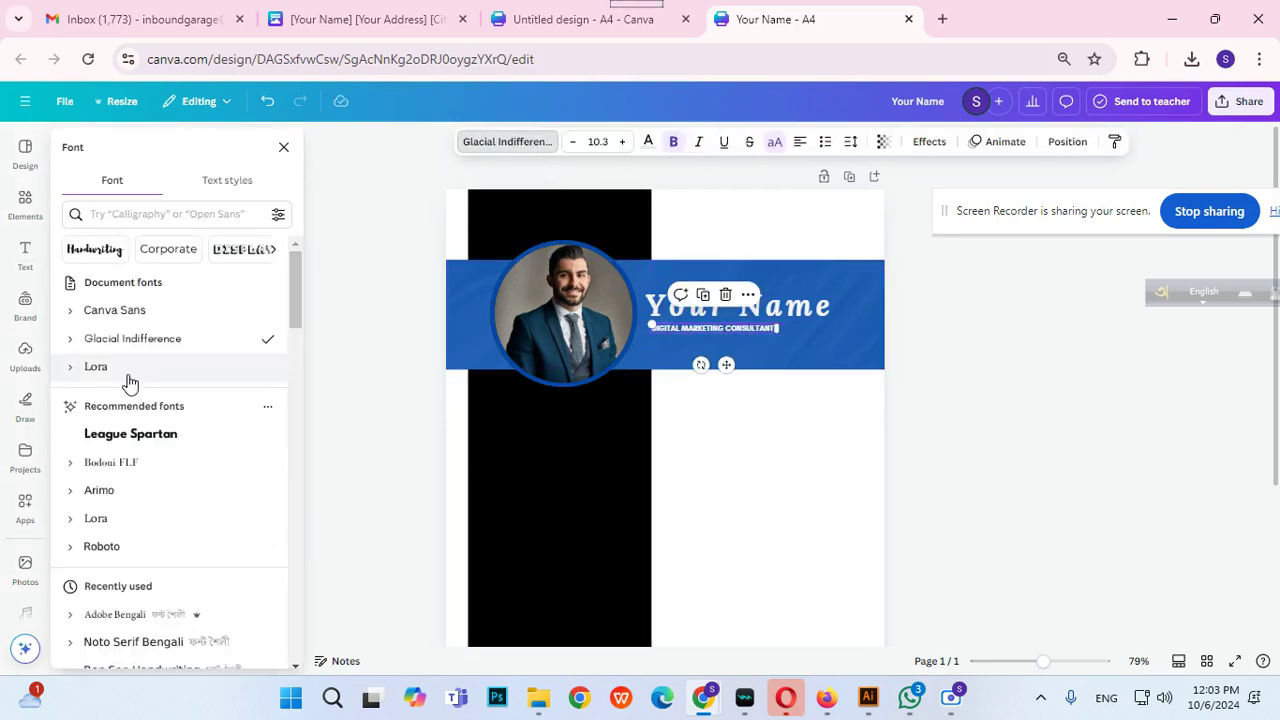
pyautogui.click(145, 546)
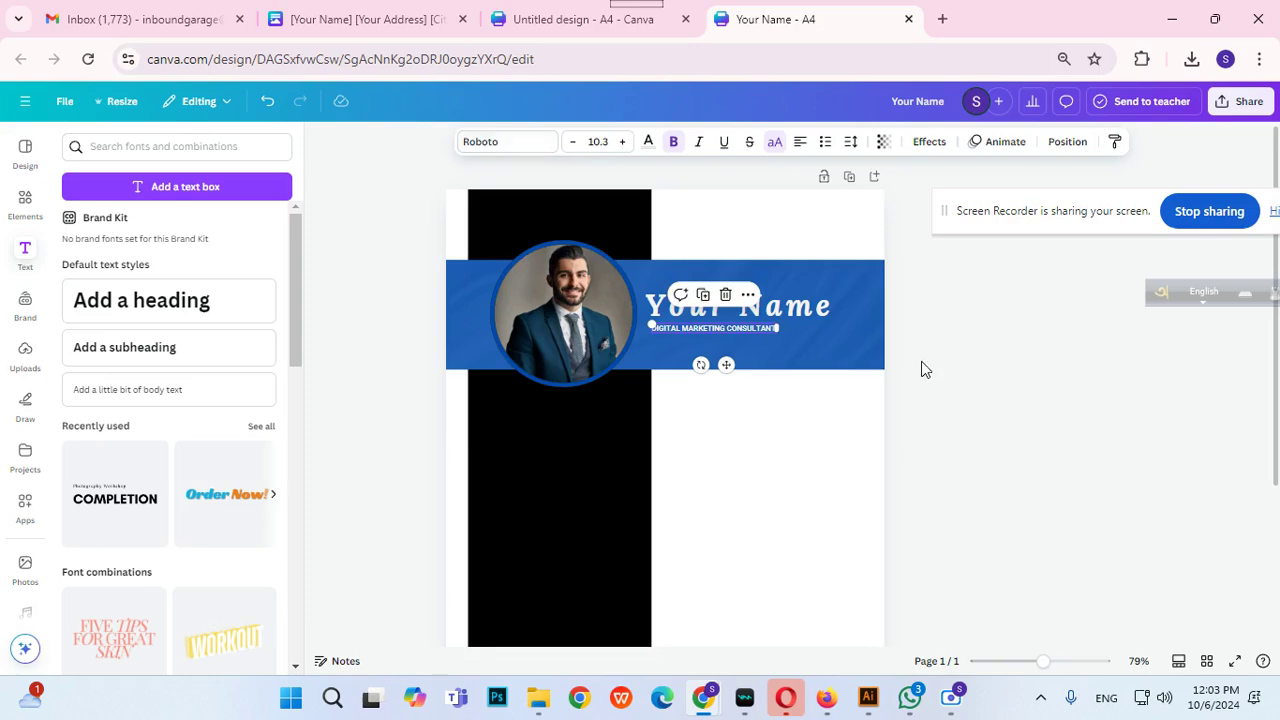
# Change the font of "Your Name" to Roboto.
pyautogui.click(791, 313)
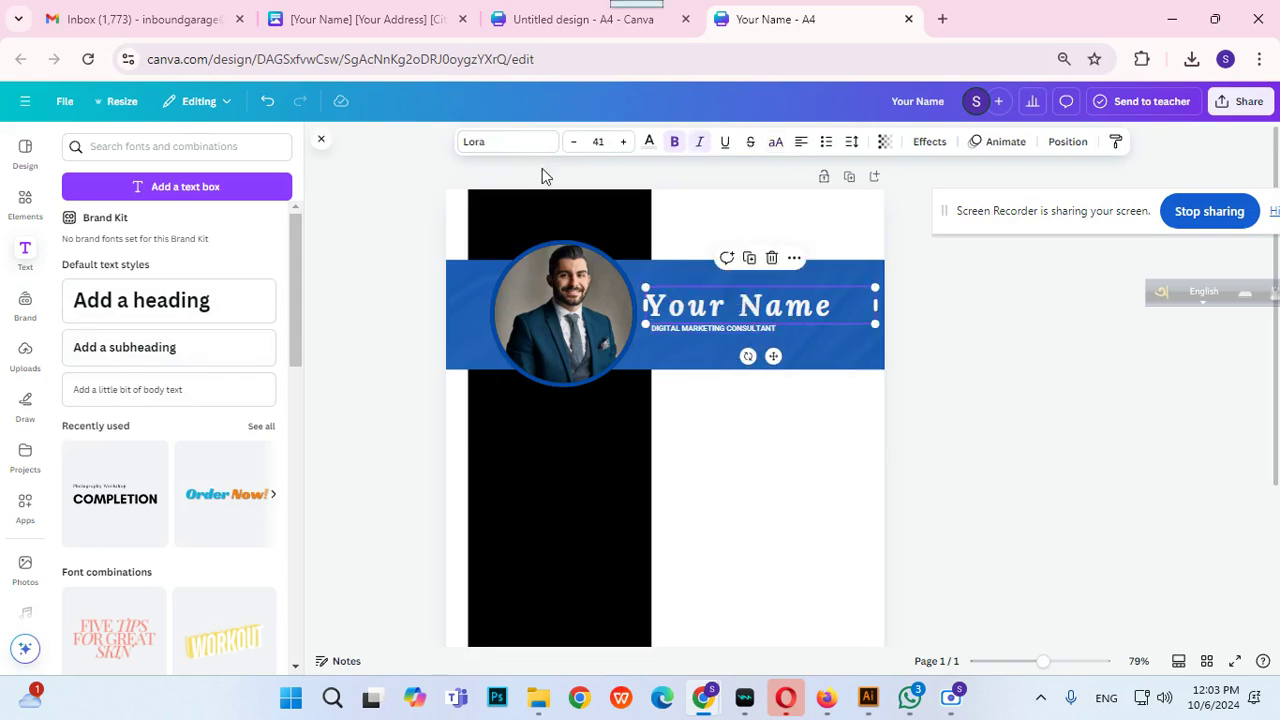
pyautogui.click(530, 143)
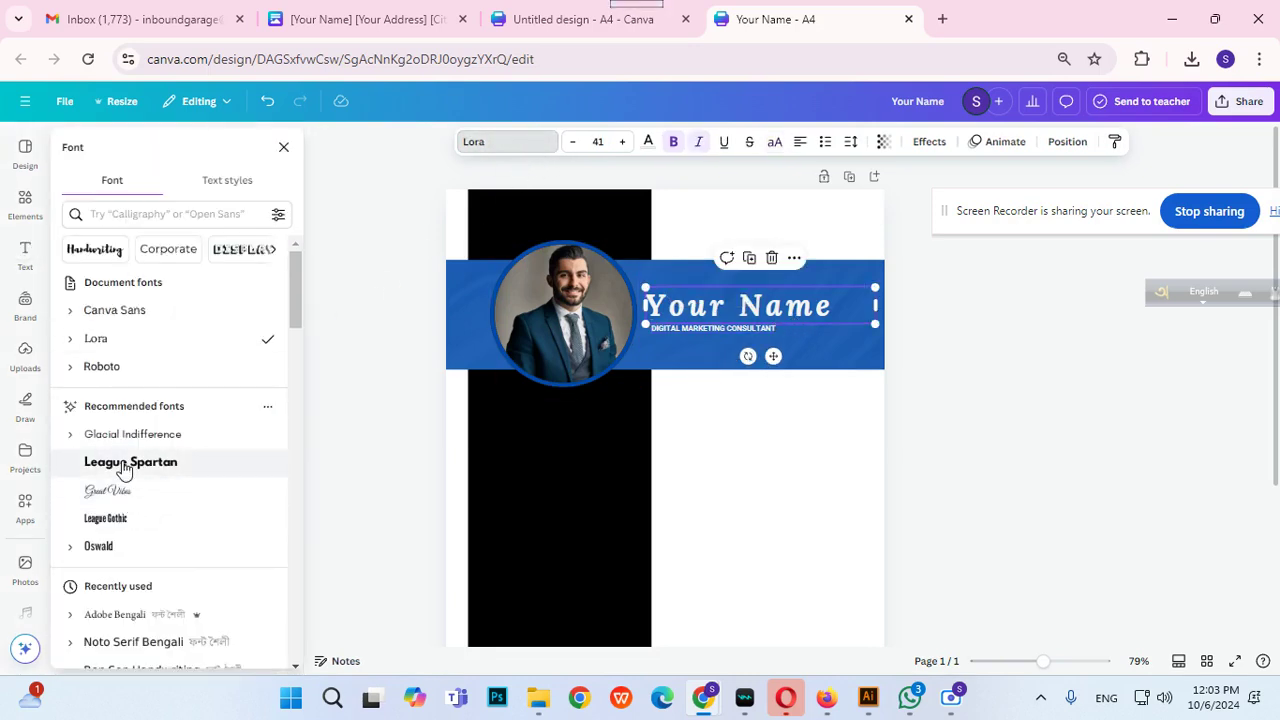
pyautogui.click(118, 370)
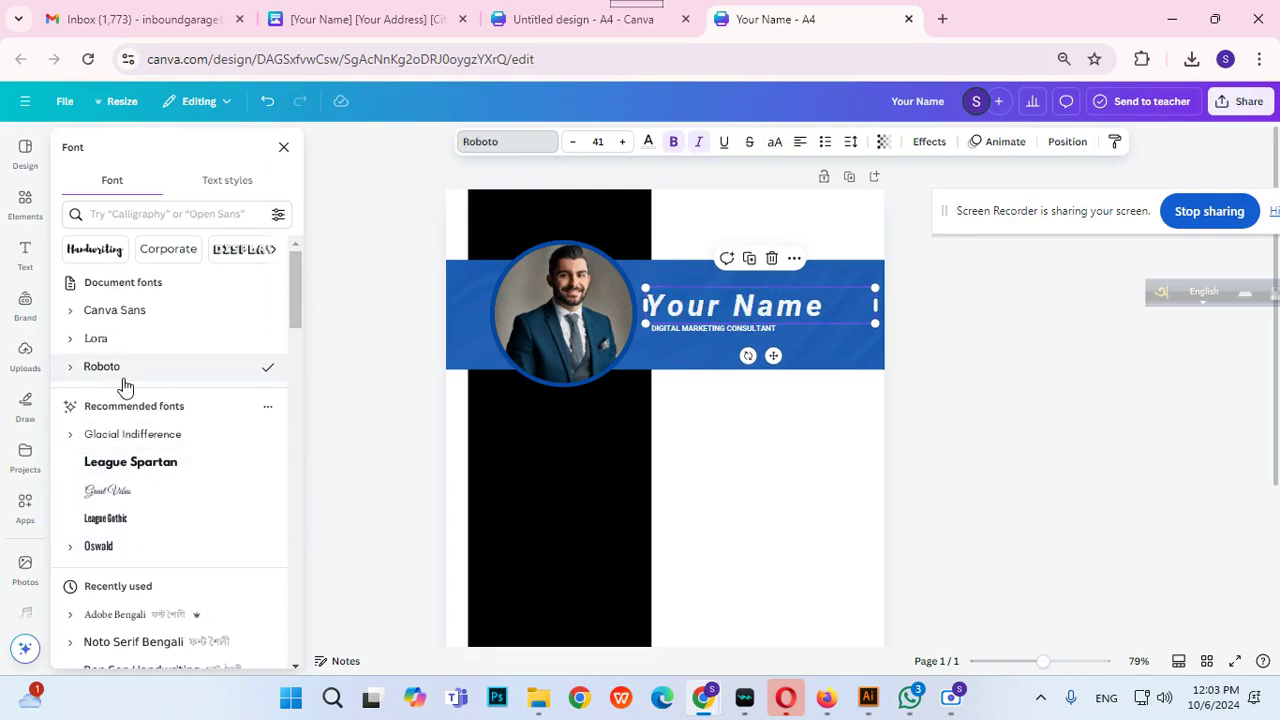
pyautogui.click(966, 334)
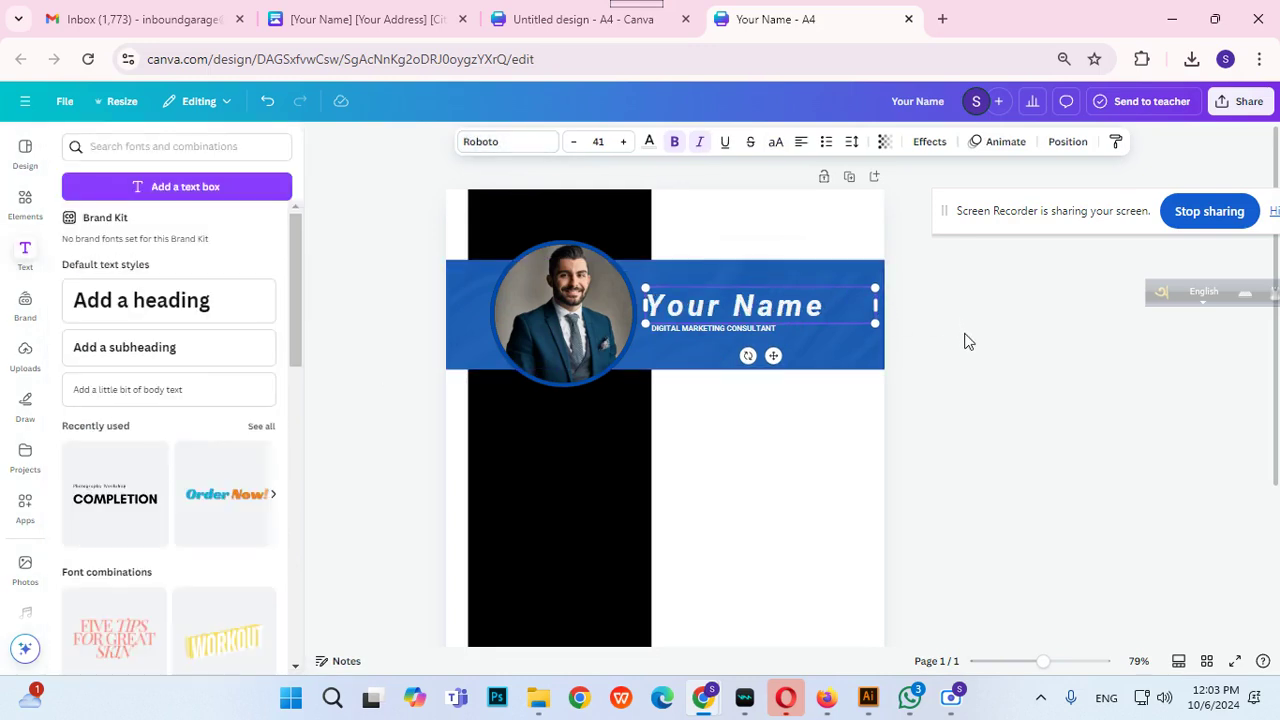
# Enlarge the job title by about 4 points and shift the name and title slightly down within the blue band.
pyautogui.click(722, 330)
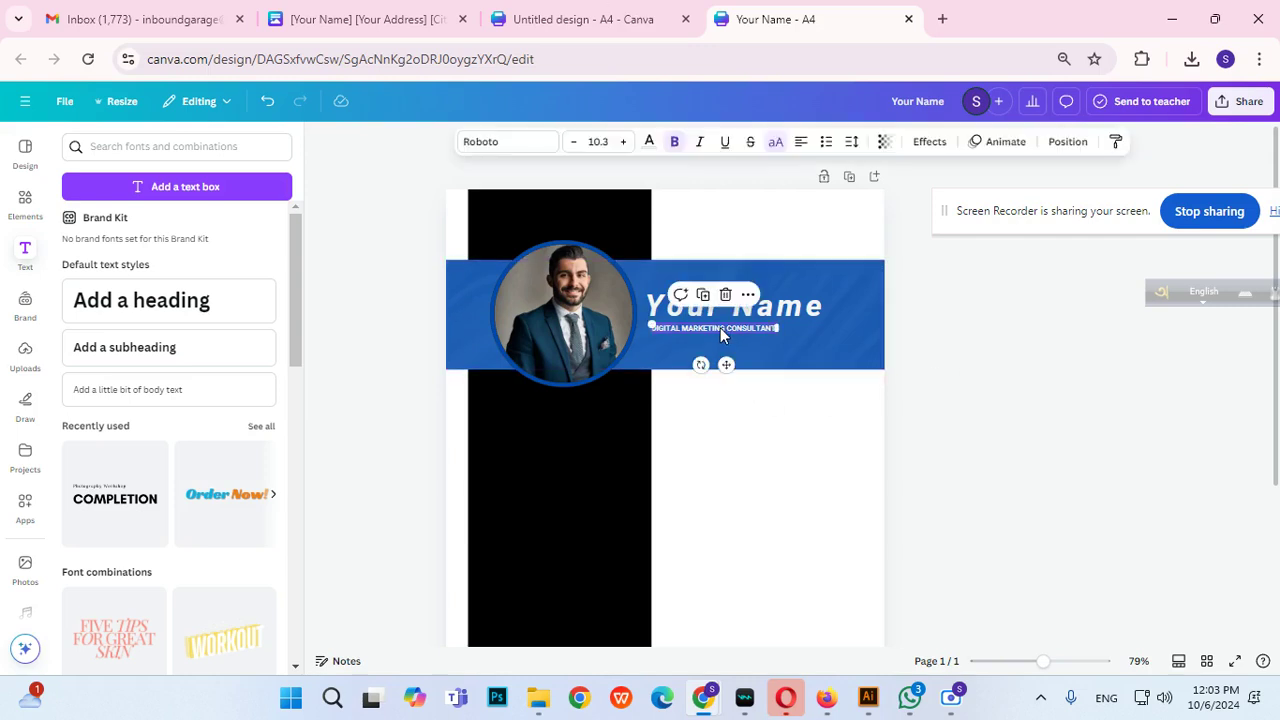
pyautogui.click(623, 142)
pyautogui.click(623, 142)
pyautogui.click(623, 142)
pyautogui.click(623, 142)
pyautogui.moveTo(778, 324)
pyautogui.mouseDown()
pyautogui.moveTo(856, 327)
pyautogui.moveTo(789, 330)
pyautogui.mouseUp()
pyautogui.click(1016, 376)
pyautogui.click(796, 302)
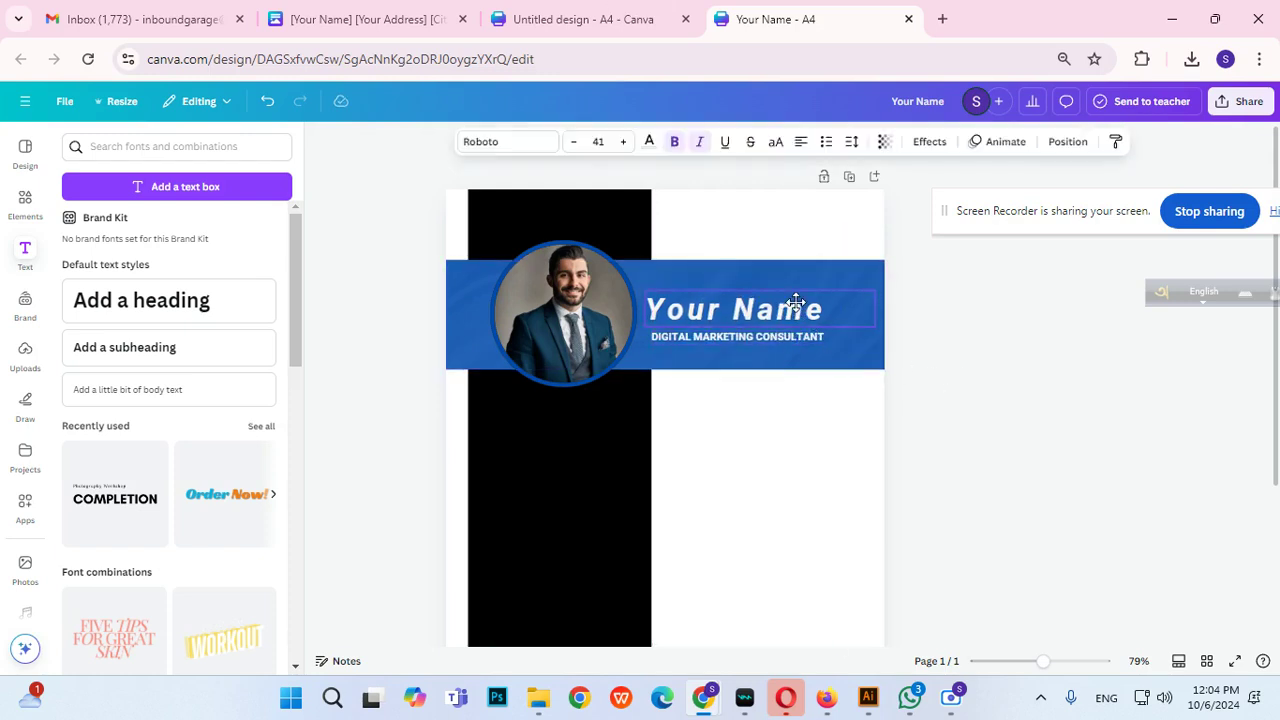
pyautogui.click(995, 373)
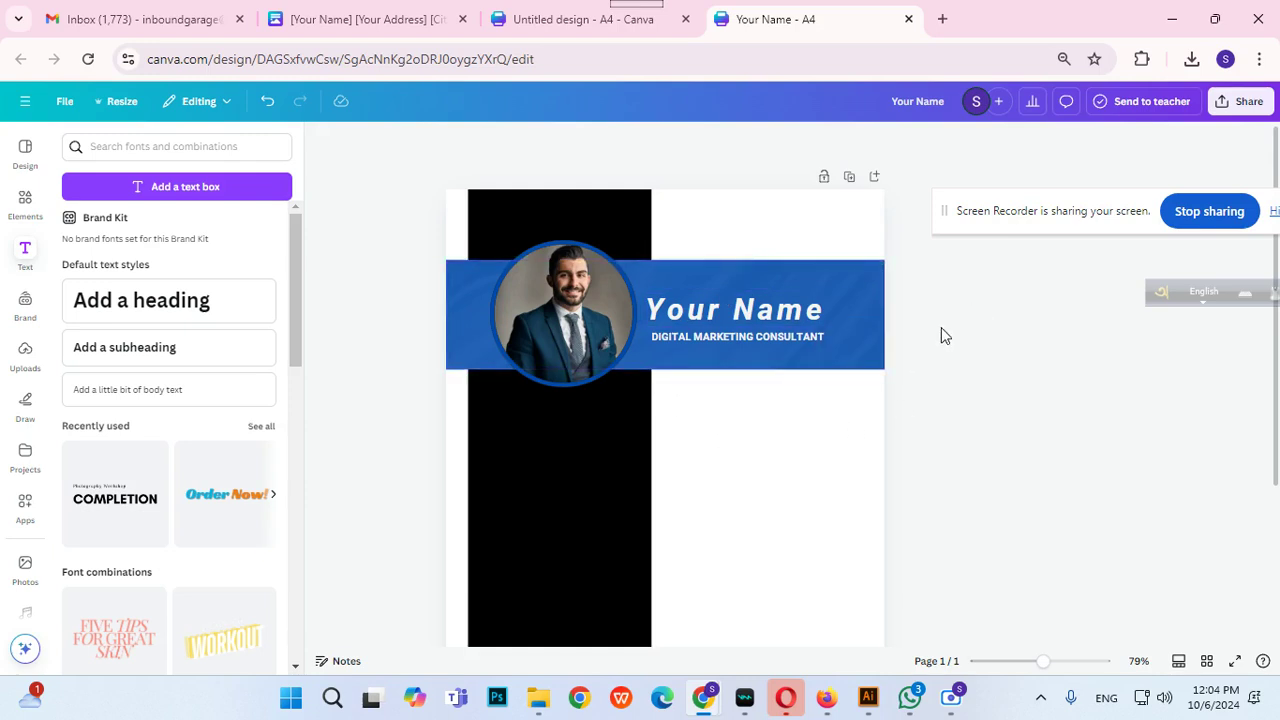
# Following the reference template, add a body text "About Me" at size 16.8, centred in the black column below the portrait.
pyautogui.click(560, 30)
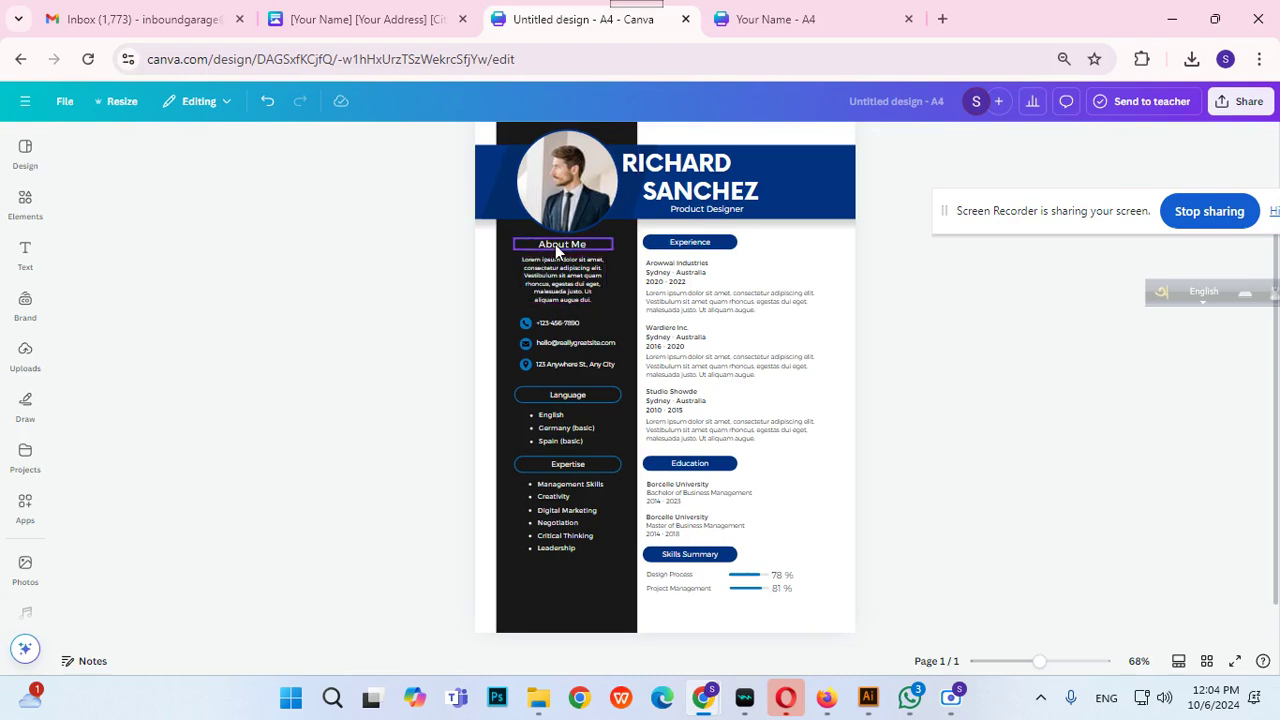
pyautogui.click(557, 251)
pyautogui.click(775, 19)
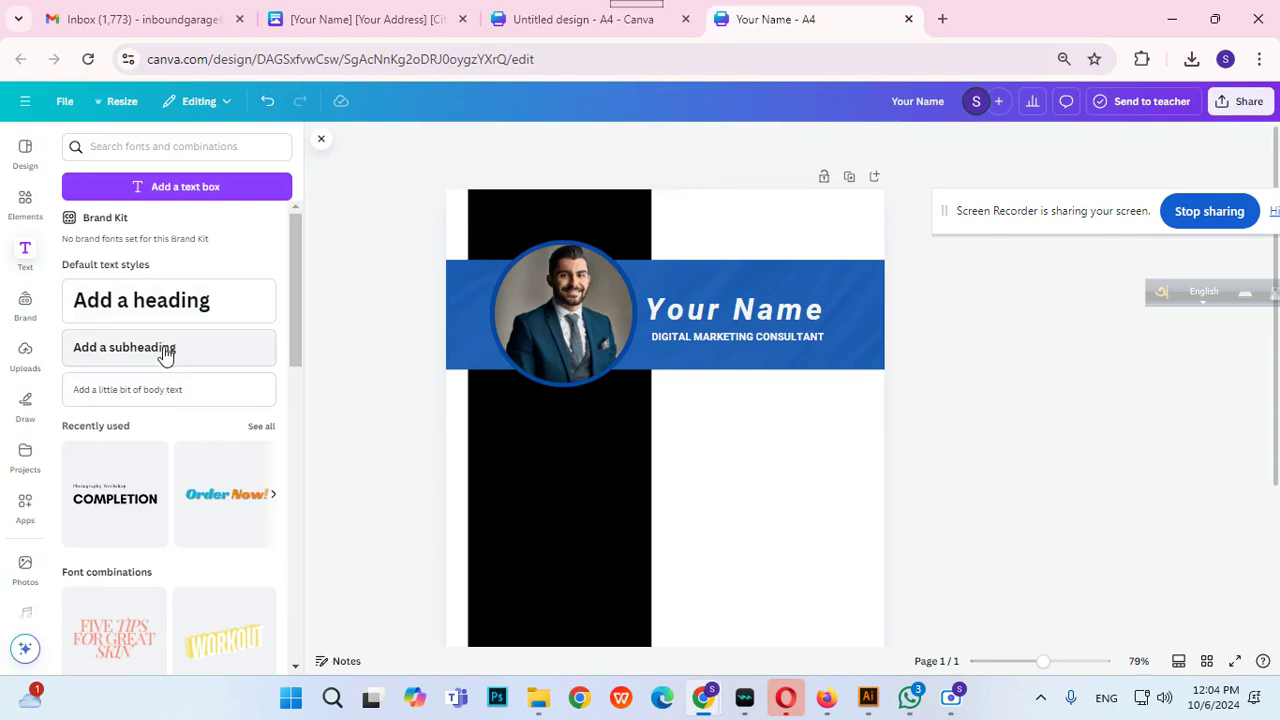
pyautogui.click(163, 390)
pyautogui.moveTo(678, 459); pyautogui.dragTo(596, 450)
pyautogui.moveTo(686, 423); pyautogui.dragTo(577, 461)
pyautogui.press('BackSpace')
pyautogui.write('About Me')
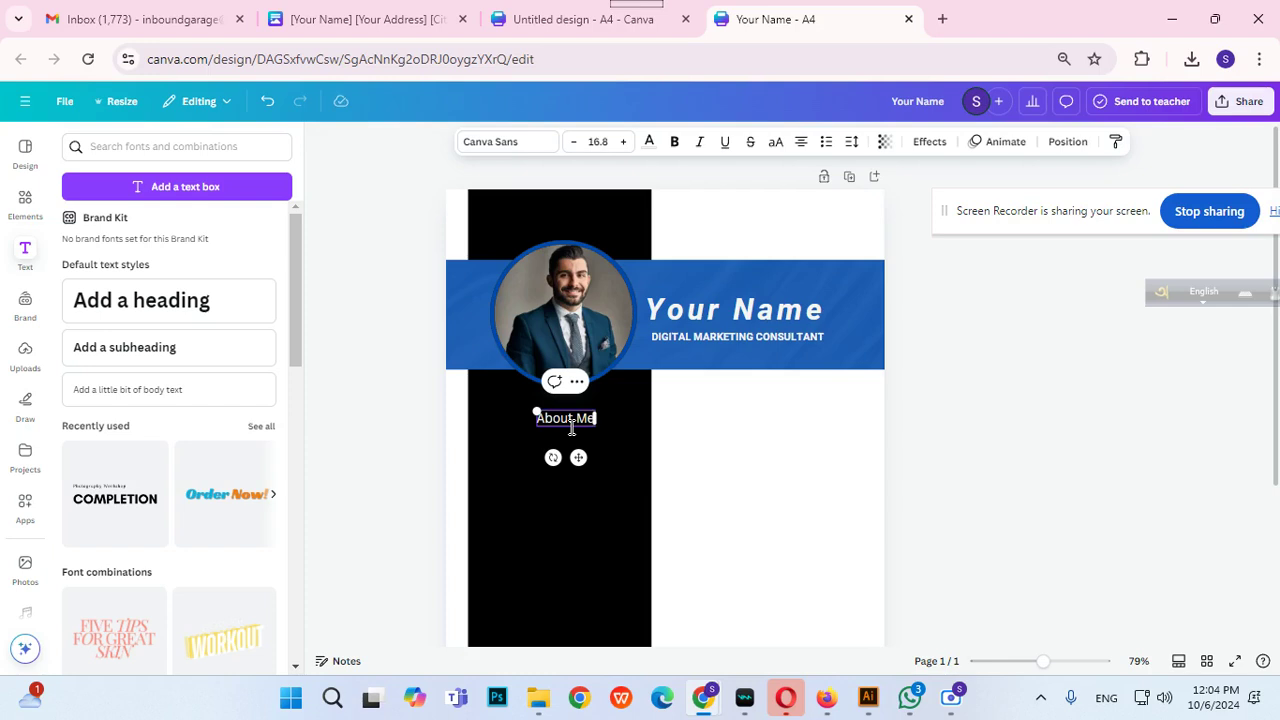
pyautogui.click(1135, 451)
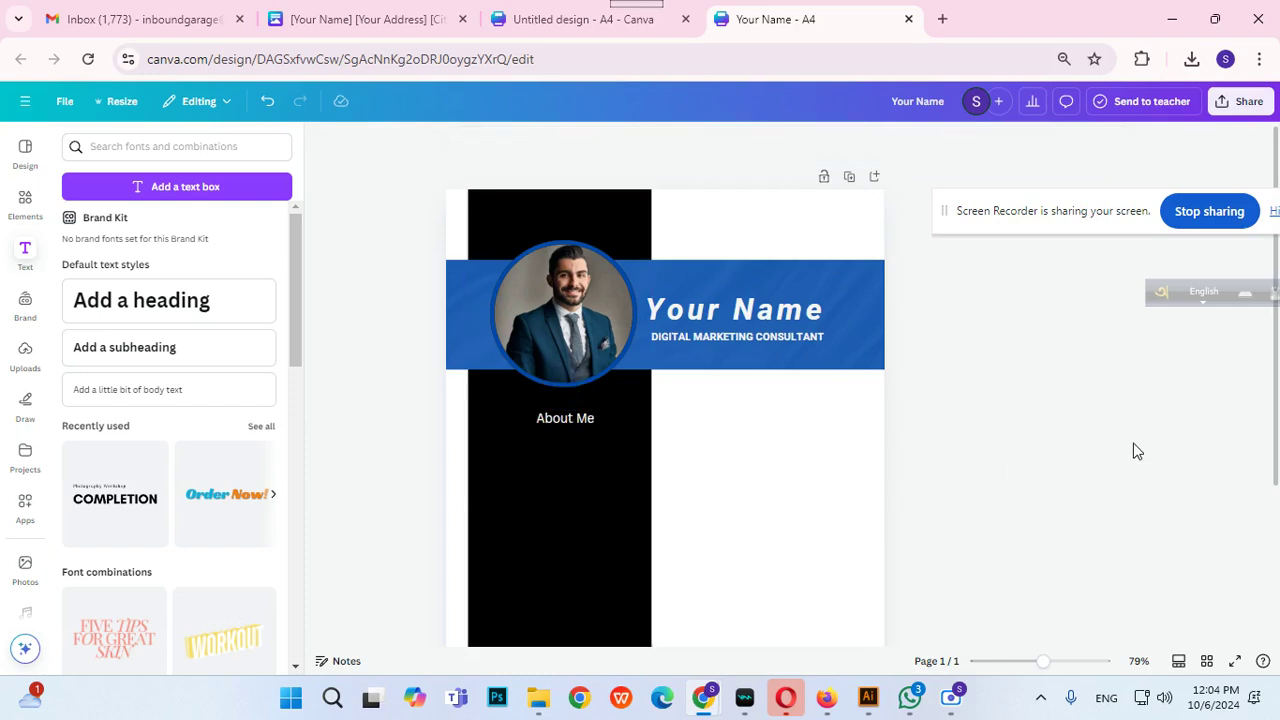
pyautogui.click(588, 421)
pyautogui.click(586, 420)
pyautogui.click(903, 494)
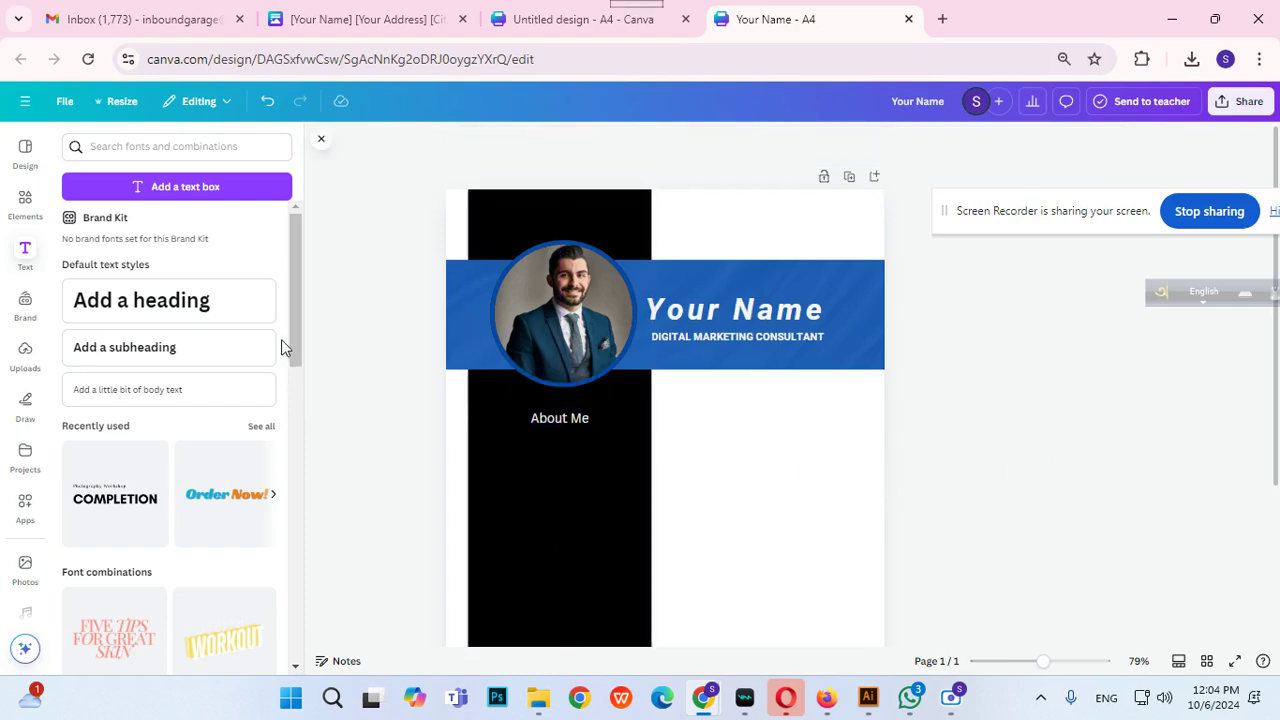
# Copy the "Professional Summary" heading from the resume text document.
pyautogui.click(392, 27)
pyautogui.scroll(-4, 624, 399)
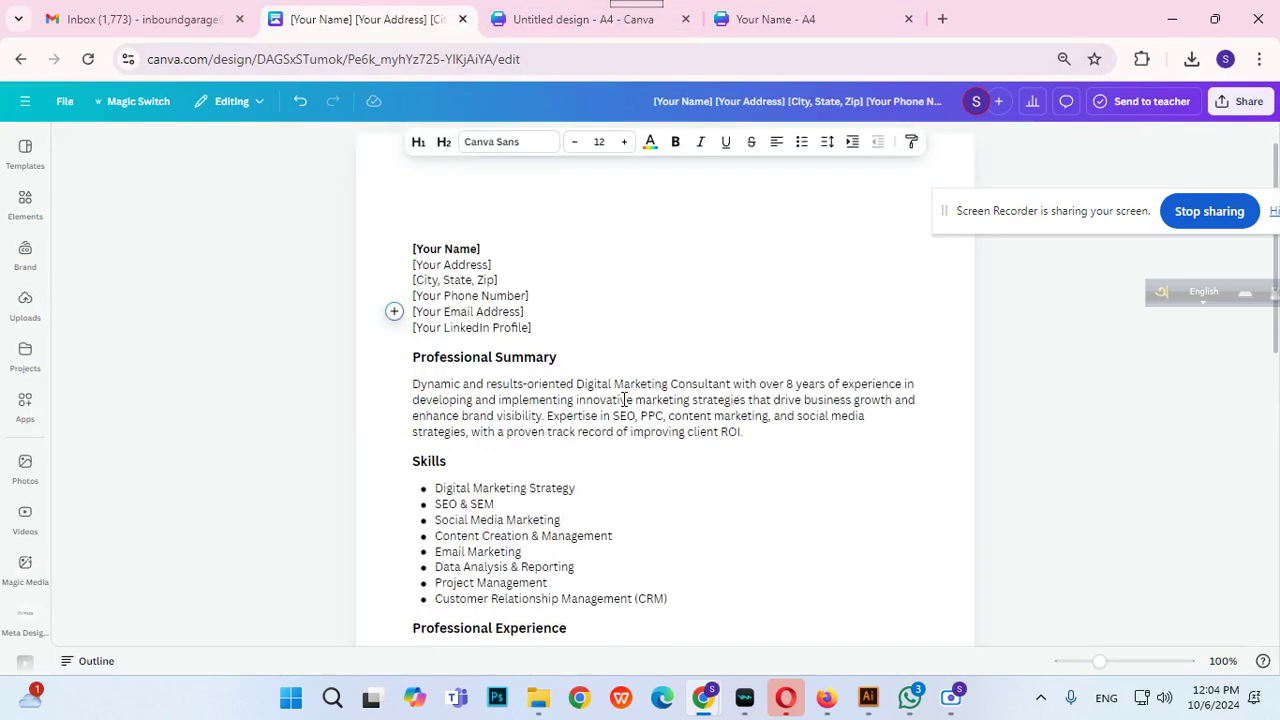
pyautogui.scroll(3, 624, 399)
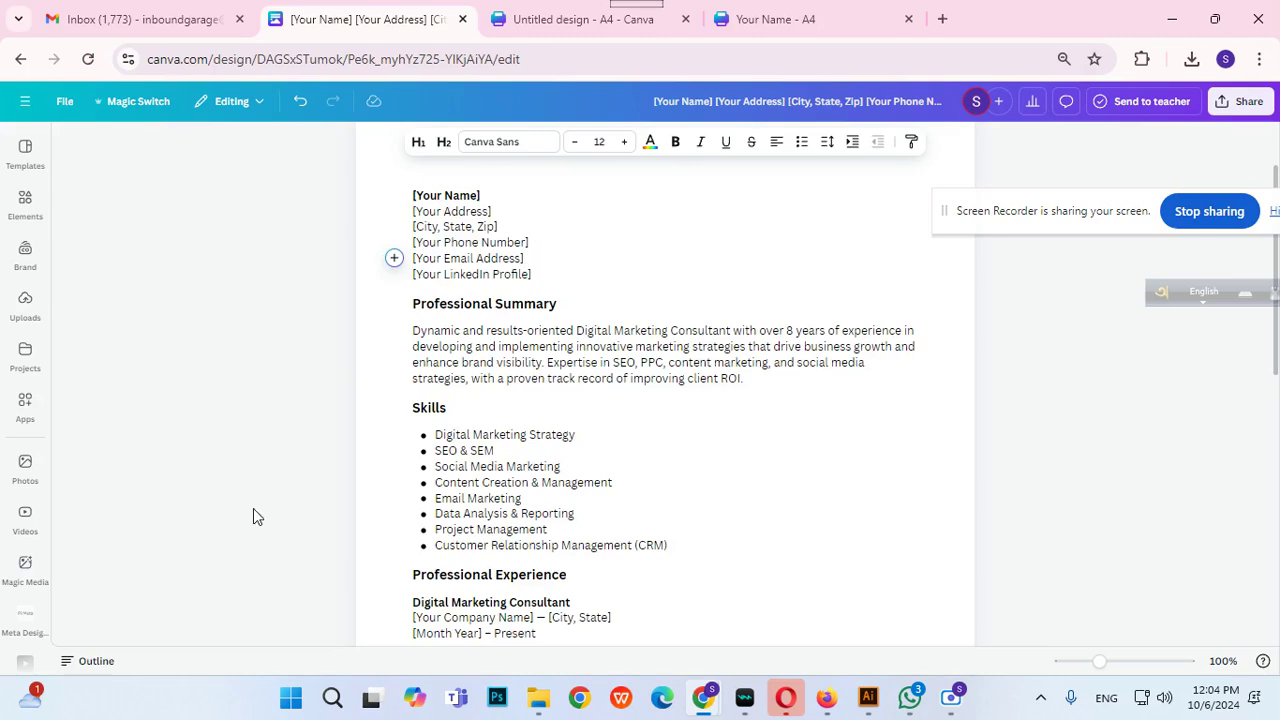
pyautogui.scroll(-7, 726, 423)
pyautogui.scroll(7, 729, 437)
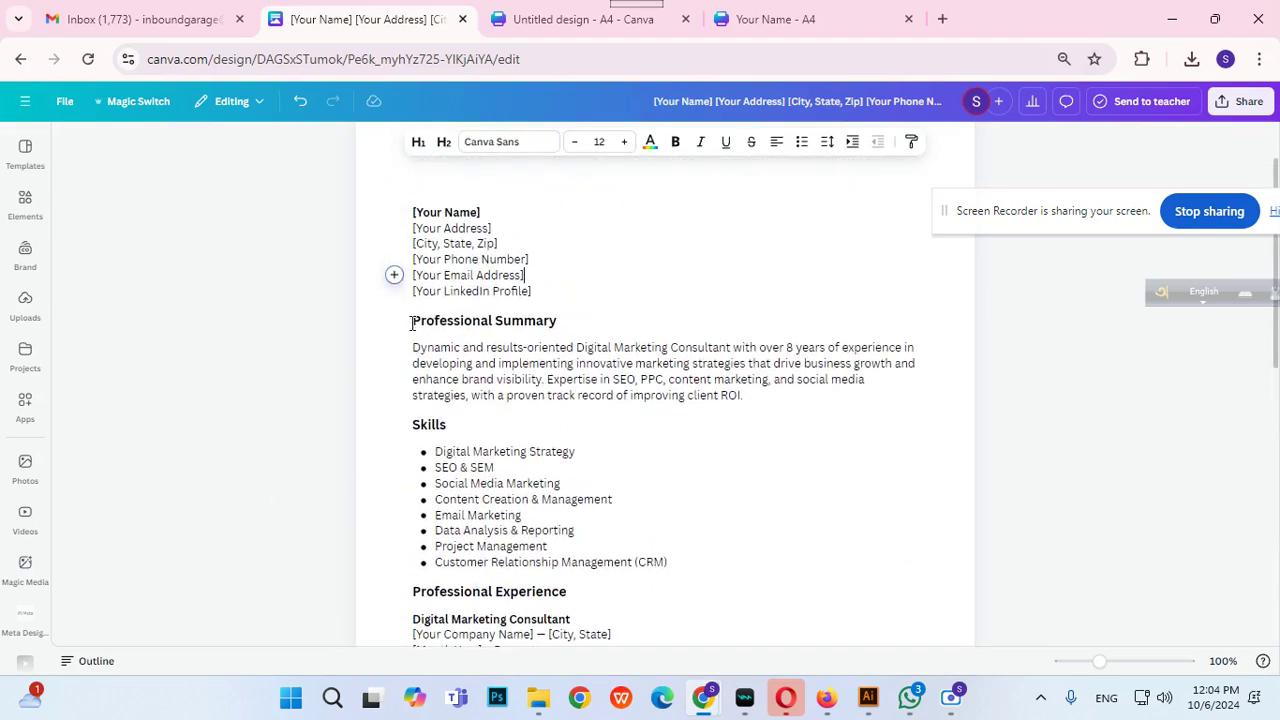
pyautogui.moveTo(411, 322); pyautogui.dragTo(591, 320)
pyautogui.hotkey('ctrl', 'c')
# Replace "About Me" in the resume design with the copied heading and move it up closer to the portrait, centred in the column.
pyautogui.click(765, 19)
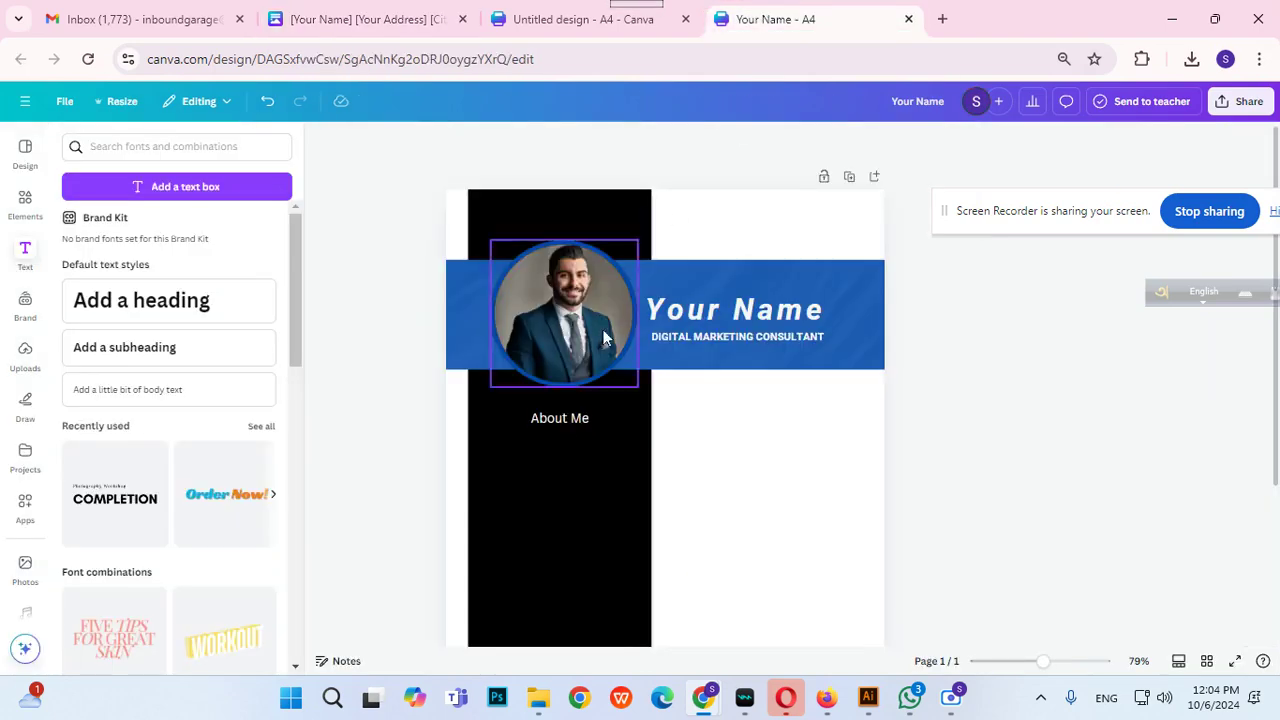
pyautogui.click(563, 421)
pyautogui.doubleClick(563, 421)
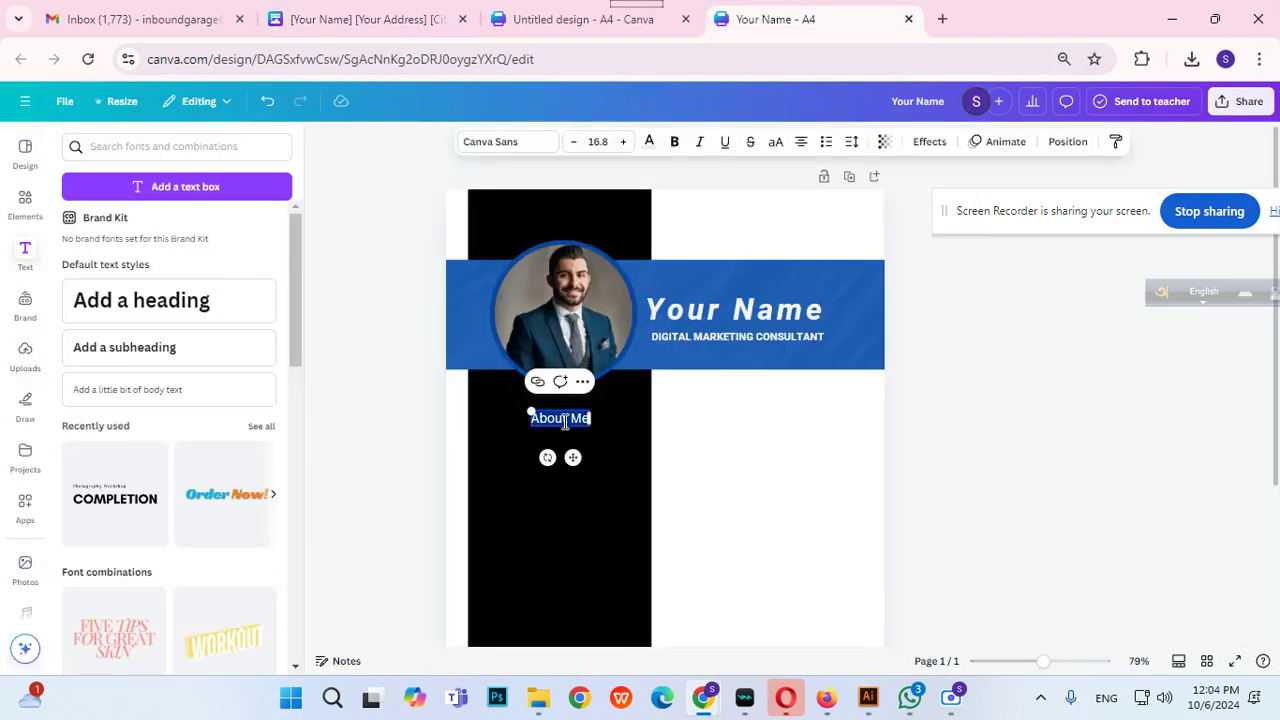
pyautogui.hotkey('ctrl', 'v')
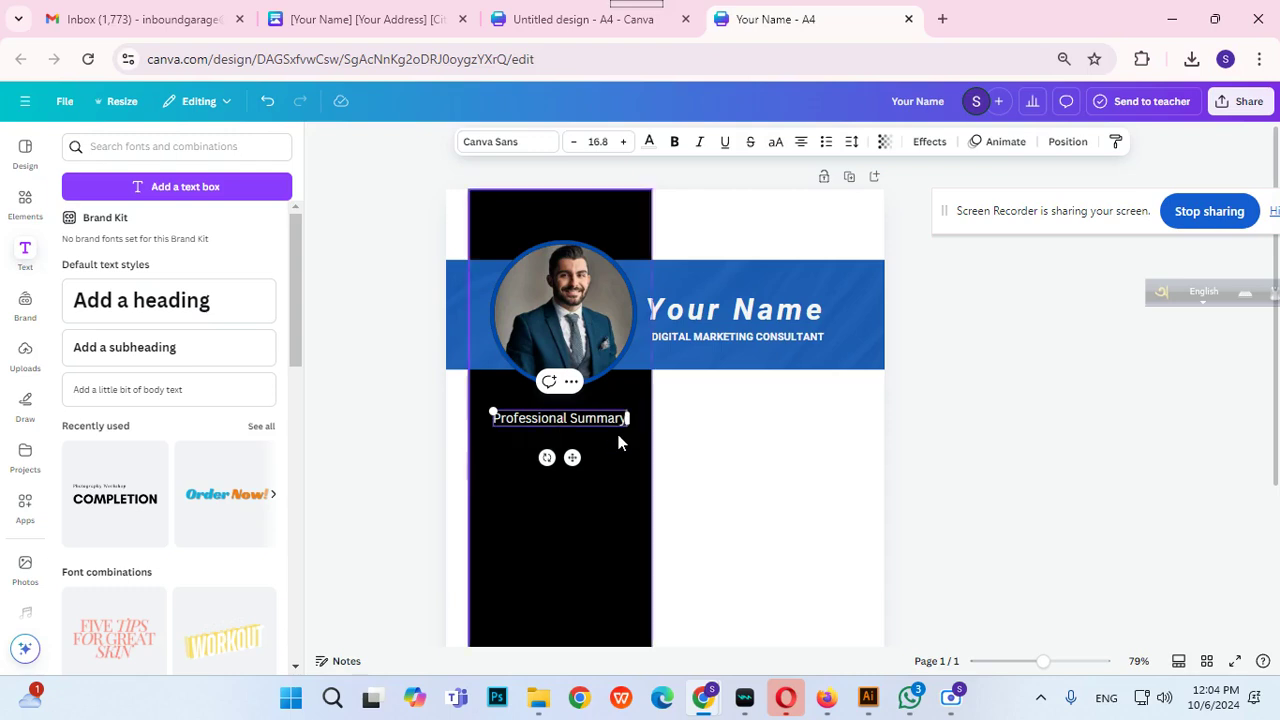
pyautogui.click(726, 424)
pyautogui.moveTo(609, 421); pyautogui.dragTo(607, 402)
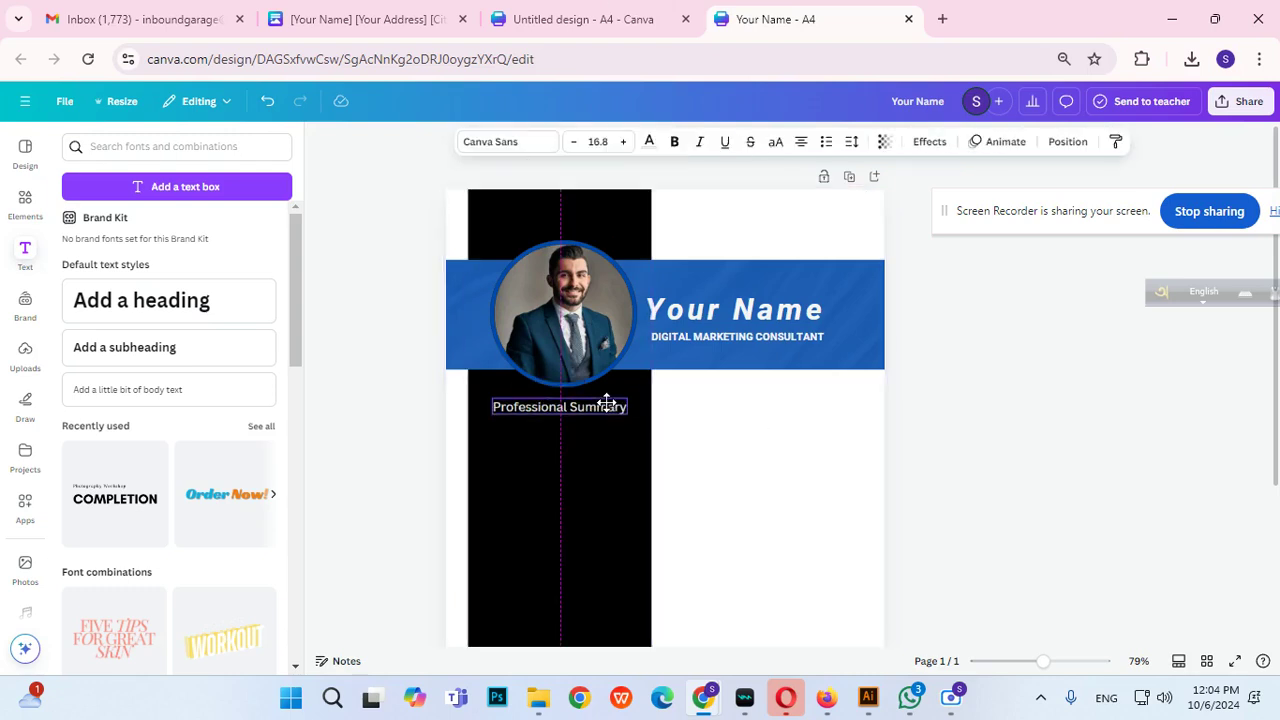
pyautogui.click(1035, 478)
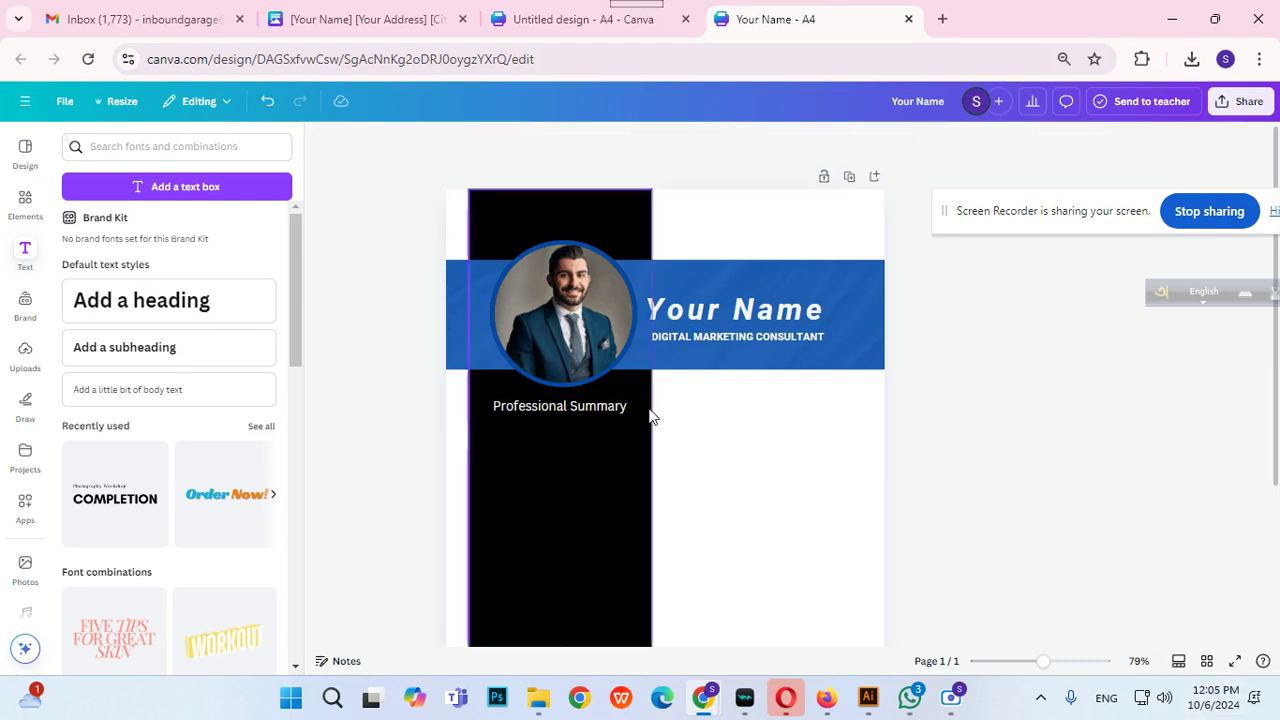
# Make the "Professional Summary" heading bold.
pyautogui.click(611, 406)
pyautogui.click(675, 143)
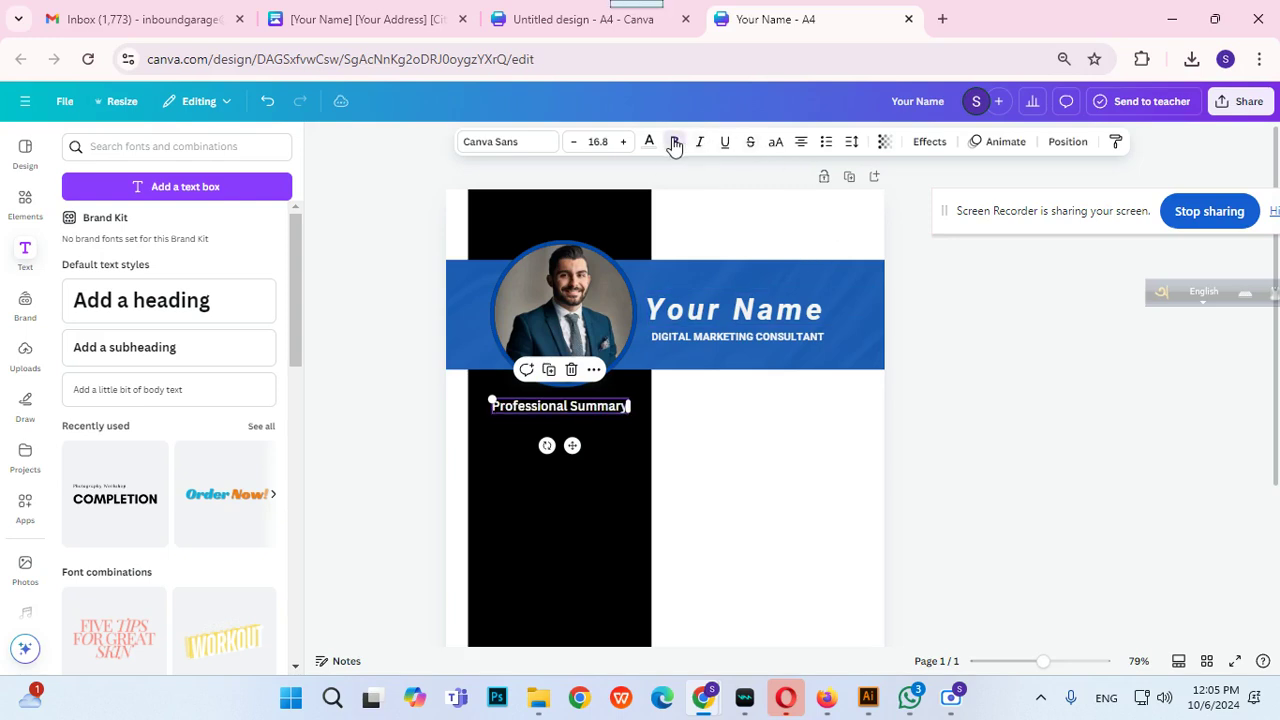
pyautogui.click(943, 380)
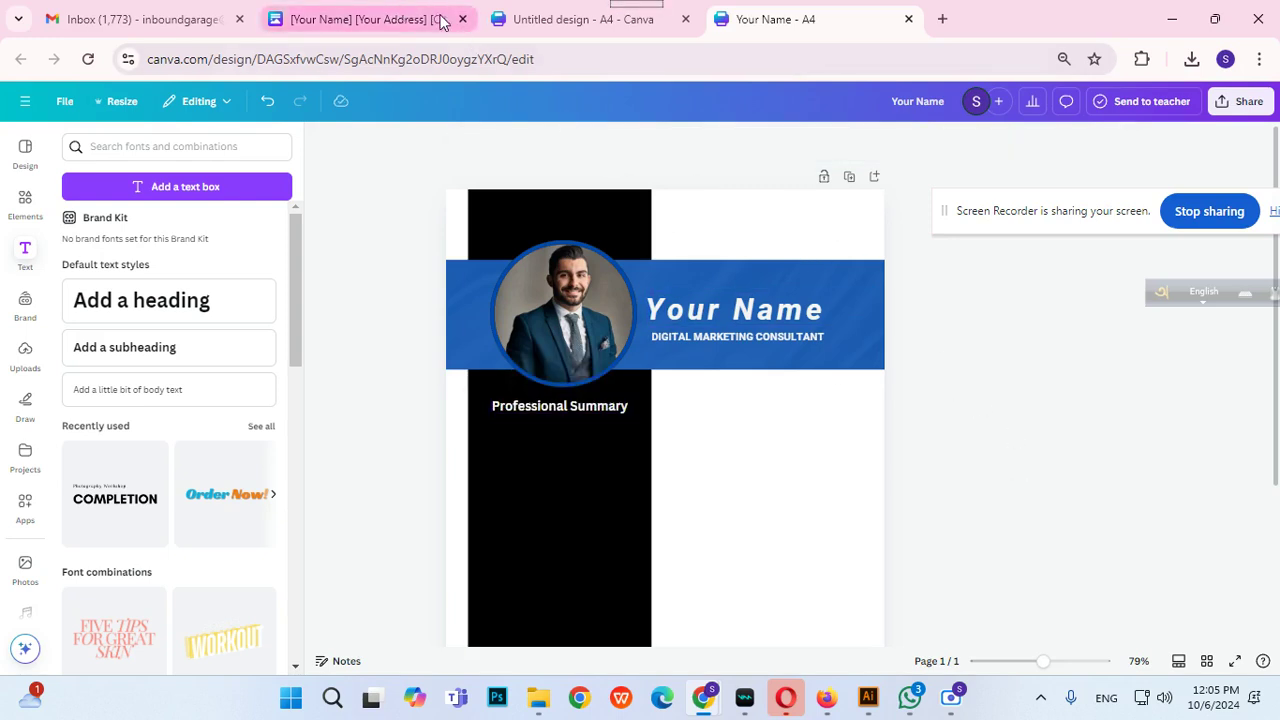
# Copy the full paragraph under "Professional Summary" from the resume text document and return to the resume design.
pyautogui.click(388, 20)
pyautogui.moveTo(411, 352); pyautogui.dragTo(766, 397)
pyautogui.click(775, 19)
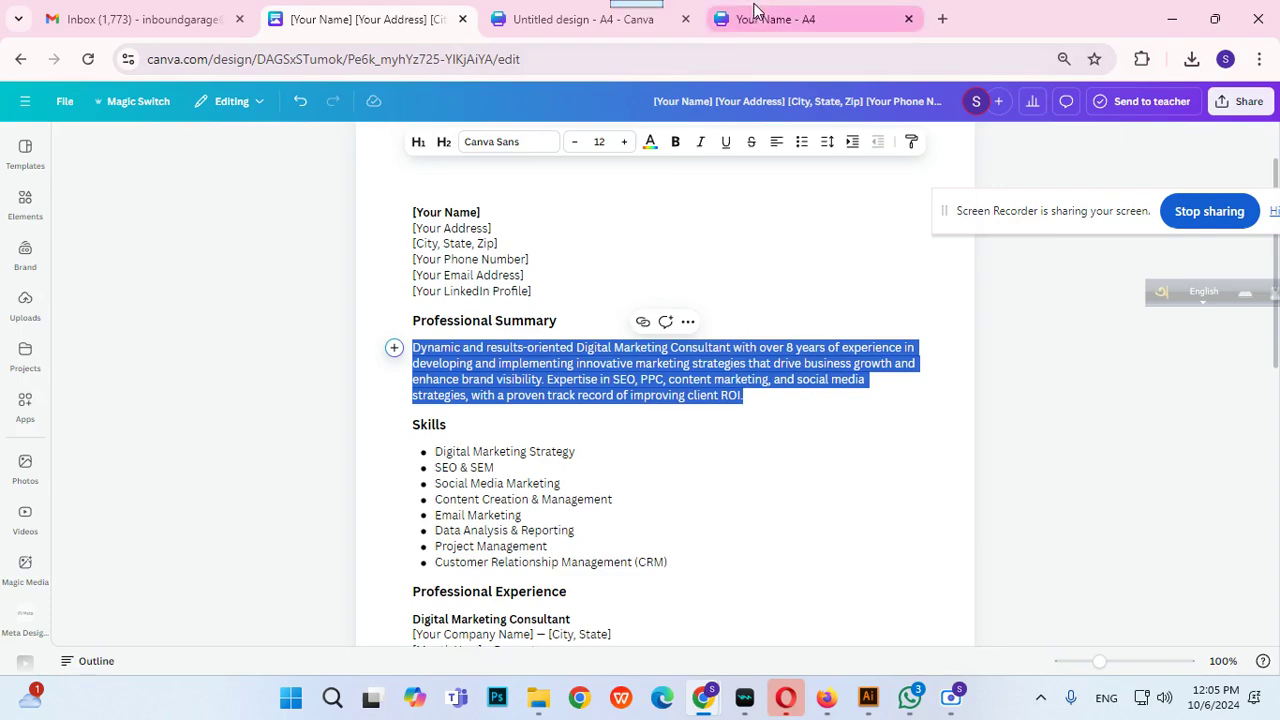
pyautogui.write('Digital Marketing Consultant with over 8 years of experience in developing innovative marketing strategies that drive business growth and profitability. Expertise in SEO, PPC, content marketing, and social media strategies, with a proven track record of improving client ROI.')
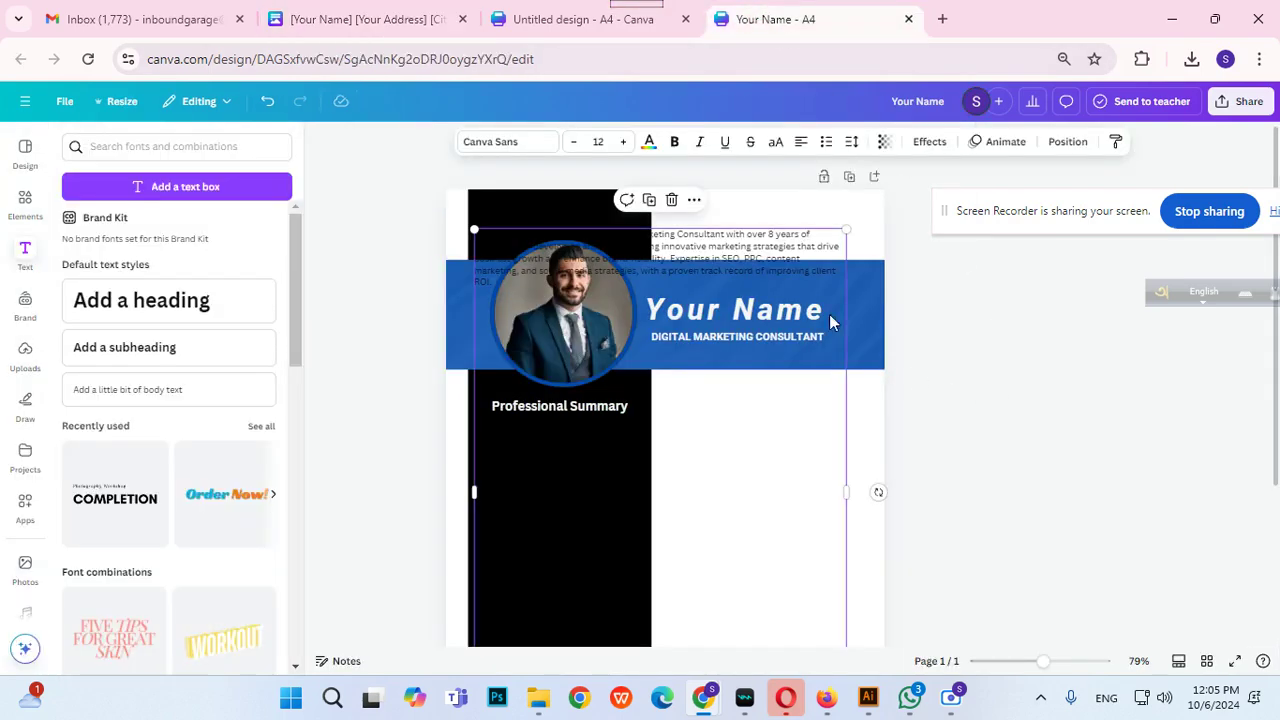
pyautogui.click(1032, 314)
pyautogui.click(792, 254)
pyautogui.hotkey('ctrl', 'z')
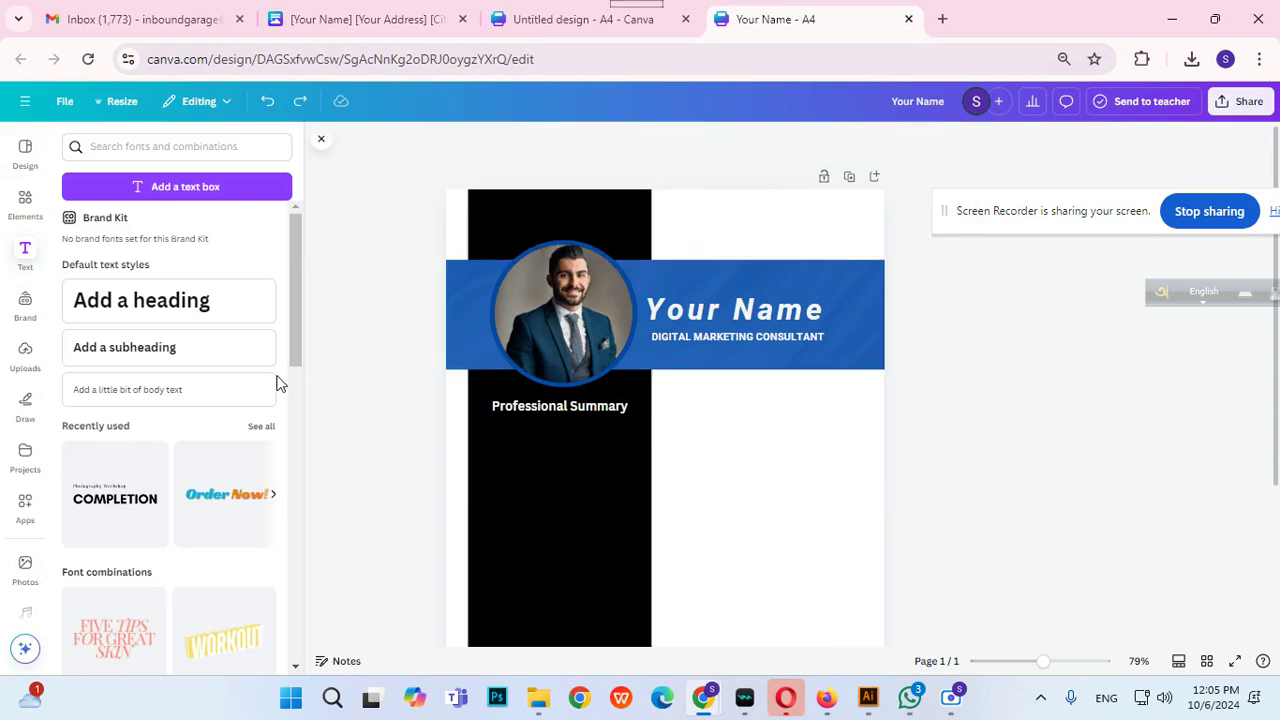
pyautogui.click(96, 355)
pyautogui.hotkey('ctrl', 'z')
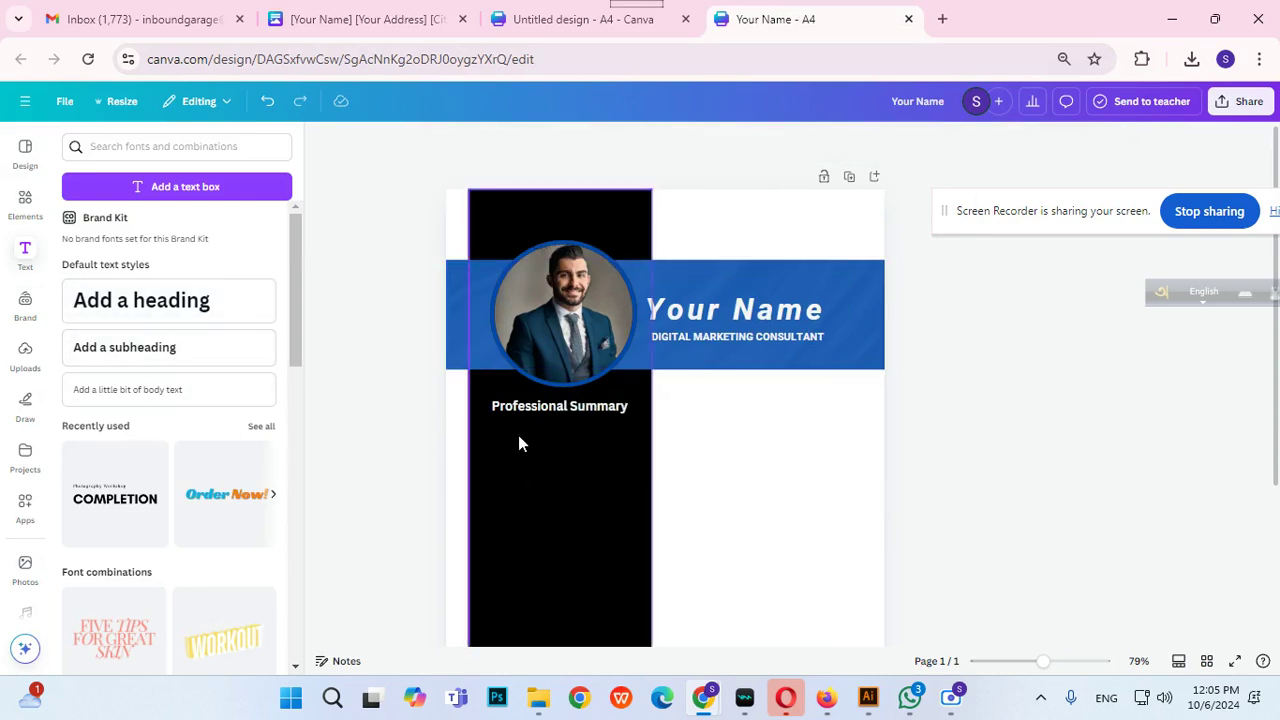
# Paste the summary paragraph into a new body text, scale it to size 8.1 and place it in the black column below the heading.
pyautogui.click(146, 389)
pyautogui.write('Dynamic and results-oriented digital marketing Consultant with over 5 years of experience in developing and implementing innovative marketing strategies that drive business growth and enhance brand visibility. Expertise in SEO, PPC, content marketing, and social media strategies, with a proven track record of improving client ROI.')
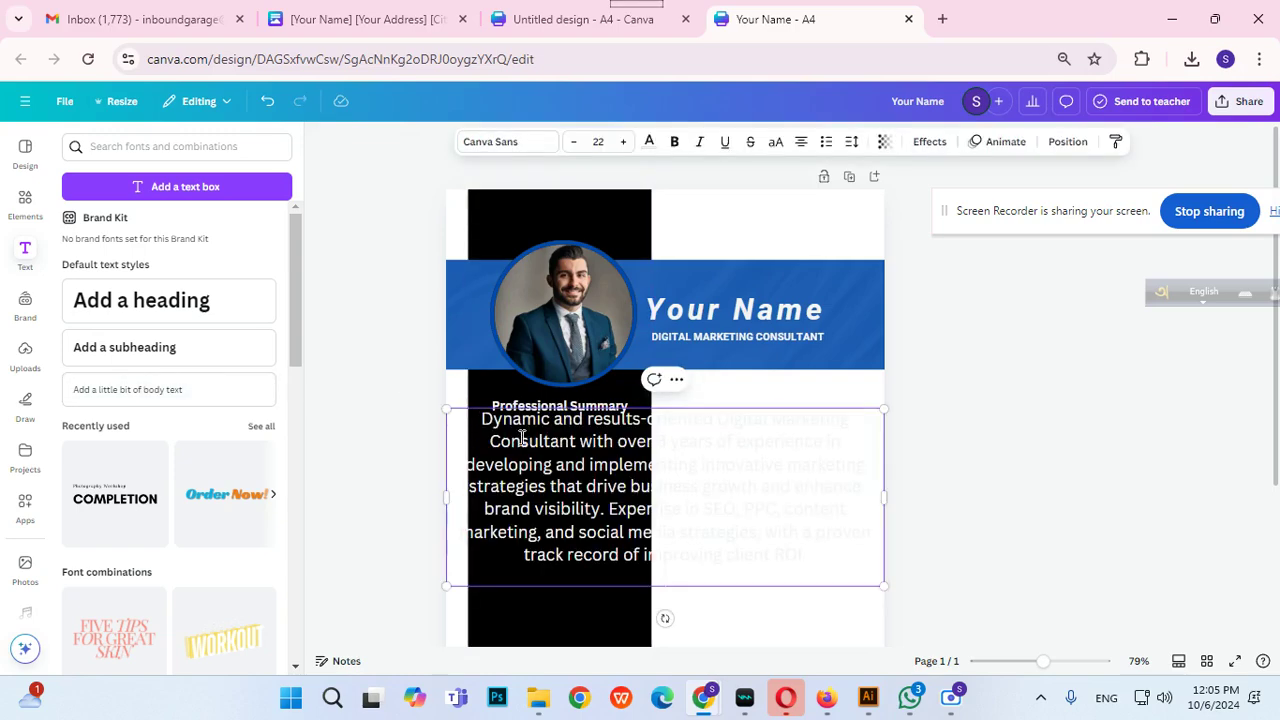
pyautogui.moveTo(884, 586); pyautogui.dragTo(608, 473)
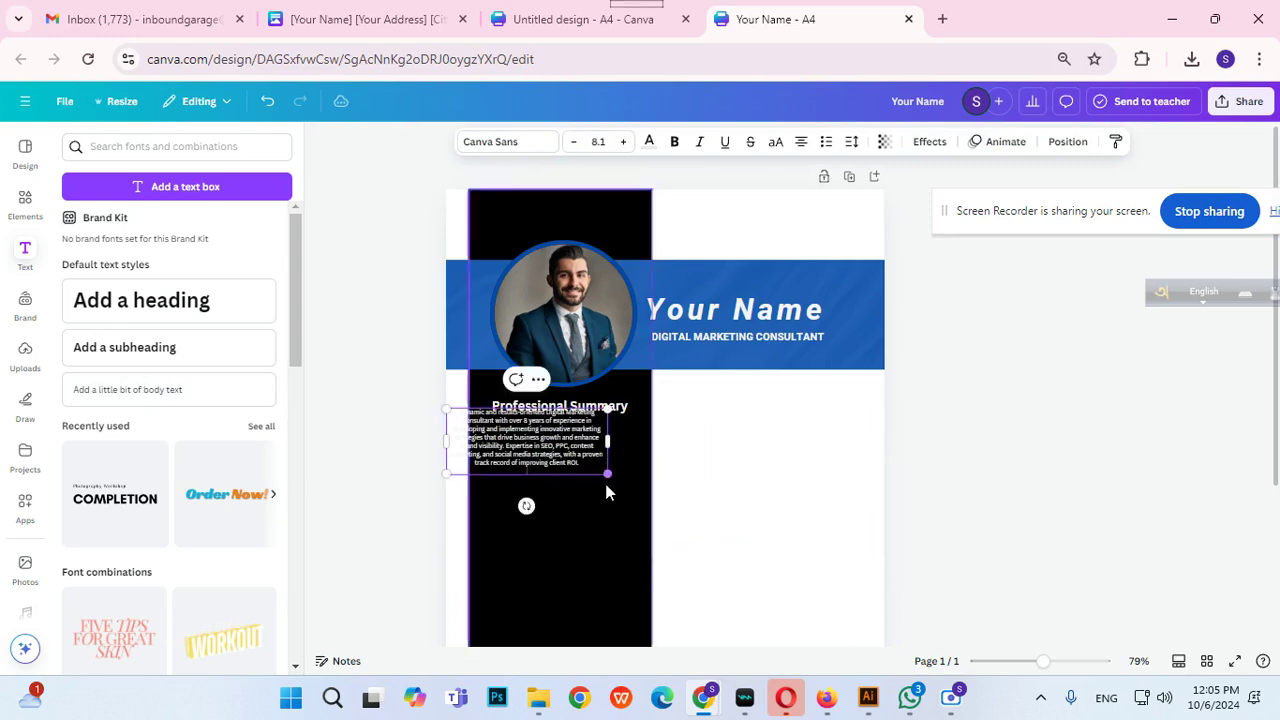
pyautogui.moveTo(510, 445); pyautogui.dragTo(545, 467)
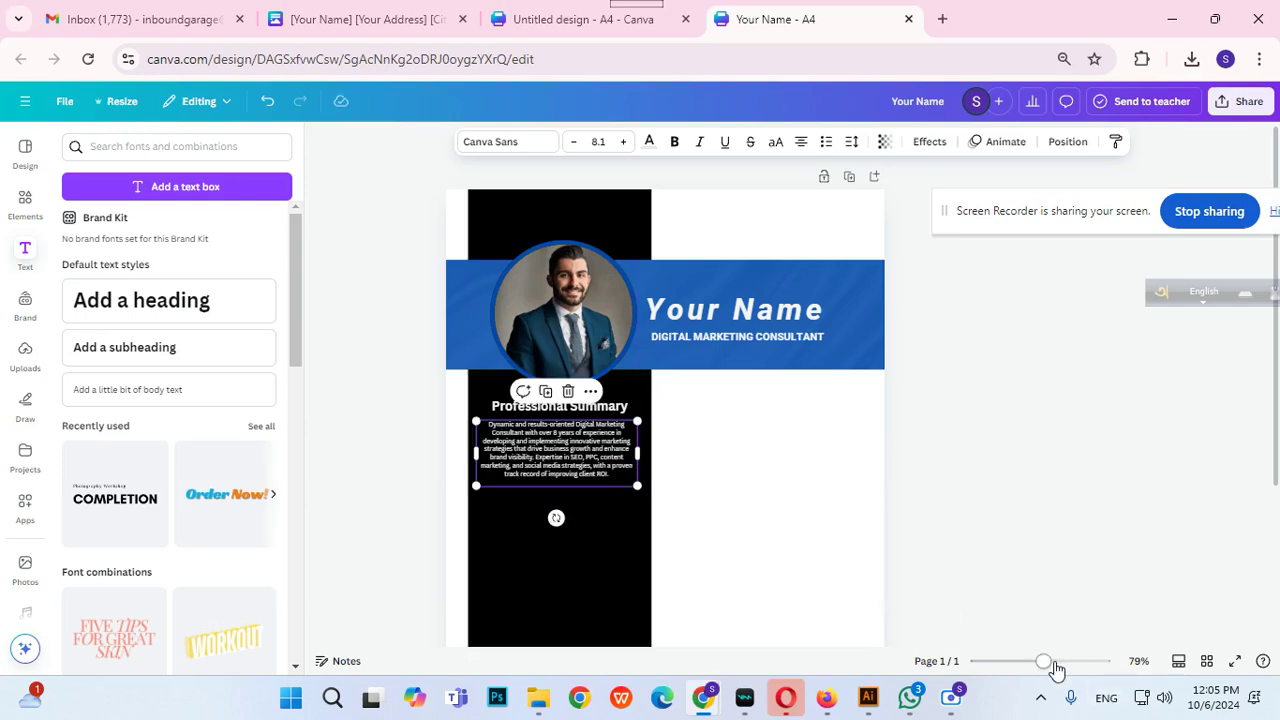
# Widen the paragraph's text box, set its text to size 12, then scale it to size 9.3 and position it beneath the heading.
pyautogui.moveTo(1055, 664); pyautogui.dragTo(1069, 664)
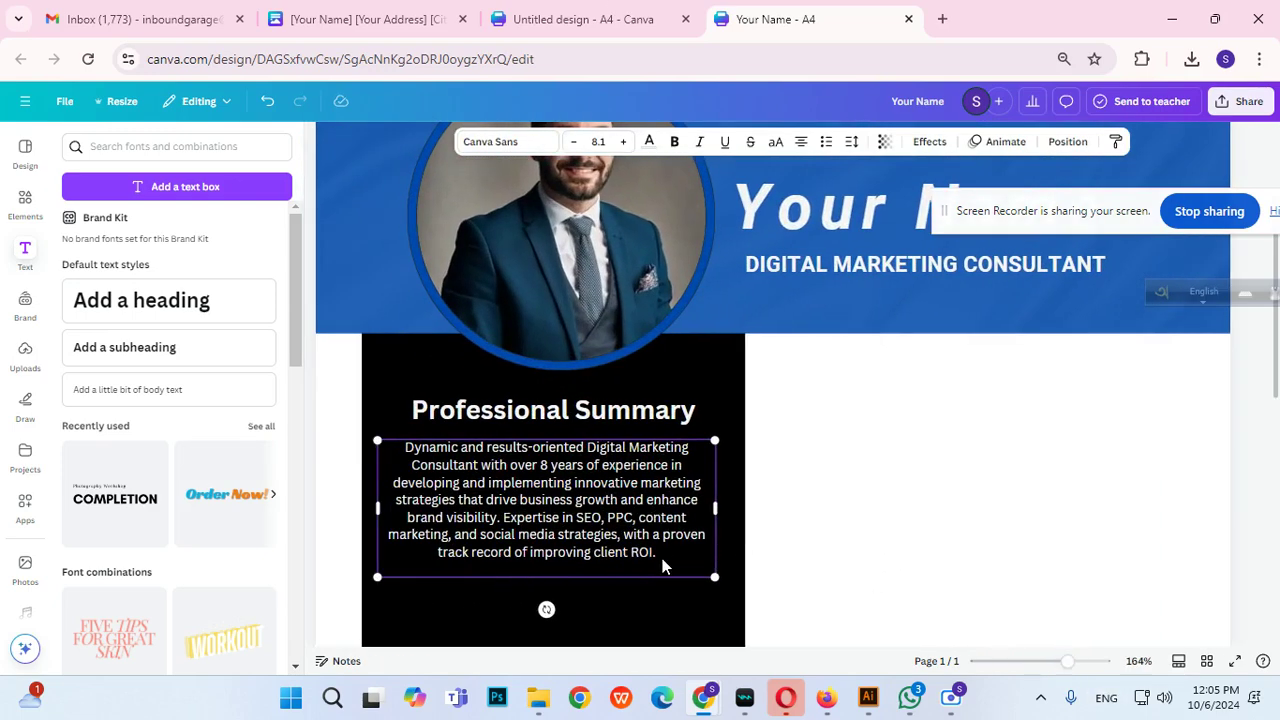
pyautogui.click(662, 559)
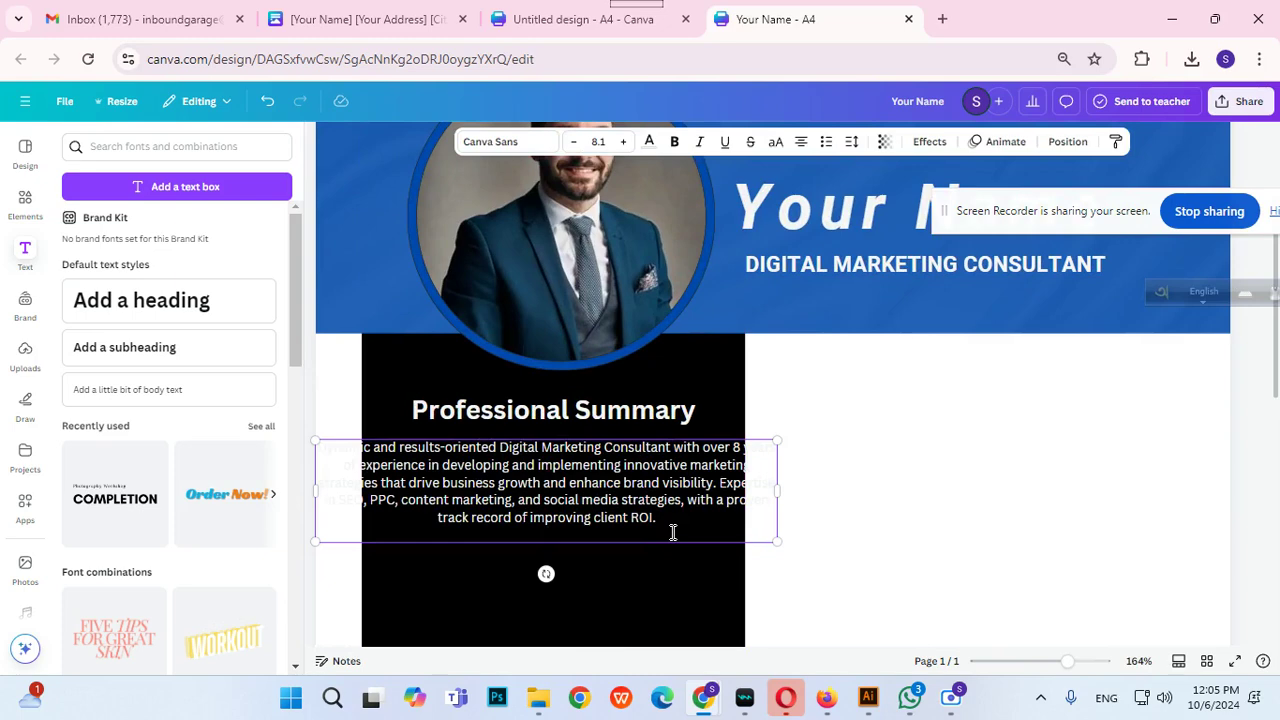
pyautogui.click(611, 143)
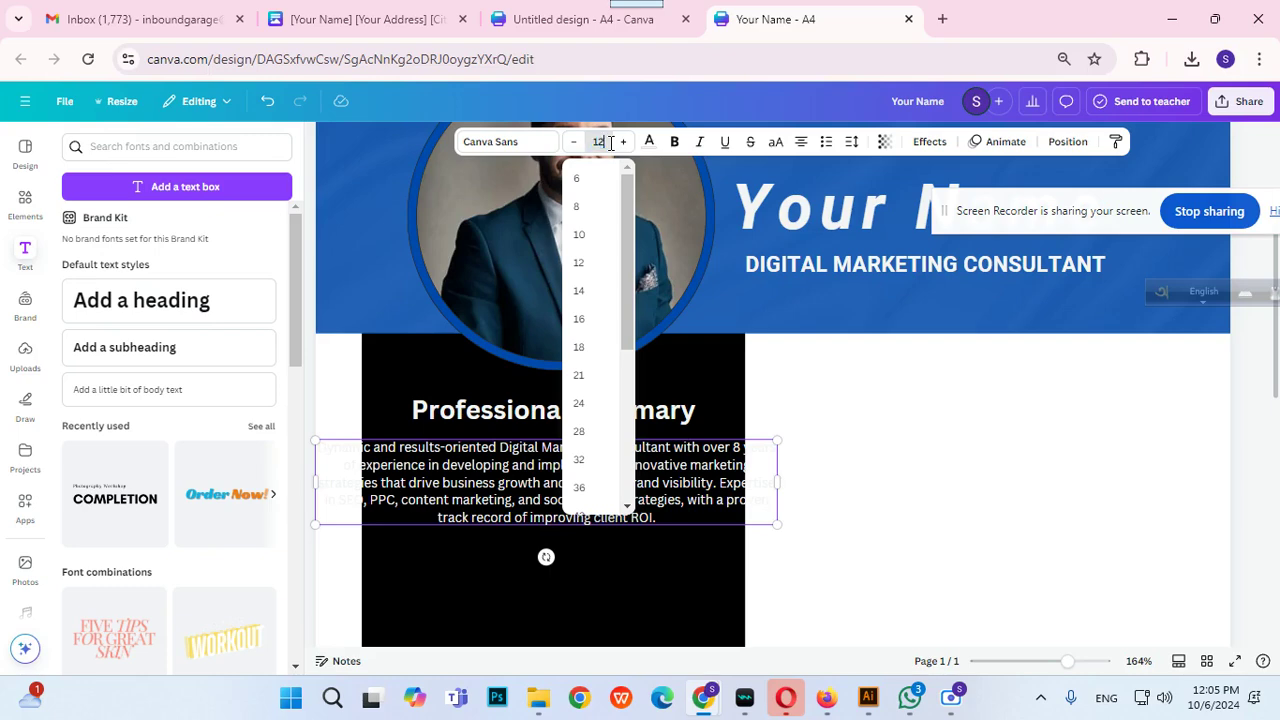
pyautogui.press('Return')
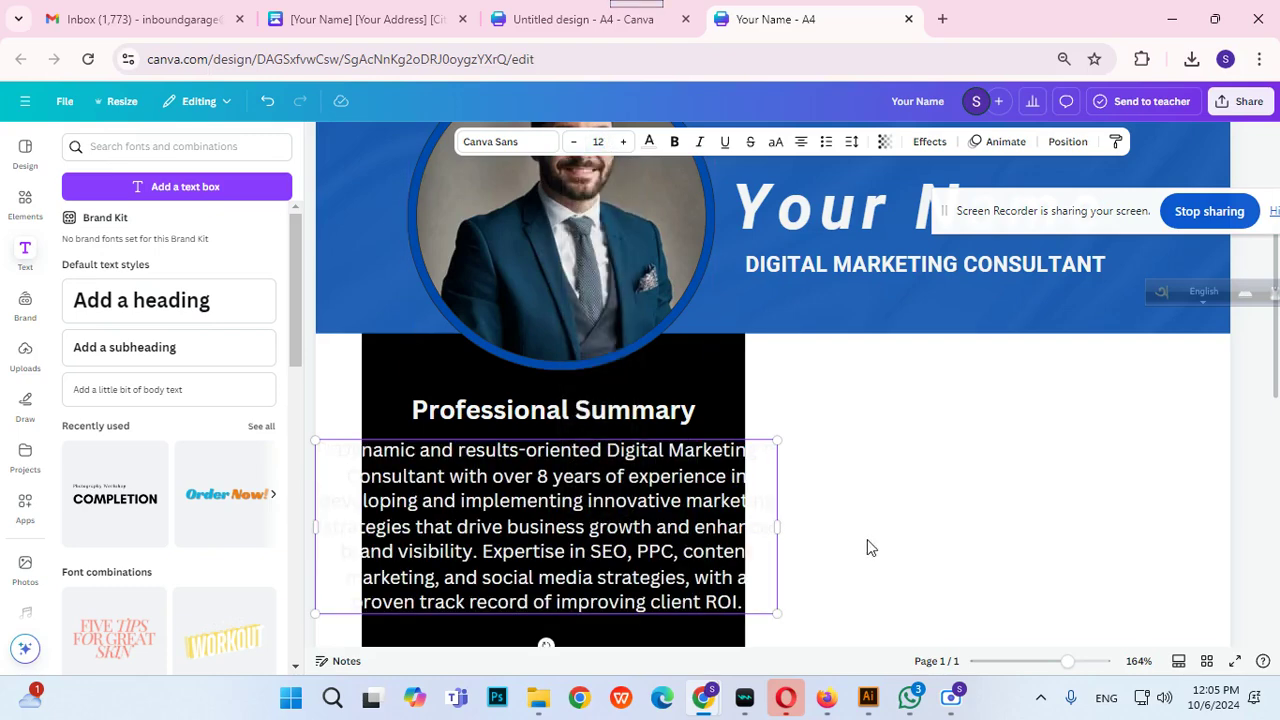
pyautogui.moveTo(773, 614); pyautogui.dragTo(666, 582)
pyautogui.moveTo(572, 531); pyautogui.dragTo(630, 521)
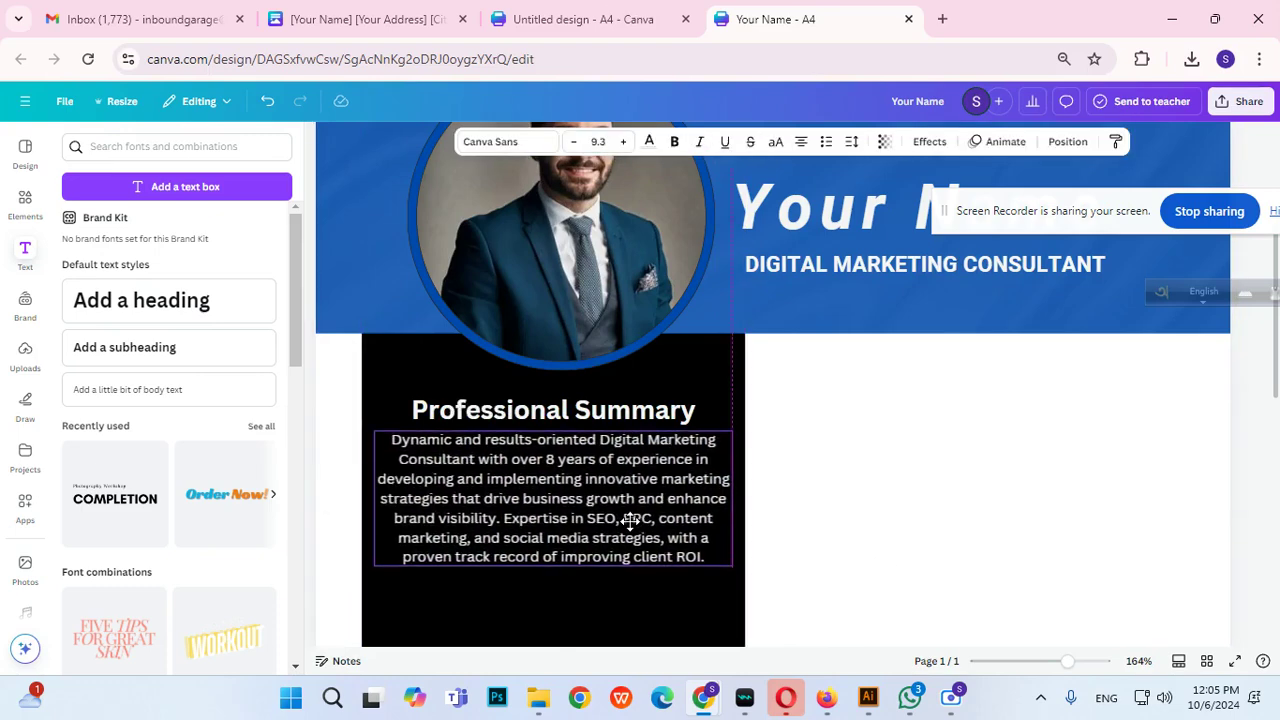
pyautogui.click(628, 420)
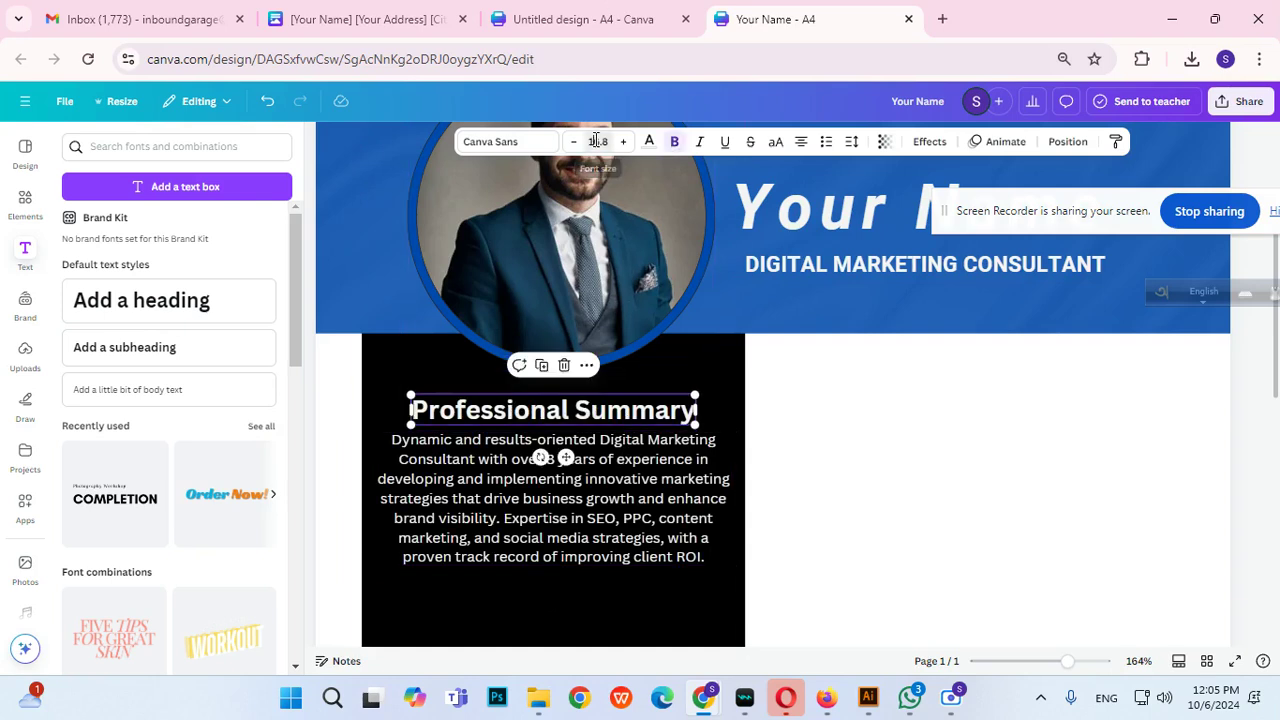
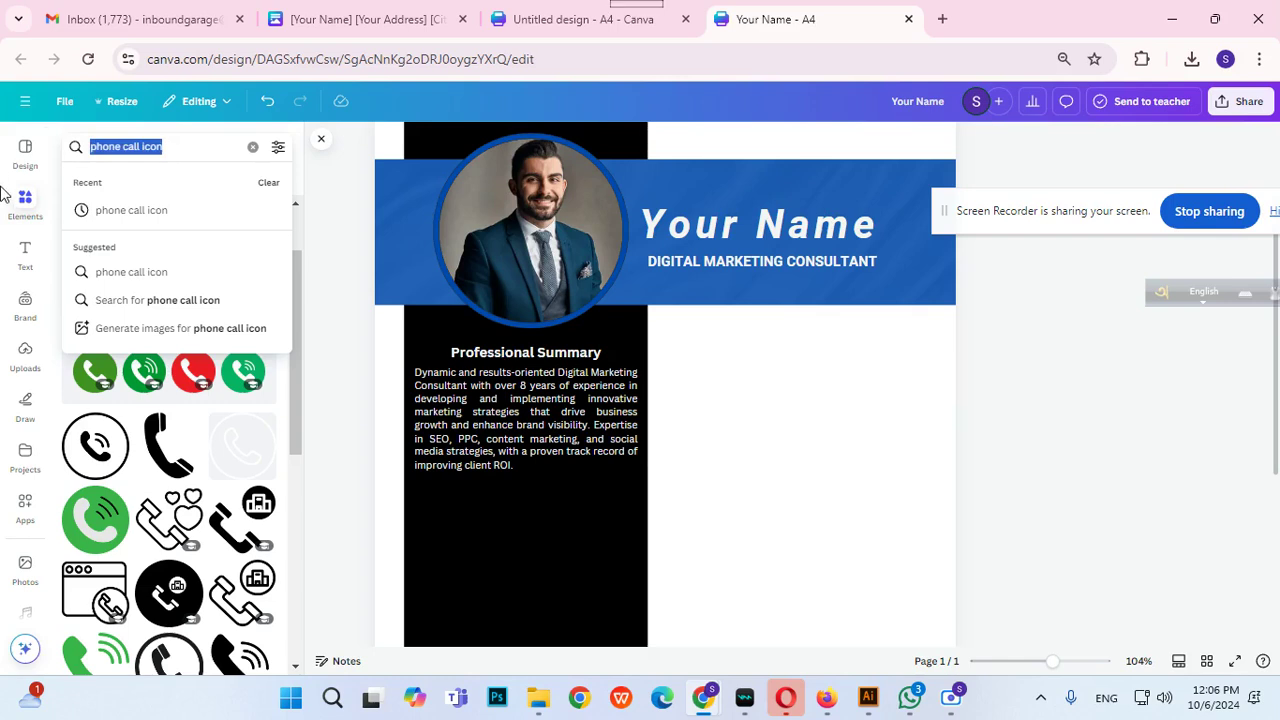
# Search the graphics for "WhatsApp Icon", insert the green phone-bubble icon, shrink it and place it below the summary paragraph in the black column.
pyautogui.write('Wha')
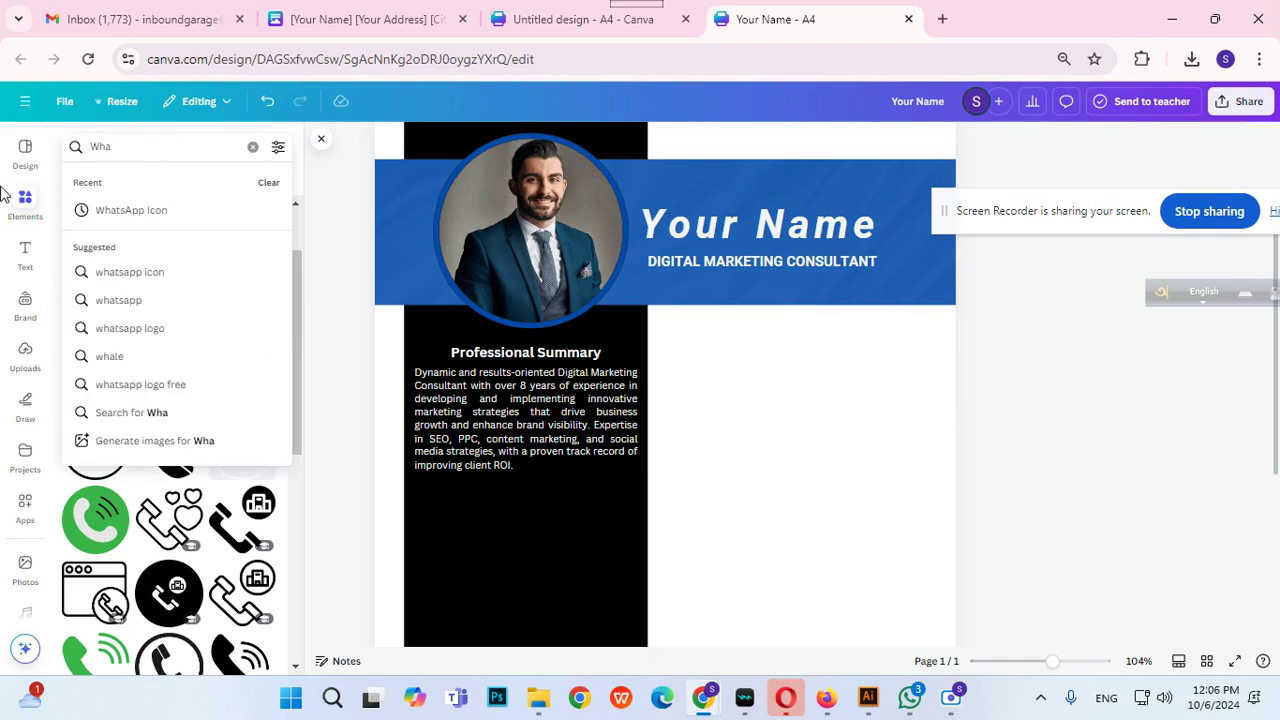
pyautogui.click(133, 212)
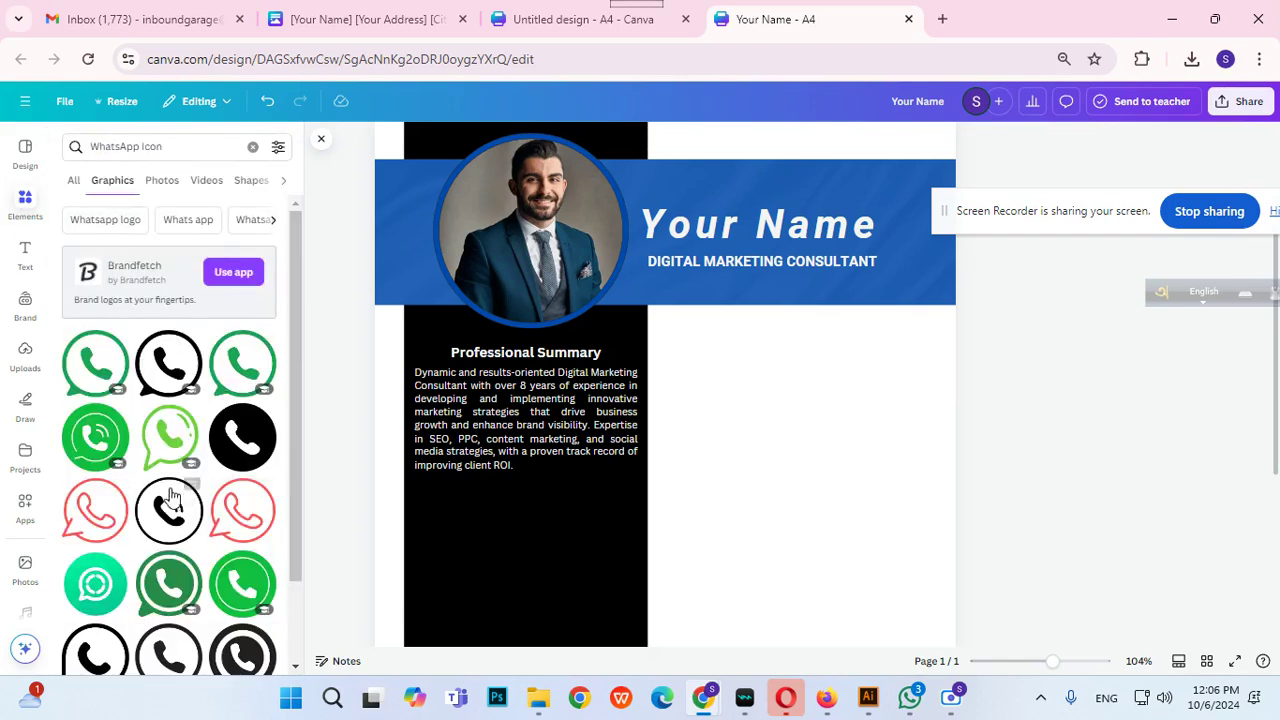
pyautogui.click(120, 385)
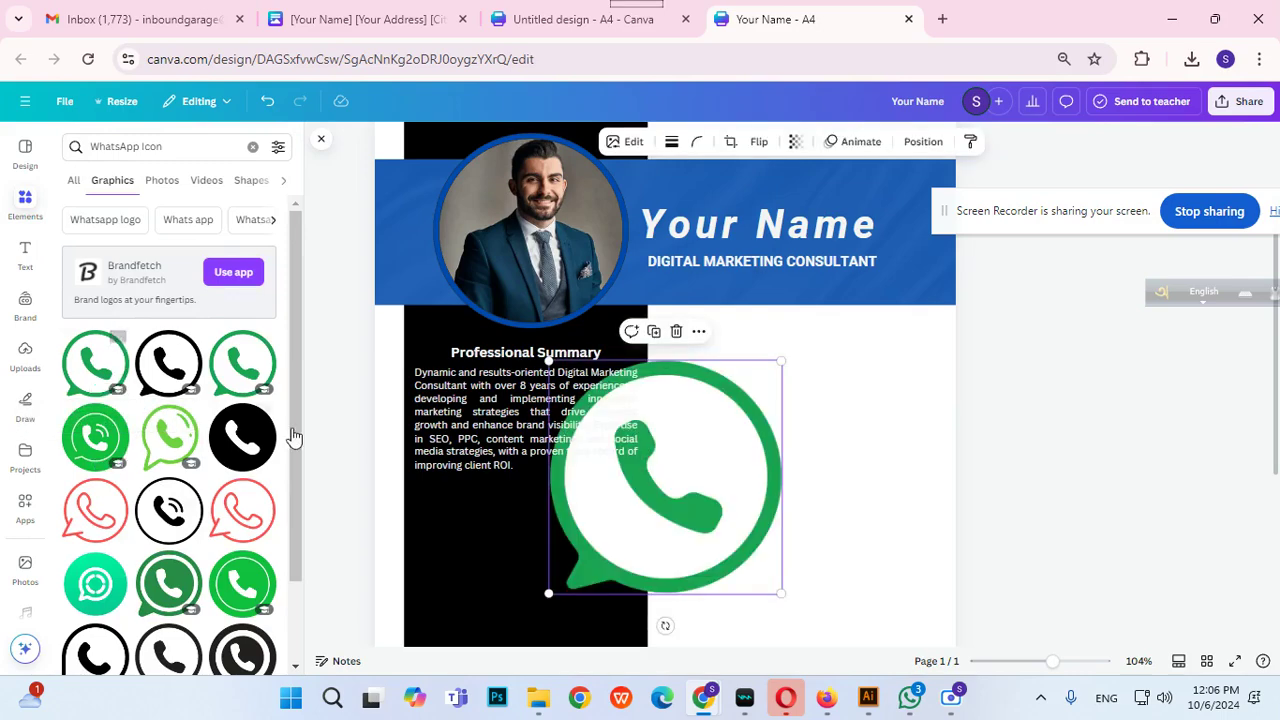
pyautogui.moveTo(548, 360); pyautogui.dragTo(748, 562)
pyautogui.moveTo(774, 626); pyautogui.dragTo(457, 549)
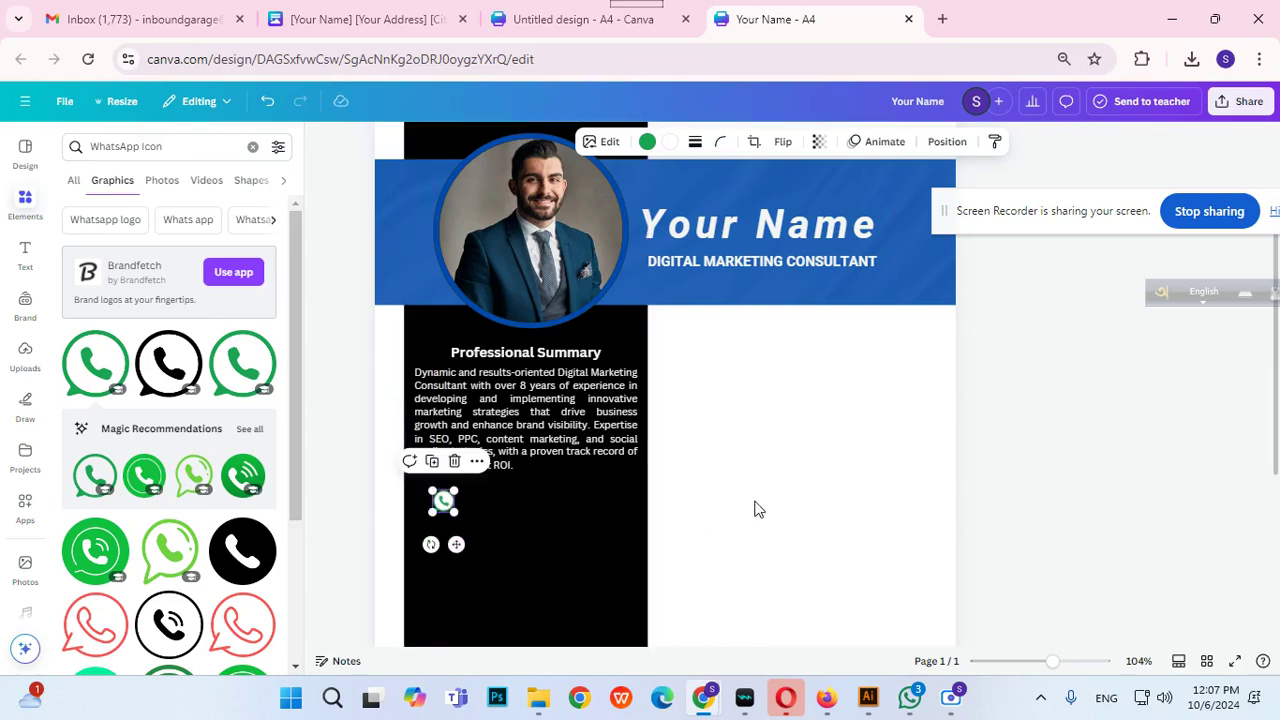
# Copy the phone number text from the reference design, paste it into the resume design and place it beside the phone icon.
pyautogui.click(556, 30)
pyautogui.click(472, 324)
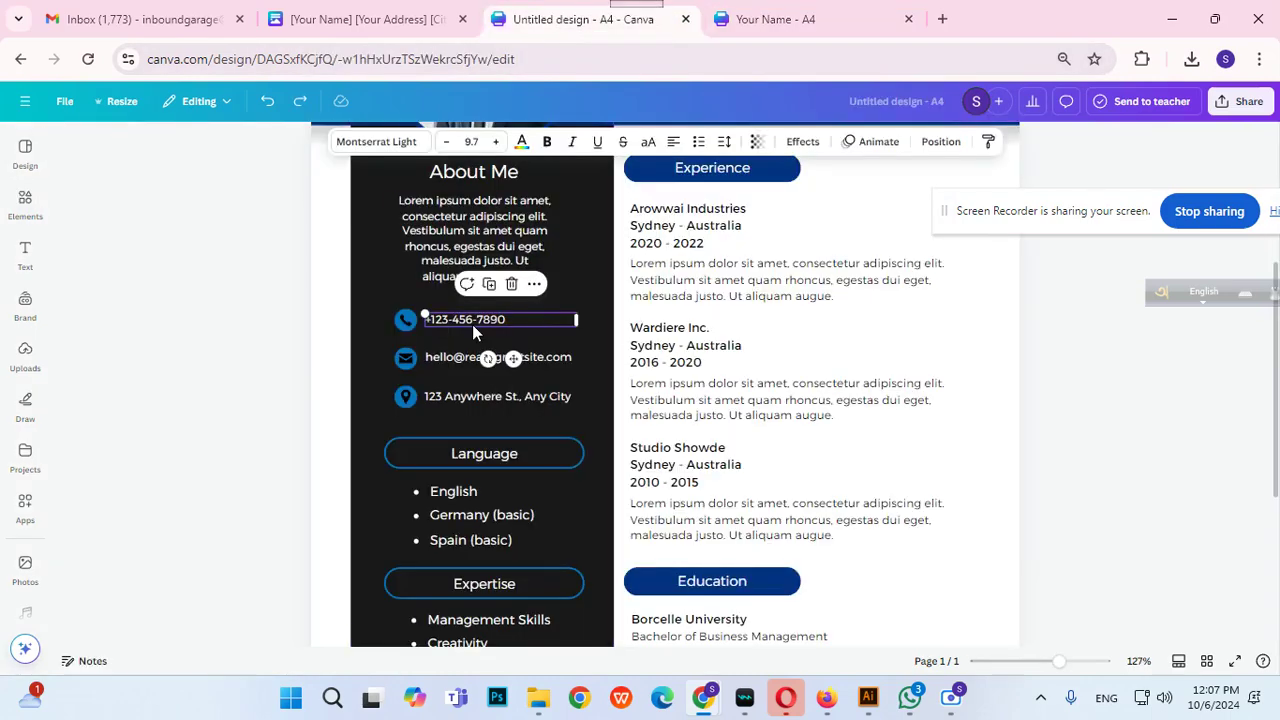
pyautogui.click(753, 22)
pyautogui.click(1000, 430)
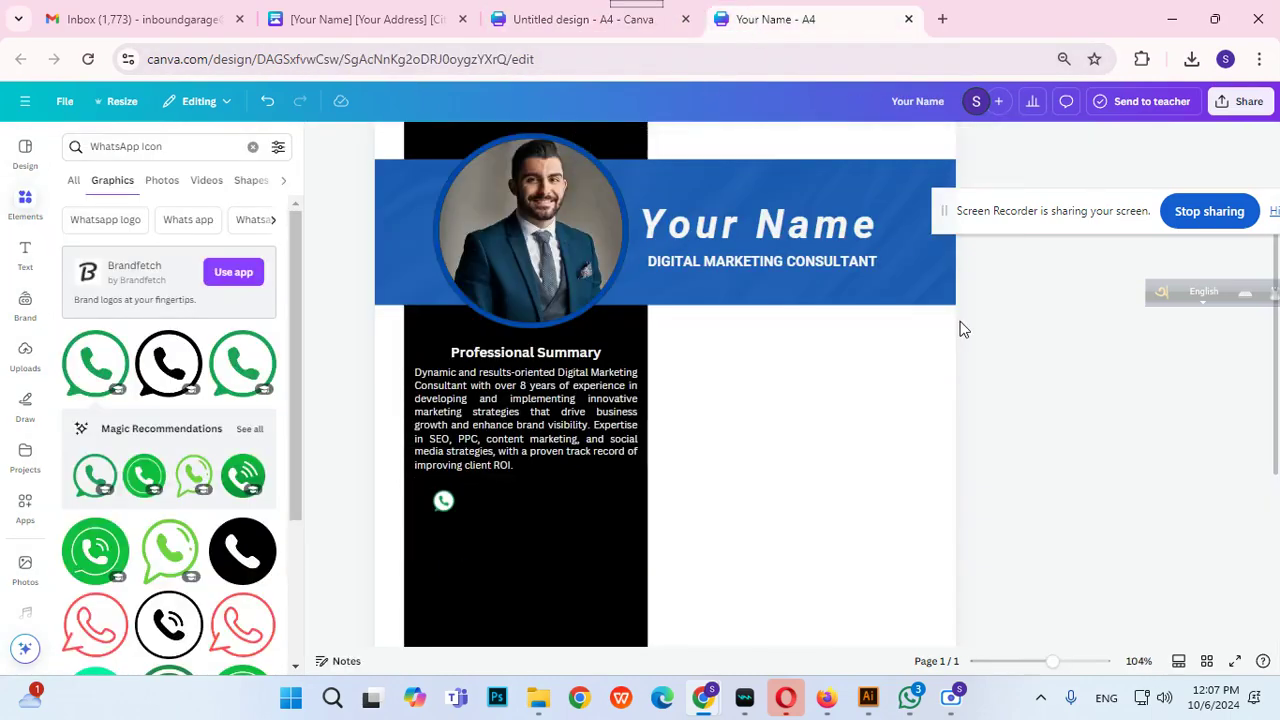
pyautogui.hotkey('ctrl', 'v')
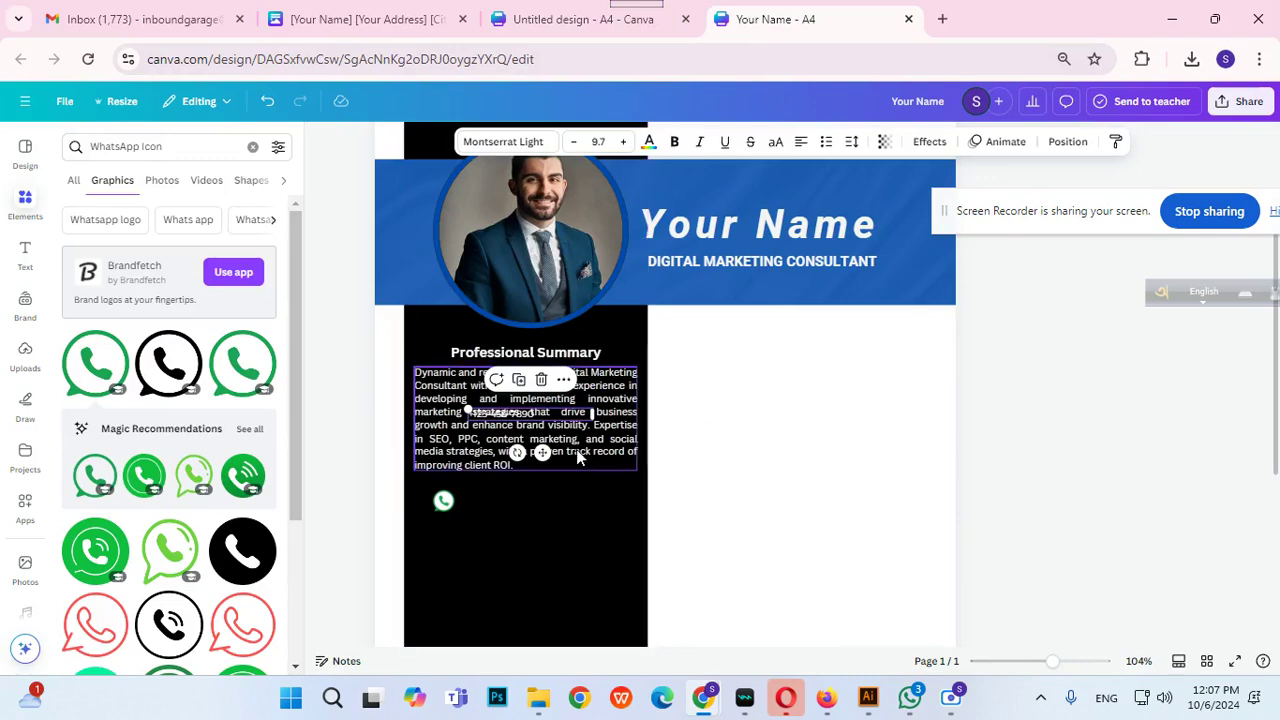
pyautogui.moveTo(542, 453); pyautogui.dragTo(532, 539)
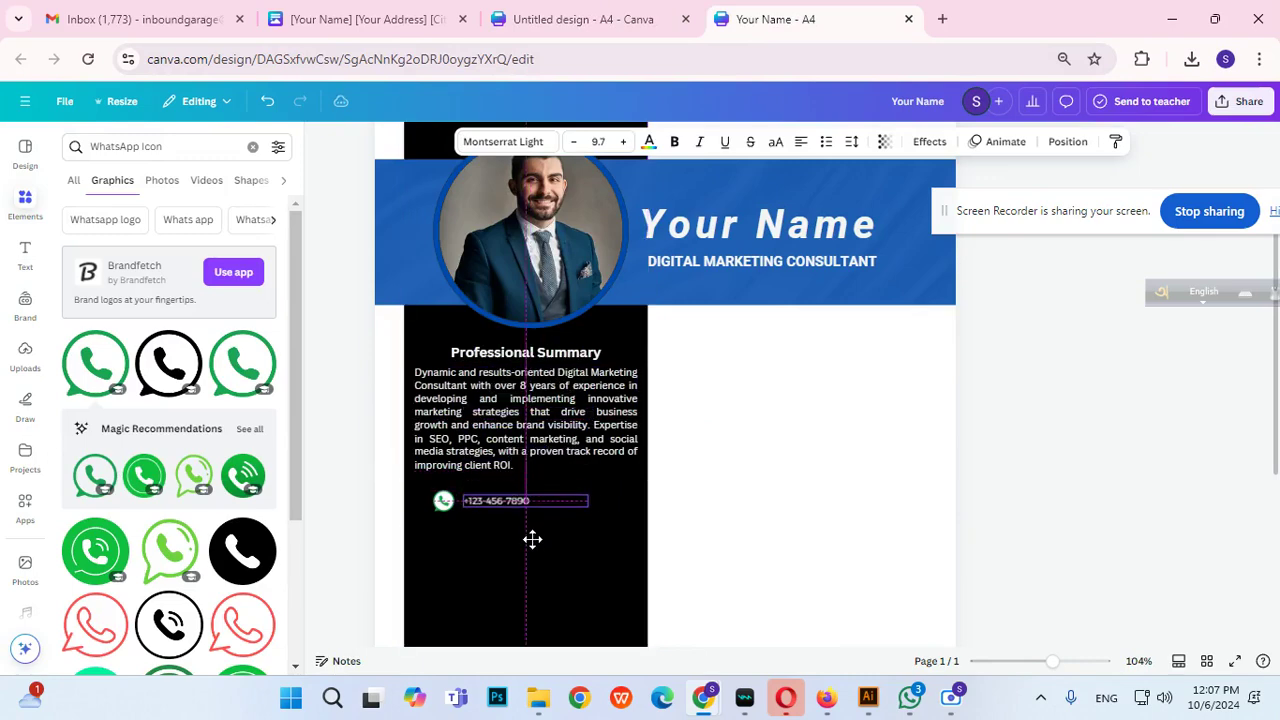
# Set the phone number text to size 10.
pyautogui.click(623, 141)
pyautogui.click(623, 141)
pyautogui.click(594, 142)
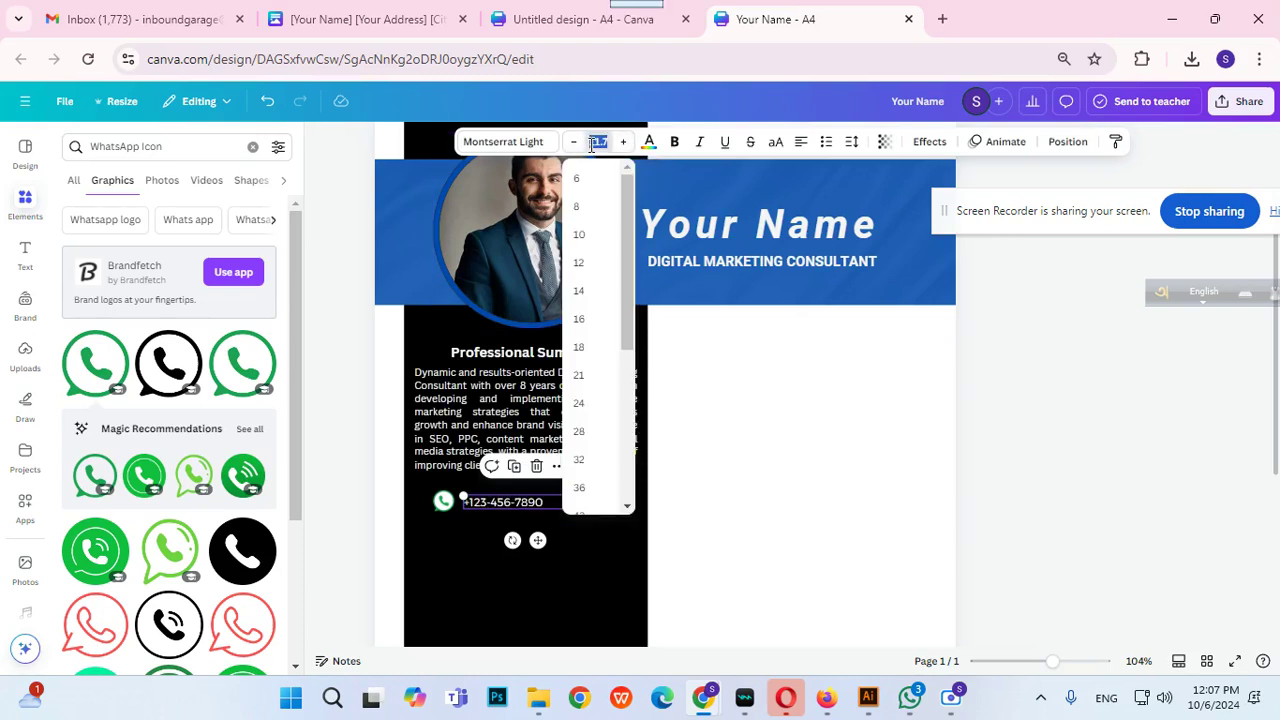
pyautogui.write('10')
pyautogui.press('Return')
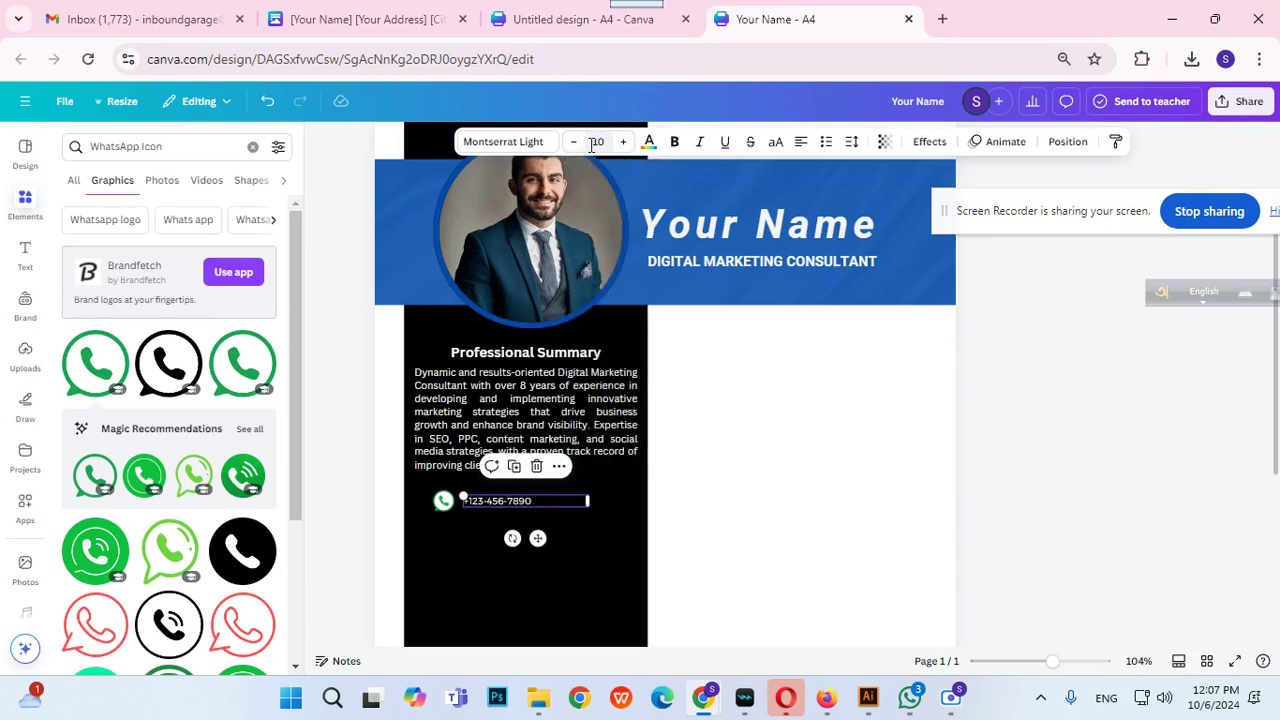
pyautogui.click(940, 405)
# Recolour the green part of the phone icon to the document blue #004aad and keep the phone number aligned beside it.
pyautogui.click(445, 500)
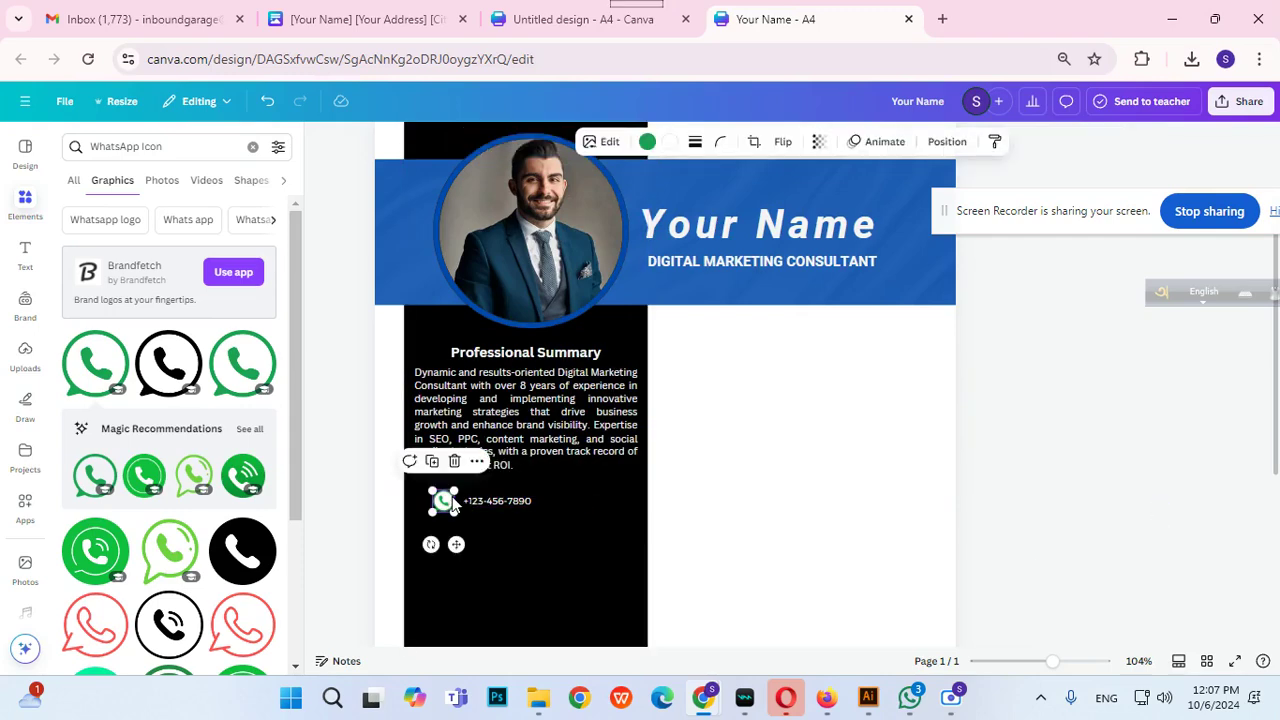
pyautogui.click(647, 141)
pyautogui.click(150, 252)
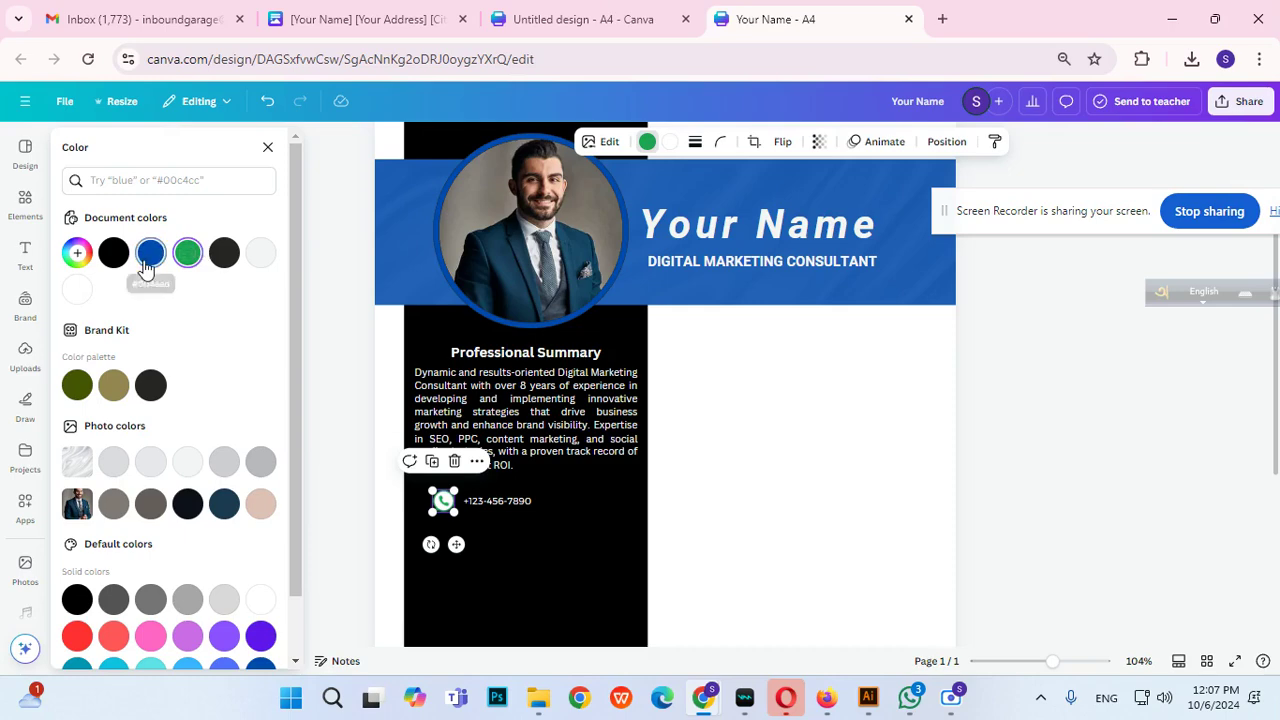
pyautogui.click(889, 490)
pyautogui.click(443, 500)
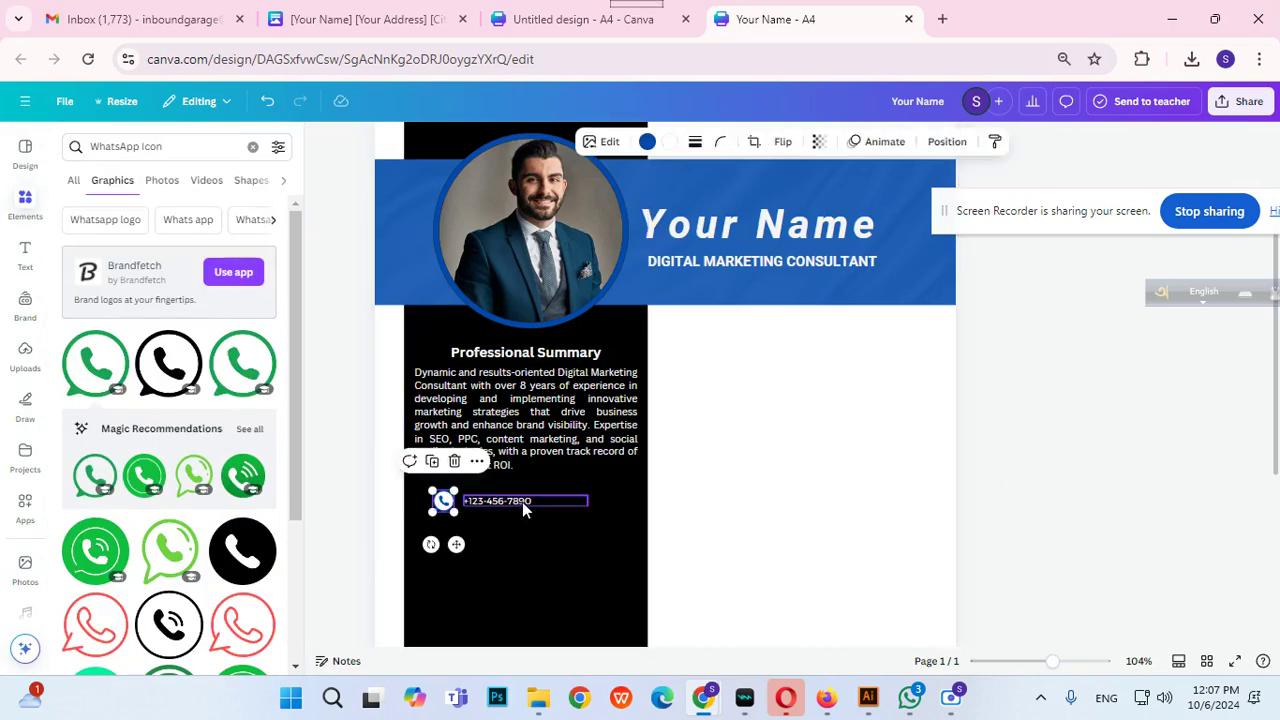
pyautogui.click(522, 502)
pyautogui.moveTo(533, 540); pyautogui.dragTo(545, 537)
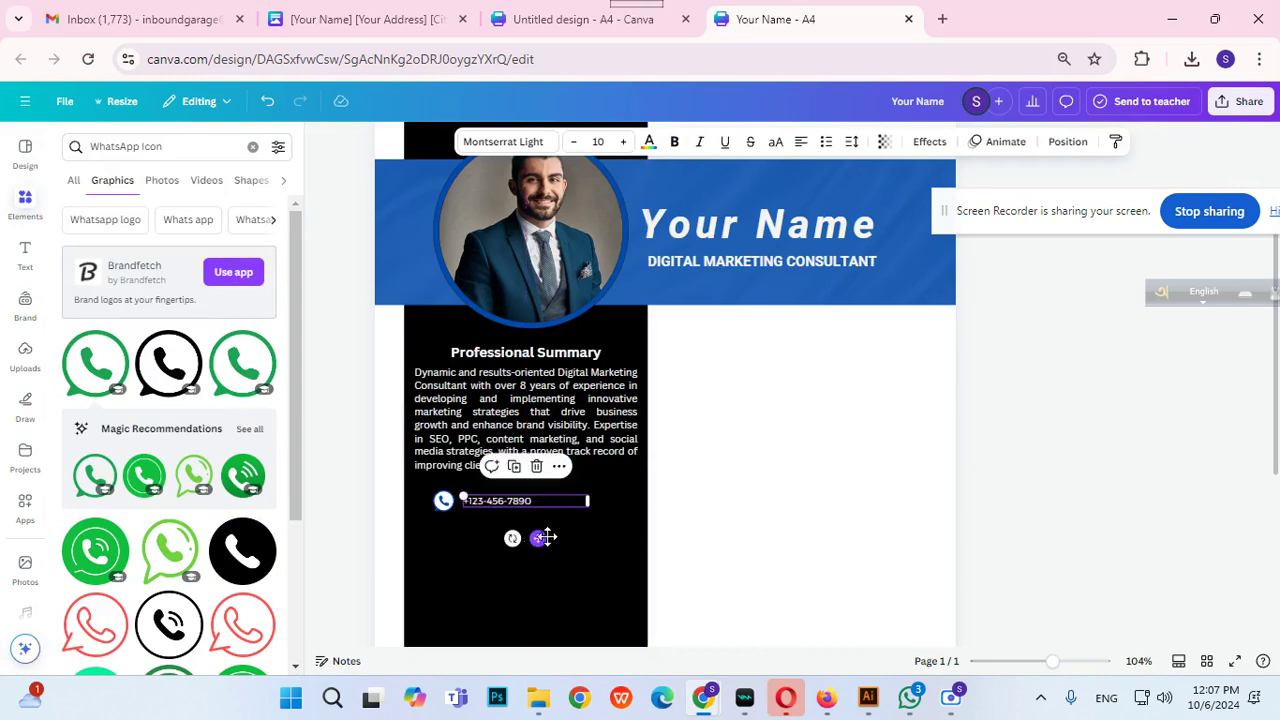
pyautogui.click(1046, 473)
# Search the graphics for "email icon", insert the solid black envelope, shrink it and place it directly below the phone icon.
pyautogui.click(517, 30)
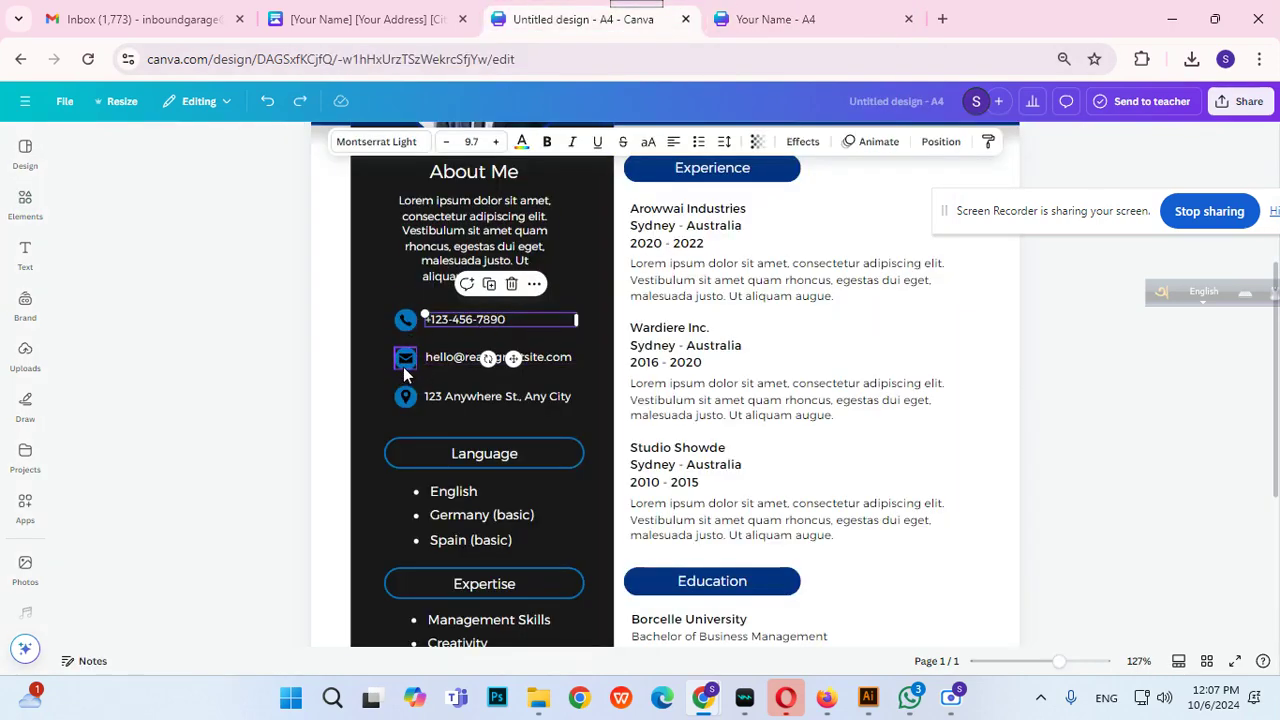
pyautogui.click(752, 16)
pyautogui.click(166, 148)
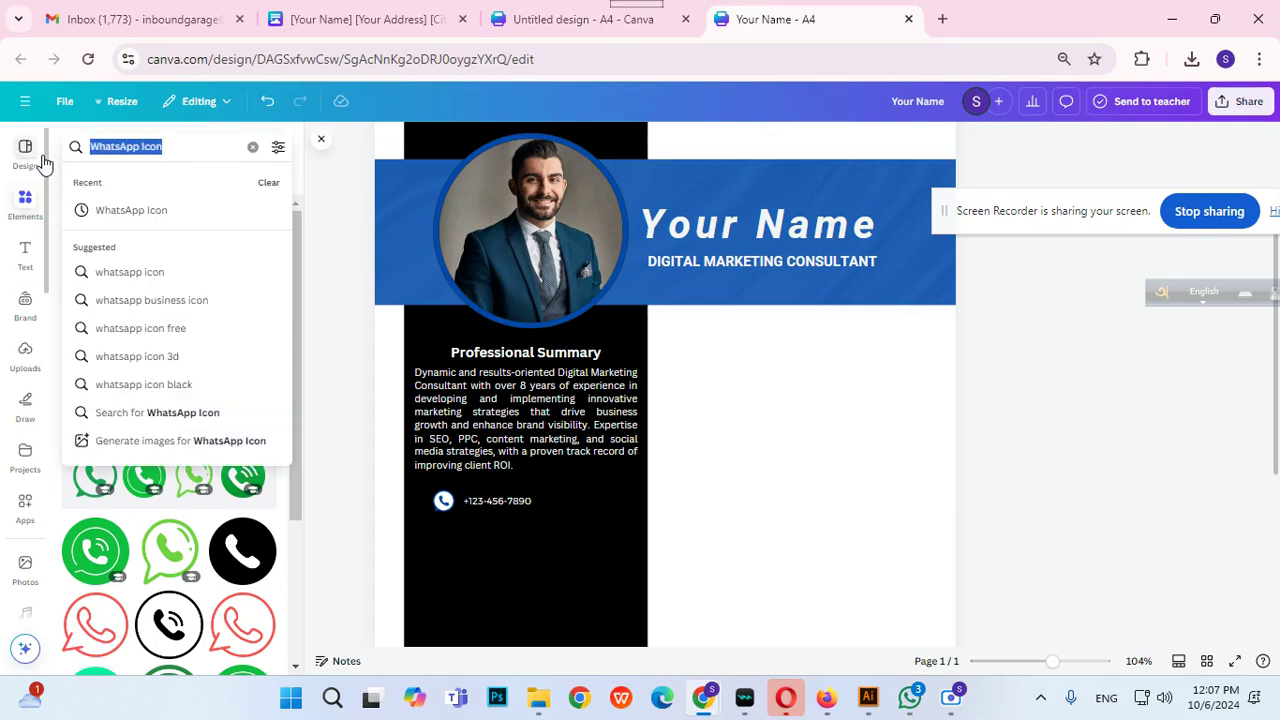
pyautogui.write('email icon')
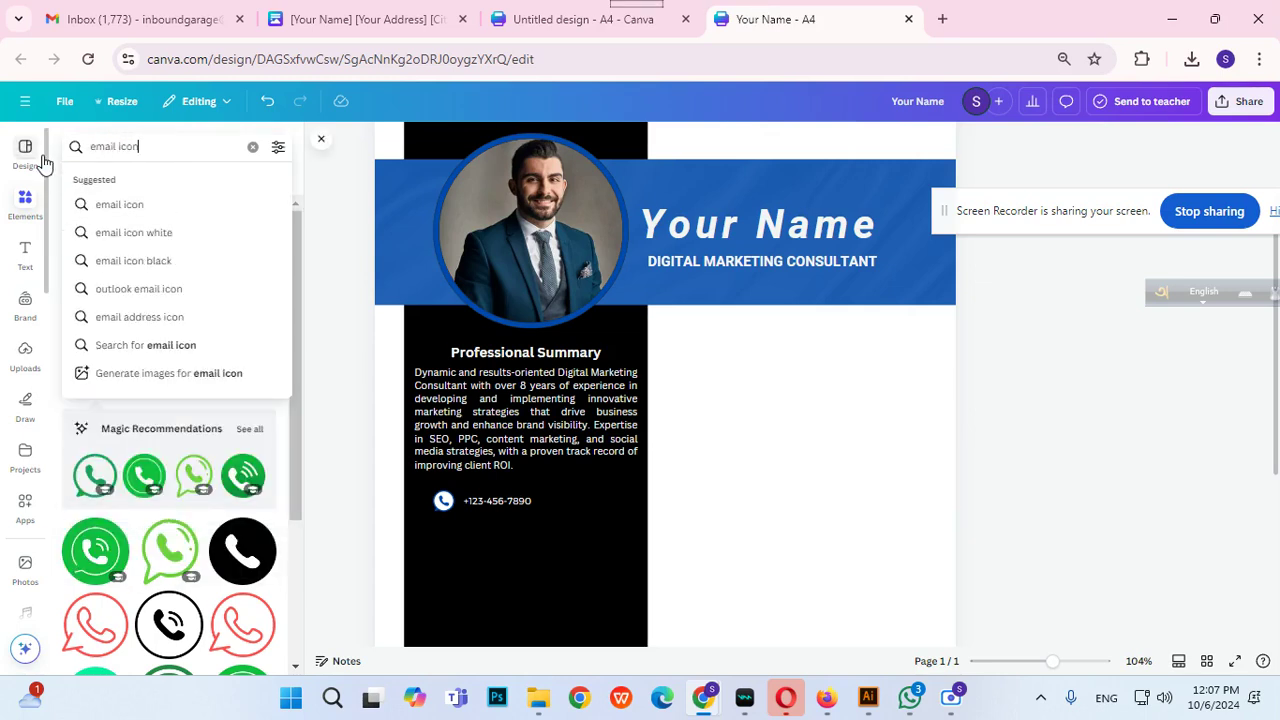
pyautogui.press('Return')
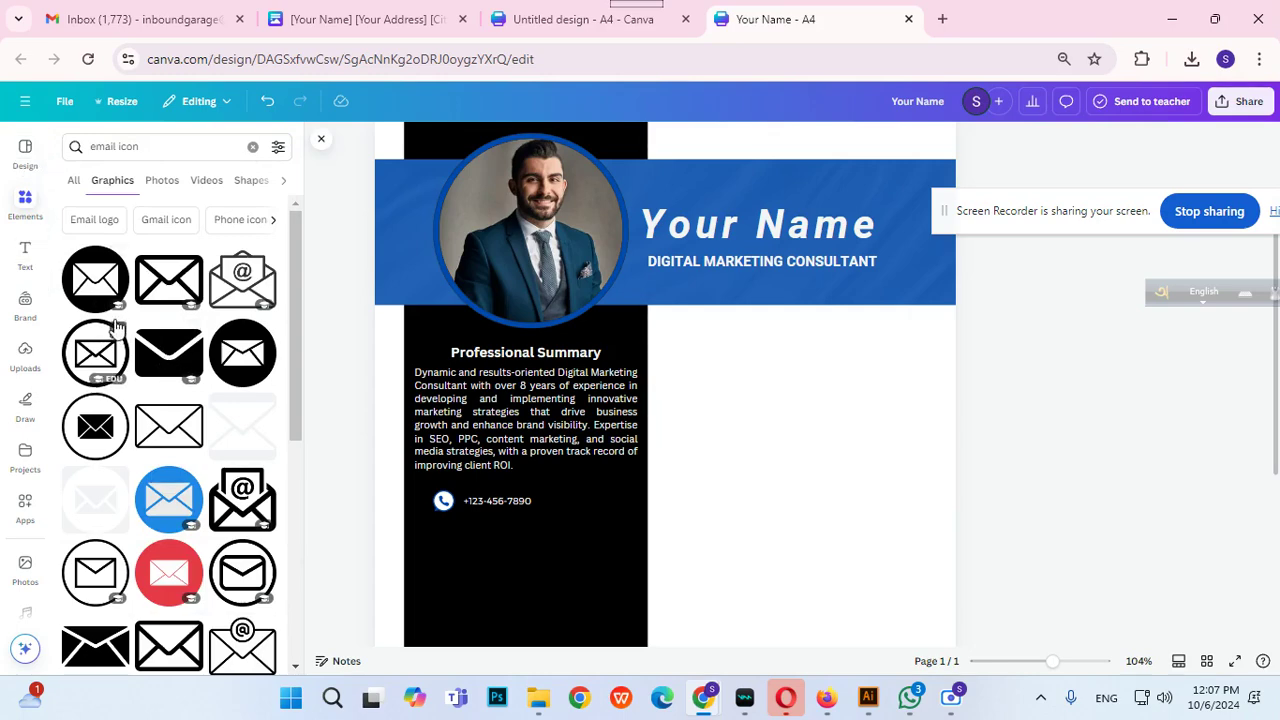
pyautogui.click(168, 352)
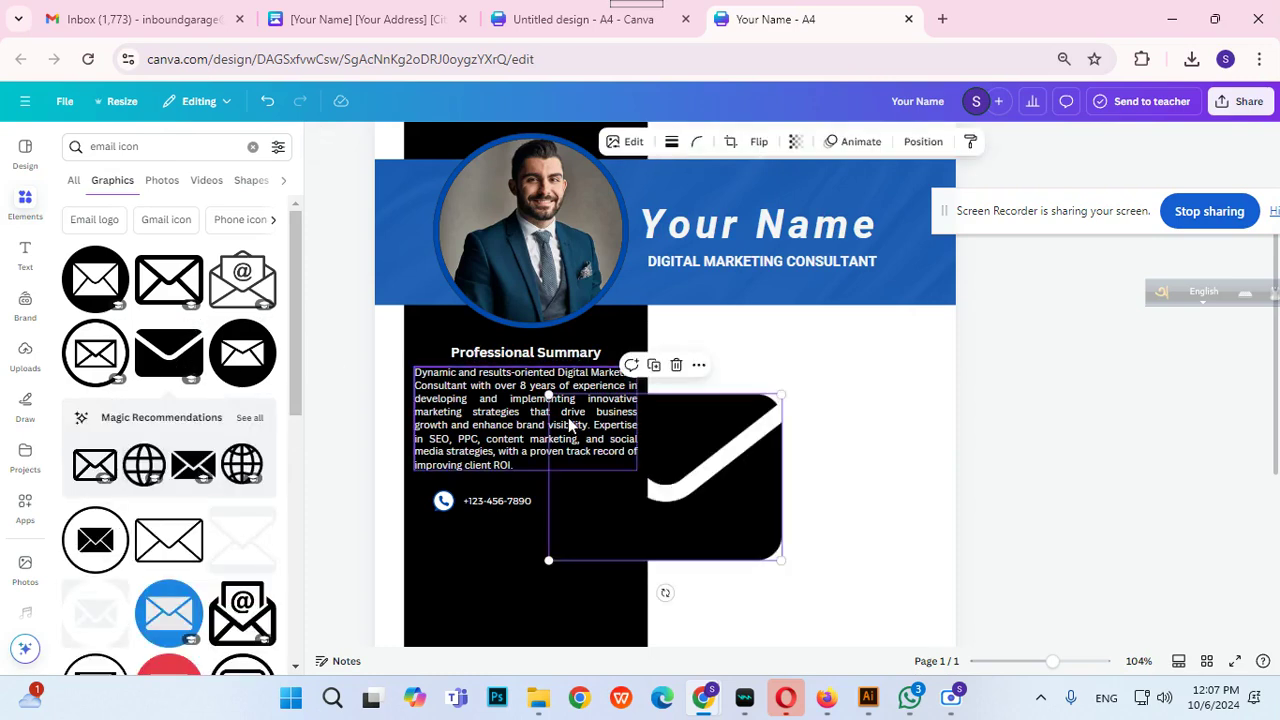
pyautogui.moveTo(549, 393); pyautogui.dragTo(454, 542)
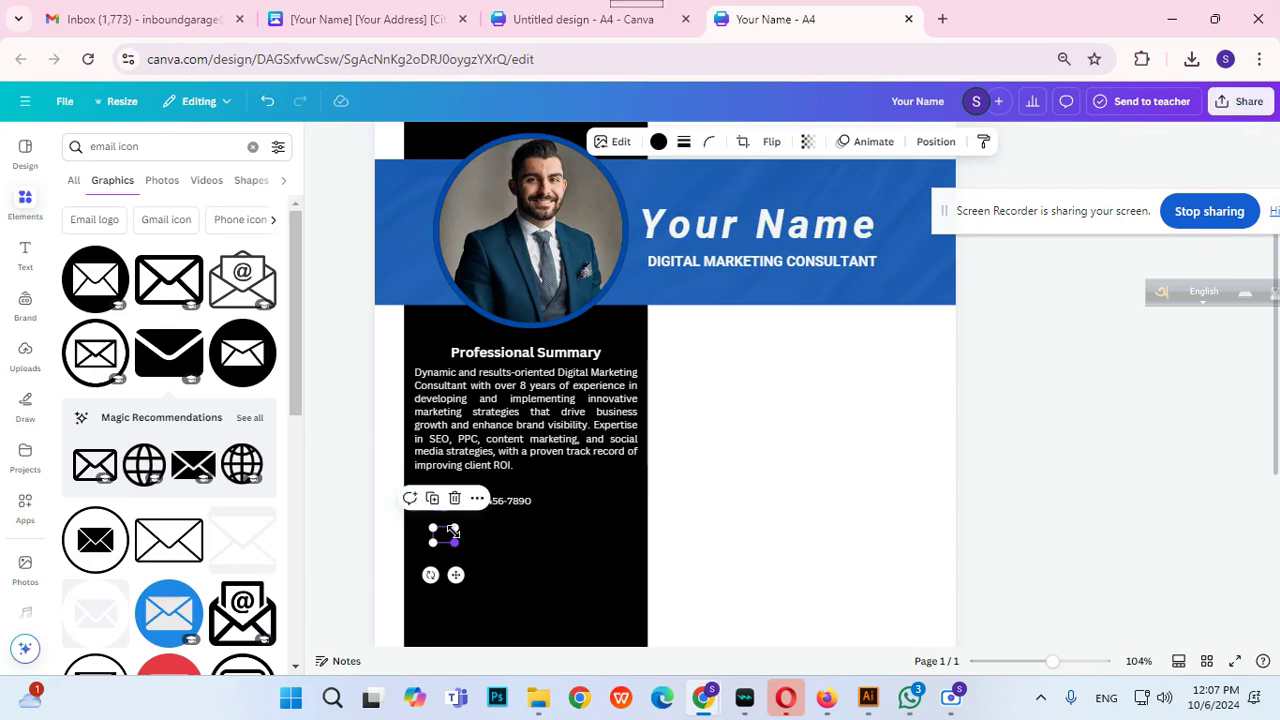
# Recolour the envelope icon to the document blue #004aad and fine-tune its position below the phone icon.
pyautogui.click(658, 141)
pyautogui.click(151, 252)
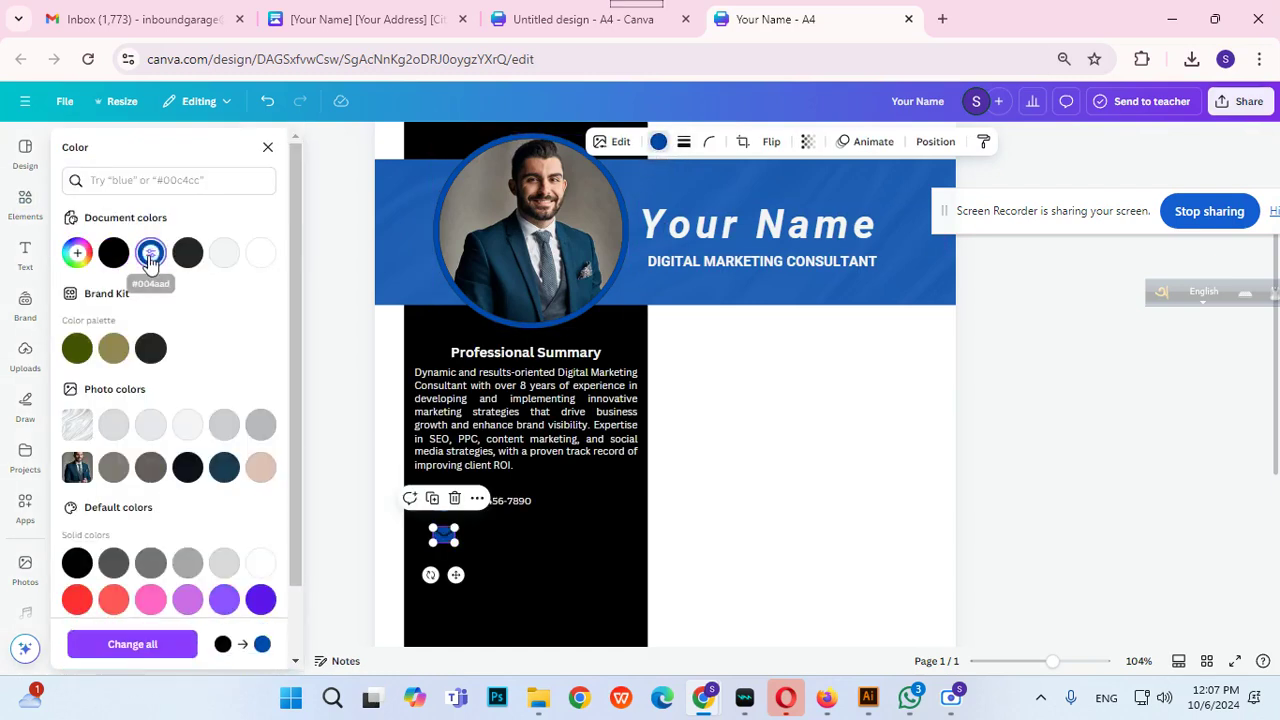
pyautogui.click(753, 457)
pyautogui.click(443, 535)
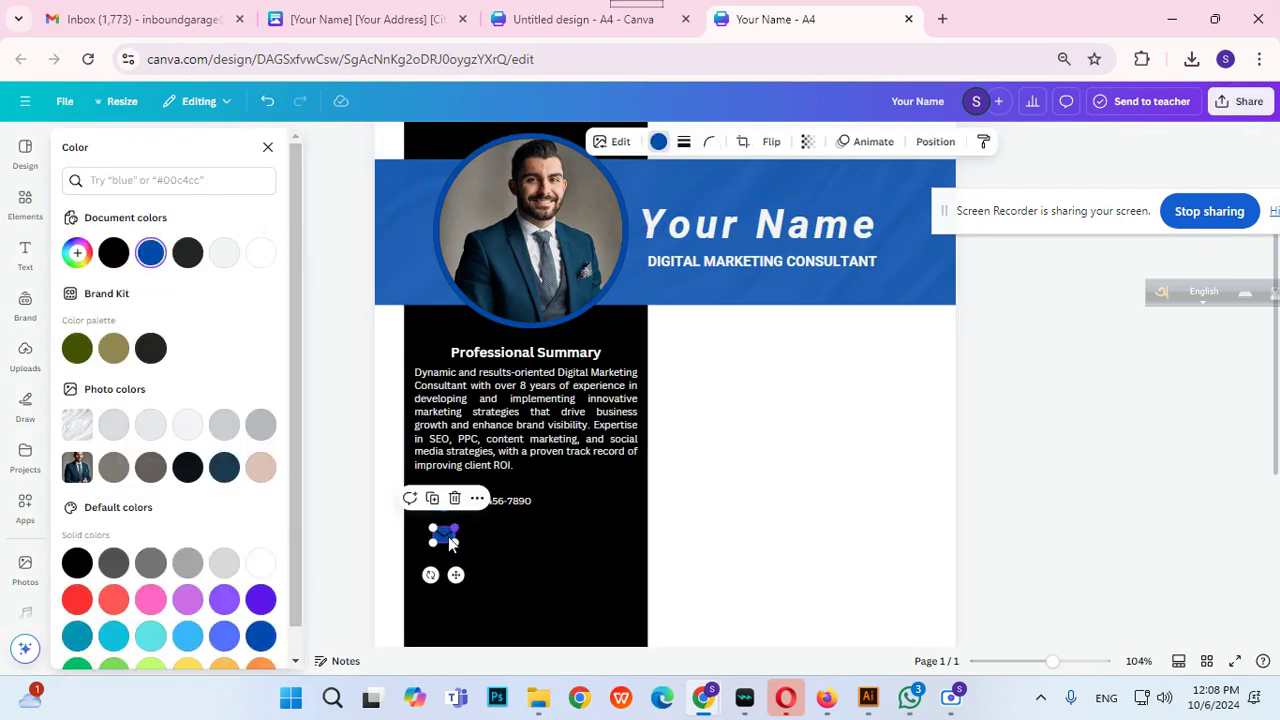
pyautogui.moveTo(456, 571)
pyautogui.mouseDown()
pyautogui.moveTo(454, 560)
pyautogui.moveTo(456, 572)
pyautogui.mouseUp()
# Copy the e-mail address text from the reference design, paste it into the resume design and place it beside the envelope icon.
pyautogui.click(517, 18)
pyautogui.click(524, 362)
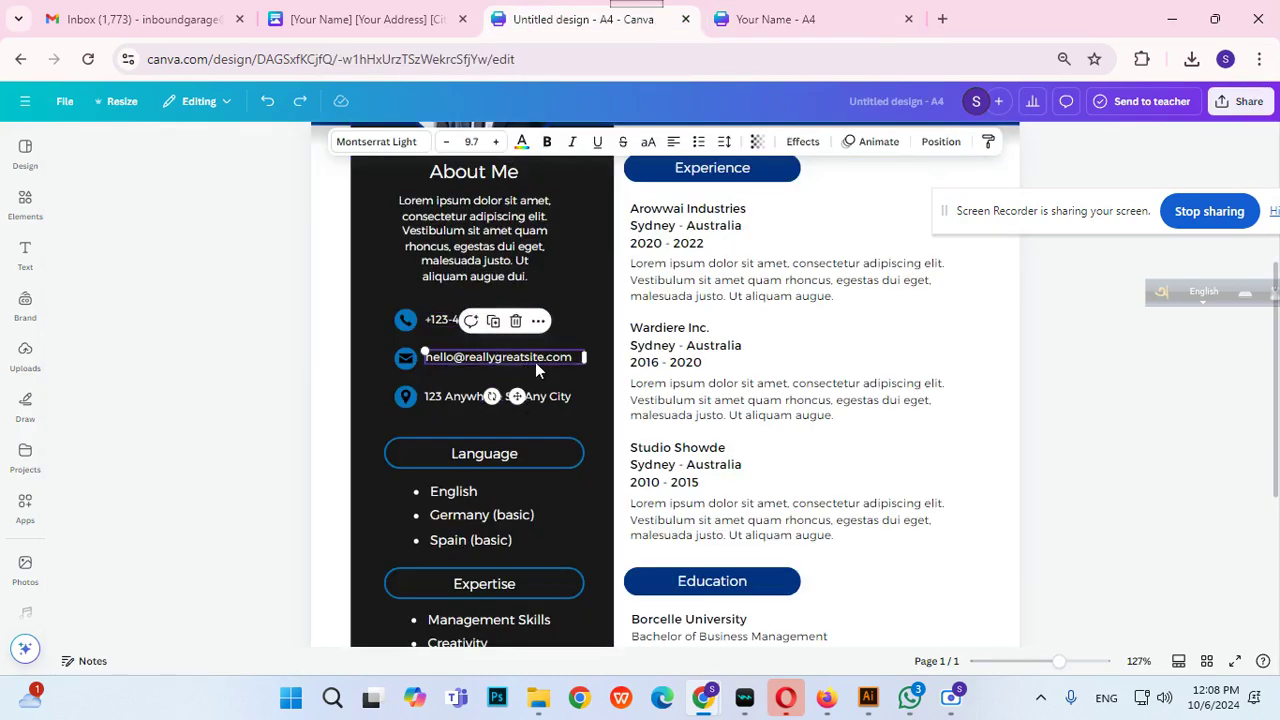
pyautogui.click(787, 32)
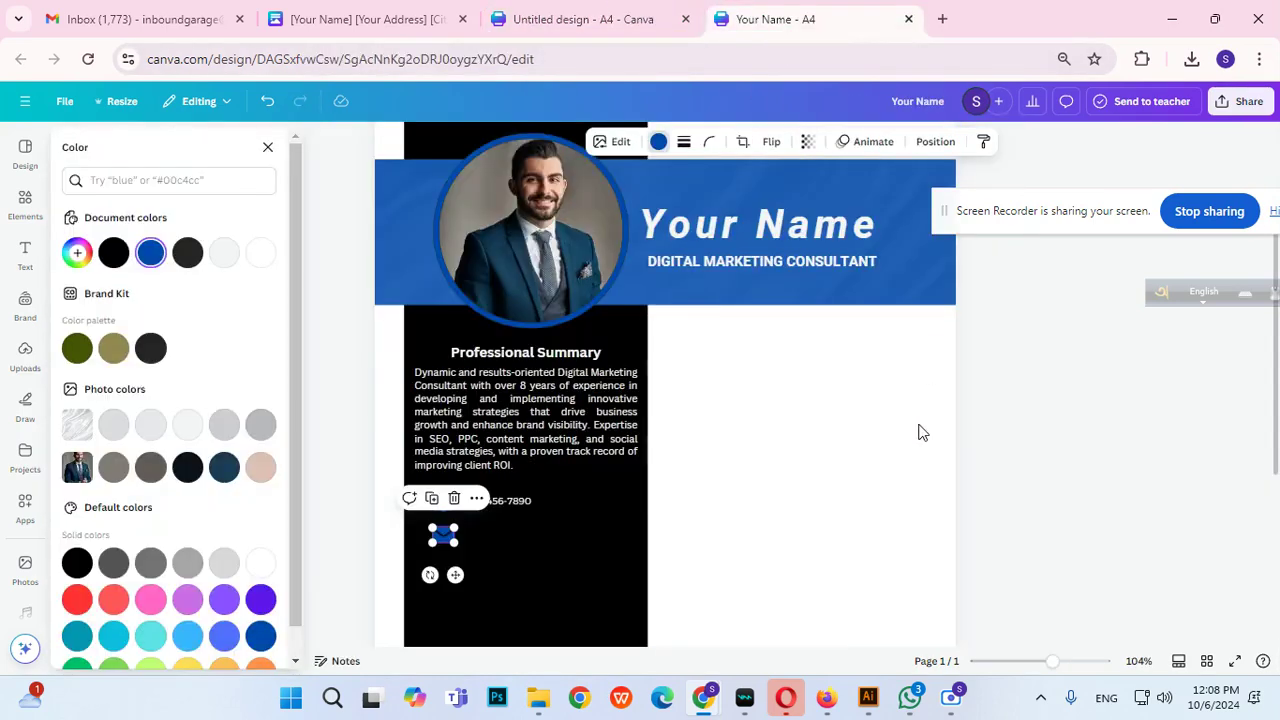
pyautogui.click(1011, 420)
pyautogui.hotkey('ctrl', 'v')
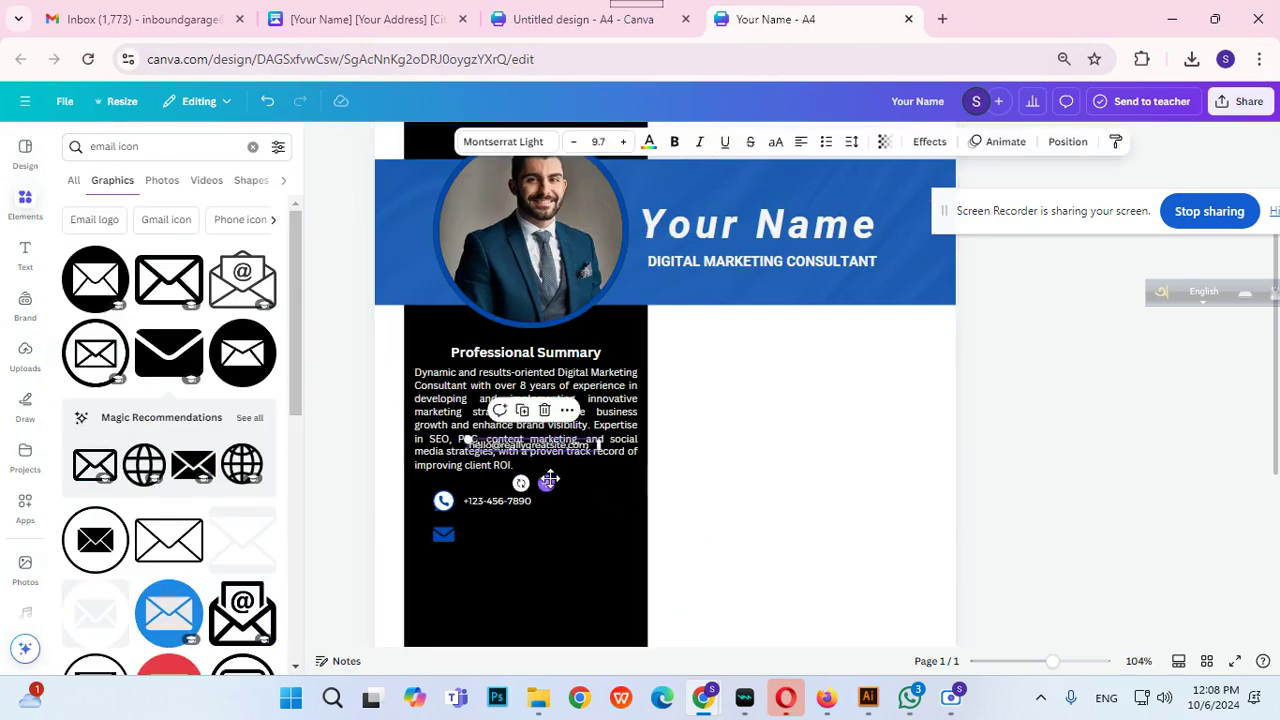
pyautogui.moveTo(546, 483); pyautogui.dragTo(544, 571)
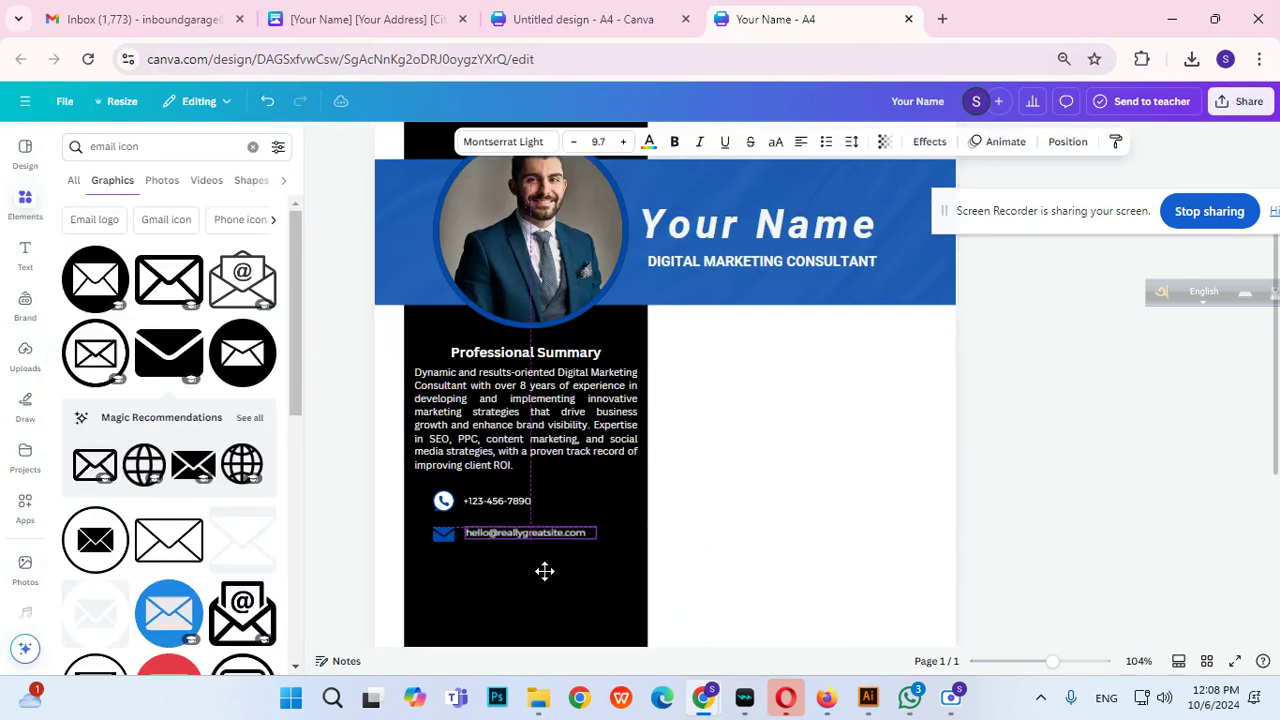
pyautogui.click(995, 474)
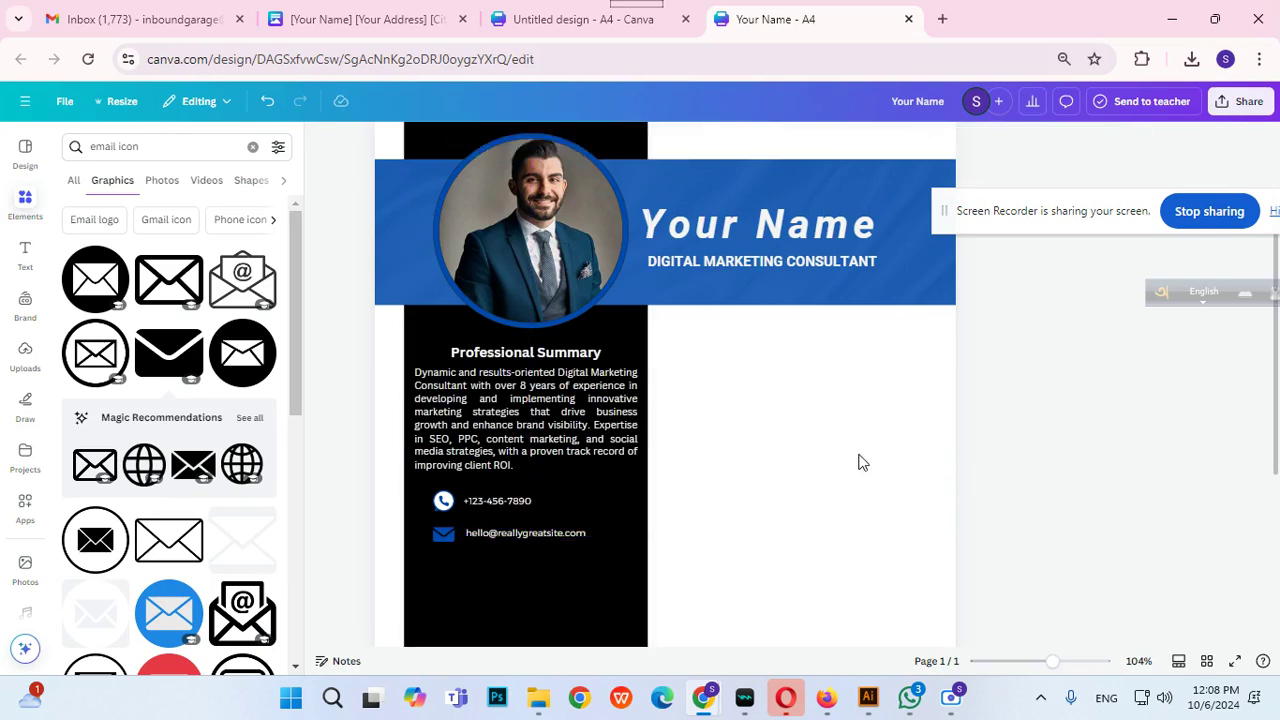
# Nudge the e-mail address text slightly left and down to line it up with the envelope icon.
pyautogui.click(568, 542)
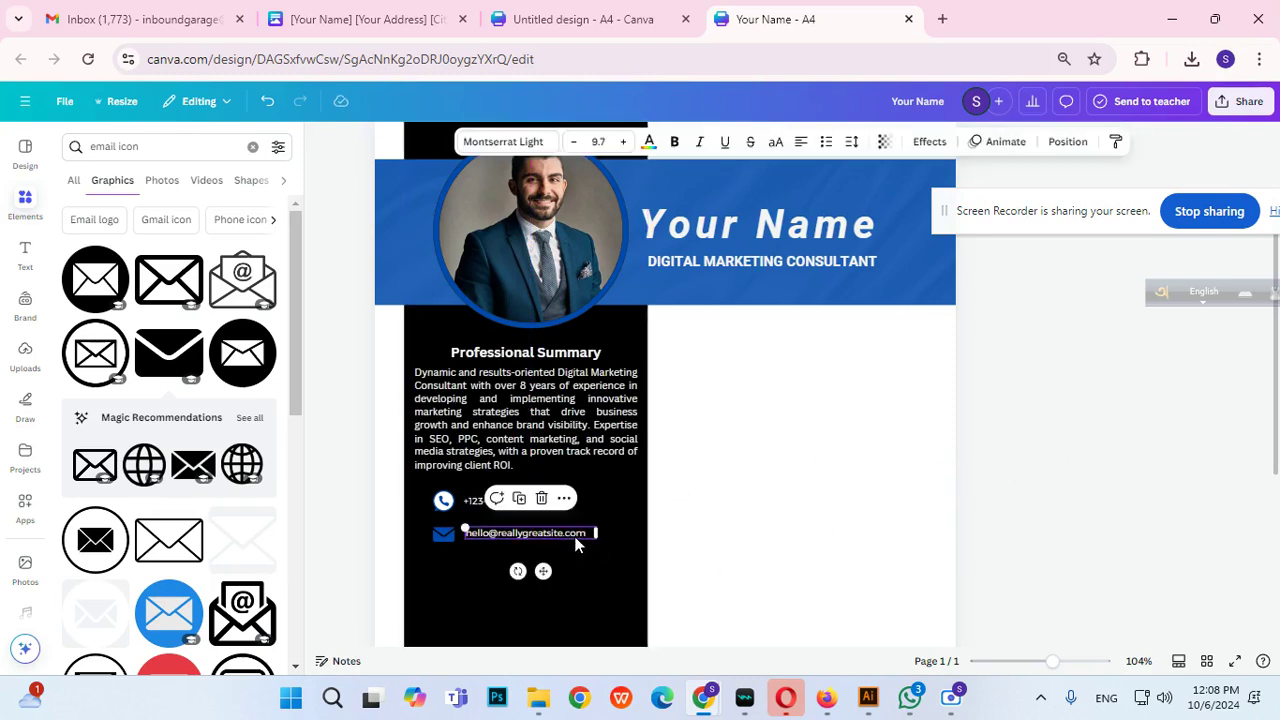
pyautogui.press('Left')
pyautogui.press('Left')
pyautogui.press('Right')
pyautogui.press('Right')
pyautogui.press('Right')
pyautogui.press('Right')
pyautogui.press('Down')
pyautogui.press('Down')
pyautogui.press('Escape')
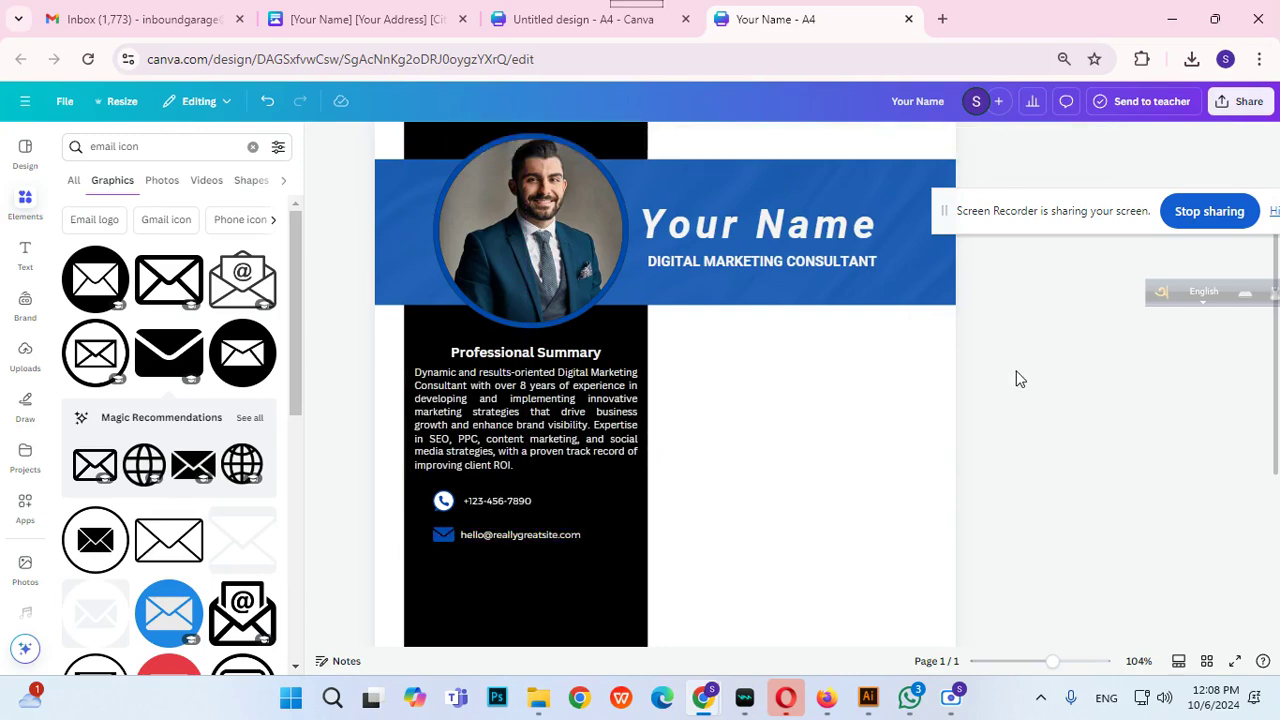
# Copy the location icon and address text from the reference design and paste them into the resume design directly below the e-mail row.
pyautogui.click(580, 19)
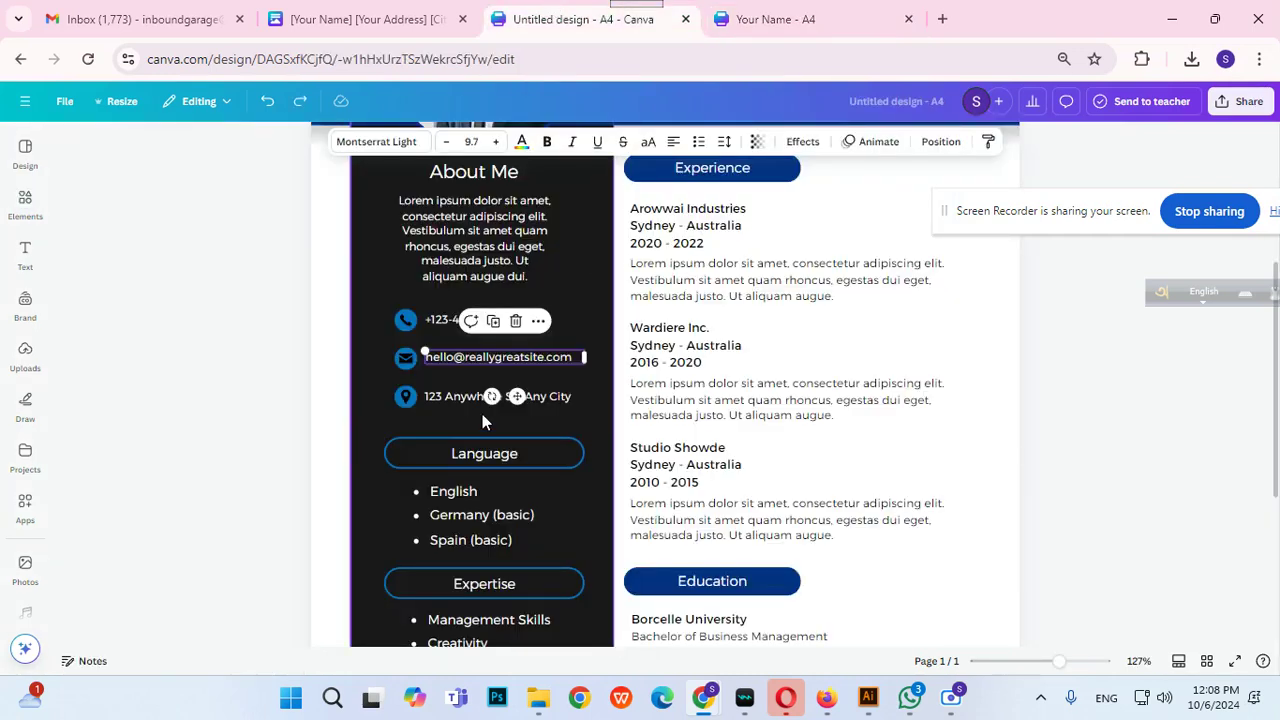
pyautogui.keyDown('shift'); pyautogui.click(408, 398); pyautogui.keyUp('shift')
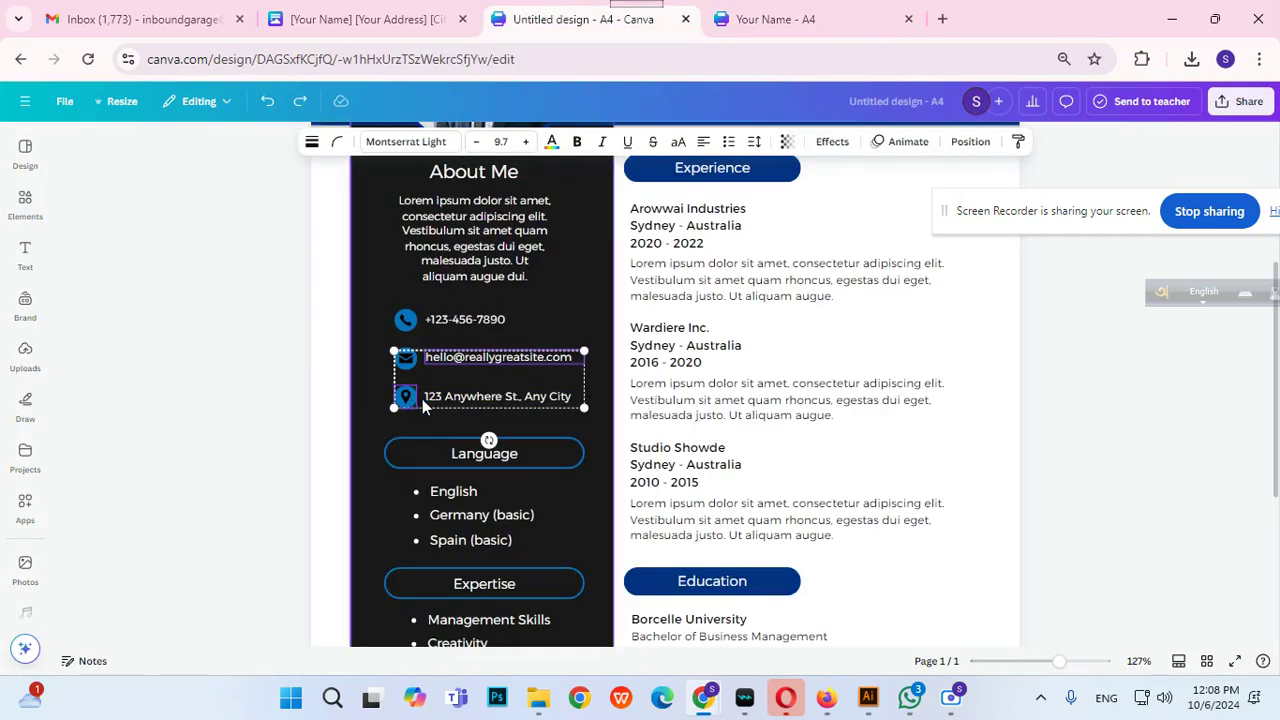
pyautogui.click(1103, 334)
pyautogui.click(517, 395)
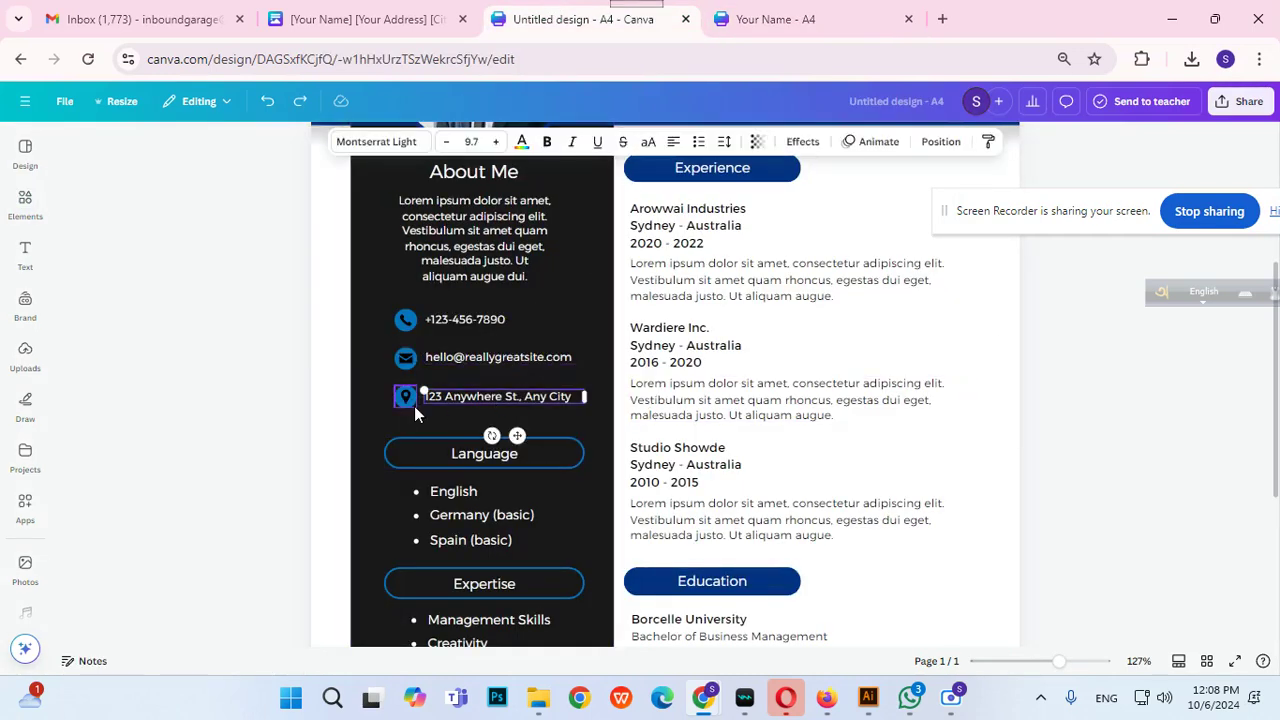
pyautogui.keyDown('shift'); pyautogui.click(414, 406); pyautogui.keyUp('shift')
pyautogui.click(775, 22)
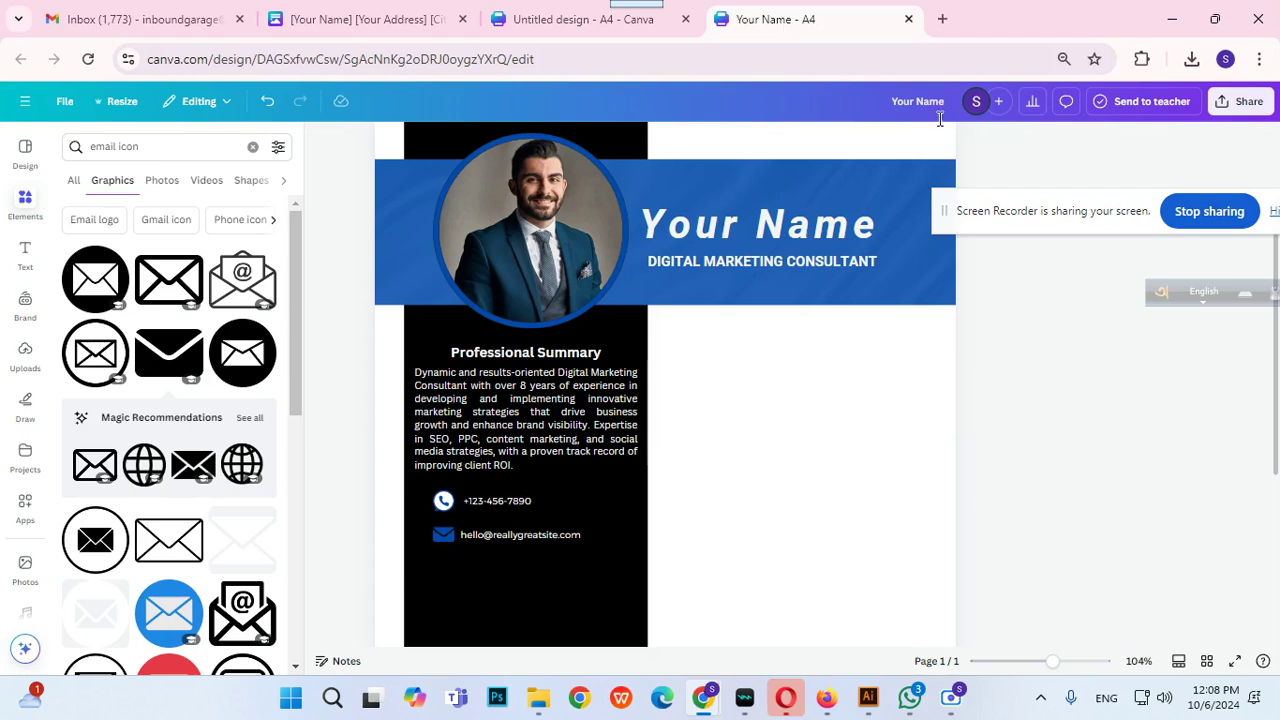
pyautogui.scroll(-3, 1080, 388)
pyautogui.hotkey('ctrl', 'v')
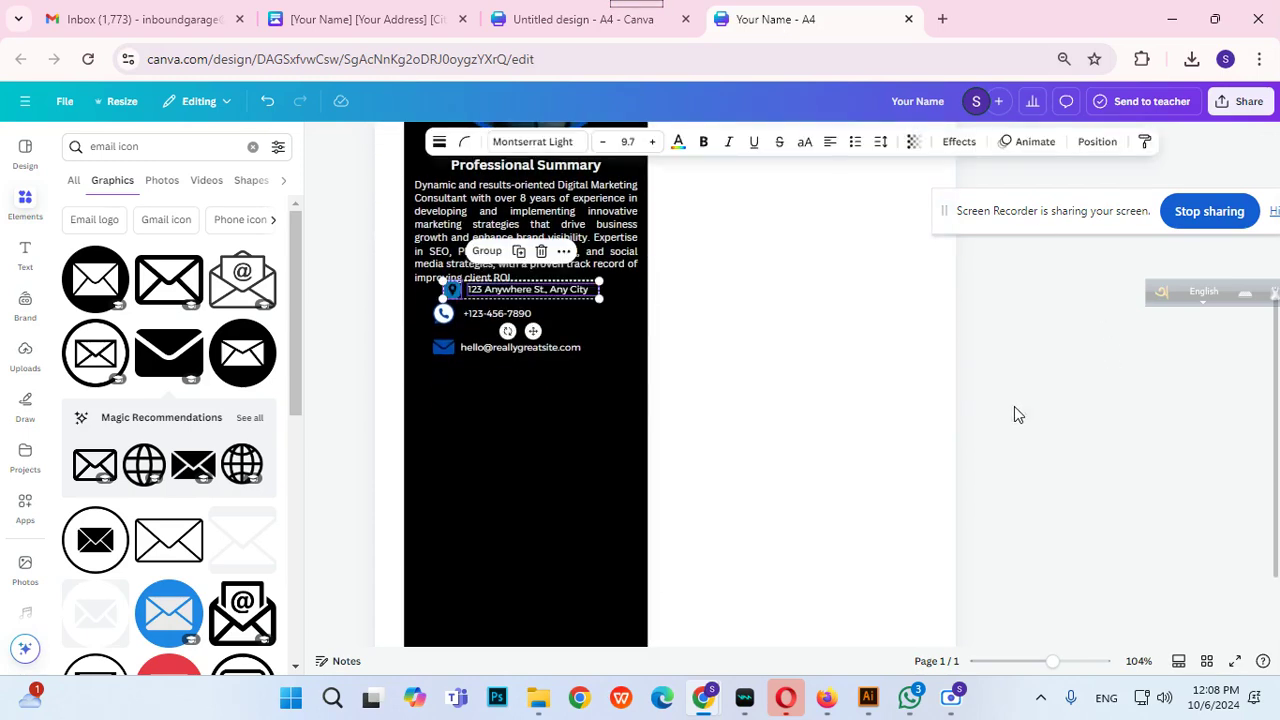
pyautogui.moveTo(533, 331); pyautogui.dragTo(527, 418)
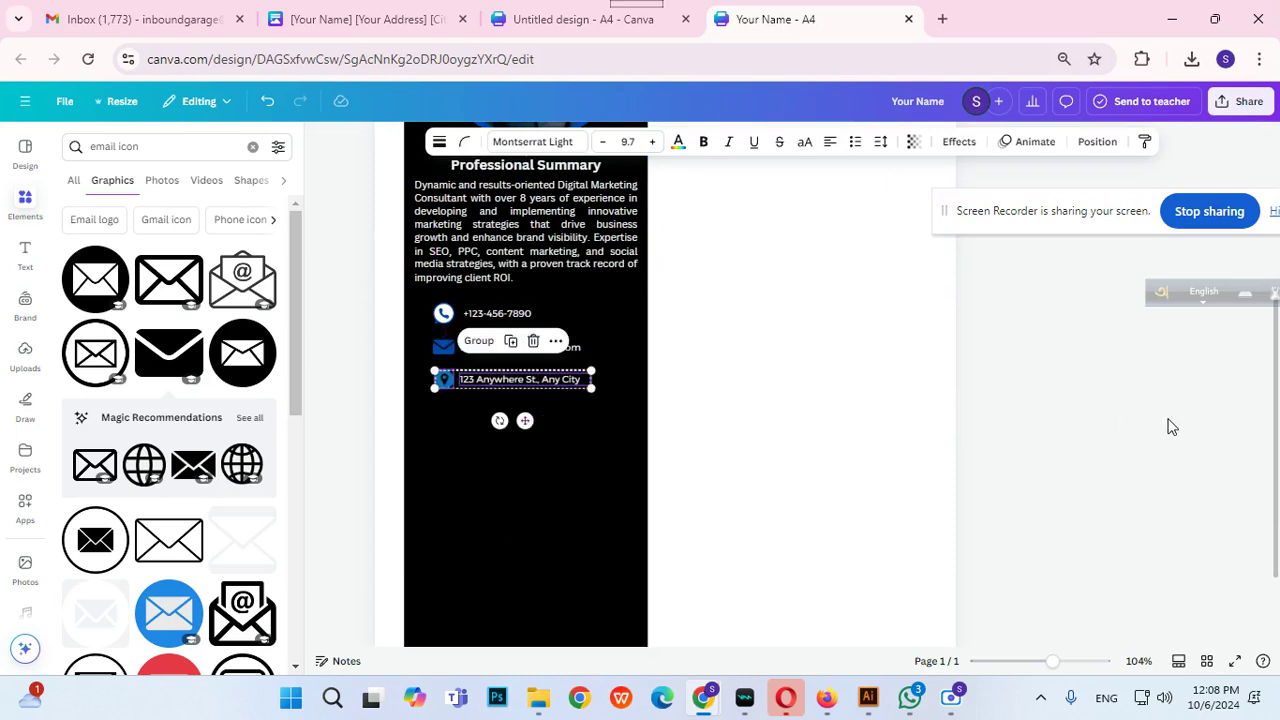
pyautogui.click(1170, 425)
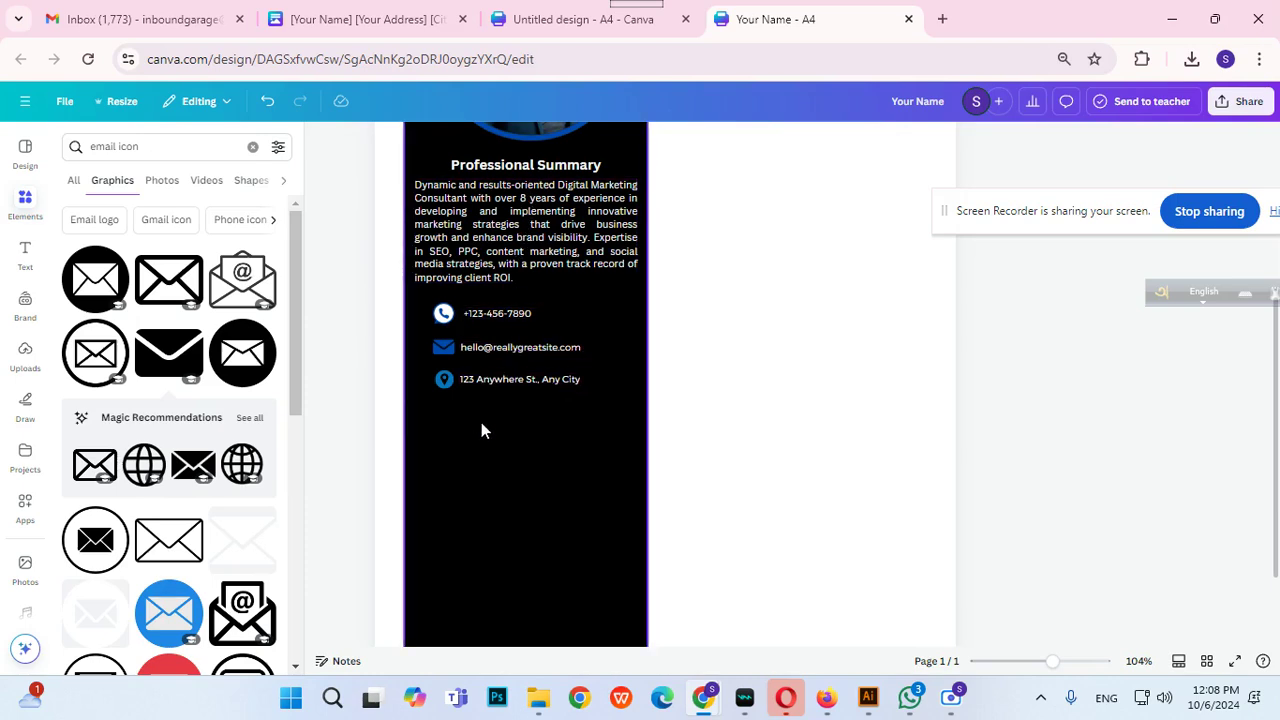
# Check the Language heading in the reference design and search the elements for "shapes" in the resume design.
pyautogui.click(614, 24)
pyautogui.scroll(-3, 666, 337)
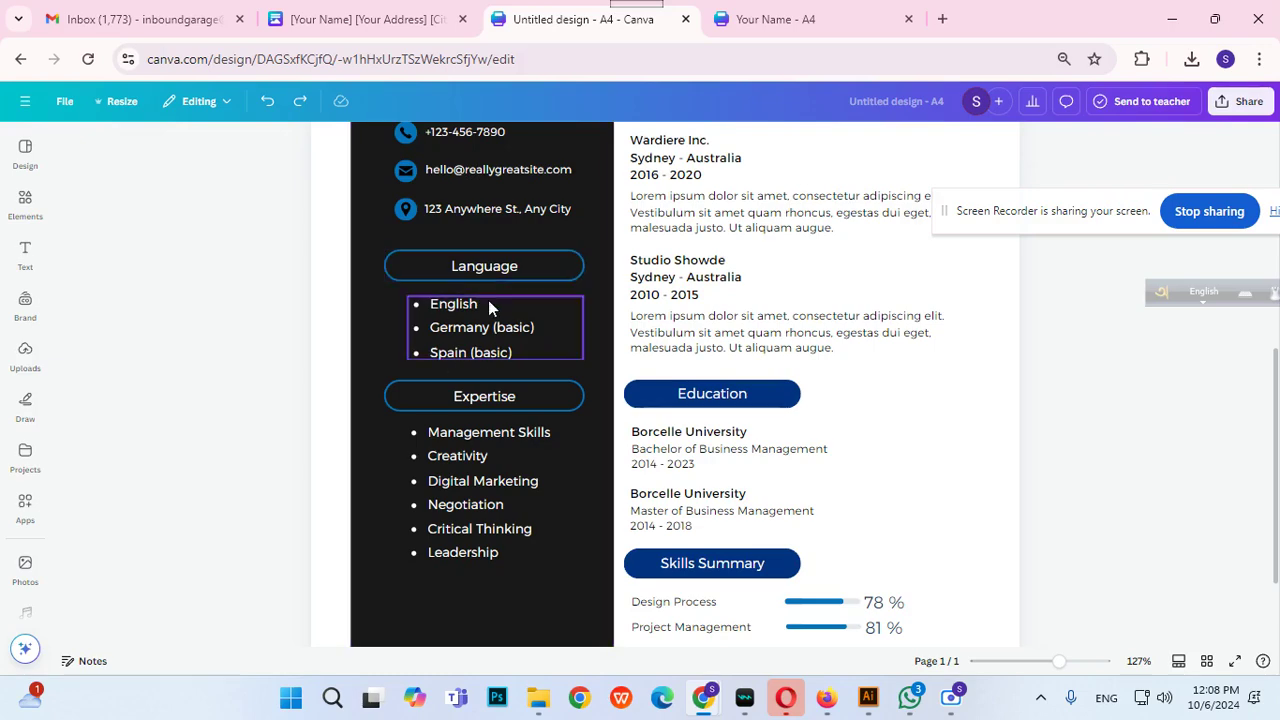
pyautogui.click(774, 18)
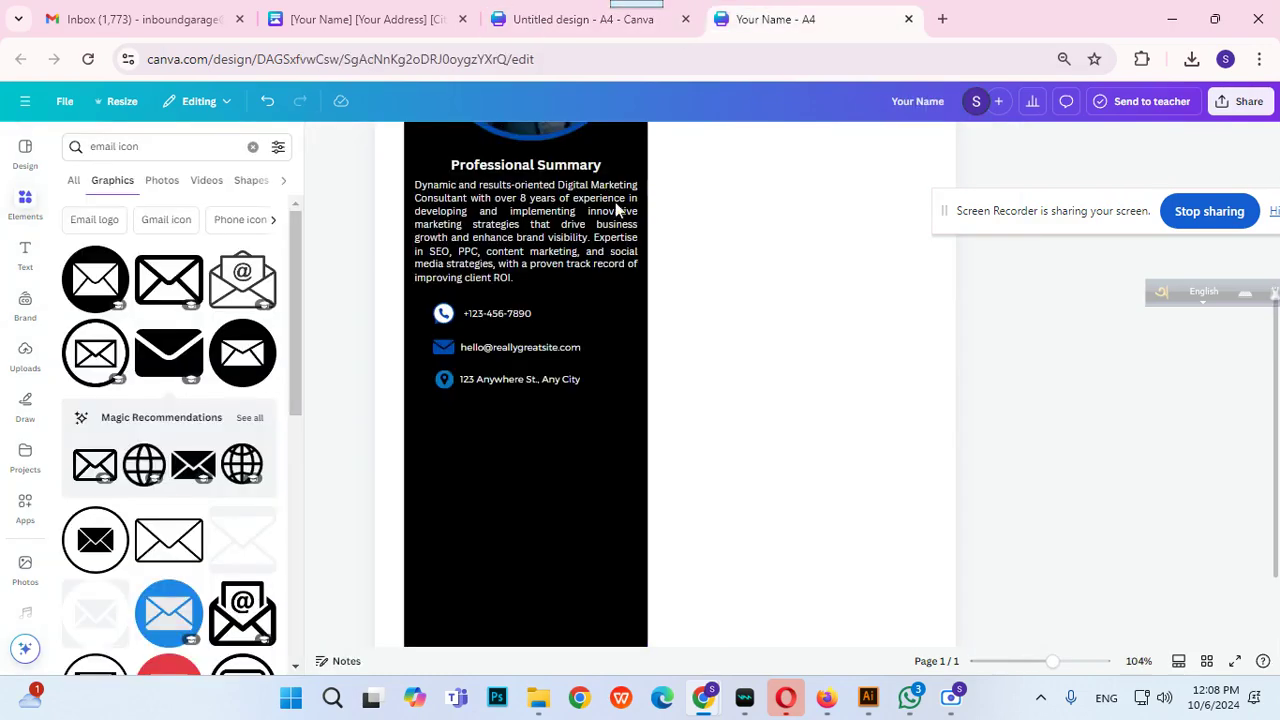
pyautogui.click(25, 200)
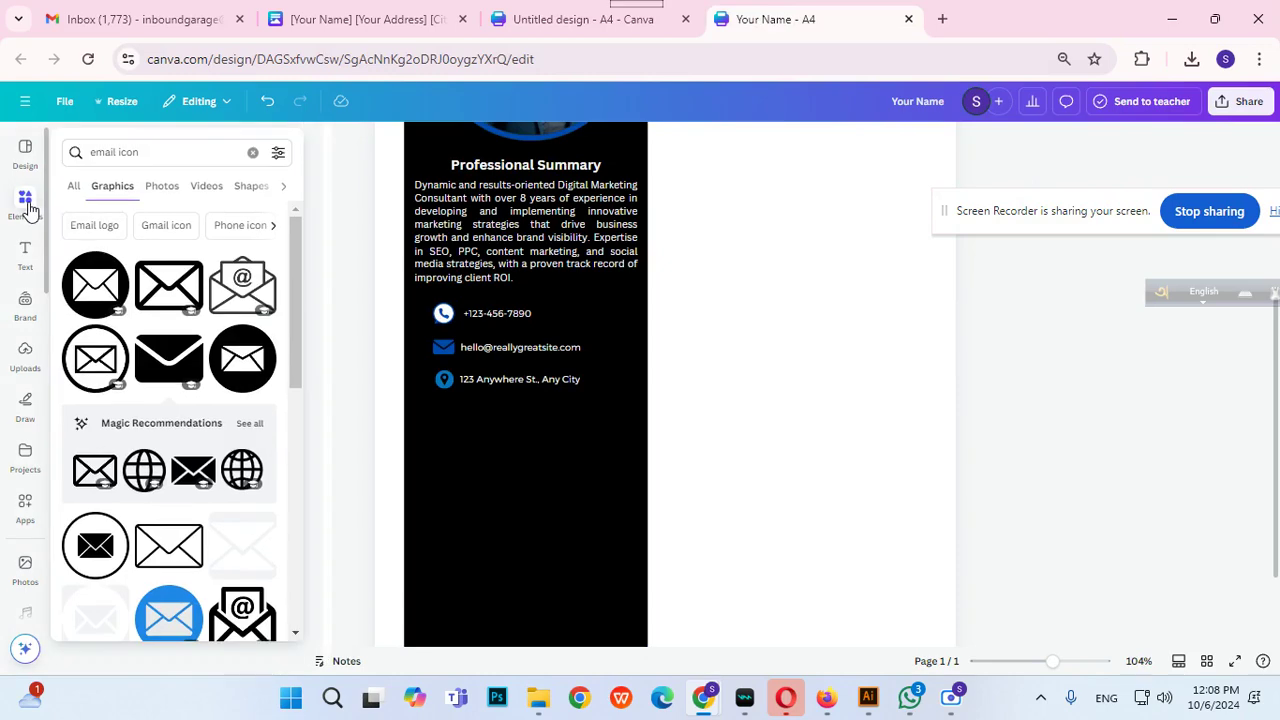
pyautogui.click(166, 149)
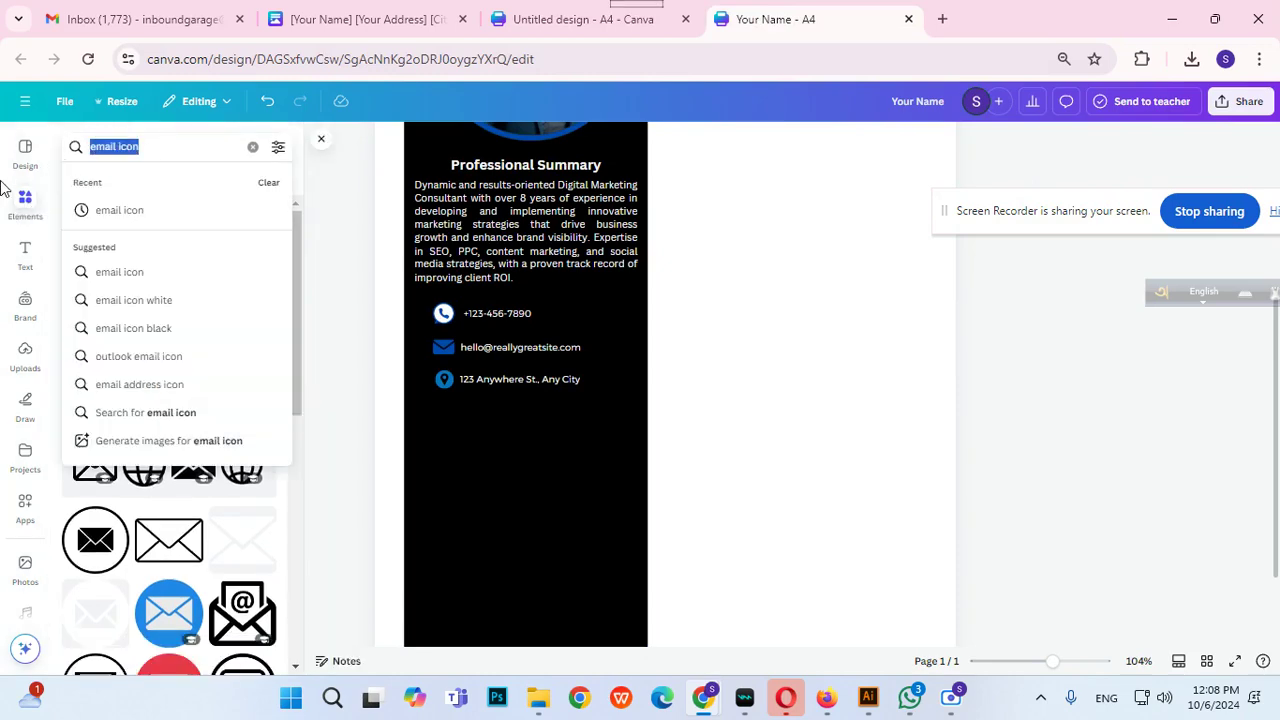
pyautogui.write('shapes')
pyautogui.press('Return')
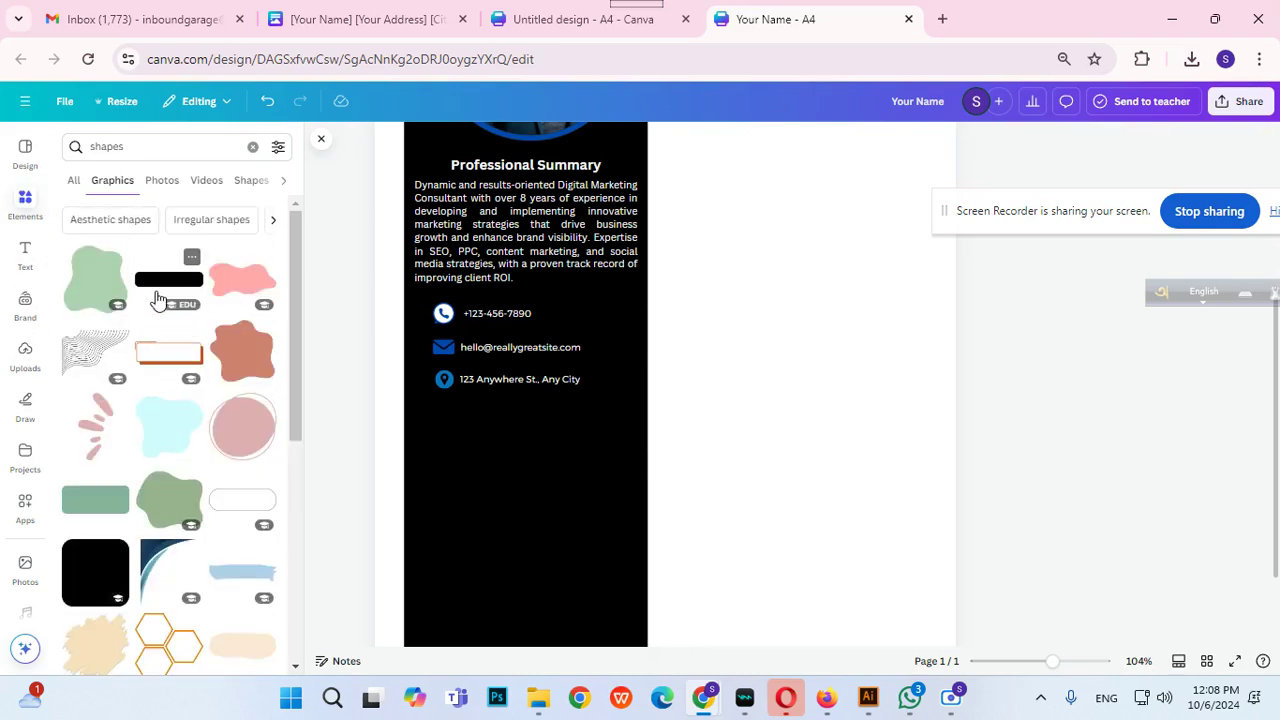
pyautogui.click(157, 293)
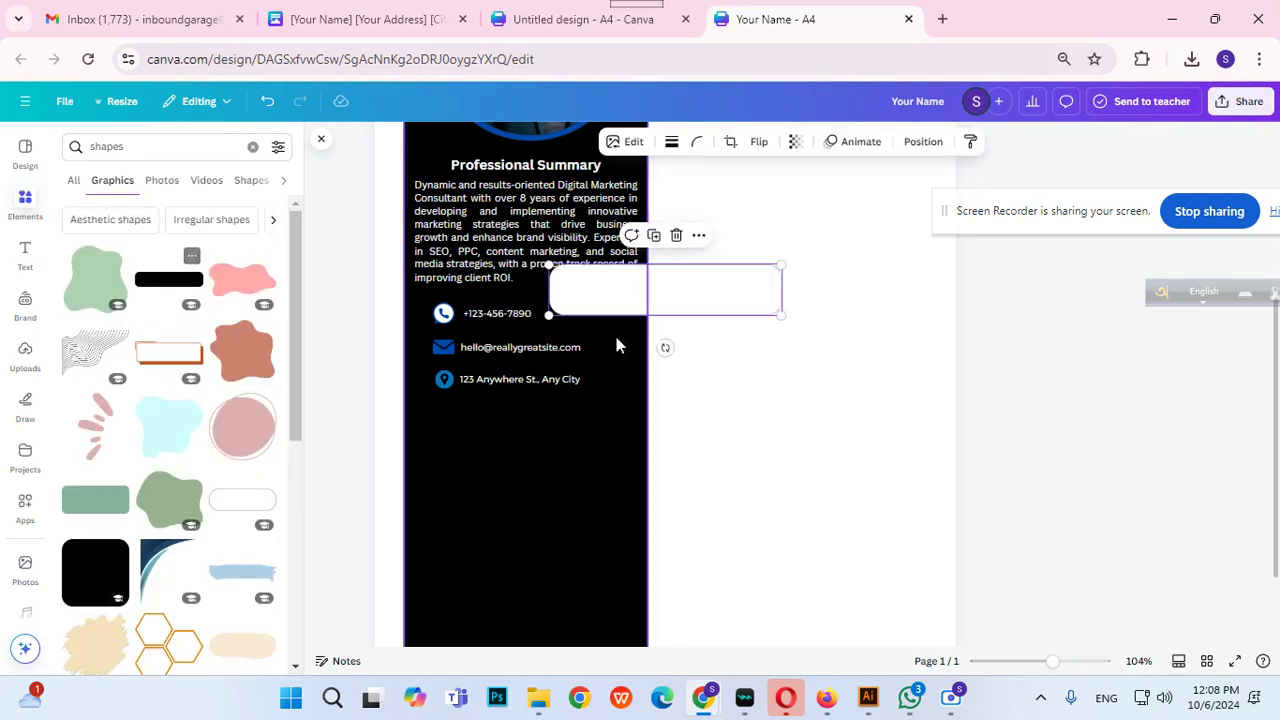
pyautogui.click(676, 238)
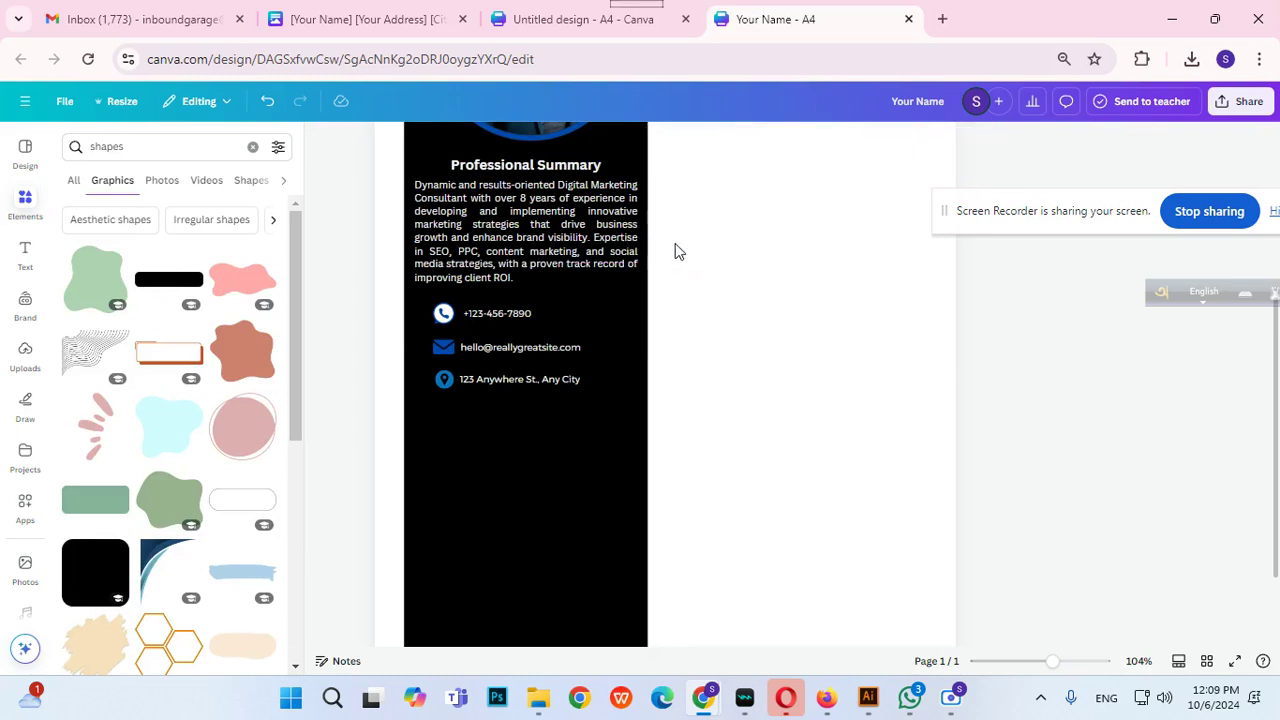
pyautogui.click(72, 185)
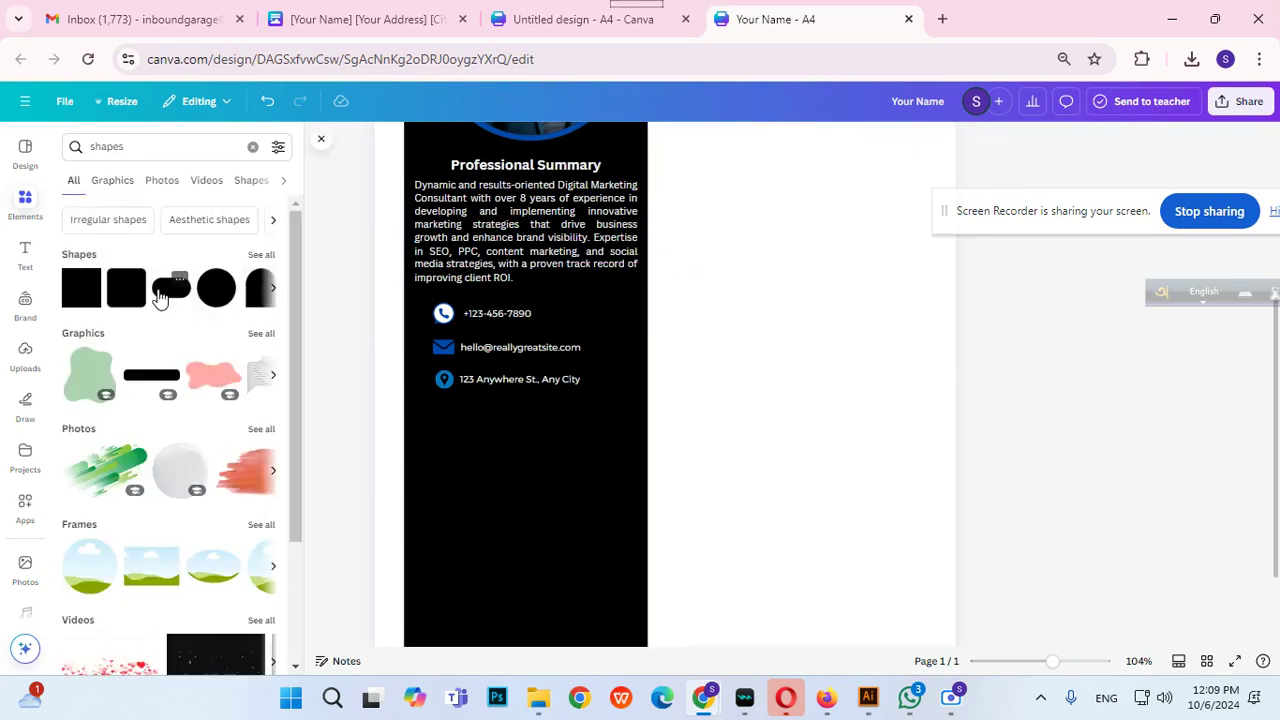
pyautogui.click(155, 290)
pyautogui.moveTo(674, 314); pyautogui.dragTo(640, 444)
pyautogui.moveTo(532, 491); pyautogui.dragTo(522, 444)
pyautogui.moveTo(637, 422); pyautogui.dragTo(569, 422)
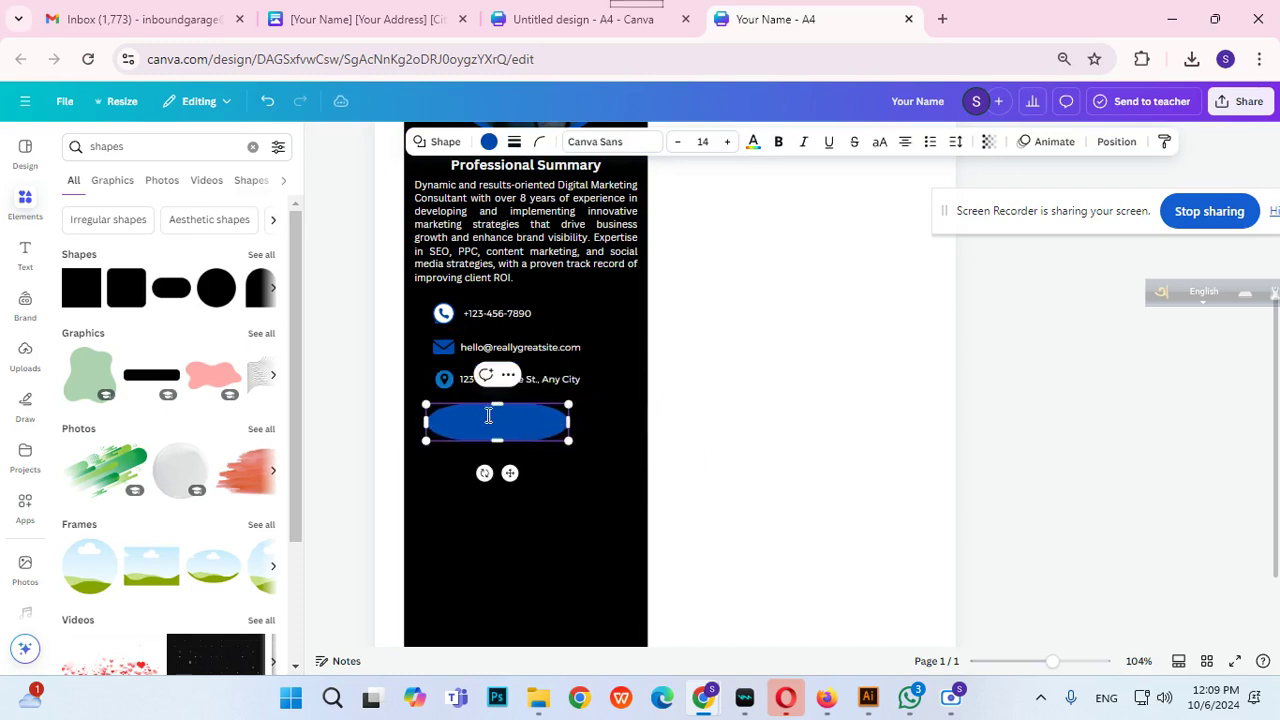
pyautogui.click(771, 460)
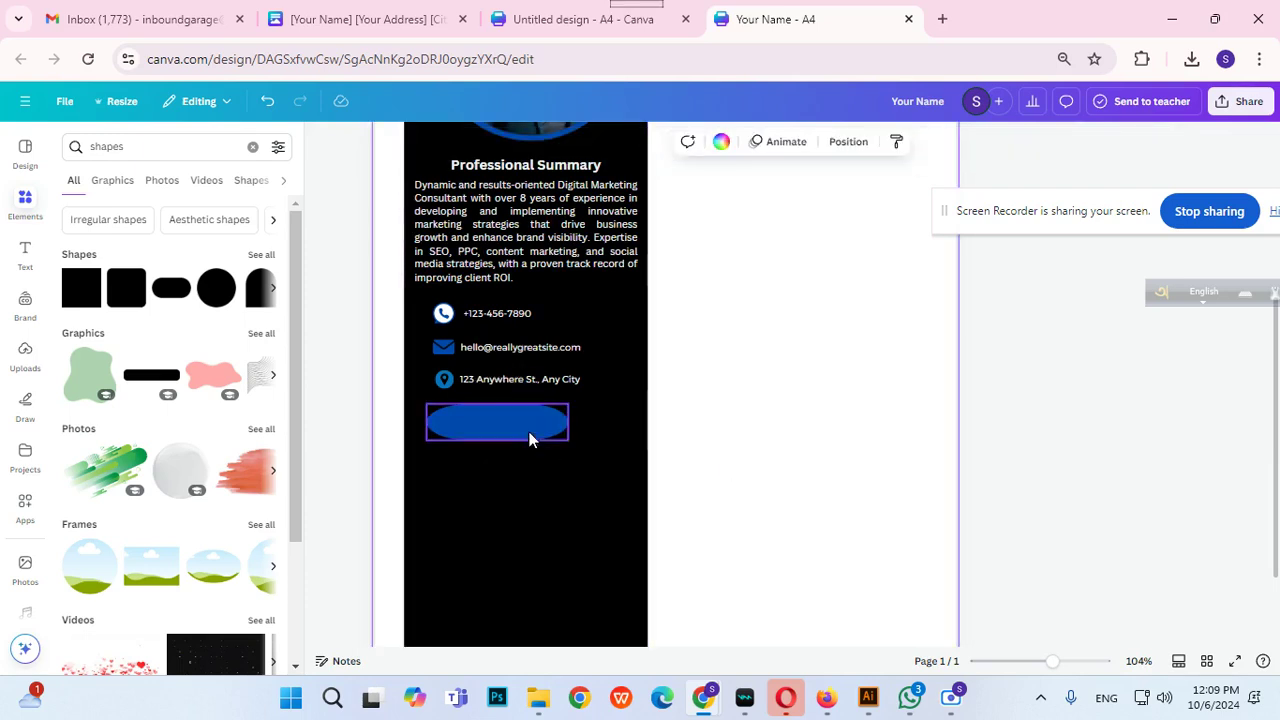
pyautogui.click(522, 420)
pyautogui.click(508, 376)
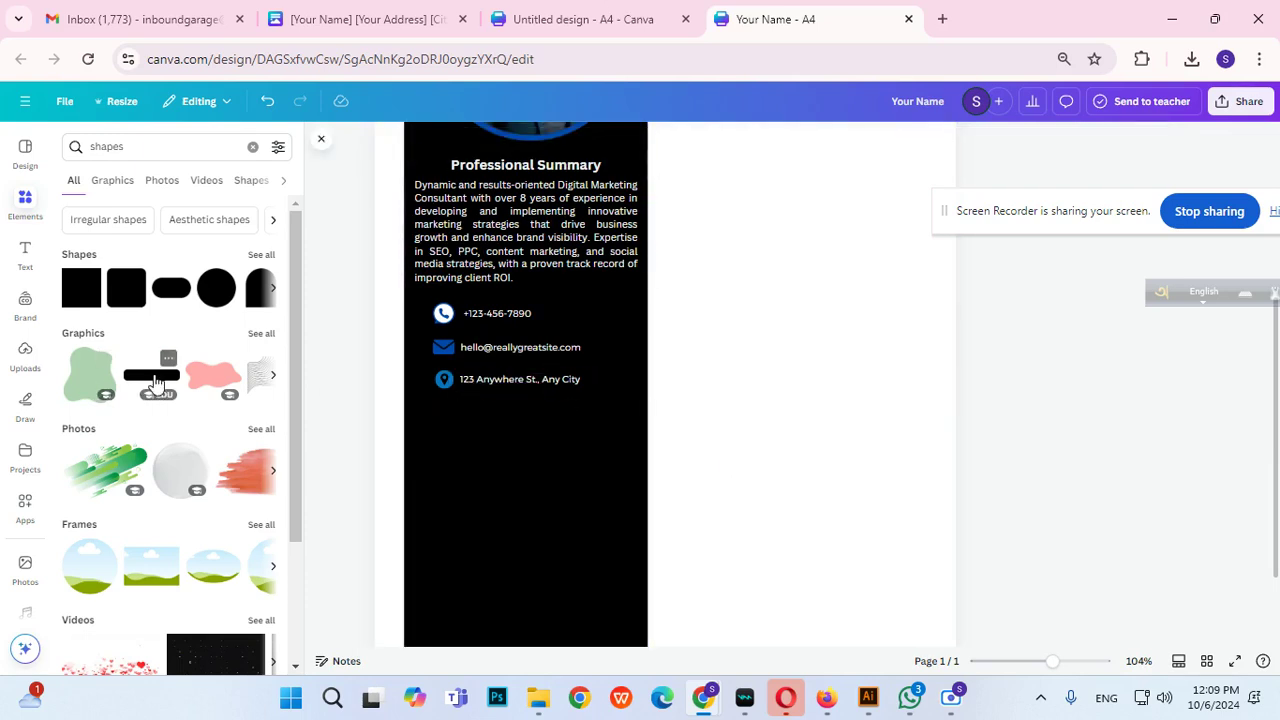
# Insert the rounded bar graphic, shrink it and place it below the address row in the black column.
pyautogui.click(155, 383)
pyautogui.moveTo(733, 293); pyautogui.dragTo(600, 427)
pyautogui.moveTo(665, 454); pyautogui.dragTo(578, 435)
pyautogui.click(654, 451)
pyautogui.click(497, 420)
pyautogui.moveTo(497, 420); pyautogui.dragTo(511, 428)
# Recolour the rounded bar to the document blue #004aad and compare it with the Language heading in the reference design.
pyautogui.click(658, 141)
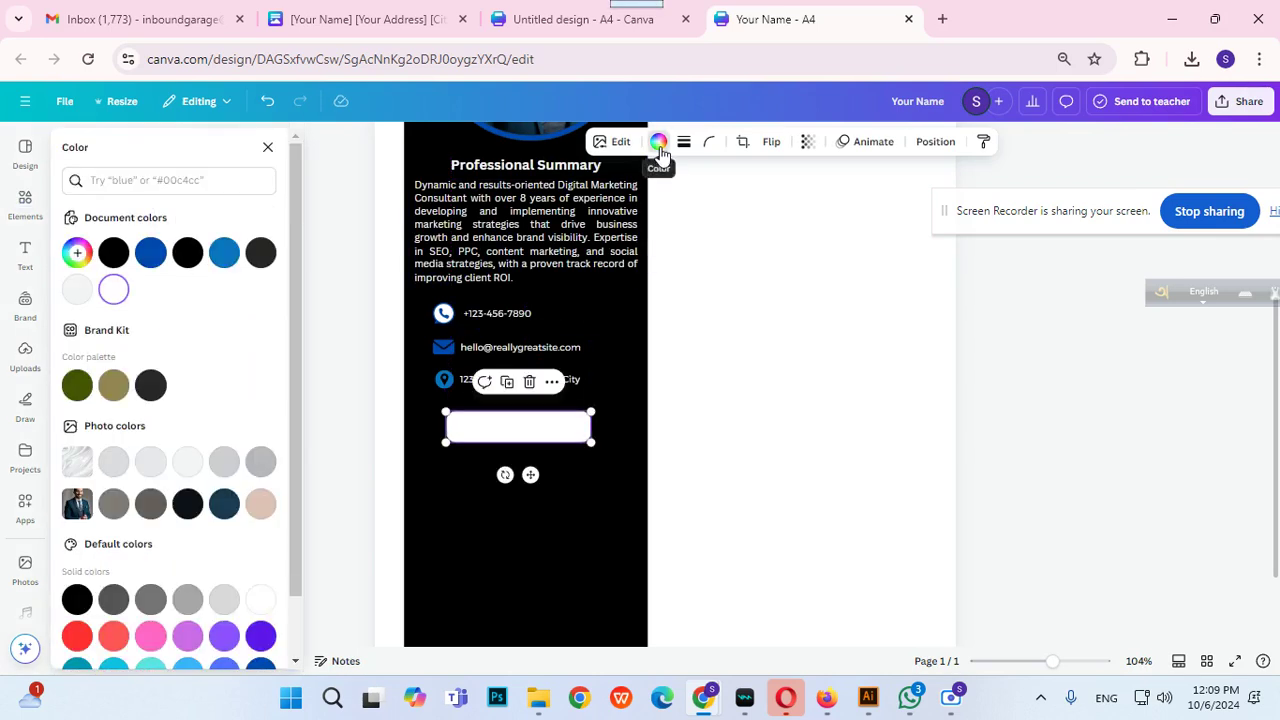
pyautogui.click(151, 255)
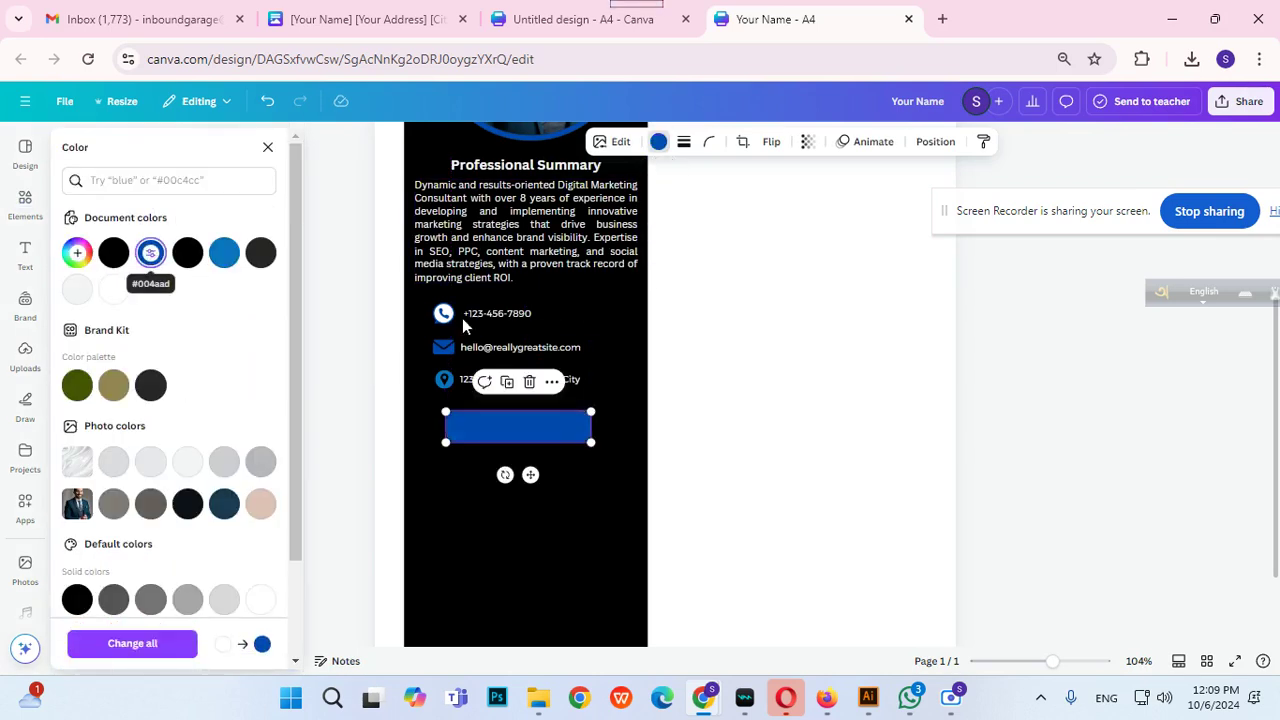
pyautogui.click(854, 440)
pyautogui.click(543, 18)
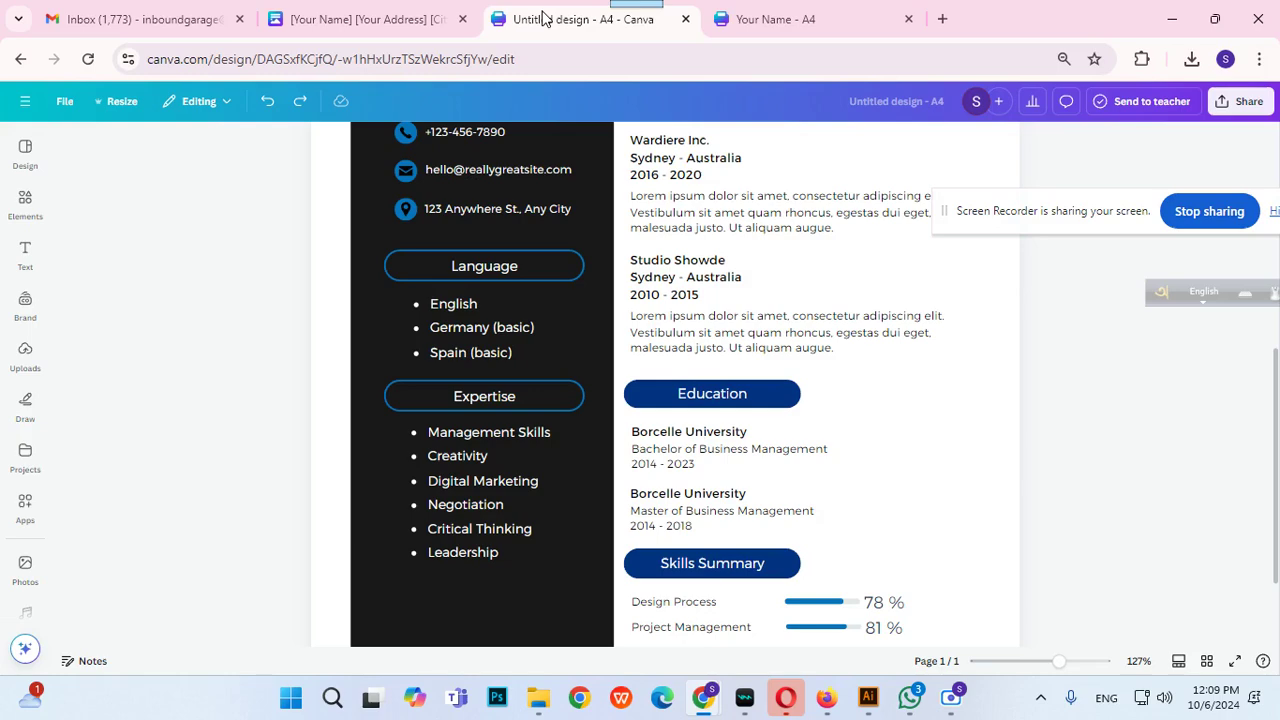
pyautogui.click(775, 19)
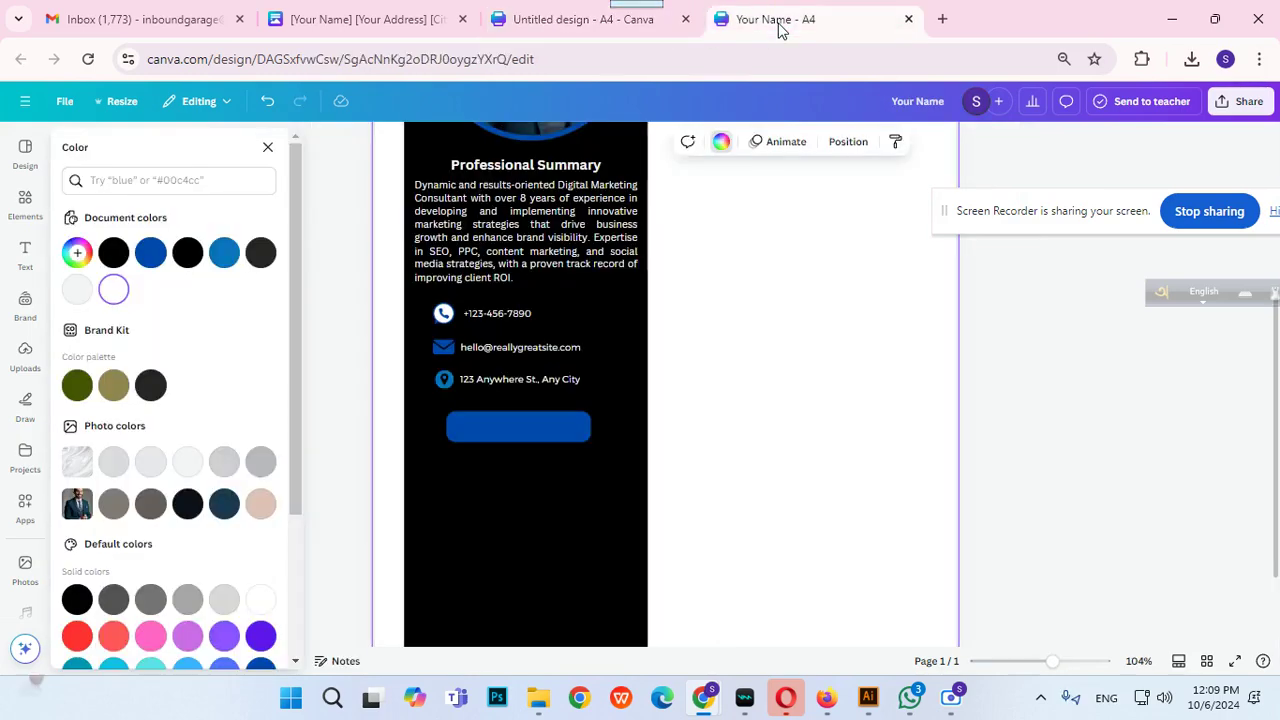
pyautogui.click(562, 437)
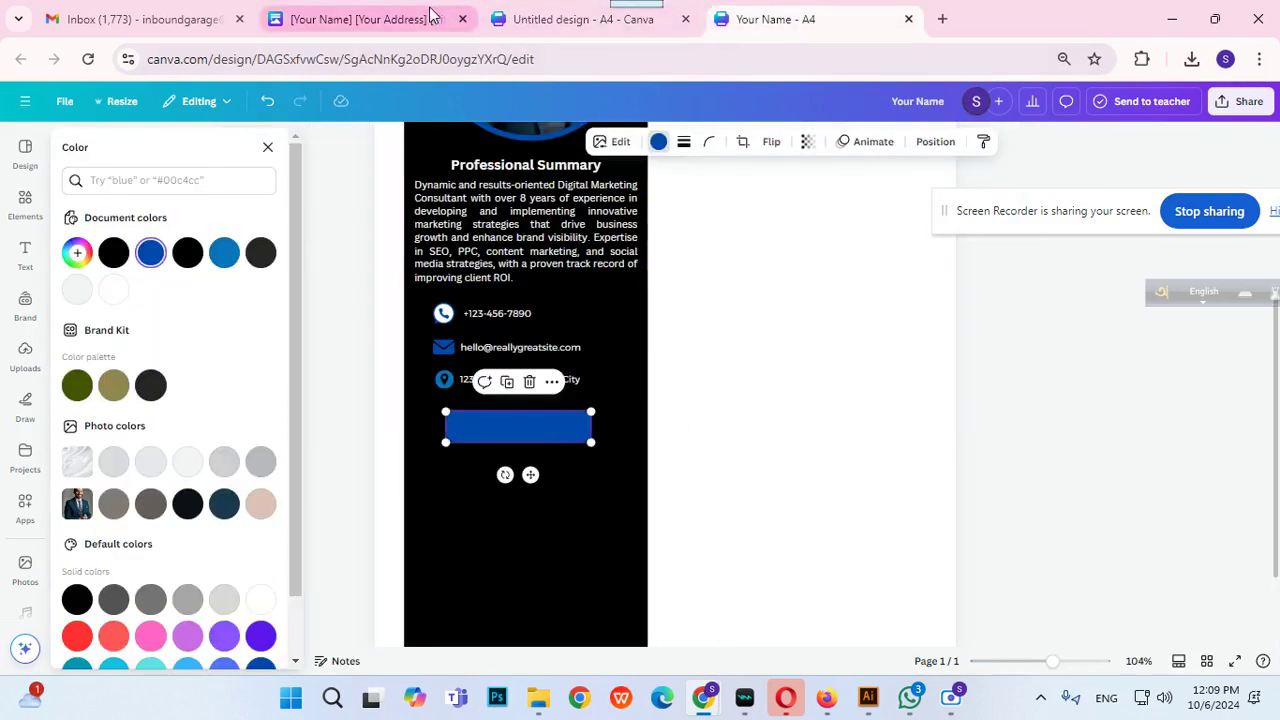
pyautogui.click(545, 20)
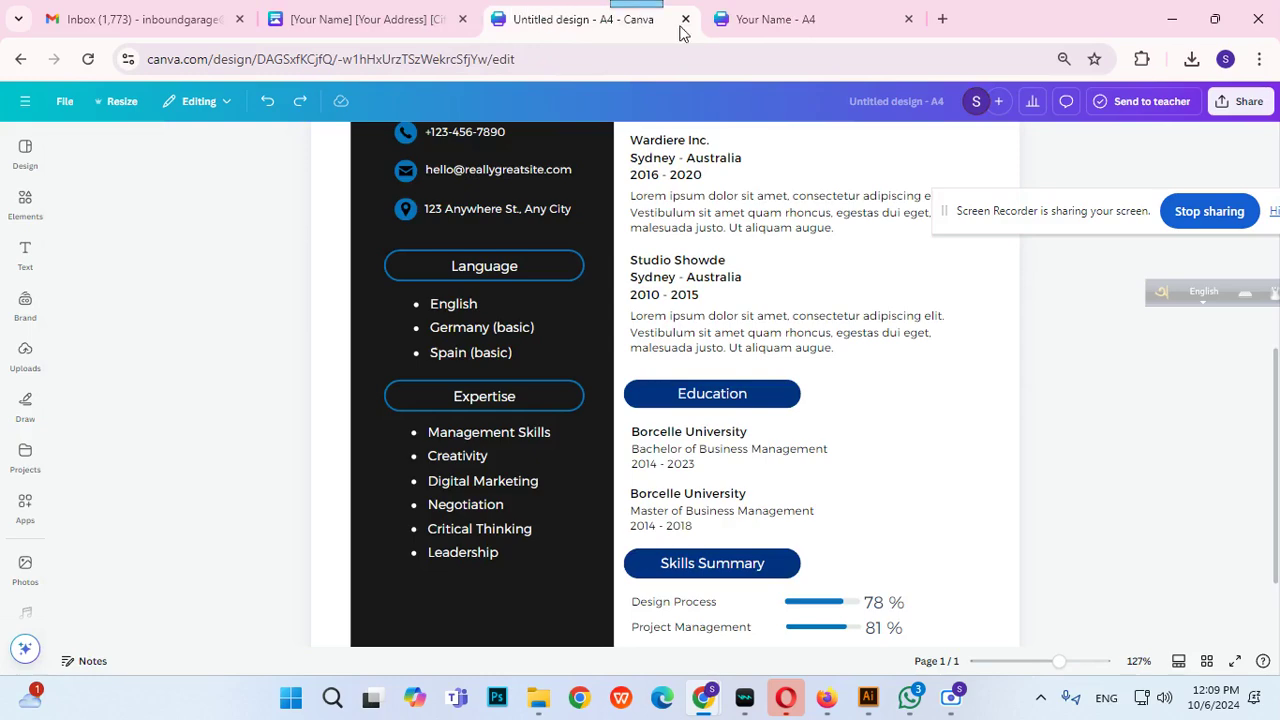
pyautogui.click(800, 8)
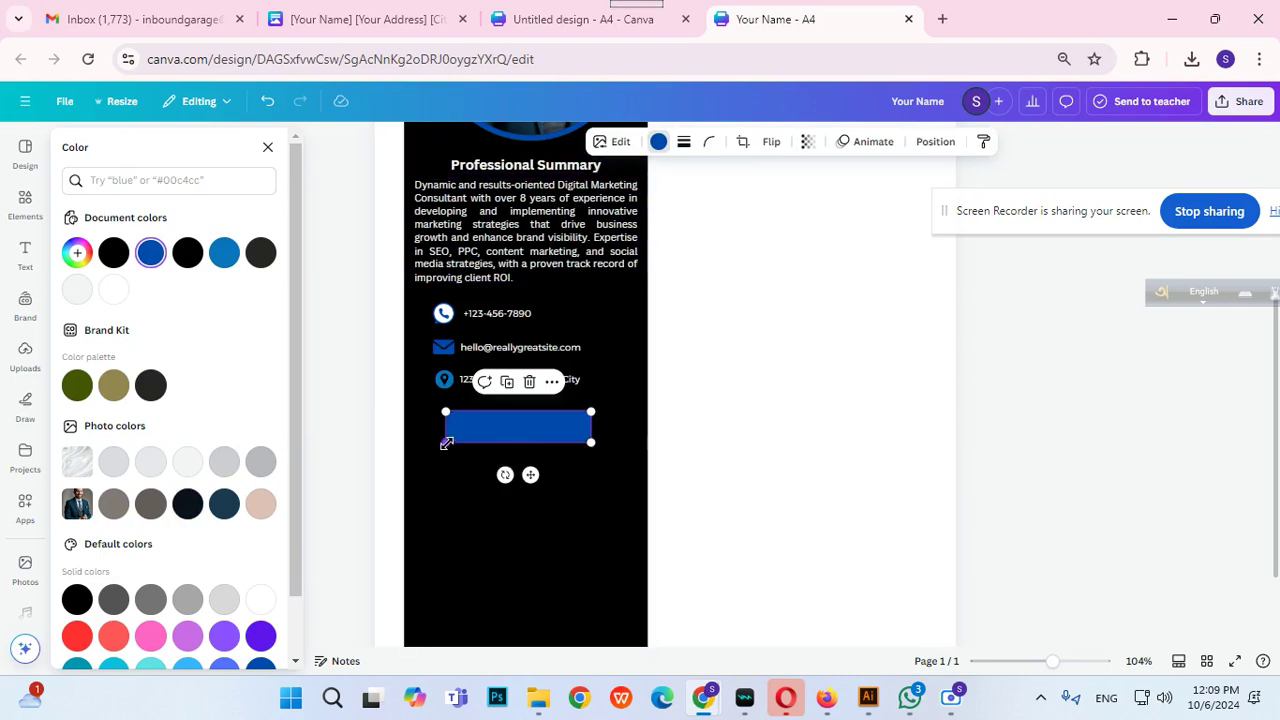
# Enlarge the rounded bar slightly and recolour it white.
pyautogui.moveTo(446, 442); pyautogui.dragTo(442, 440)
pyautogui.click(113, 252)
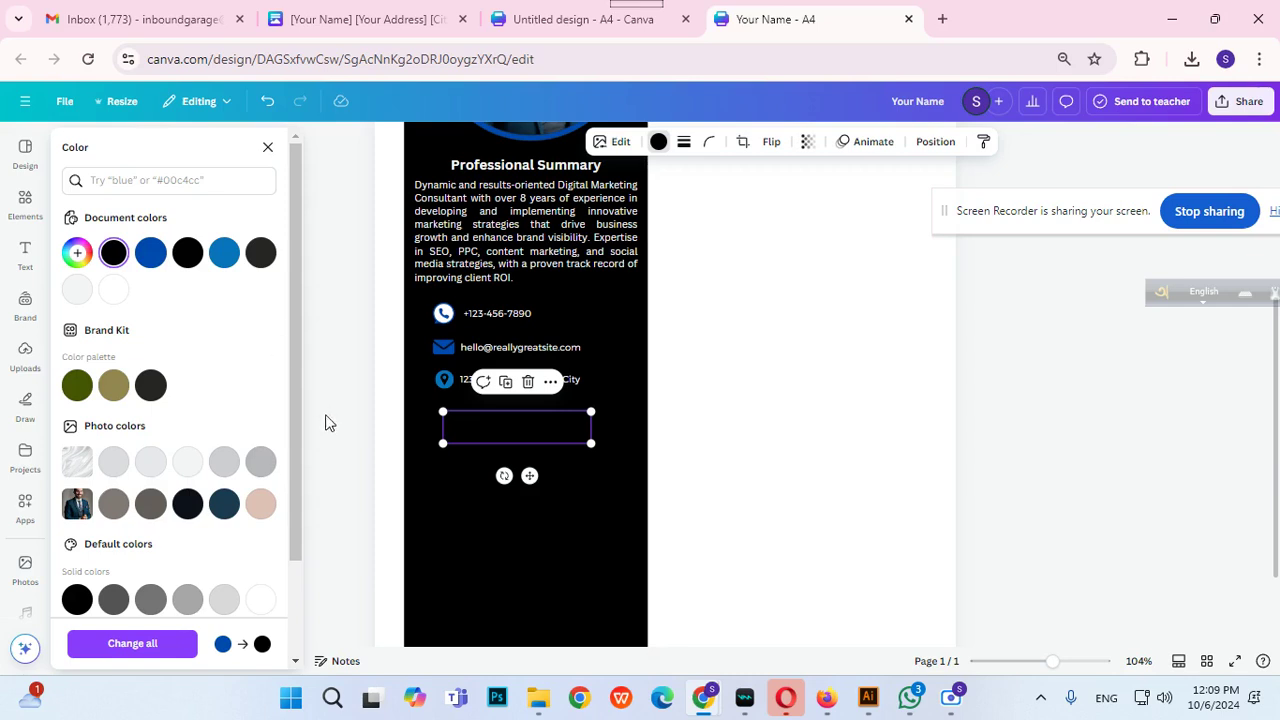
pyautogui.click(113, 289)
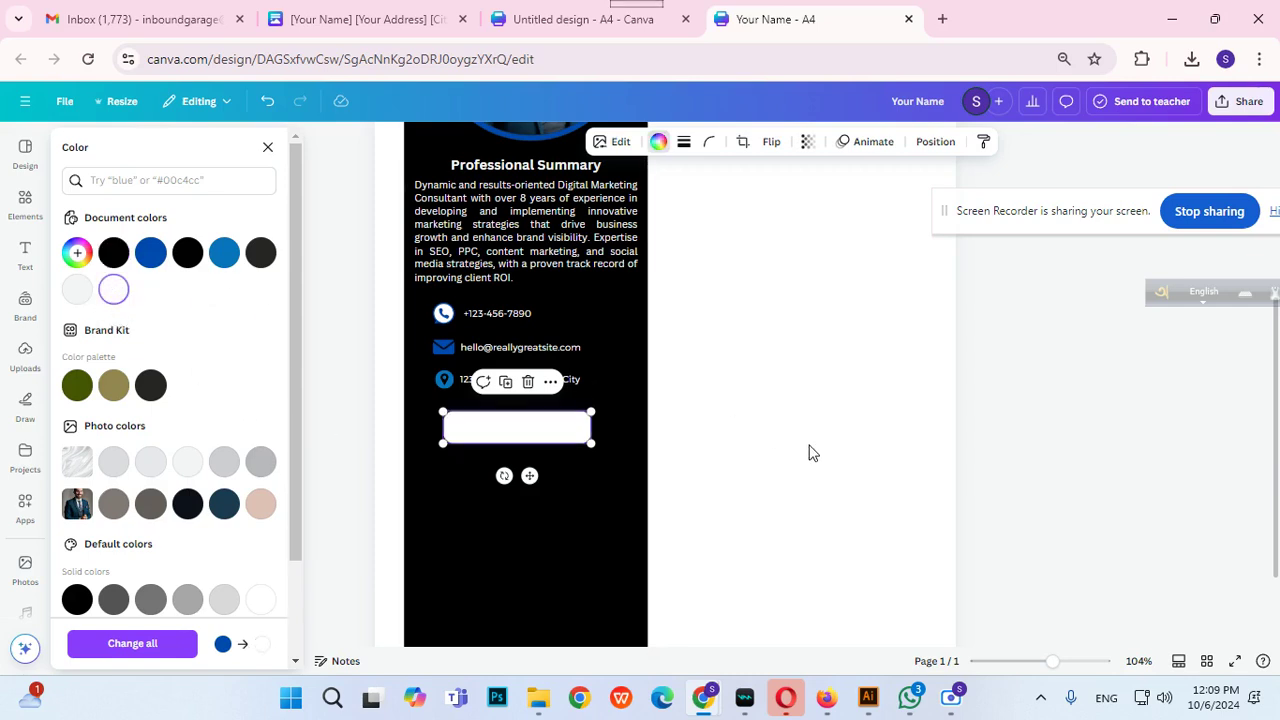
pyautogui.click(812, 453)
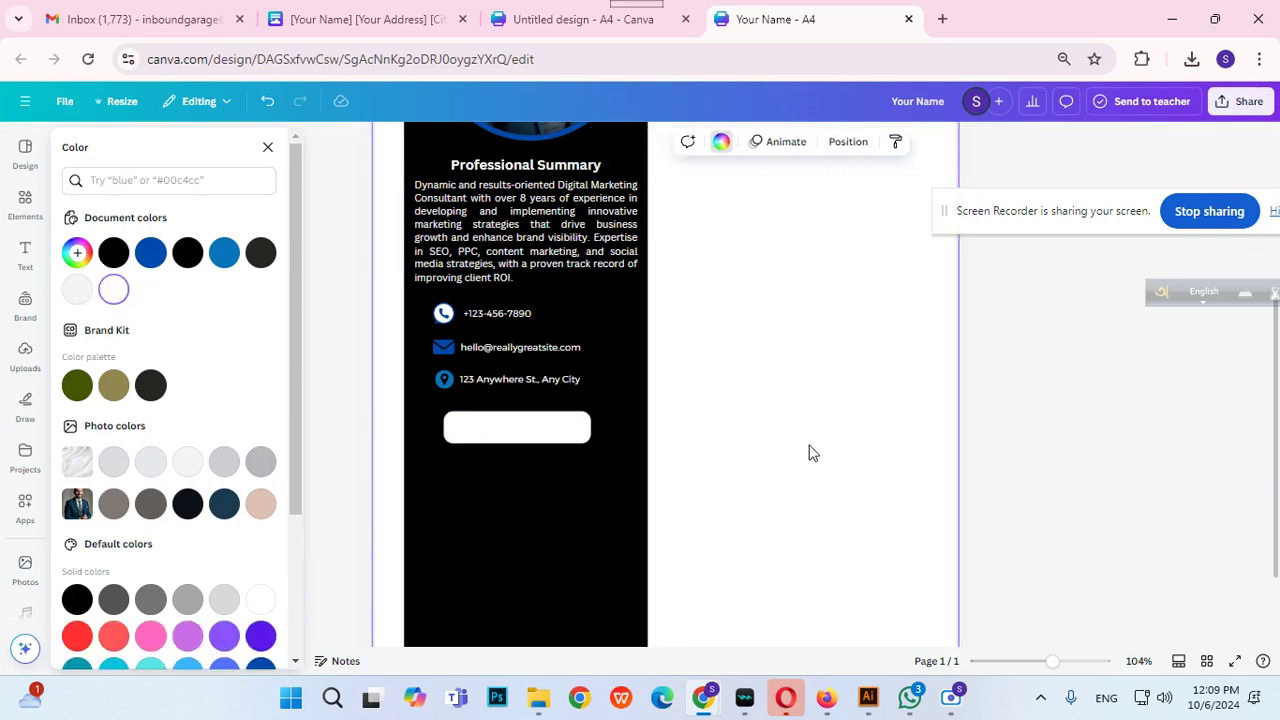
# Add a subheading reading "Language" over the white bar and shrink it to font size 17.5.
pyautogui.click(27, 262)
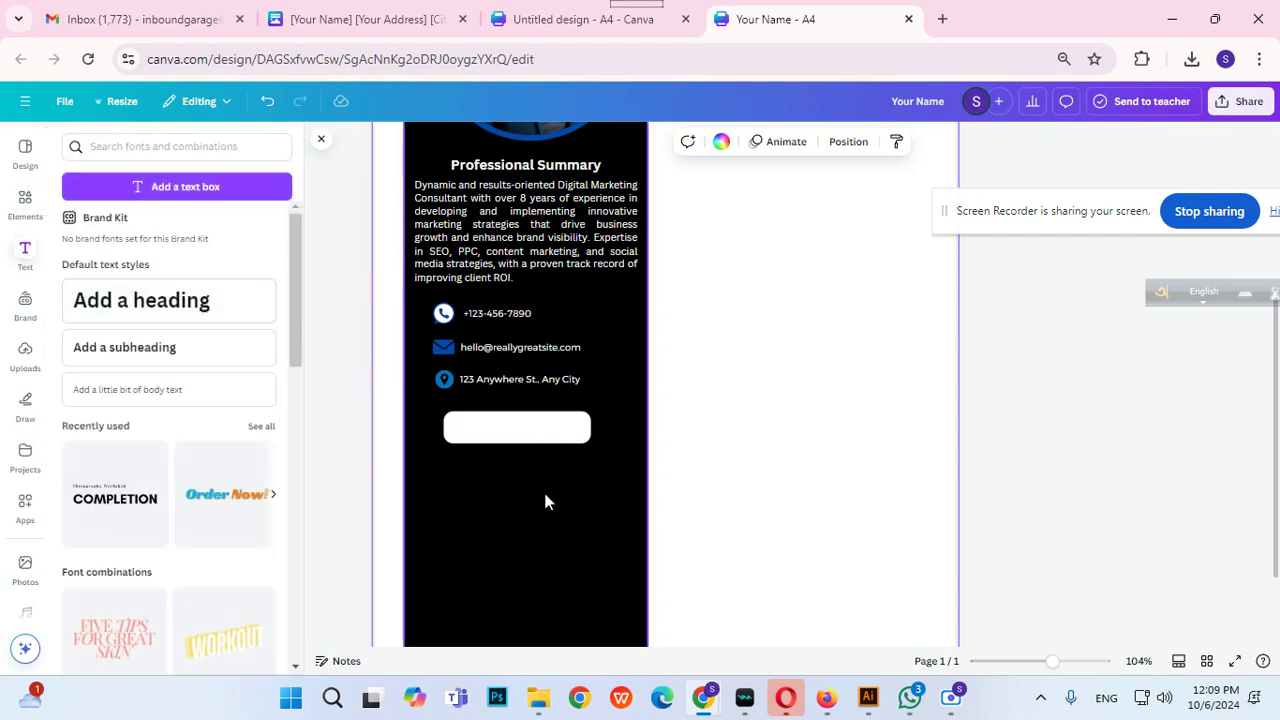
pyautogui.click(155, 350)
pyautogui.moveTo(676, 434); pyautogui.dragTo(562, 482)
pyautogui.write('L')
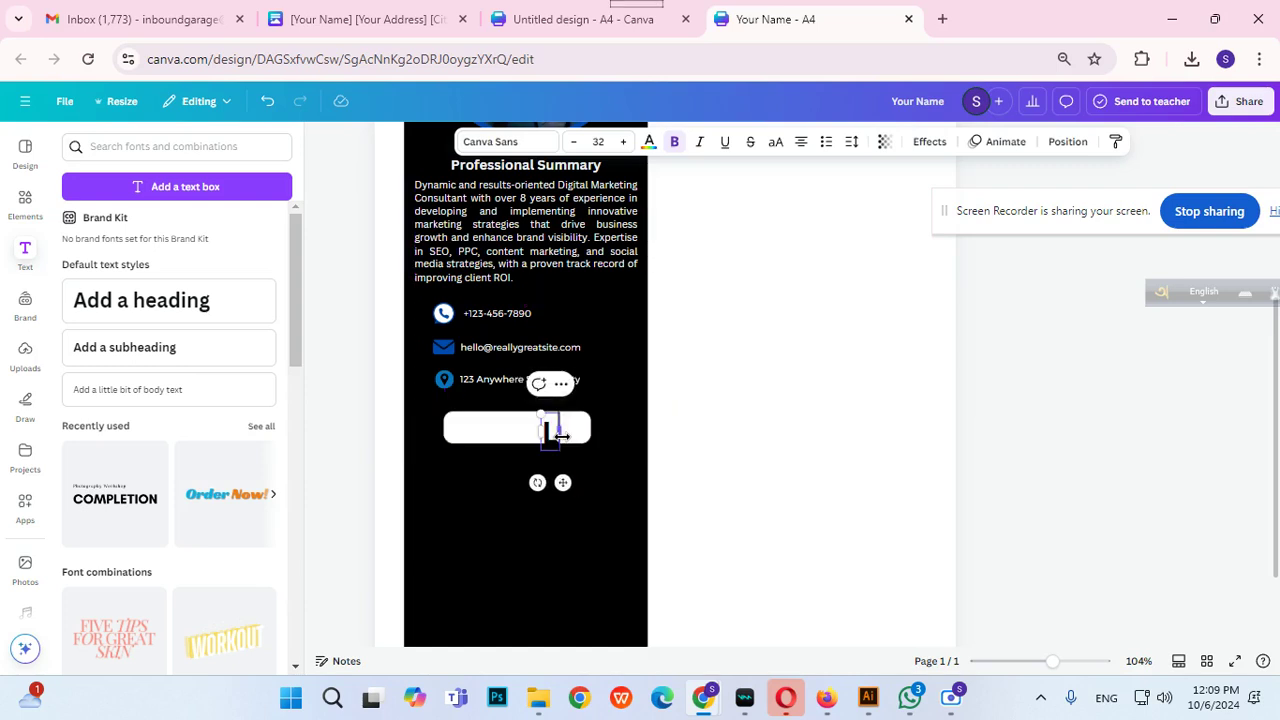
pyautogui.write('angua')
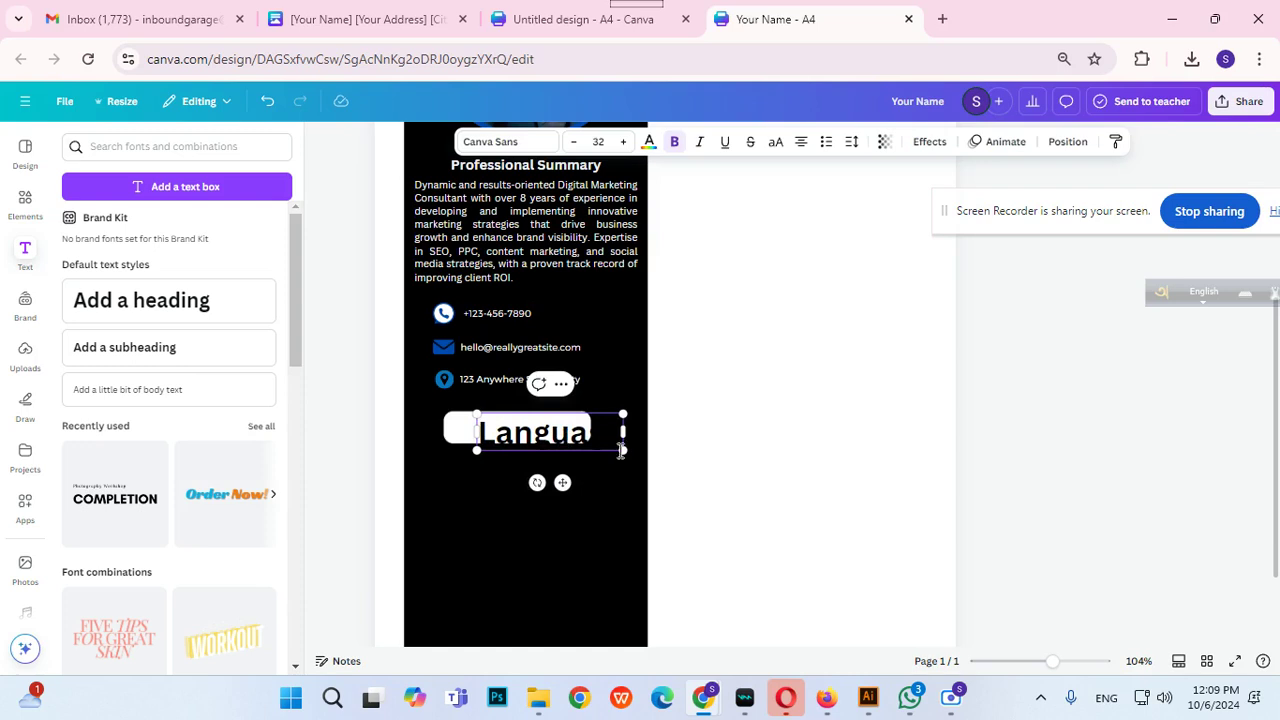
pyautogui.moveTo(624, 451); pyautogui.dragTo(556, 434)
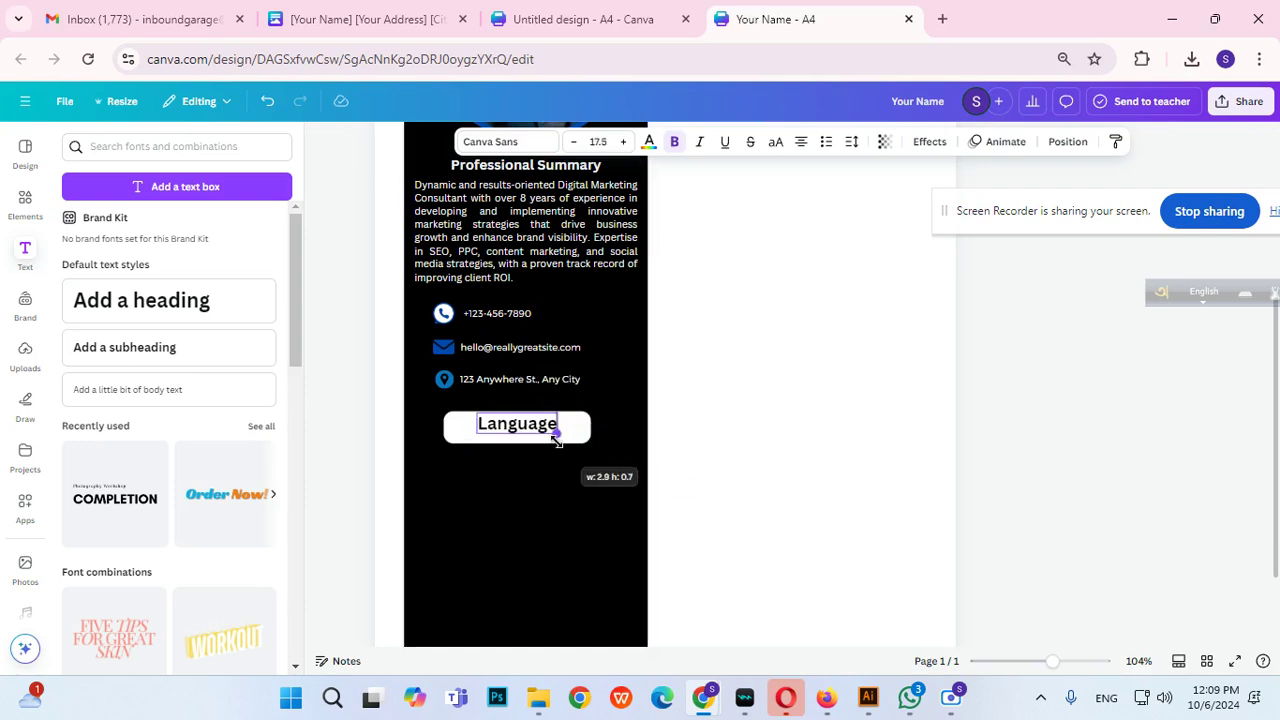
# Compare the heading with the reference design and shift the Language text slightly left and down inside the white bar.
pyautogui.click(533, 20)
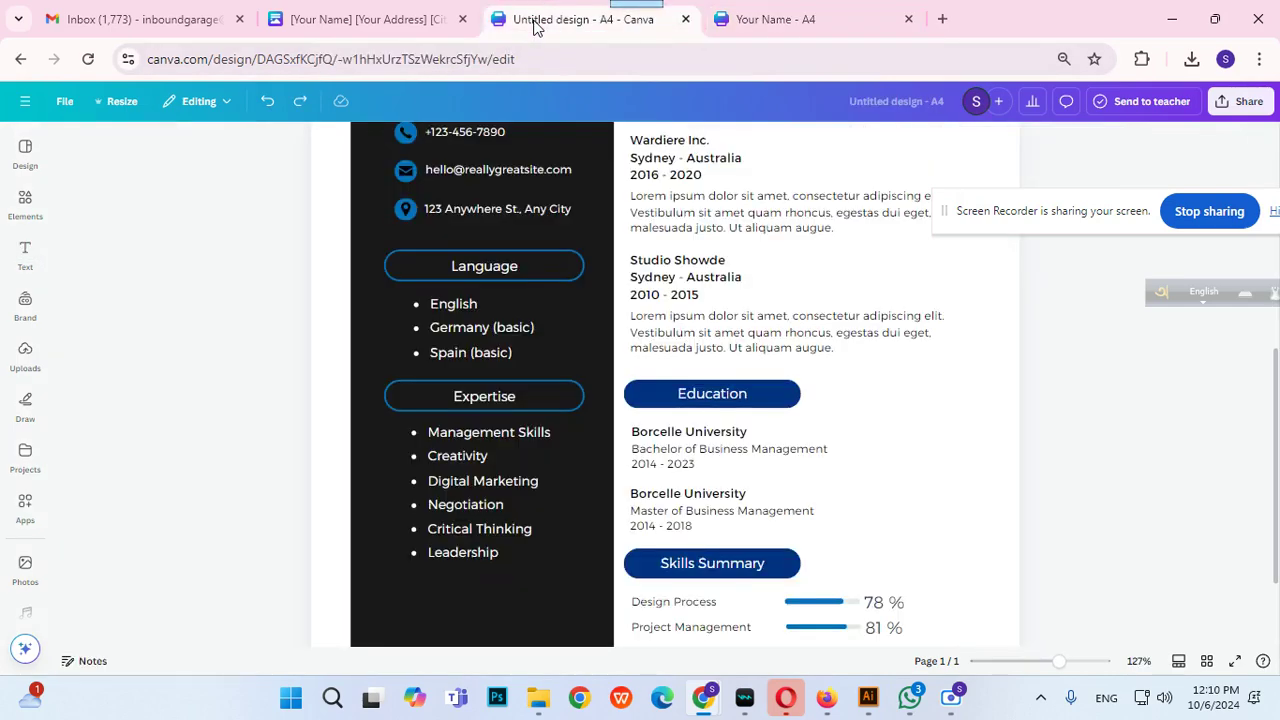
pyautogui.click(772, 19)
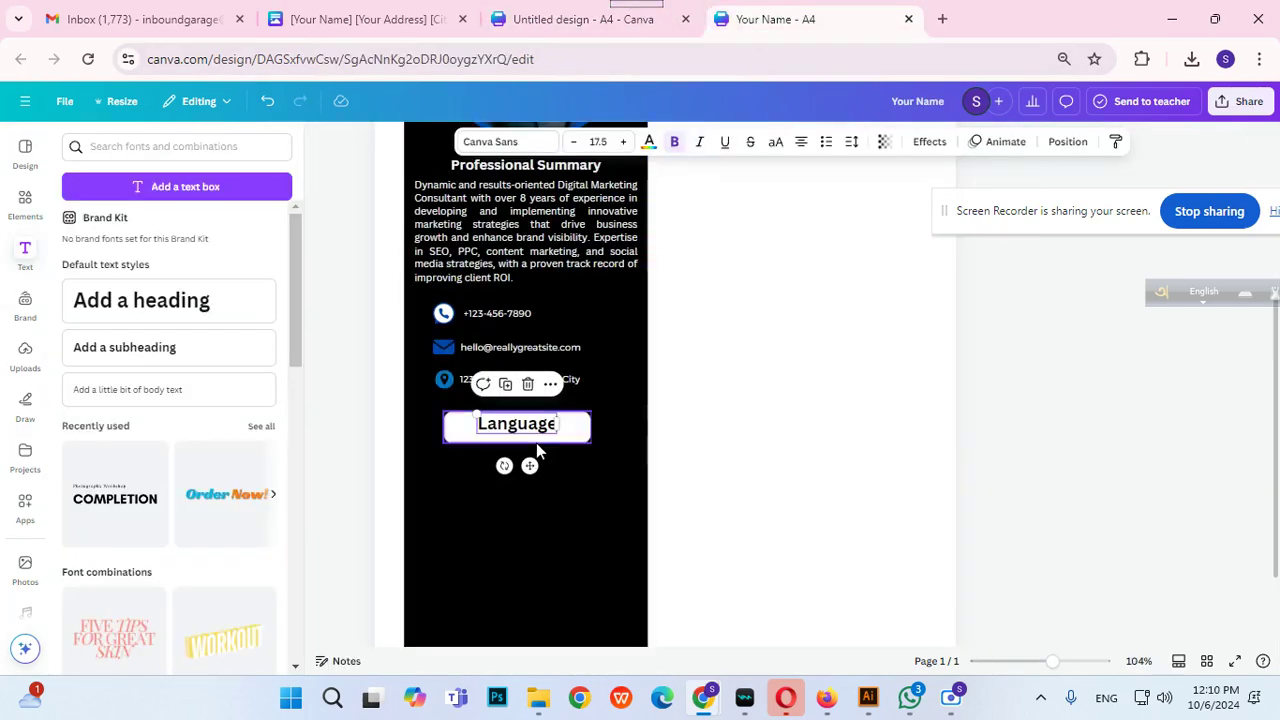
pyautogui.moveTo(529, 464); pyautogui.dragTo(524, 469)
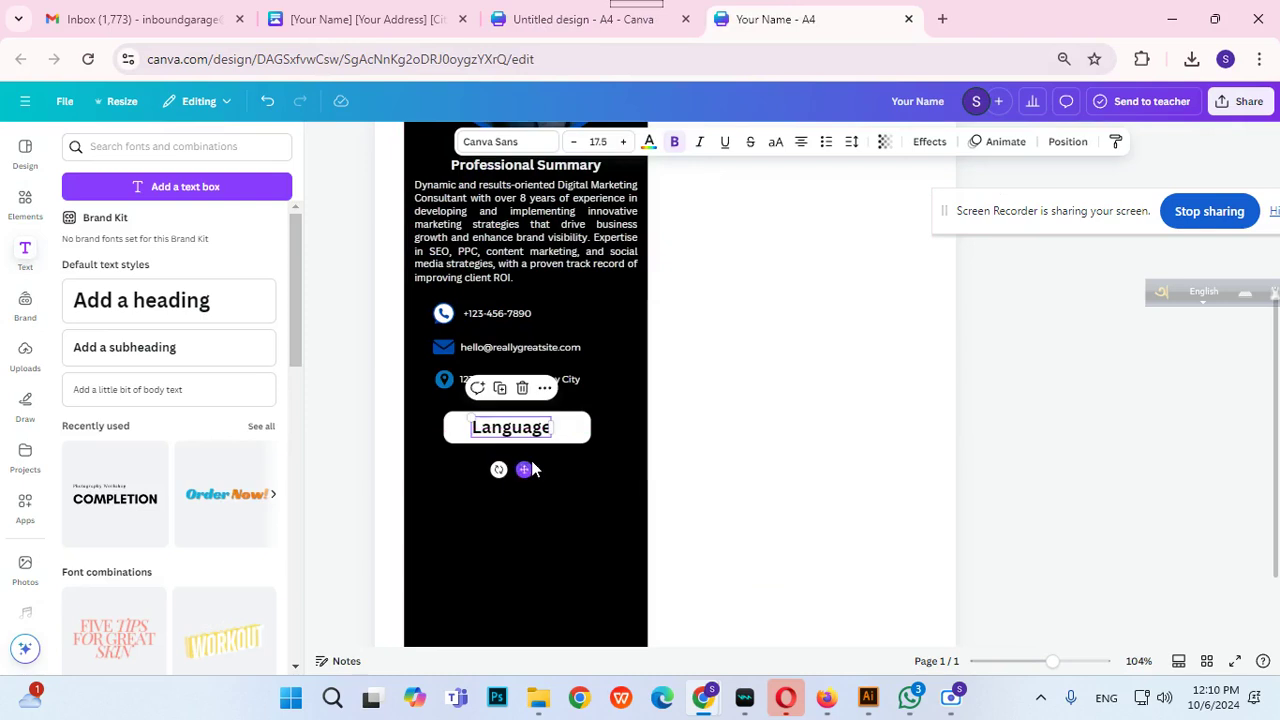
# Set the Language heading's font size to 14, matching the Professional Summary heading, and nudge it slightly down inside the white bar.
pyautogui.click(601, 142)
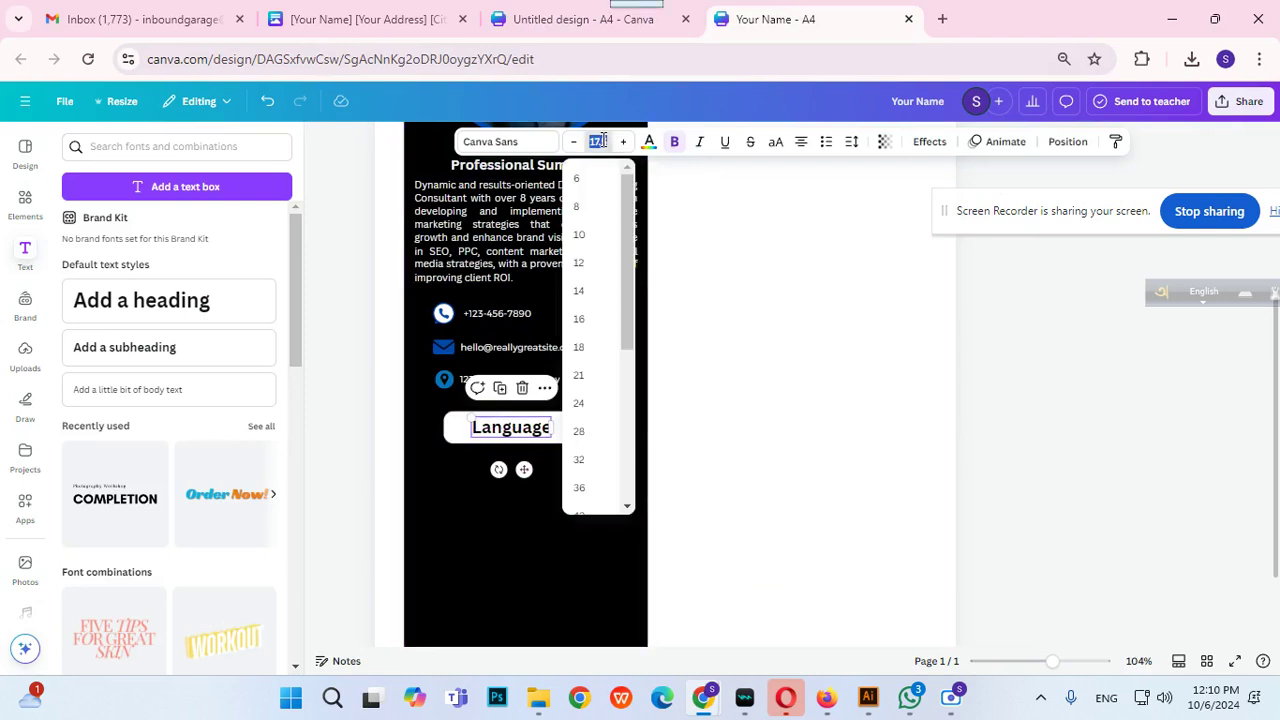
pyautogui.press('Return')
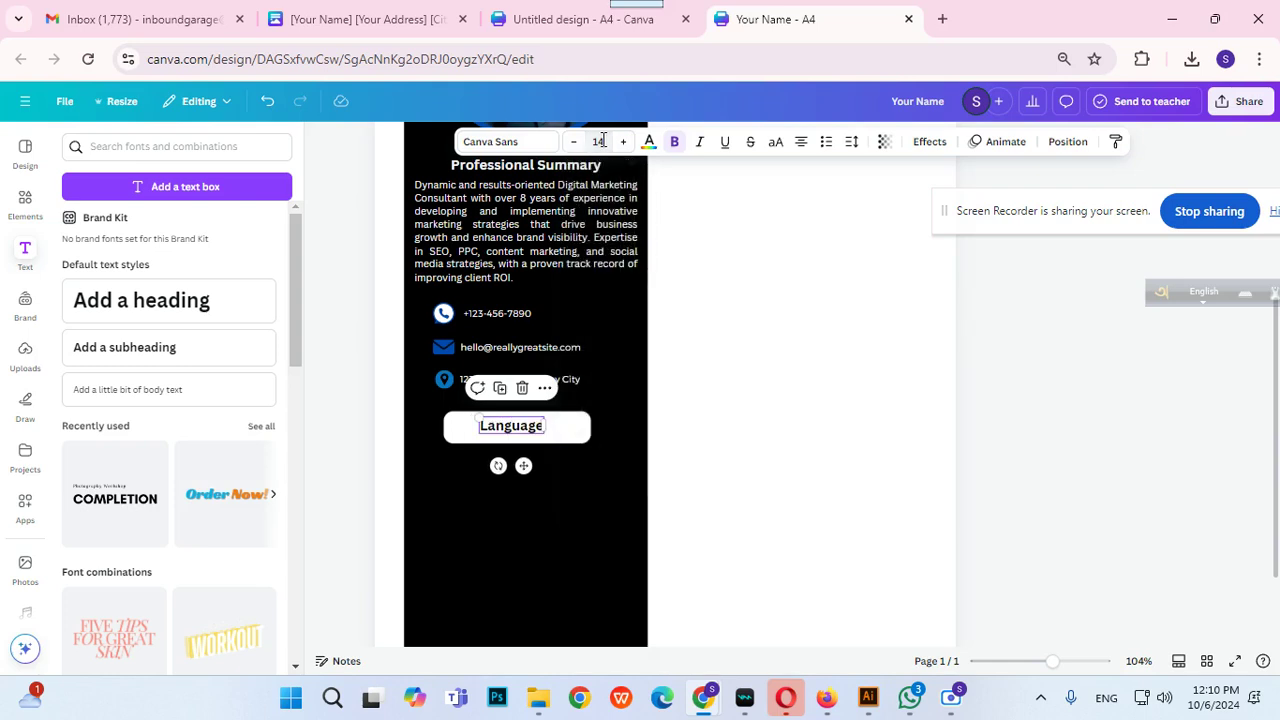
pyautogui.click(557, 200)
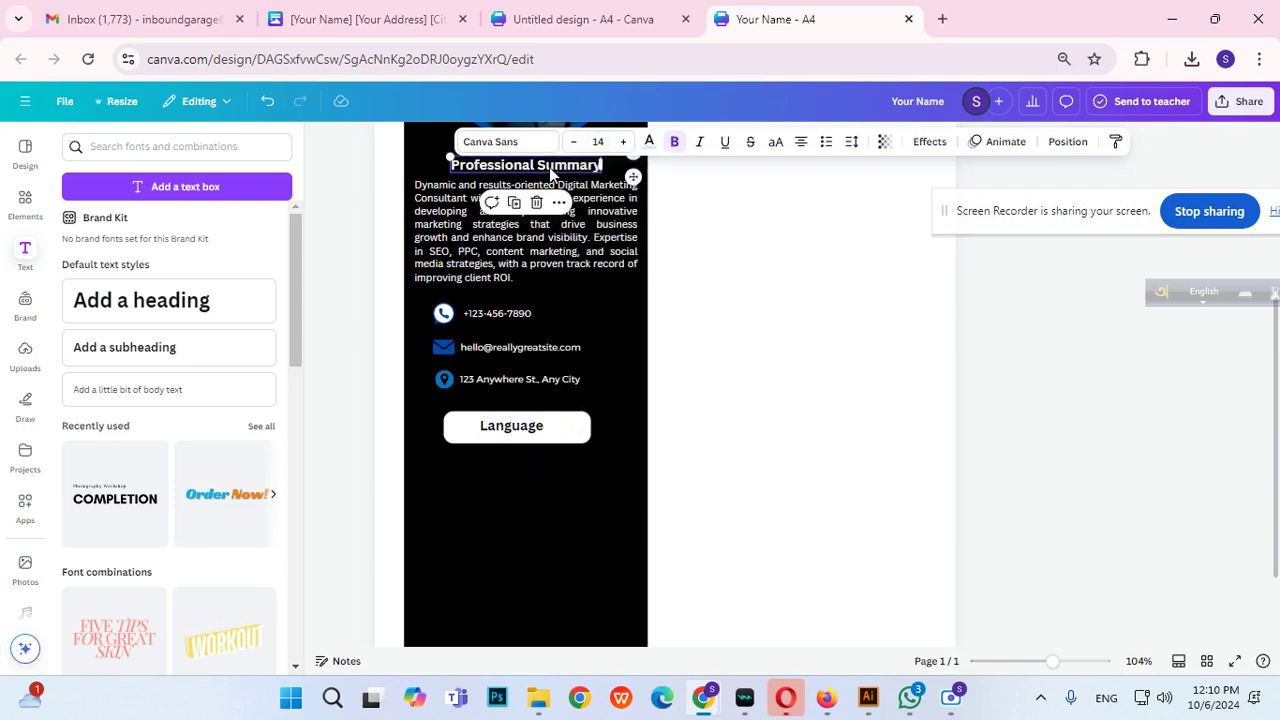
pyautogui.click(548, 428)
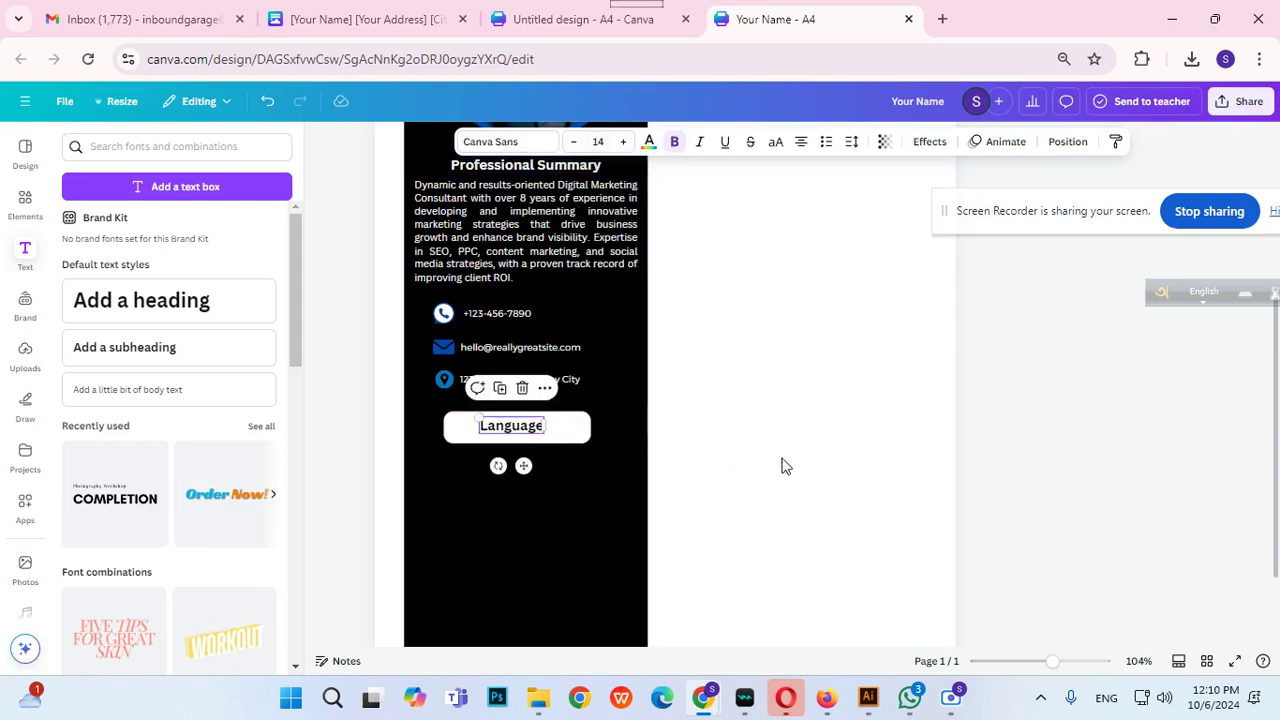
pyautogui.click(660, 466)
pyautogui.click(509, 429)
pyautogui.moveTo(509, 430); pyautogui.dragTo(510, 429)
pyautogui.click(910, 697)
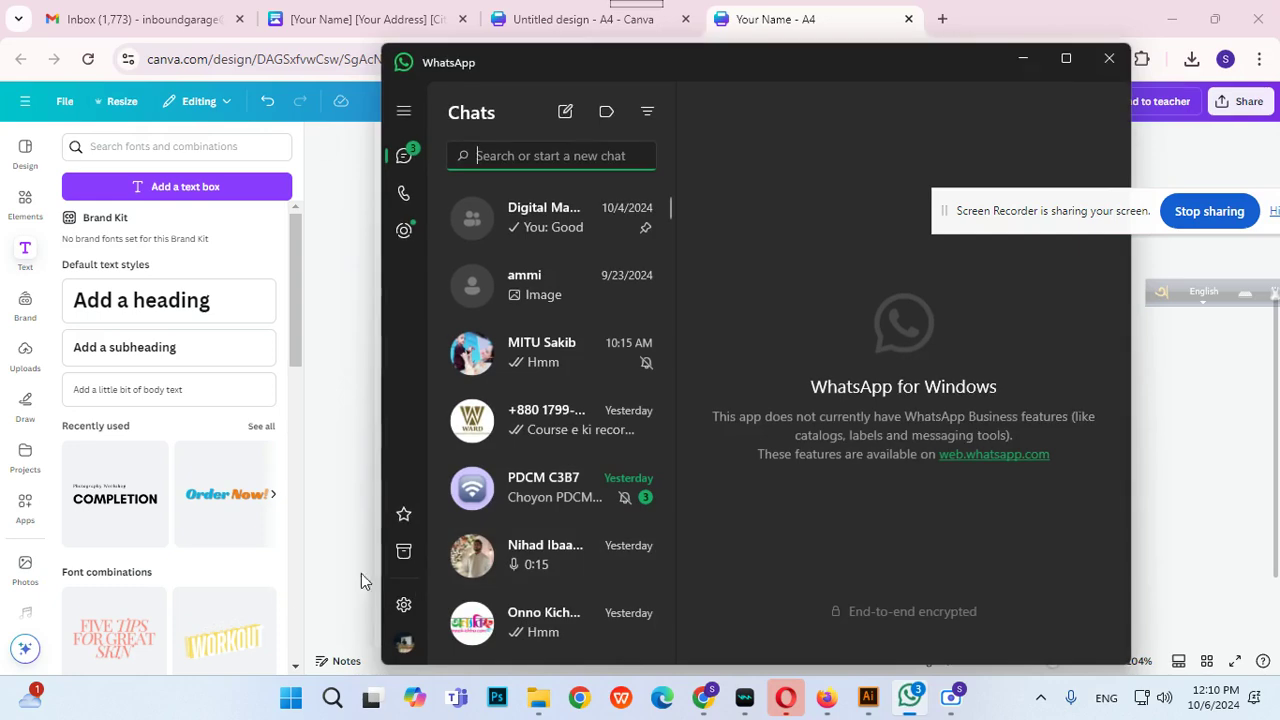
pyautogui.click(1024, 60)
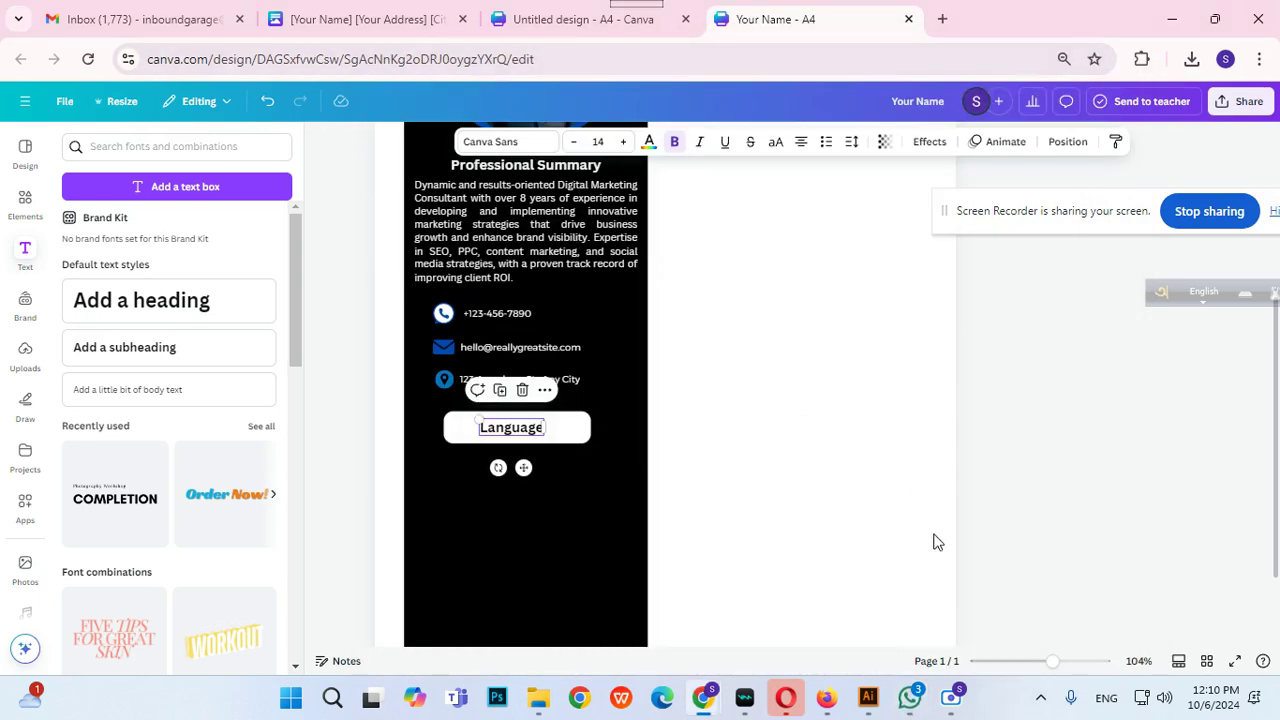
pyautogui.click(1148, 478)
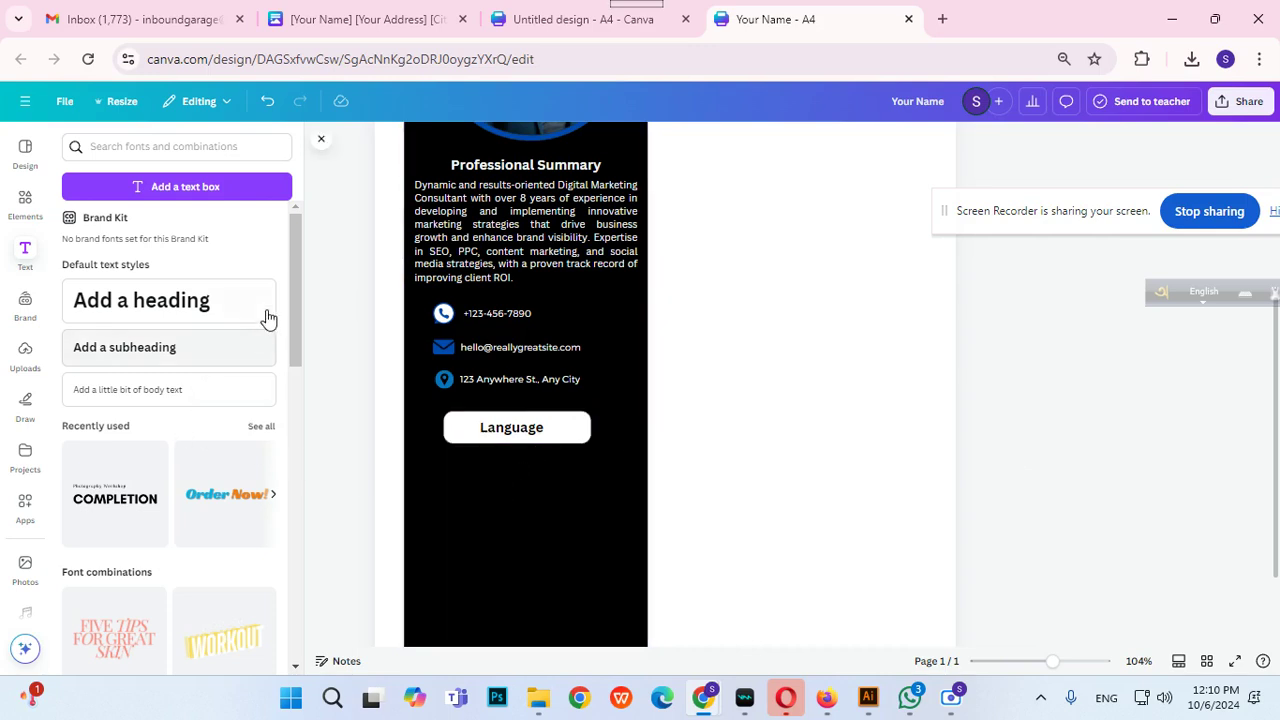
# Check the language list in the reference design and place a body text box beneath the Language bar in the resume.
pyautogui.click(540, 19)
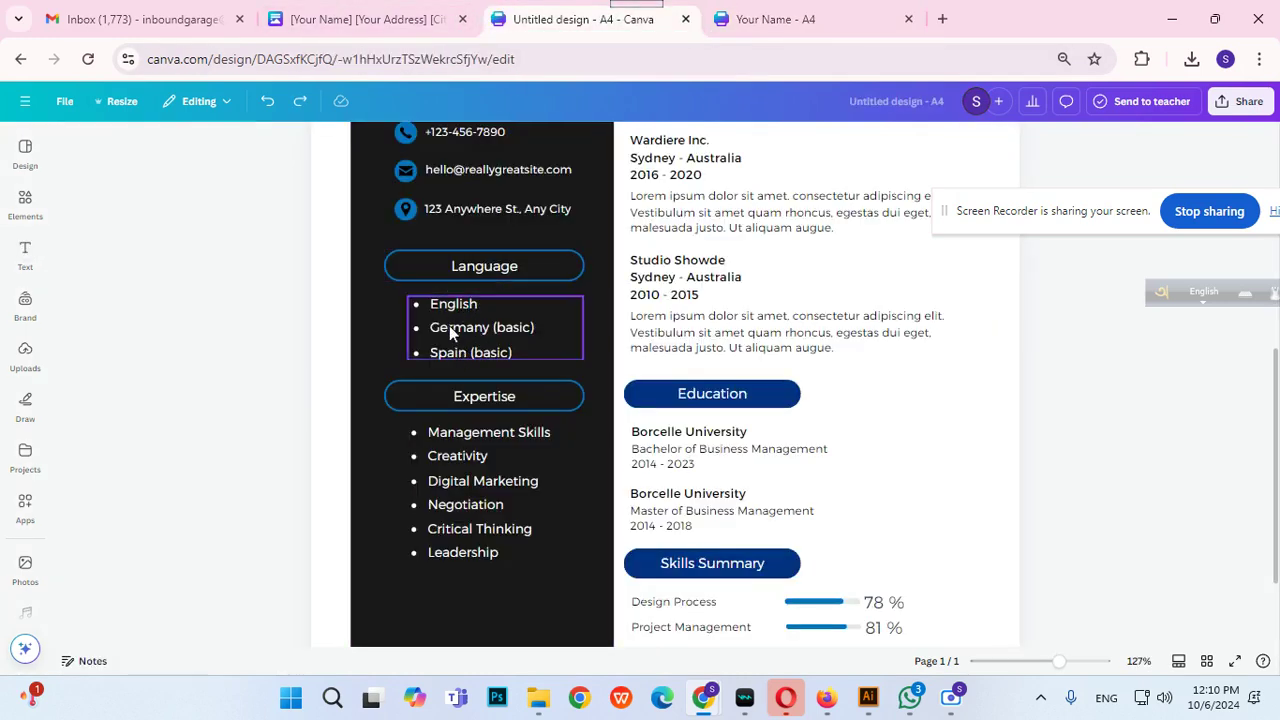
pyautogui.click(775, 19)
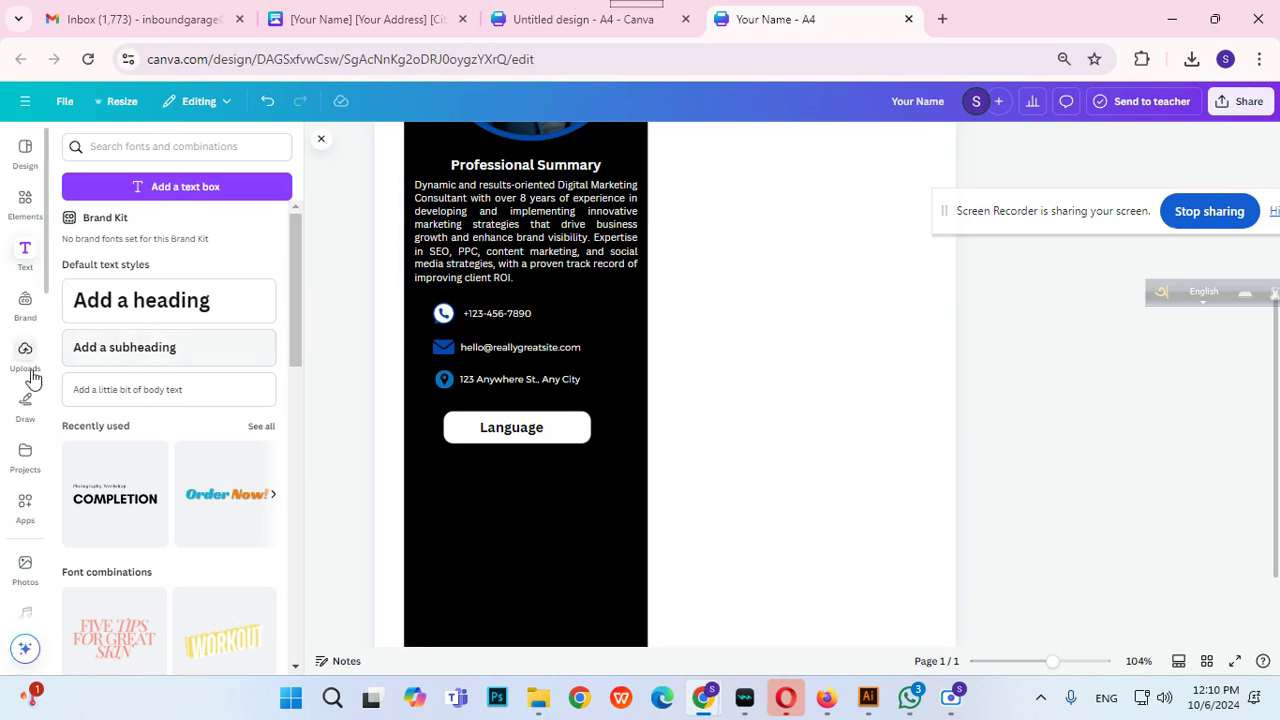
pyautogui.click(33, 270)
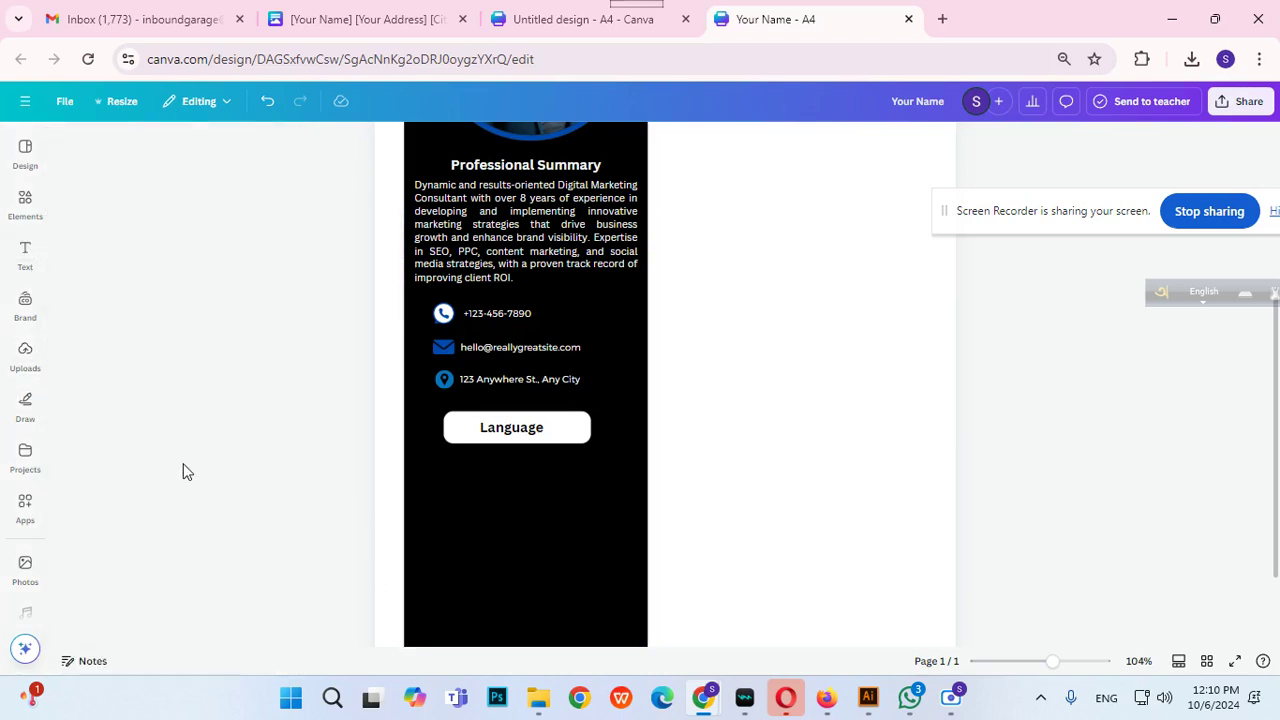
pyautogui.moveTo(25, 250)
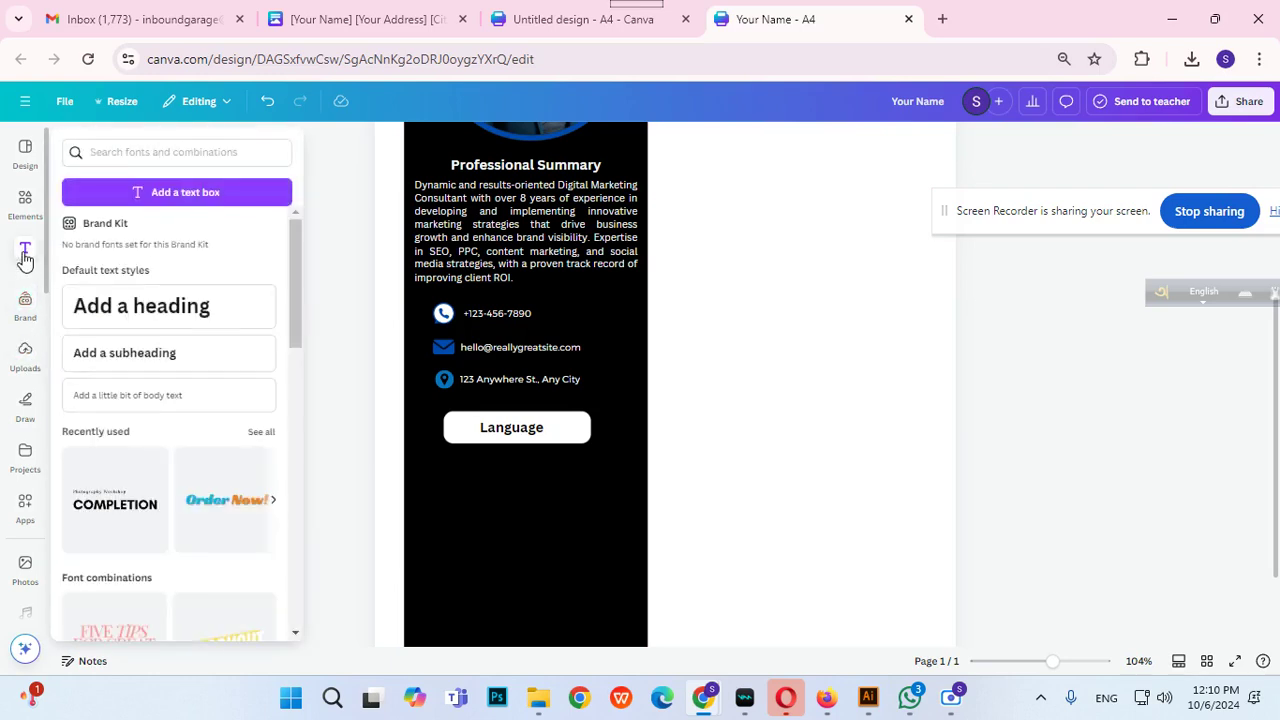
pyautogui.click(124, 399)
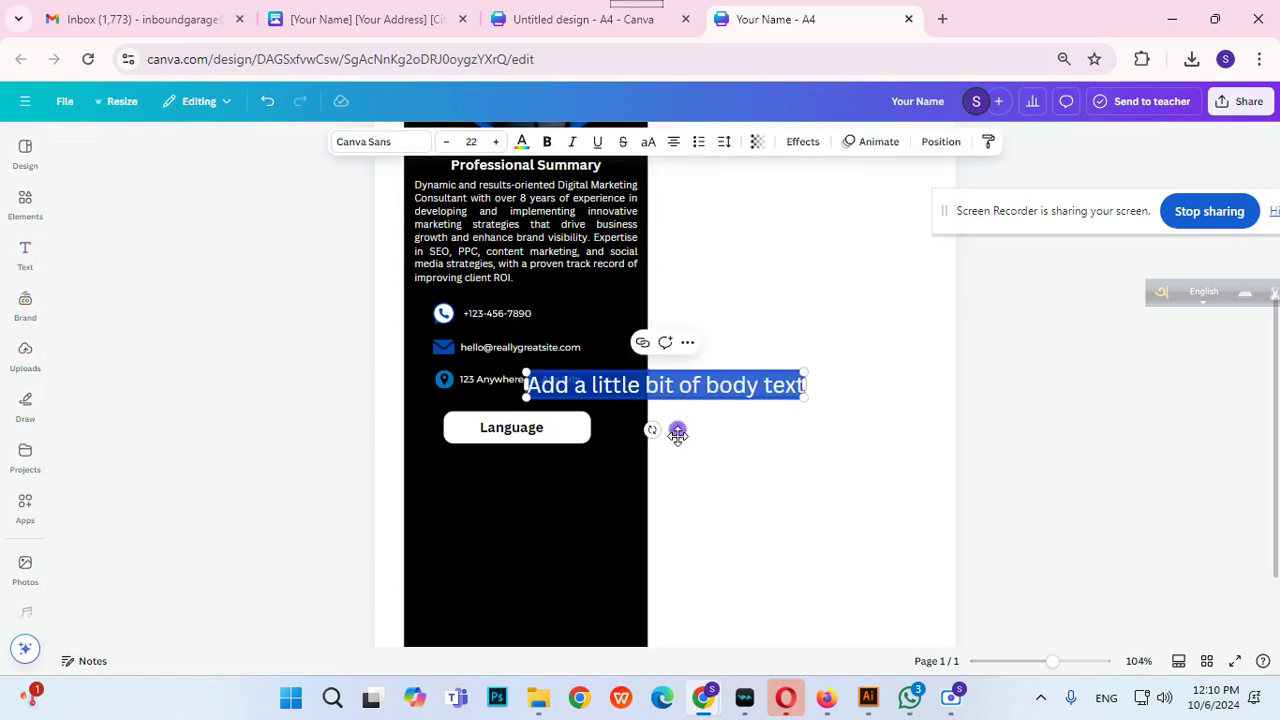
pyautogui.moveTo(678, 433); pyautogui.dragTo(597, 523)
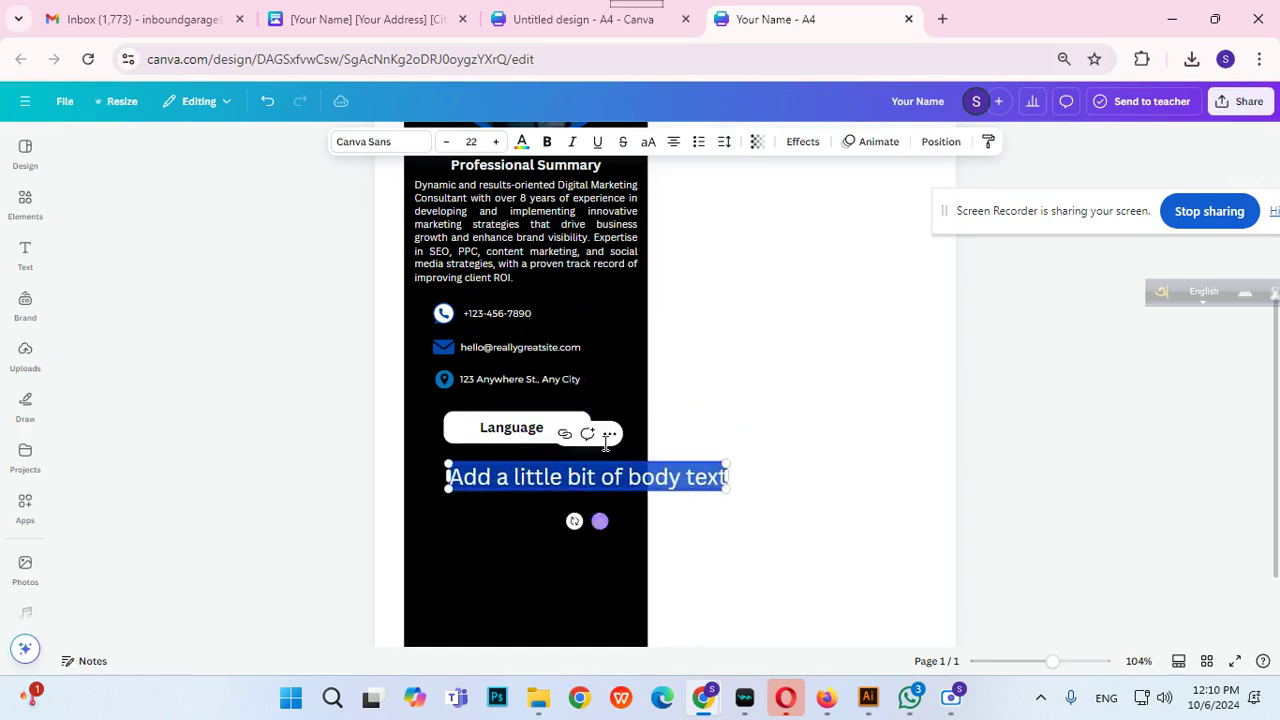
# Turn the new body text into a bulleted list and colour it white.
pyautogui.click(699, 142)
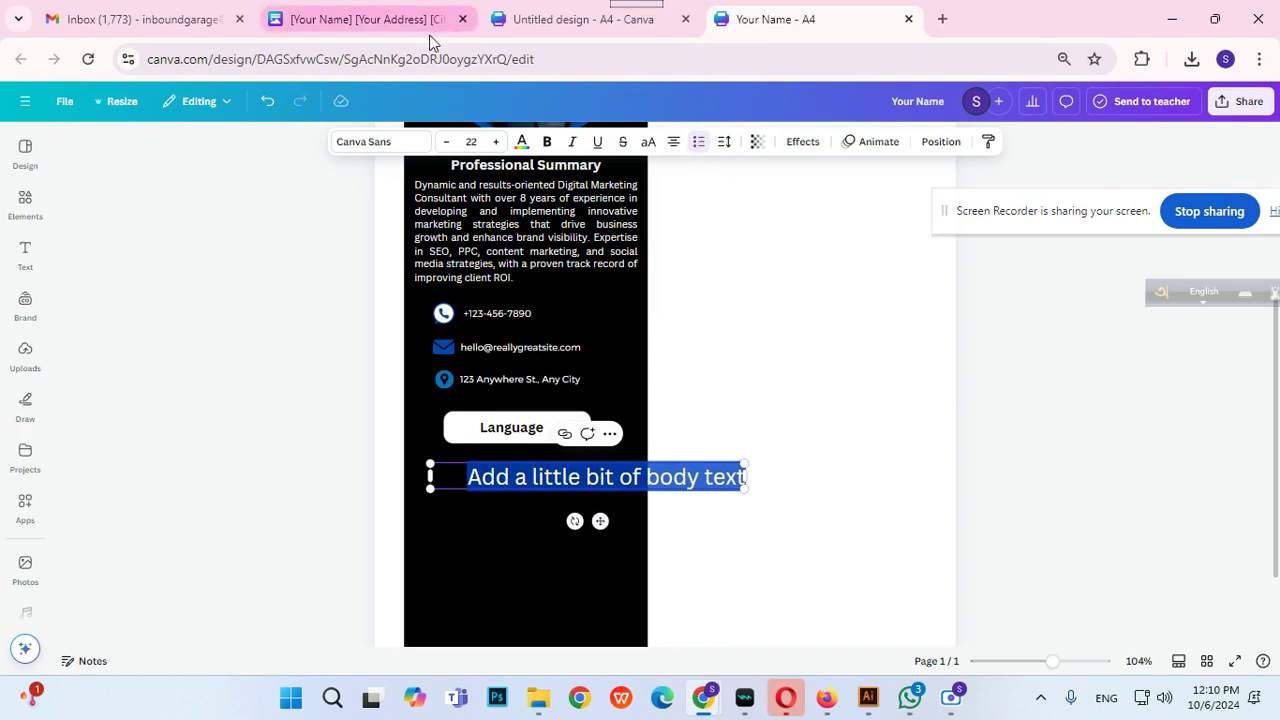
pyautogui.click(521, 142)
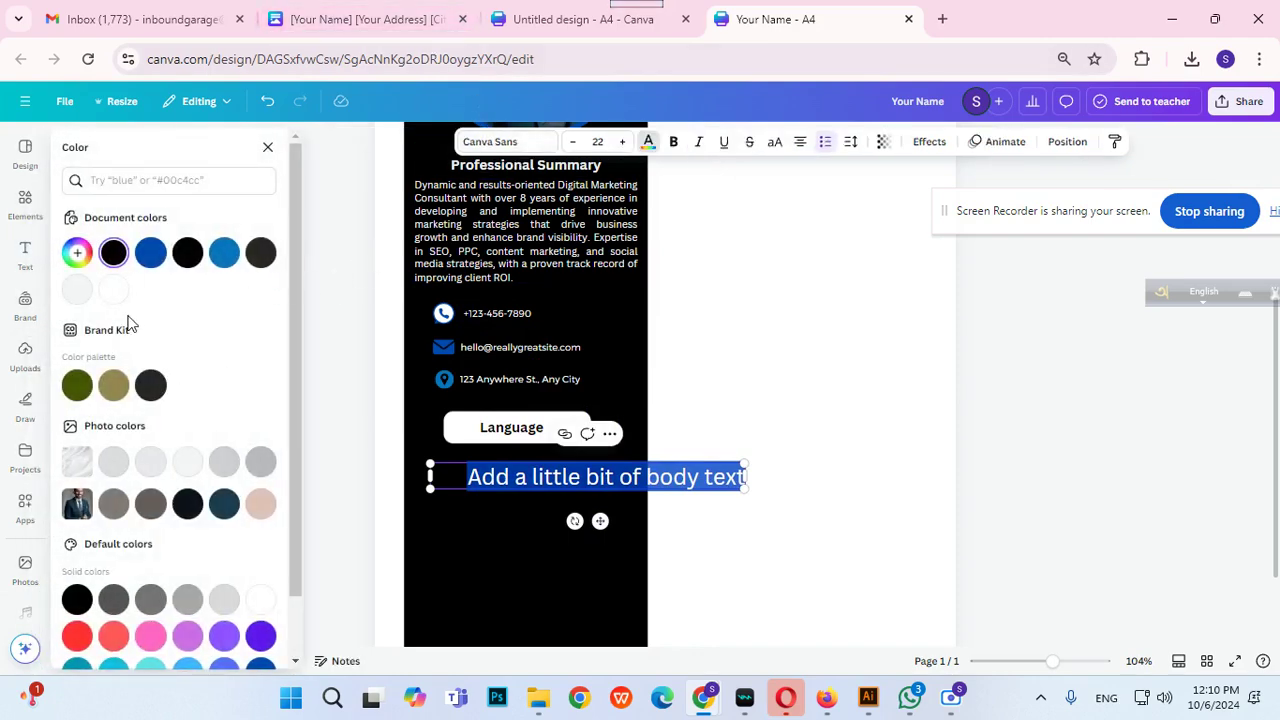
pyautogui.click(113, 289)
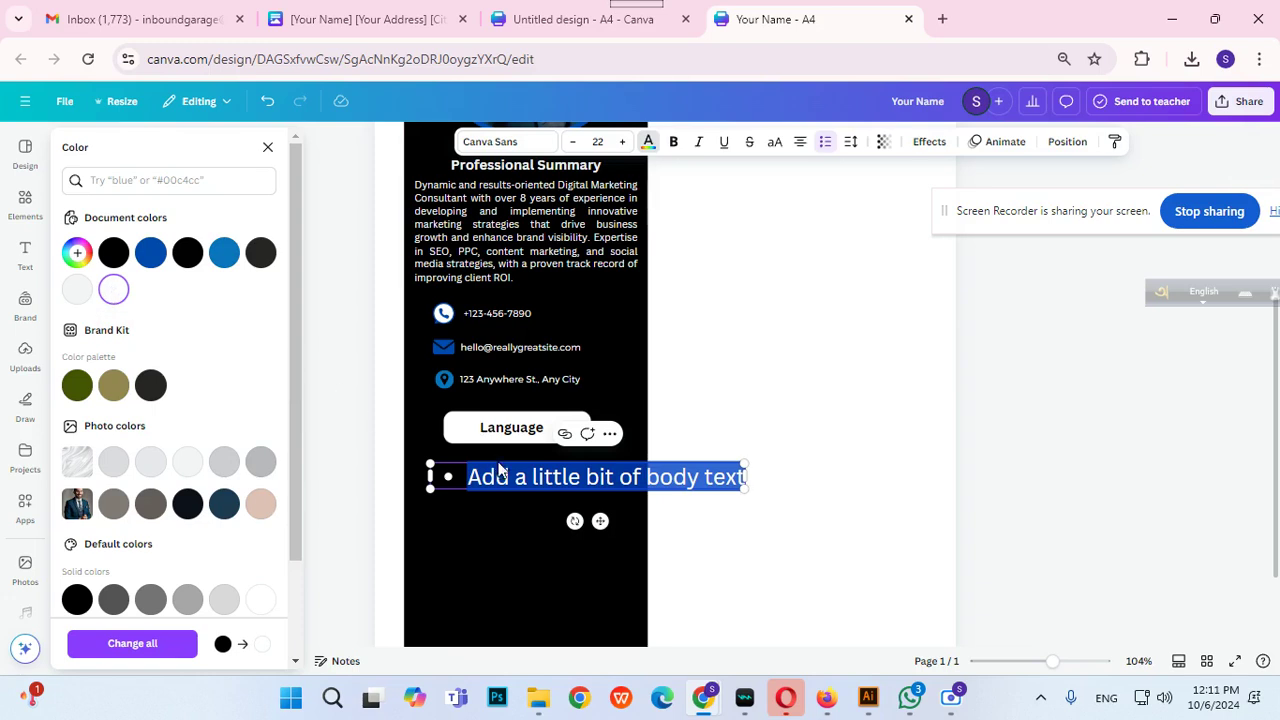
# Fill the bulleted list with the entries English, Bengali, Arabic and Urdu.
pyautogui.write('English')
pyautogui.press('Return')
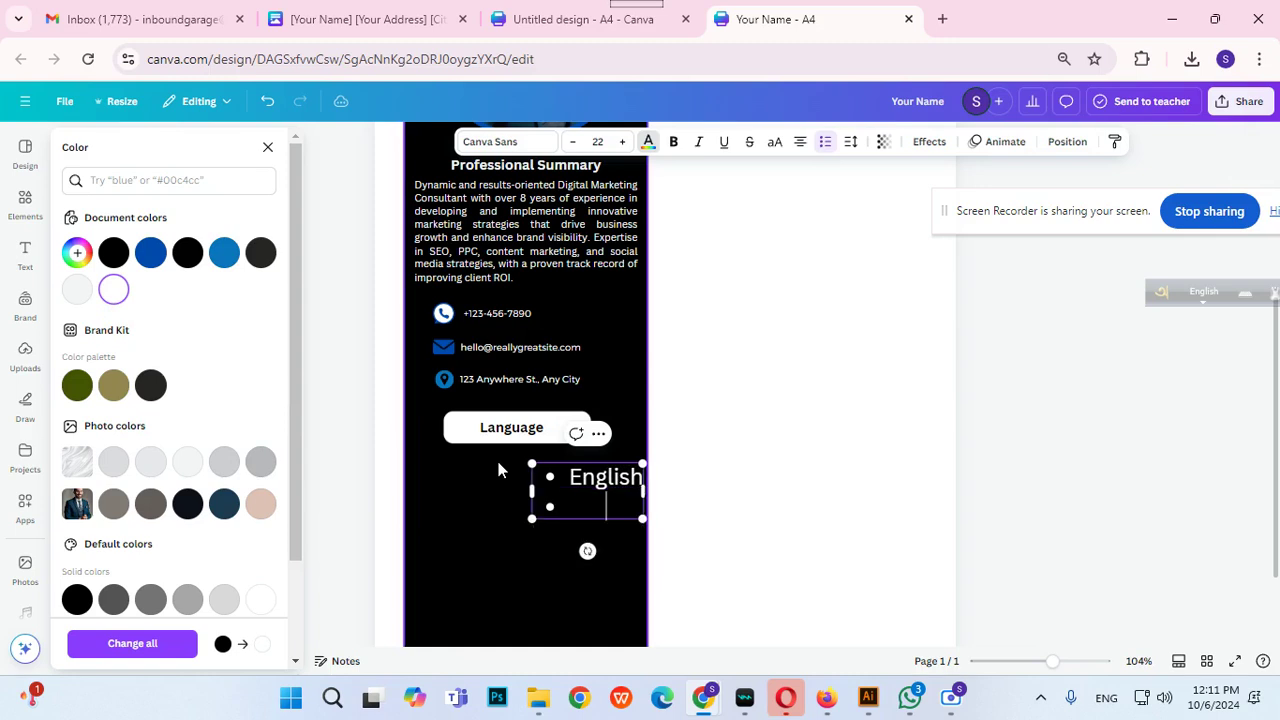
pyautogui.write('Bengali')
pyautogui.press('Return')
pyautogui.write('Arabic')
pyautogui.press('Return')
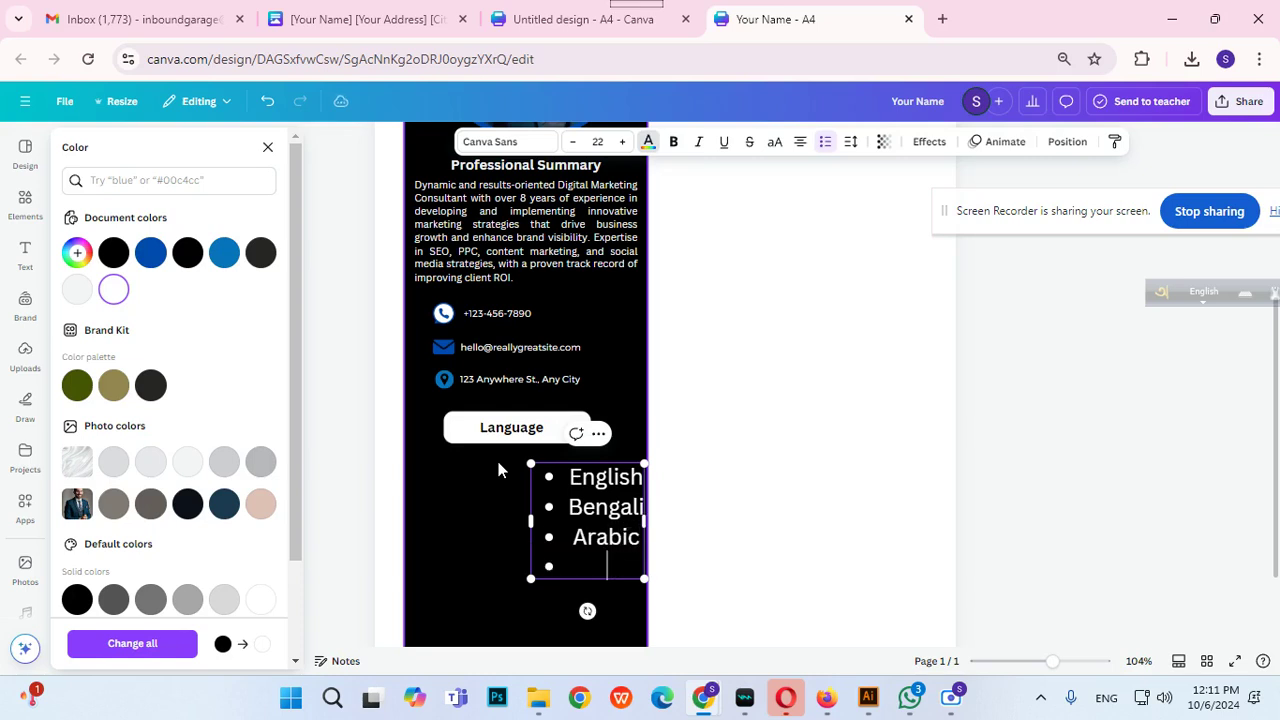
pyautogui.write('Urdu')
pyautogui.click(806, 357)
# Centre the language list under the Language bar and set its font size to 10.
pyautogui.moveTo(632, 497); pyautogui.dragTo(561, 493)
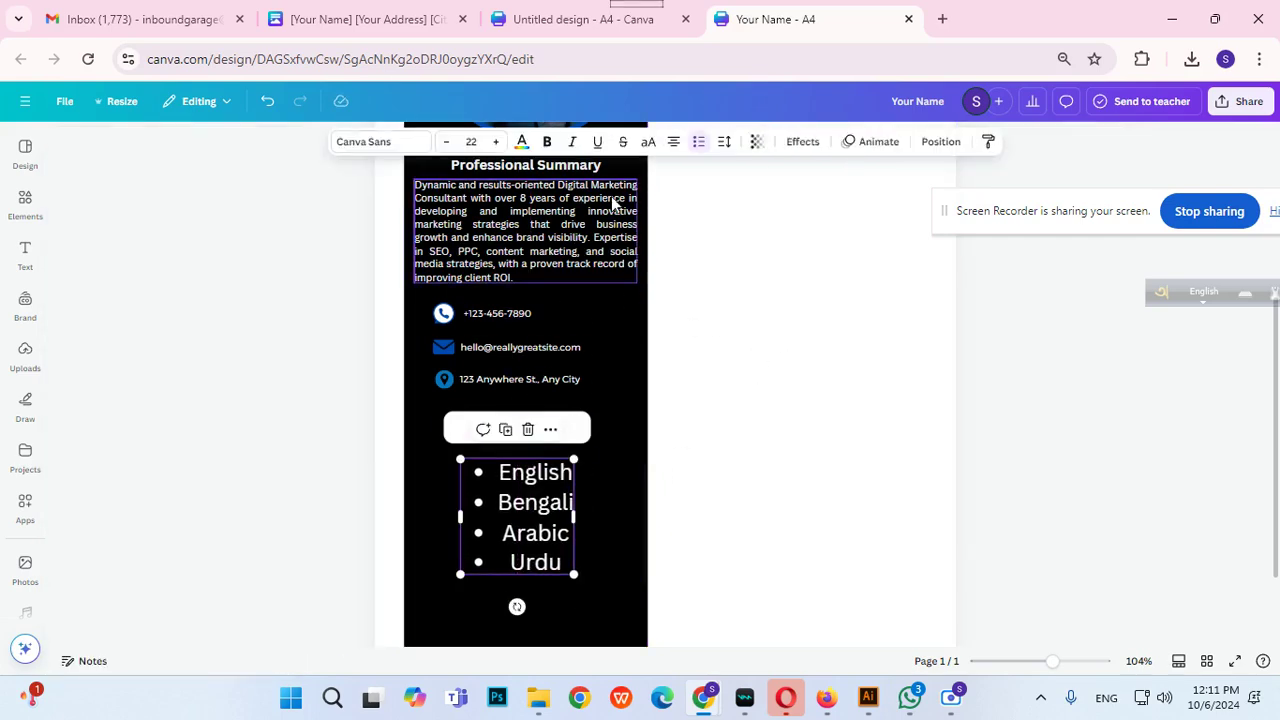
pyautogui.click(474, 141)
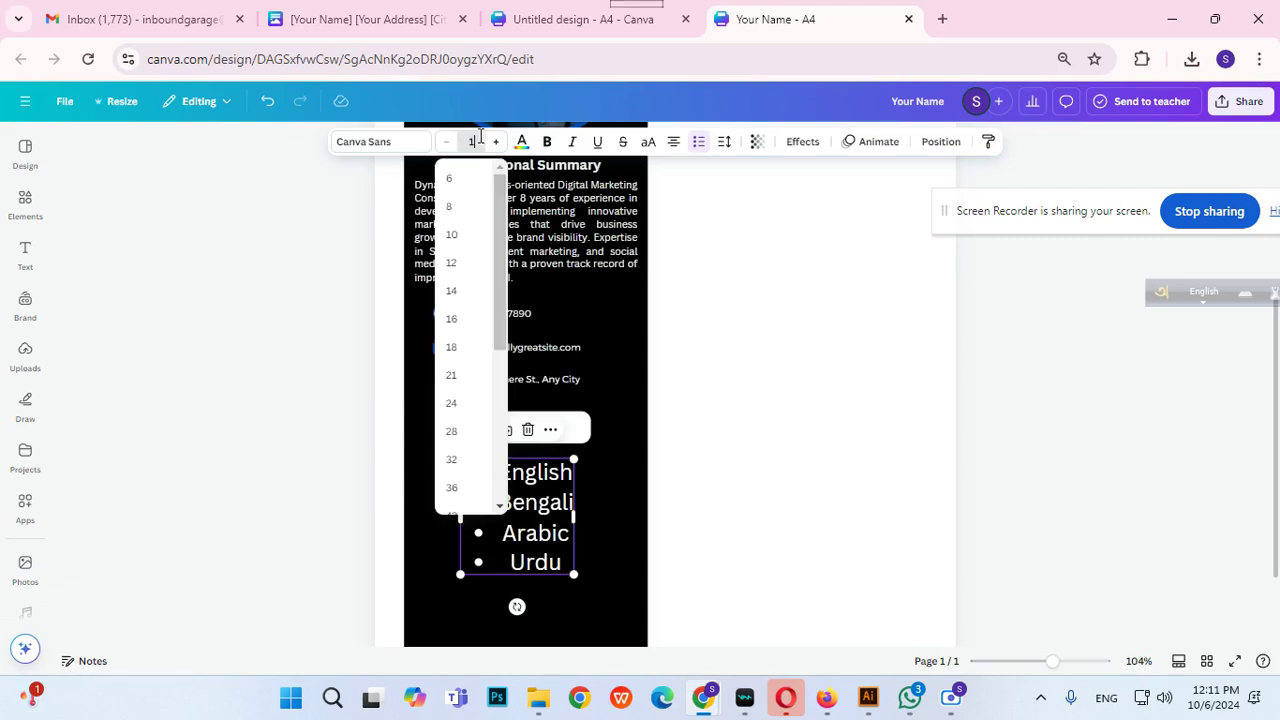
pyautogui.press('Return')
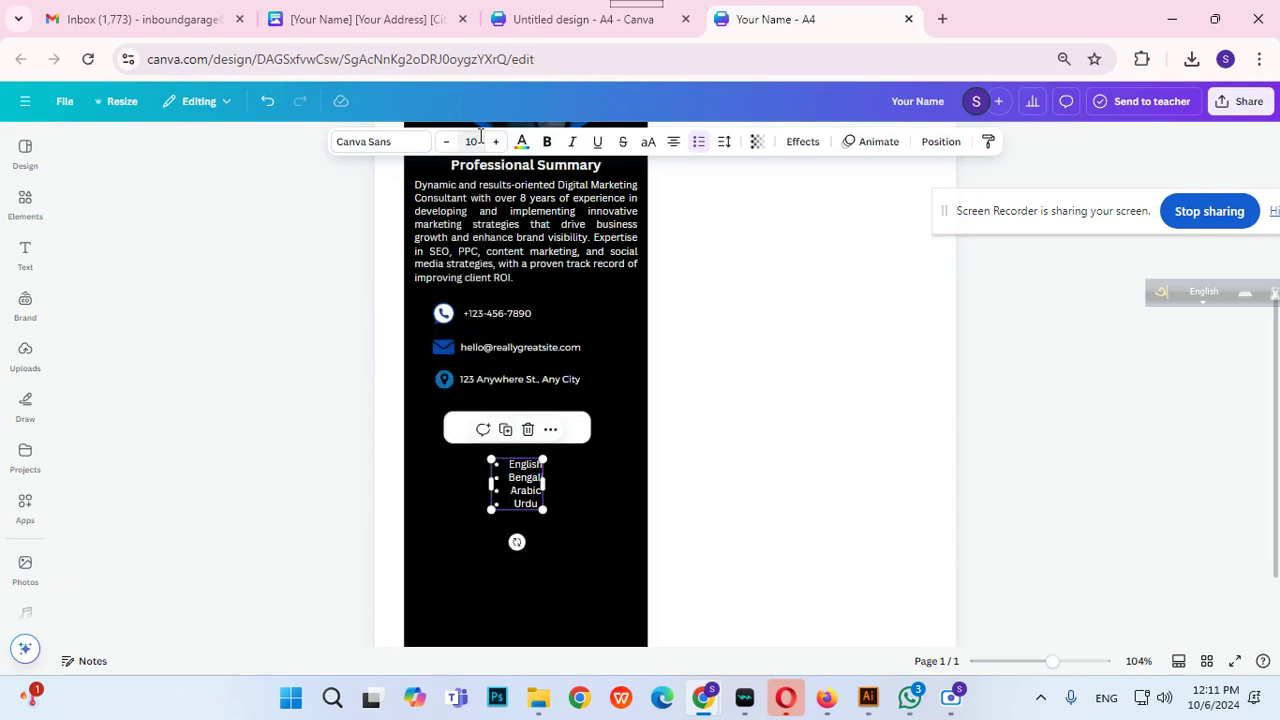
# Widen the language list's text box slightly, left-align its entries and shift it left beneath the Language bar.
pyautogui.moveTo(543, 484); pyautogui.dragTo(562, 485)
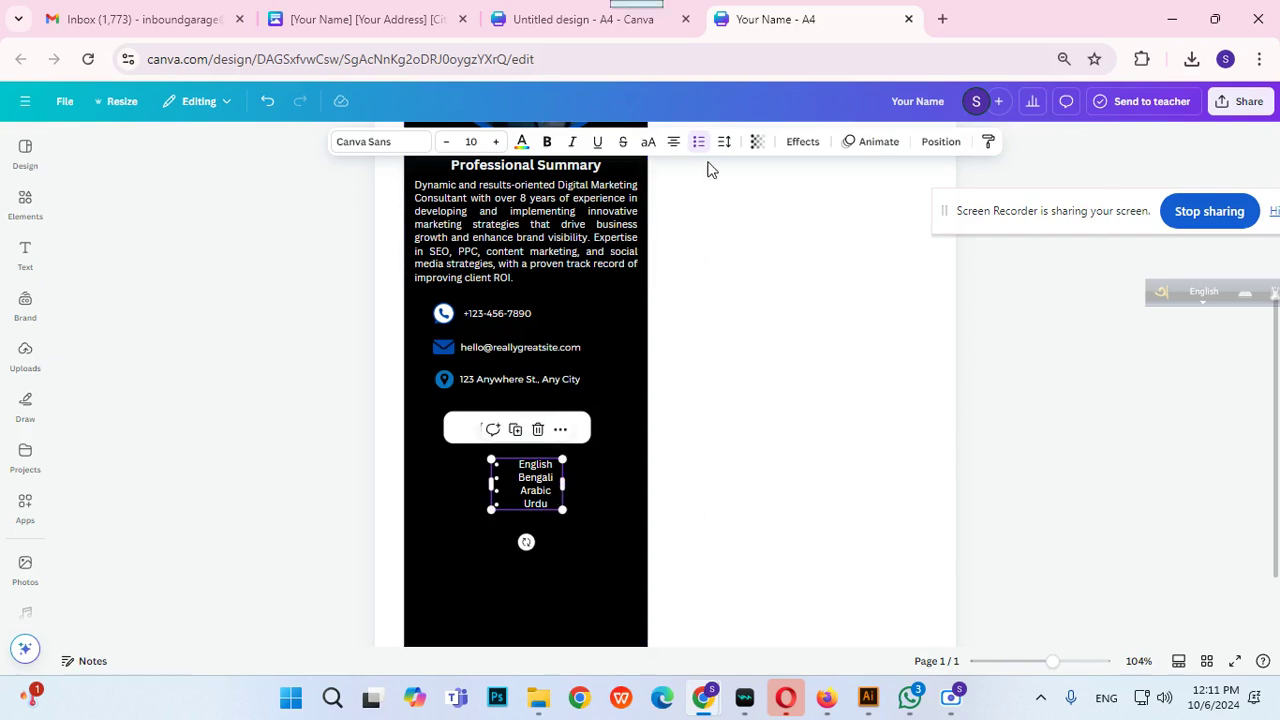
pyautogui.click(676, 146)
pyautogui.moveTo(522, 490); pyautogui.dragTo(487, 490)
pyautogui.click(1040, 360)
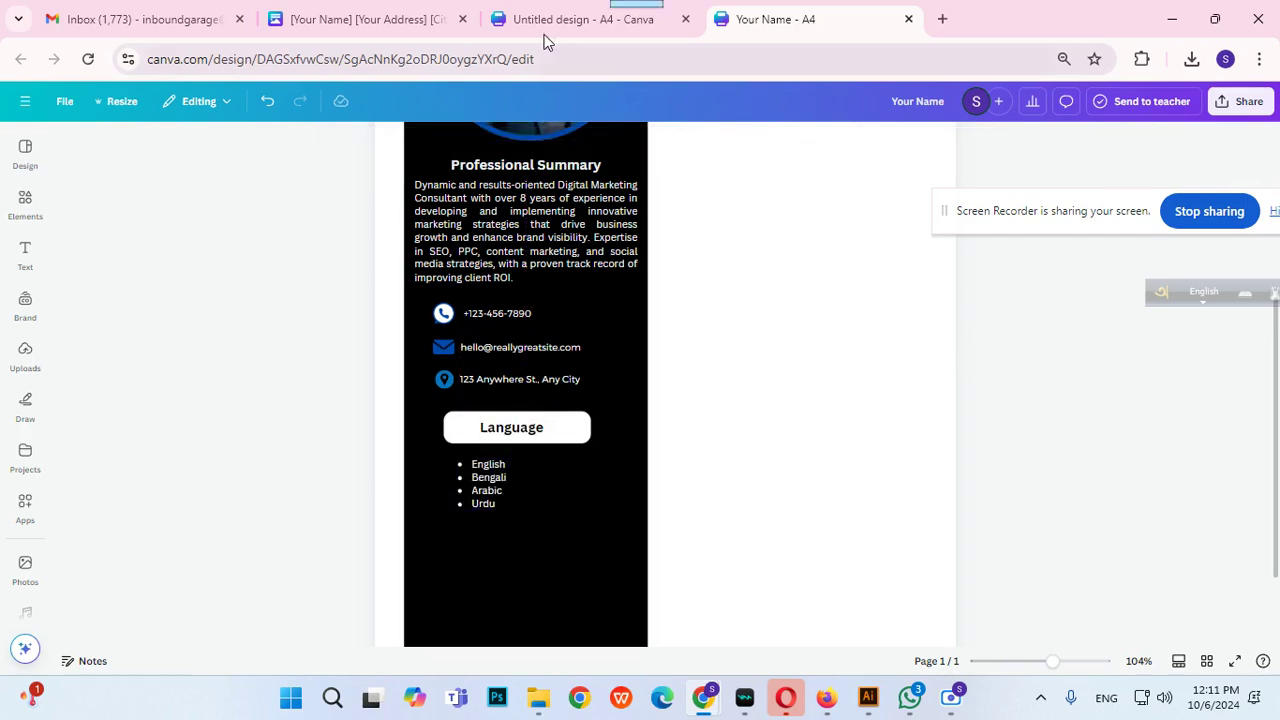
# Examine the black column of the reference design, from the About Me text down to the Language and Expertise sections.
pyautogui.click(580, 19)
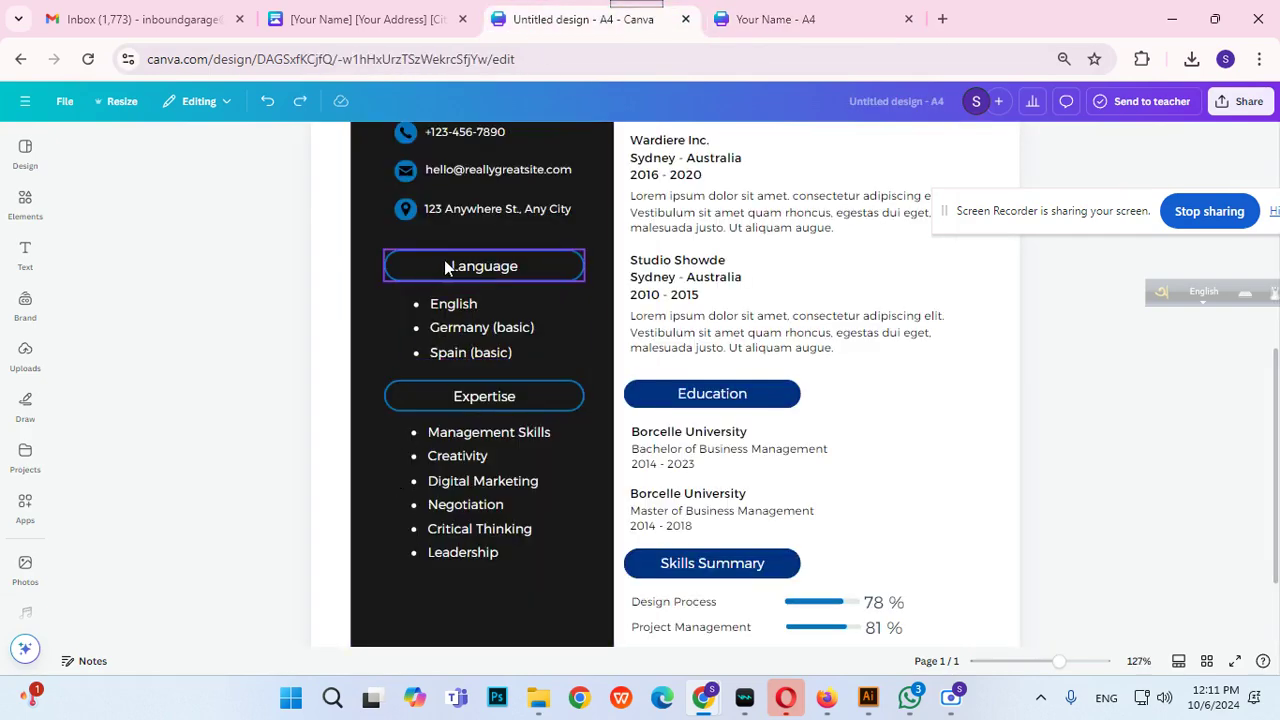
pyautogui.scroll(-2, 443, 494)
pyautogui.scroll(6, 463, 479)
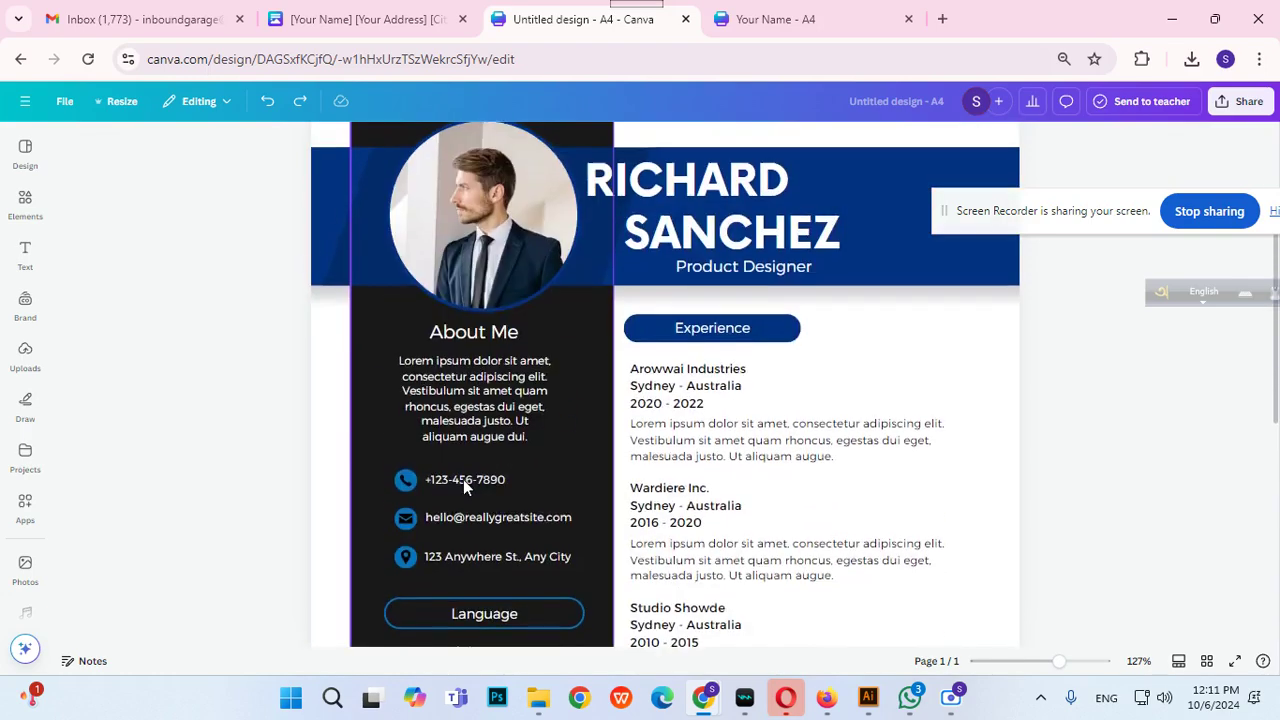
pyautogui.scroll(-2, 500, 247)
pyautogui.scroll(1, 474, 397)
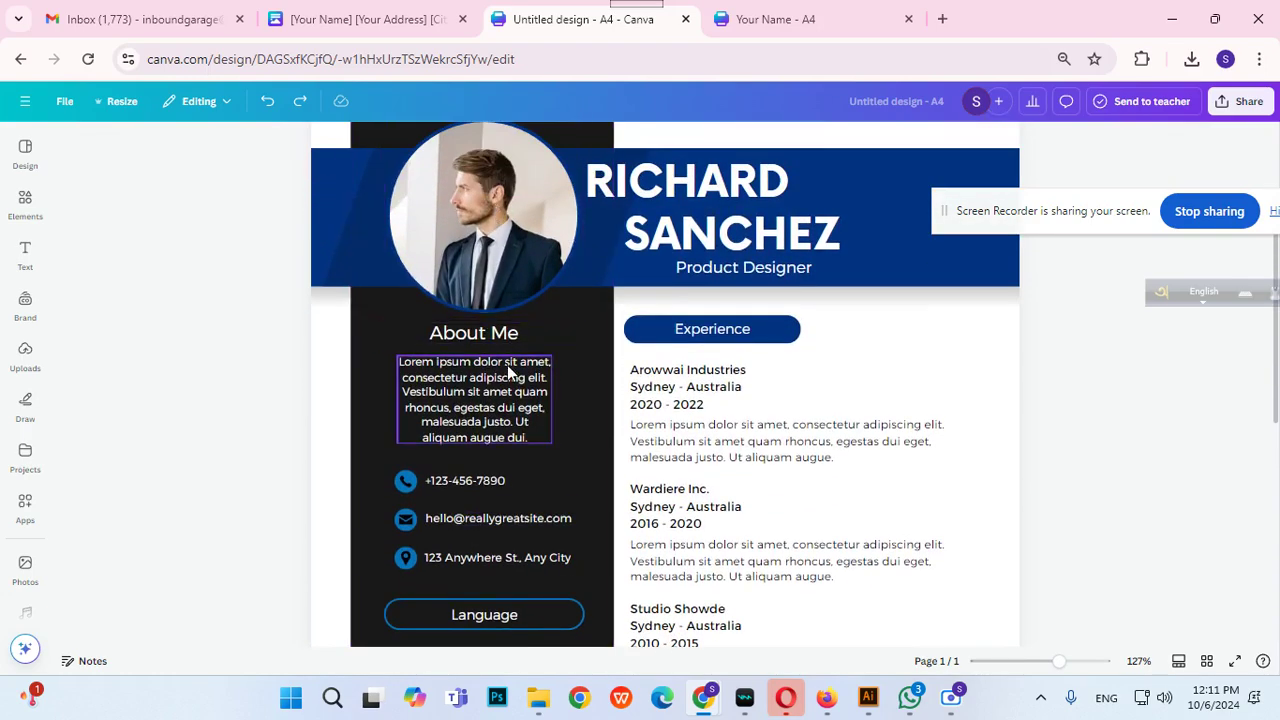
pyautogui.scroll(-1, 507, 365)
pyautogui.scroll(-1, 480, 460)
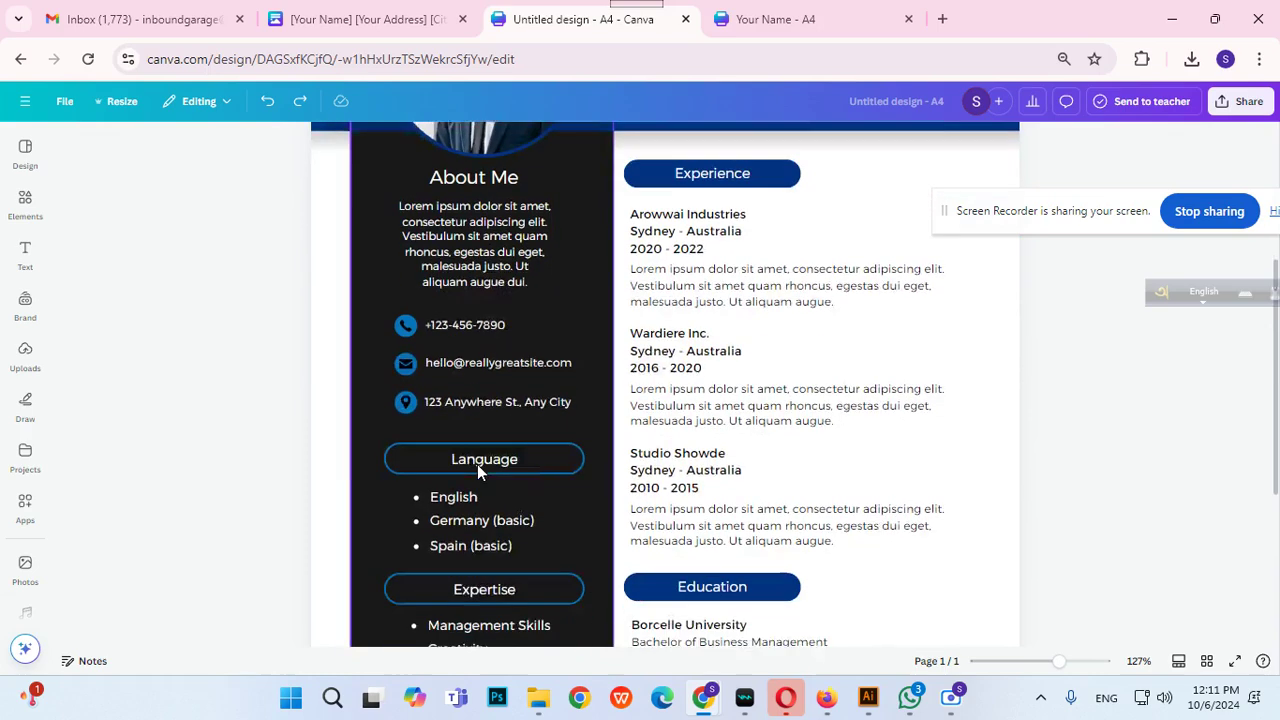
pyautogui.scroll(-1, 471, 432)
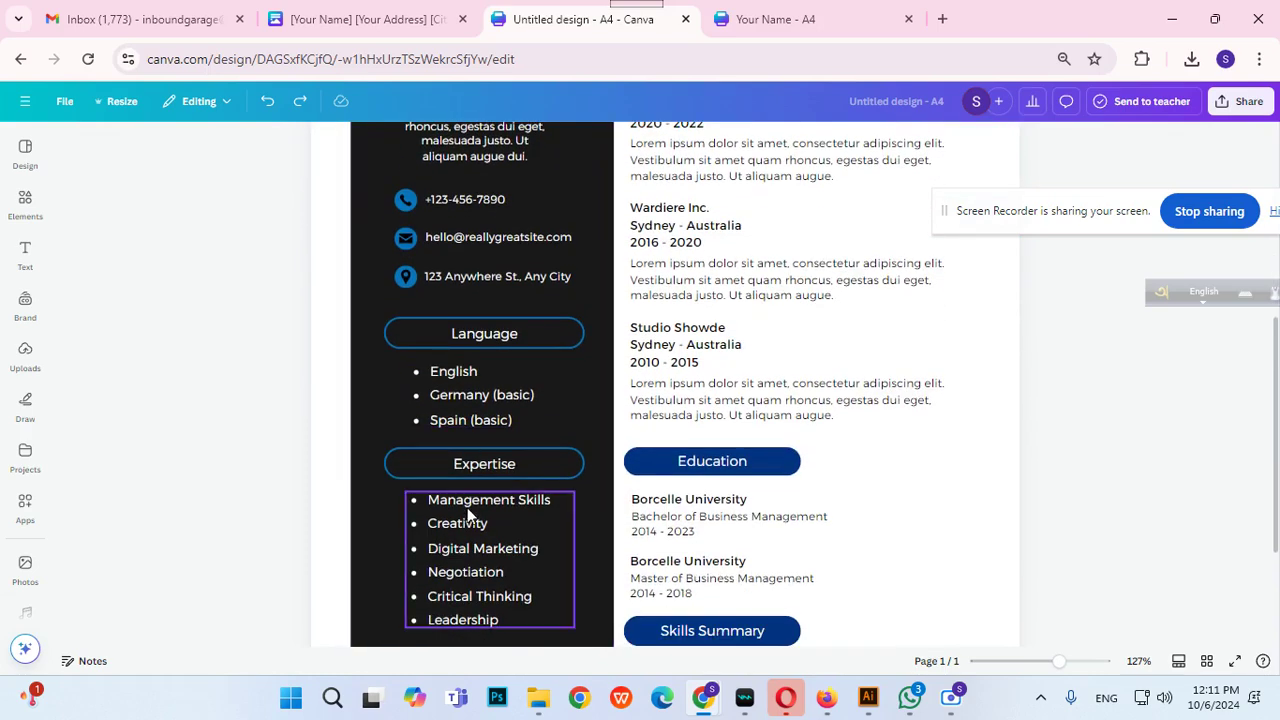
# Return to the resume and add another rounded bar graphic from the shapes results.
pyautogui.click(775, 19)
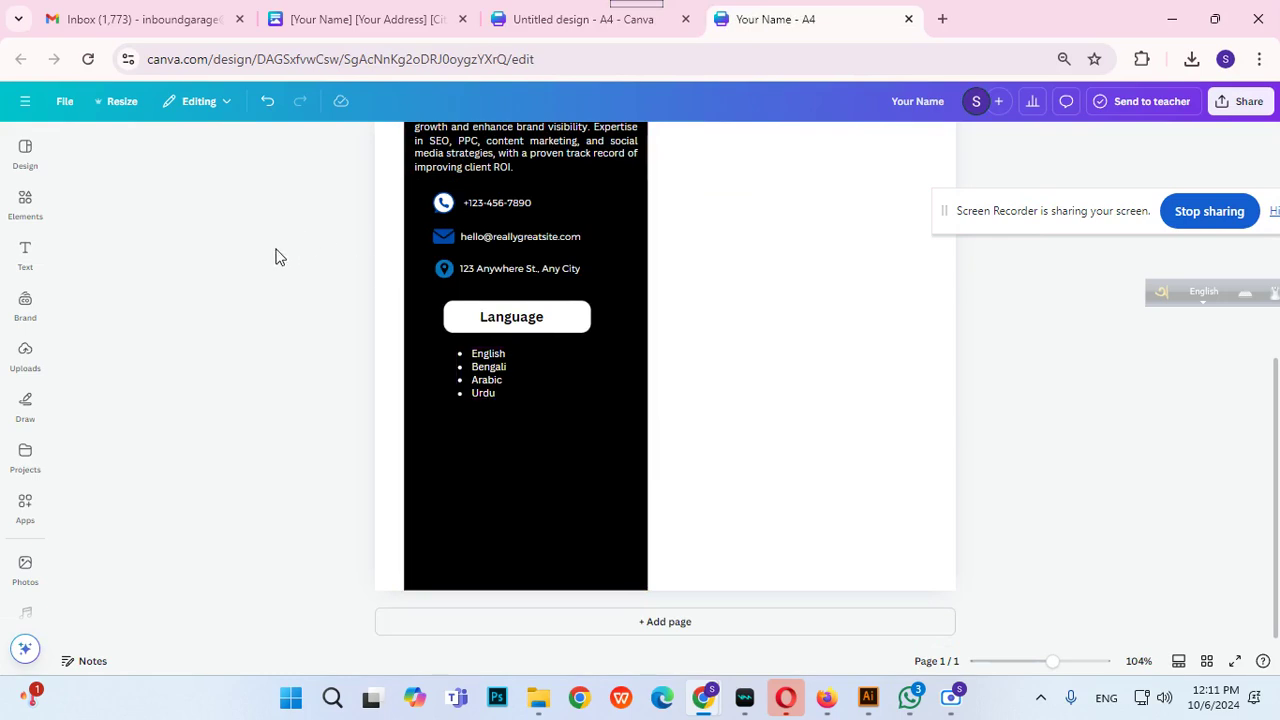
pyautogui.click(25, 200)
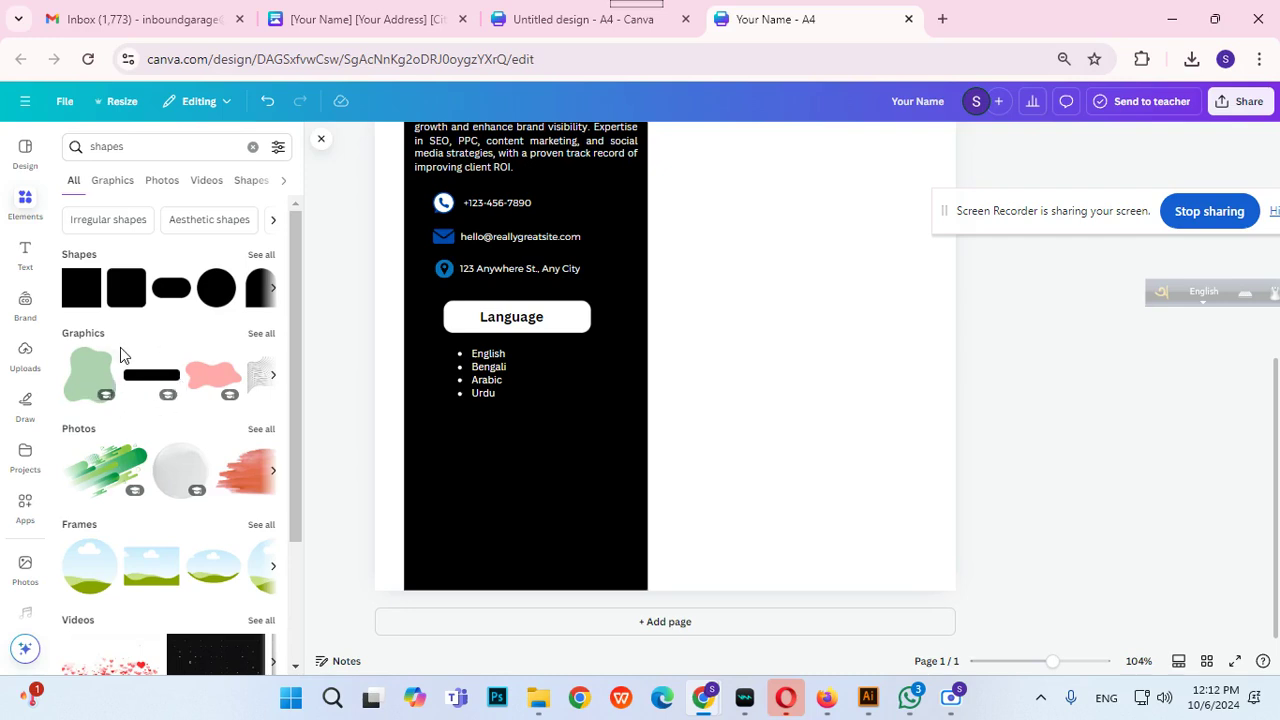
pyautogui.click(138, 383)
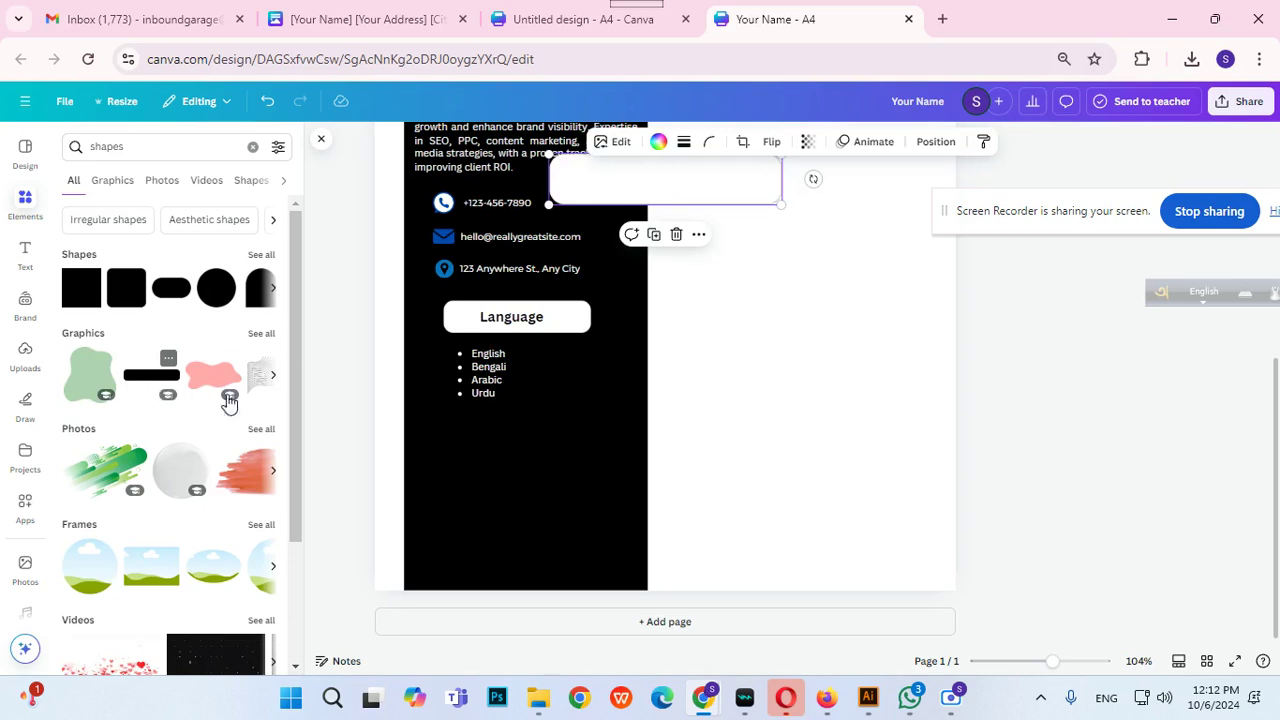
# Duplicate the white rounded box behind the Language heading and place the copy below the language list.
pyautogui.moveTo(751, 214); pyautogui.dragTo(565, 445)
pyautogui.click(503, 389)
pyautogui.click(564, 323)
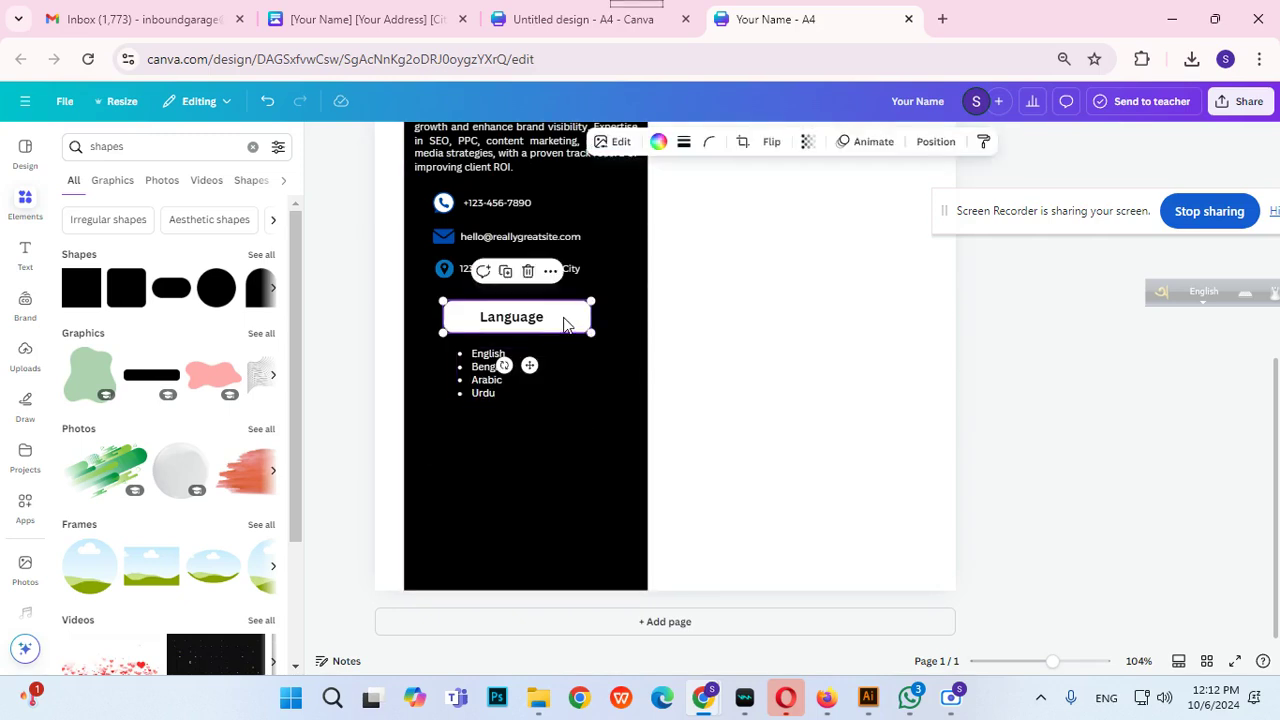
pyautogui.click(506, 273)
pyautogui.moveTo(540, 377); pyautogui.dragTo(527, 480)
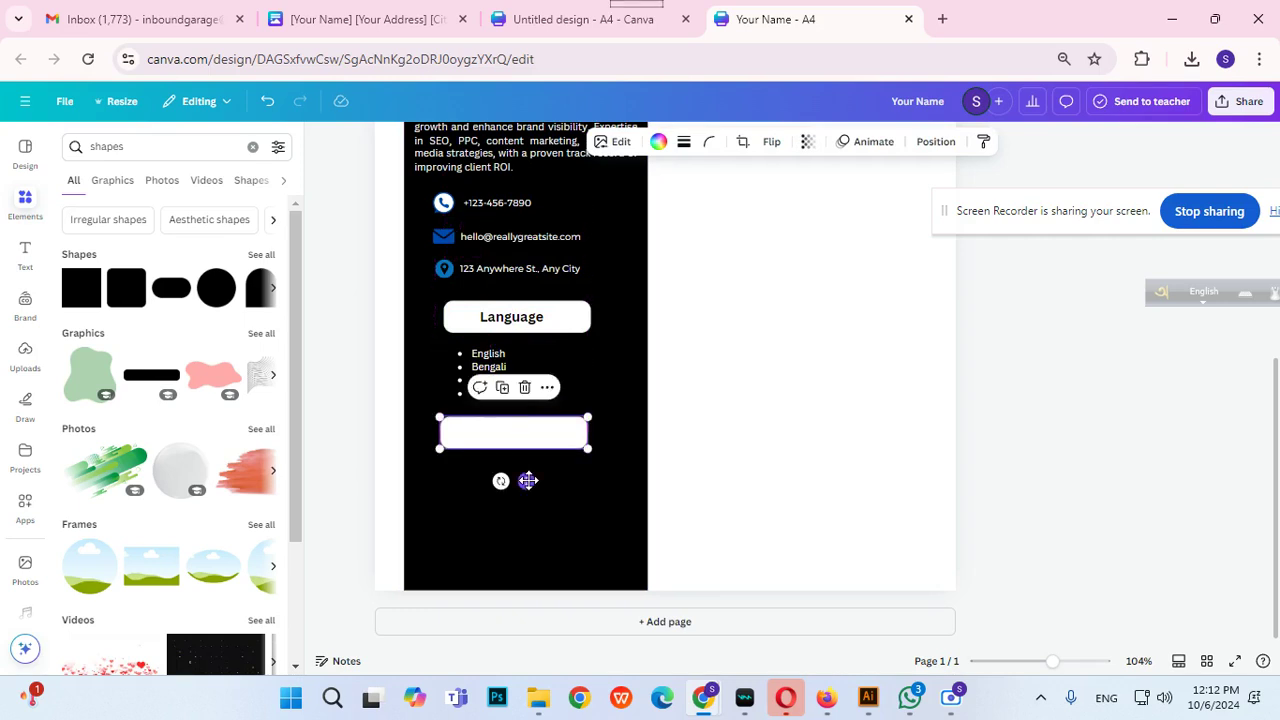
# Duplicate the Language heading text onto the empty white box below the list and change it to "Expertise Area".
pyautogui.click(512, 324)
pyautogui.hotkey('ctrl', 'd')
pyautogui.moveTo(523, 360); pyautogui.dragTo(517, 466)
pyautogui.doubleClick(515, 433)
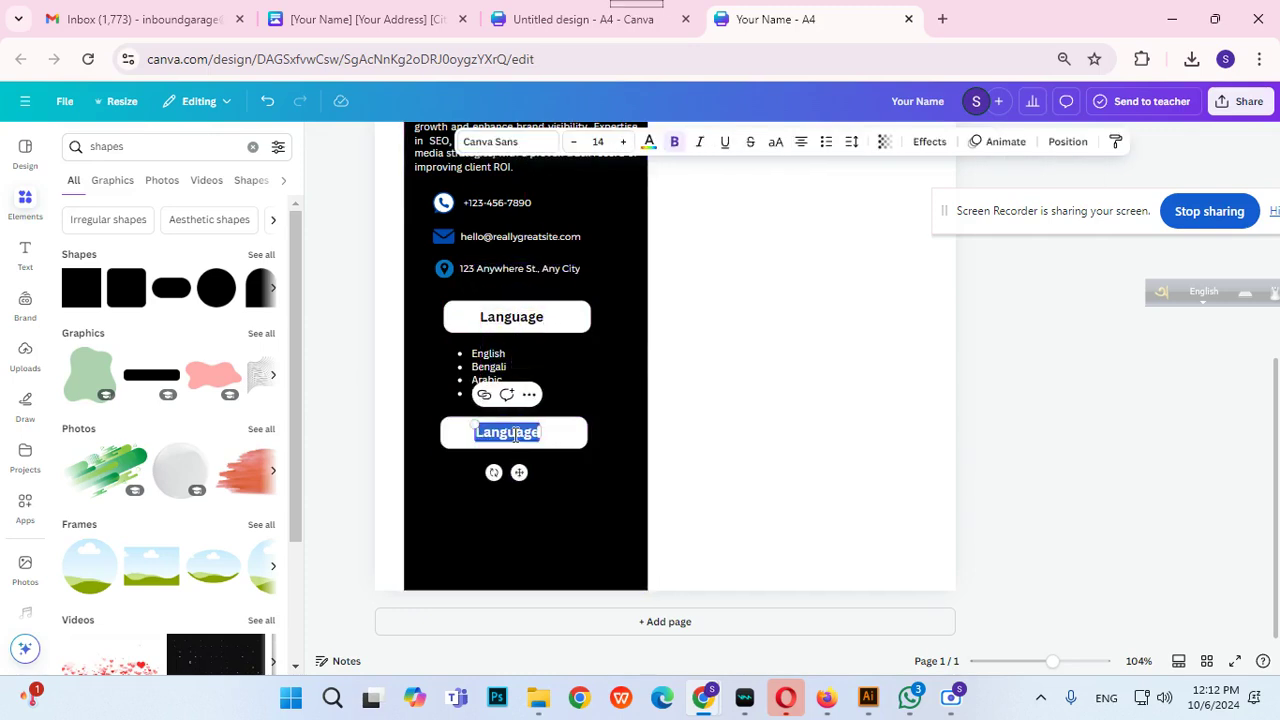
pyautogui.write('Ex')
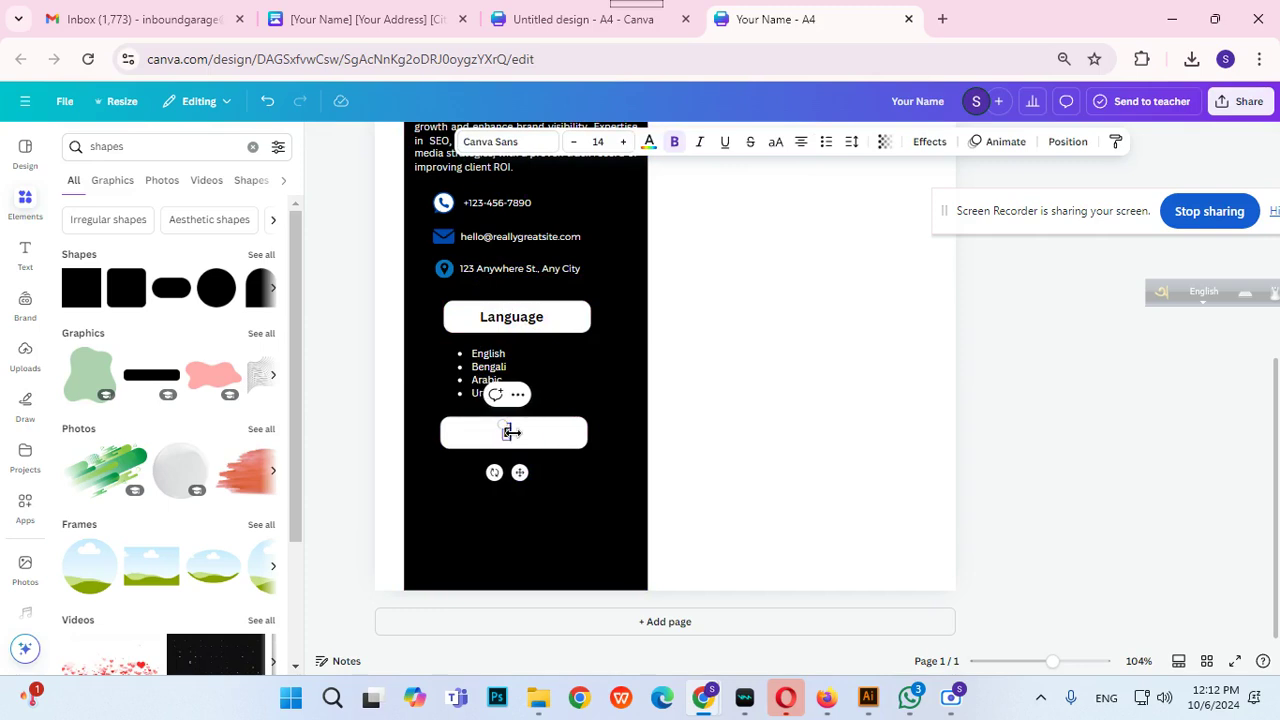
pyautogui.write('pe')
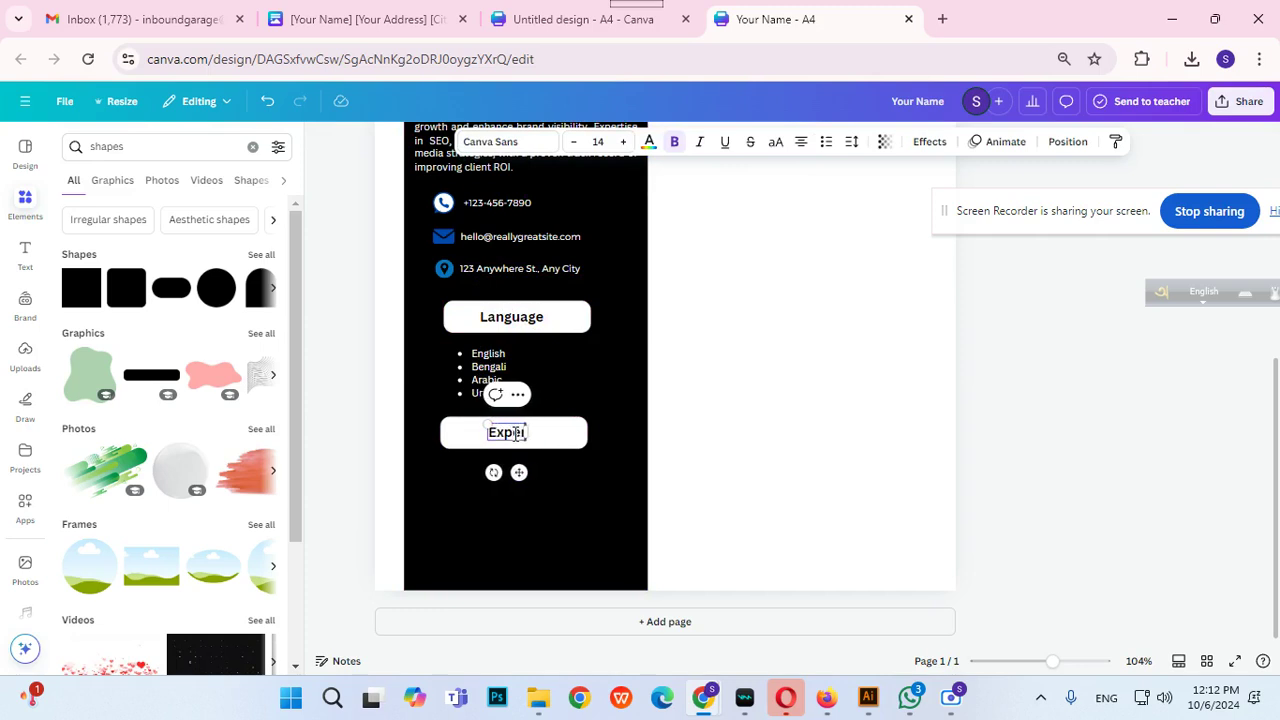
pyautogui.write('rtise Area')
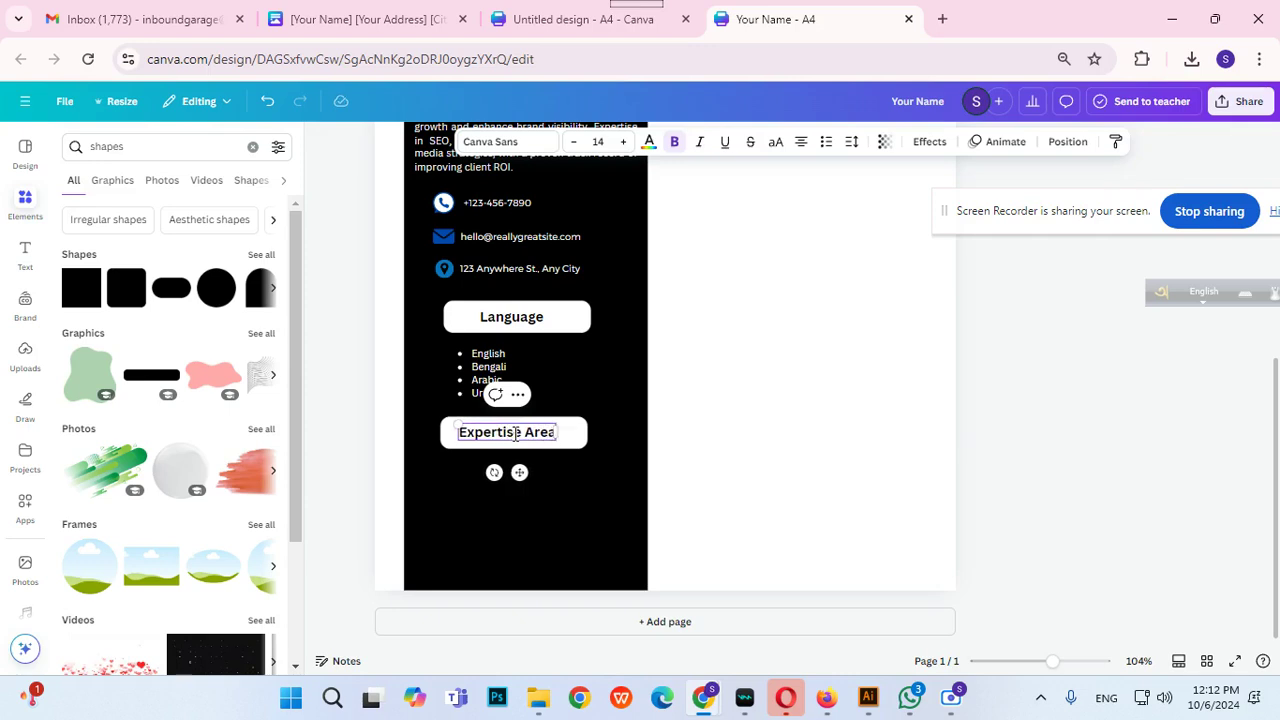
pyautogui.click(668, 444)
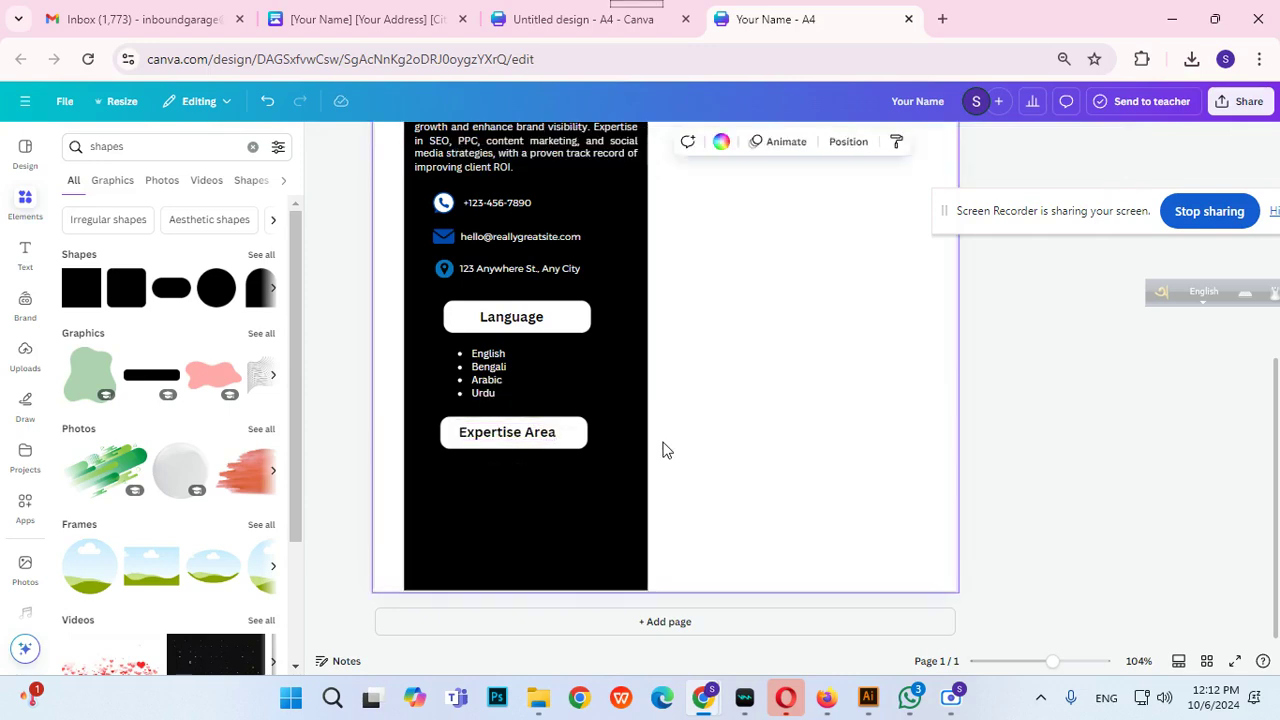
pyautogui.click(1020, 463)
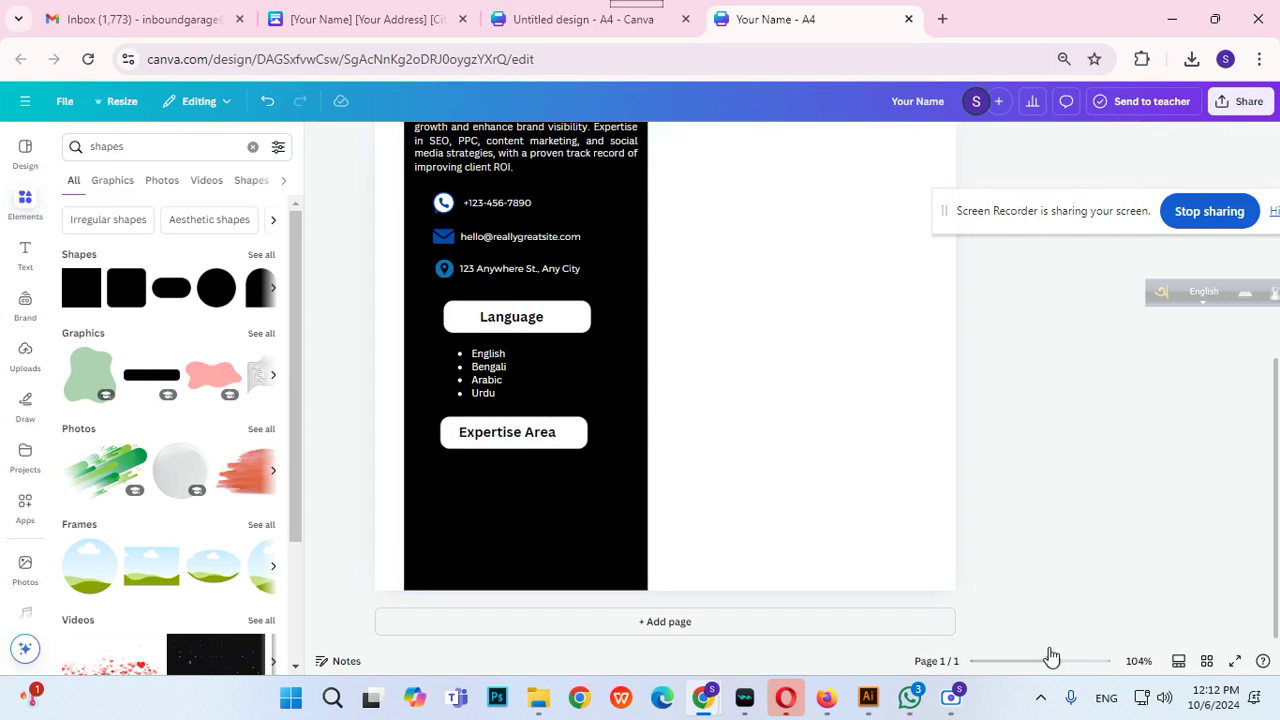
# Duplicate the language list below the Expertise Area heading and replace its items with SEO and Content Marketing, widening the text box to fit.
pyautogui.click(494, 390)
pyautogui.moveTo(494, 390); pyautogui.dragTo(493, 493)
pyautogui.click(509, 472)
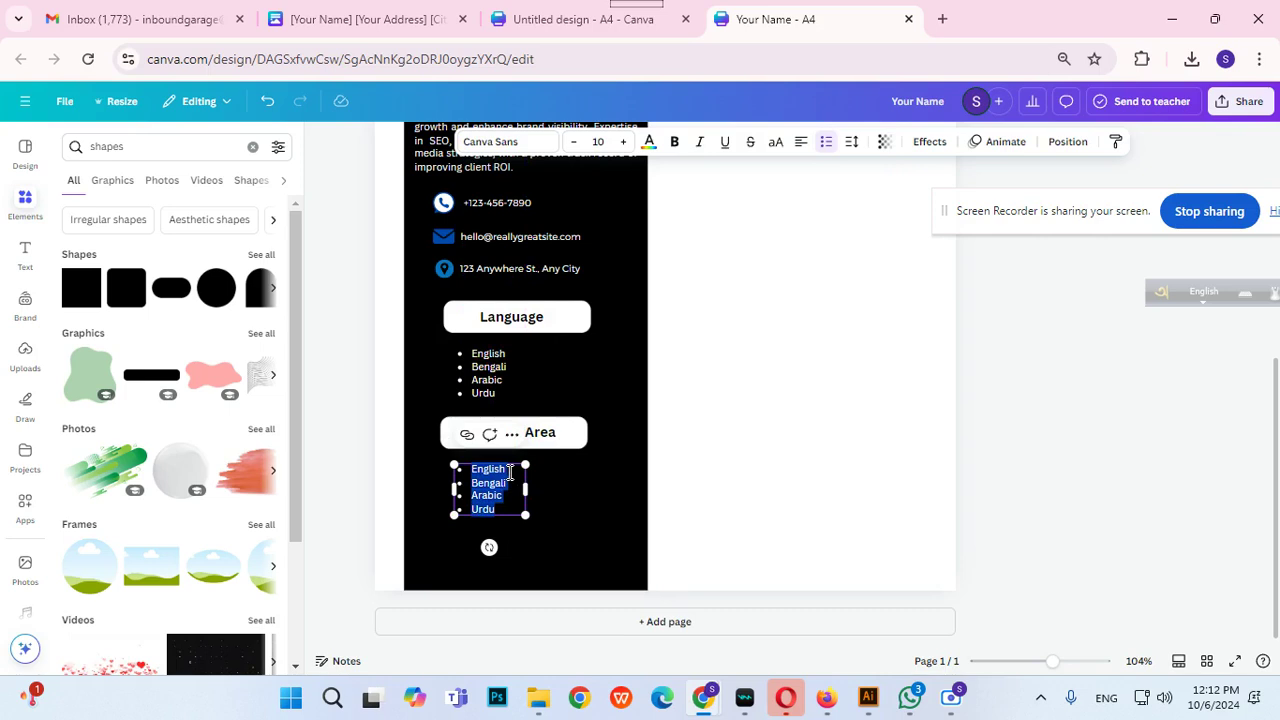
pyautogui.write('SEO')
pyautogui.press('Return')
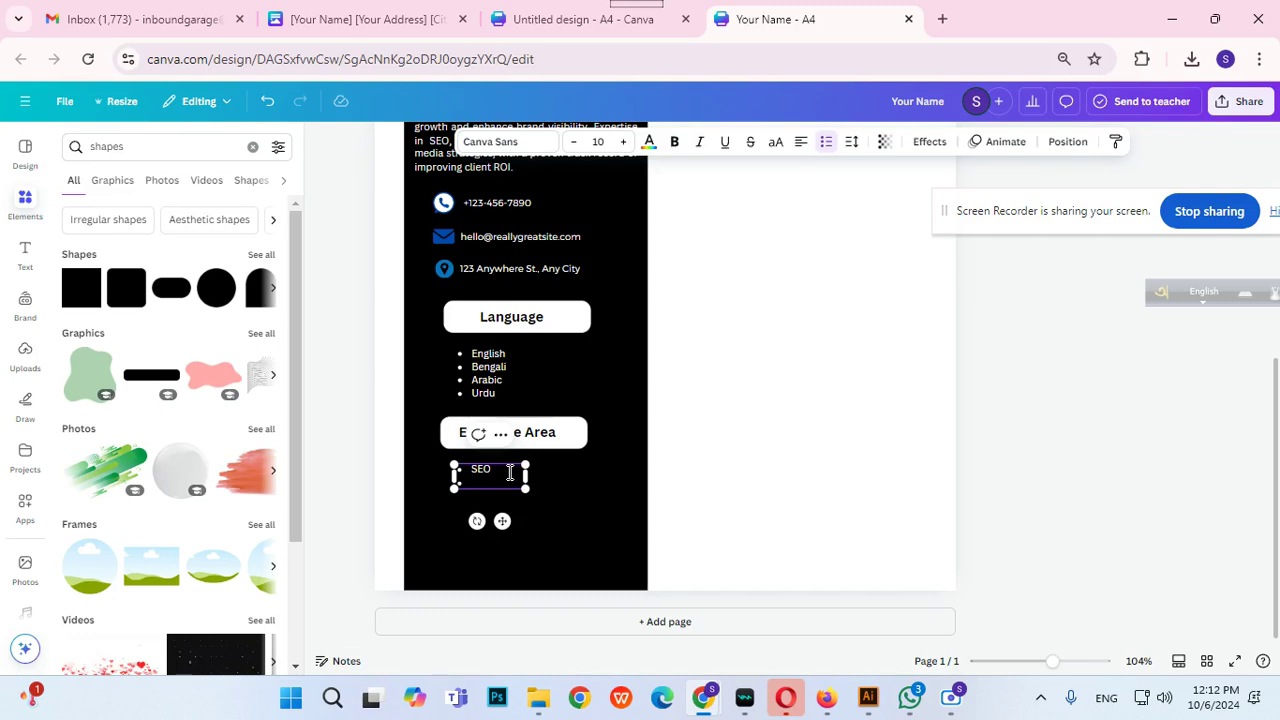
pyautogui.write('Content')
pyautogui.press('Return')
pyautogui.write('Marketing')
pyautogui.moveTo(525, 483); pyautogui.dragTo(592, 479)
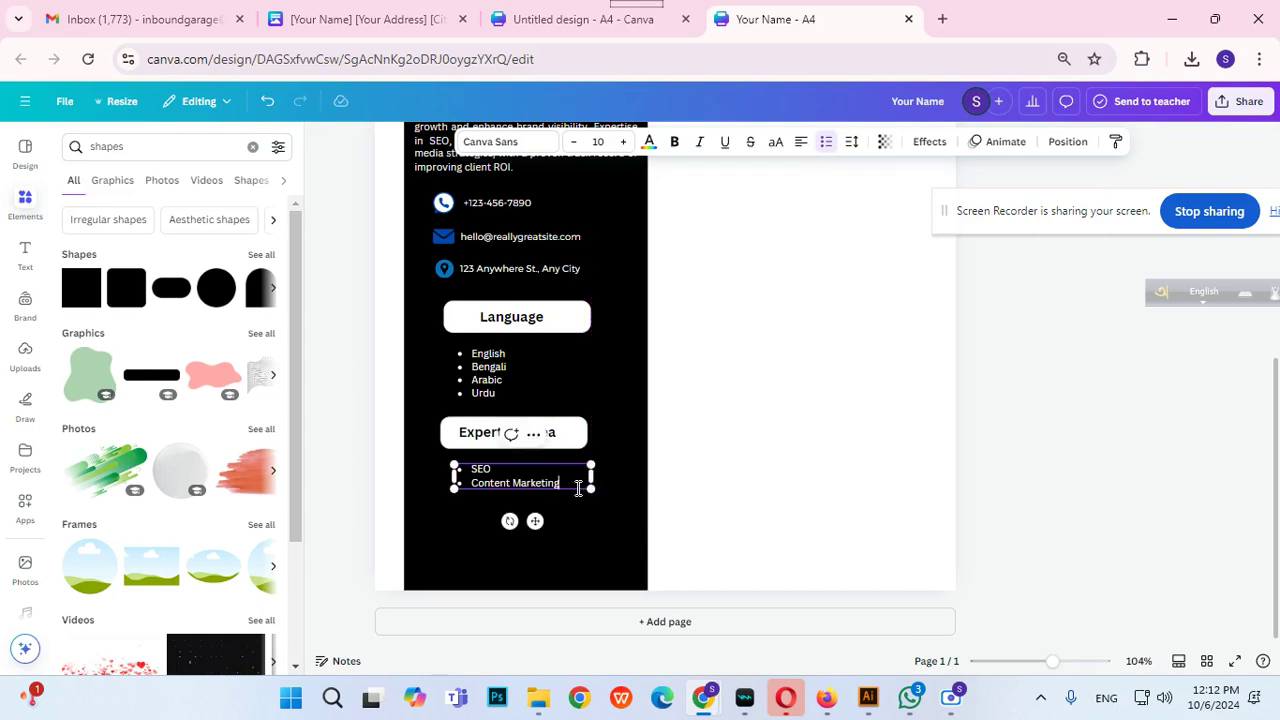
# Add WordPress, HTML & CSS, Social Media Marketing, Canva Design and Video Marketing to the Expertise Area bullet list.
pyautogui.write('Wordpress')
pyautogui.press('Return')
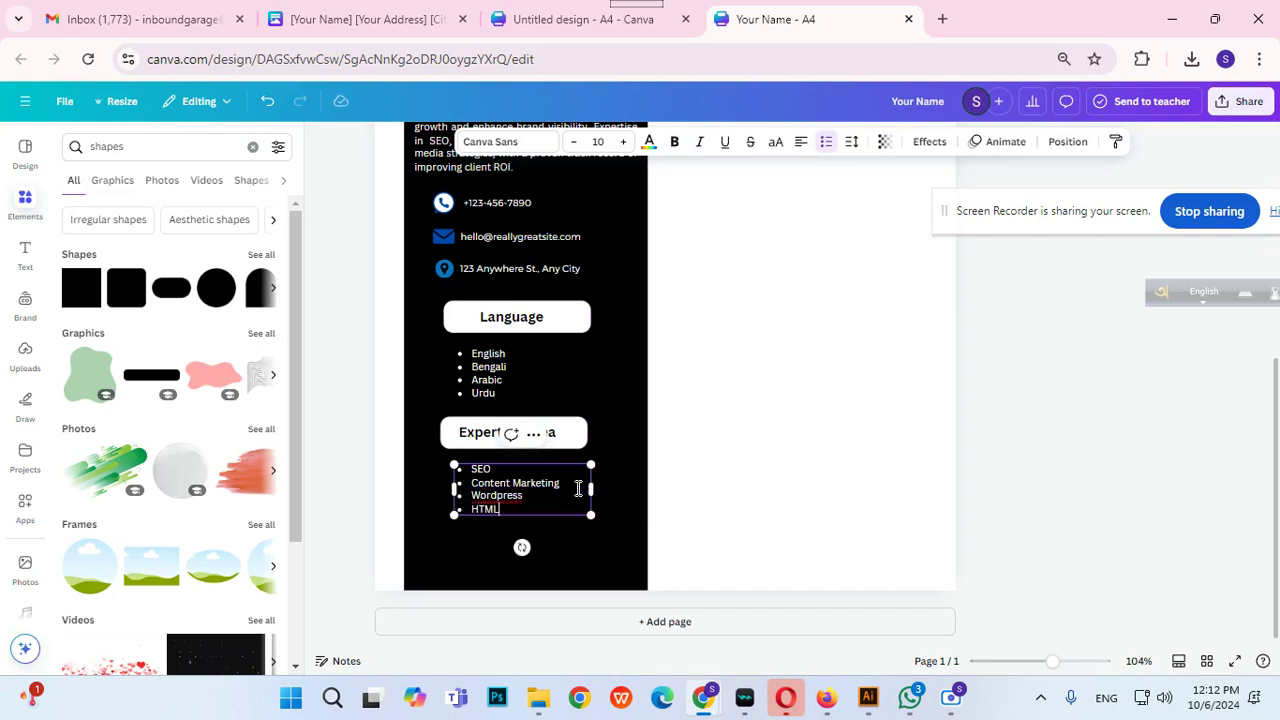
pyautogui.write('HTML & CSS')
pyautogui.press('Return')
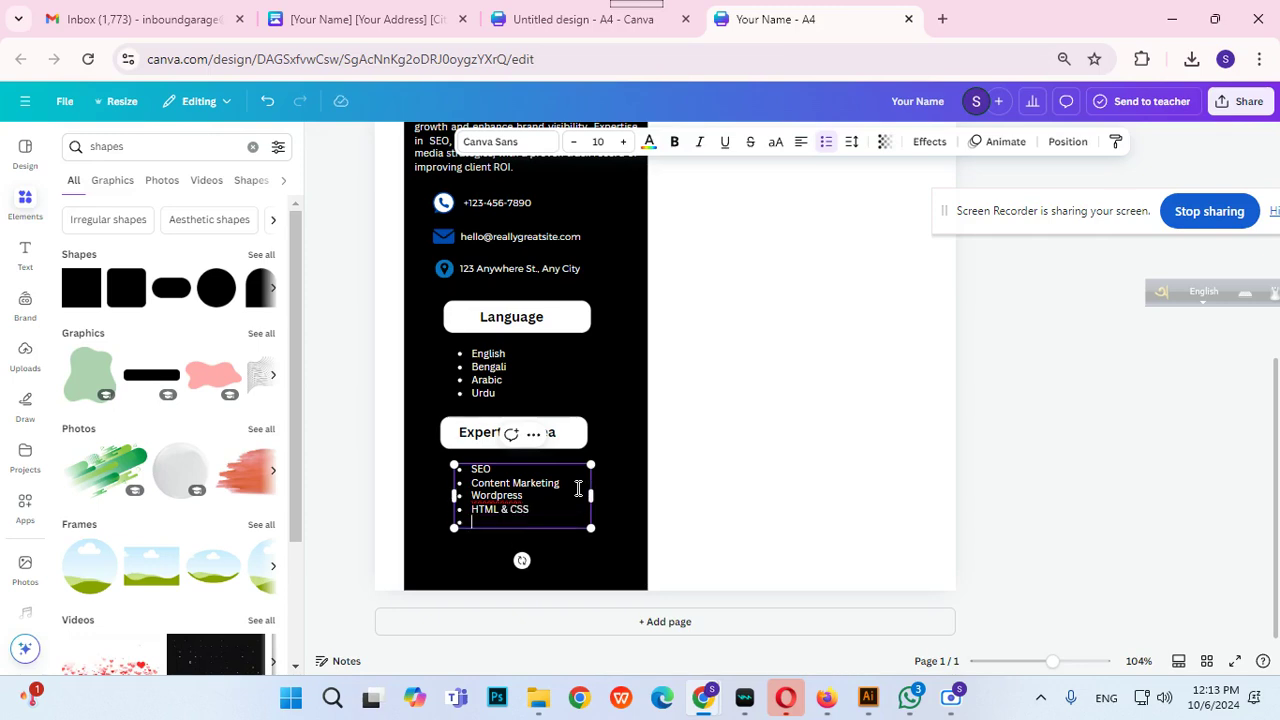
pyautogui.click(505, 493)
pyautogui.press('BackSpace')
pyautogui.click(546, 518)
pyautogui.write('l Media Marketing')
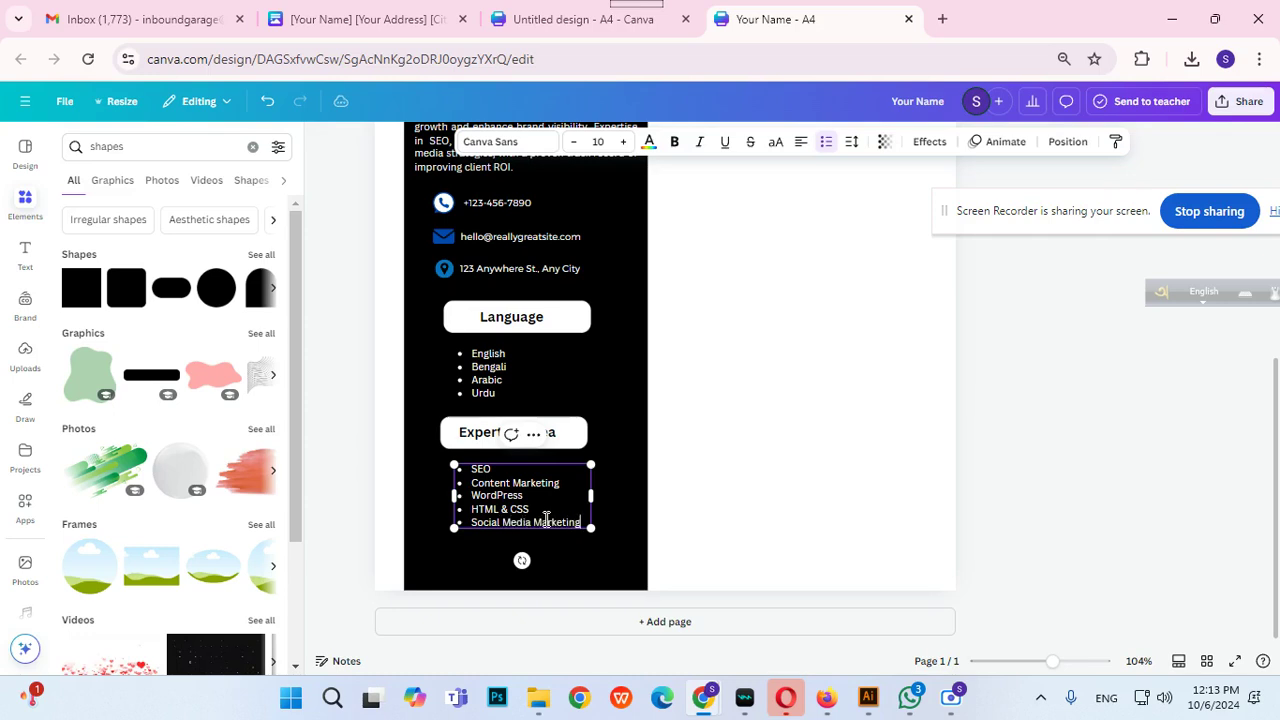
pyautogui.press('Return')
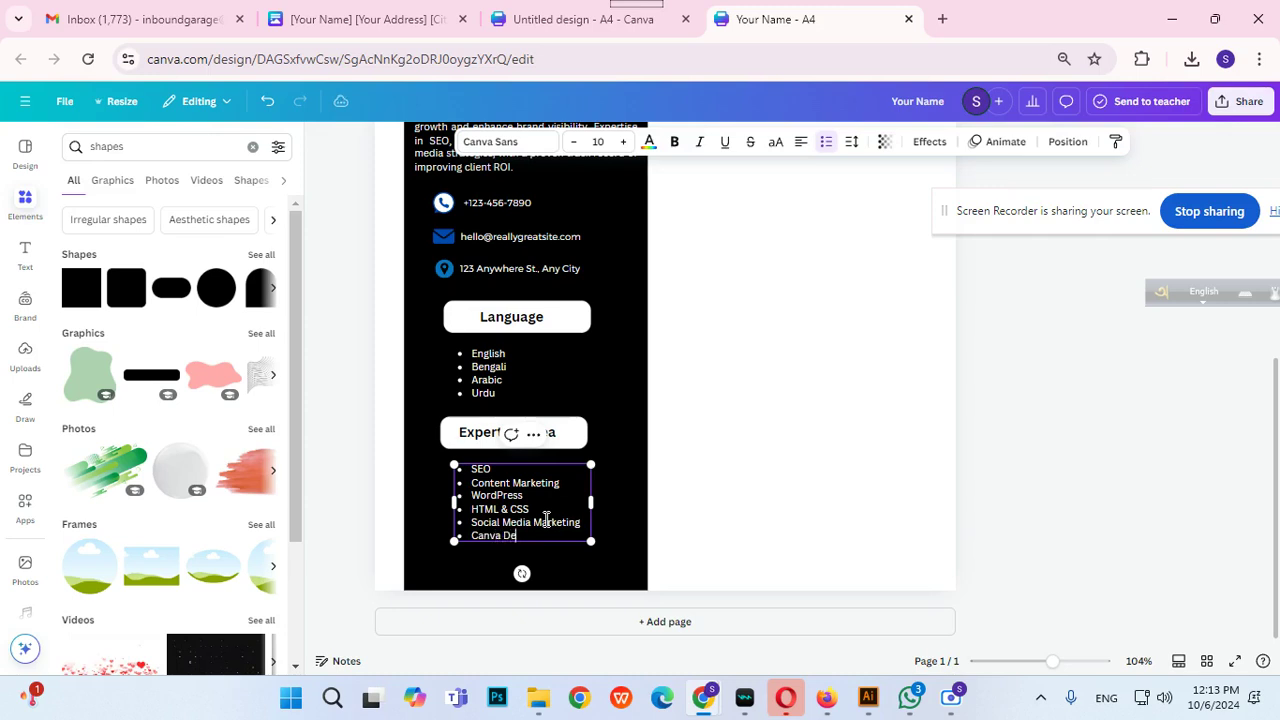
pyautogui.press('Return')
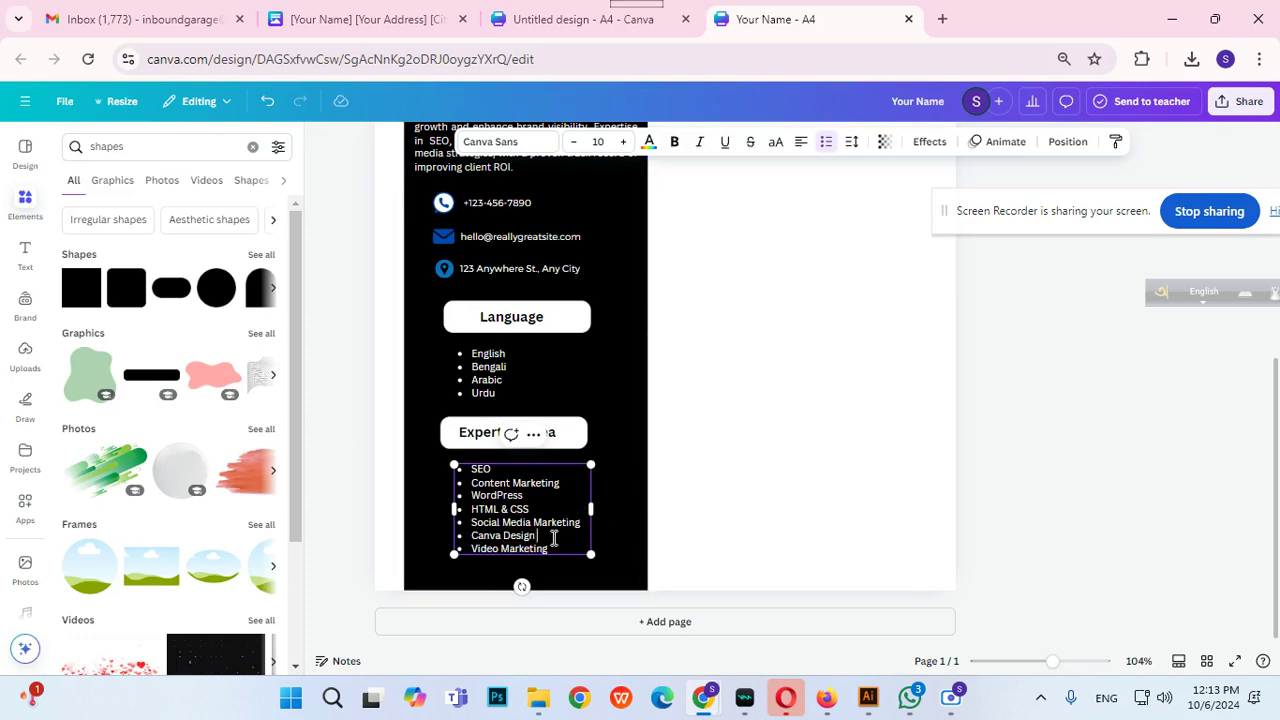
pyautogui.click(1050, 519)
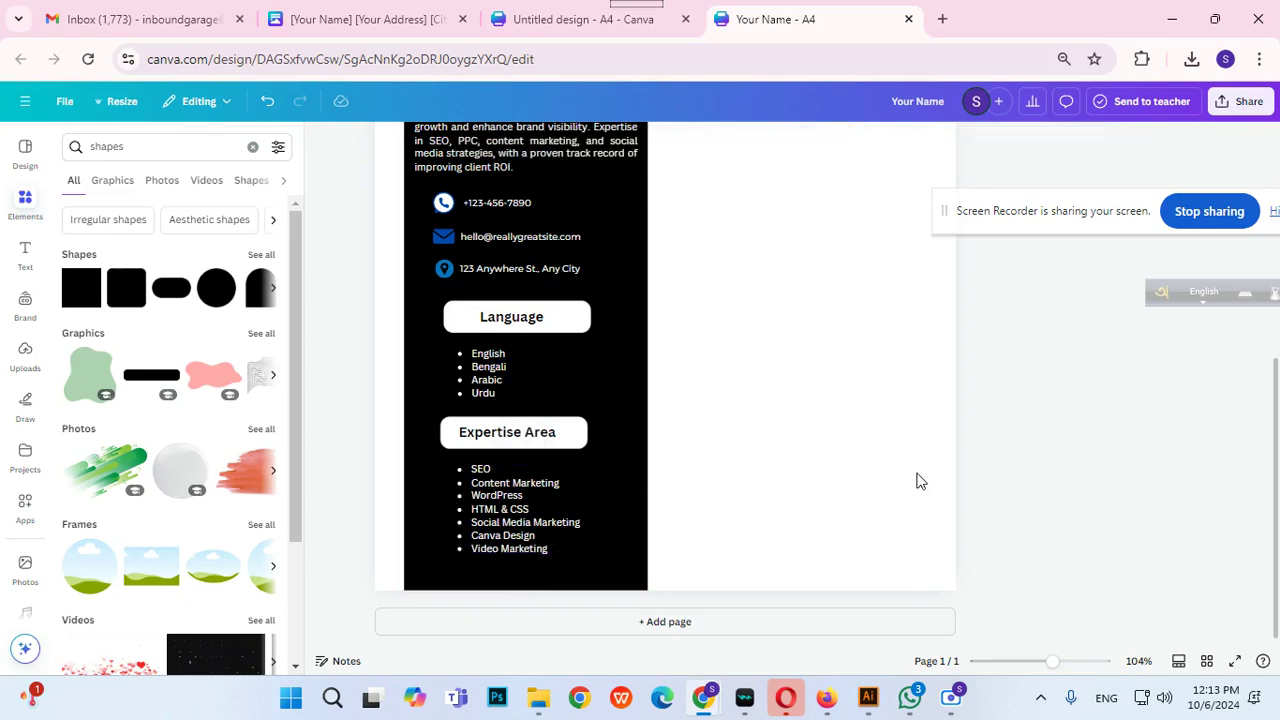
# Review the resume so far, and examine the Experience, Education and Skills Summary layout in the reference template design.
pyautogui.scroll(3, 866, 521)
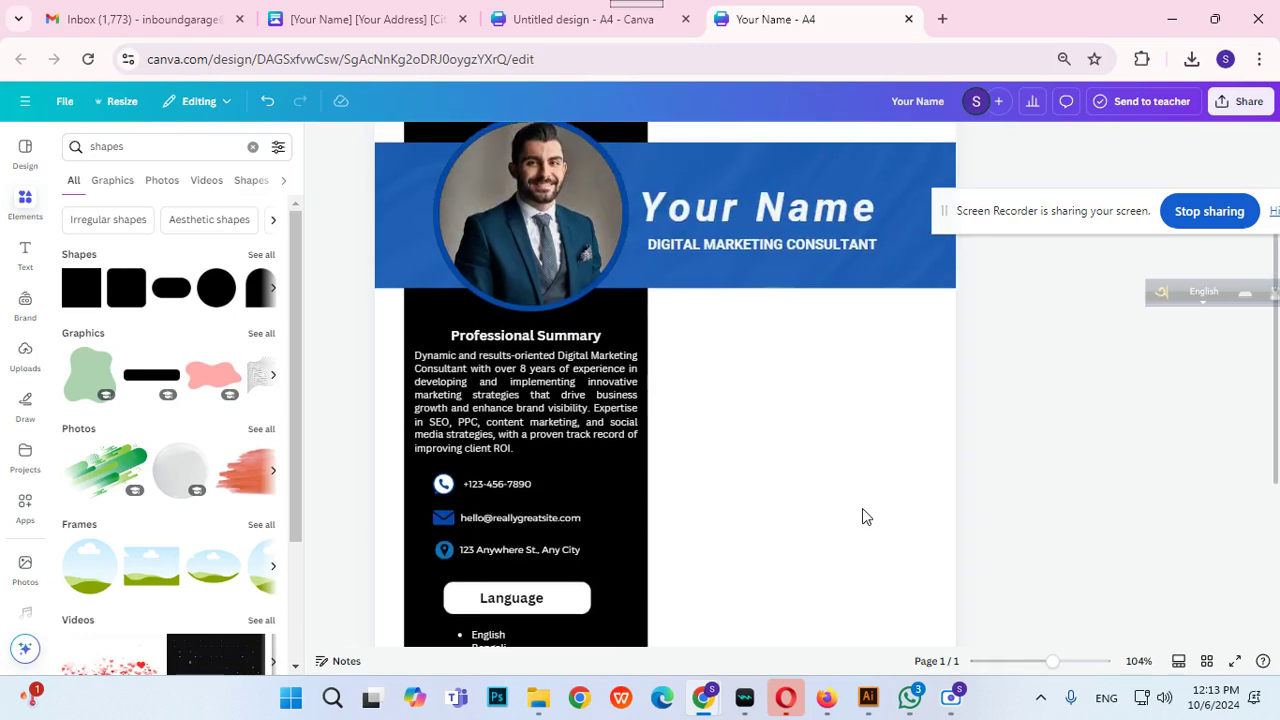
pyautogui.scroll(-3, 619, 333)
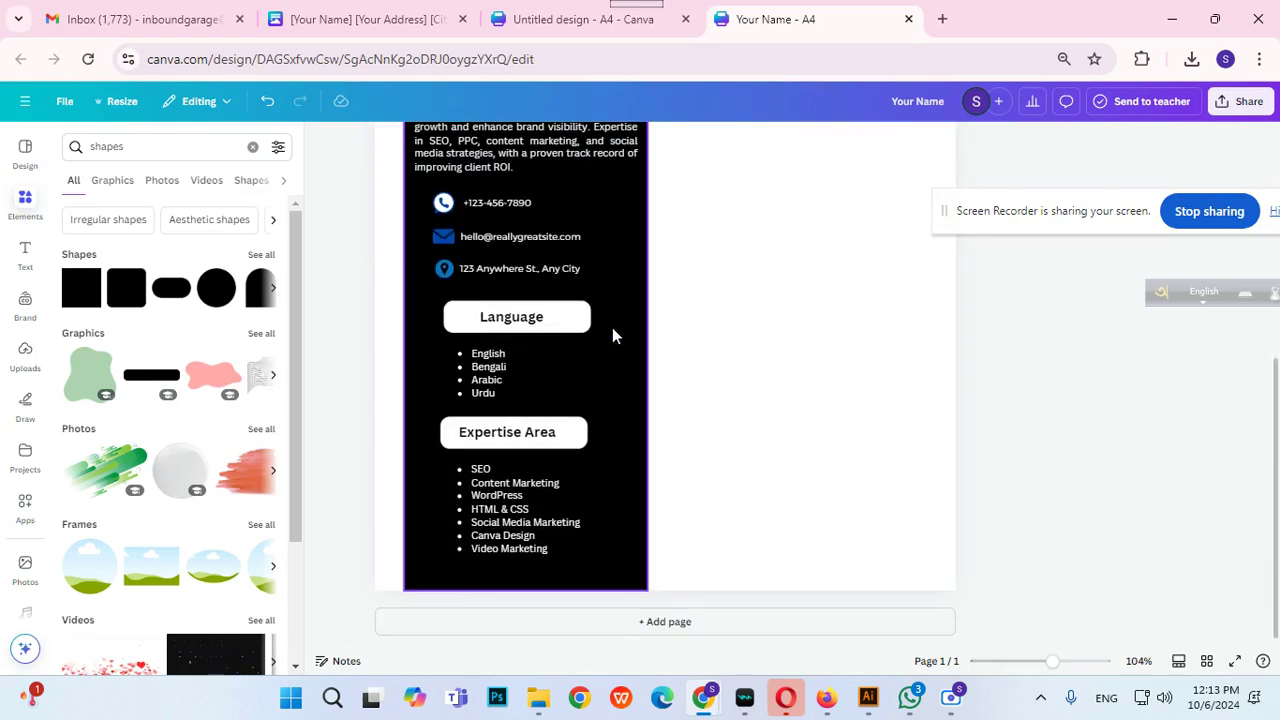
pyautogui.scroll(3, 613, 335)
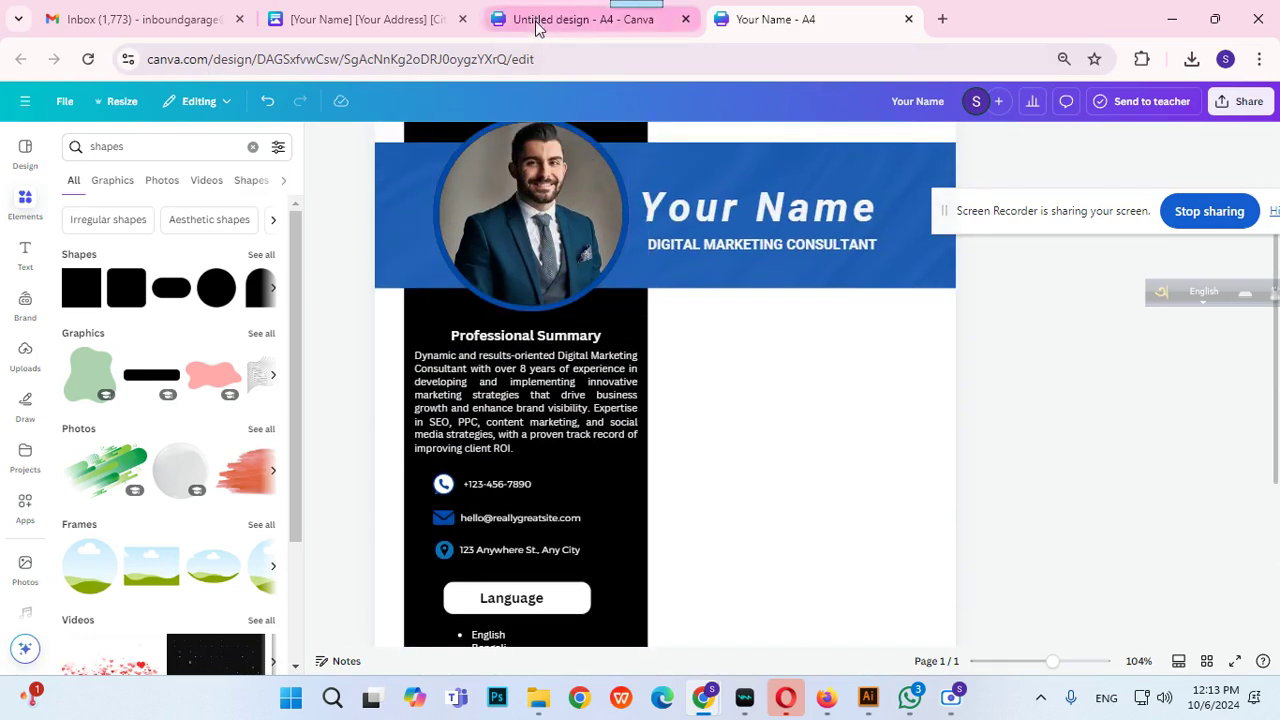
pyautogui.click(536, 22)
pyautogui.scroll(5, 814, 449)
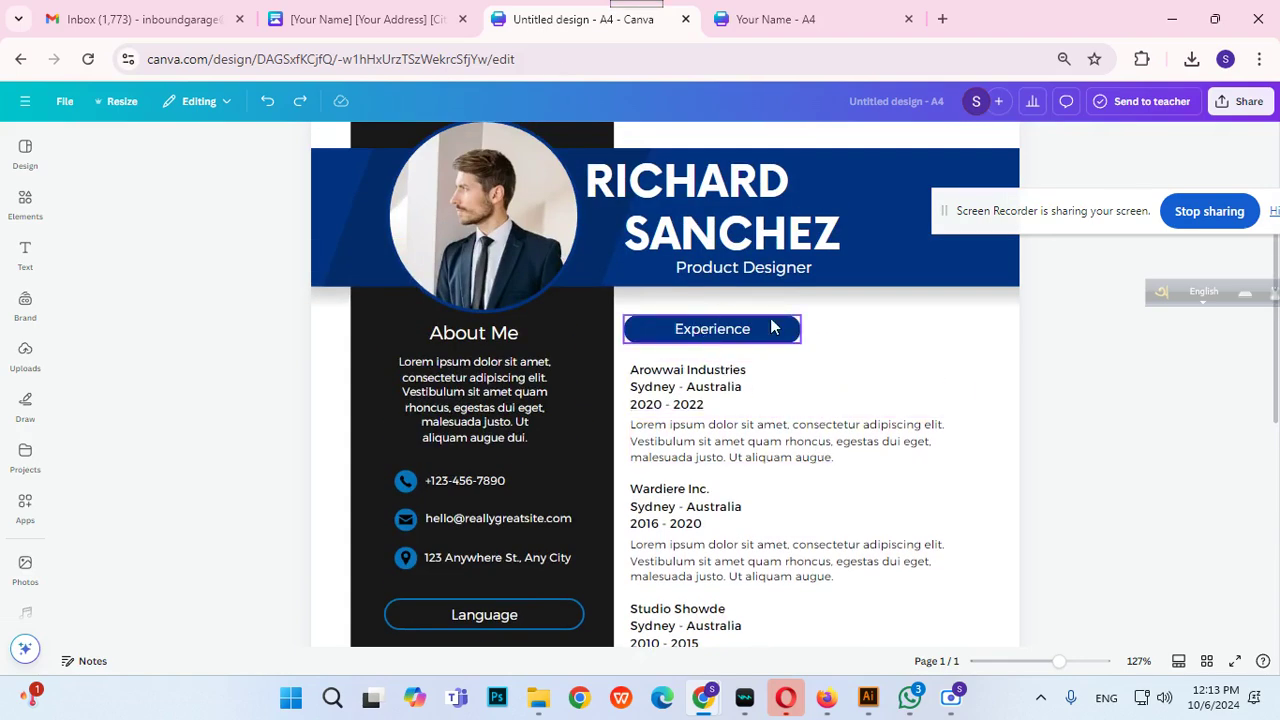
pyautogui.scroll(-5, 640, 440)
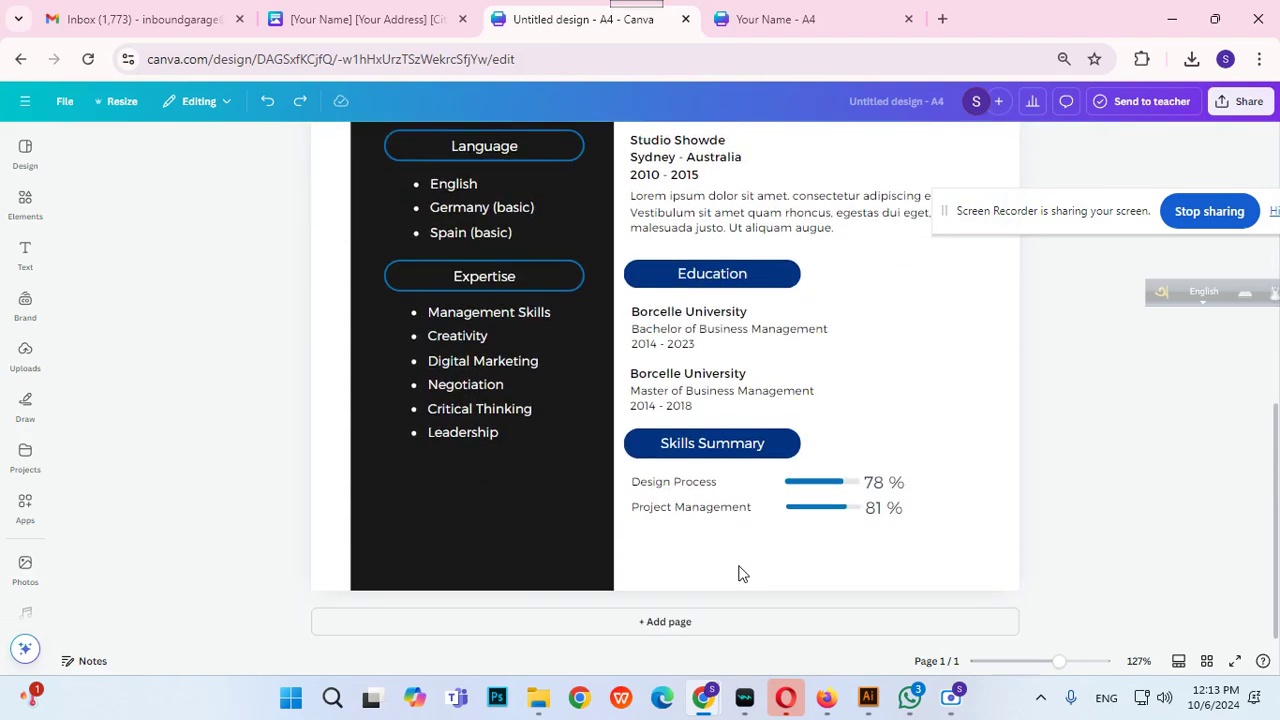
pyautogui.scroll(3, 766, 449)
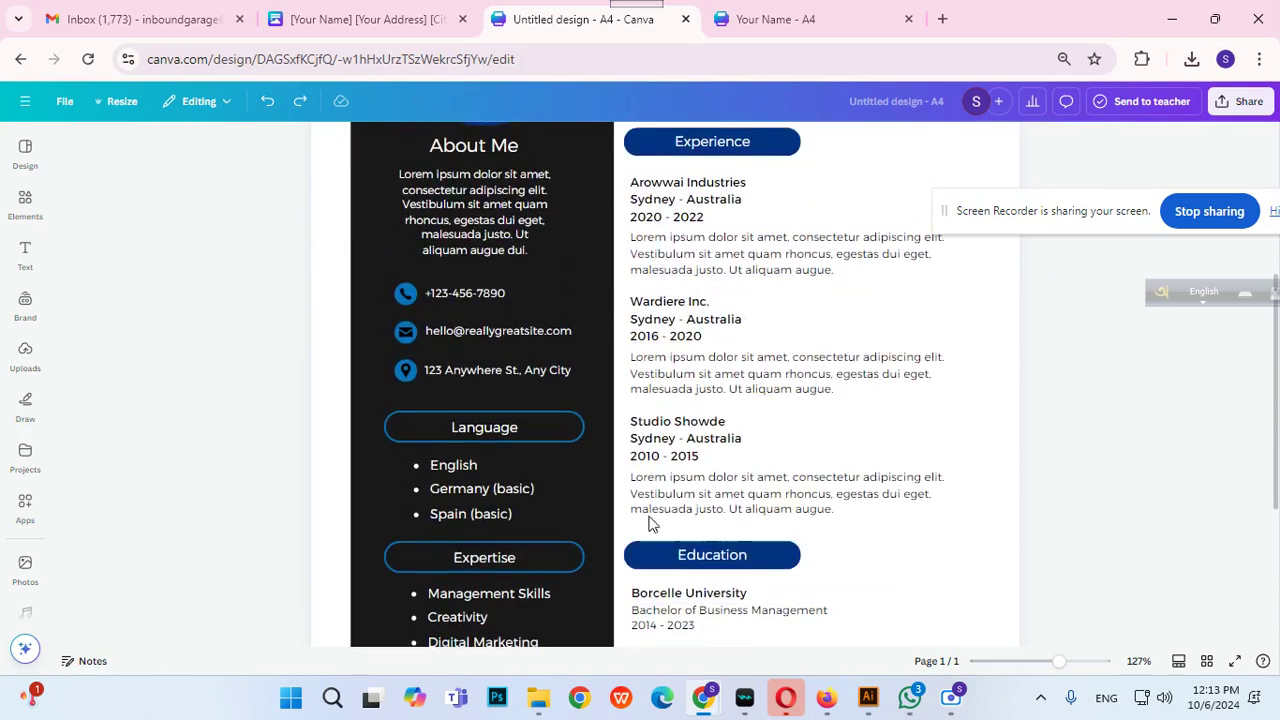
pyautogui.scroll(1, 800, 494)
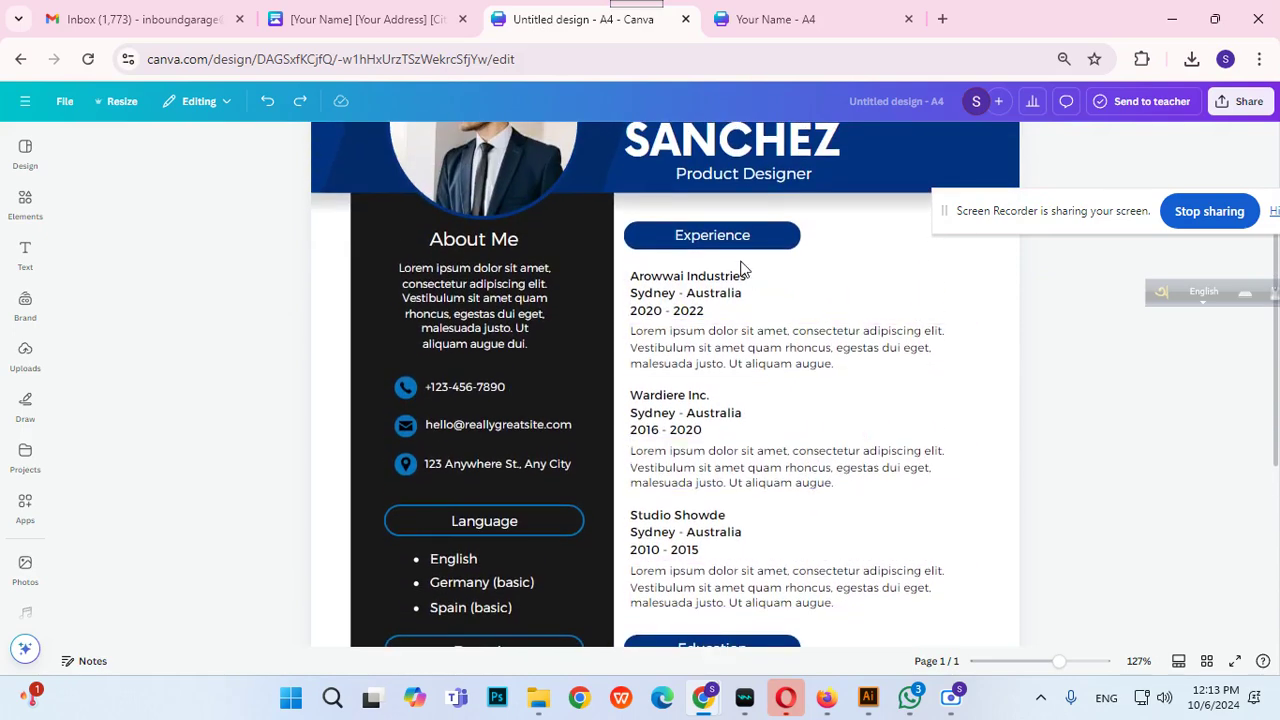
# Copy the "Professional Experience" heading from the resume text document.
pyautogui.click(430, 20)
pyautogui.scroll(-3, 563, 411)
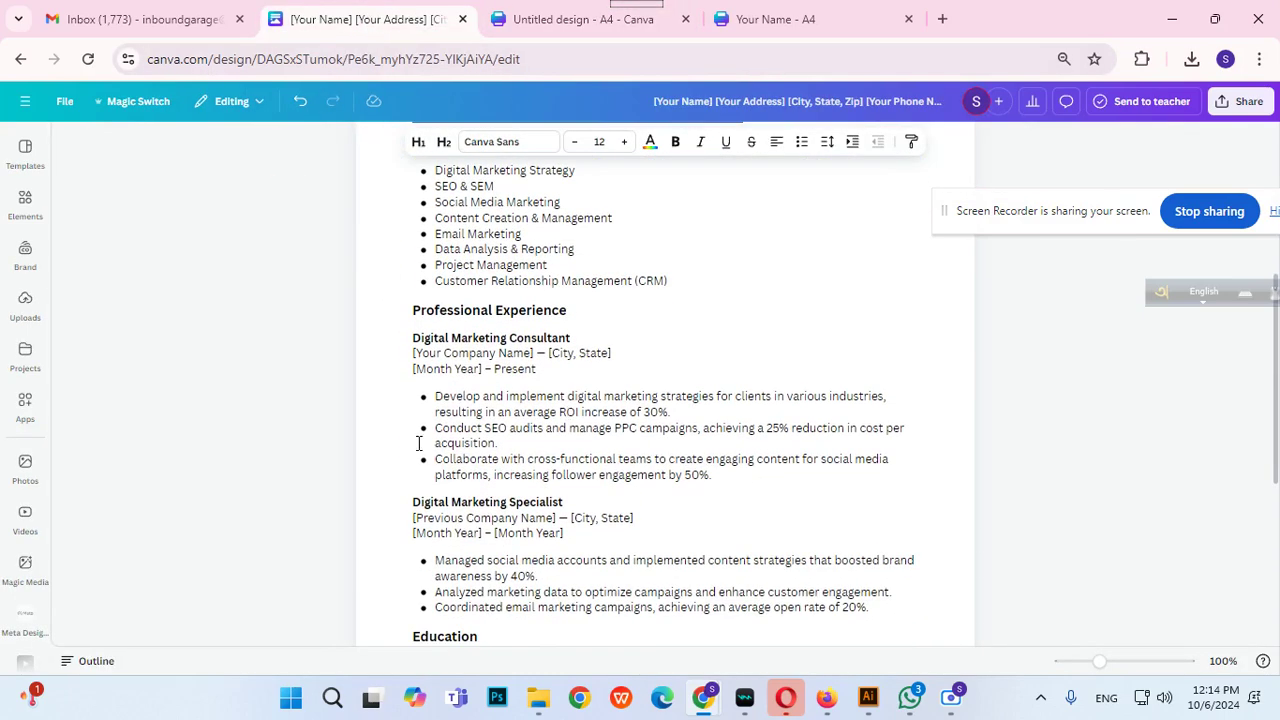
pyautogui.moveTo(408, 322); pyautogui.dragTo(598, 310)
pyautogui.hotkey('ctrl', 'c')
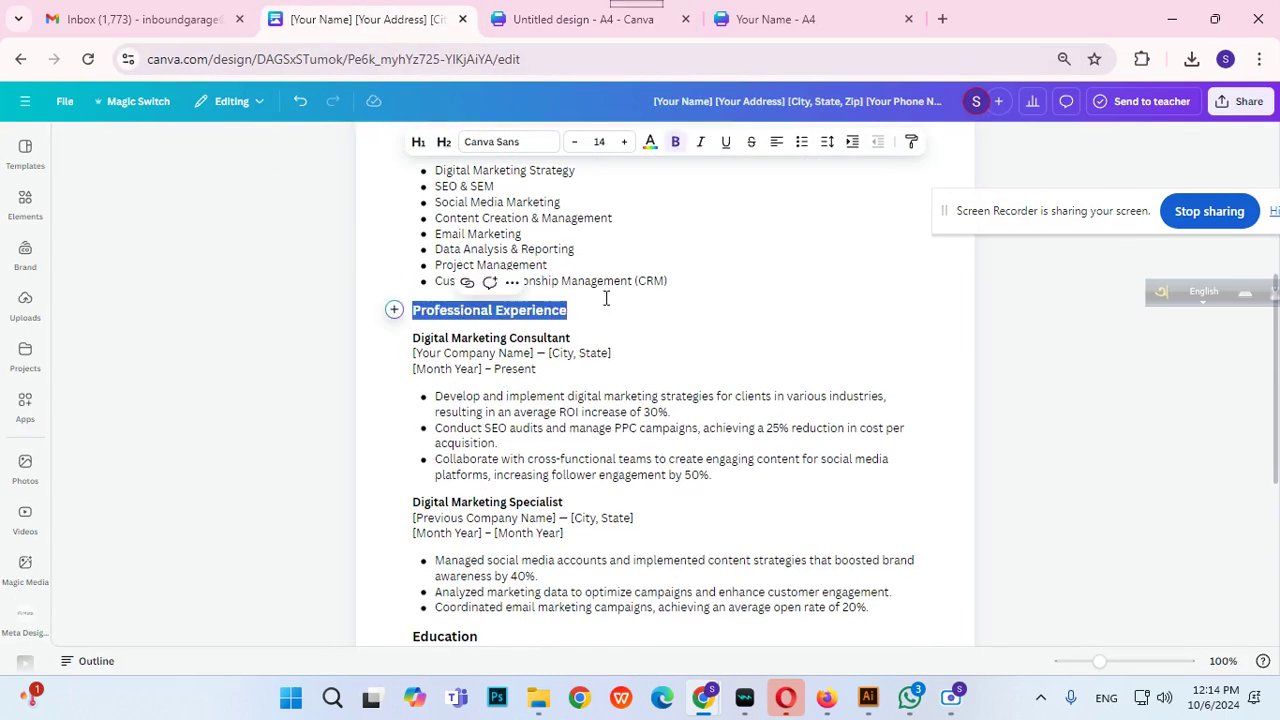
pyautogui.click(722, 20)
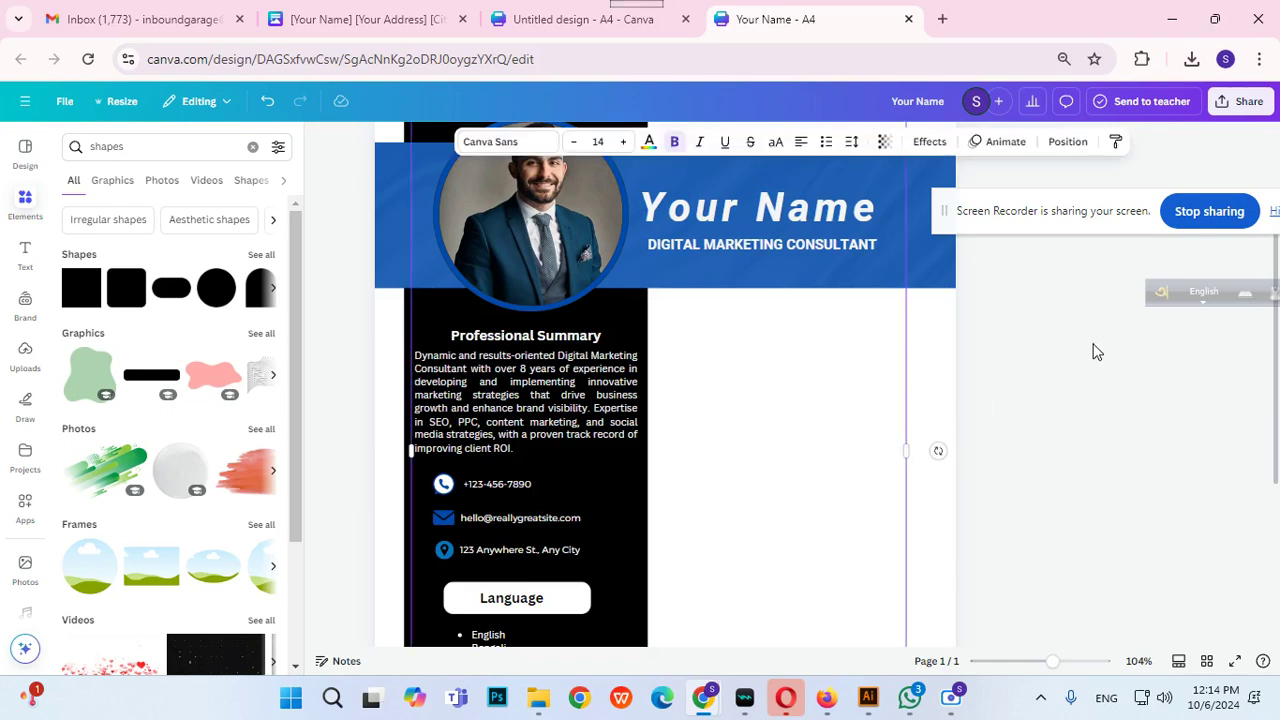
pyautogui.click(380, 15)
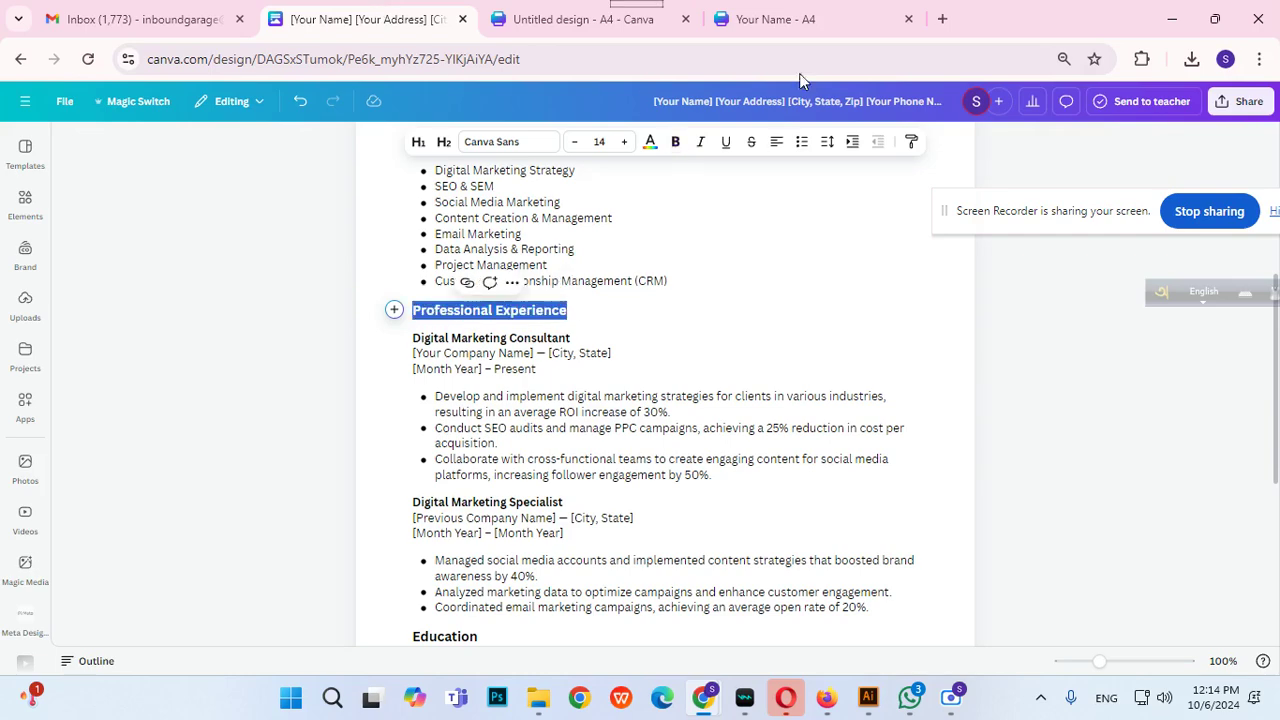
# In the Your Name resume design, add a subheading to the white column below the banner and replace its text with the copied "Professional Experience".
pyautogui.click(803, 16)
pyautogui.click(25, 255)
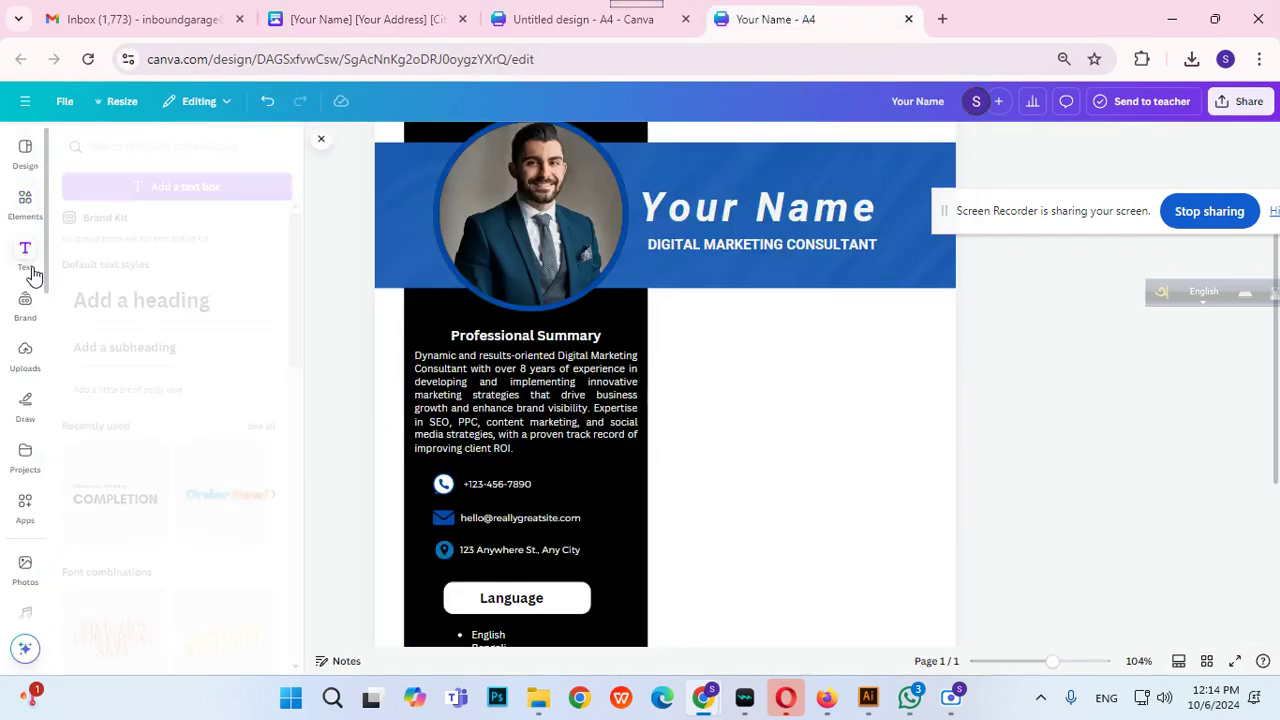
pyautogui.click(151, 355)
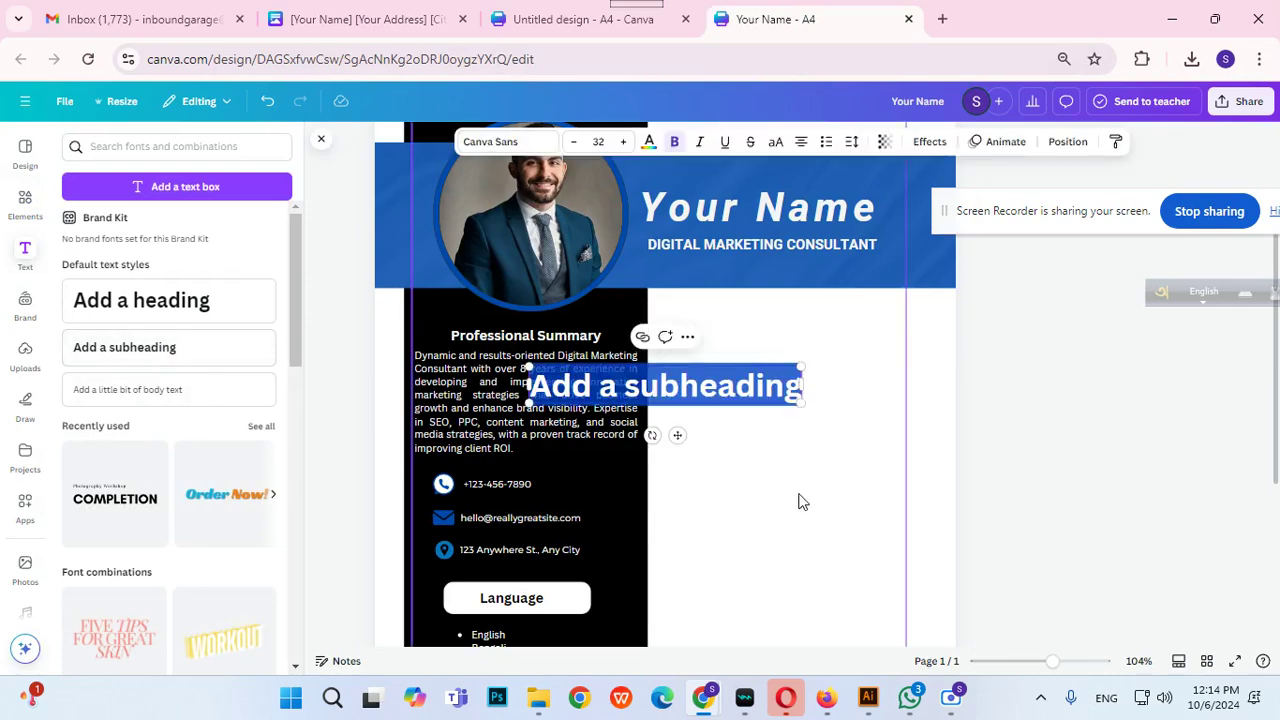
pyautogui.moveTo(676, 436); pyautogui.dragTo(803, 389)
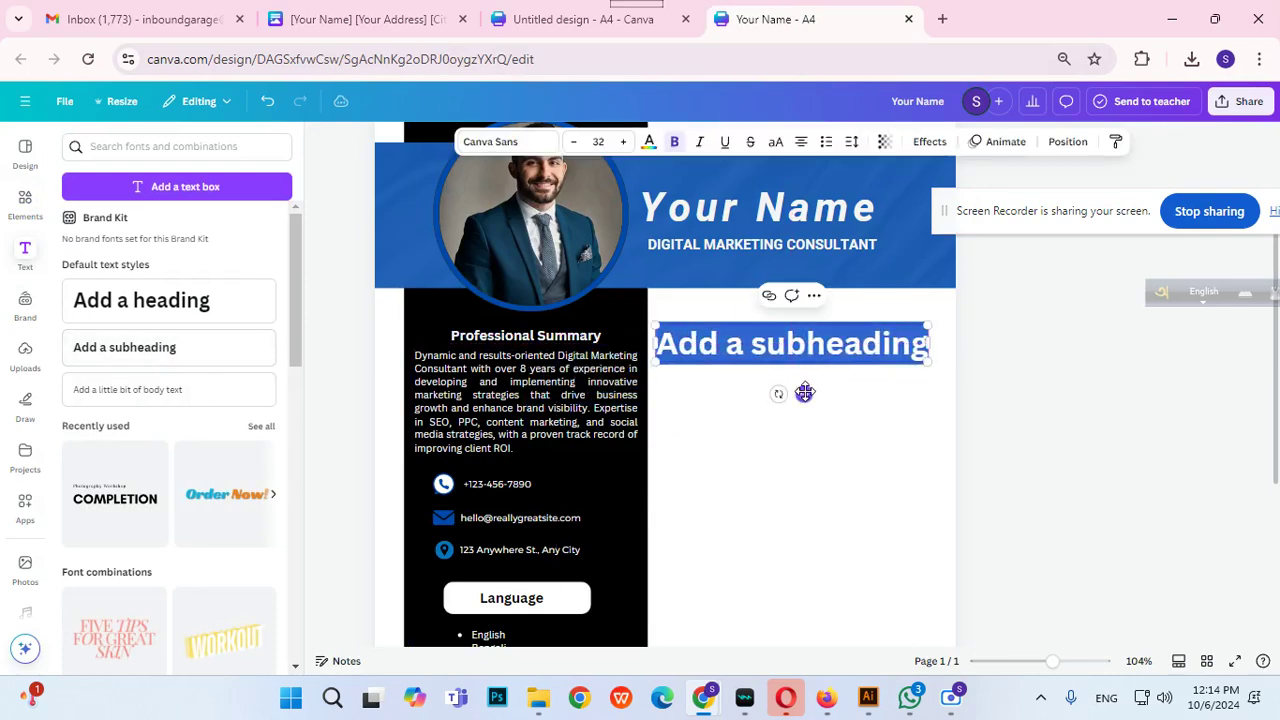
pyautogui.hotkey('ctrl', 'v')
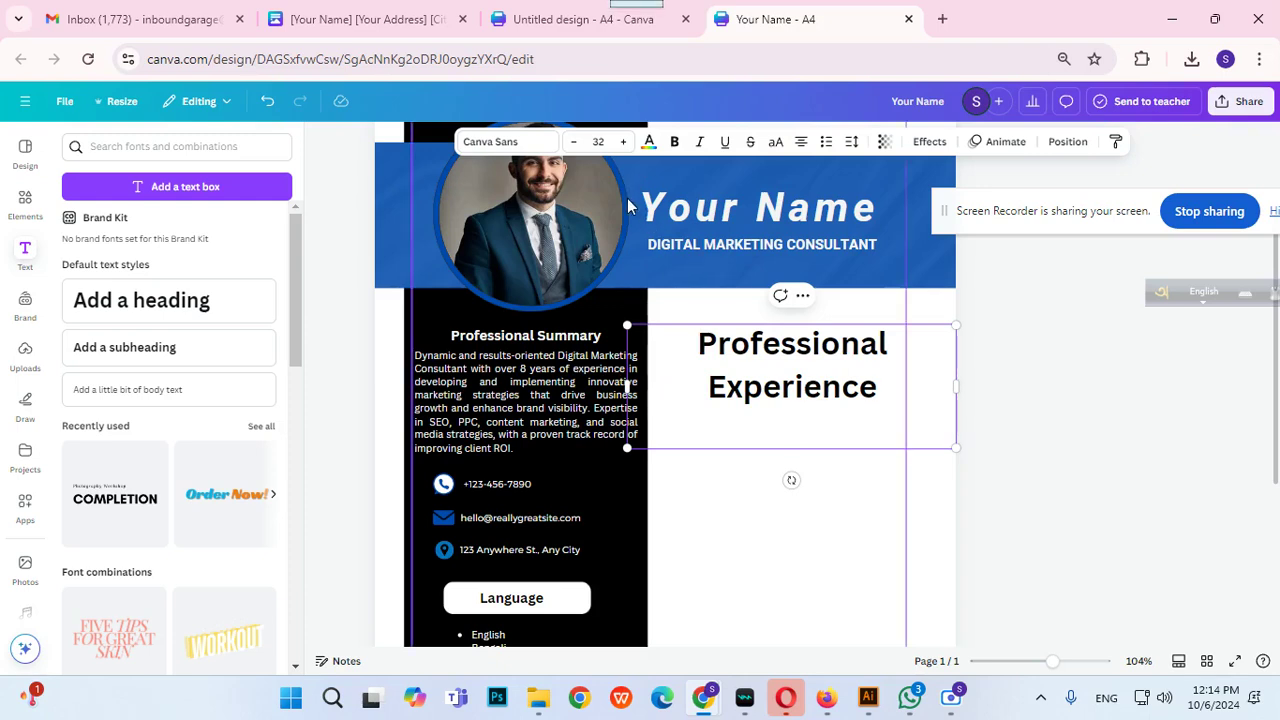
# Set the Professional Experience heading's font size to 14 and align it level with the Professional Summary heading.
pyautogui.click(597, 141)
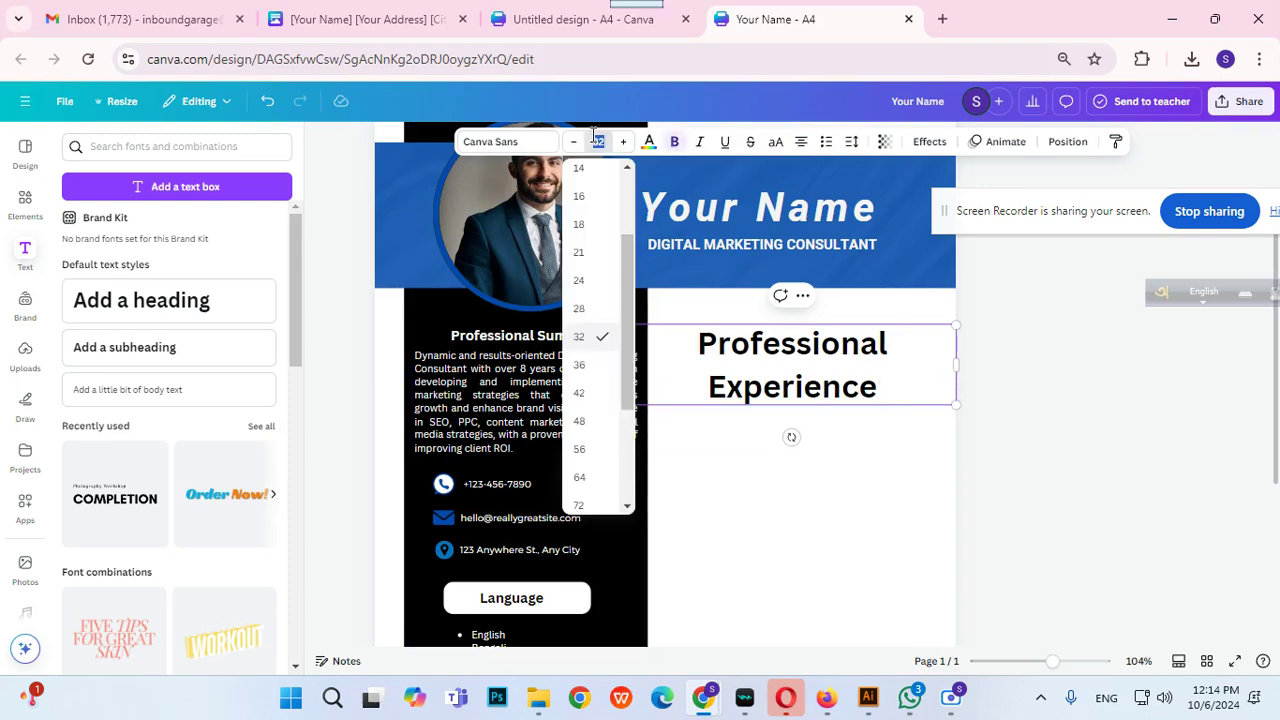
pyautogui.write('14')
pyautogui.press('Return')
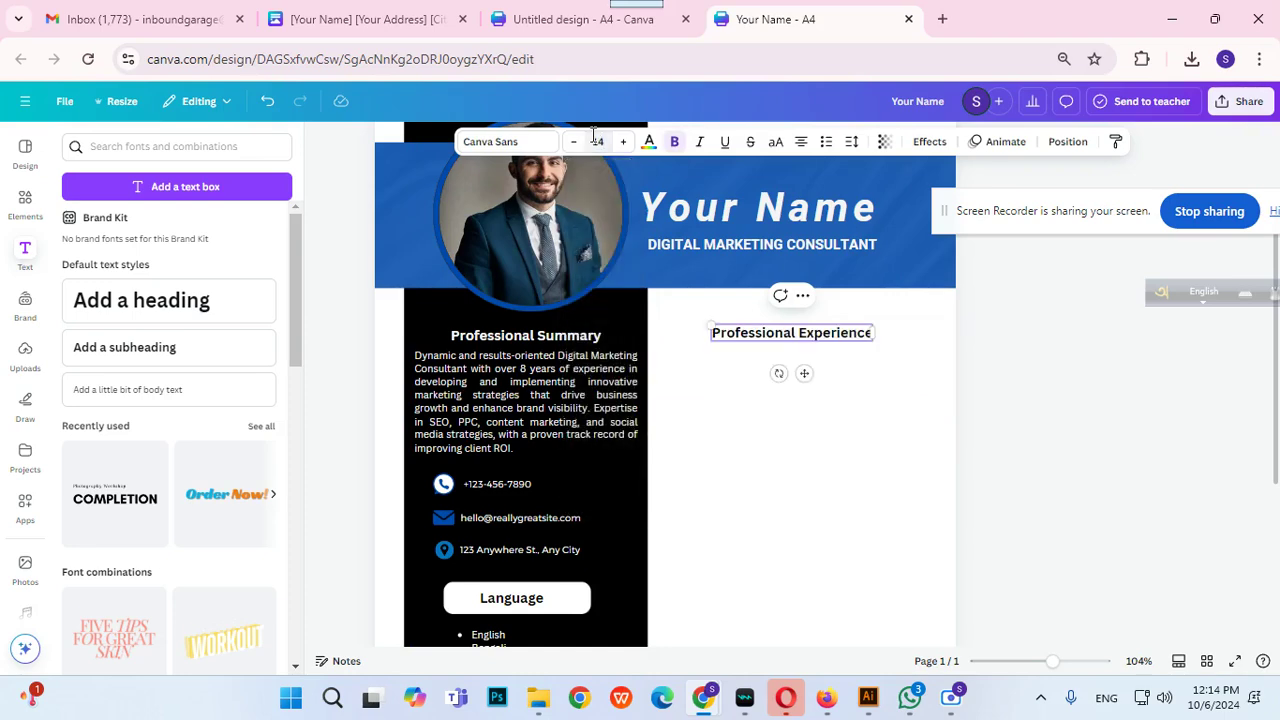
pyautogui.moveTo(804, 373); pyautogui.dragTo(769, 384)
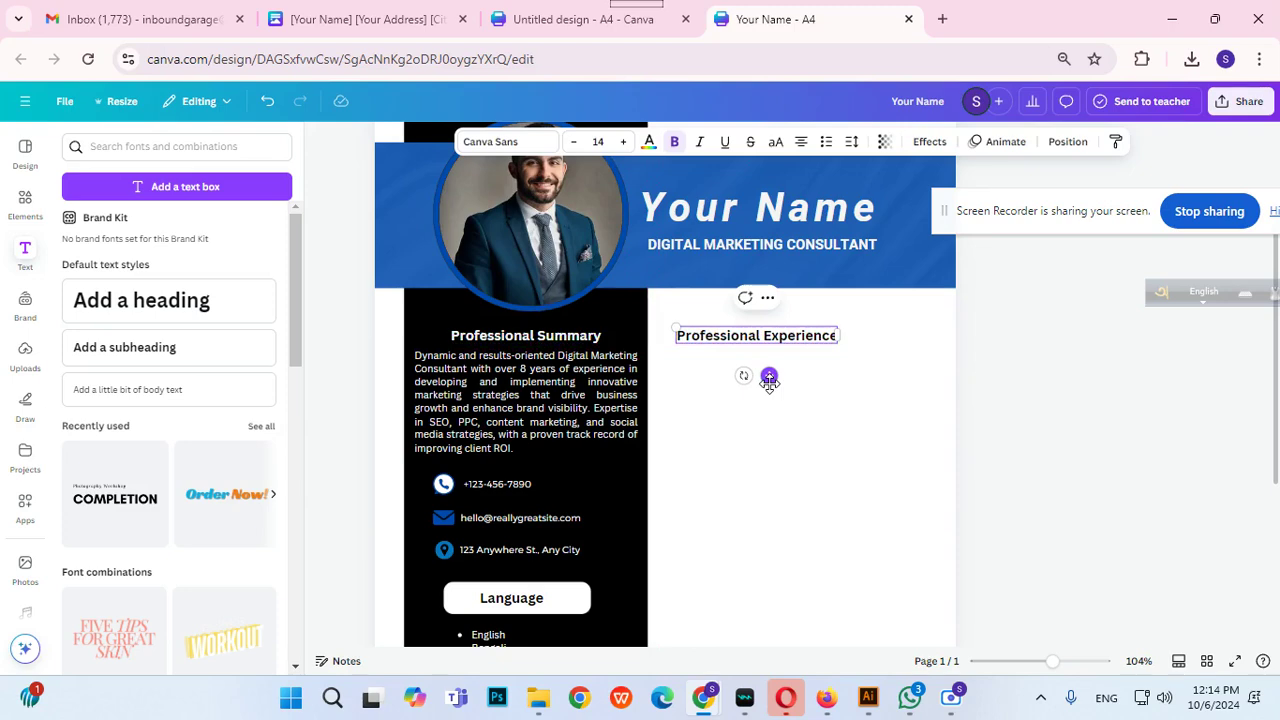
# Copy the Digital Marketing Consultant entry with its company, date and three bullet points from the resume text document.
pyautogui.click(1237, 474)
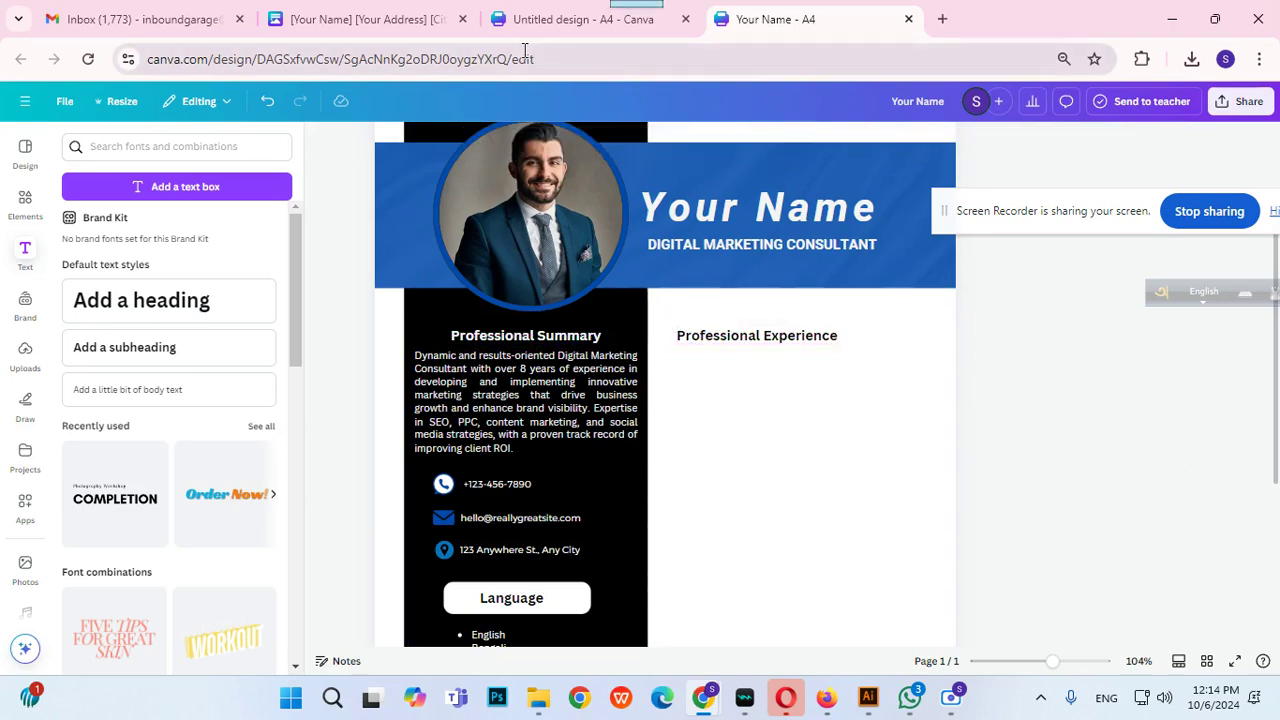
pyautogui.click(360, 19)
pyautogui.click(568, 395)
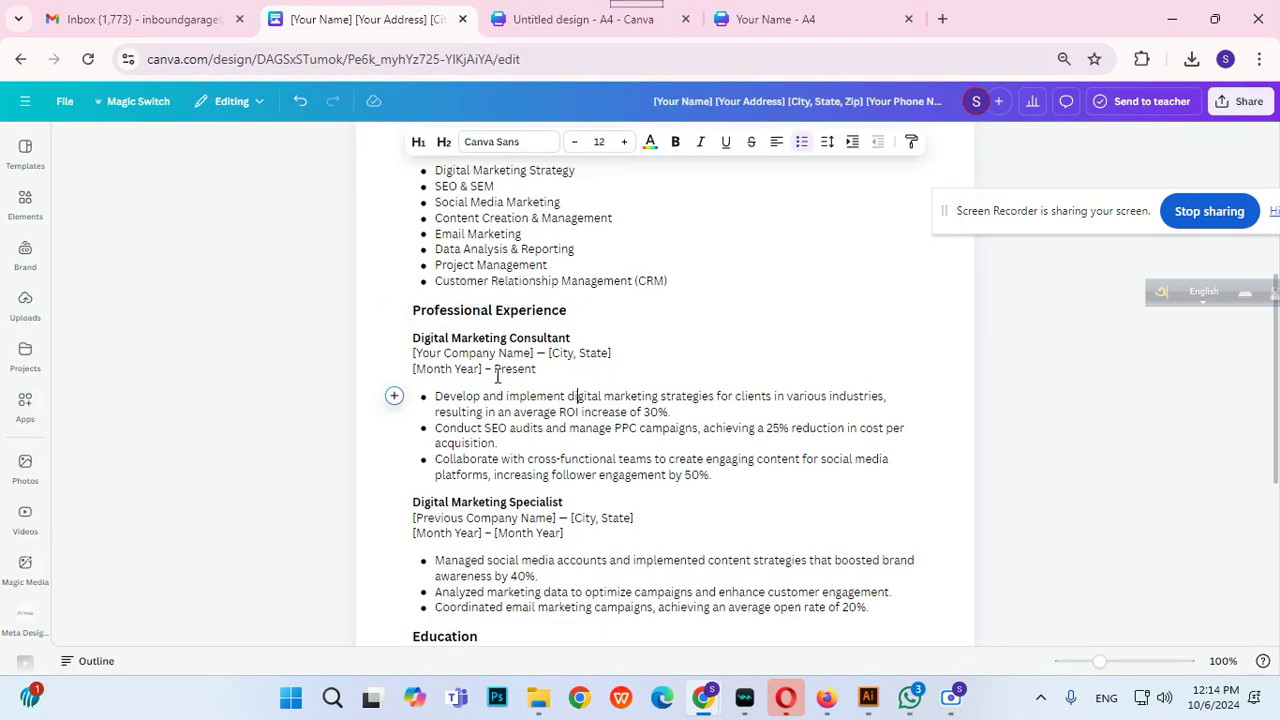
pyautogui.moveTo(405, 340); pyautogui.dragTo(719, 478)
pyautogui.hotkey('ctrl', 'c')
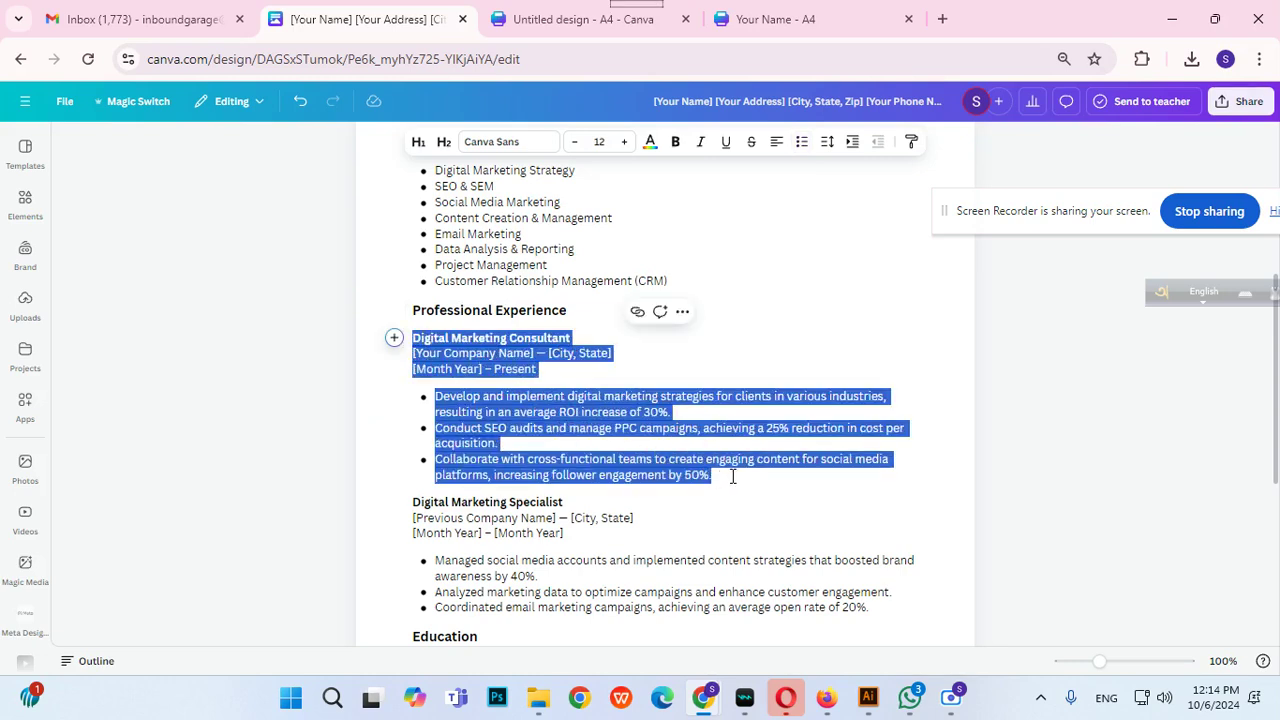
# In the Your Name resume design, add a body text box below the Professional Experience heading and replace its text with the copied consultant entry.
pyautogui.click(790, 20)
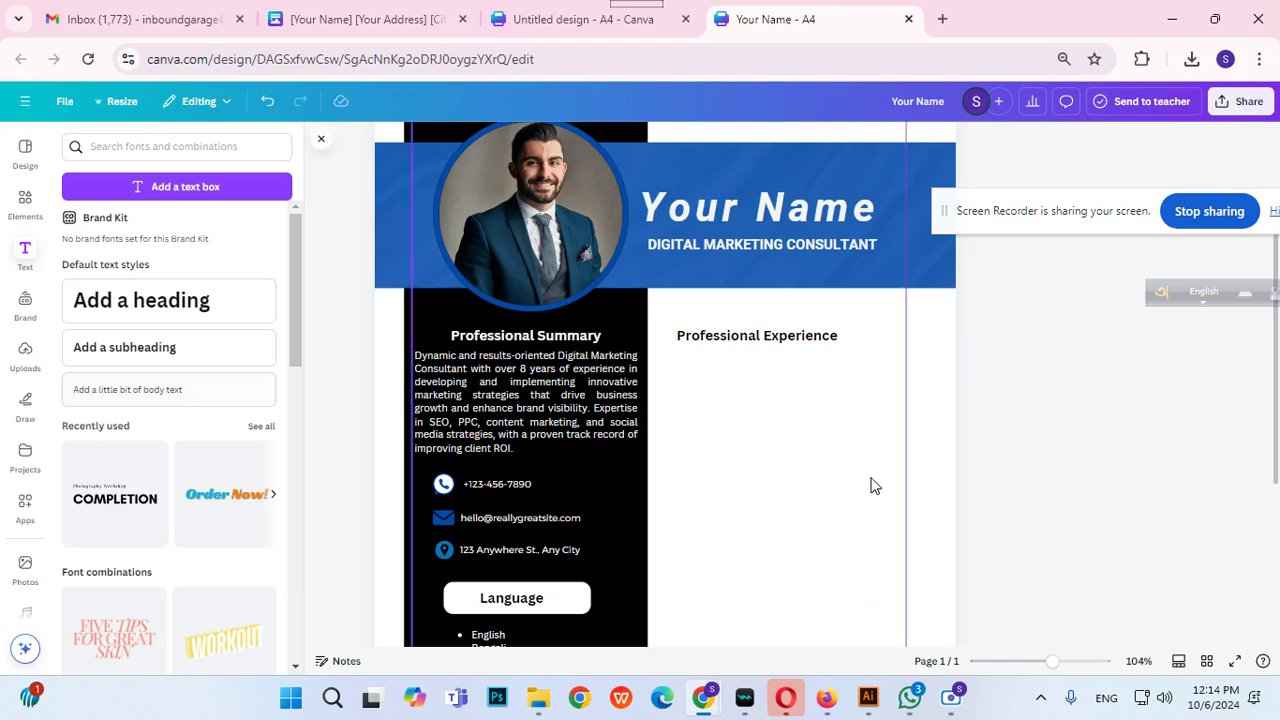
pyautogui.hotkey('ctrl', 'v')
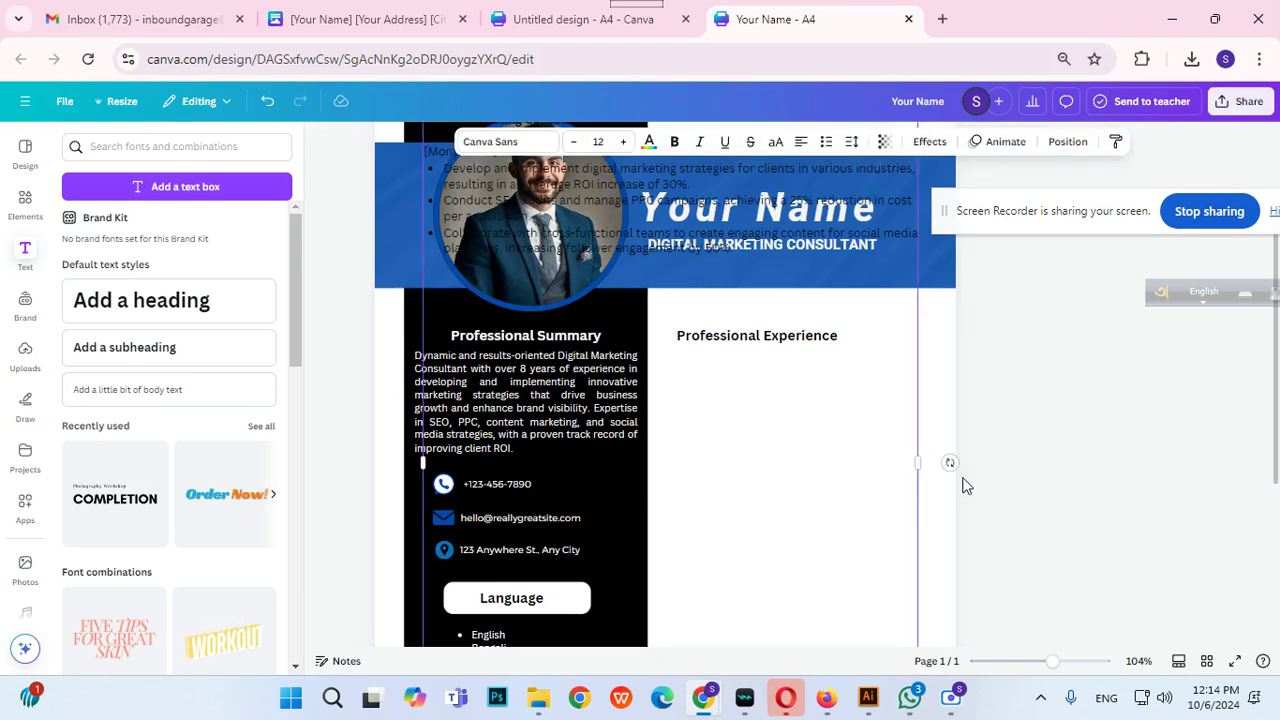
pyautogui.hotkey('ctrl', 'z')
pyautogui.click(138, 391)
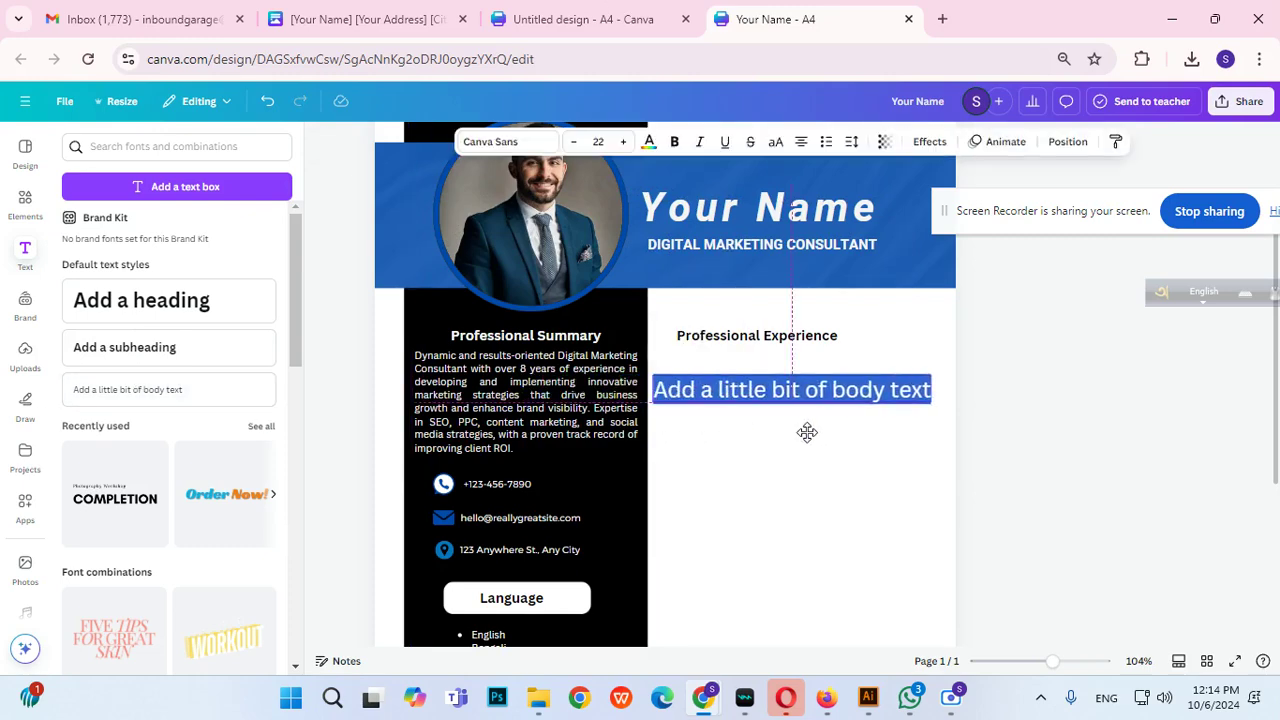
pyautogui.hotkey('ctrl', 'v')
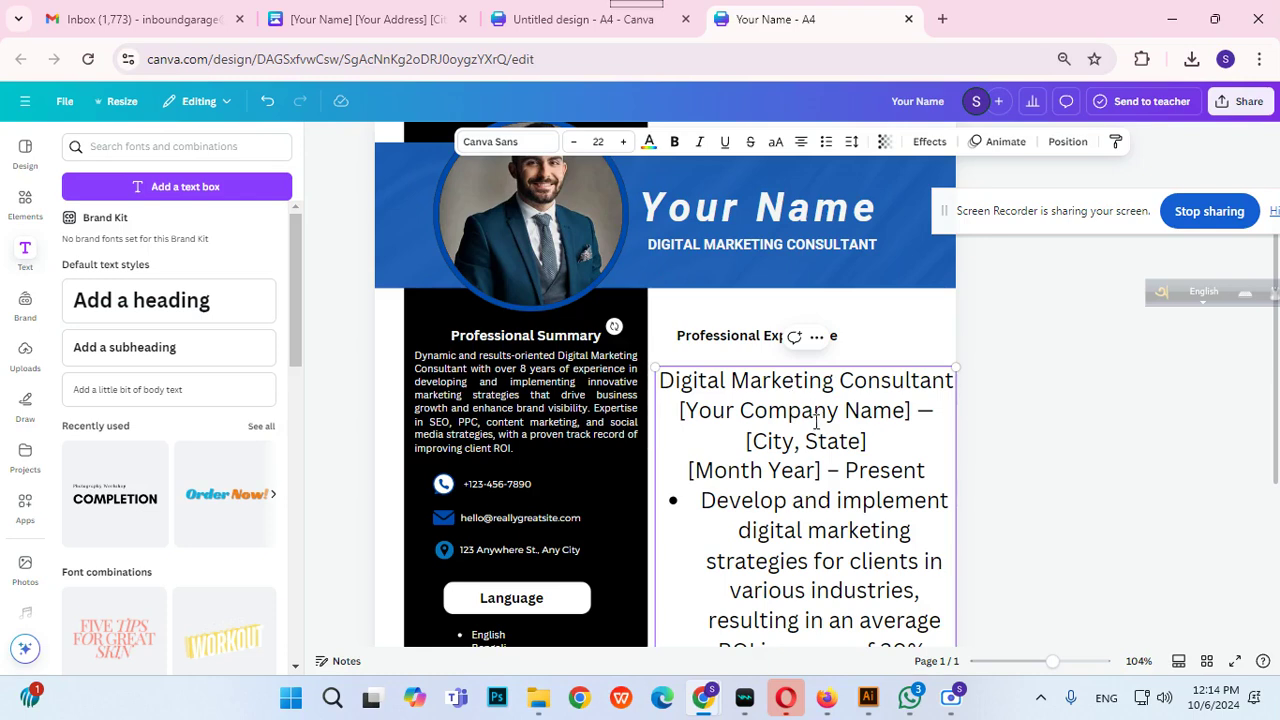
pyautogui.click(1102, 429)
# Set the Digital Marketing Consultant entry's font size to 10 and left-align its text.
pyautogui.click(805, 440)
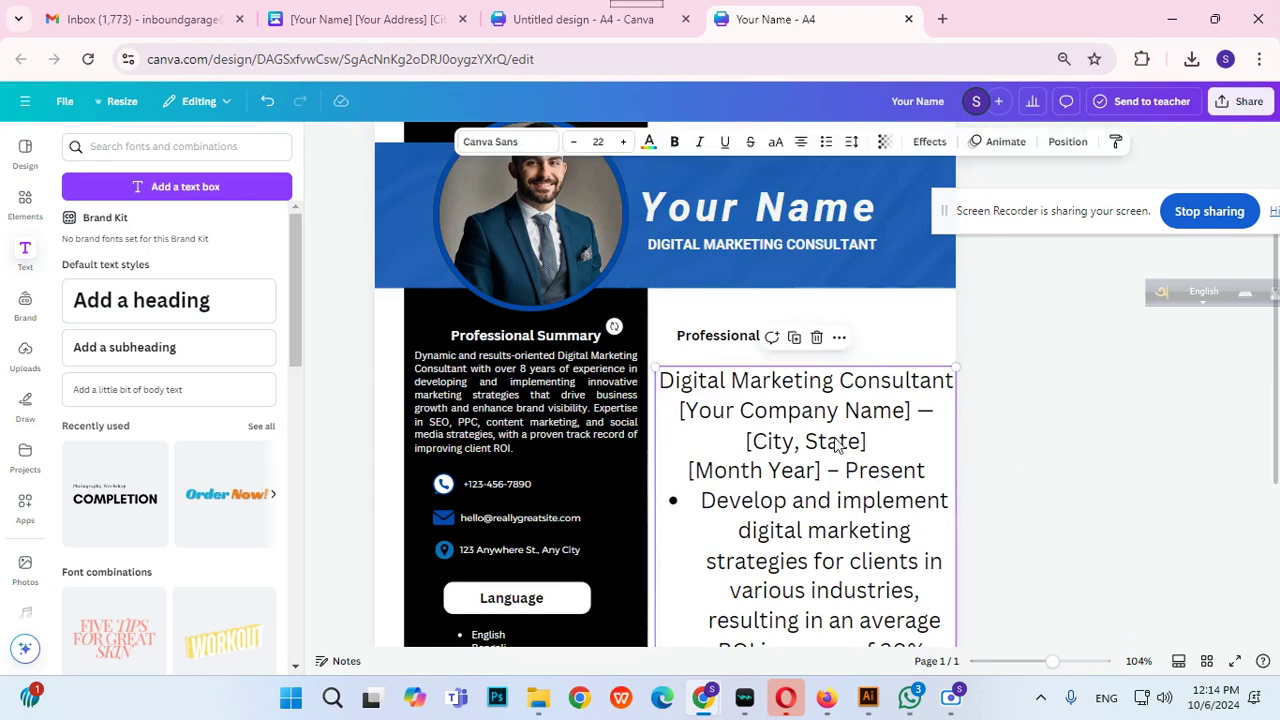
pyautogui.click(597, 142)
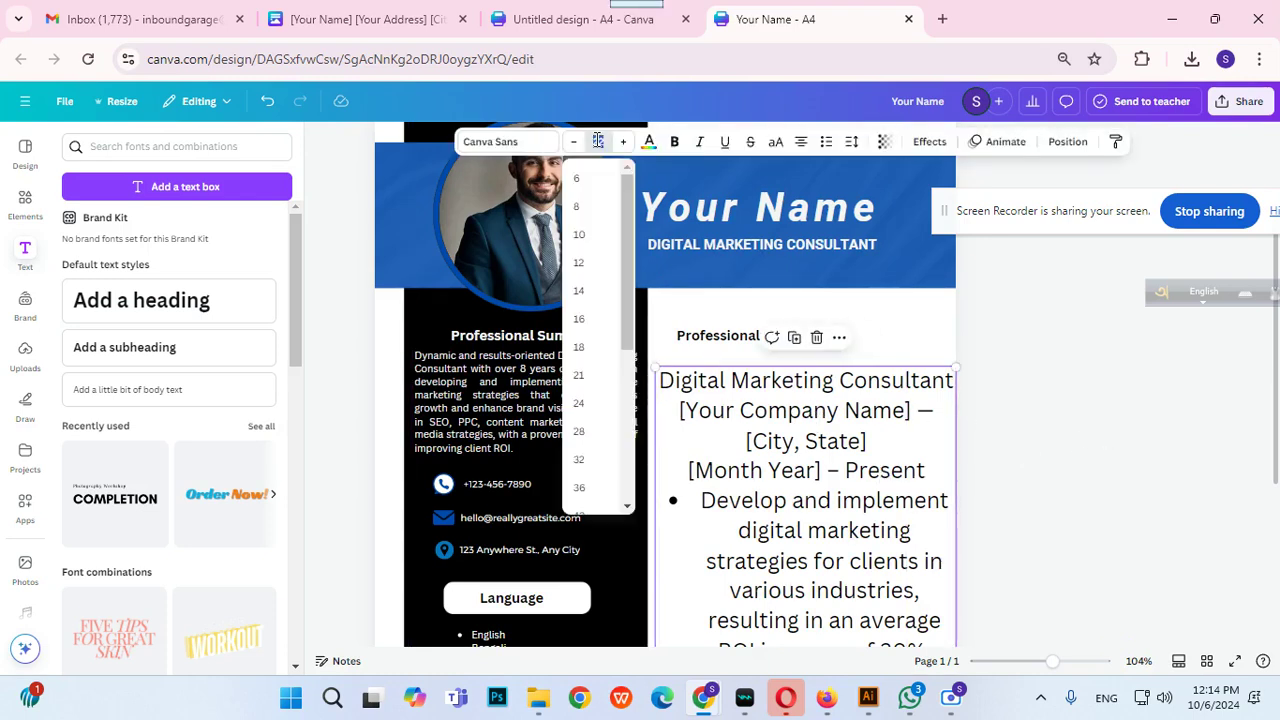
pyautogui.write('10')
pyautogui.press('Return')
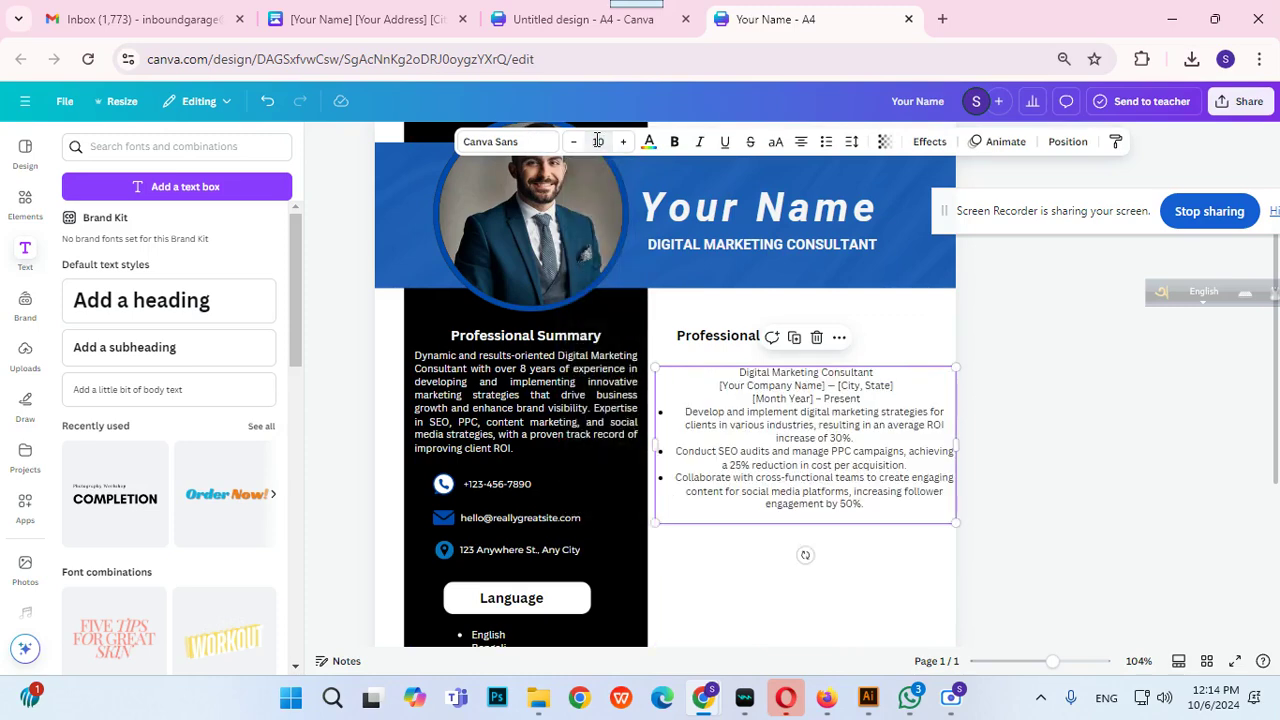
pyautogui.click(801, 141)
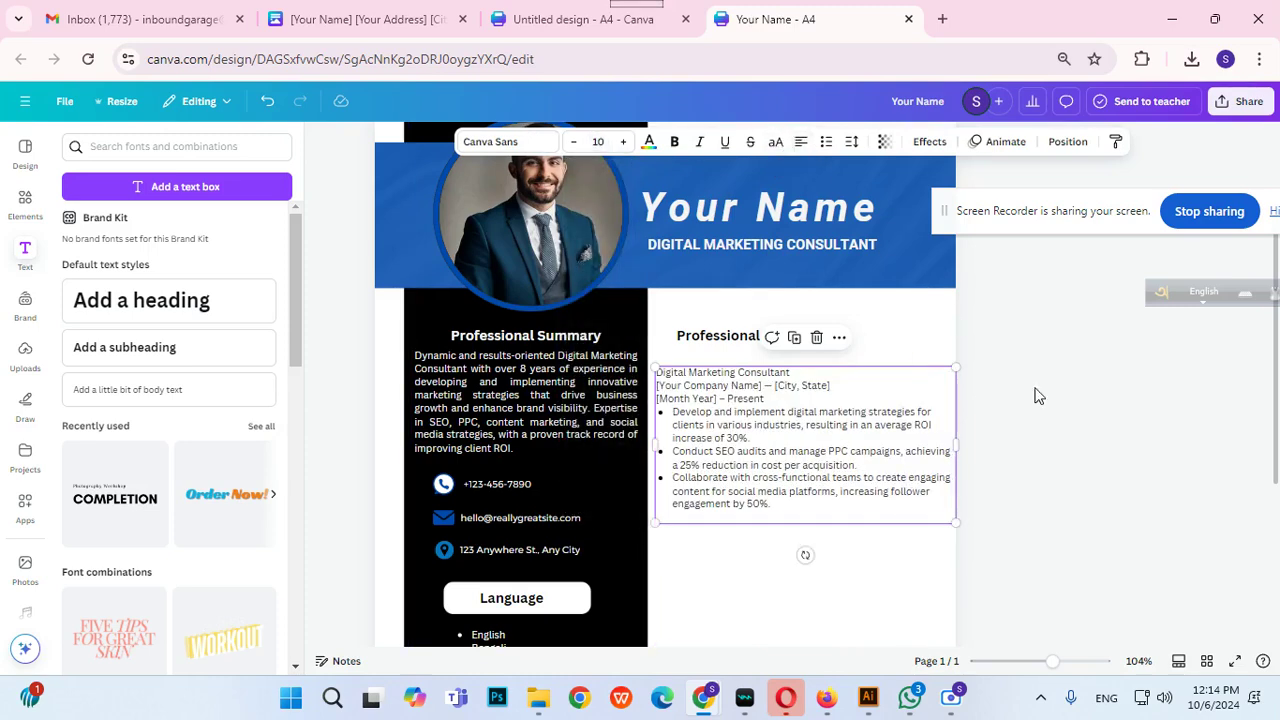
# Fit the consultant entry inside the white column just below the heading, and line up the Professional Experience heading with its left edge.
pyautogui.click(1080, 474)
pyautogui.click(897, 490)
pyautogui.moveTo(832, 459)
pyautogui.mouseDown()
pyautogui.moveTo(843, 446)
pyautogui.moveTo(838, 457)
pyautogui.mouseUp()
pyautogui.moveTo(965, 440); pyautogui.dragTo(946, 440)
pyautogui.moveTo(737, 383); pyautogui.dragTo(697, 338)
pyautogui.click(716, 338)
pyautogui.click(1013, 404)
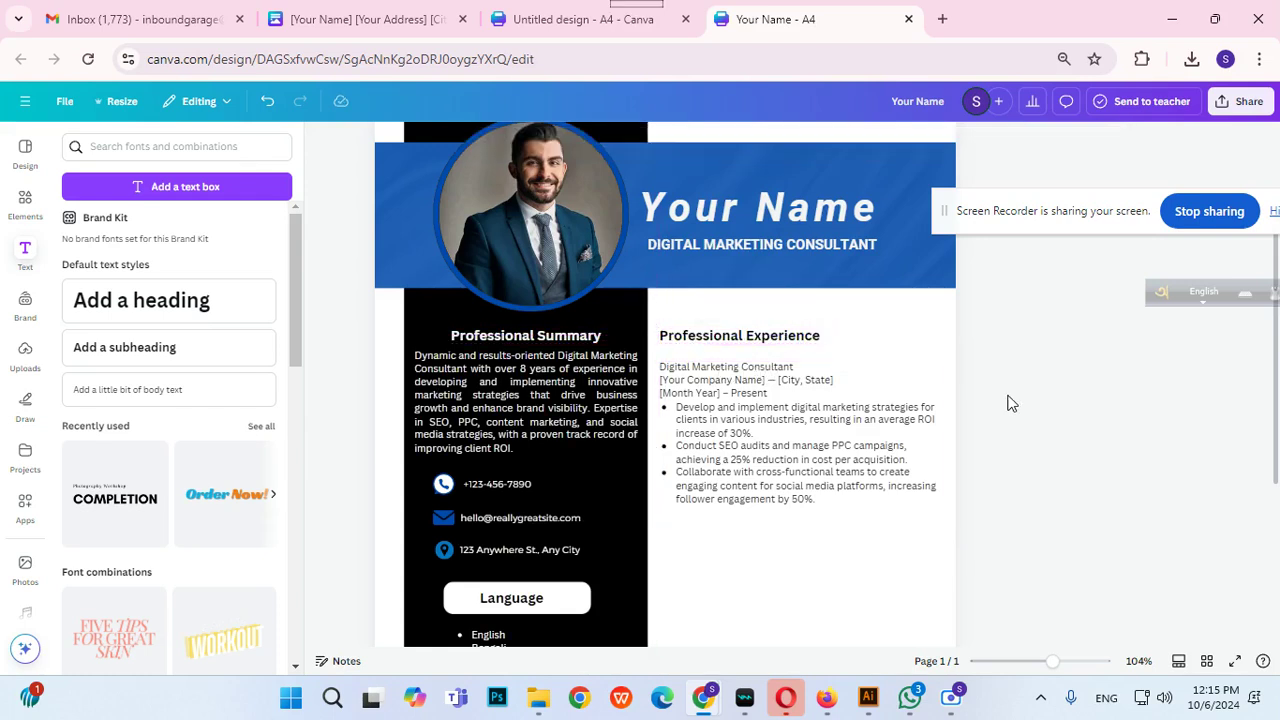
# Make the "Digital Marketing Consultant" title line of the experience entry bold.
pyautogui.click(897, 458)
pyautogui.click(1186, 517)
pyautogui.click(789, 384)
pyautogui.moveTo(794, 367); pyautogui.dragTo(657, 373)
pyautogui.hotkey('ctrl', 'b')
pyautogui.click(1087, 369)
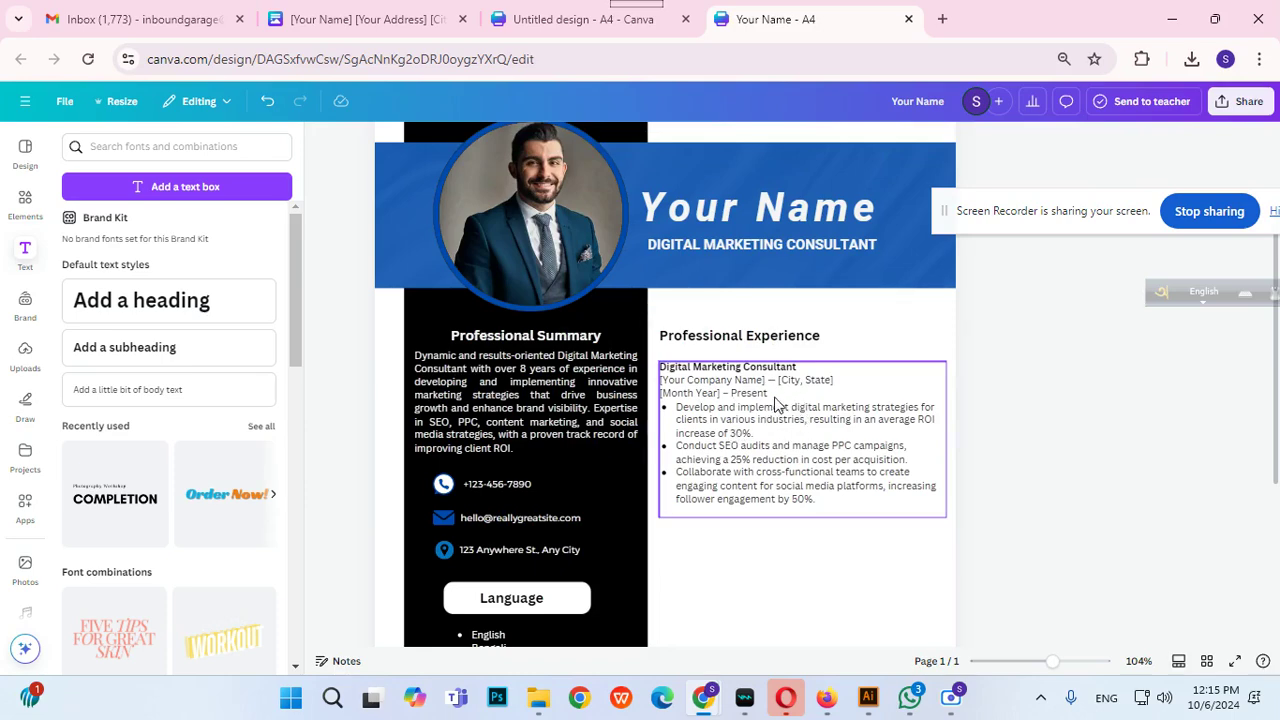
pyautogui.click(683, 389)
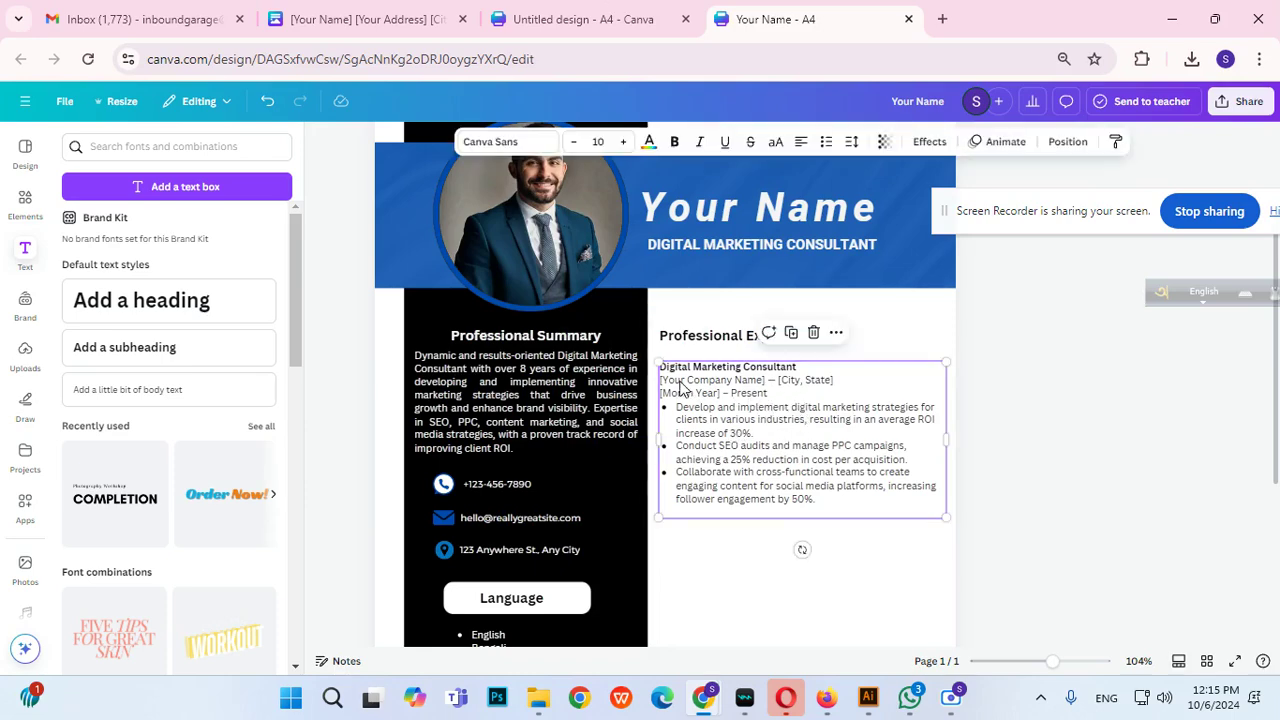
pyautogui.click(802, 382)
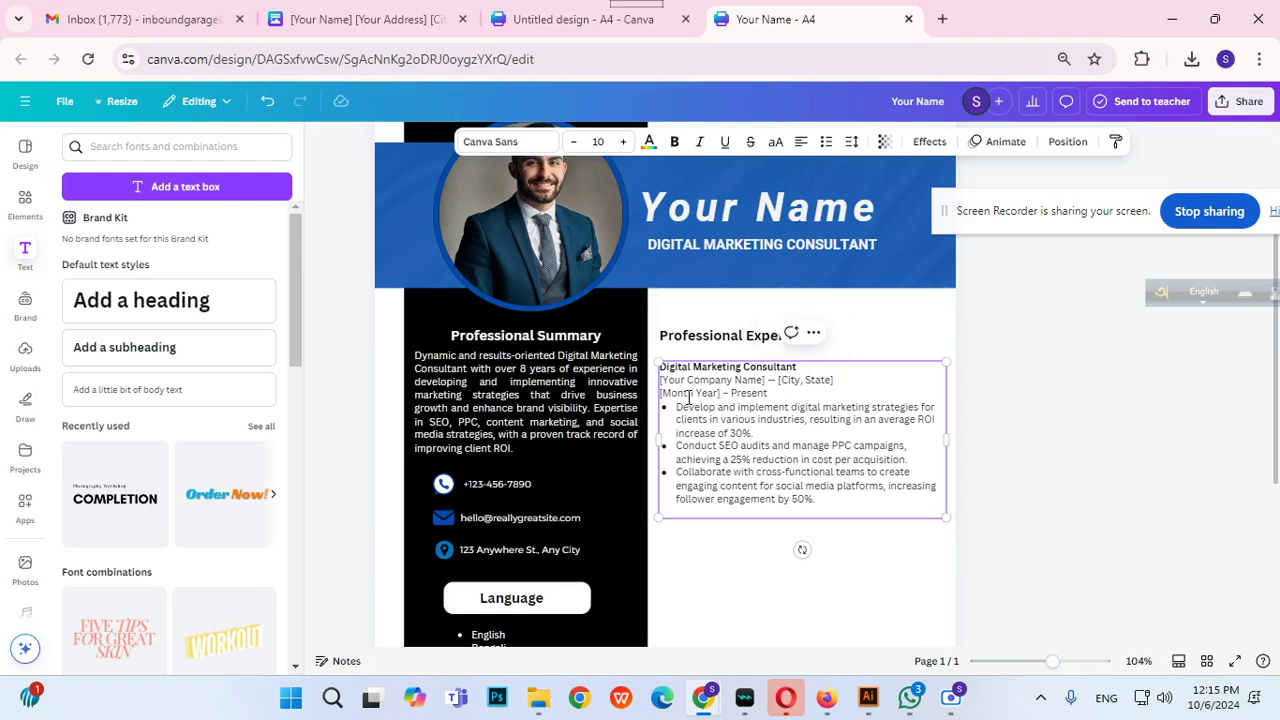
pyautogui.click(752, 498)
pyautogui.click(1240, 425)
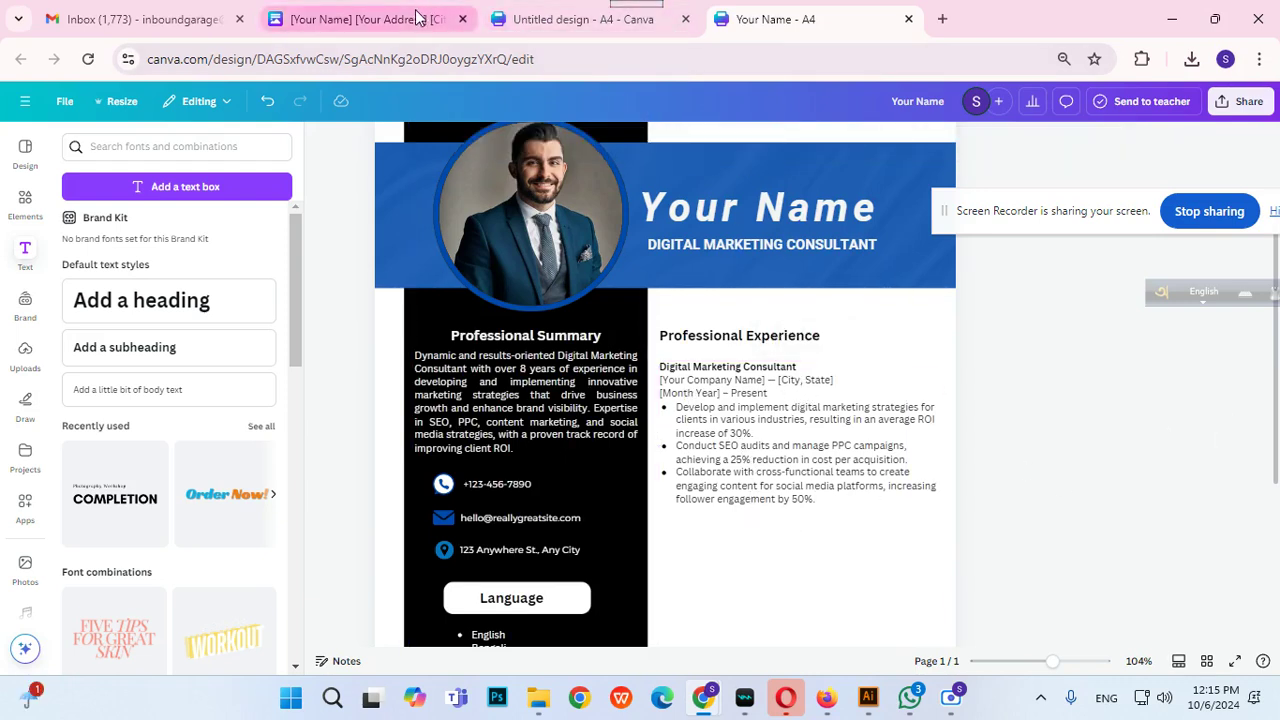
# Copy the Digital Marketing Specialist entry with its company, dates and three bullet points from the resume text document.
pyautogui.click(360, 19)
pyautogui.scroll(-2, 573, 316)
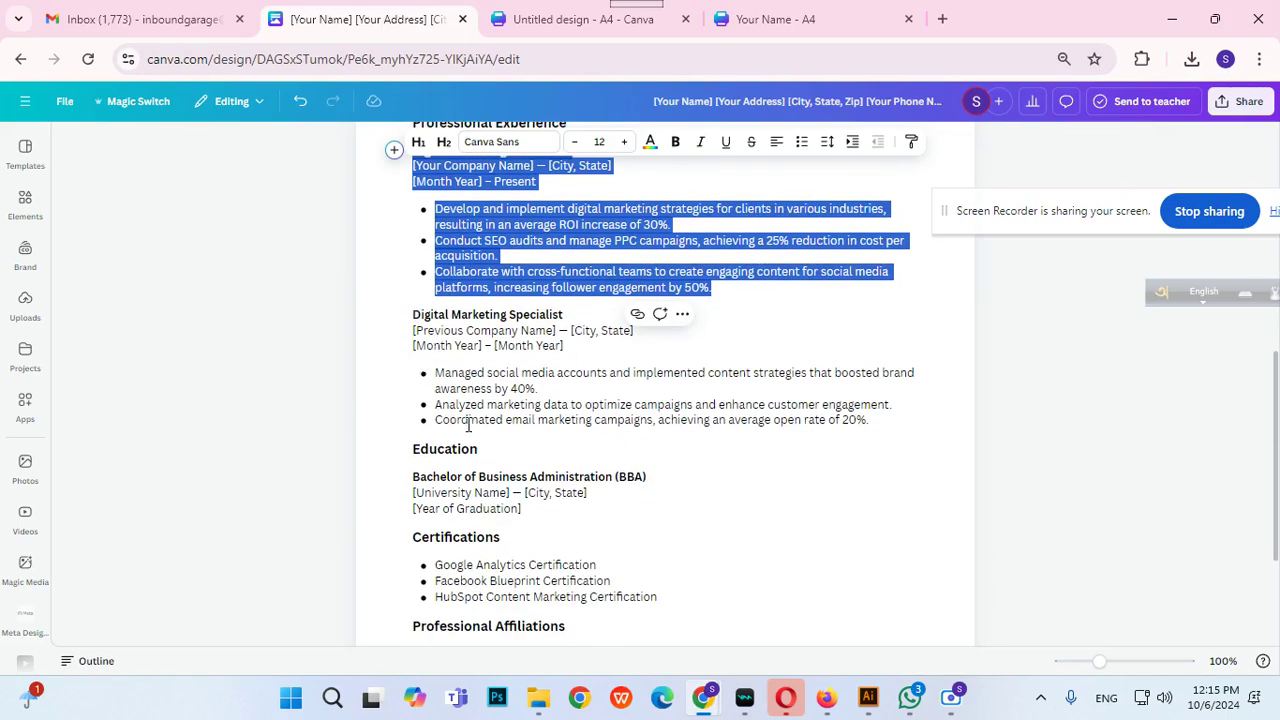
pyautogui.moveTo(421, 314); pyautogui.dragTo(916, 418)
# In the Your Name resume design, add another body text box and replace its text with the copied Digital Marketing Specialist entry.
pyautogui.click(775, 24)
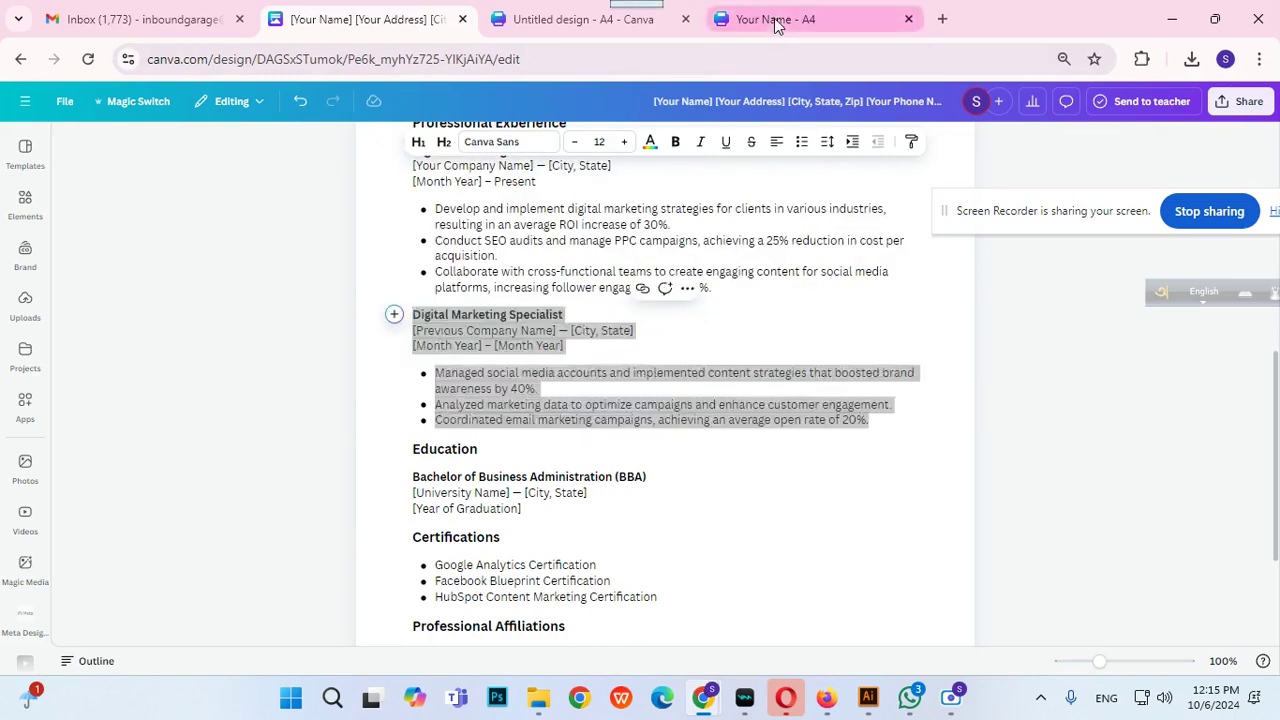
pyautogui.scroll(-3, 1016, 360)
pyautogui.scroll(1, 1009, 395)
pyautogui.hotkey('ctrl', 'v')
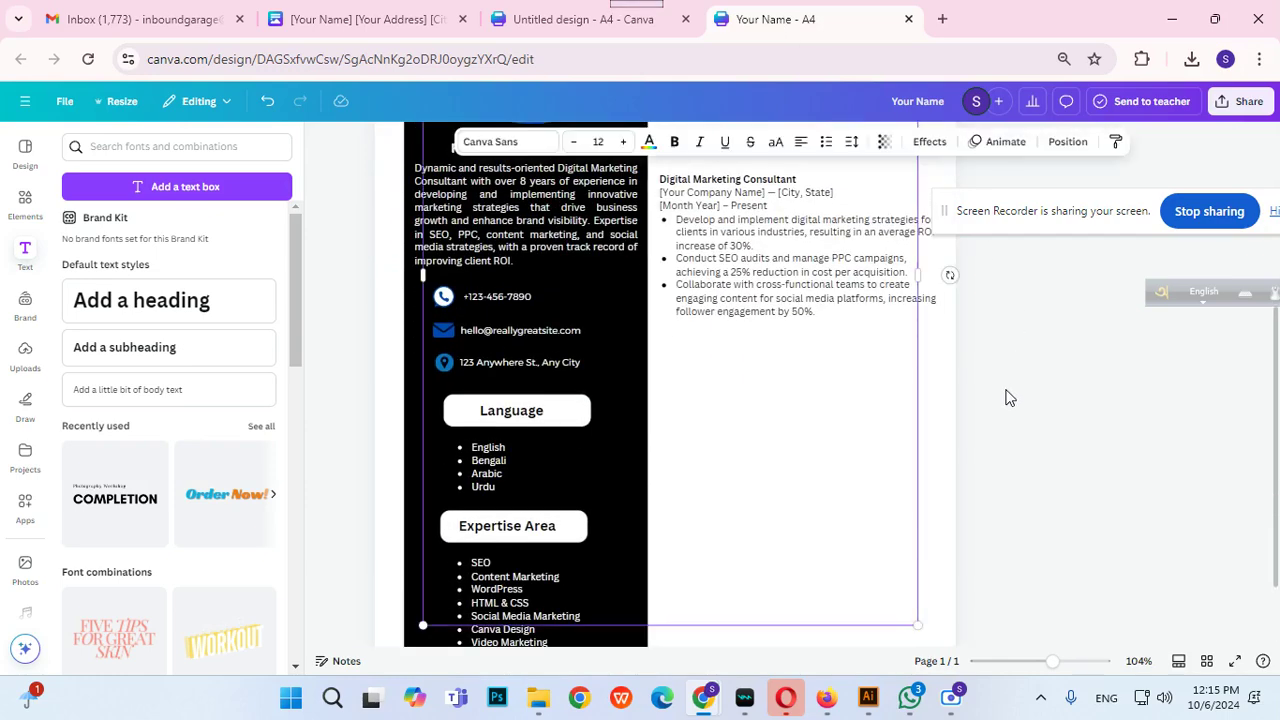
pyautogui.hotkey('ctrl', 'z')
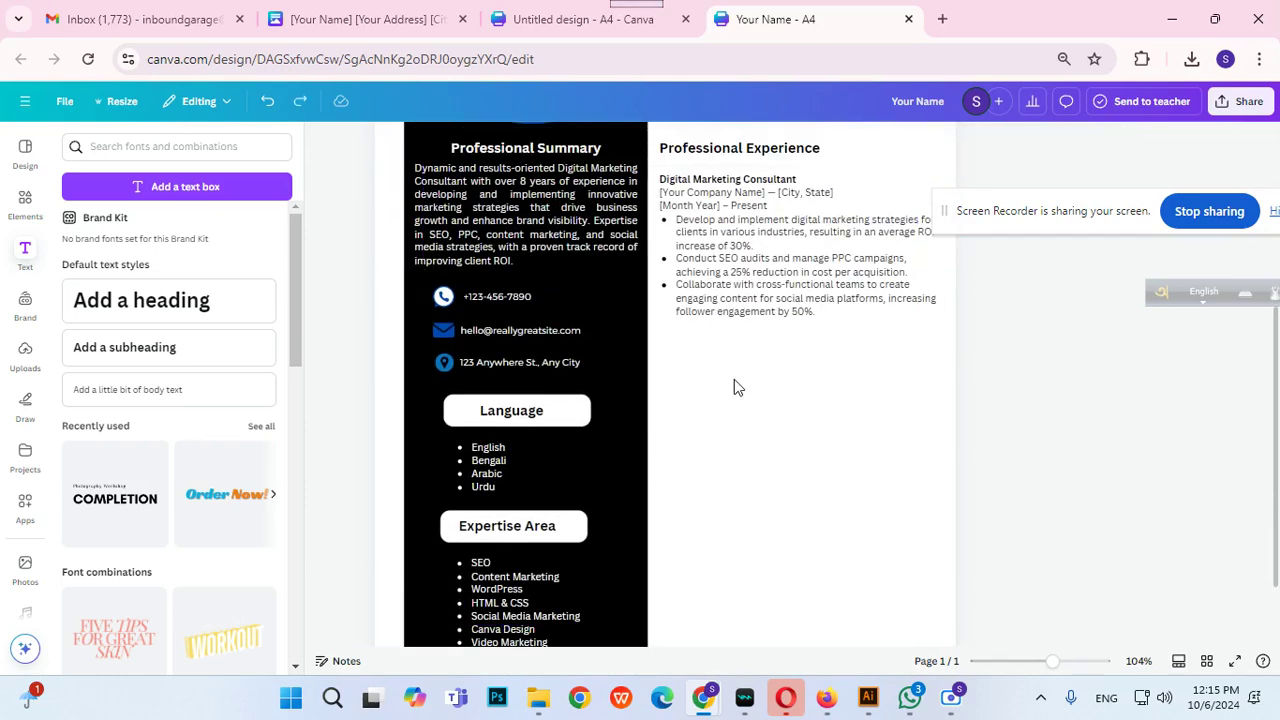
pyautogui.click(135, 390)
pyautogui.hotkey('ctrl', 'v')
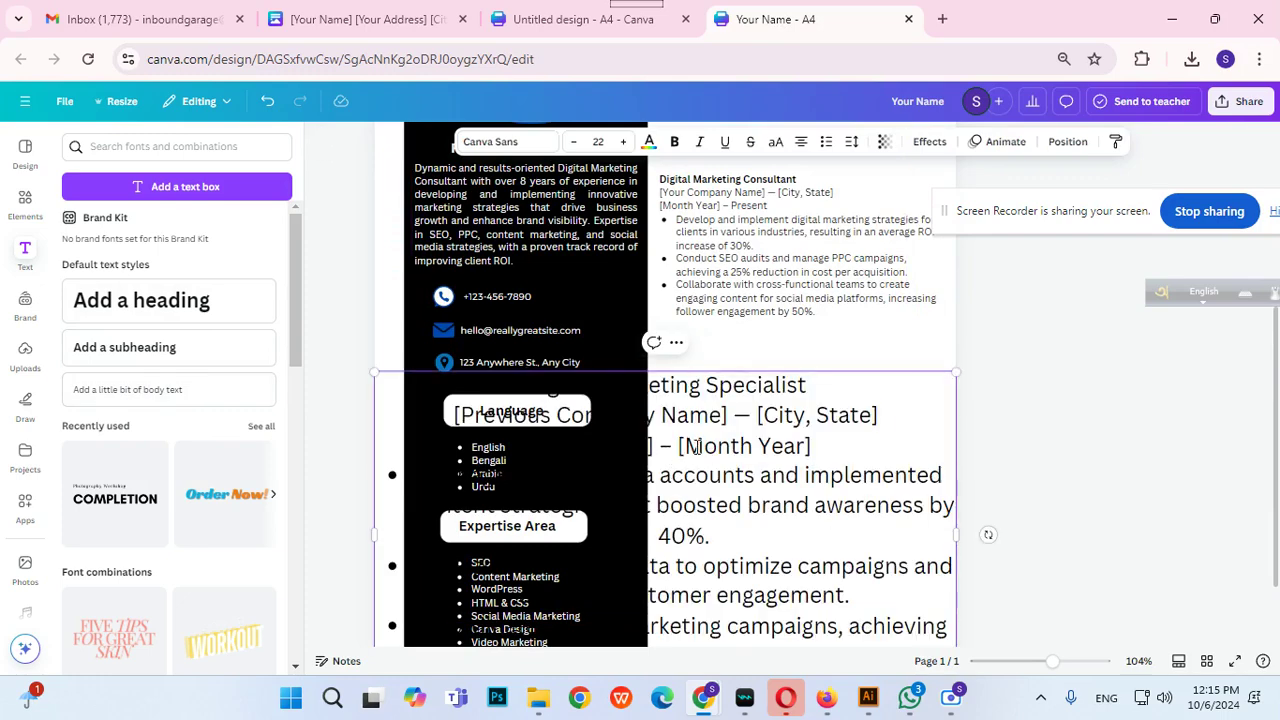
# Set the Digital Marketing Specialist entry's font size to 10, shift it towards the white column and left-align its text.
pyautogui.click(600, 142)
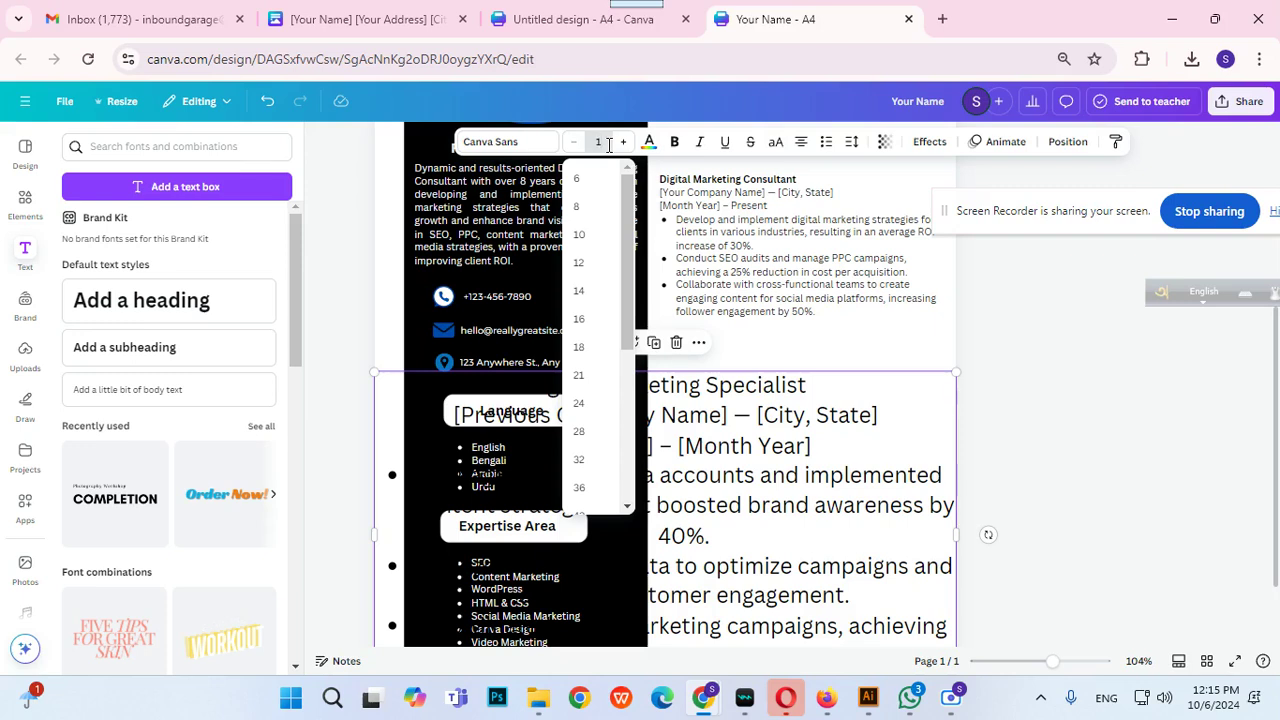
pyautogui.write('10')
pyautogui.press('Return')
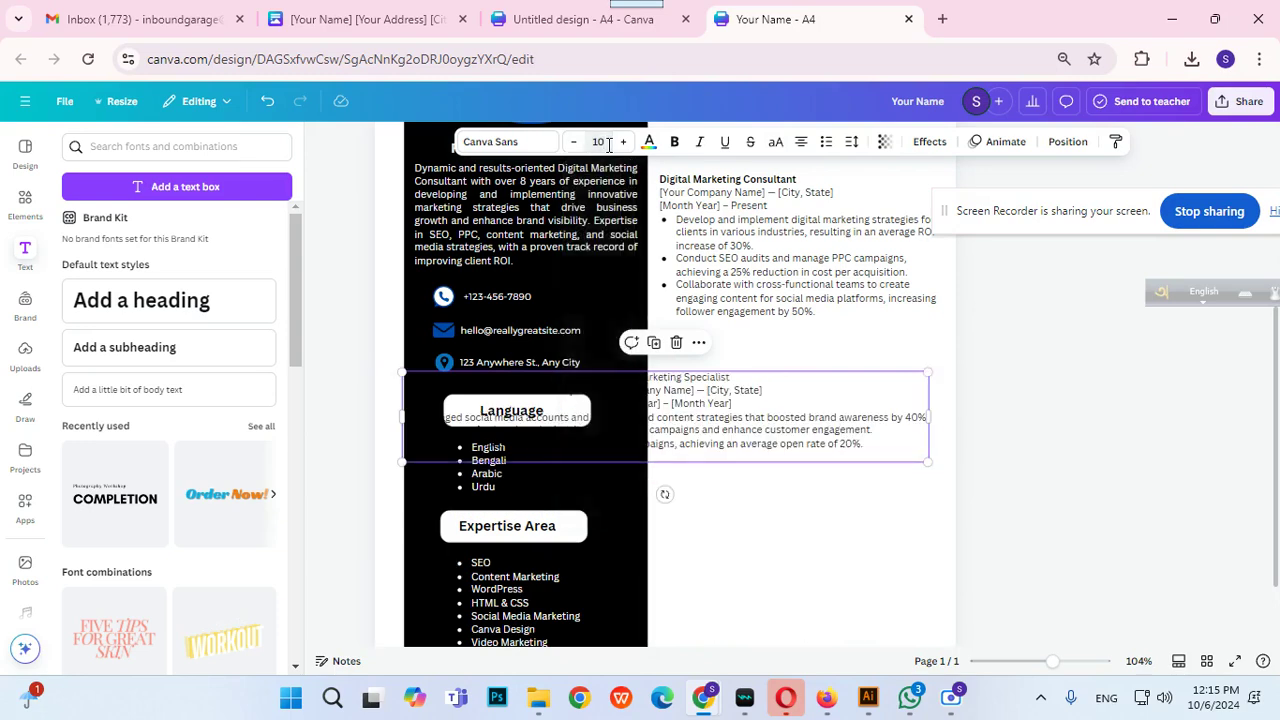
pyautogui.moveTo(770, 436); pyautogui.dragTo(967, 426)
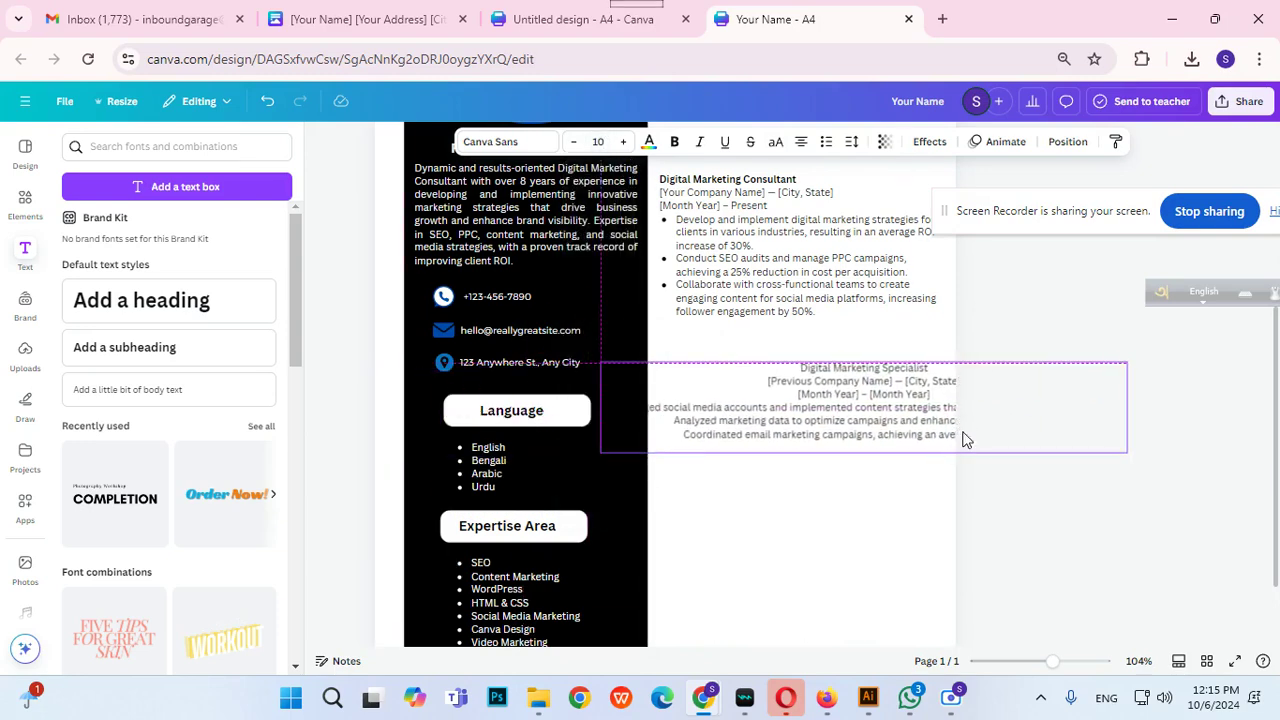
pyautogui.click(801, 143)
# Narrow the specialist entry to the white column's width and place it beneath the consultant entry, matching its left and right edges.
pyautogui.moveTo(1069, 415); pyautogui.dragTo(864, 433)
pyautogui.moveTo(780, 430); pyautogui.dragTo(840, 397)
pyautogui.click(1007, 395)
pyautogui.click(910, 416)
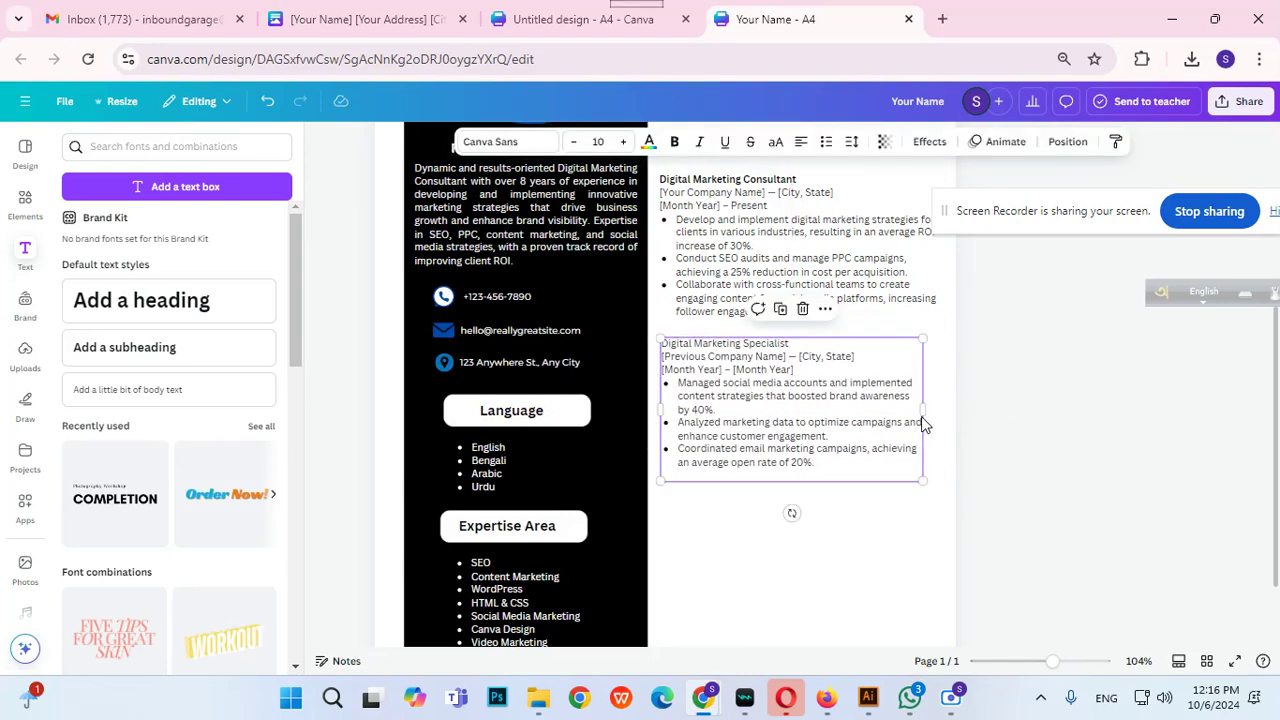
pyautogui.moveTo(922, 409); pyautogui.dragTo(948, 408)
pyautogui.click(1035, 428)
# Make the "Digital Marketing Specialist" title line of the second experience entry bold.
pyautogui.doubleClick(797, 345)
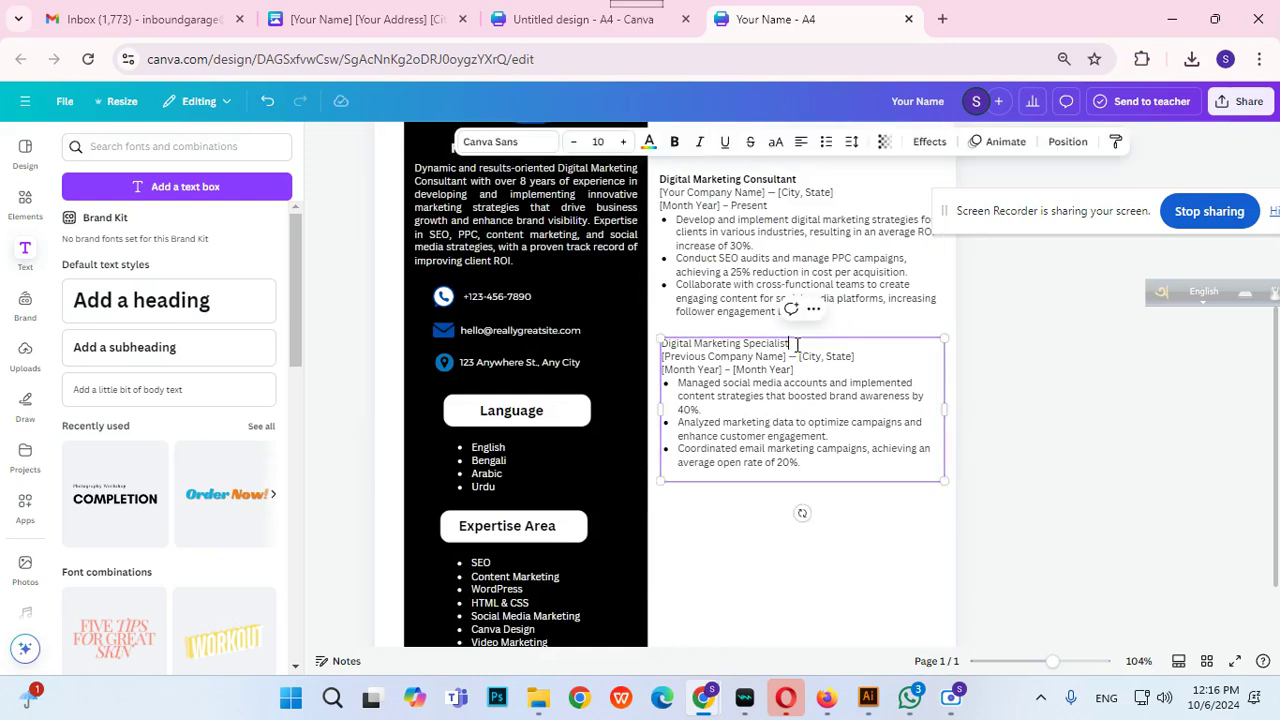
pyautogui.click(797, 343)
pyautogui.moveTo(797, 343); pyautogui.dragTo(663, 345)
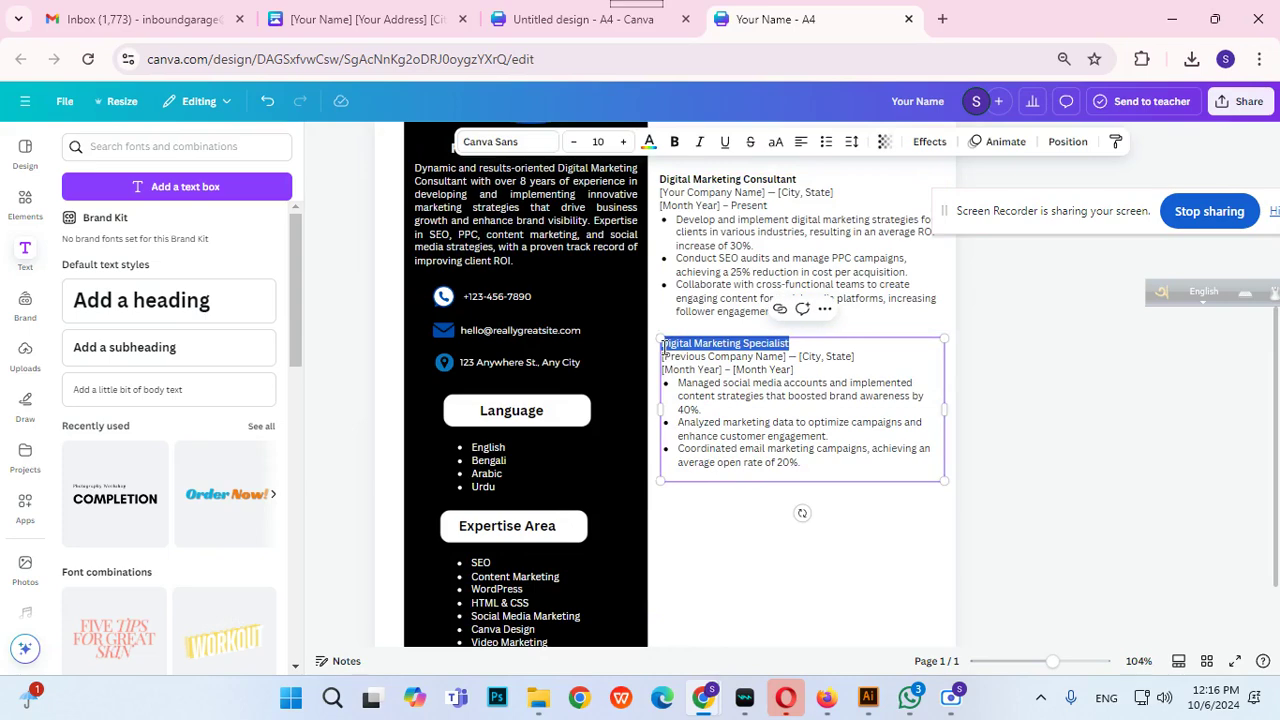
pyautogui.click(1029, 397)
# Move the Digital Marketing Specialist entry slightly up, closer to the consultant entry, and review both entries on the page.
pyautogui.click(815, 428)
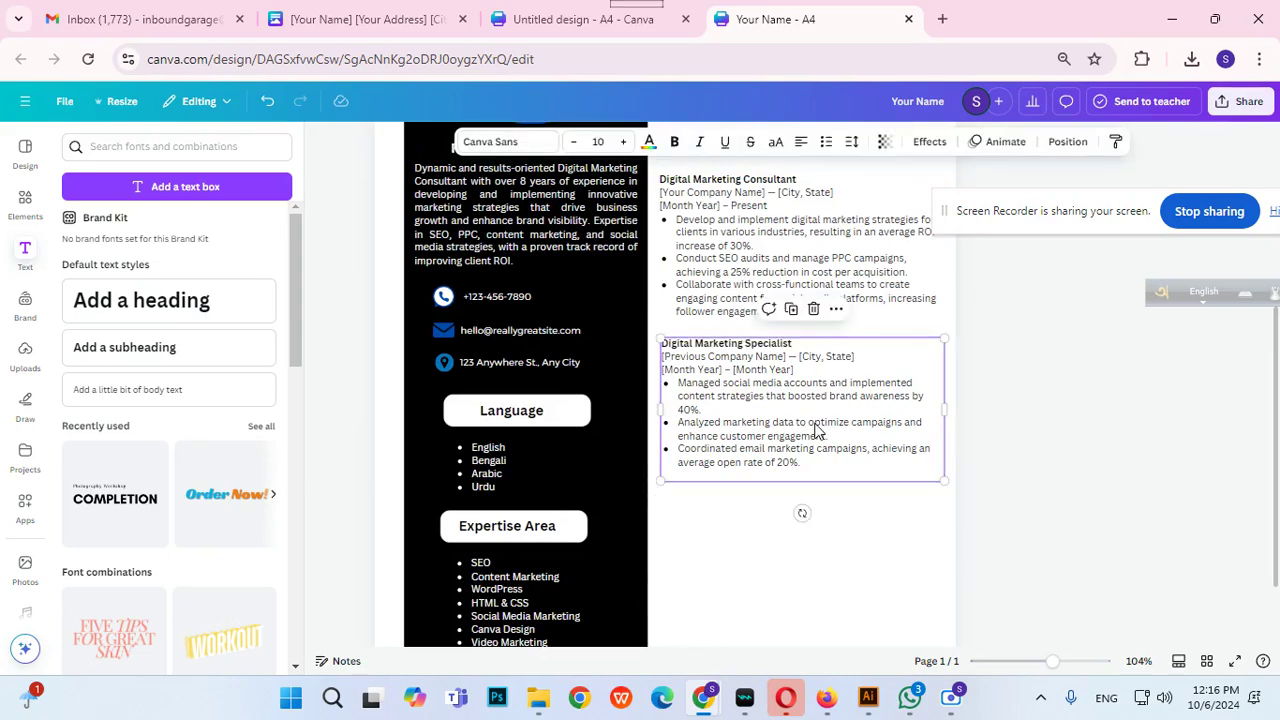
pyautogui.moveTo(815, 425); pyautogui.dragTo(815, 428)
pyautogui.click(1130, 490)
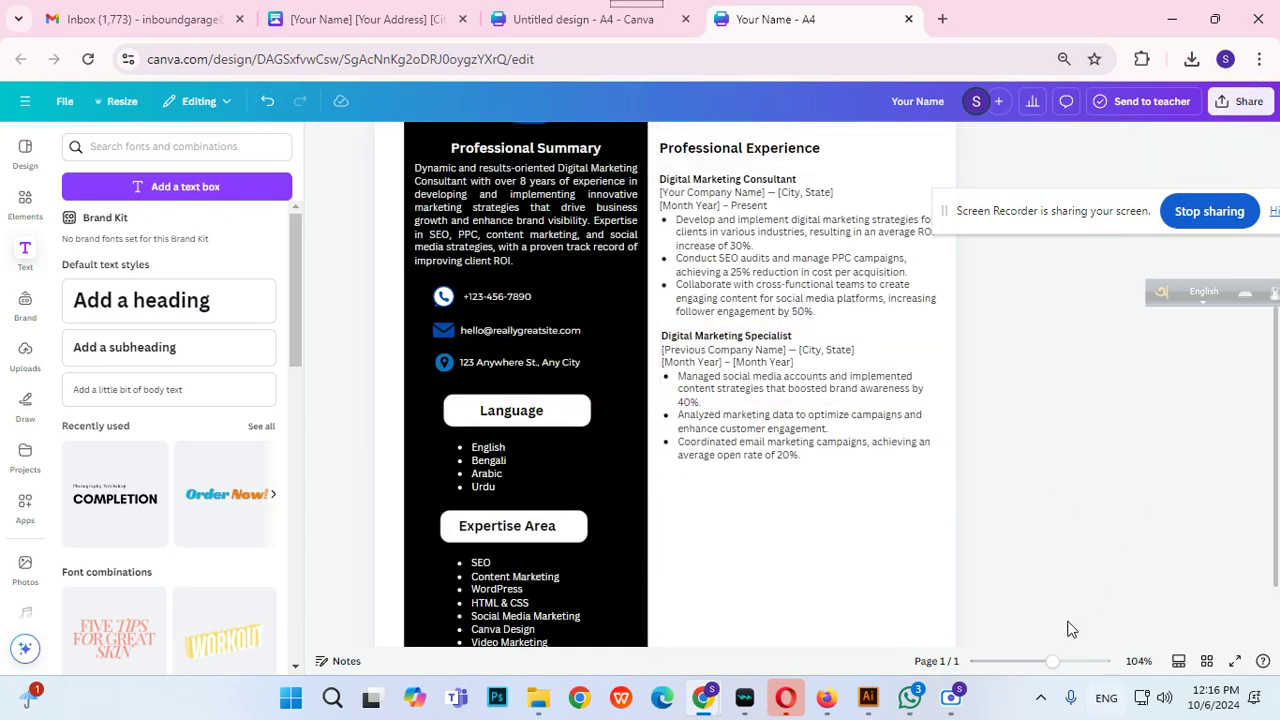
pyautogui.scroll(2, 1048, 605)
pyautogui.scroll(3, 1048, 605)
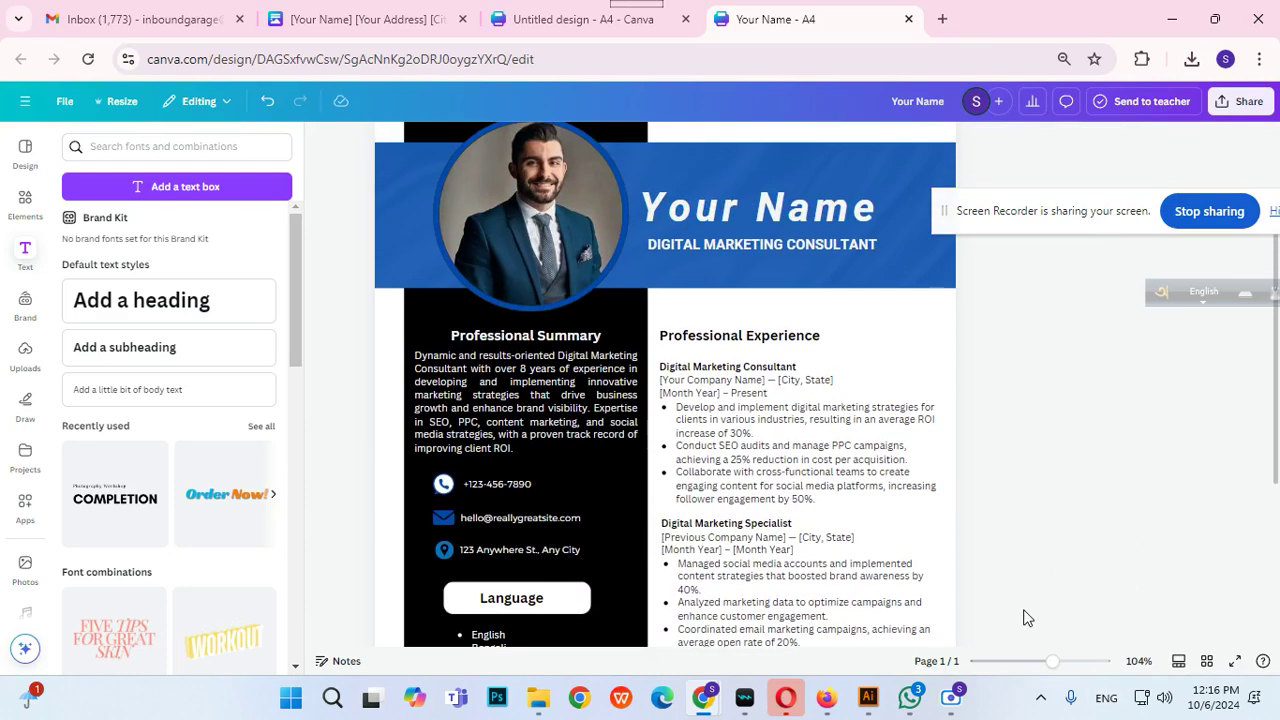
# Copy the "Education" heading from the resume text document and return to the Your Name resume design.
pyautogui.click(355, 17)
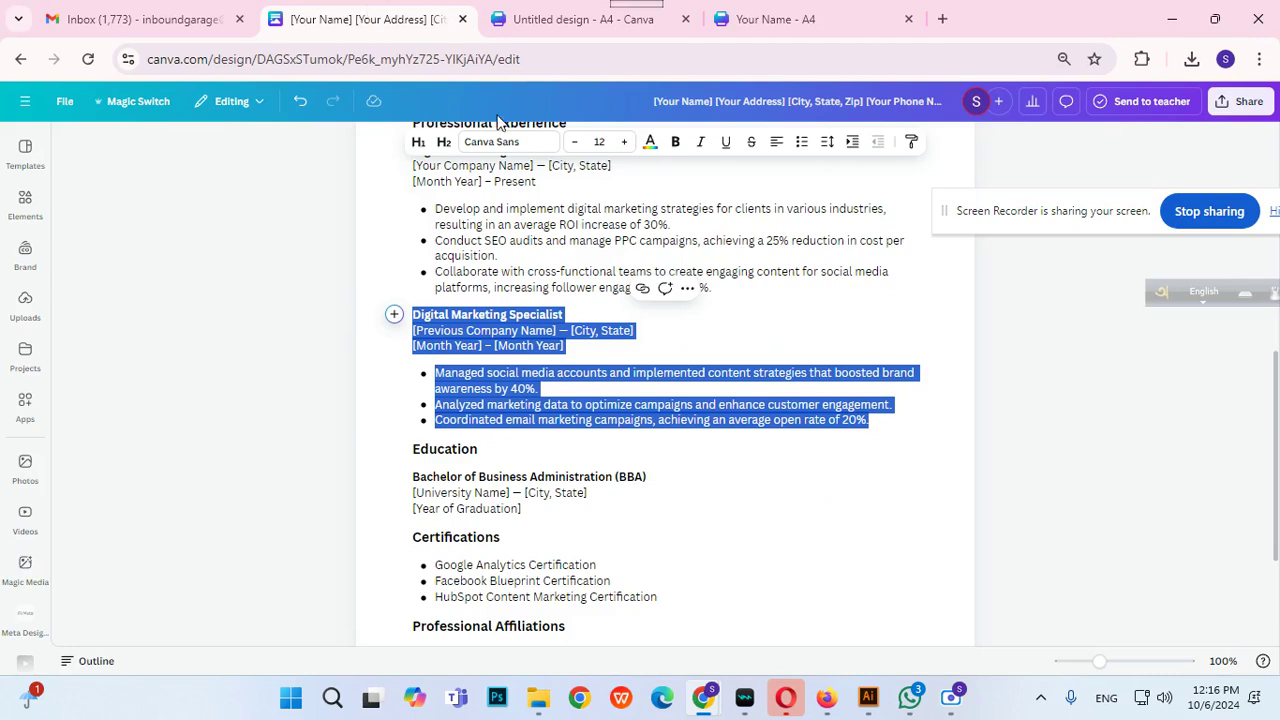
pyautogui.scroll(-2, 506, 350)
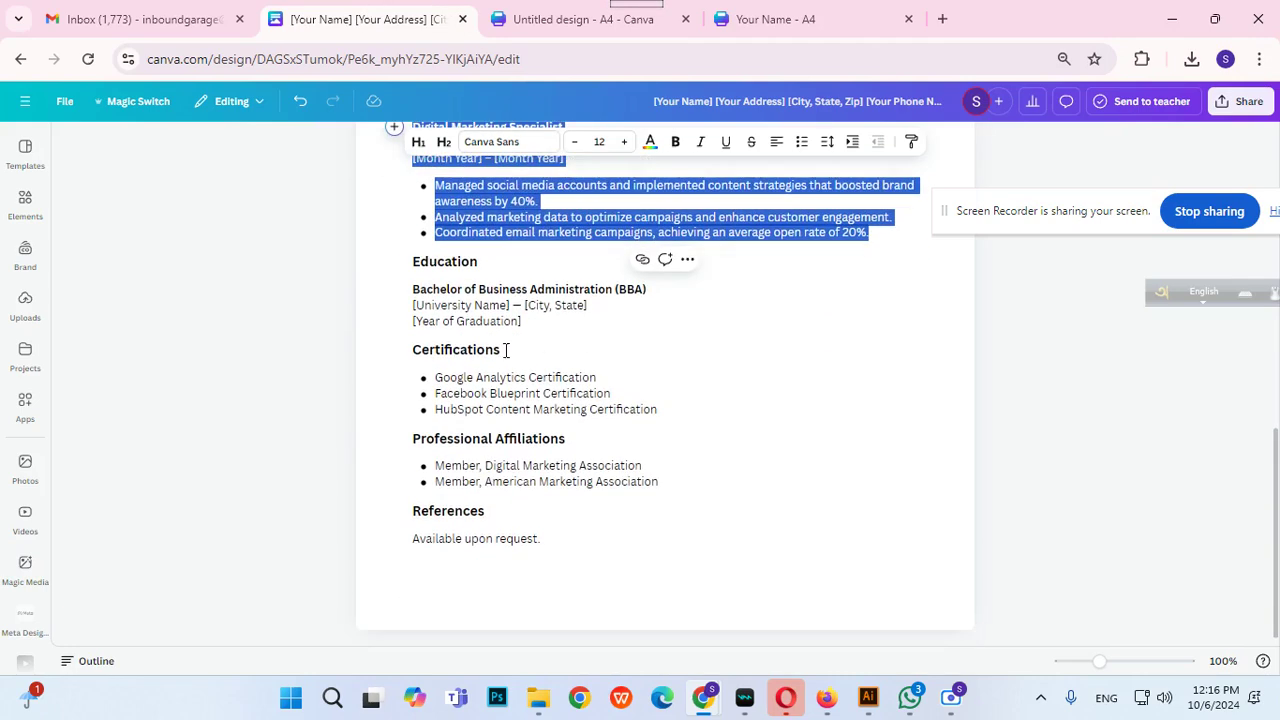
pyautogui.click(414, 263)
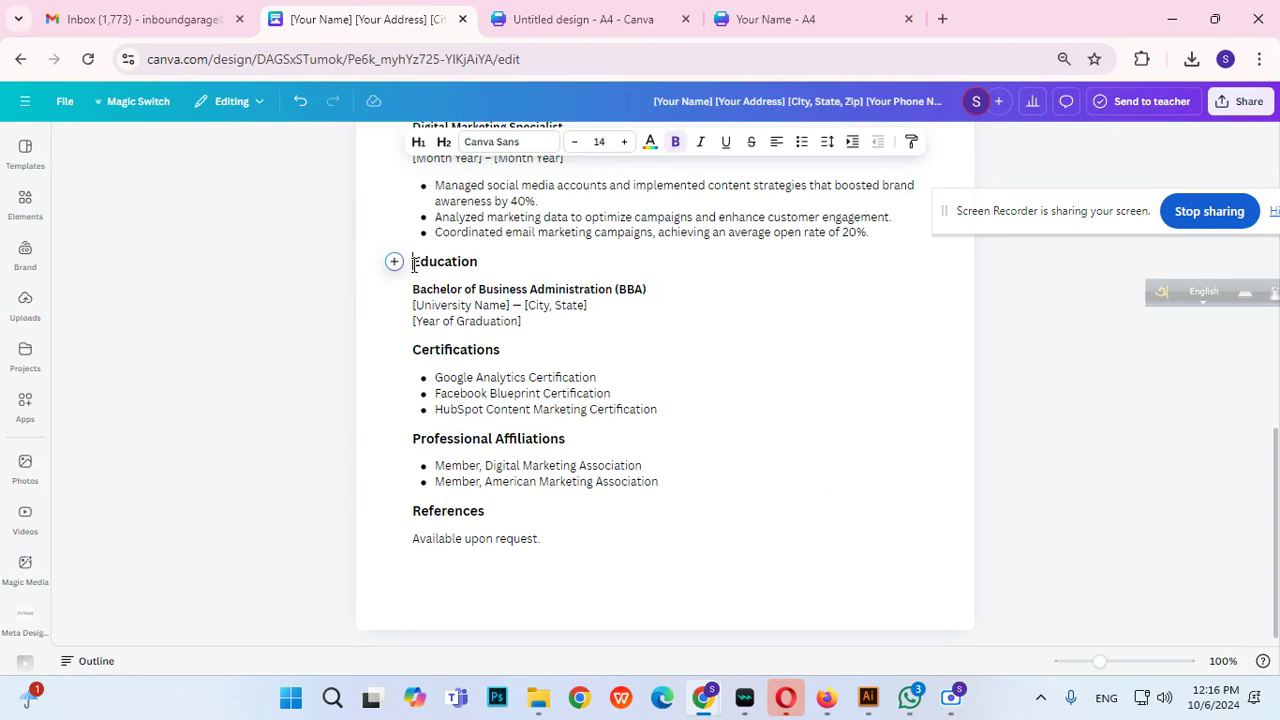
pyautogui.moveTo(414, 264); pyautogui.dragTo(496, 264)
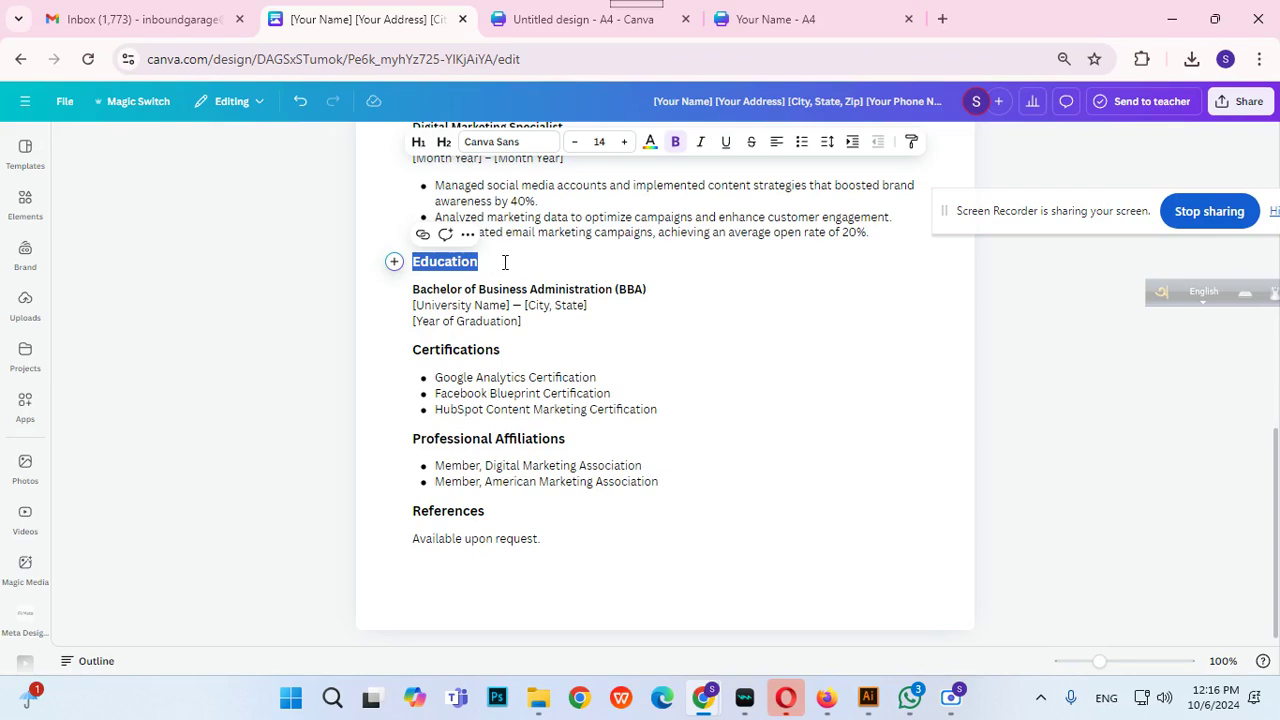
pyautogui.click(800, 19)
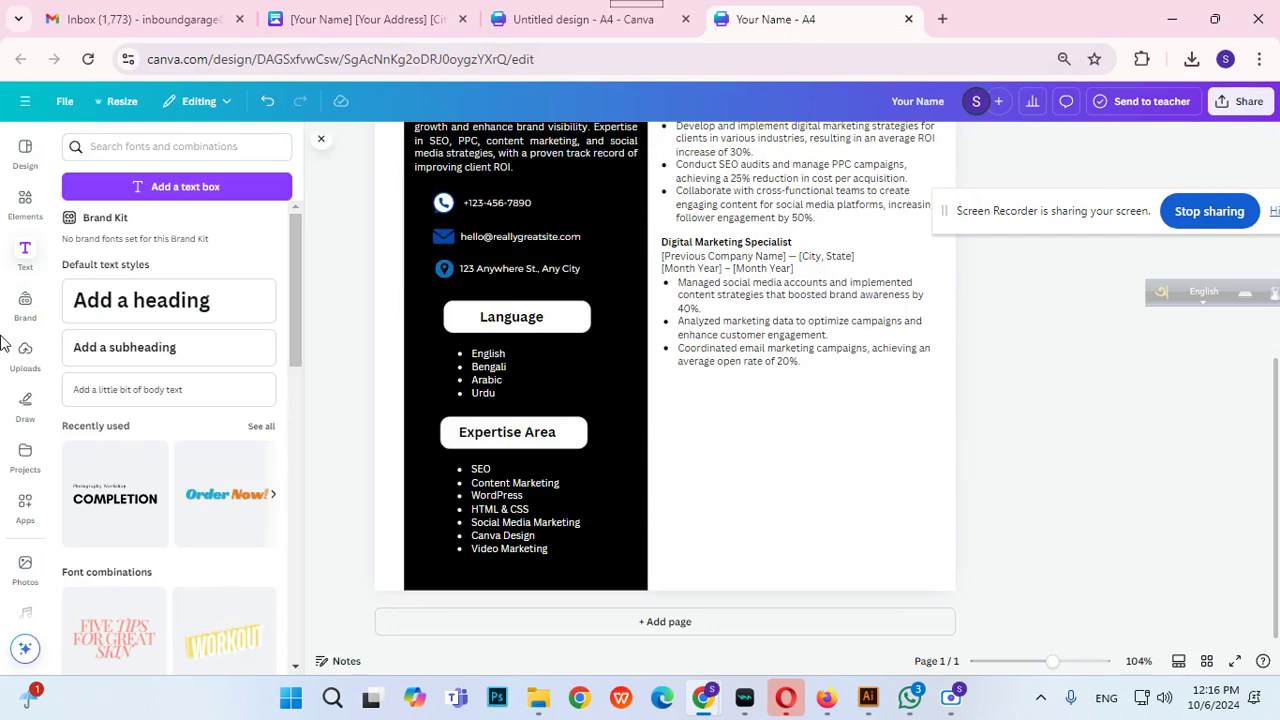
# Add a subheading text box reading "Education" beneath the Digital Marketing Specialist entry in the white column.
pyautogui.click(140, 349)
pyautogui.moveTo(672, 416); pyautogui.dragTo(816, 466)
pyautogui.moveTo(936, 437); pyautogui.dragTo(808, 410)
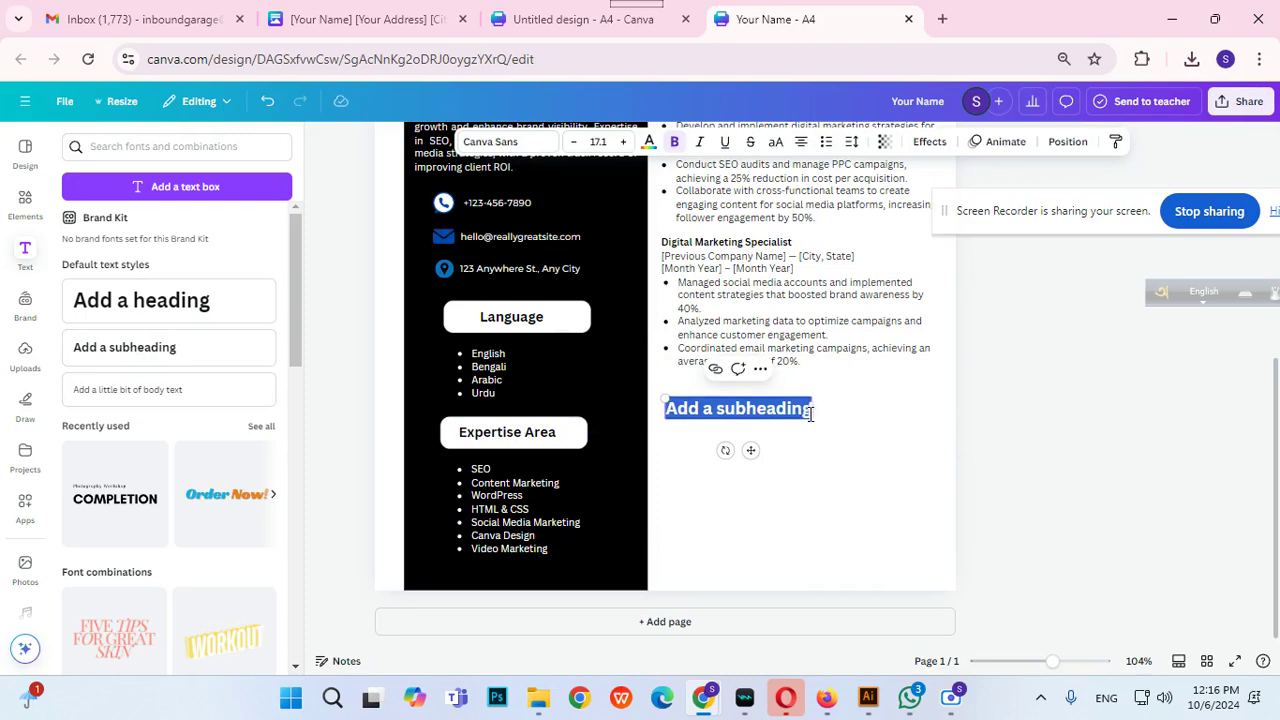
pyautogui.write('Education')
pyautogui.press('Return')
pyautogui.press('BackSpace')
pyautogui.moveTo(754, 448); pyautogui.dragTo(717, 438)
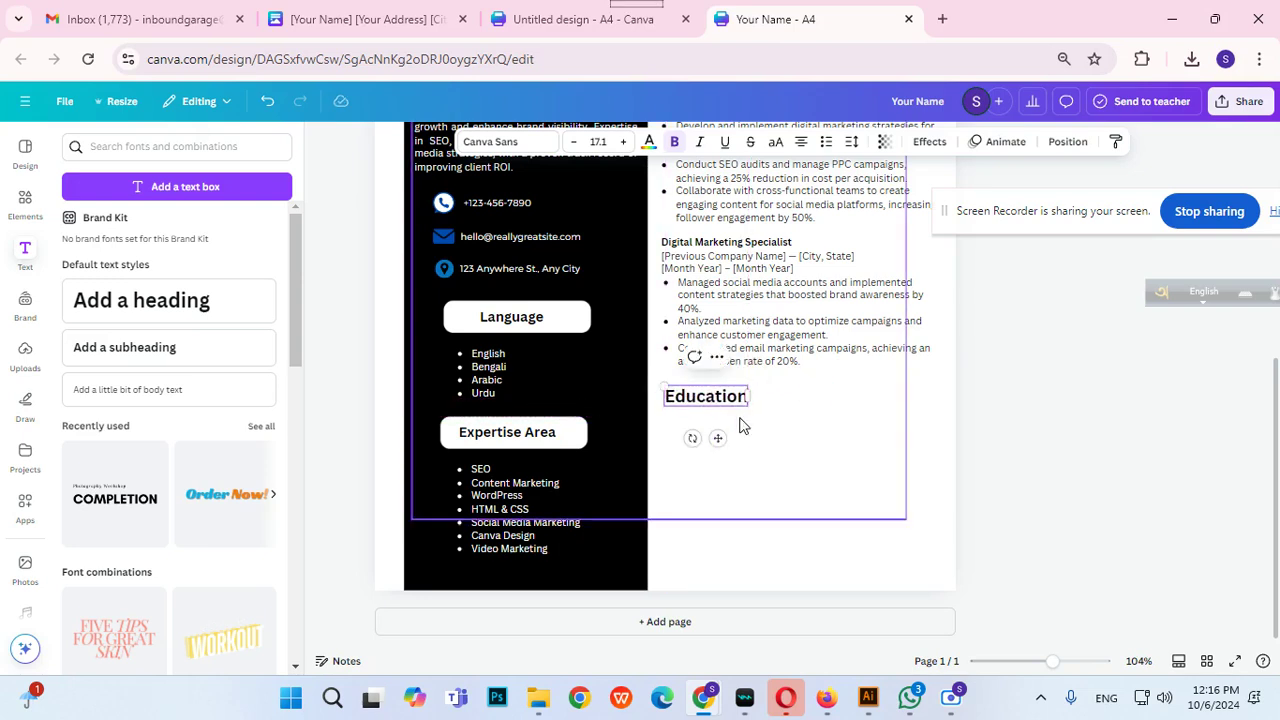
pyautogui.click(1057, 434)
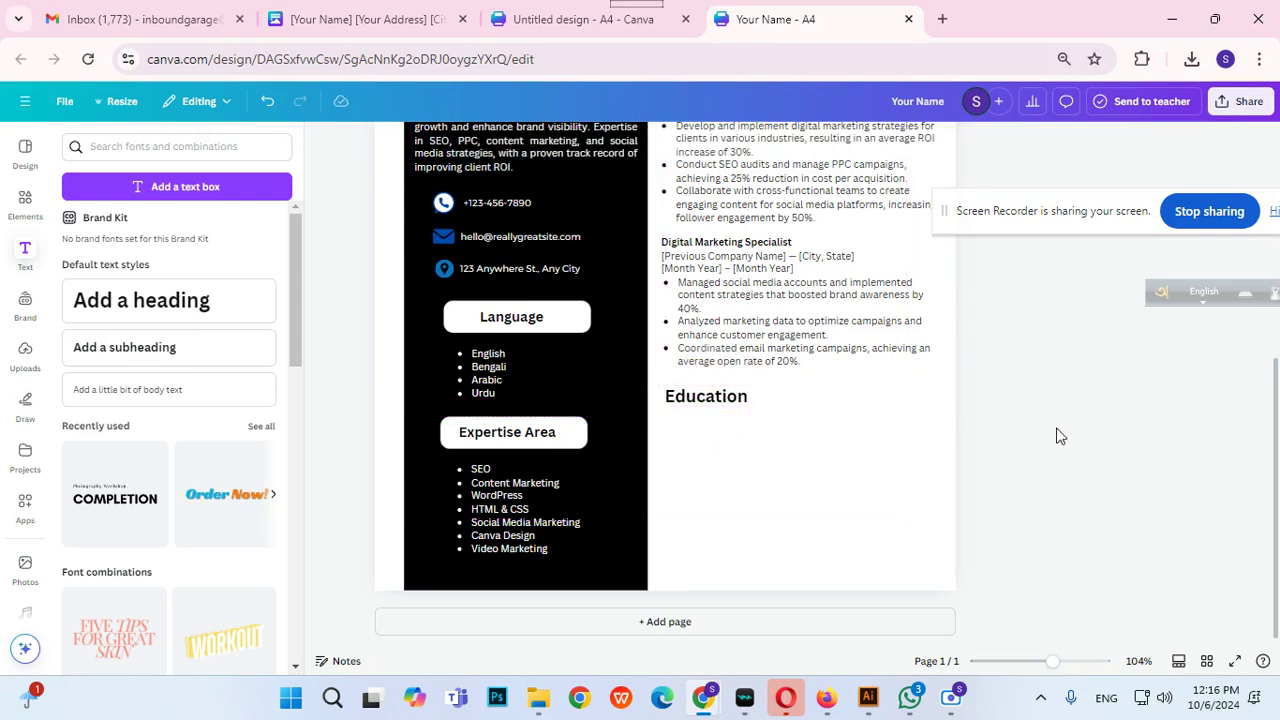
# Set the "Education" heading's font size to 14 and move it slightly up and toward the column's left edge.
pyautogui.click(693, 402)
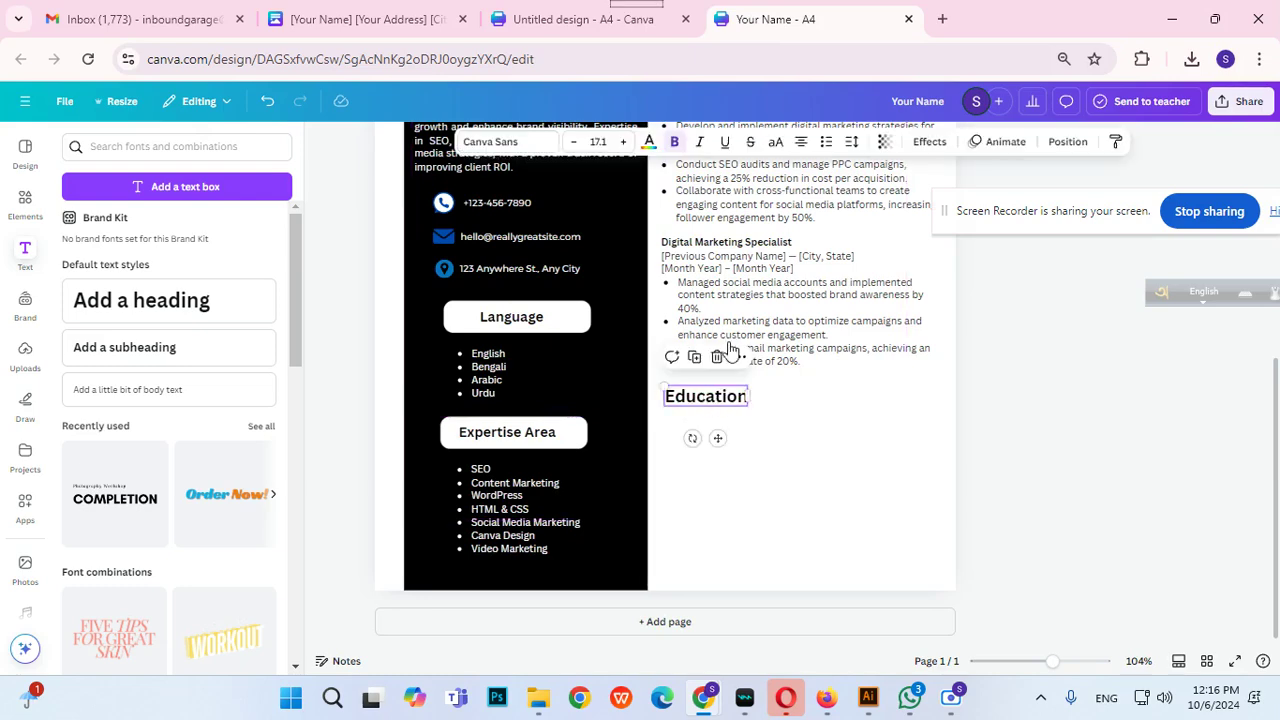
pyautogui.click(597, 141)
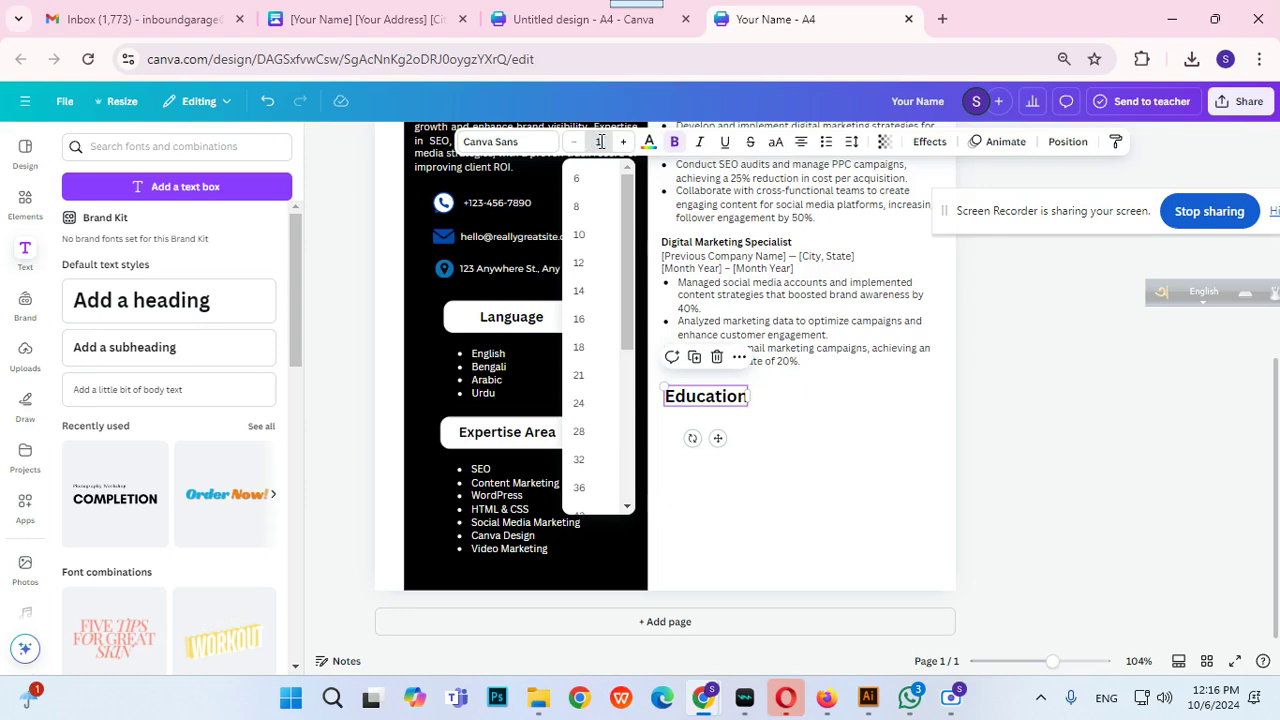
pyautogui.click(578, 290)
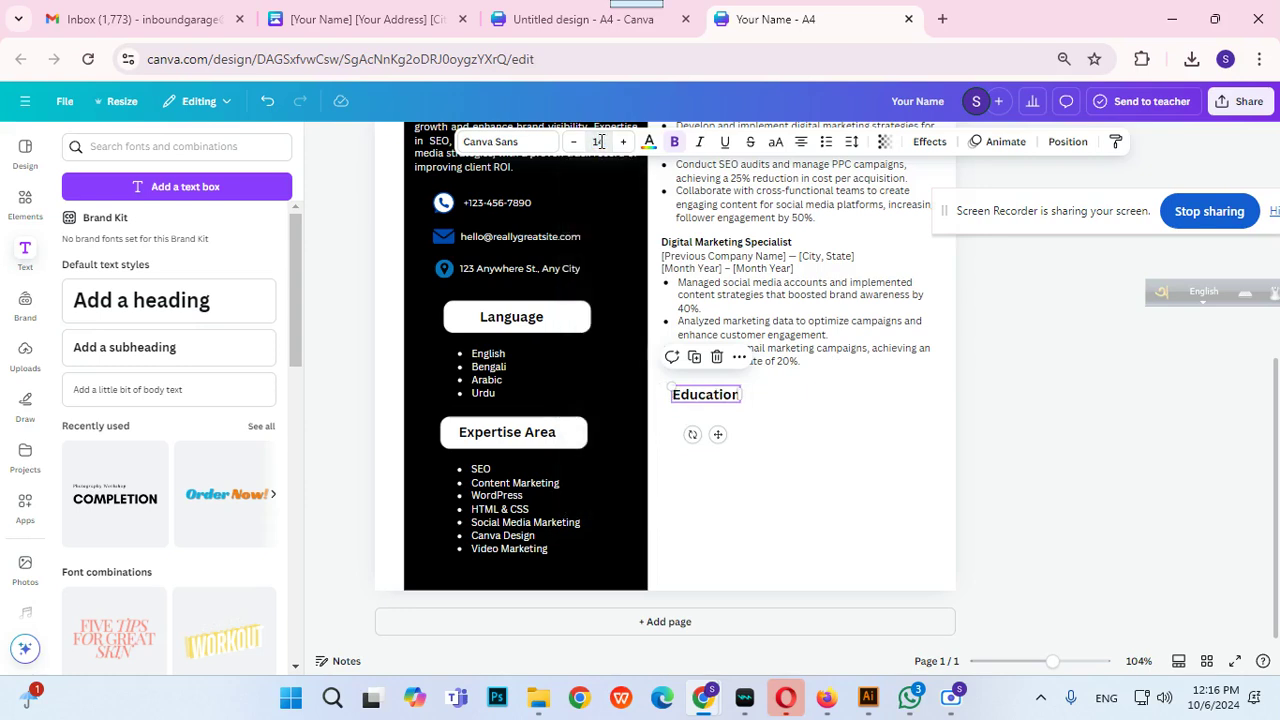
pyautogui.click(1040, 370)
pyautogui.moveTo(731, 402); pyautogui.dragTo(723, 397)
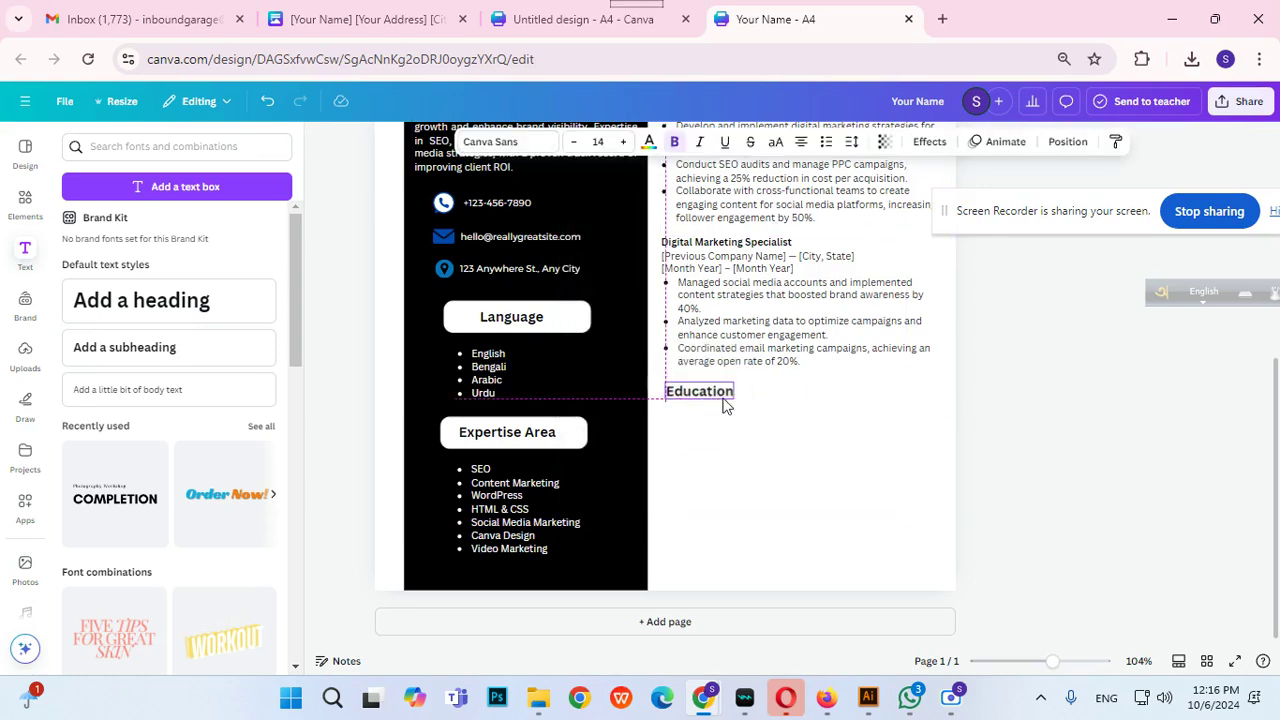
pyautogui.click(1024, 440)
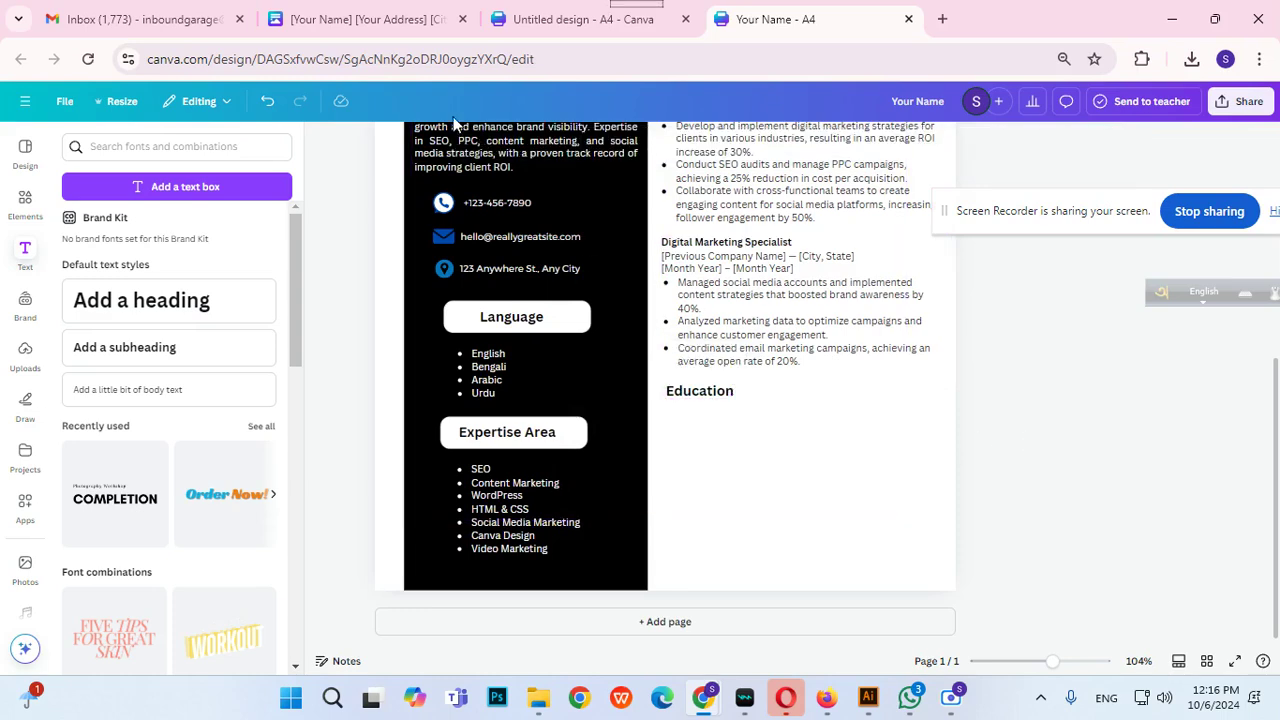
# Copy the three-line Bachelor of Business Administration (BBA) entry from the resume text document and return to the Your Name design.
pyautogui.click(376, 28)
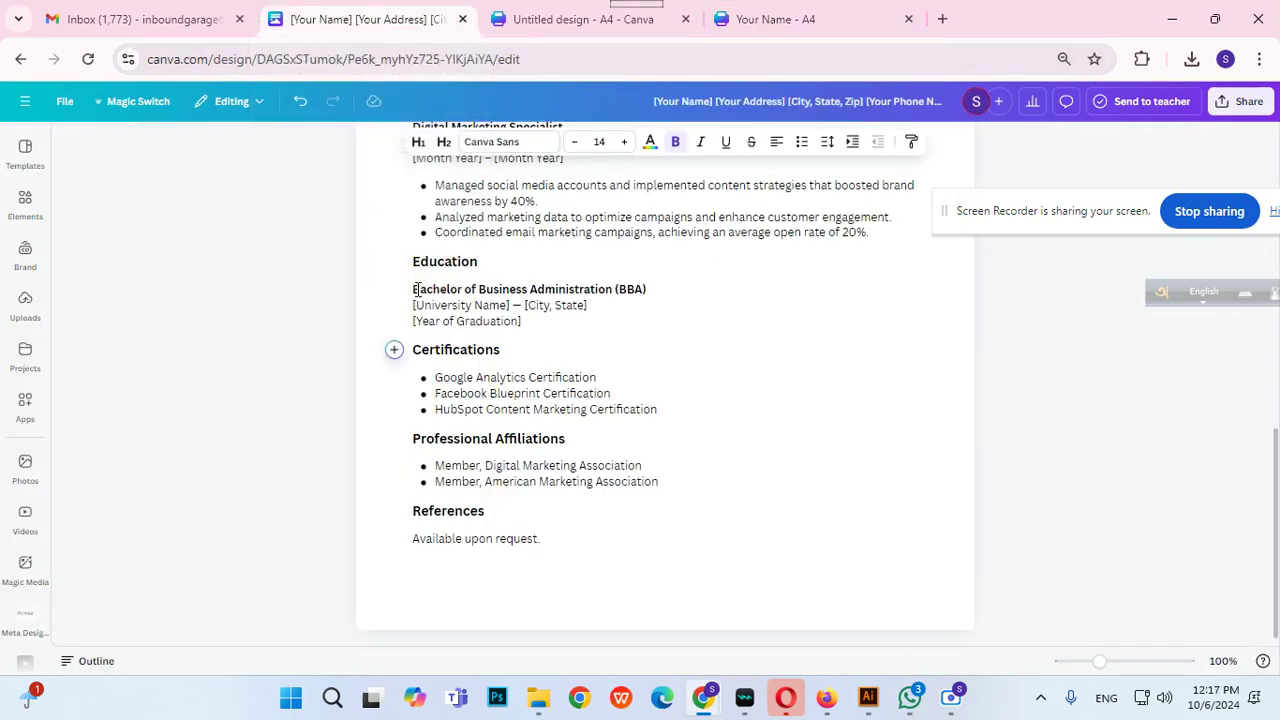
pyautogui.moveTo(413, 291); pyautogui.dragTo(646, 323)
pyautogui.hotkey('ctrl', 'c')
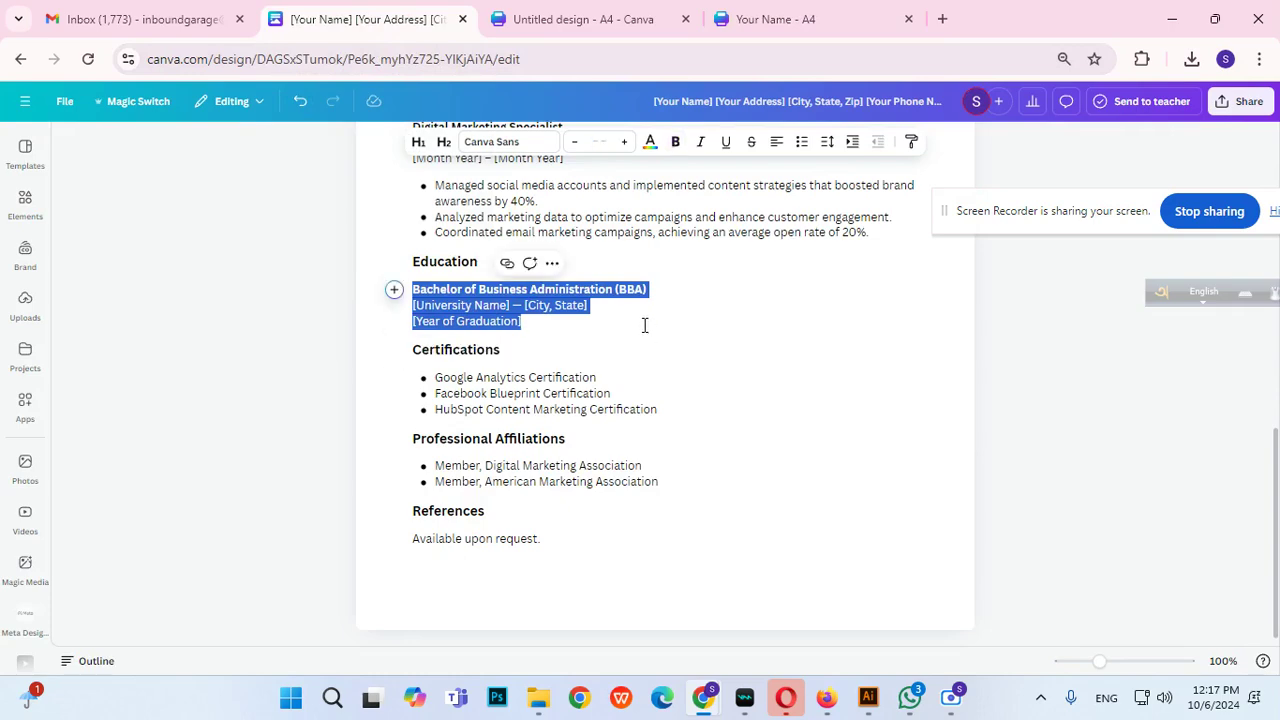
pyautogui.click(630, 18)
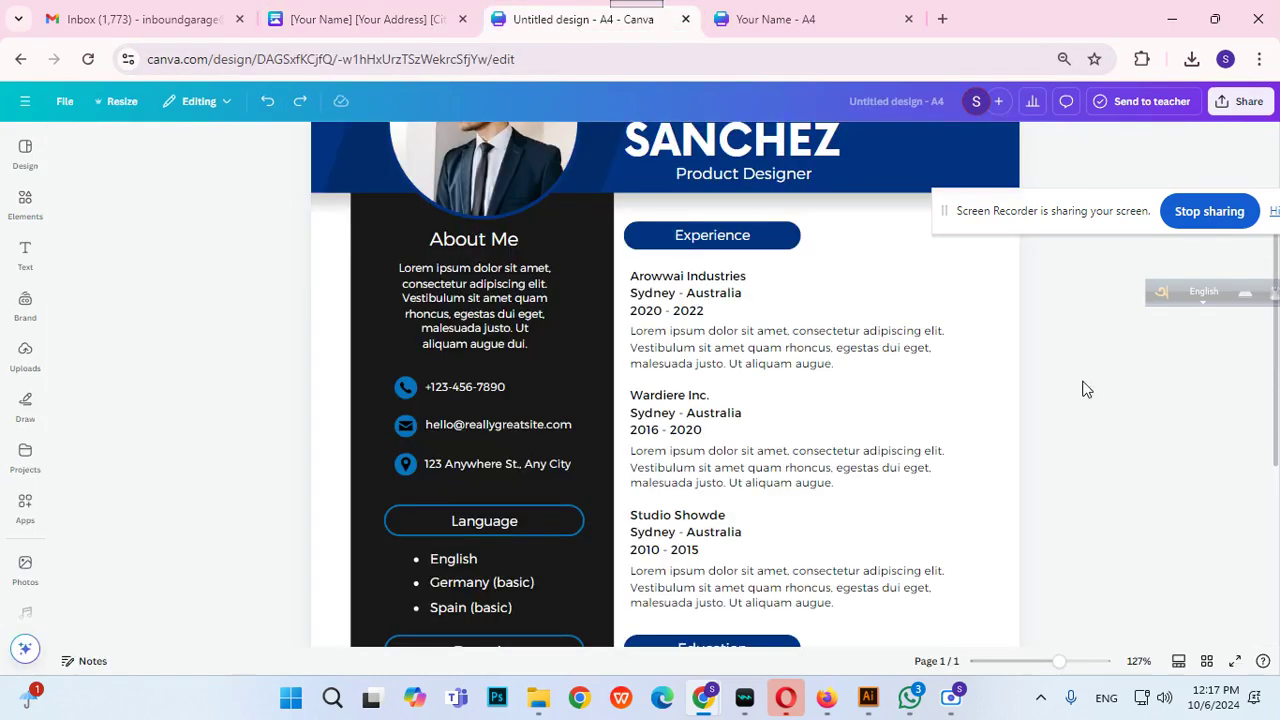
pyautogui.click(808, 20)
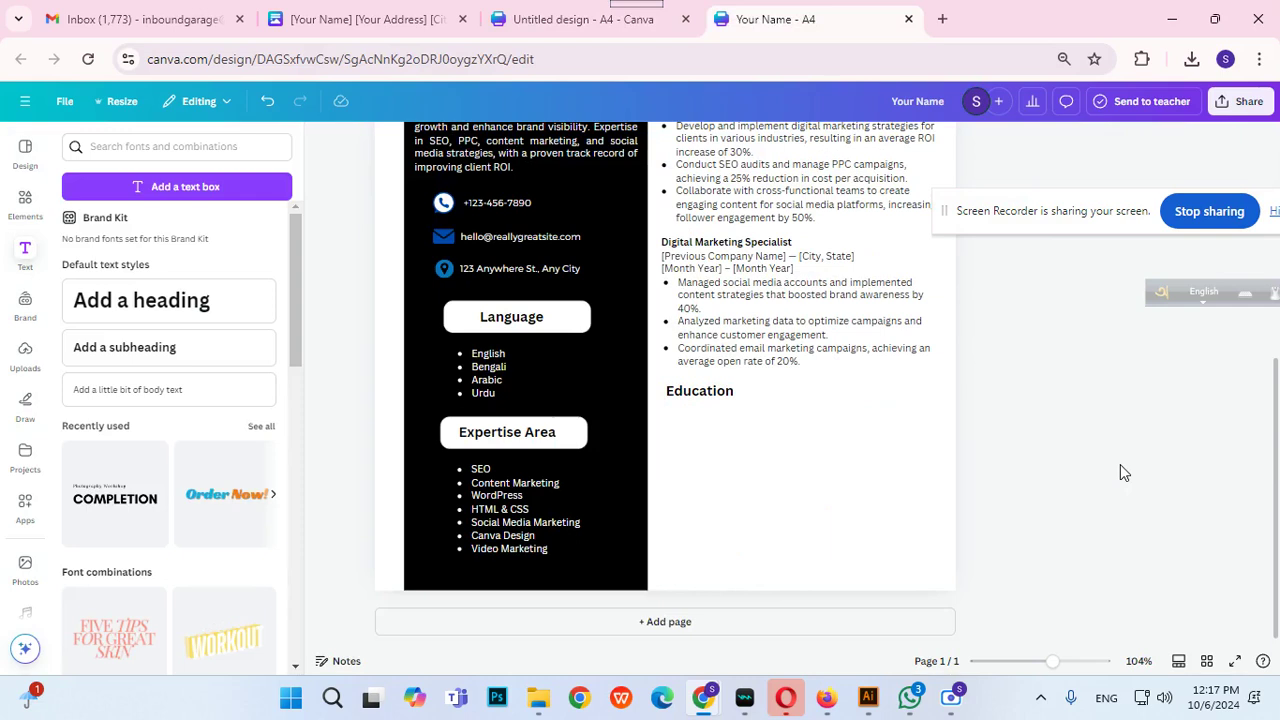
pyautogui.click(1071, 471)
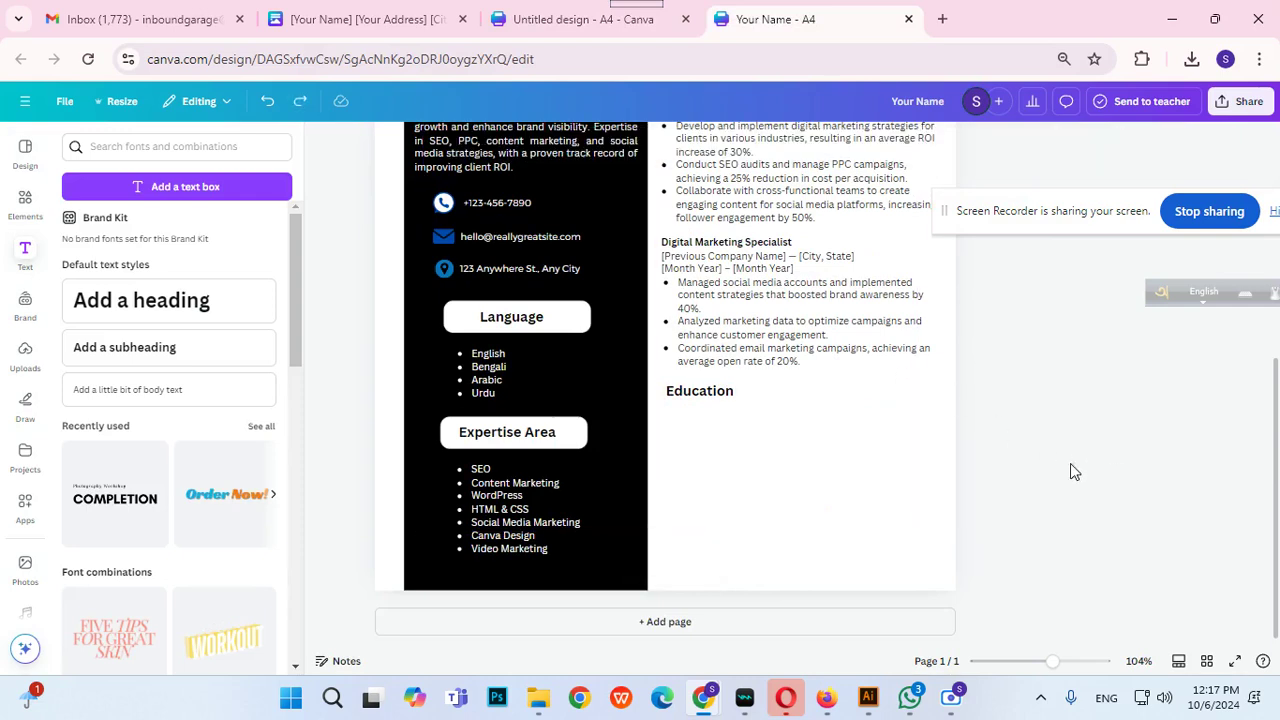
# Add a body text box below the "Education" heading and paste the copied degree entry into it.
pyautogui.click(168, 391)
pyautogui.moveTo(676, 402); pyautogui.dragTo(814, 474)
pyautogui.hotkey('ctrl', 'v')
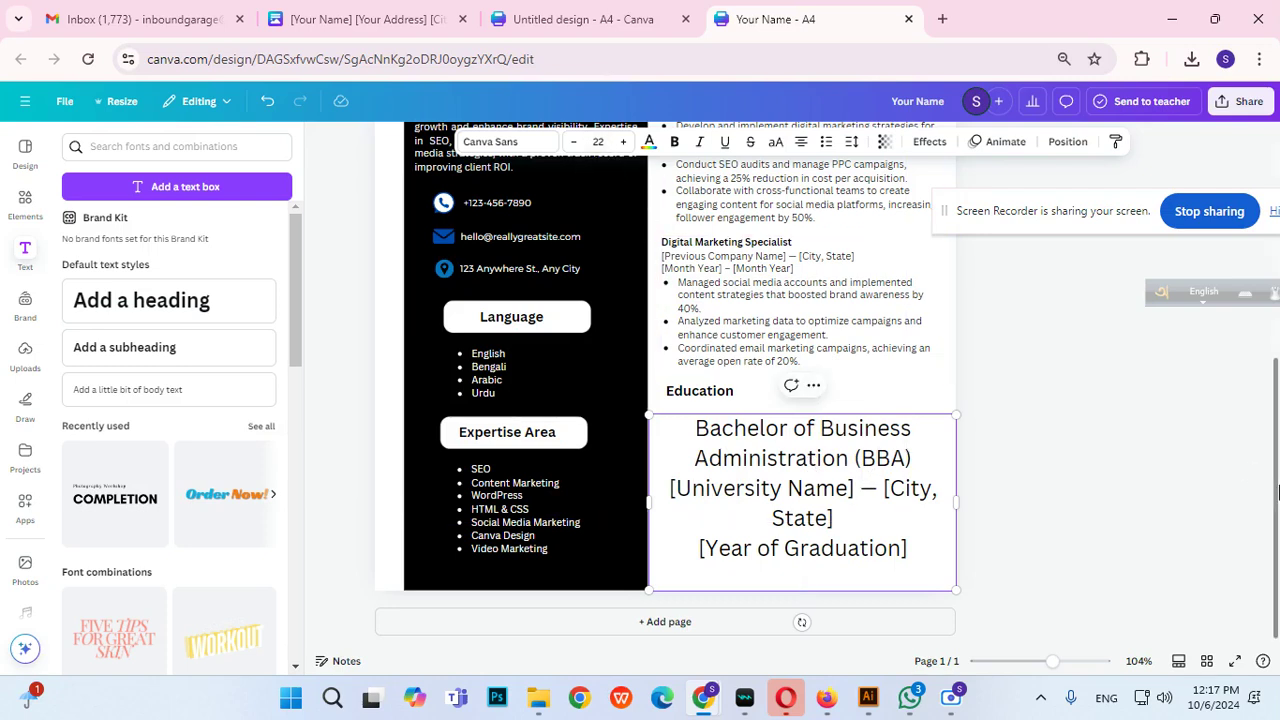
pyautogui.click(1089, 484)
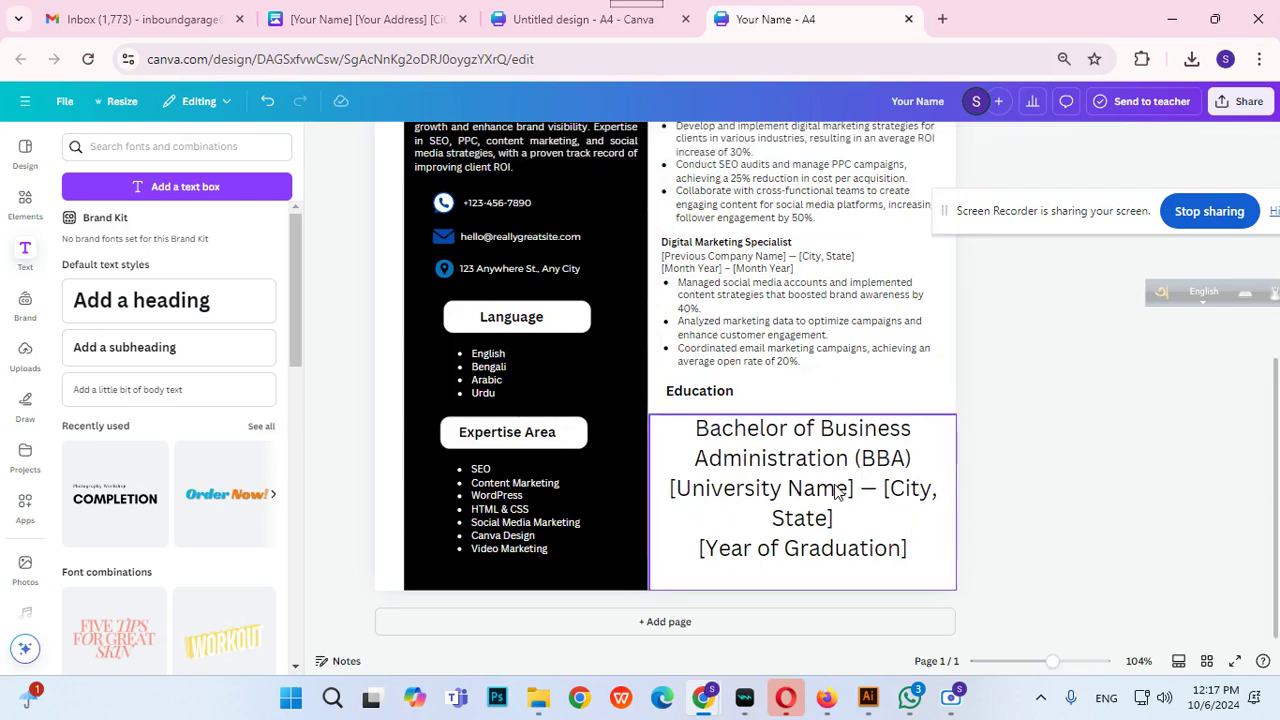
# Set the pasted degree entry's font size to 10.
pyautogui.click(838, 490)
pyautogui.click(623, 141)
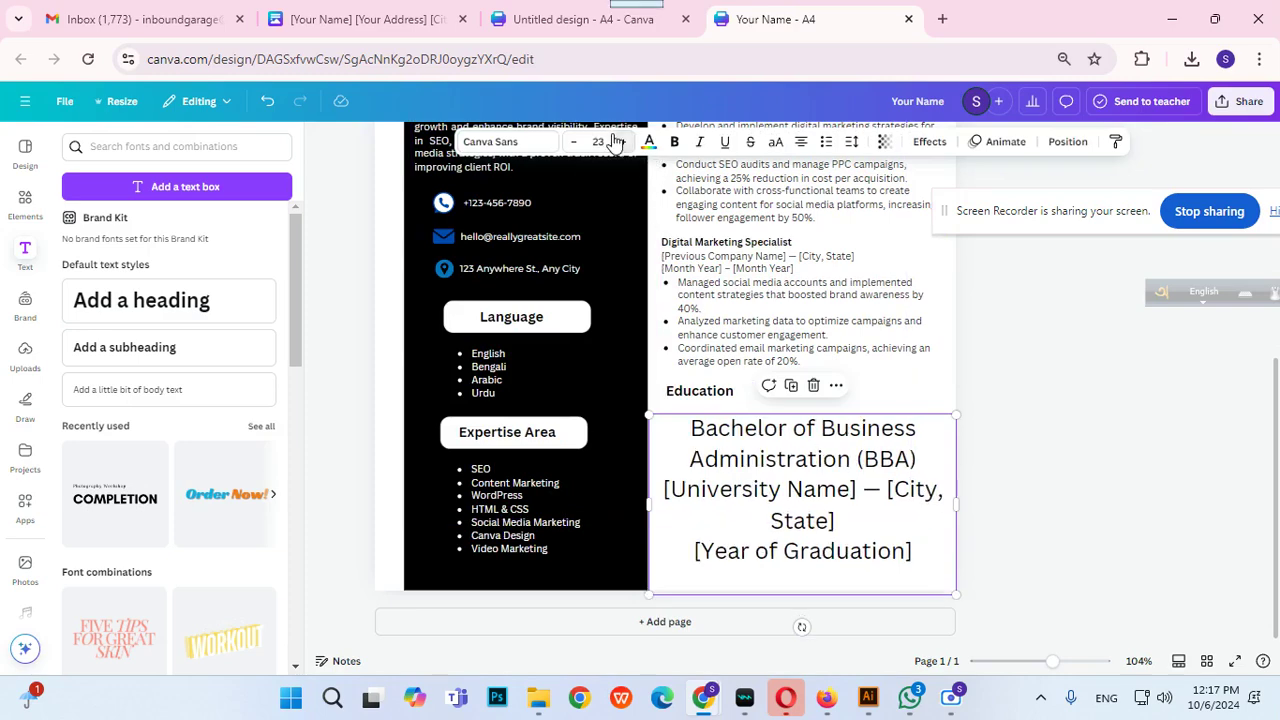
pyautogui.click(598, 141)
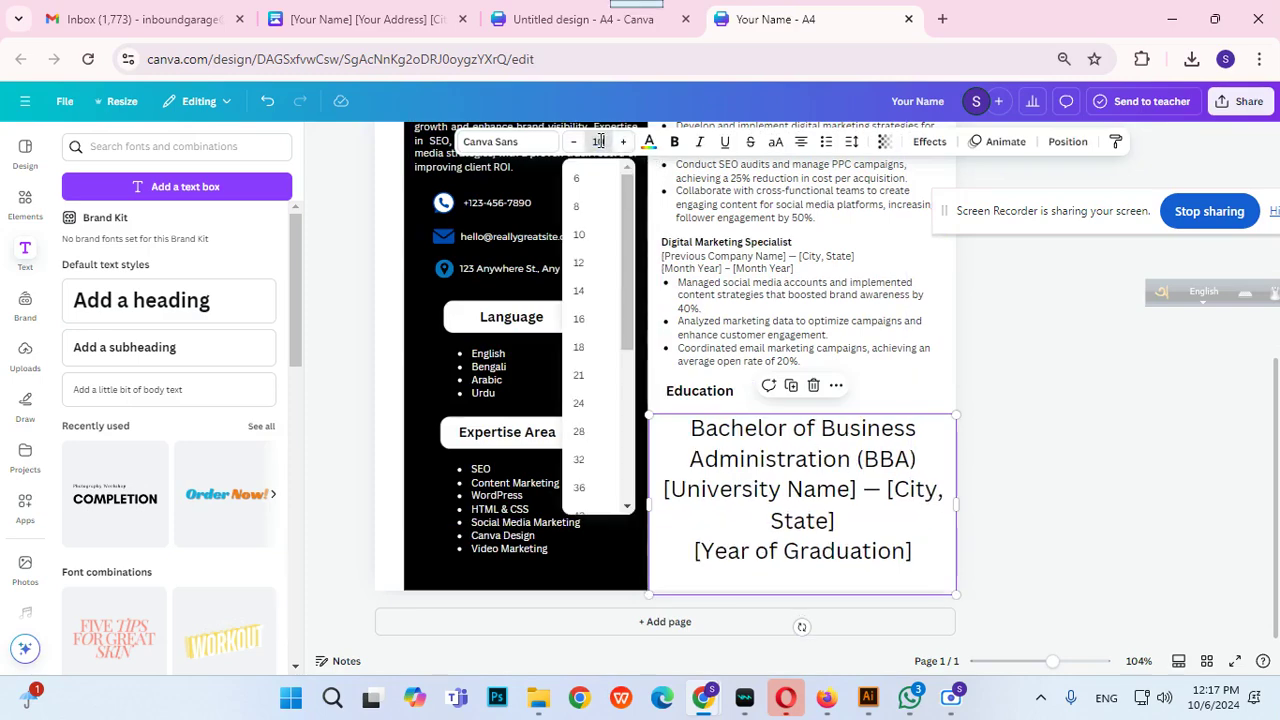
pyautogui.write('10')
pyautogui.press('Return')
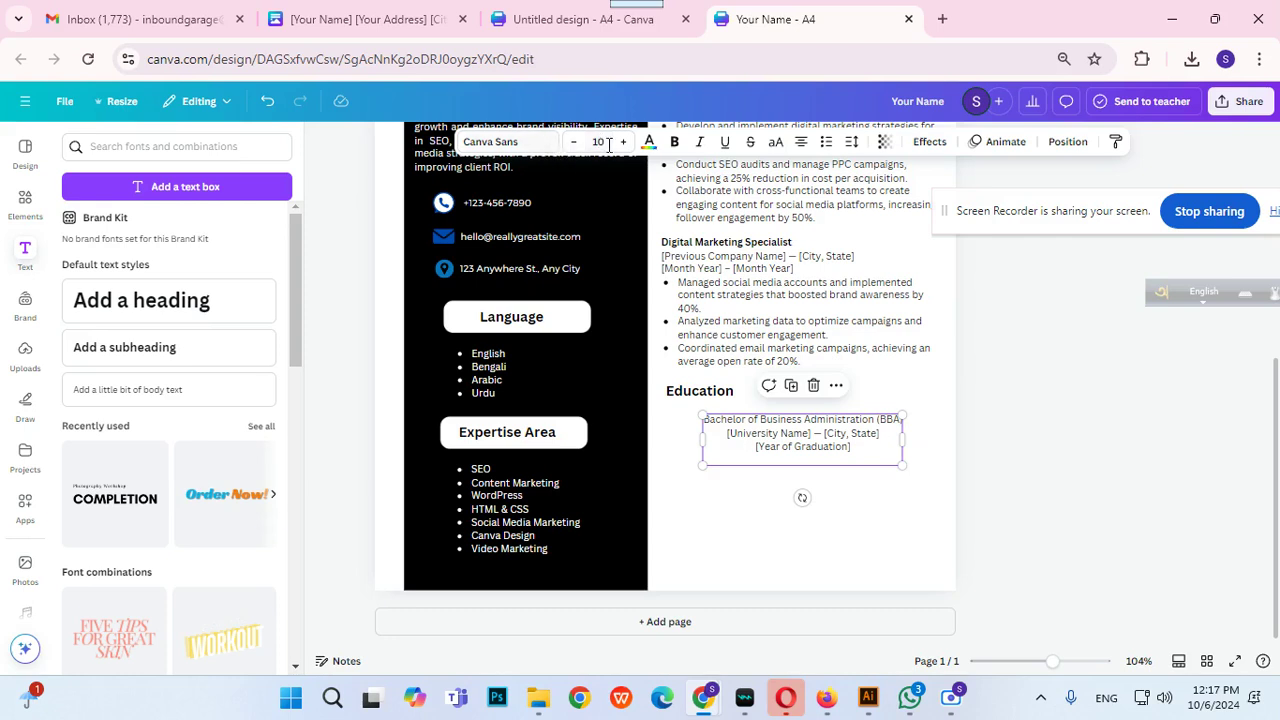
# Left-align the degree entry's text and place it directly beneath the "Education" heading, flush with its left edge.
pyautogui.click(801, 141)
pyautogui.click(911, 470)
pyautogui.moveTo(835, 435); pyautogui.dragTo(797, 424)
pyautogui.click(897, 447)
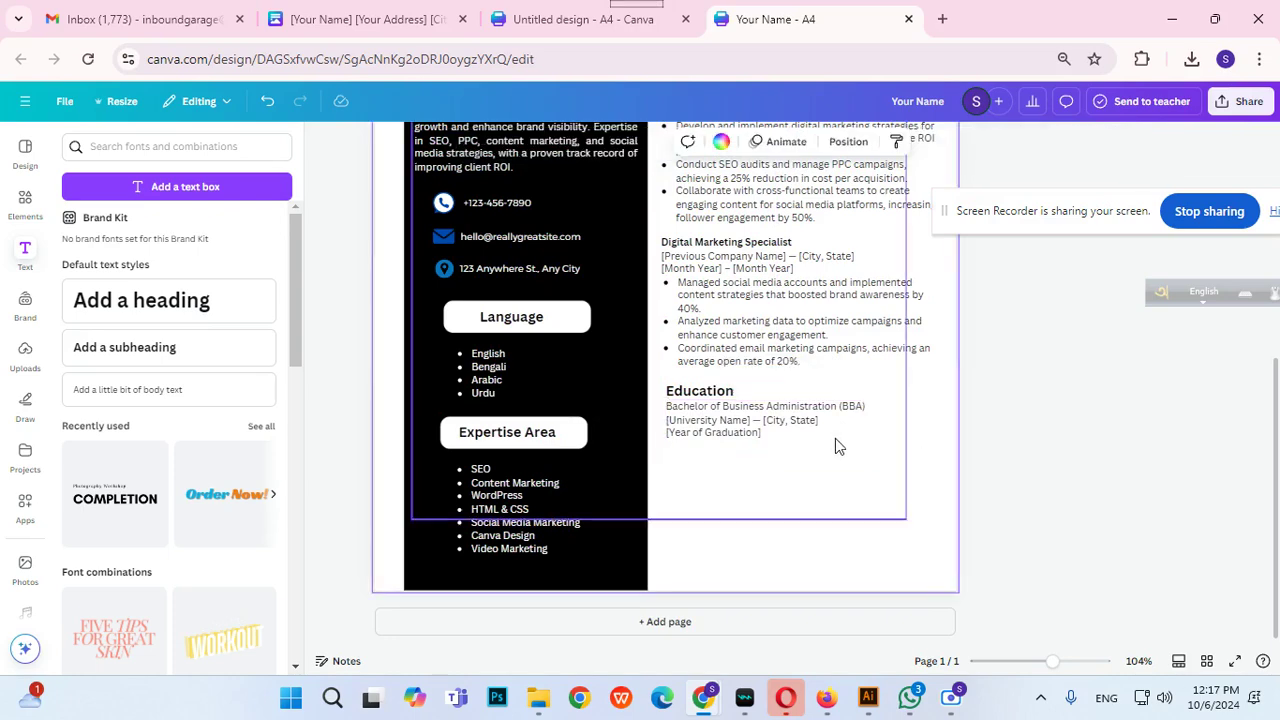
# Replace the Bachelor of Business Administration (BBA) line with "Postgraduate Diploma in IT".
pyautogui.click(863, 433)
pyautogui.moveTo(866, 429); pyautogui.dragTo(666, 405)
pyautogui.click(870, 412)
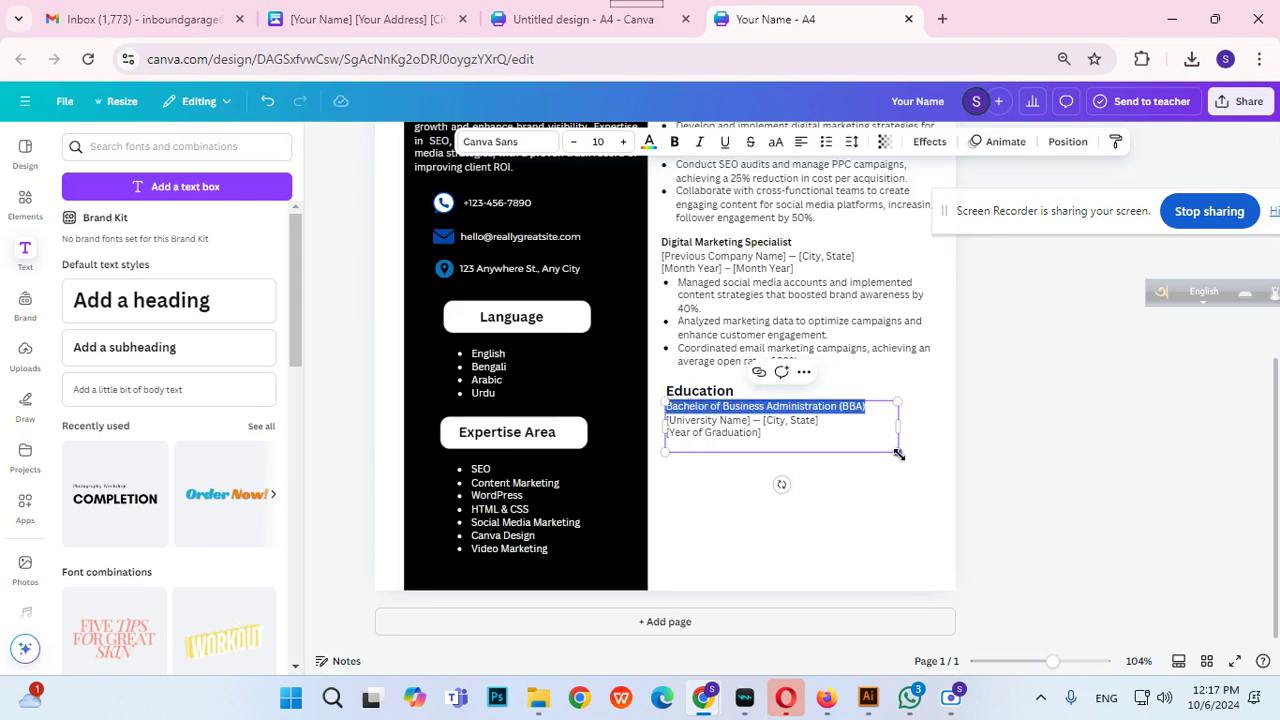
pyautogui.press('BackSpace')
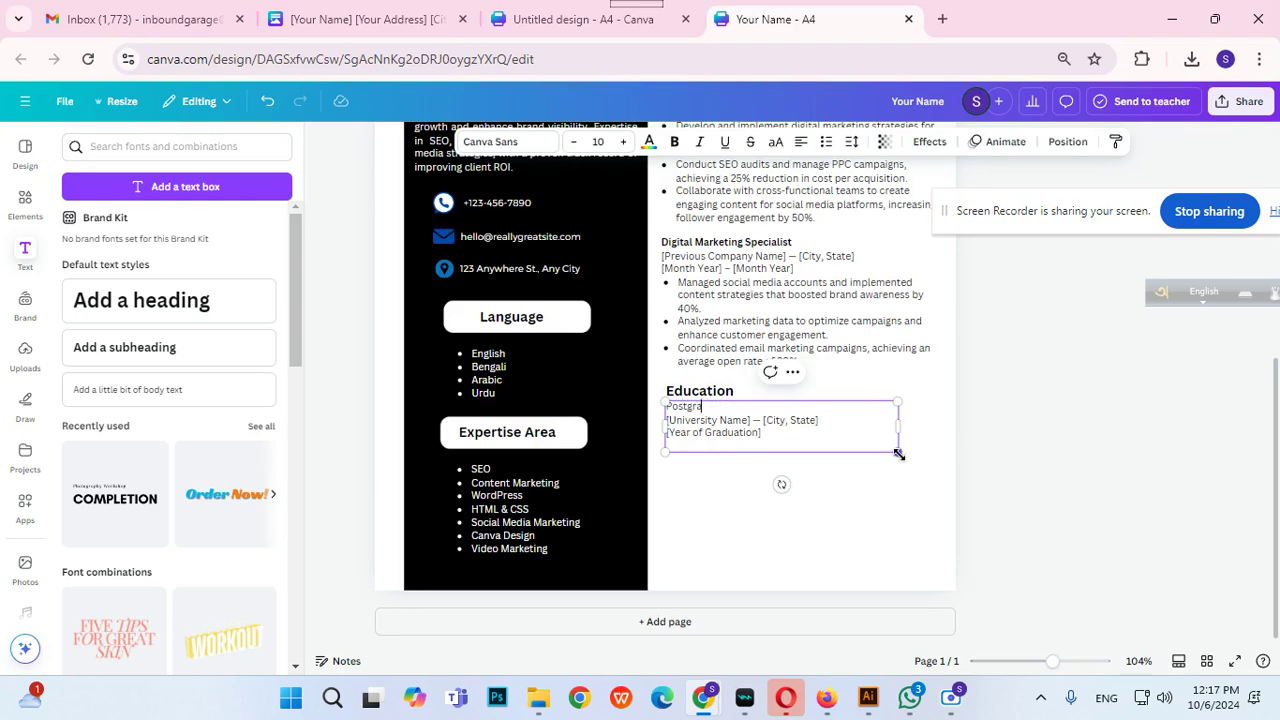
pyautogui.write('Postgraduate Diploma in IT')
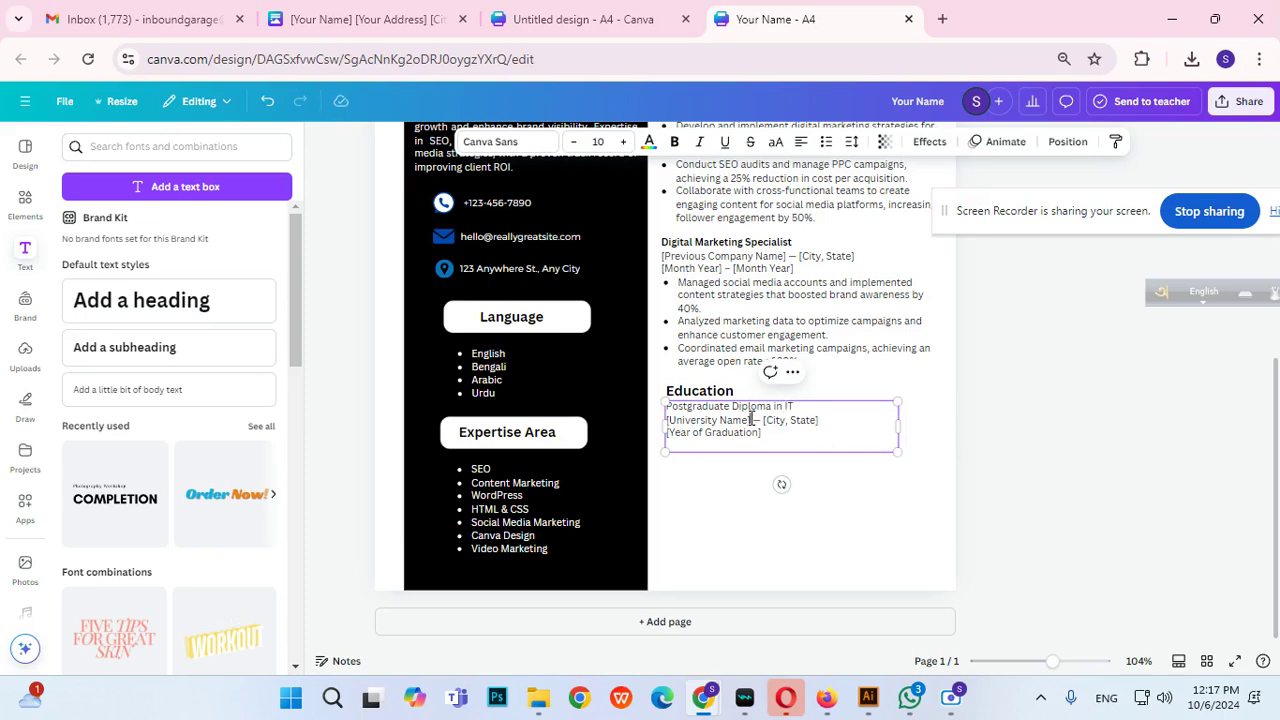
# Replace the university name placeholder in the education entry with "London Management Qualifications".
pyautogui.press('BackSpace')
pyautogui.press('BackSpace')
pyautogui.press('BackSpace')
pyautogui.press('BackSpace')
pyautogui.press('BackSpace')
pyautogui.press('BackSpace')
pyautogui.press('BackSpace')
pyautogui.press('BackSpace')
pyautogui.press('BackSpace')
pyautogui.press('BackSpace')
pyautogui.press('BackSpace')
pyautogui.press('BackSpace')
pyautogui.press('BackSpace')
pyautogui.press('BackSpace')
pyautogui.press('BackSpace')
pyautogui.press('BackSpace')
pyautogui.press('BackSpace')
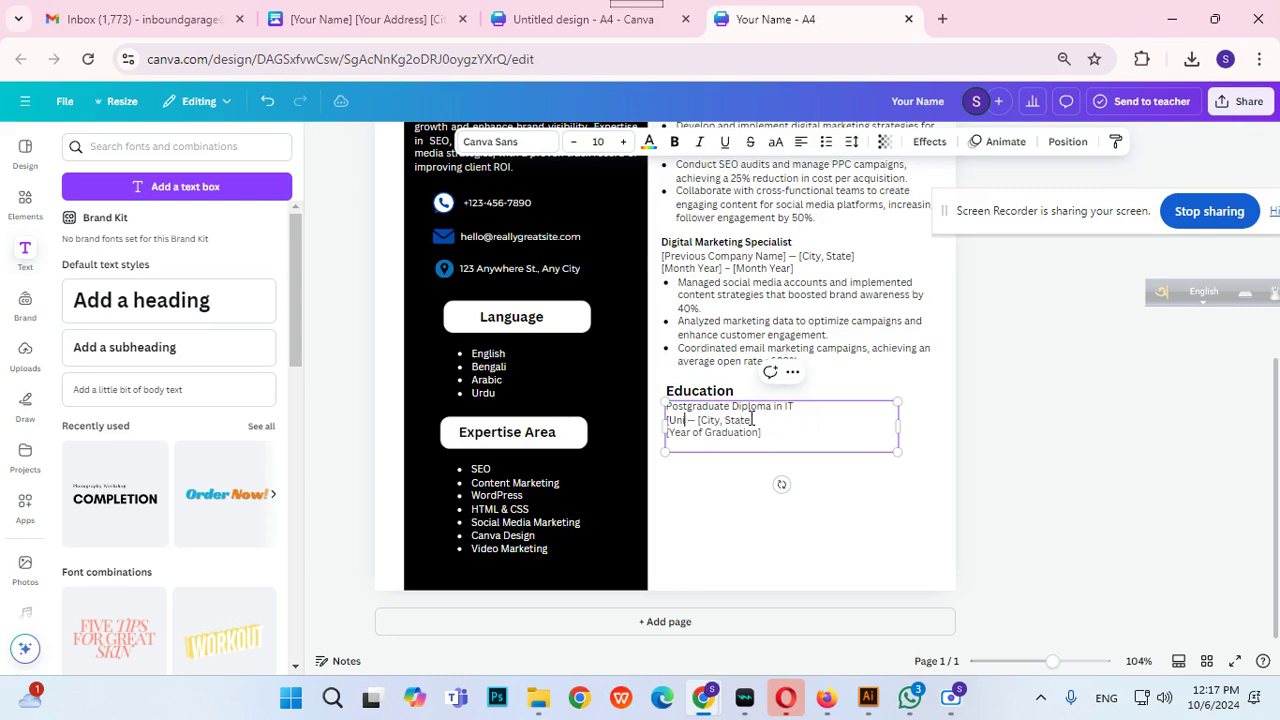
pyautogui.write('London')
pyautogui.write(' Management')
pyautogui.write(' Quali')
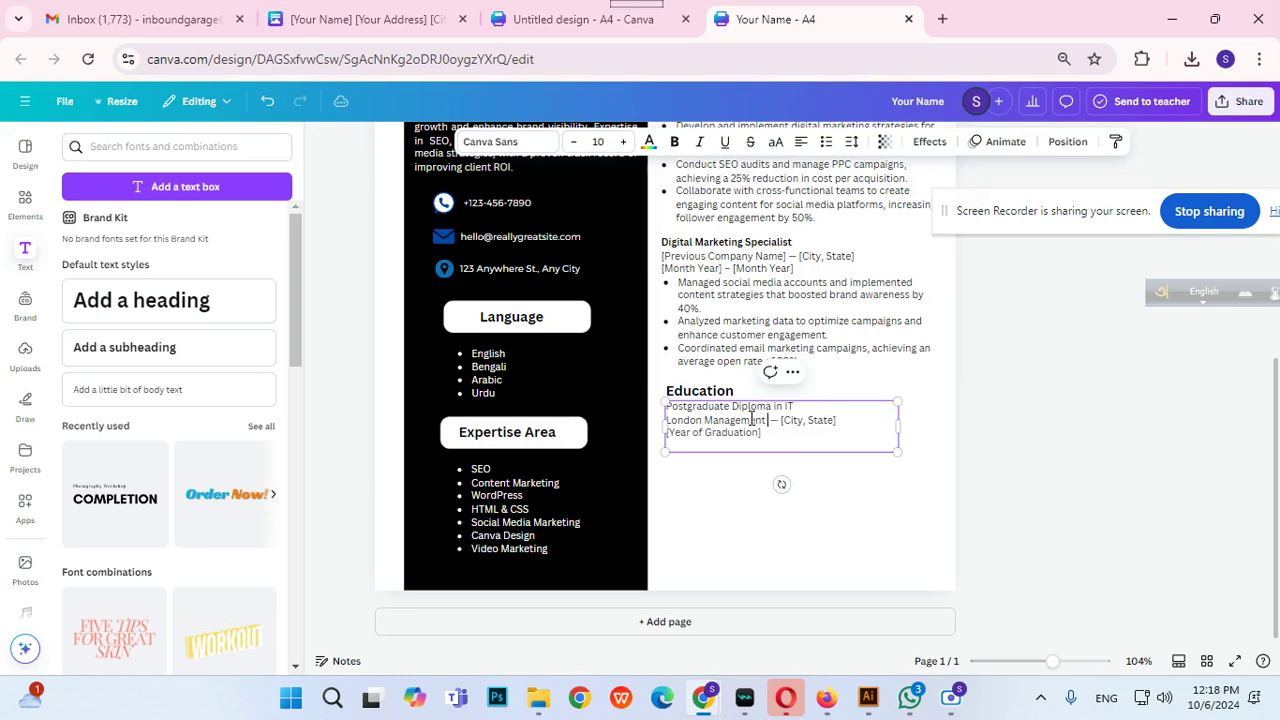
pyautogui.write('fication ')
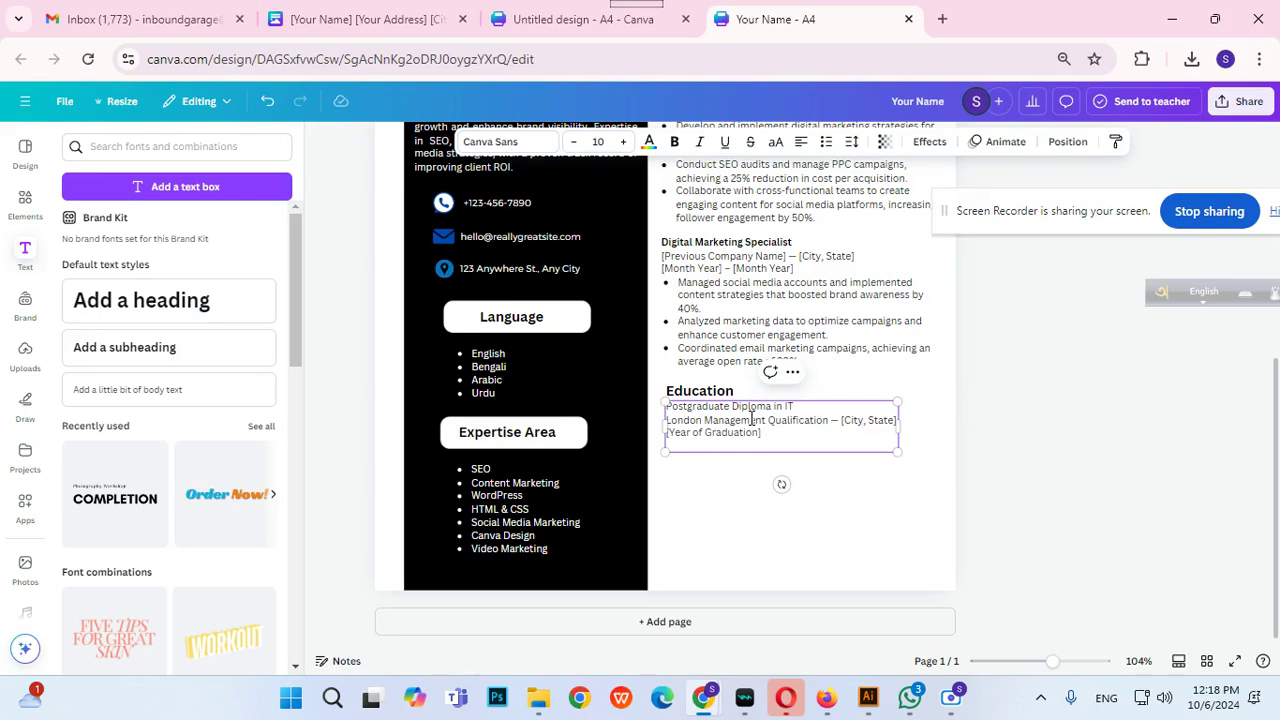
pyautogui.write('s')
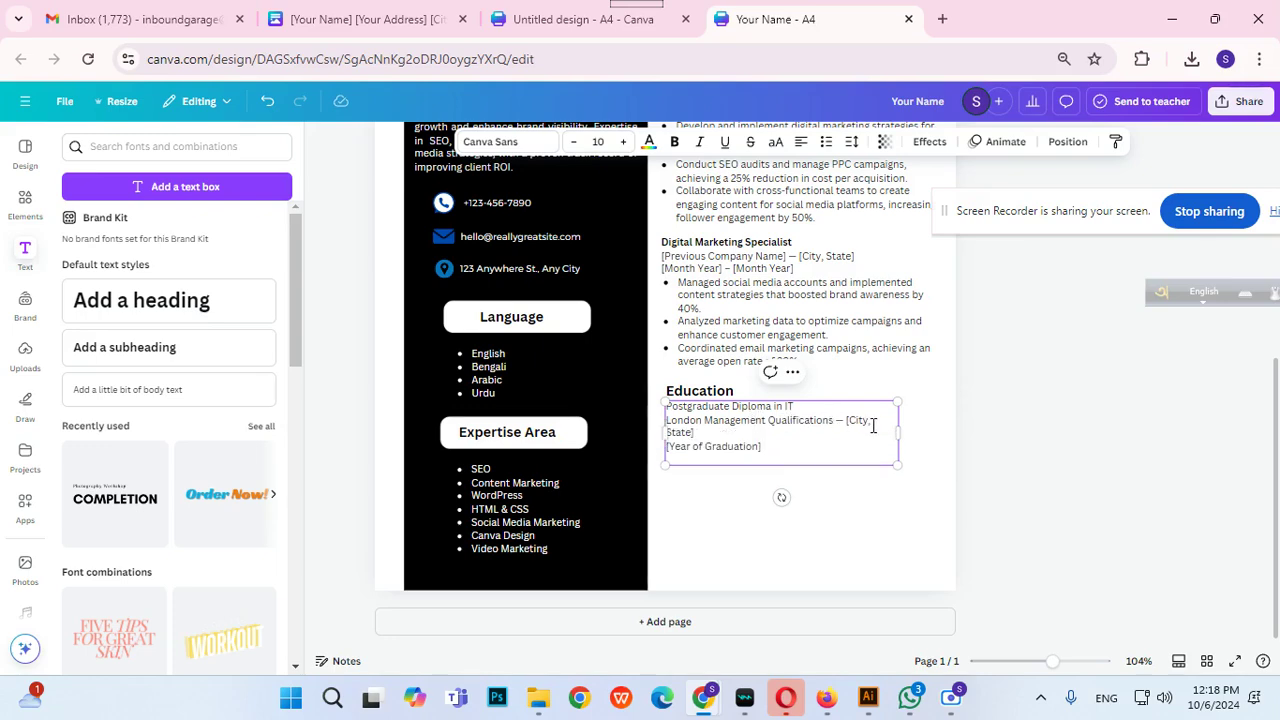
# Replace the education entry's city and state placeholder with "London , UK" and the graduation year placeholder with "2021".
pyautogui.moveTo(905, 433); pyautogui.dragTo(847, 422)
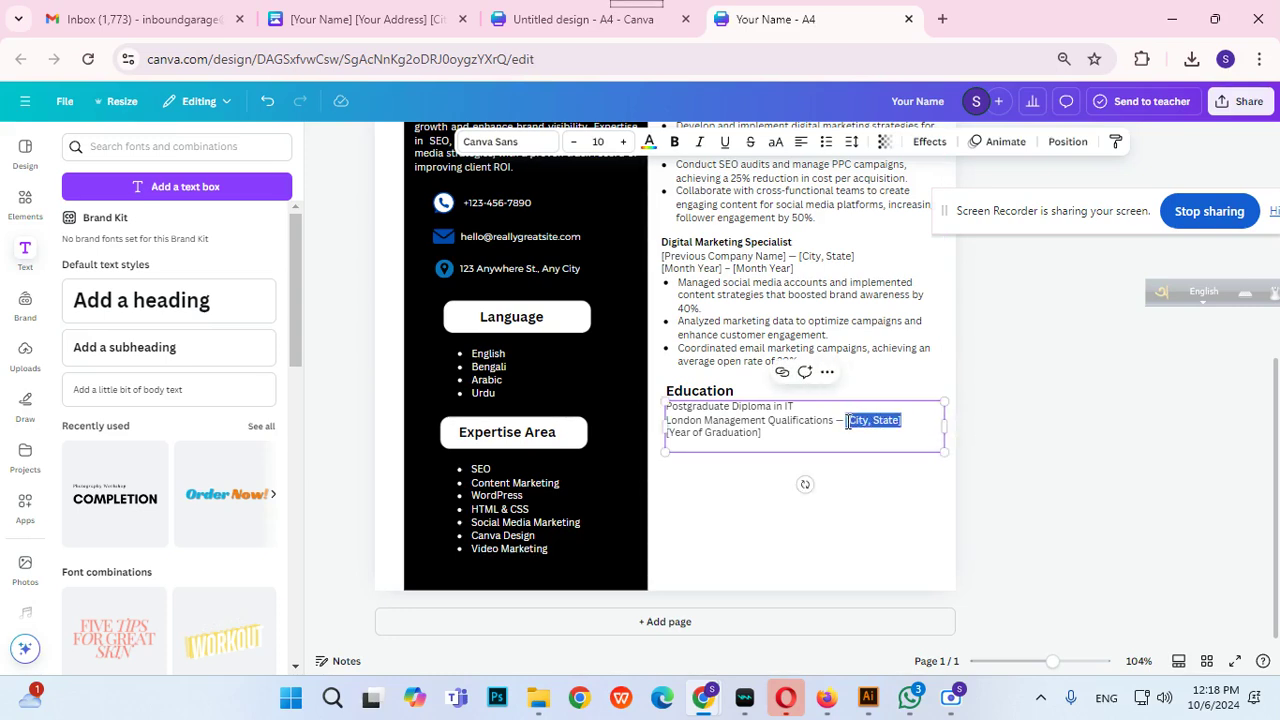
pyautogui.press('BackSpace')
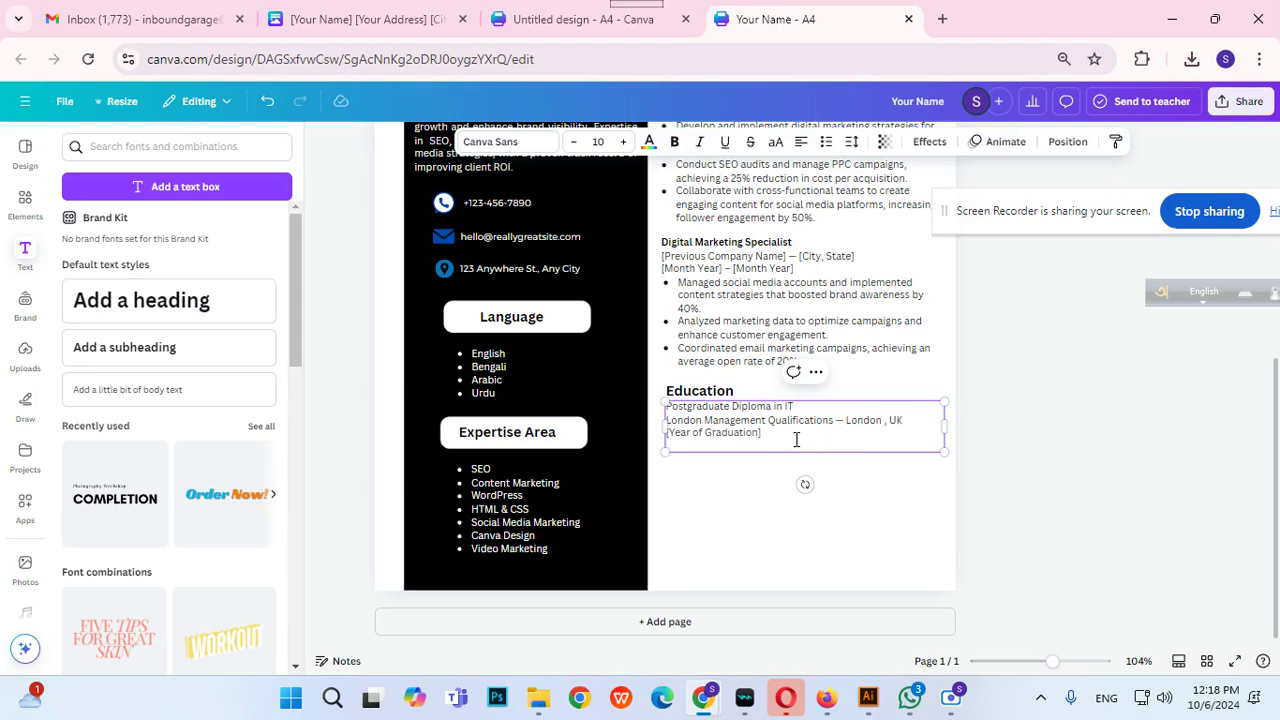
pyautogui.press('BackSpace')
pyautogui.press('BackSpace')
pyautogui.press('BackSpace')
pyautogui.press('BackSpace')
pyautogui.click(1043, 470)
# Make the "Postgraduate Diploma in IT" line of the education entry bold.
pyautogui.click(791, 409)
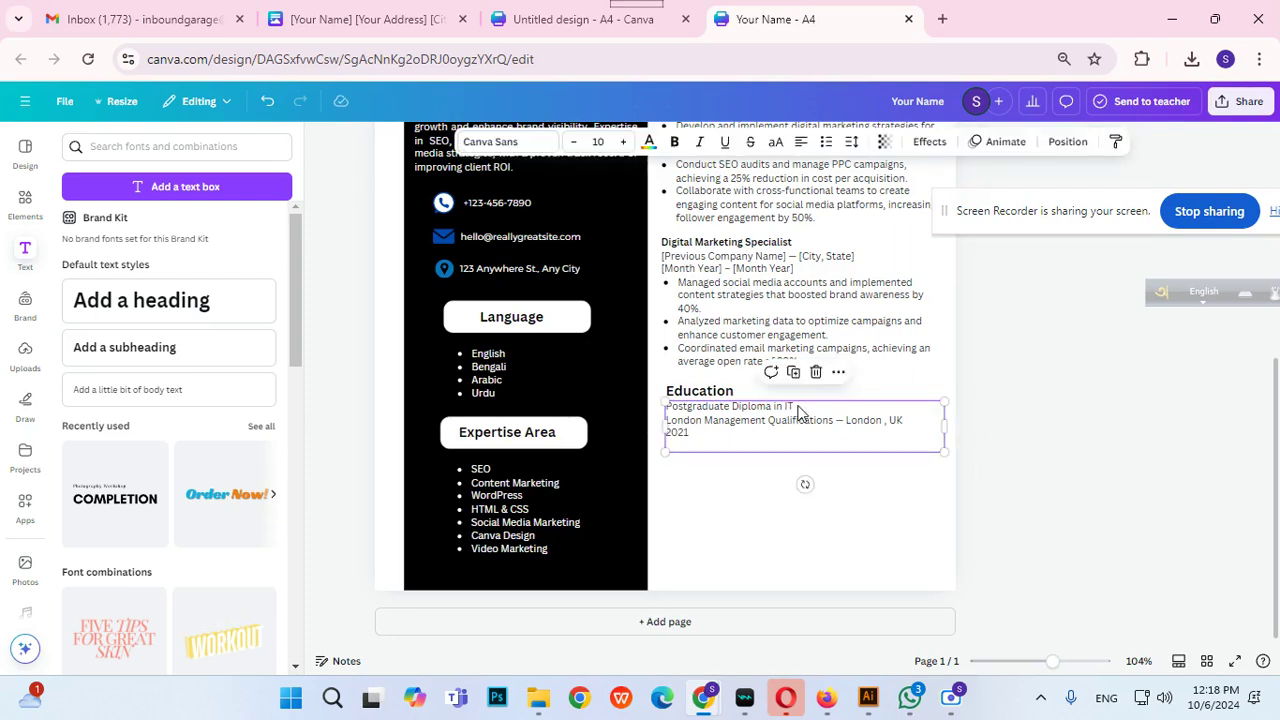
pyautogui.tripleClick(785, 408)
pyautogui.hotkey('ctrl', 'b')
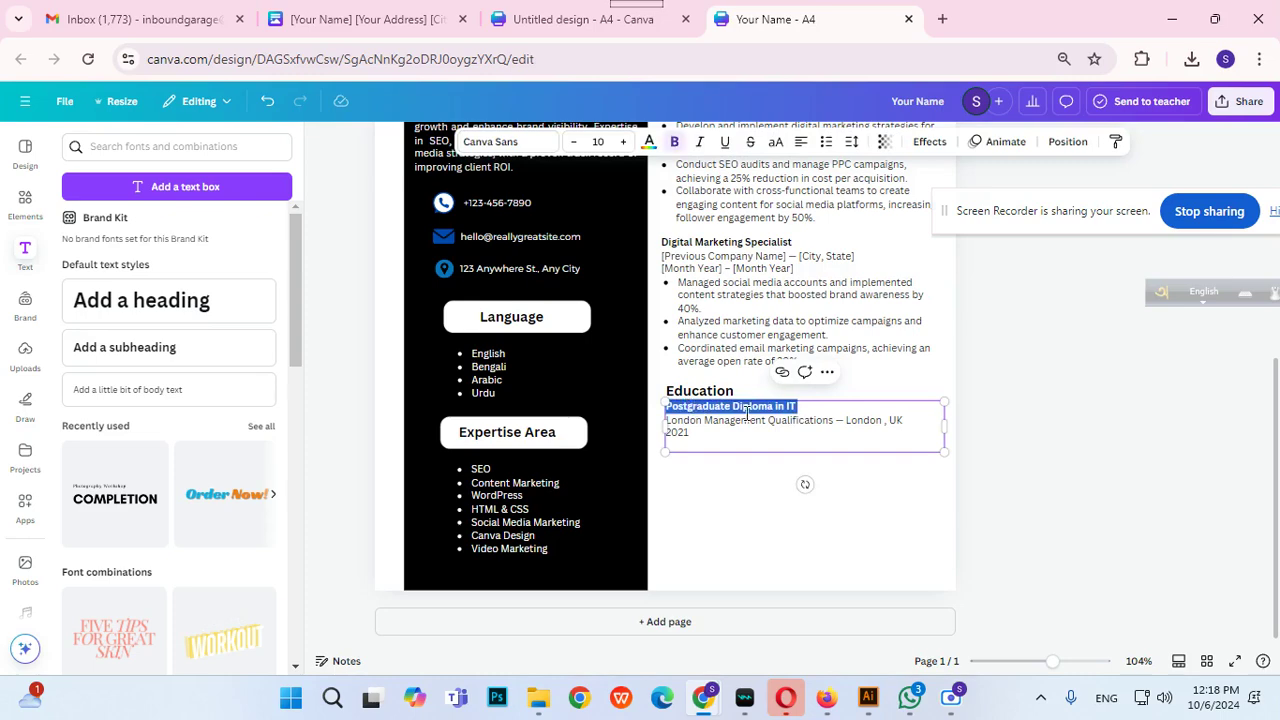
pyautogui.click(1077, 453)
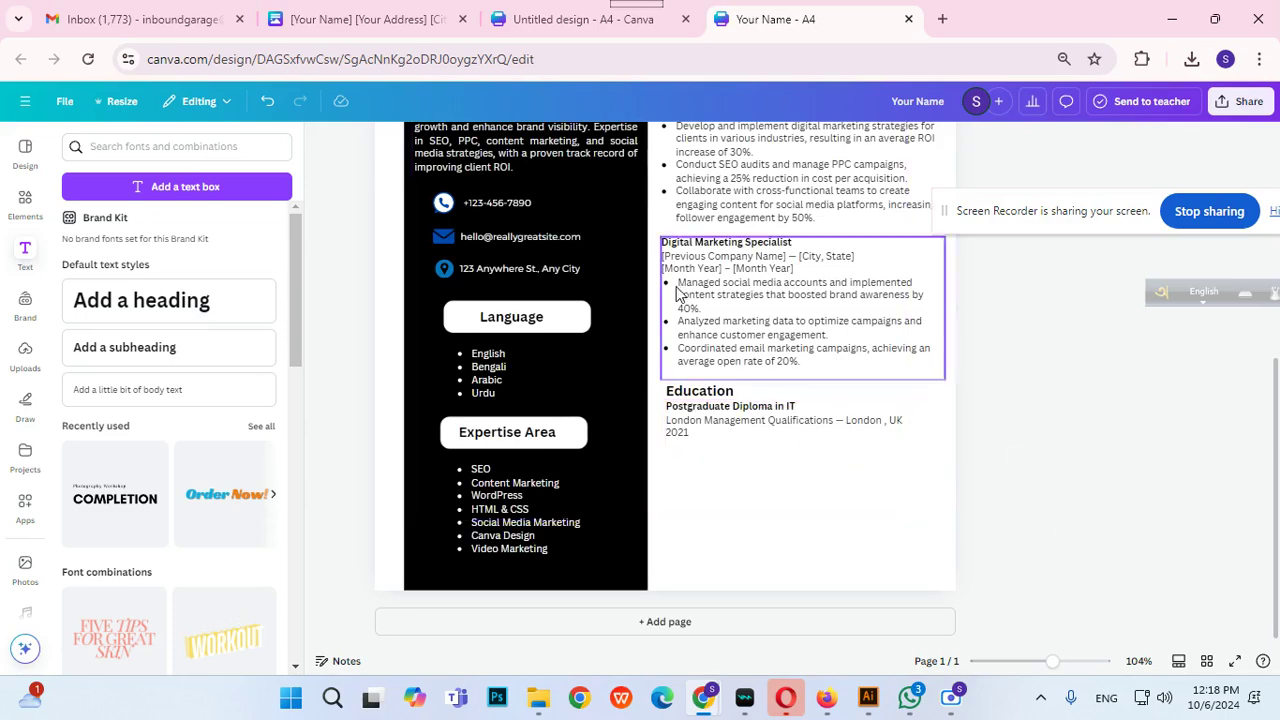
# Copy the "Certifications" heading from the resume text document and return to the Your Name resume design.
pyautogui.click(355, 8)
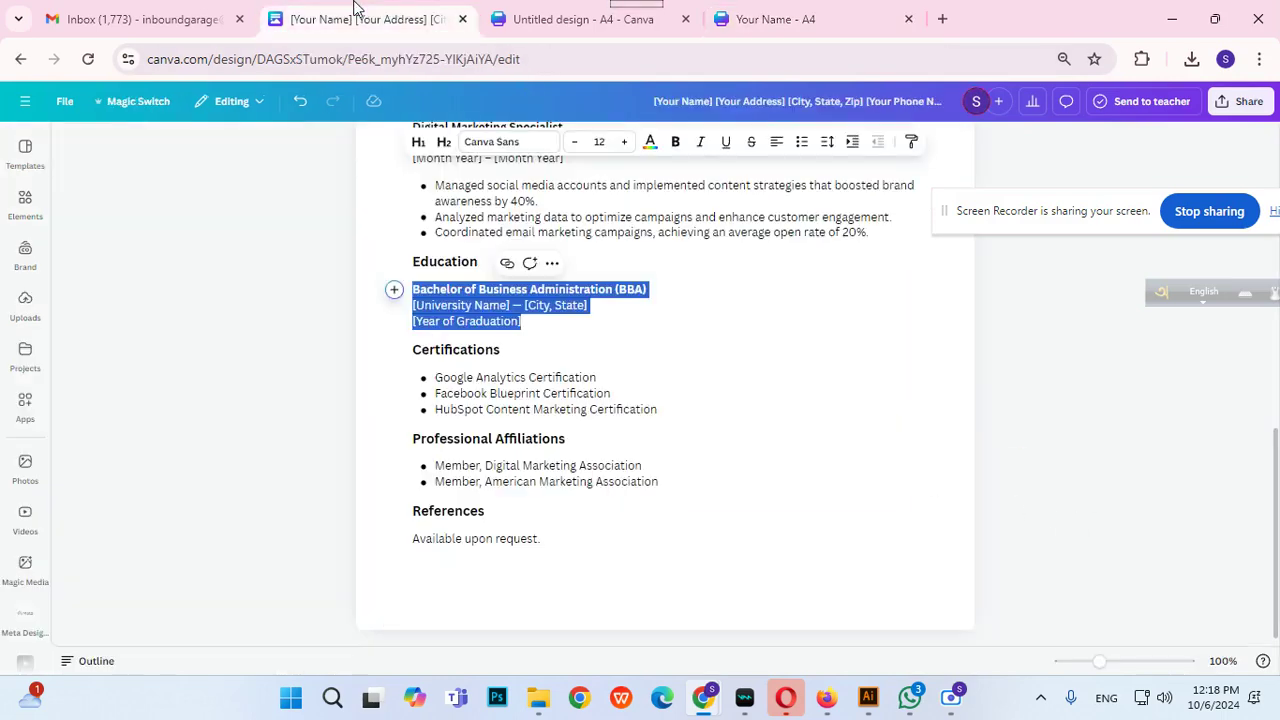
pyautogui.click(567, 452)
pyautogui.moveTo(404, 354); pyautogui.dragTo(523, 351)
pyautogui.hotkey('ctrl', 'c')
pyautogui.click(800, 22)
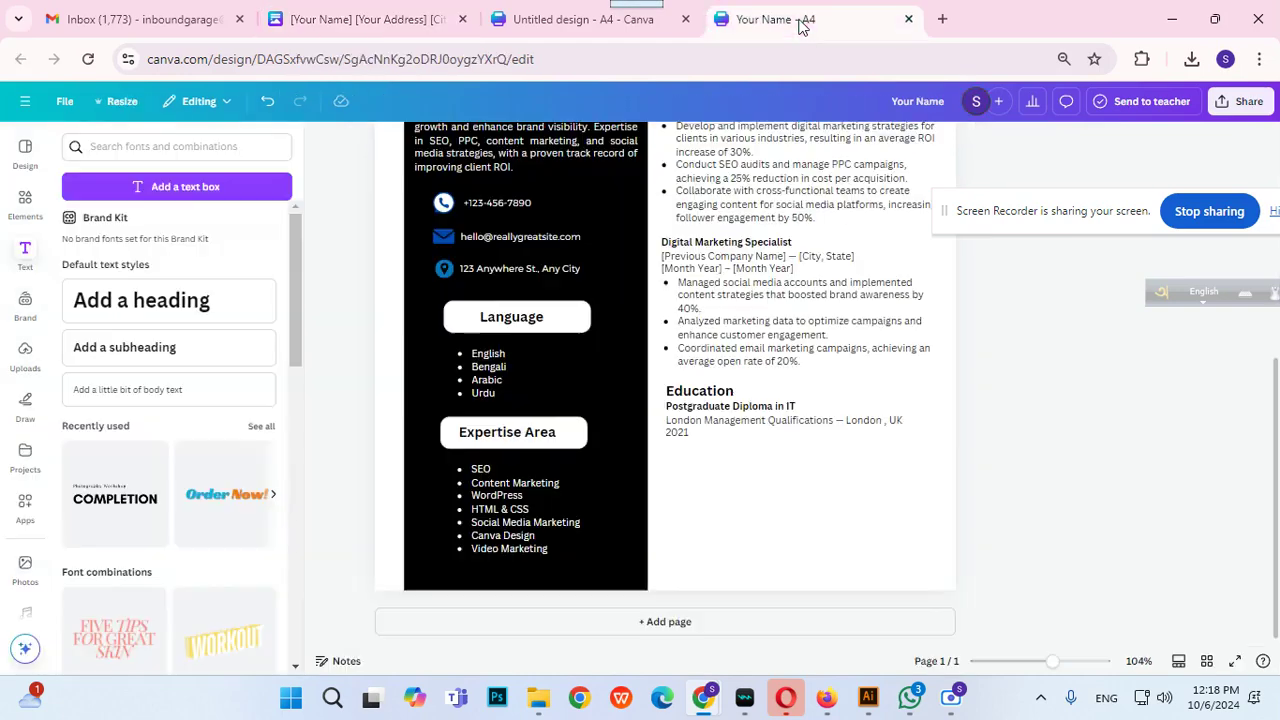
# Add a body text box below the education entry, paste the "Certifications" heading into it and remove the extra blank line.
pyautogui.click(27, 262)
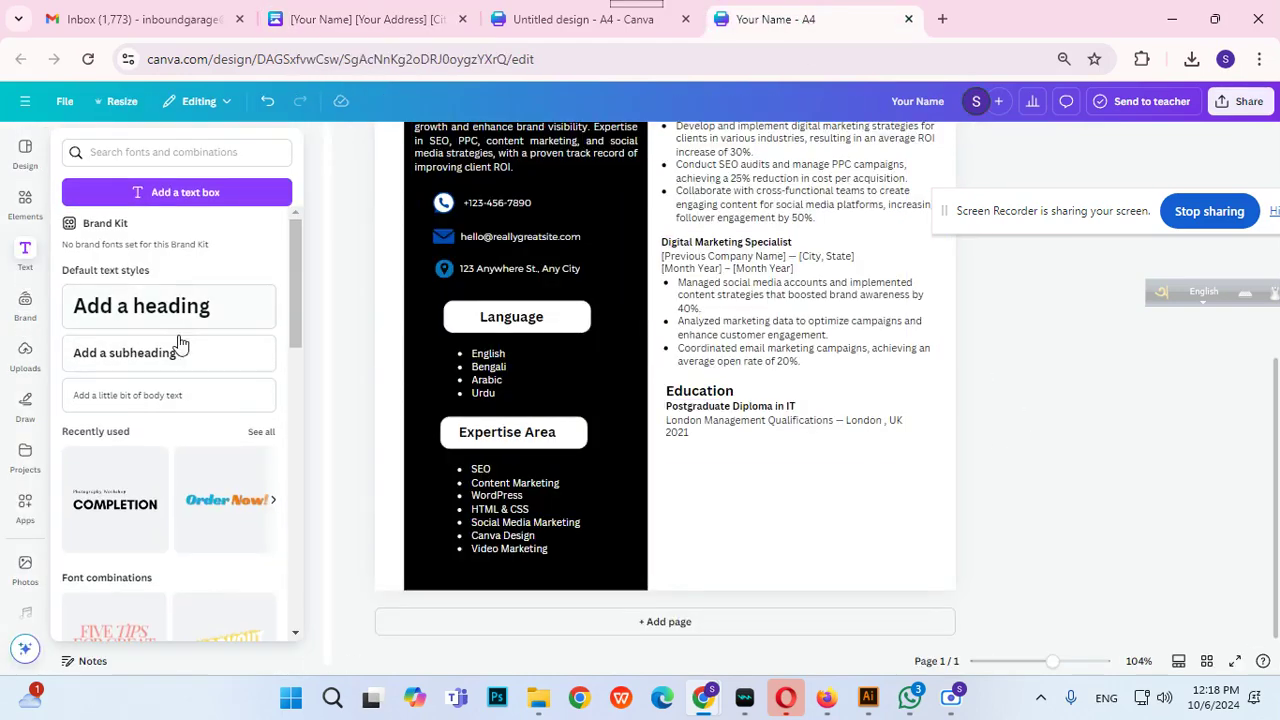
pyautogui.click(157, 410)
pyautogui.moveTo(670, 370); pyautogui.dragTo(797, 541)
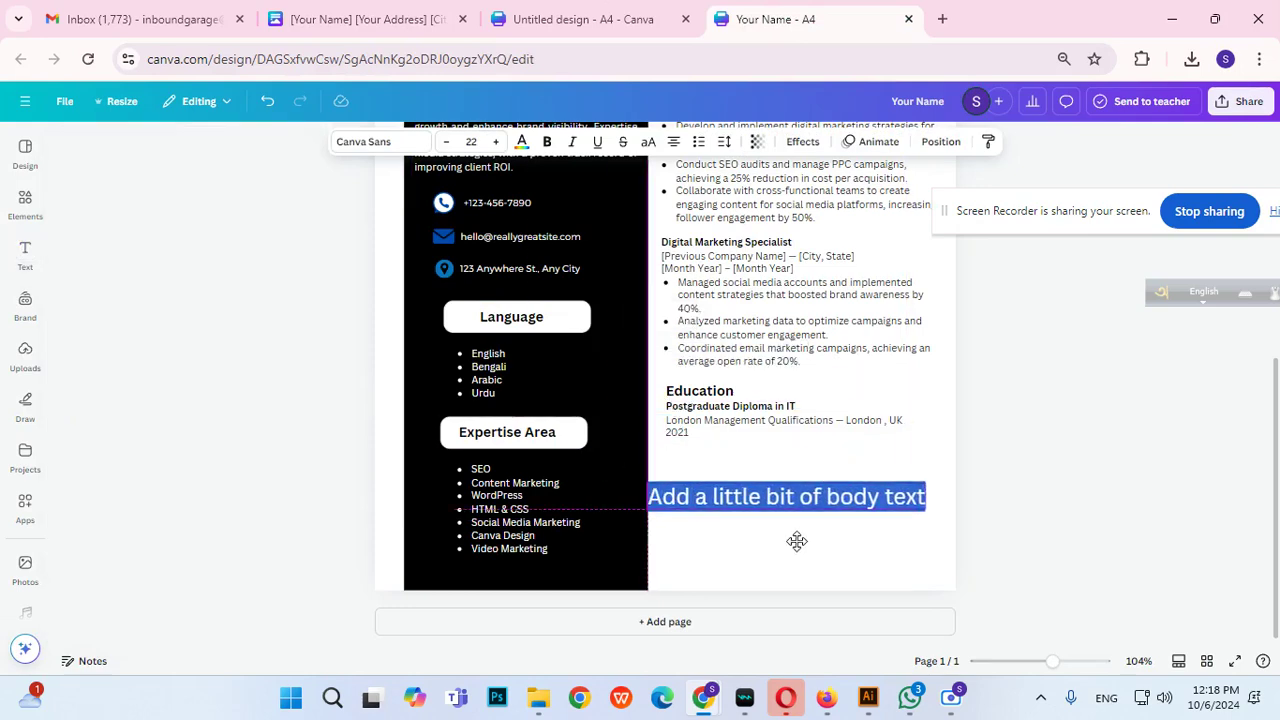
pyautogui.hotkey('ctrl', 'v')
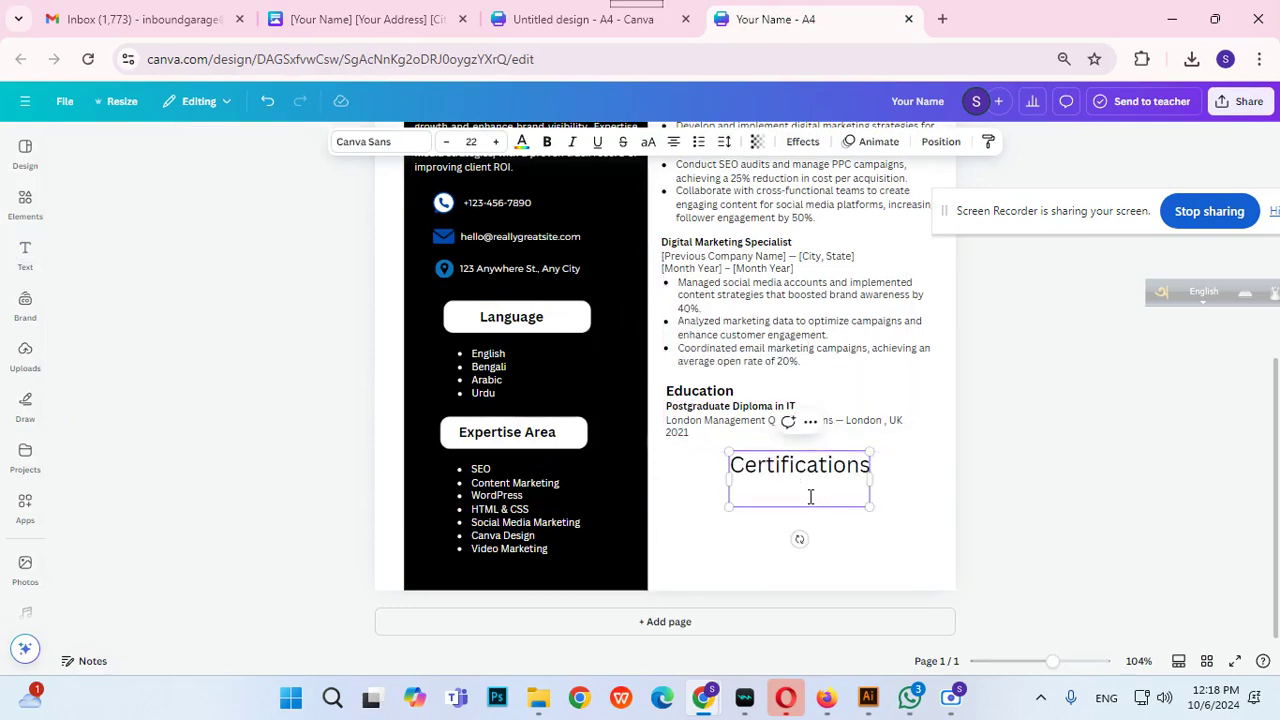
pyautogui.press('BackSpace')
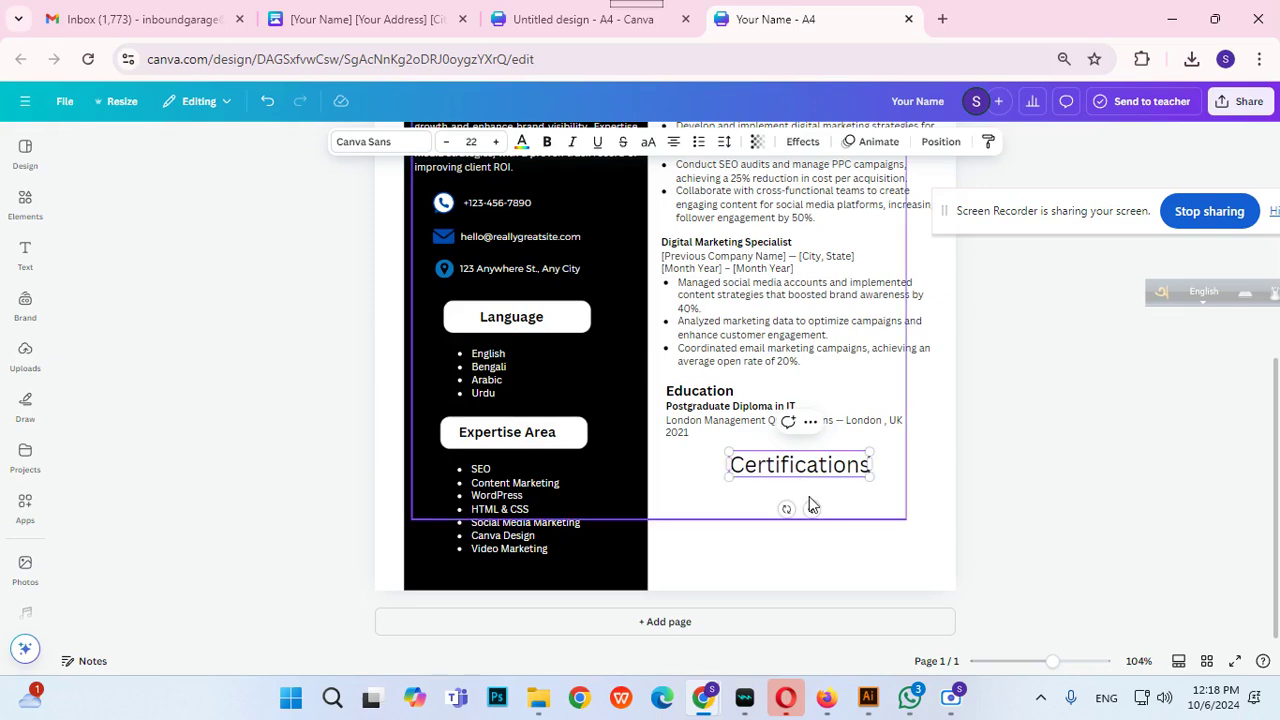
# Set the "Certifications" heading to size 14 and align it with the education entry above.
pyautogui.click(472, 141)
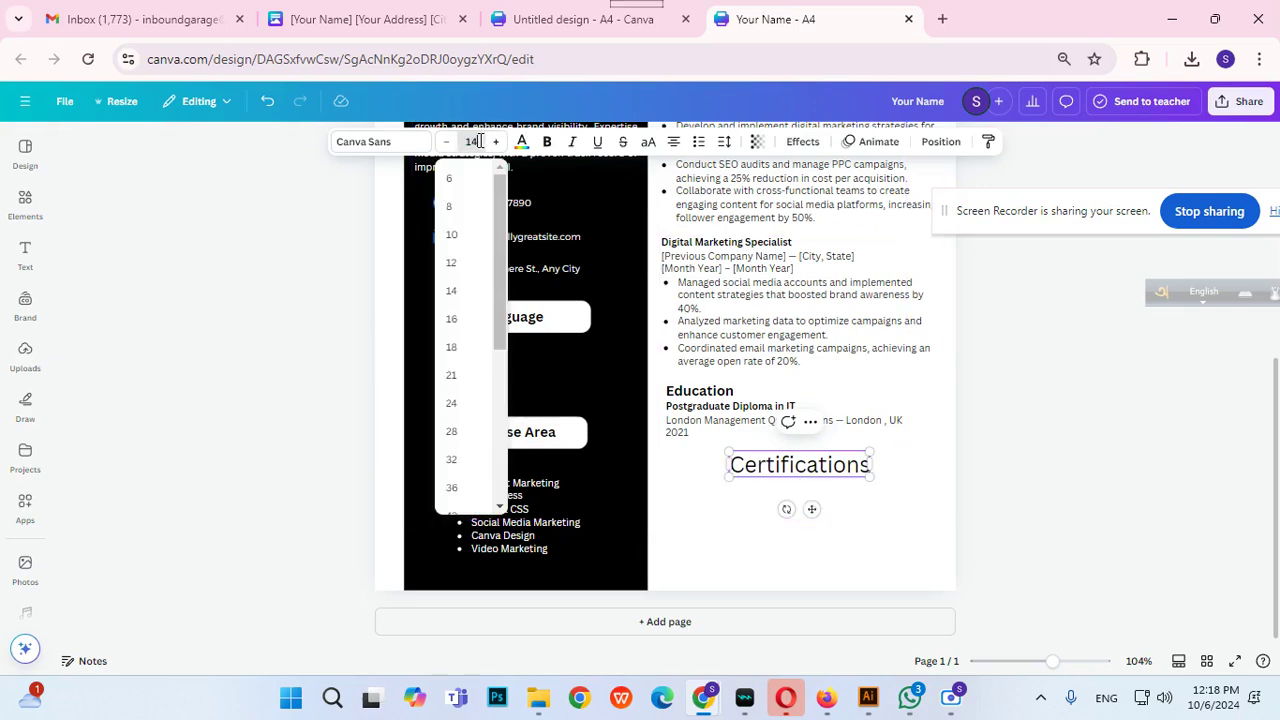
pyautogui.press('Return')
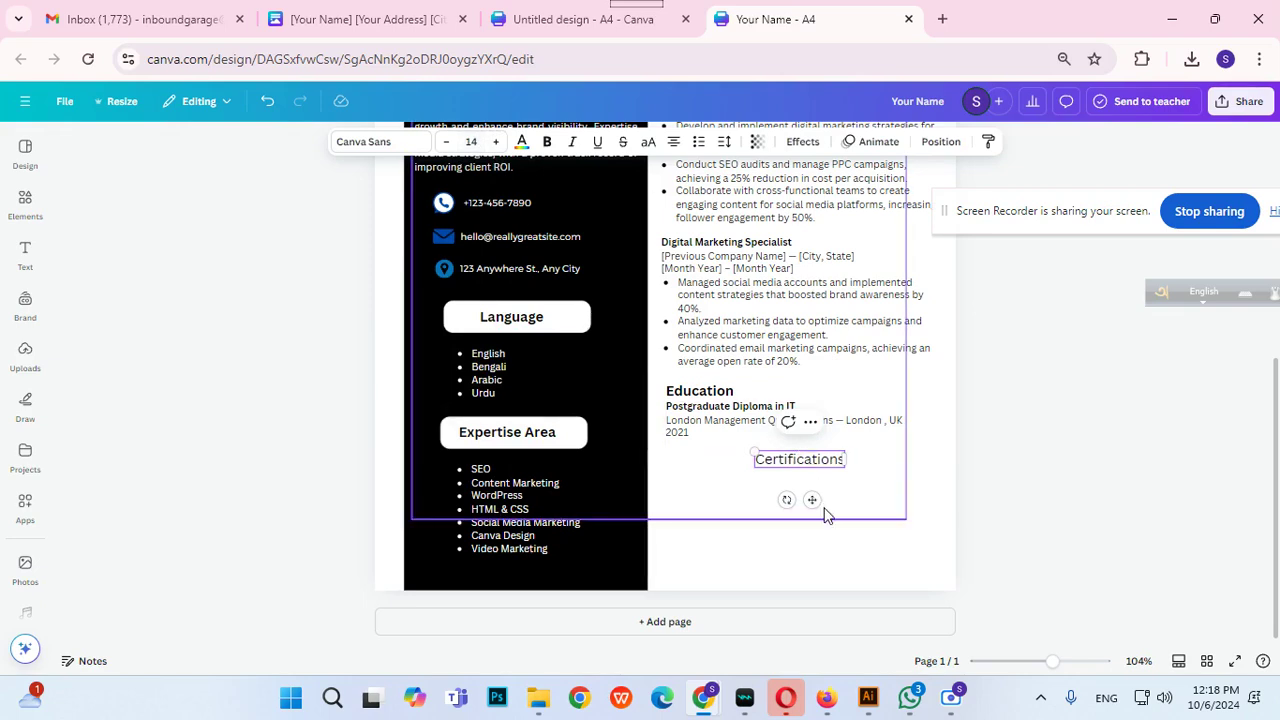
pyautogui.moveTo(812, 500); pyautogui.dragTo(723, 495)
# Make the "Certifications" heading bold and shift it slightly lower beneath the education entry.
pyautogui.click(553, 147)
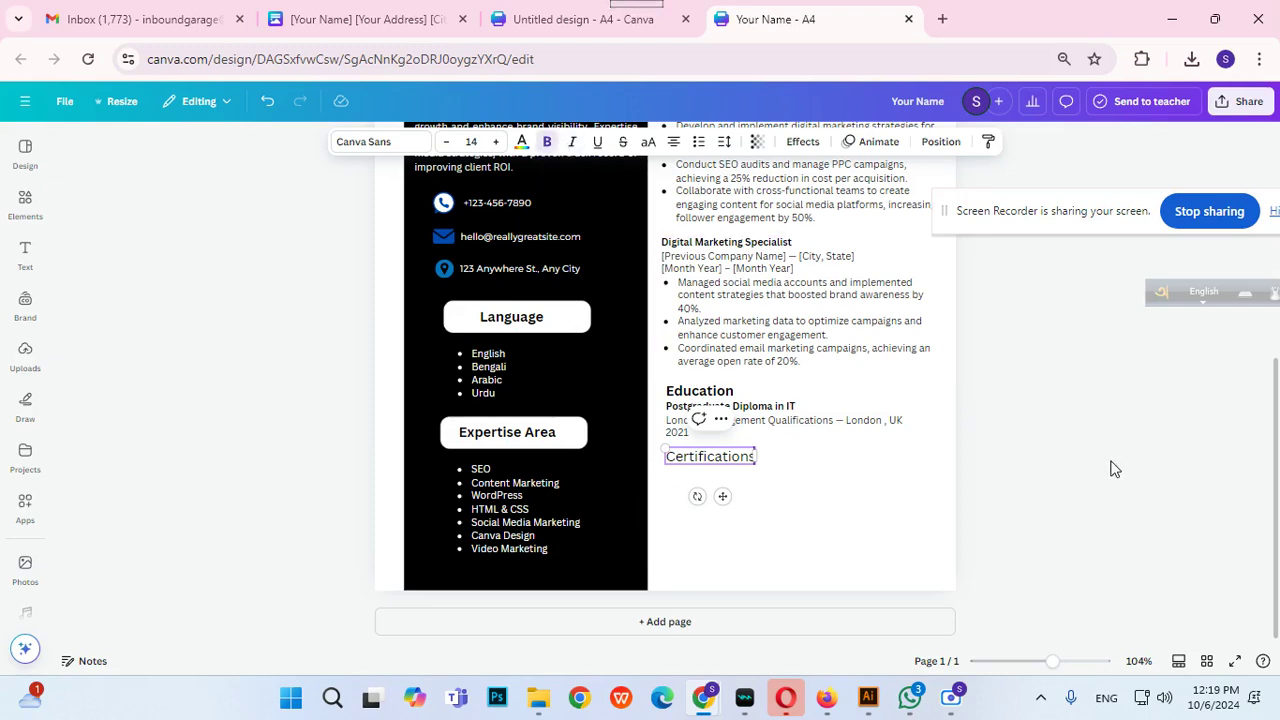
pyautogui.click(1113, 470)
pyautogui.click(700, 458)
pyautogui.click(547, 141)
pyautogui.click(1037, 519)
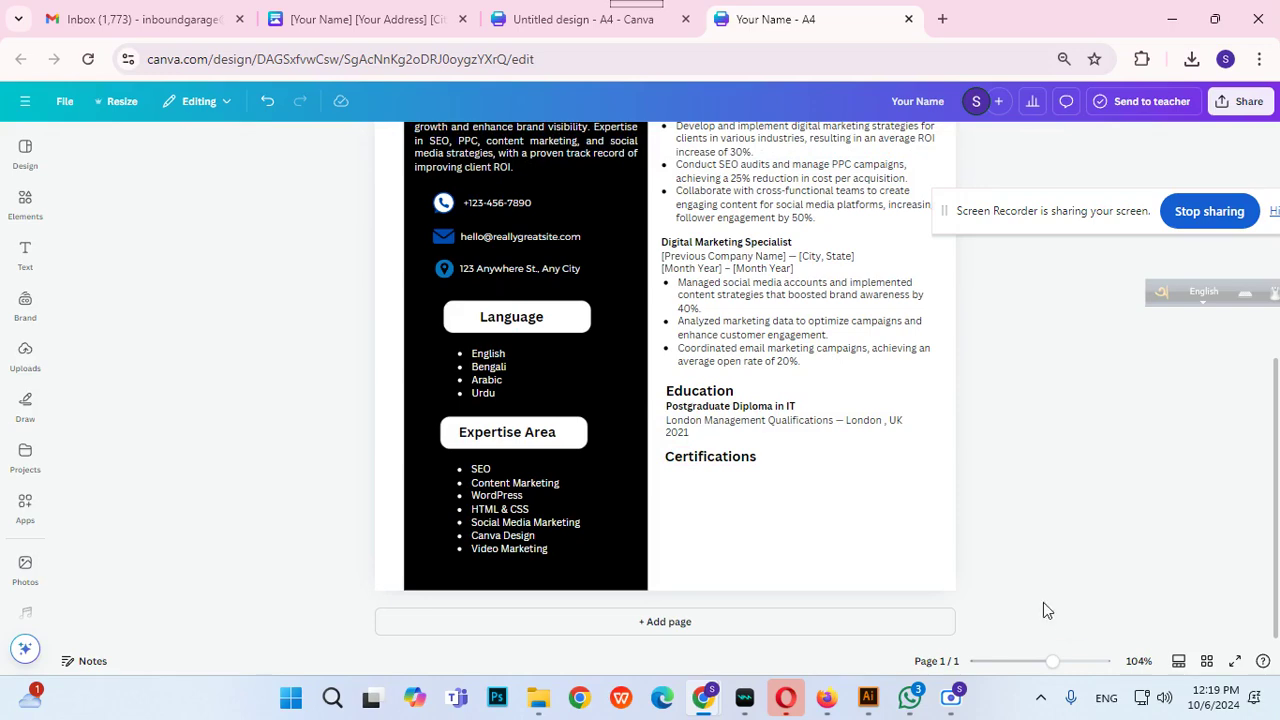
pyautogui.moveTo(701, 460); pyautogui.dragTo(702, 472)
pyautogui.click(1006, 414)
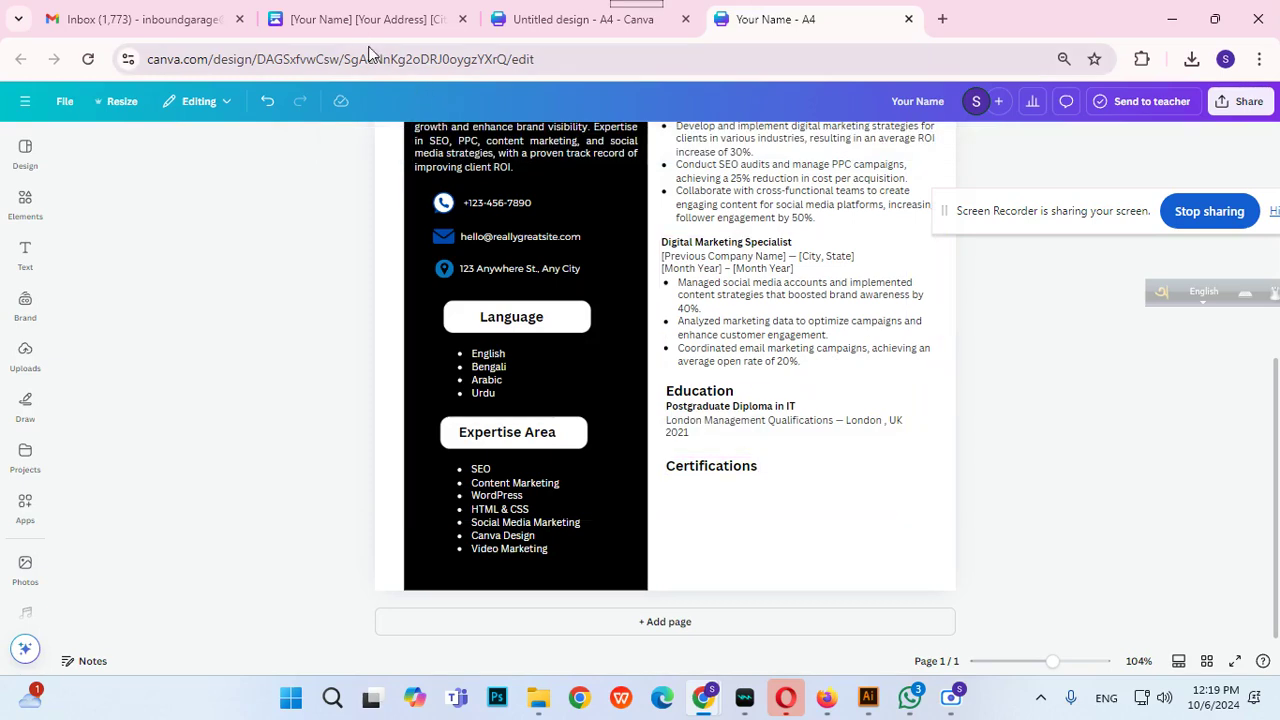
# Copy the three certification bullet items from the resume text document and return to the Your Name resume design.
pyautogui.click(345, 32)
pyautogui.click(419, 397)
pyautogui.moveTo(694, 412); pyautogui.dragTo(436, 378)
pyautogui.hotkey('ctrl', 'c')
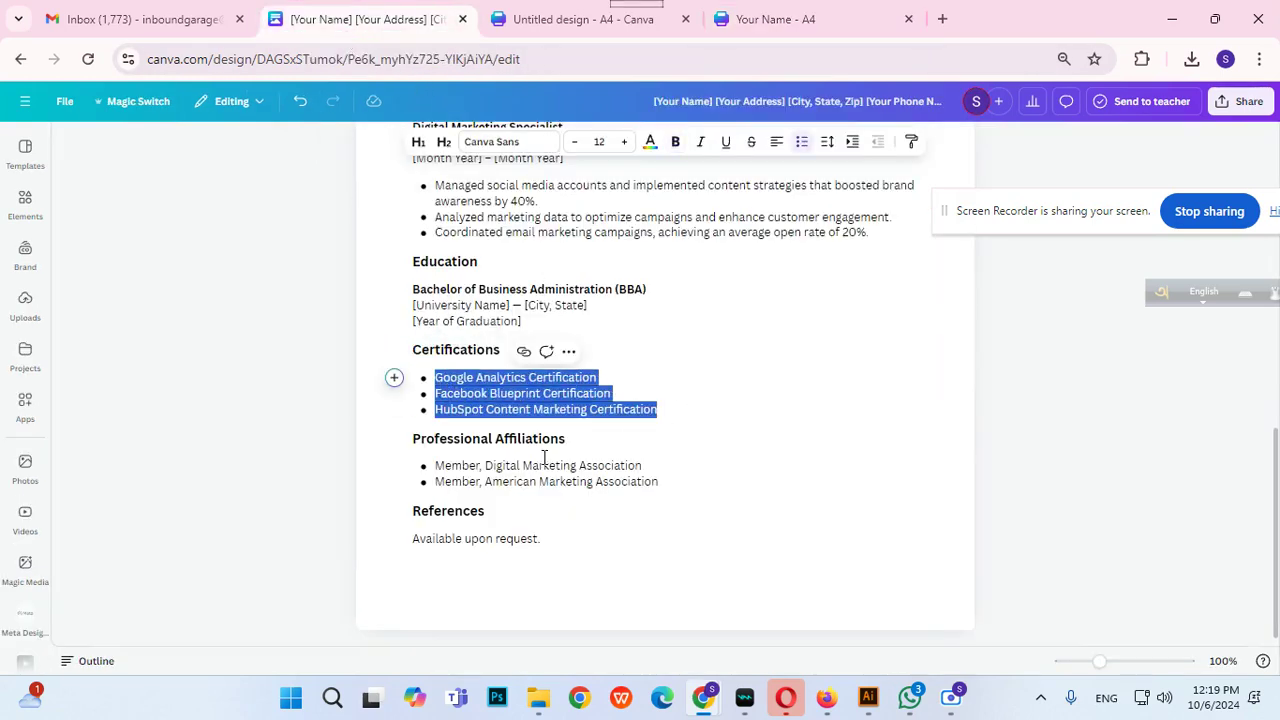
pyautogui.click(636, 30)
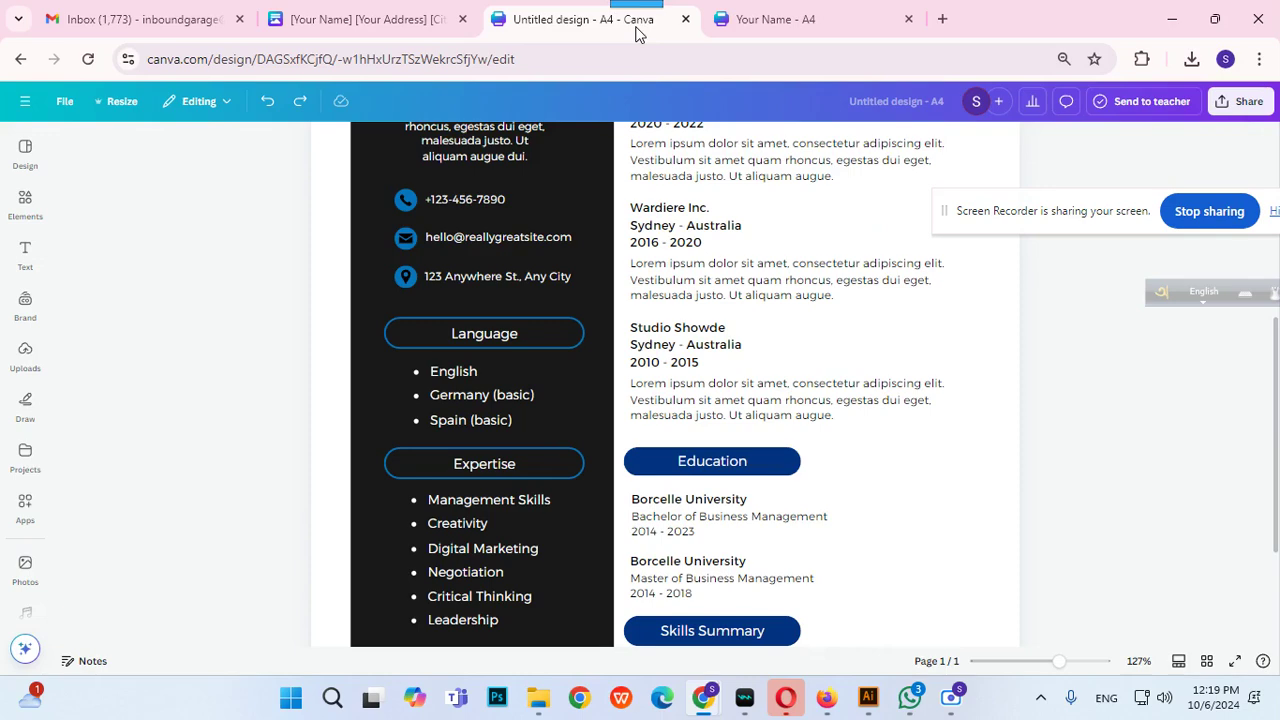
pyautogui.scroll(-3, 952, 347)
pyautogui.hotkey('ctrl', 'Tab')
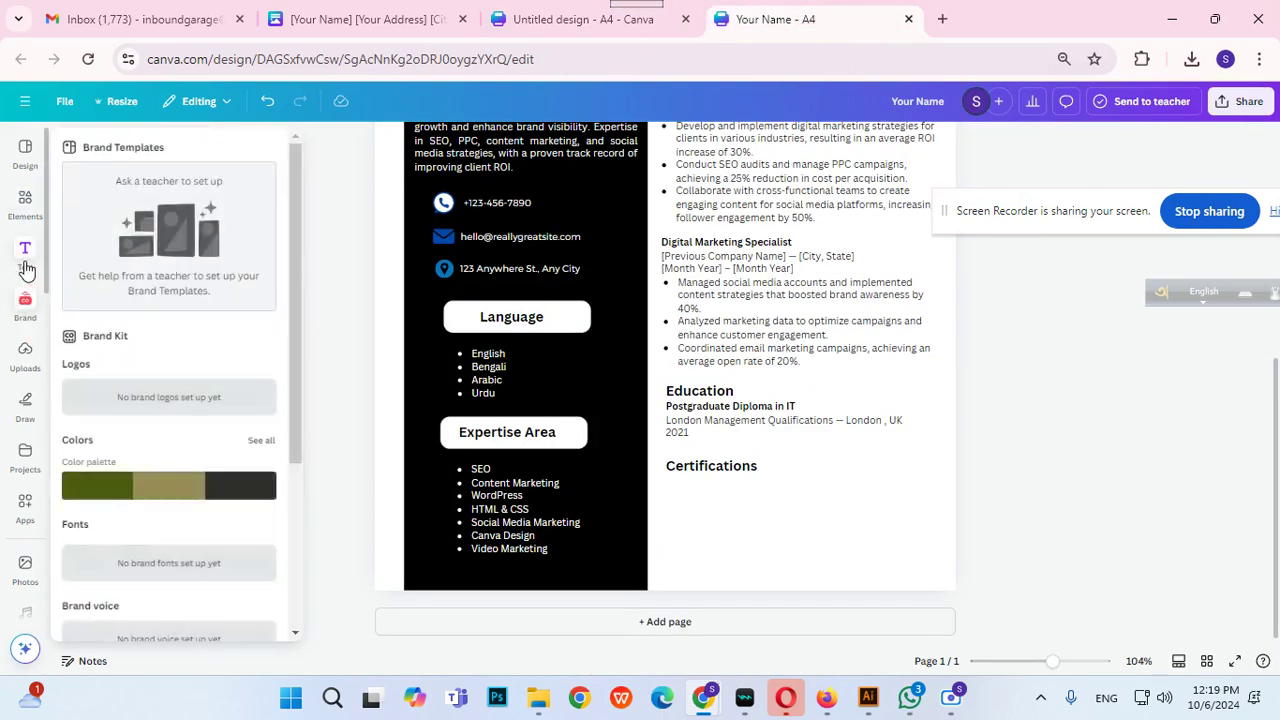
# Add a body text box below the "Certifications" heading and paste the copied certification list into it.
pyautogui.moveTo(42, 268)
pyautogui.click(143, 400)
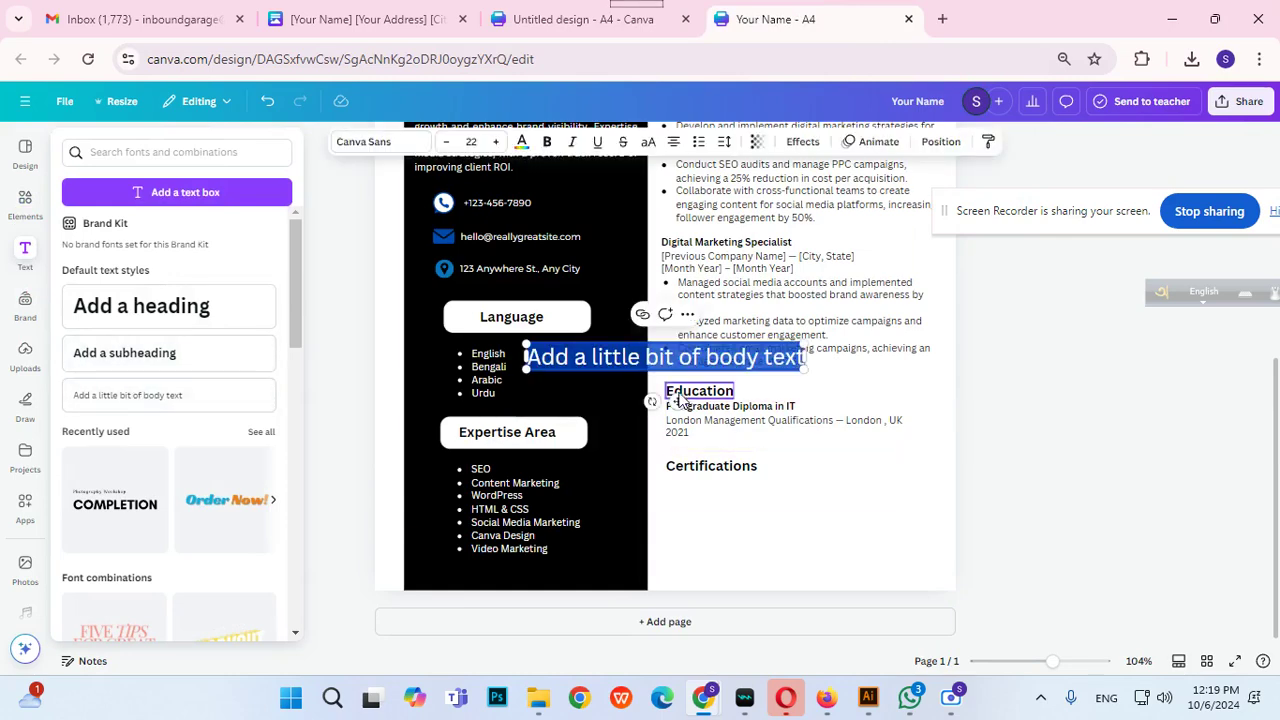
pyautogui.moveTo(677, 401); pyautogui.dragTo(801, 553)
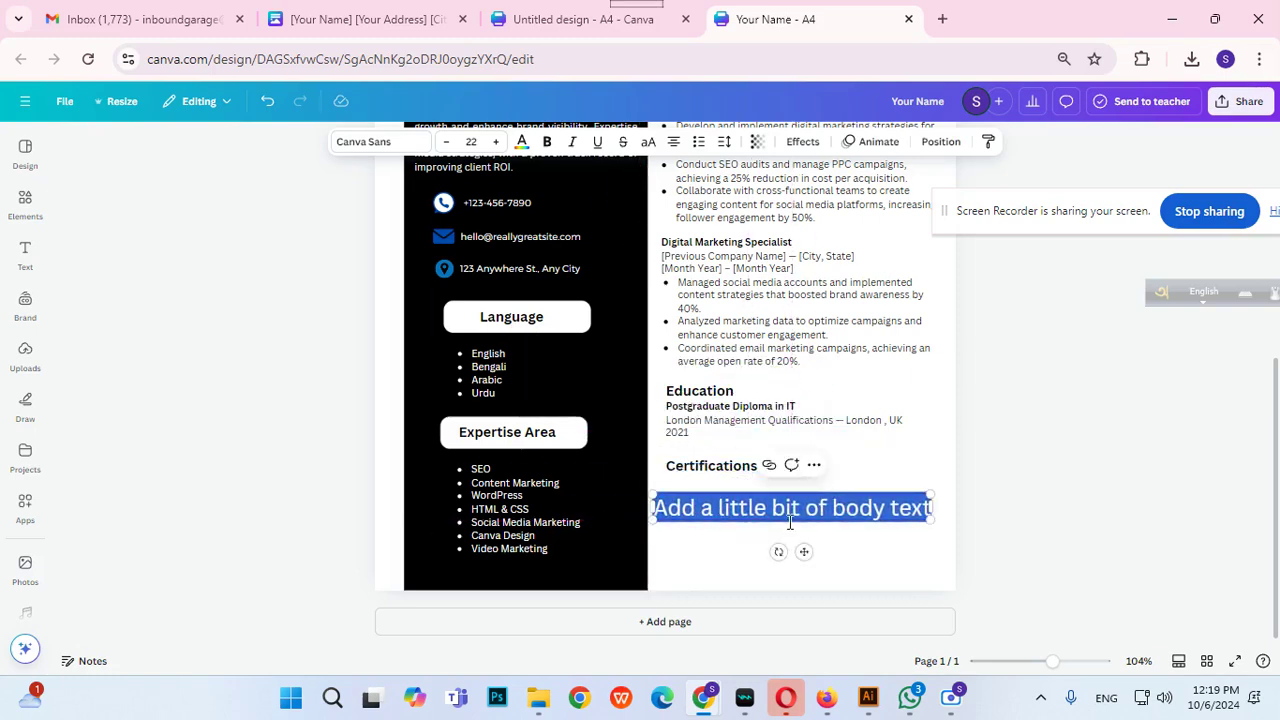
pyautogui.hotkey('ctrl', 'v')
# Format the certification list at size 10 with left alignment and place it directly under the "Certifications" heading.
pyautogui.hotkey('ctrl', 'a')
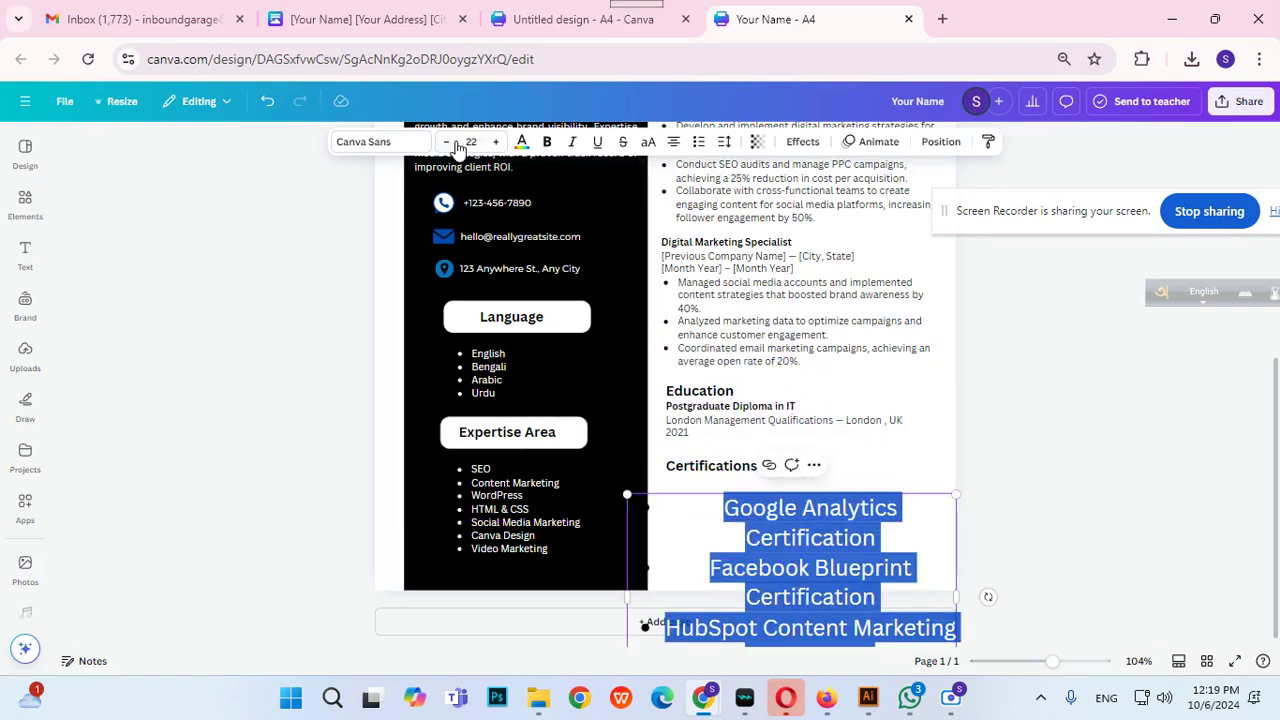
pyautogui.click(490, 141)
pyautogui.click(471, 141)
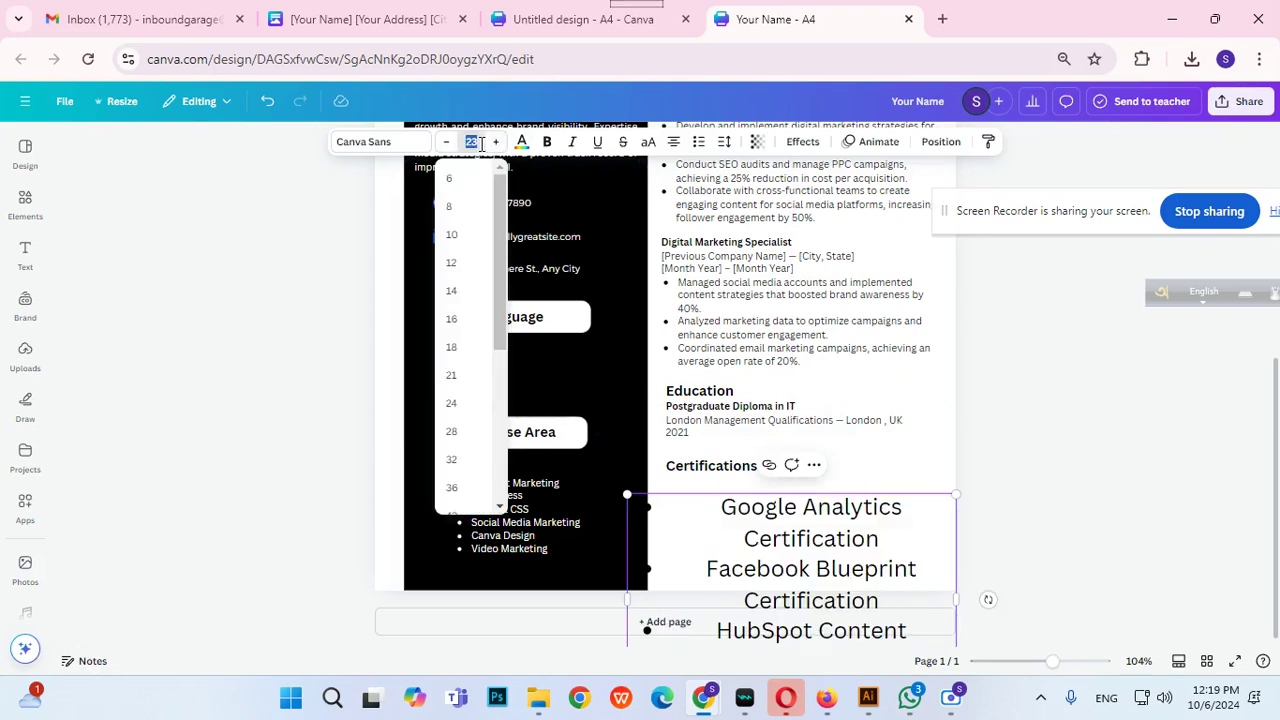
pyautogui.write('10')
pyautogui.press('Return')
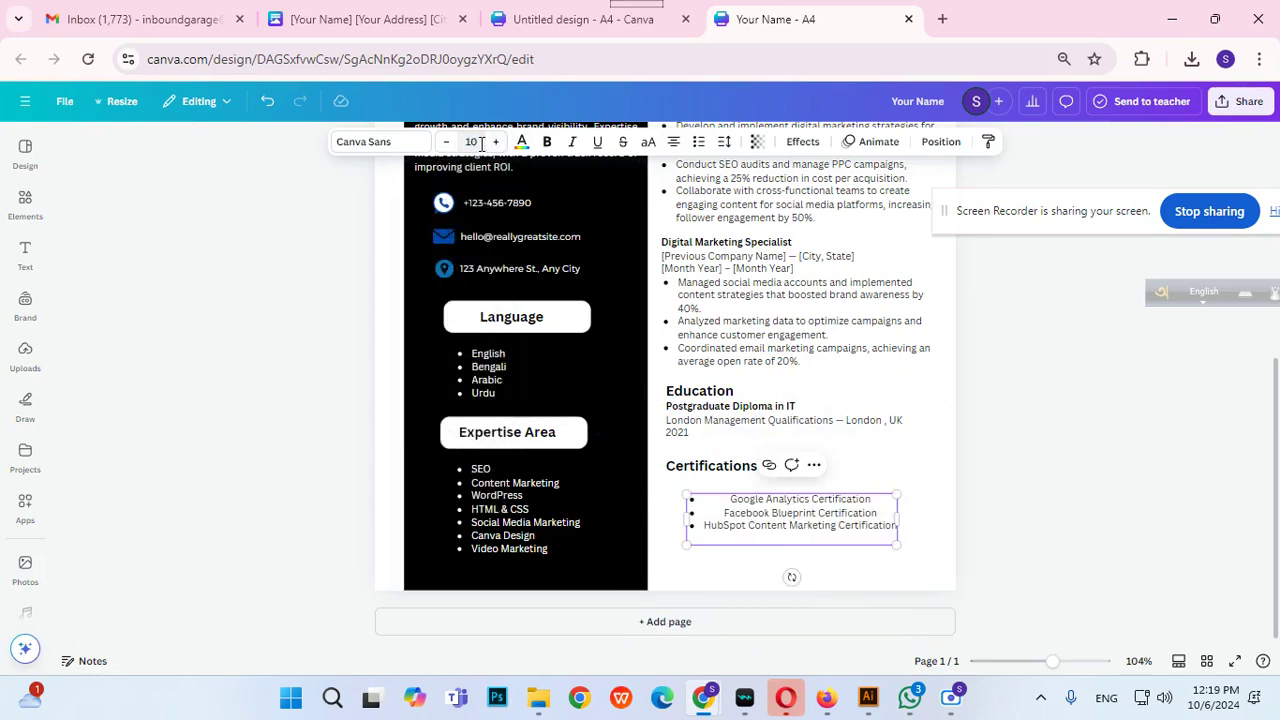
pyautogui.click(675, 141)
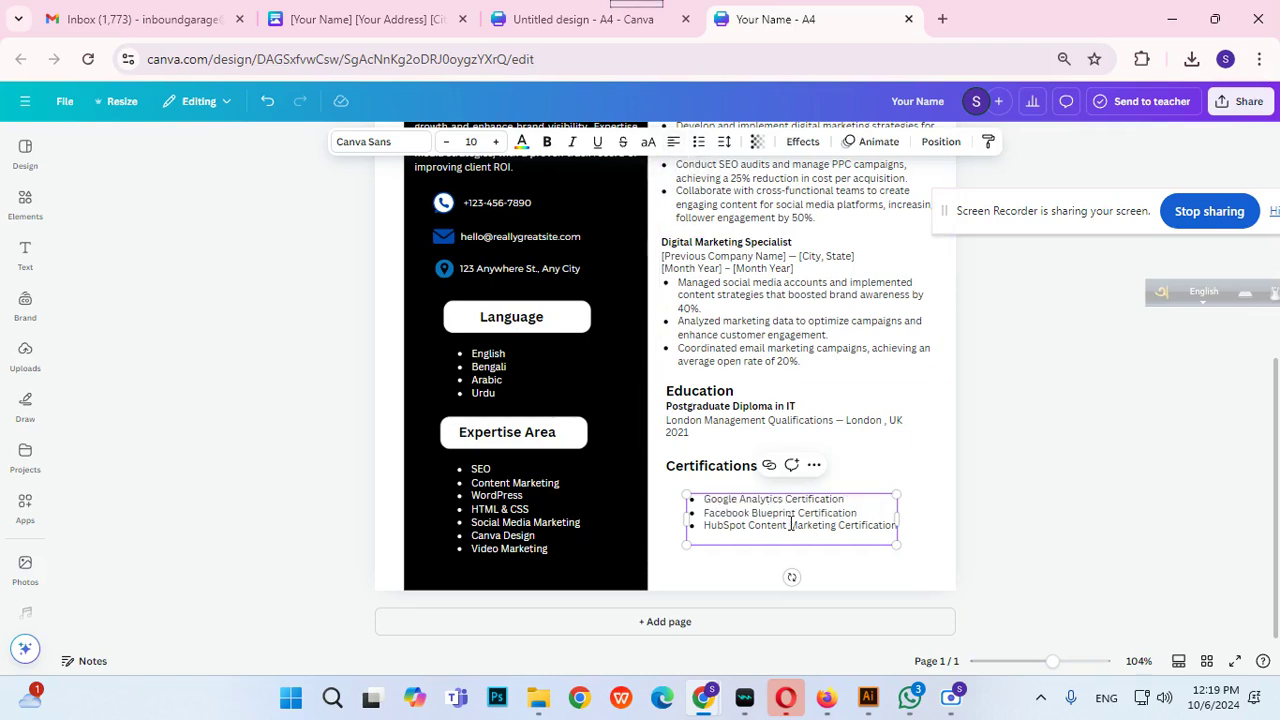
pyautogui.moveTo(846, 523); pyautogui.dragTo(822, 501)
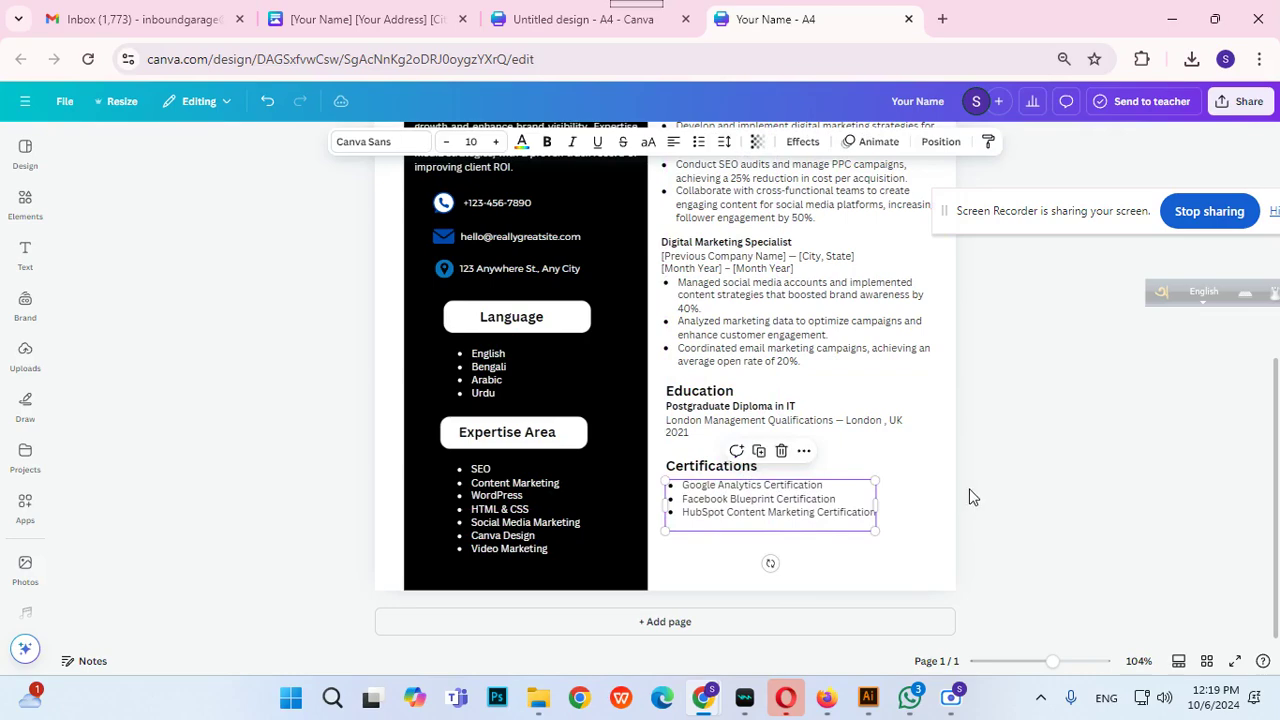
# Delete the leftover duplicate "Professional Experience" text in the large text box overlapping the page above the header photo.
pyautogui.scroll(5, 991, 474)
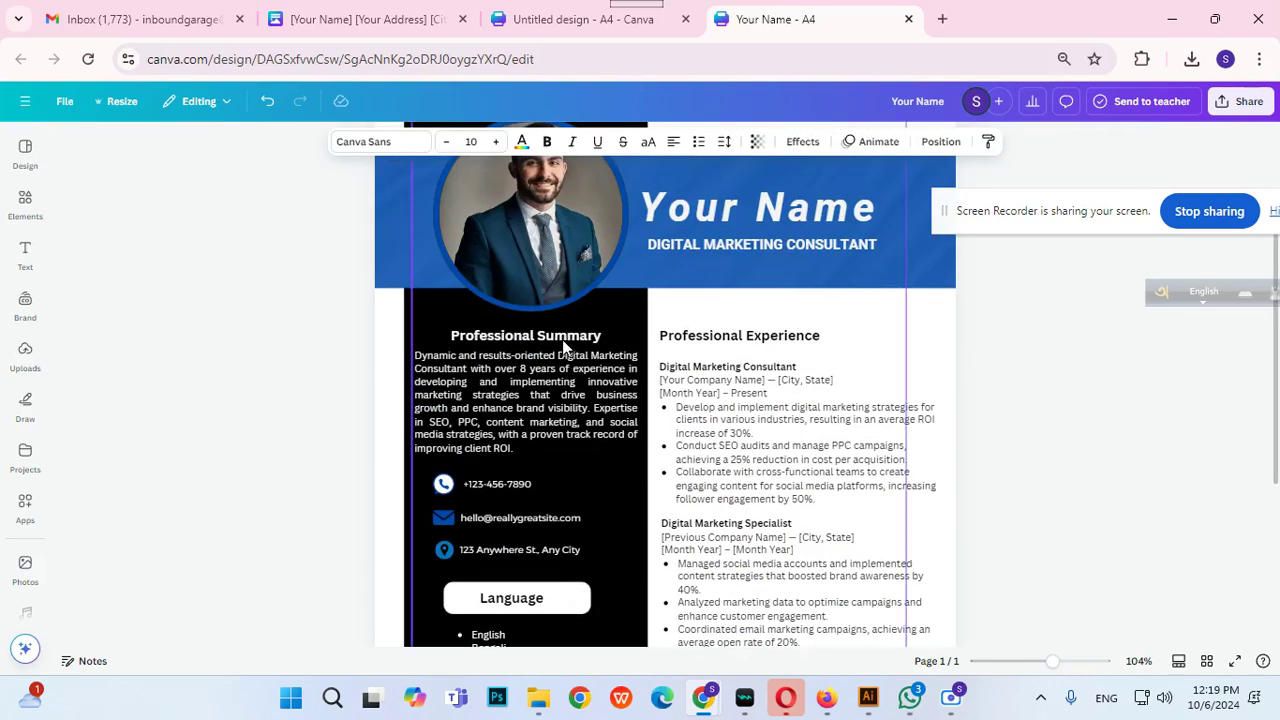
pyautogui.click(1073, 389)
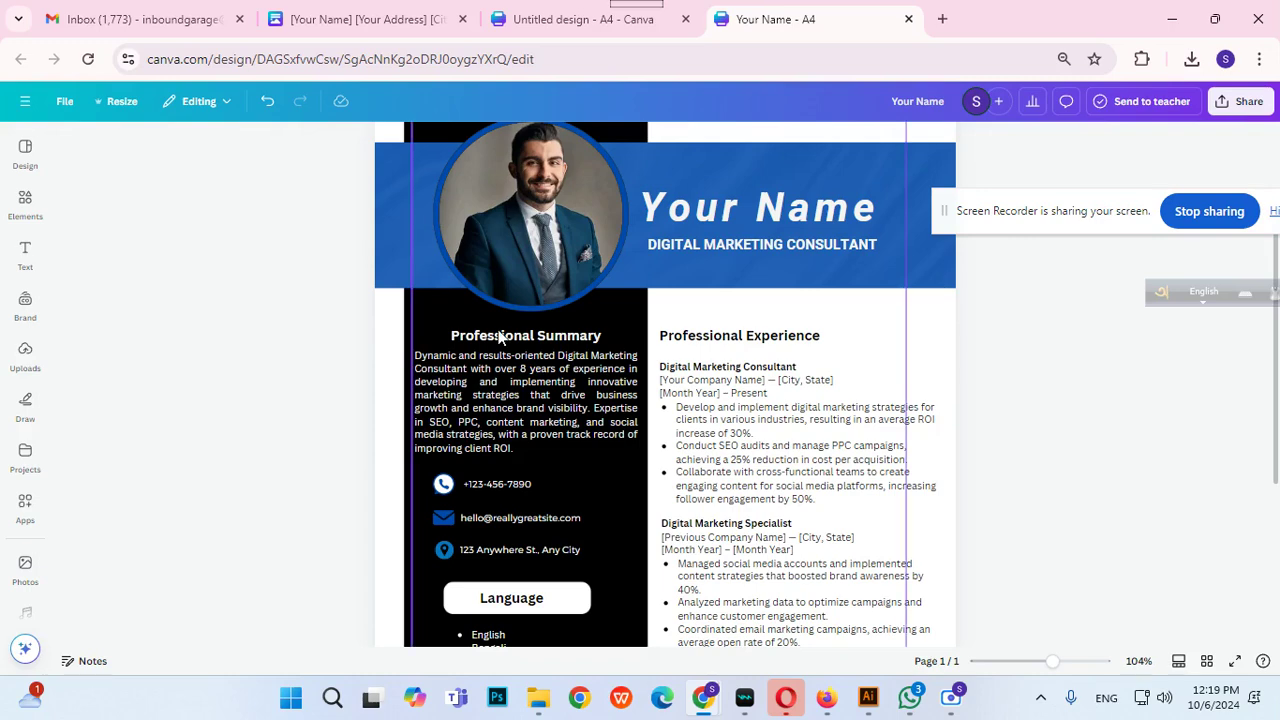
pyautogui.click(494, 367)
pyautogui.scroll(3, 505, 350)
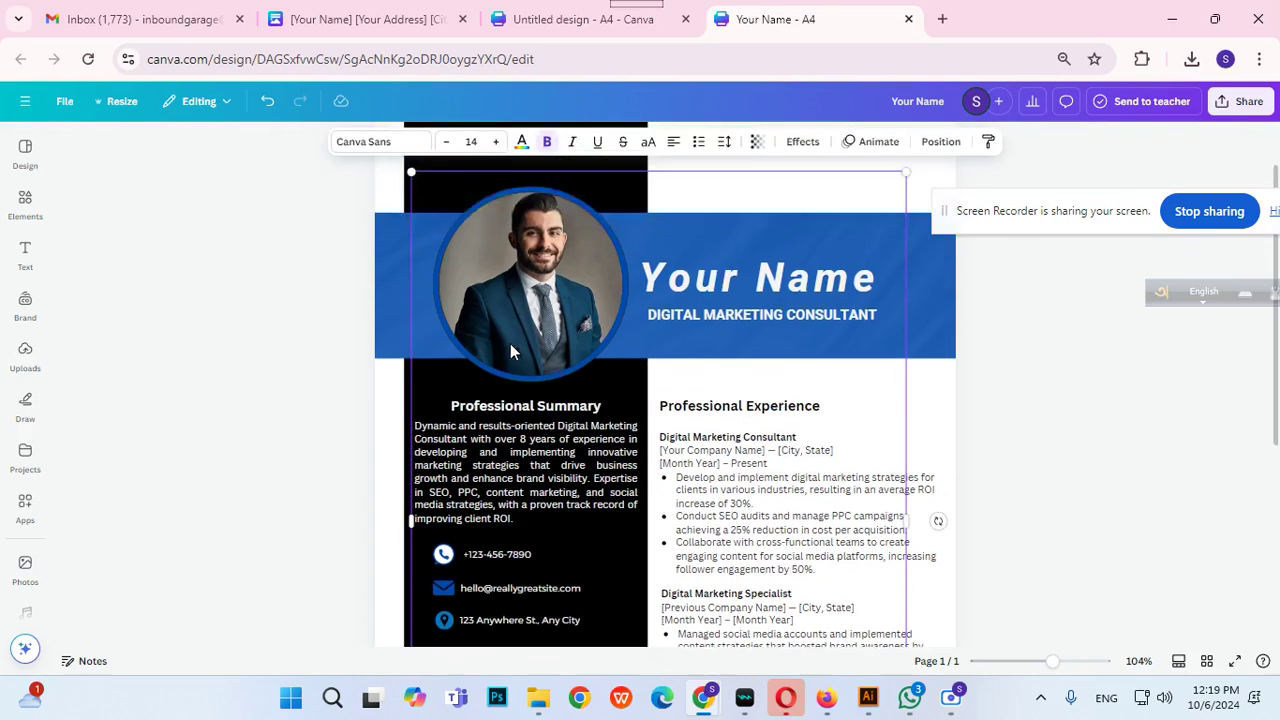
pyautogui.hotkey('ctrl', 'z')
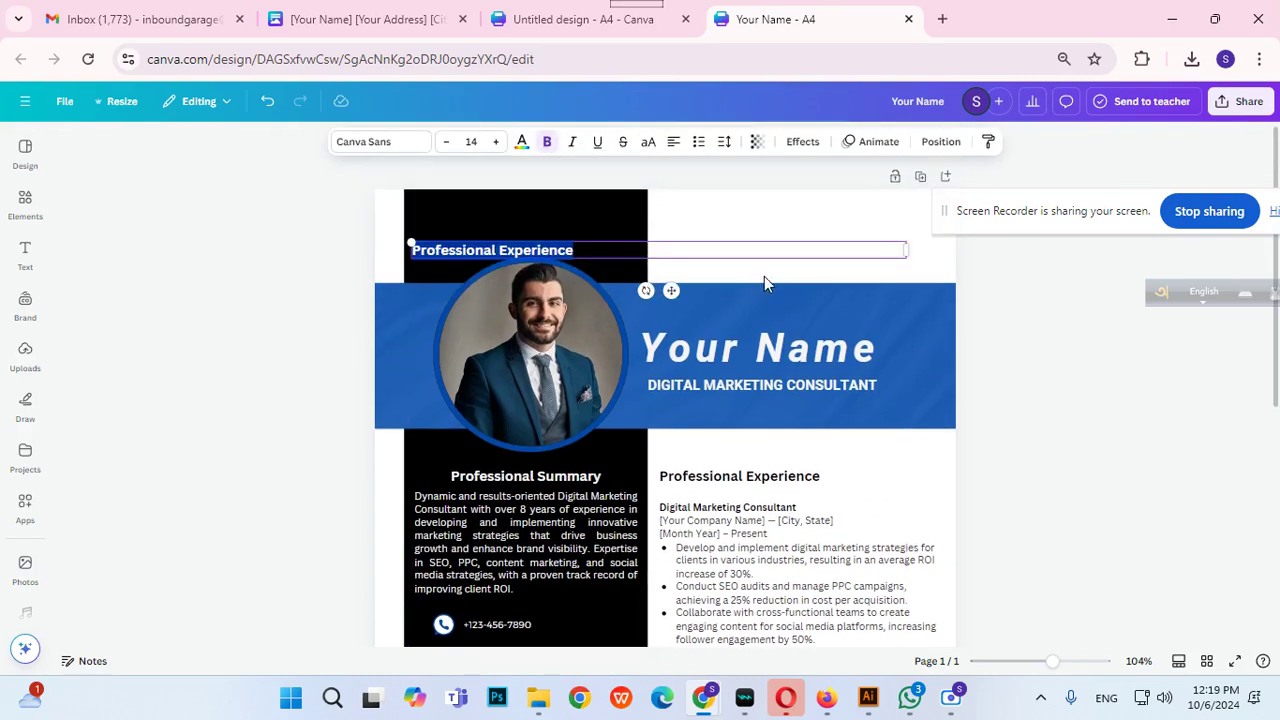
pyautogui.press('BackSpace')
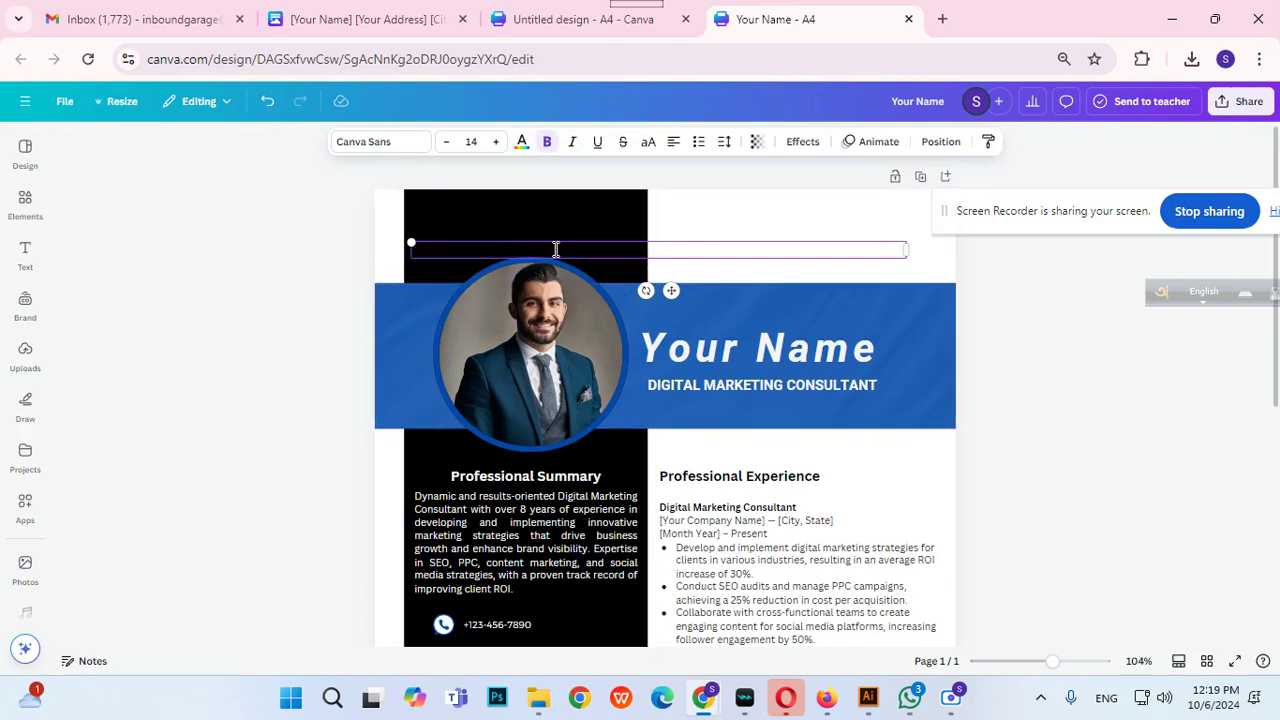
pyautogui.press('Escape')
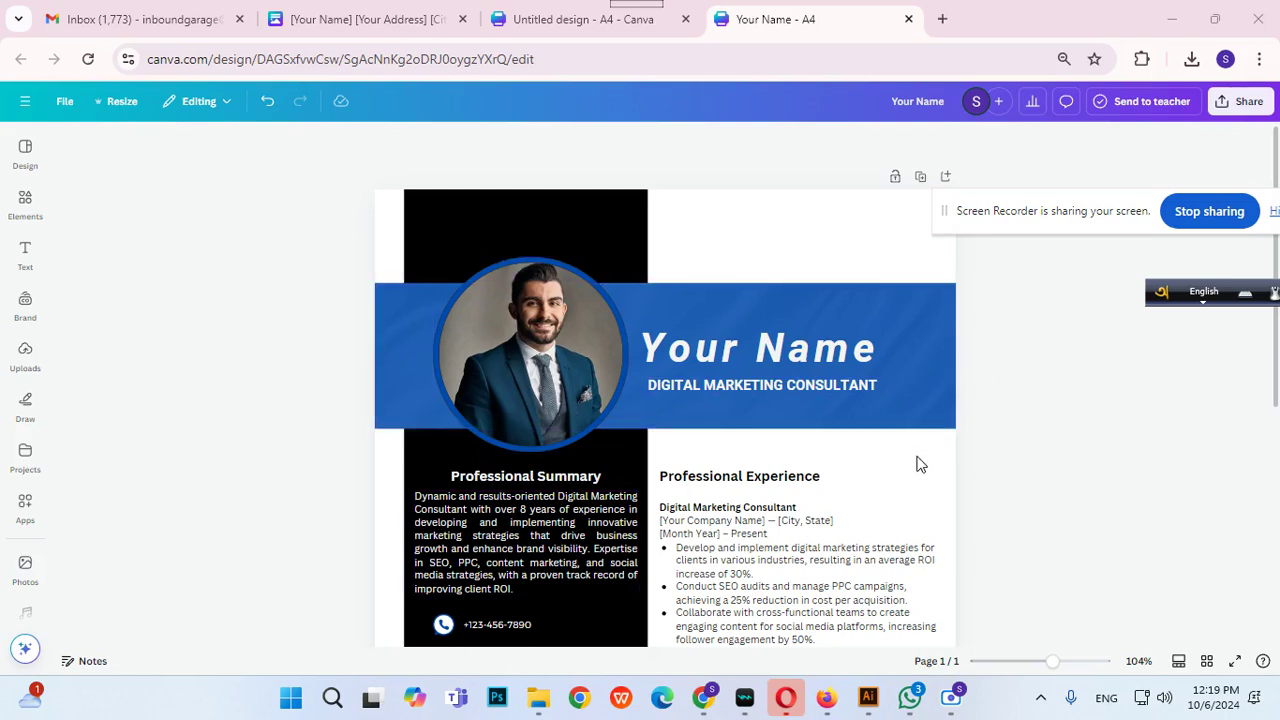
pyautogui.scroll(-4, 887, 646)
pyautogui.scroll(-1, 886, 646)
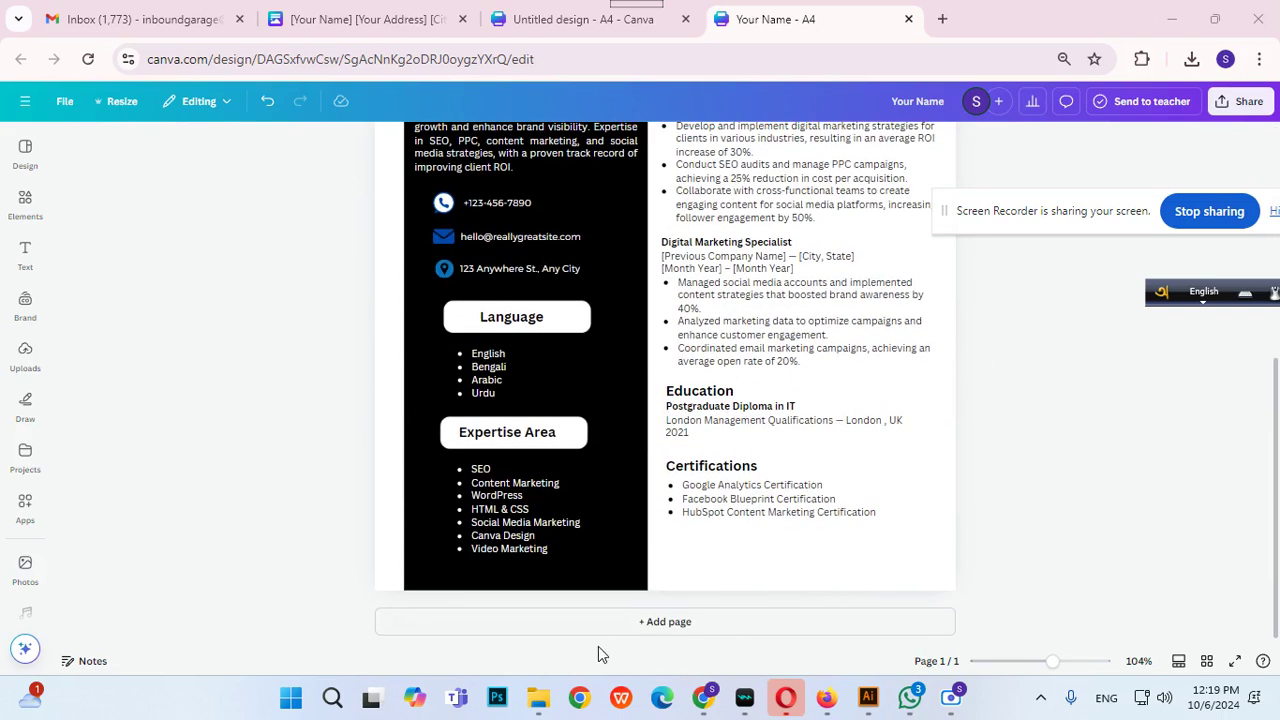
pyautogui.scroll(5, 968, 433)
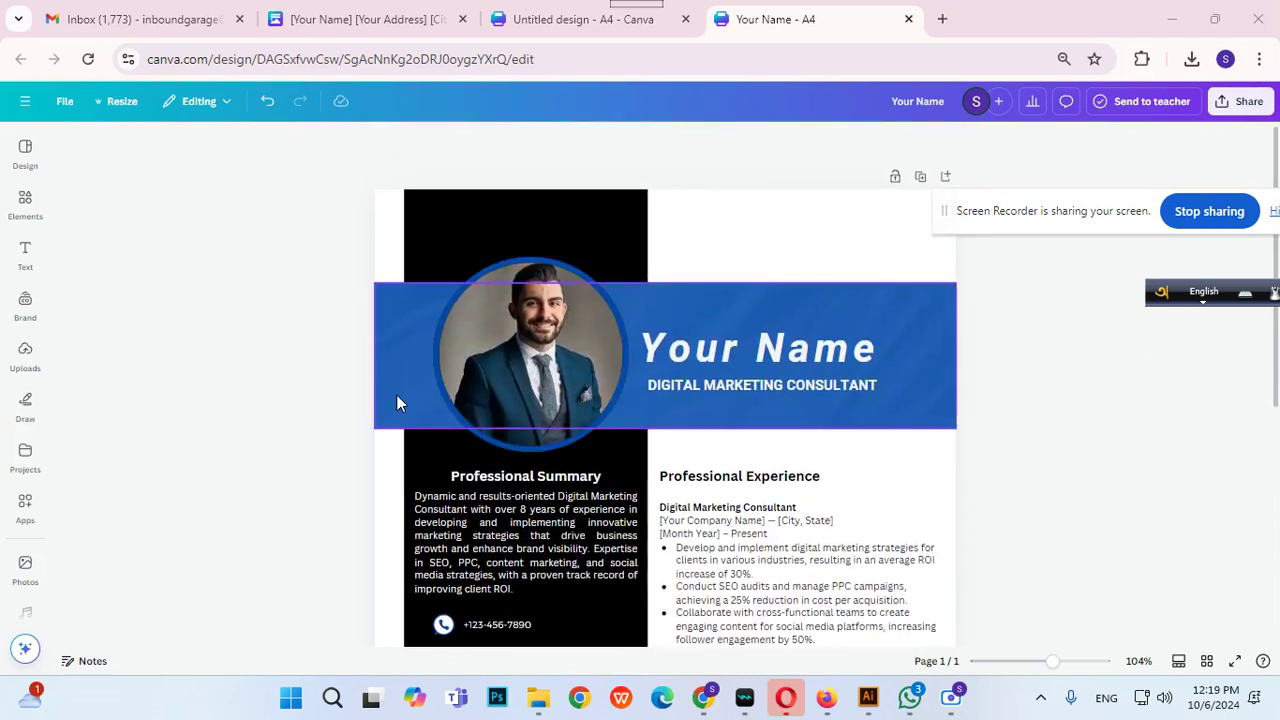
pyautogui.click(397, 396)
pyautogui.moveTo(396, 393); pyautogui.dragTo(397, 363)
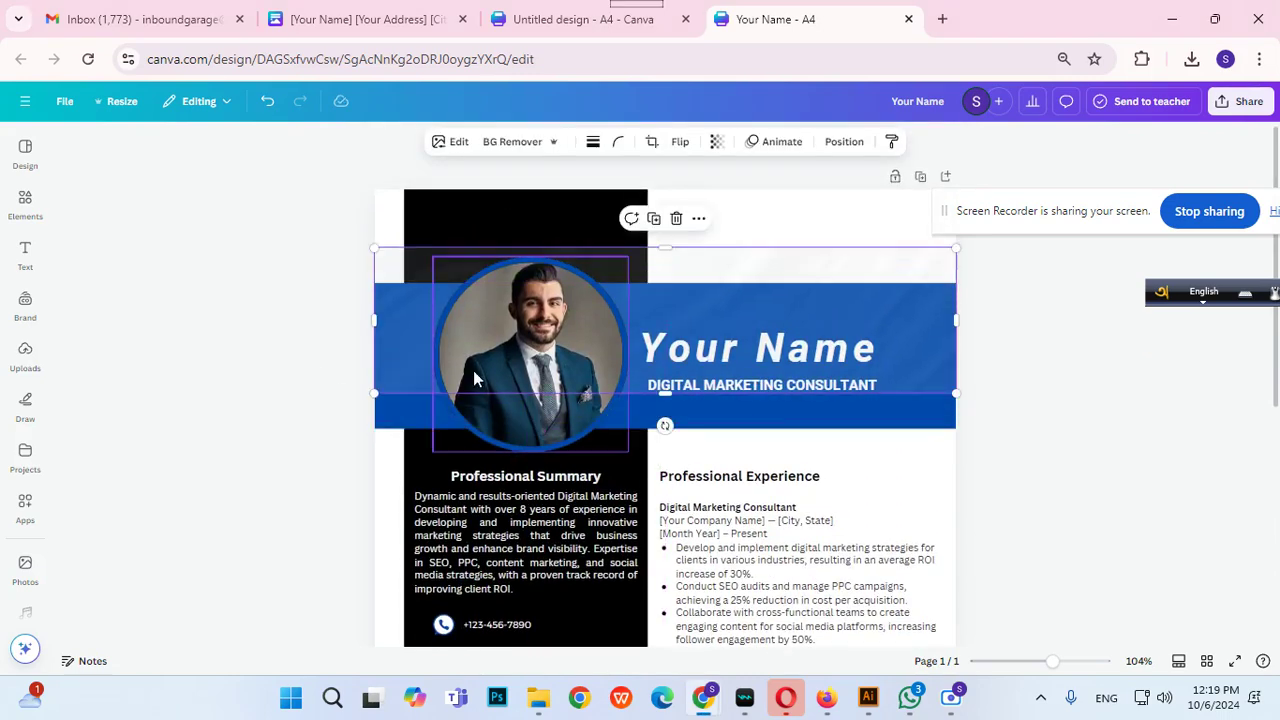
pyautogui.hotkey('ctrl', 'z')
# Shift the header's patterned overlay slightly left, and nudge the header elements and black sidebar together slightly to the right.
pyautogui.moveTo(918, 400); pyautogui.dragTo(945, 384)
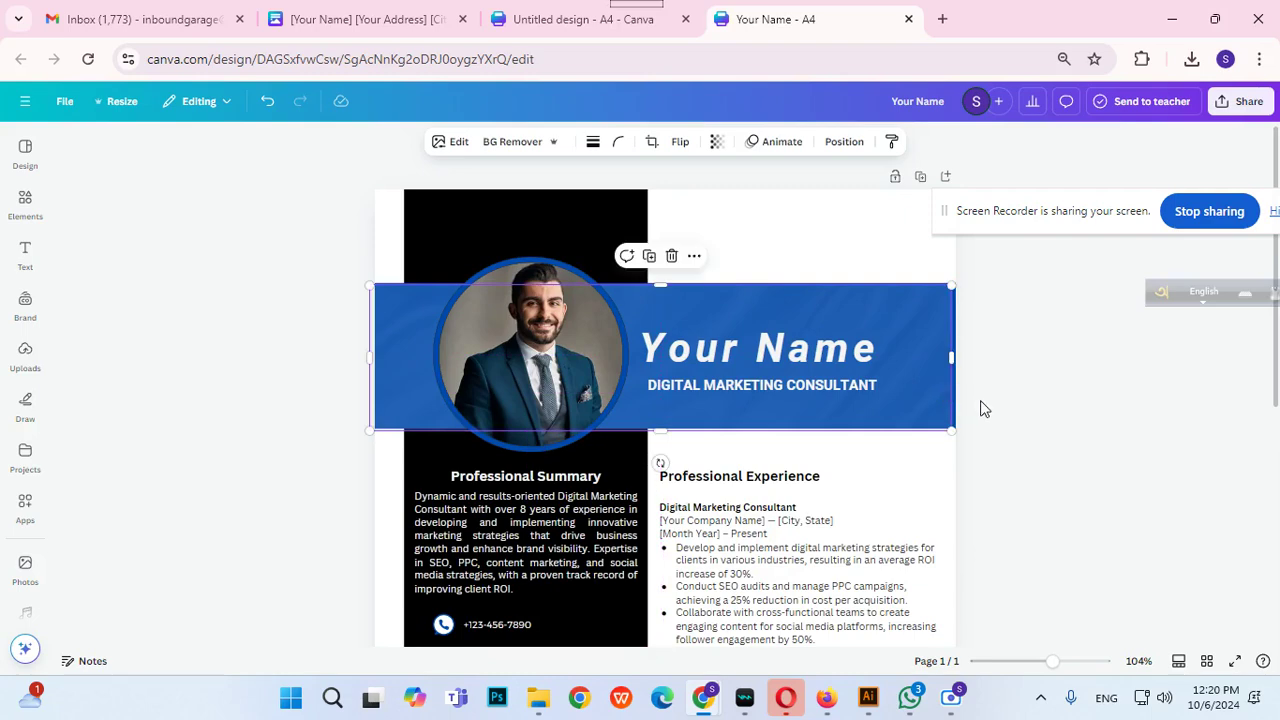
pyautogui.click(980, 407)
pyautogui.moveTo(936, 252); pyautogui.dragTo(379, 400)
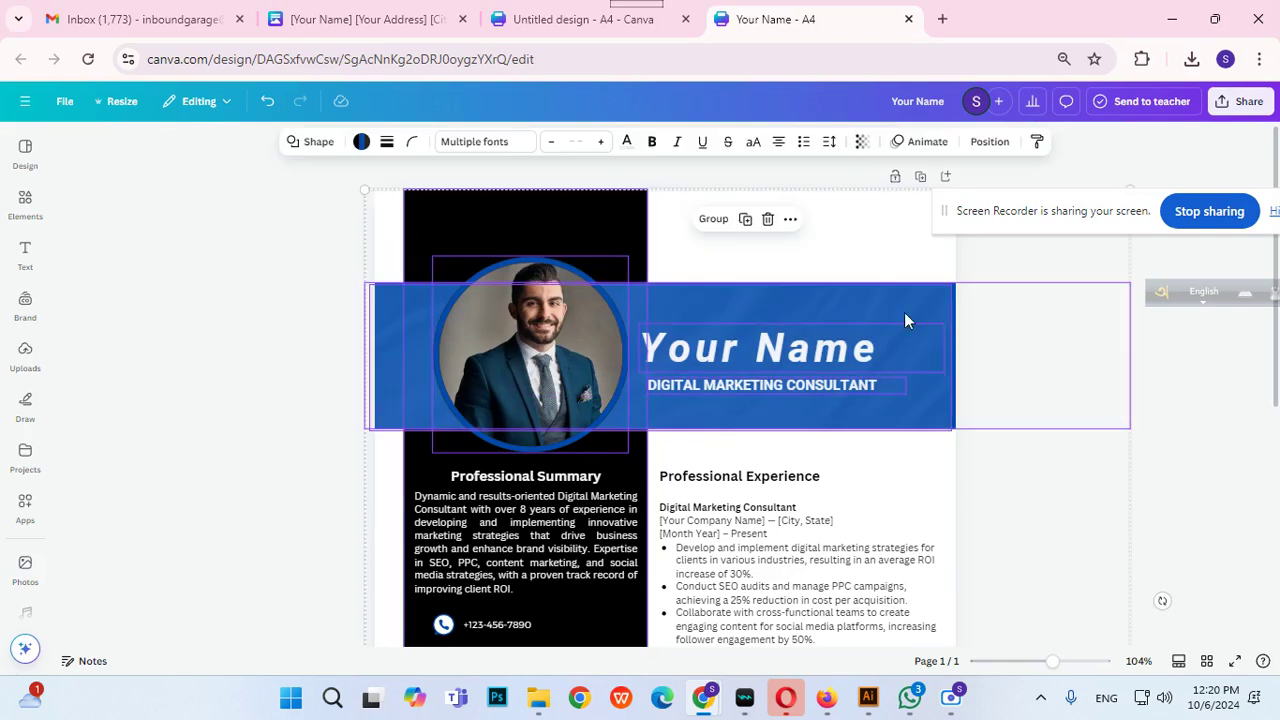
pyautogui.click(1026, 349)
# Raise the header's patterned overlay and the blue rectangle behind it until their upper and lower edges line up.
pyautogui.click(942, 378)
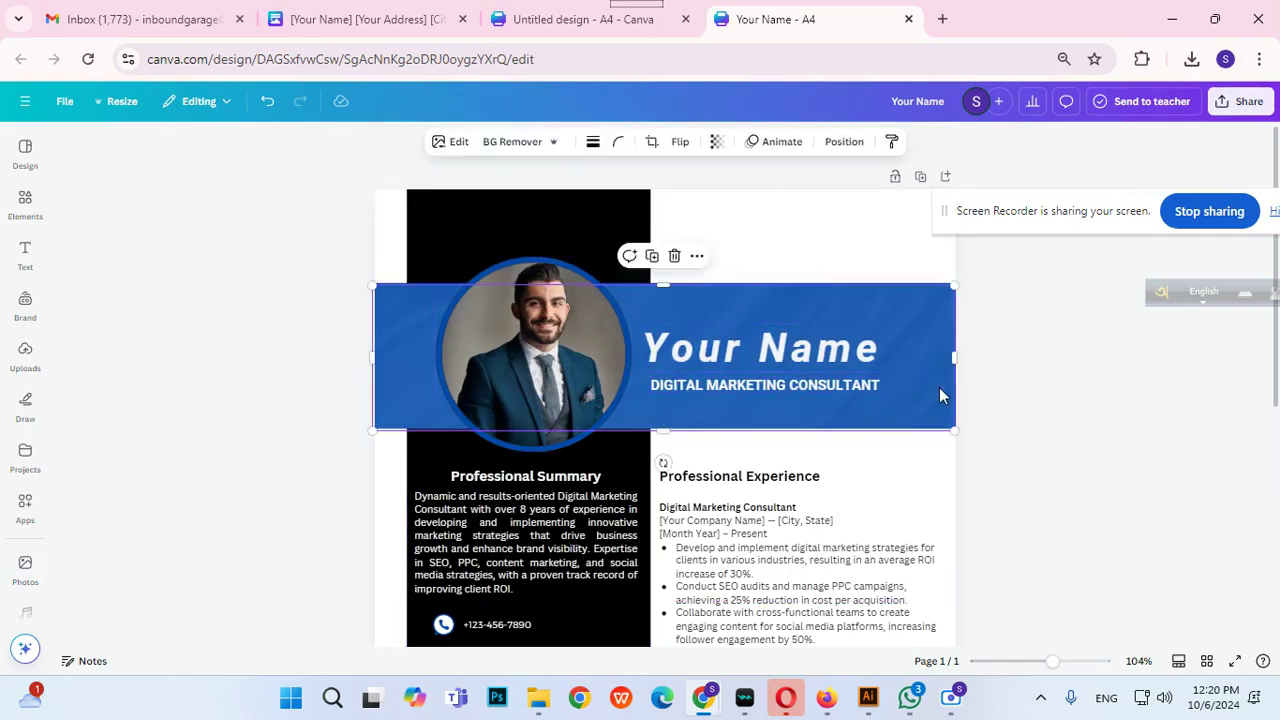
pyautogui.click(401, 366)
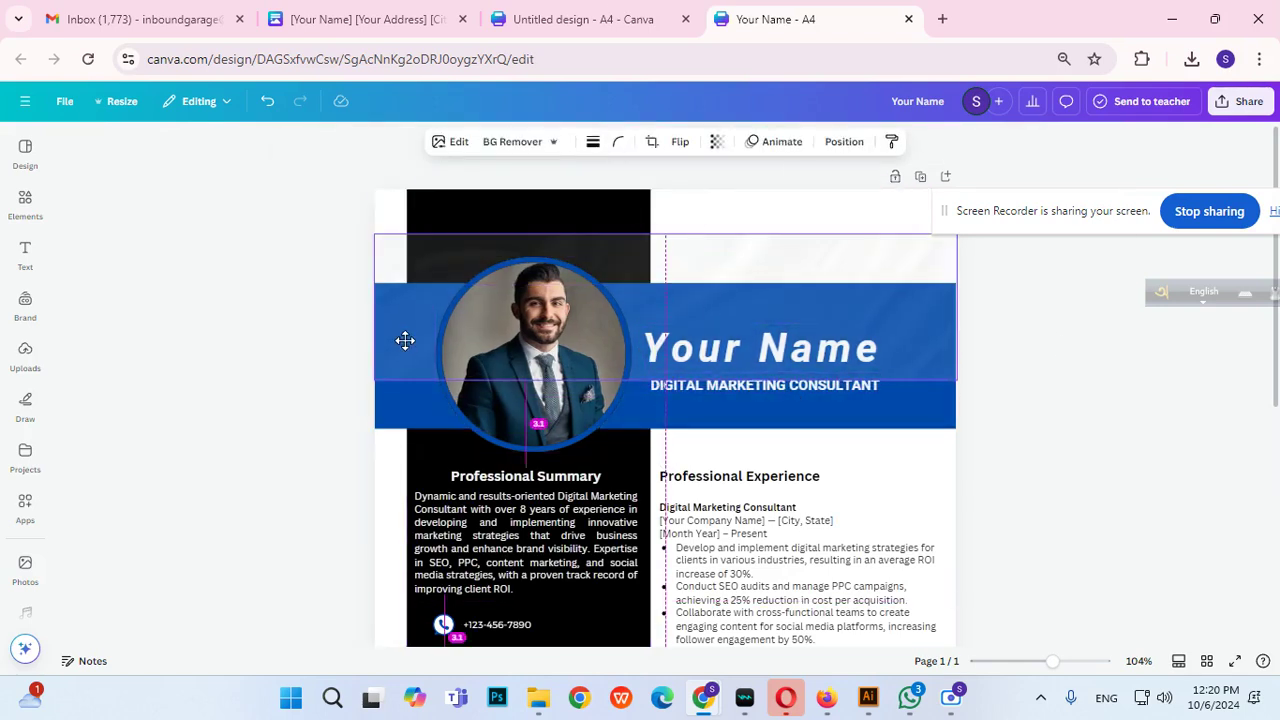
pyautogui.click(790, 429)
pyautogui.press('Up')
pyautogui.press('Up')
pyautogui.press('Up')
pyautogui.press('Up')
pyautogui.press('Up')
pyautogui.press('Up')
pyautogui.press('Up')
pyautogui.press('Up')
pyautogui.press('Up')
pyautogui.press('Up')
pyautogui.press('Up')
pyautogui.press('Up')
pyautogui.press('Up')
pyautogui.press('Up')
pyautogui.press('Up')
pyautogui.press('Up')
pyautogui.press('Up')
pyautogui.press('Up')
pyautogui.press('Up')
pyautogui.press('Up')
pyautogui.press('Up')
pyautogui.press('Up')
pyautogui.press('Up')
pyautogui.press('Up')
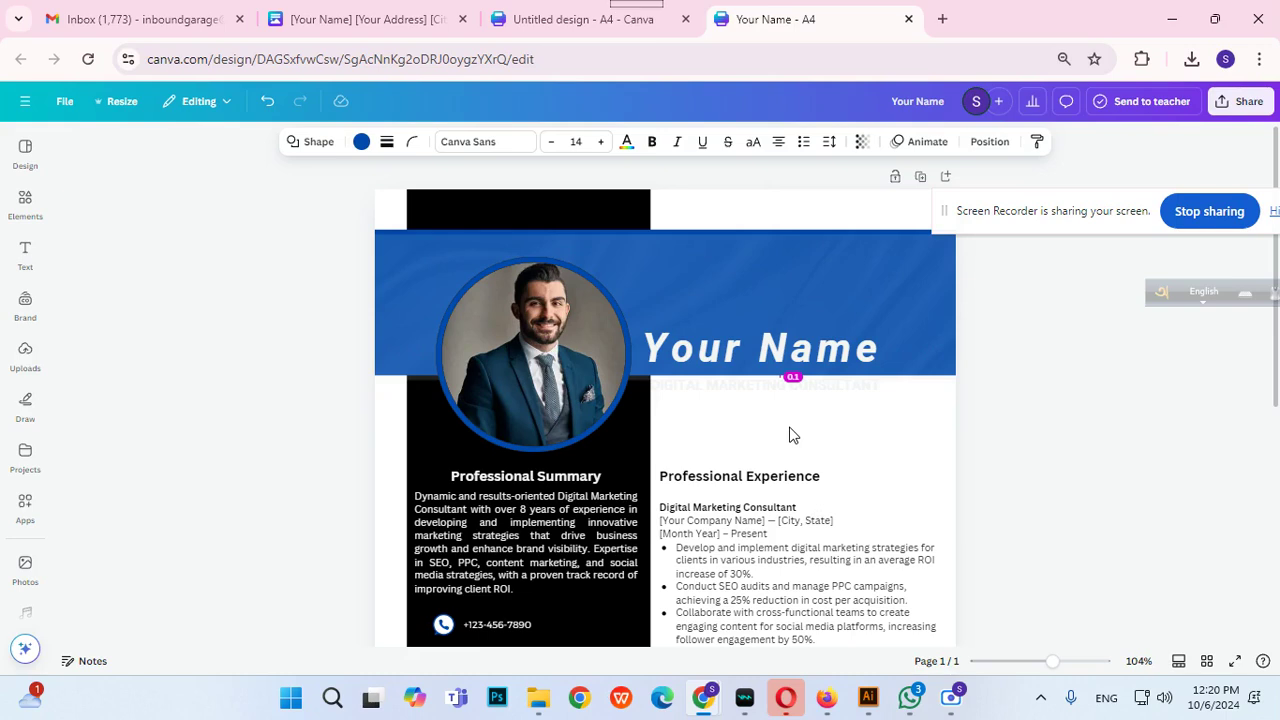
pyautogui.press('Down')
pyautogui.press('Down')
pyautogui.press('Down')
pyautogui.press('Down')
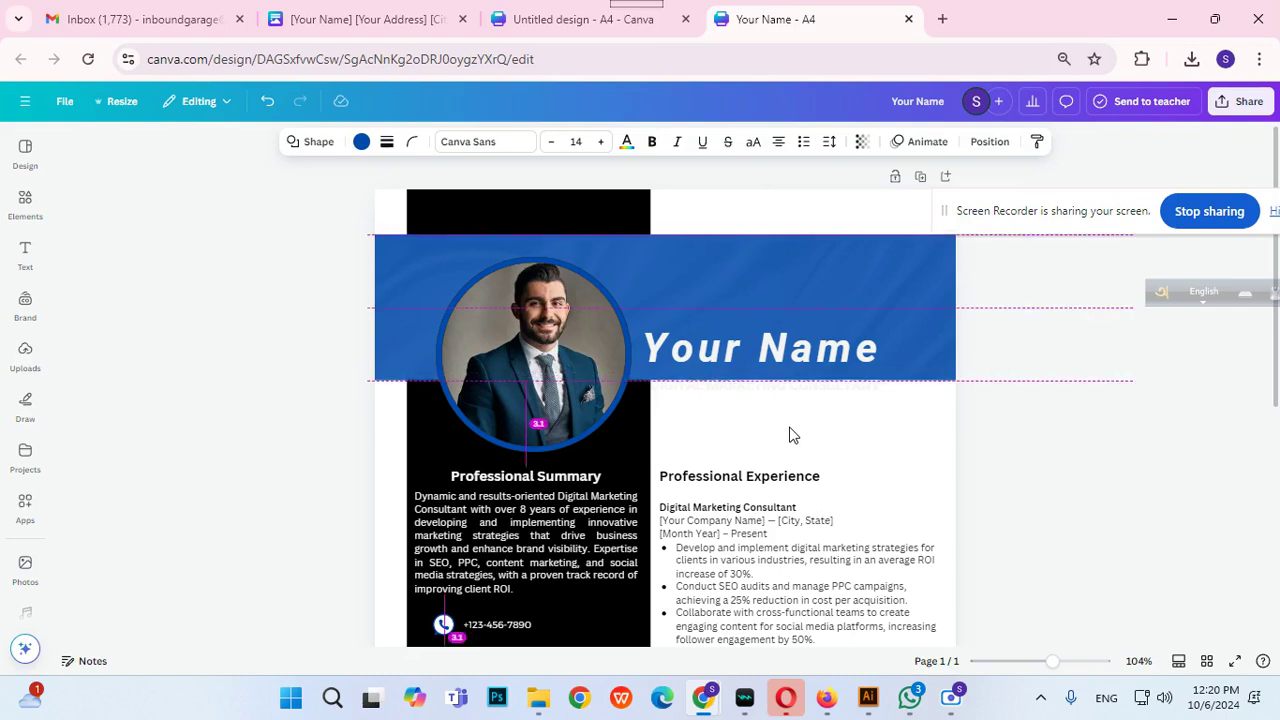
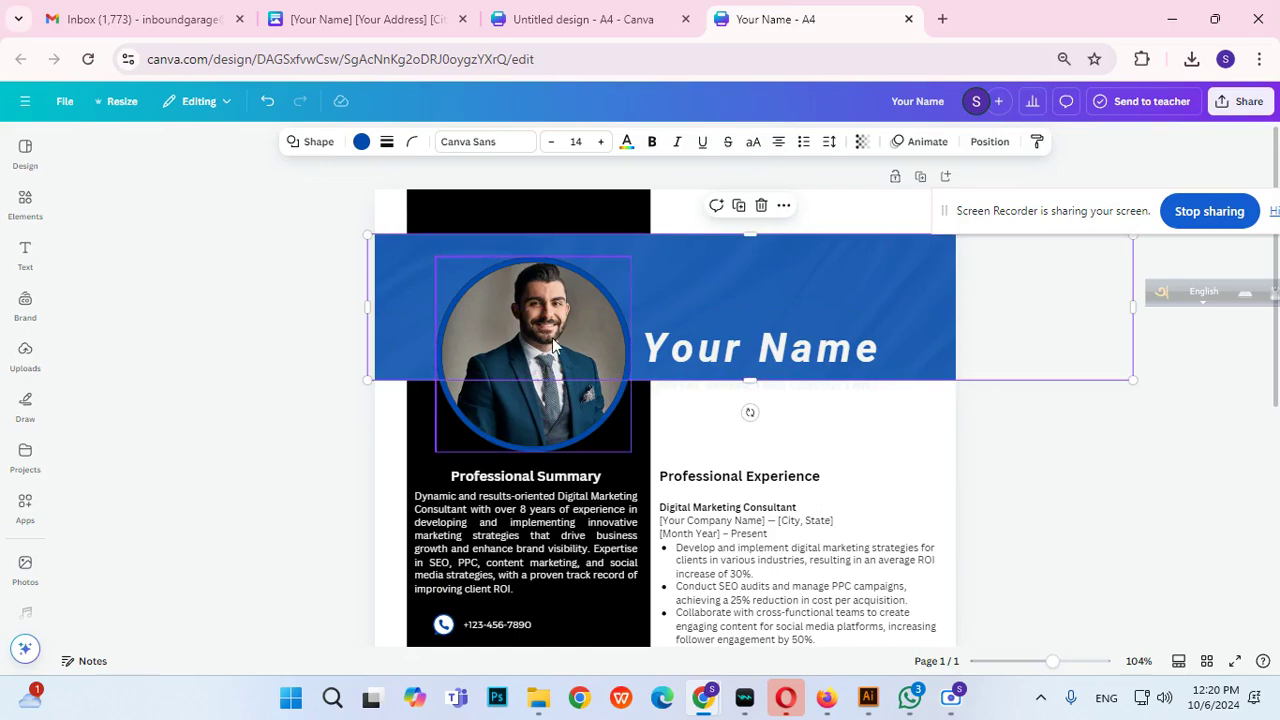
# Raise the circular profile photo so it overlaps both the upper and lower edges of the blue header band.
pyautogui.click(583, 416)
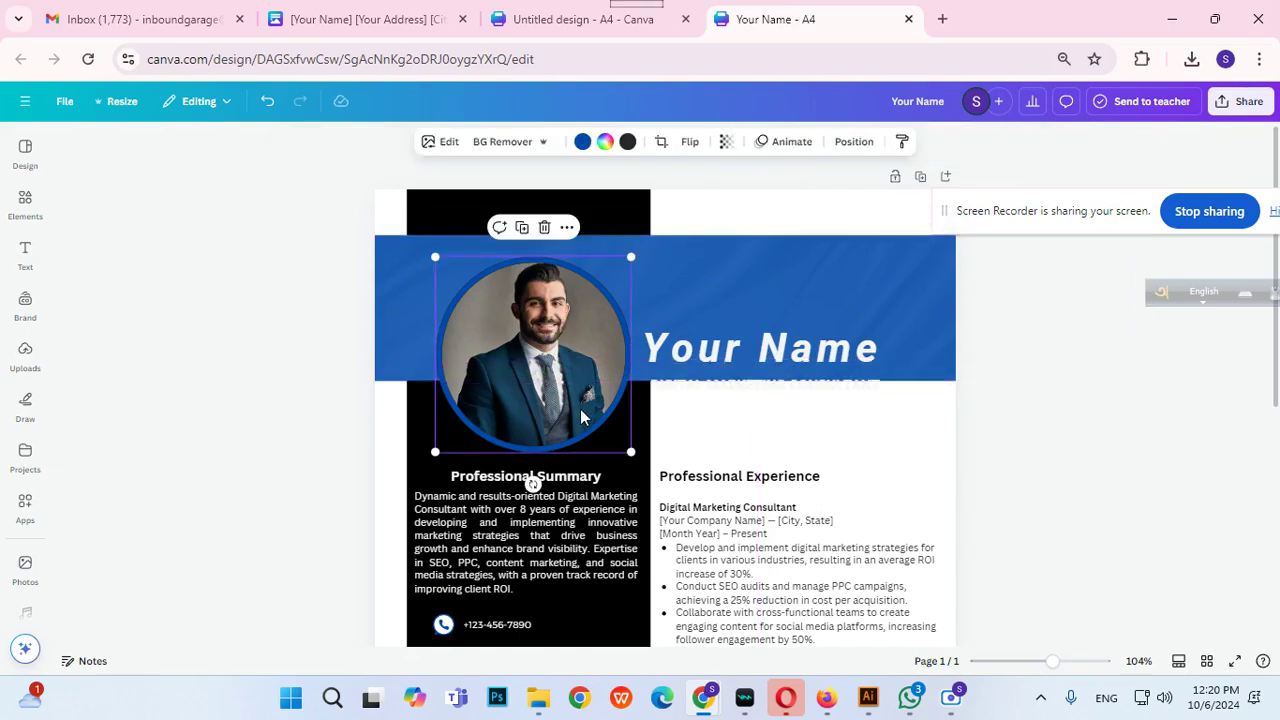
pyautogui.hotkey('shift', 'Up')
pyautogui.hotkey('shift', 'Up')
pyautogui.hotkey('shift', 'Up')
pyautogui.hotkey('shift', 'Up')
pyautogui.hotkey('shift', 'Up')
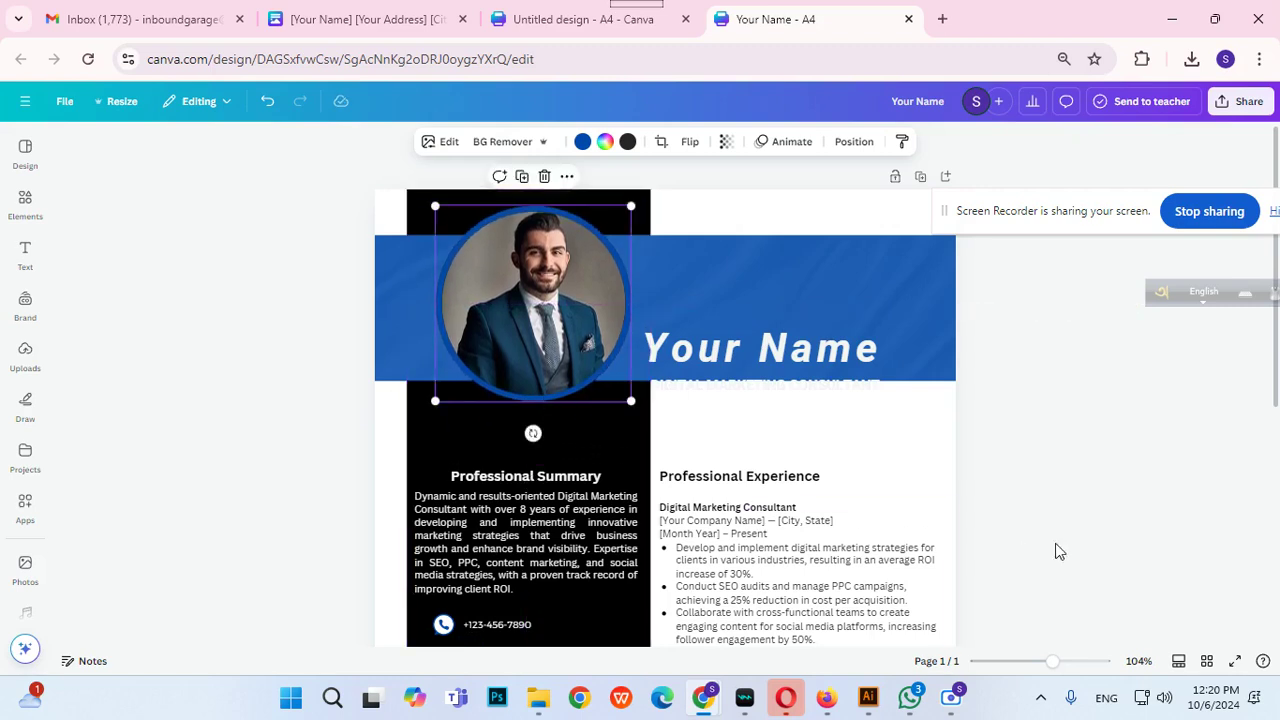
pyautogui.click(1119, 510)
# Move the "Your Name" title and the "DIGITAL MARKETING CONSULTANT" line up together so both sit inside the blue header band.
pyautogui.click(841, 345)
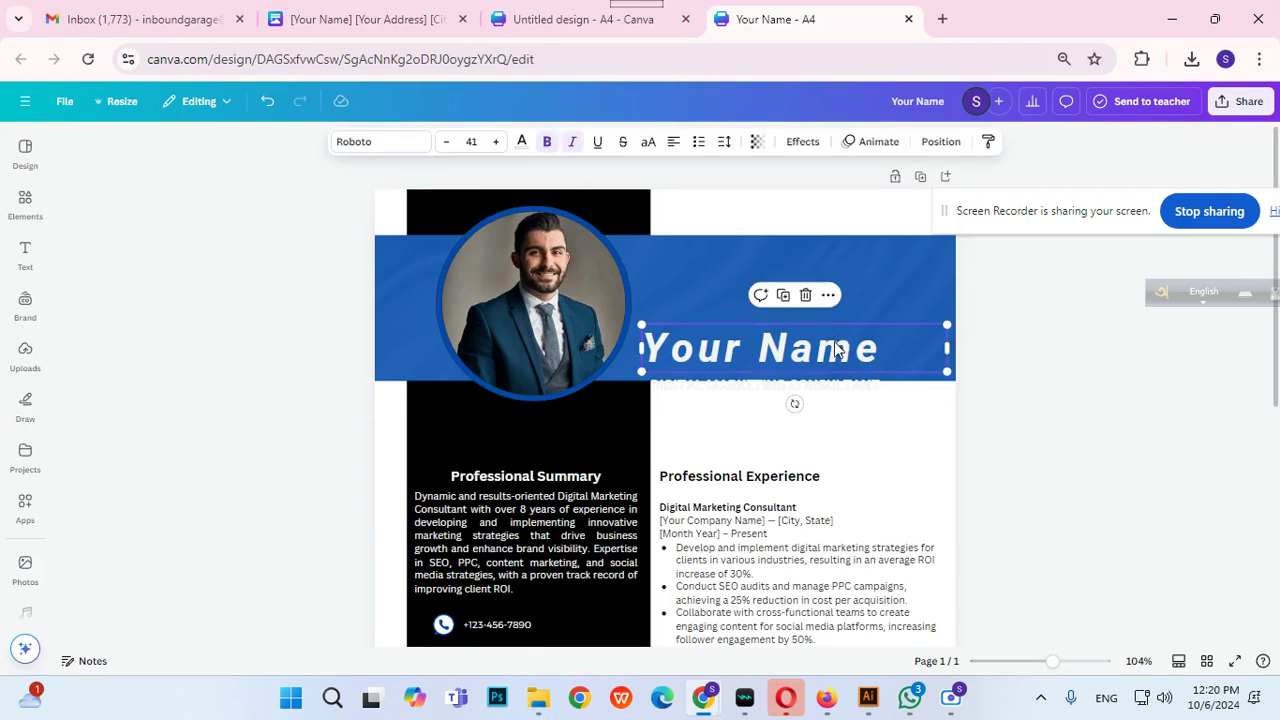
pyautogui.moveTo(809, 368); pyautogui.dragTo(819, 305)
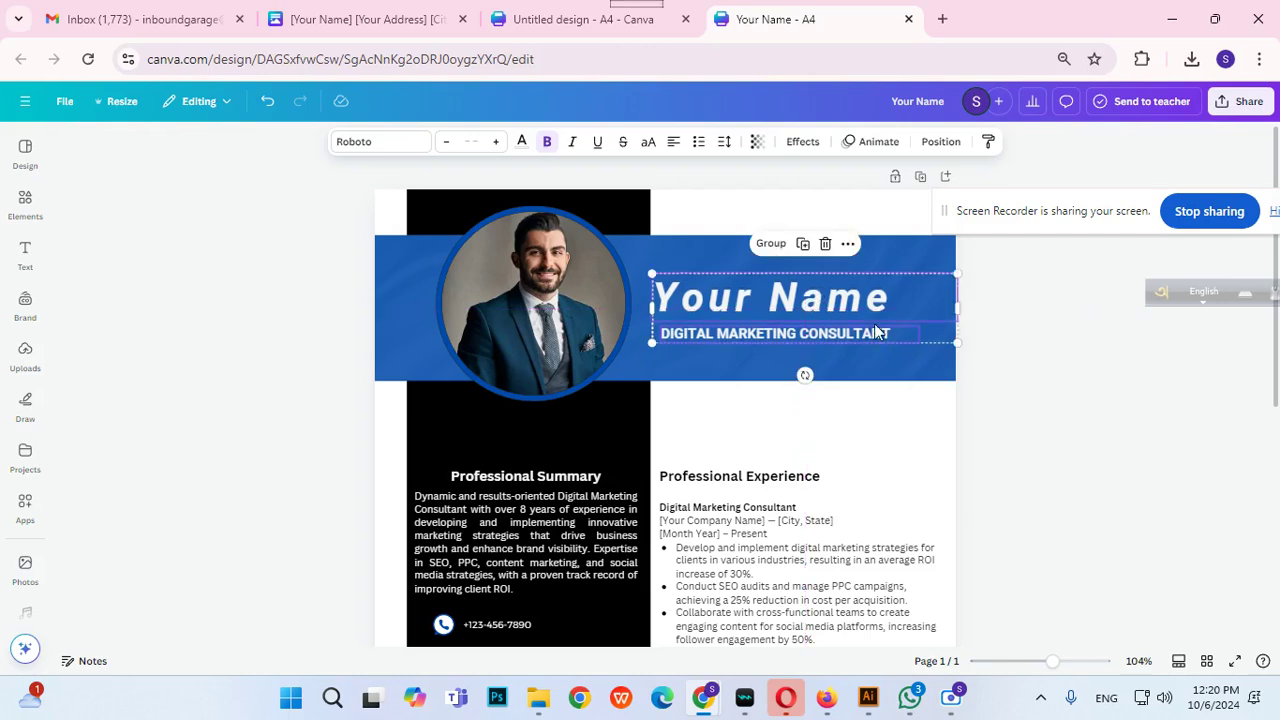
pyautogui.click(1183, 378)
# Group all the black sidebar's content: Professional Summary, contact lines with icons, and the Language and Expertise Area headings with their lists.
pyautogui.scroll(-2, 1058, 451)
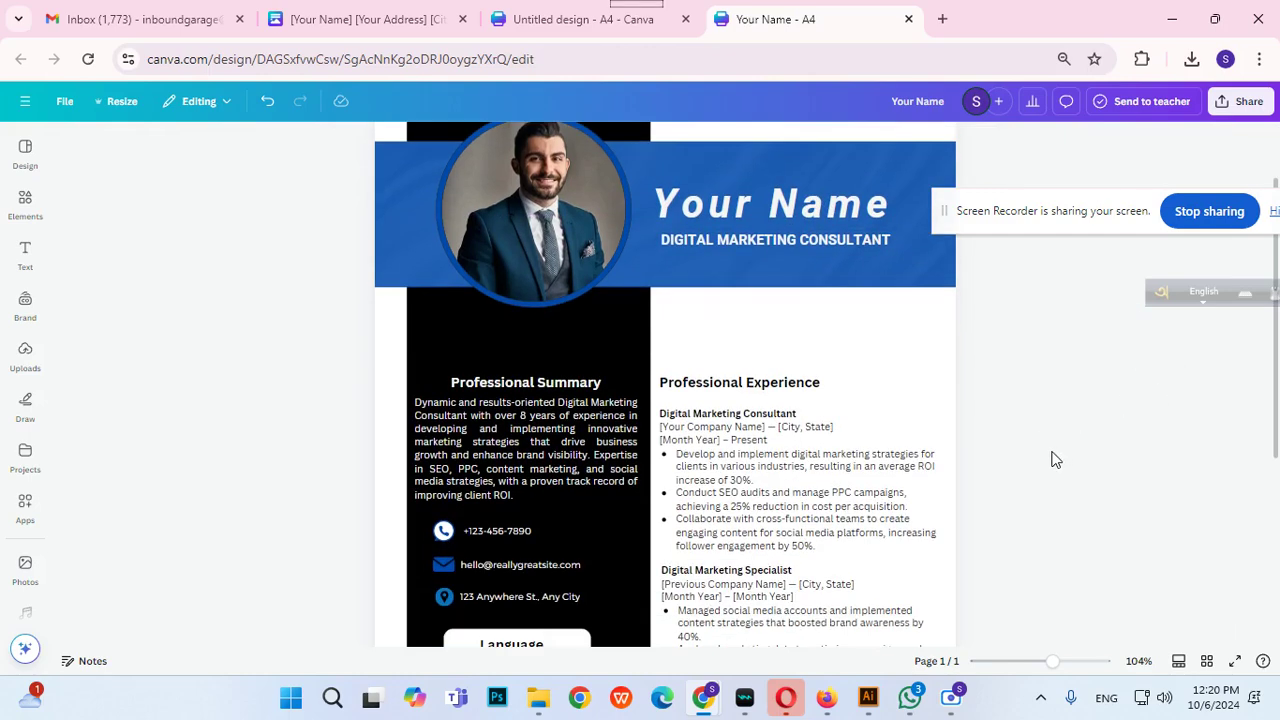
pyautogui.click(545, 398)
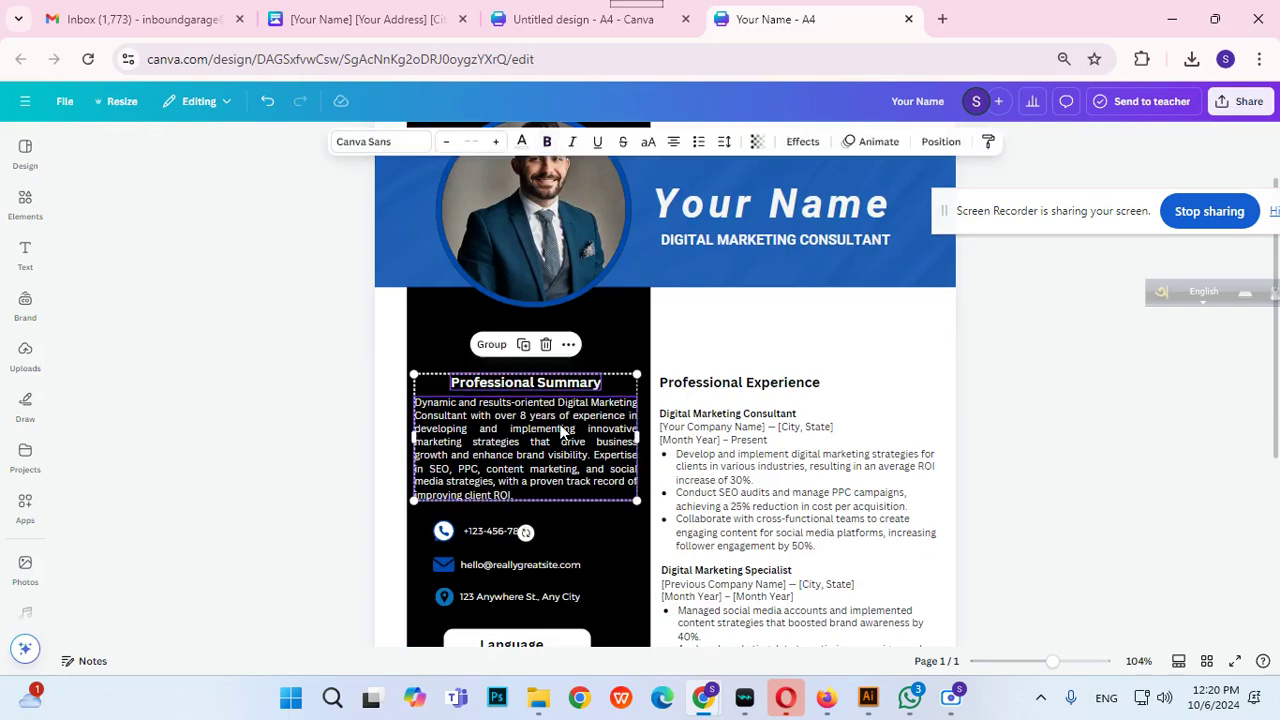
pyautogui.scroll(-4, 555, 432)
pyautogui.keyDown('shift'); pyautogui.click(480, 342); pyautogui.keyUp('shift')
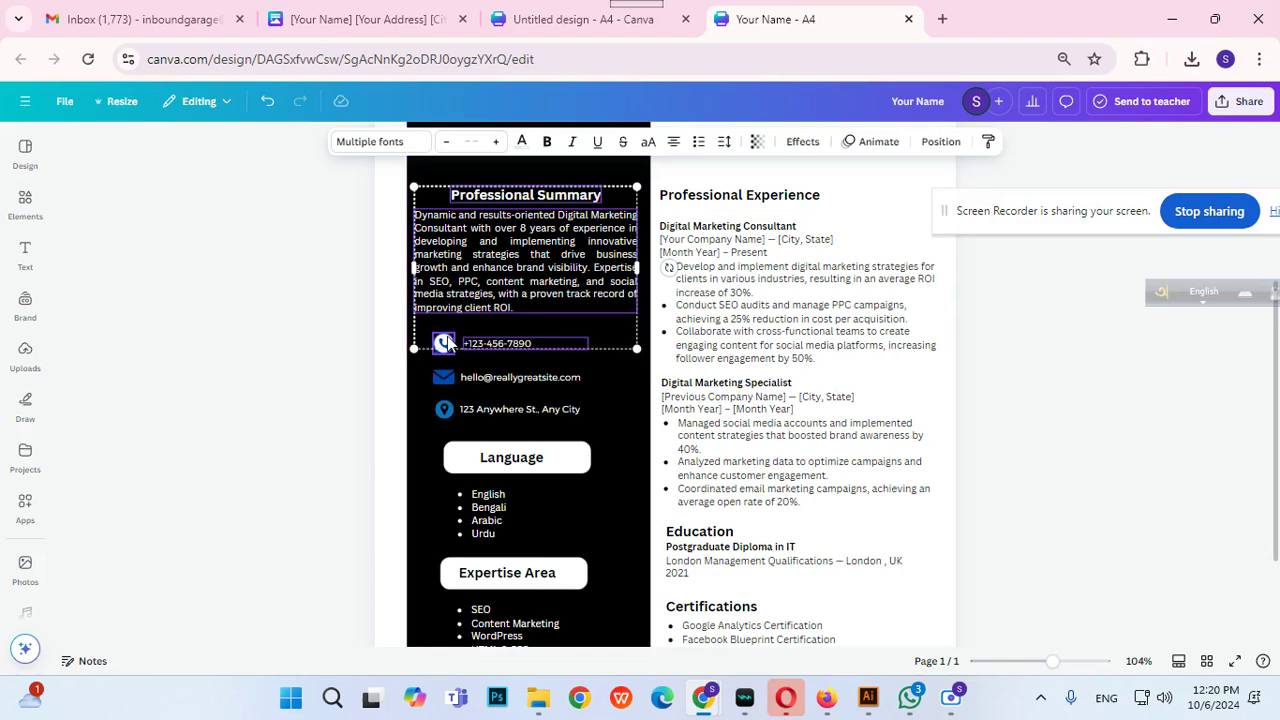
pyautogui.keyDown('shift'); pyautogui.click(460, 377); pyautogui.keyUp('shift')
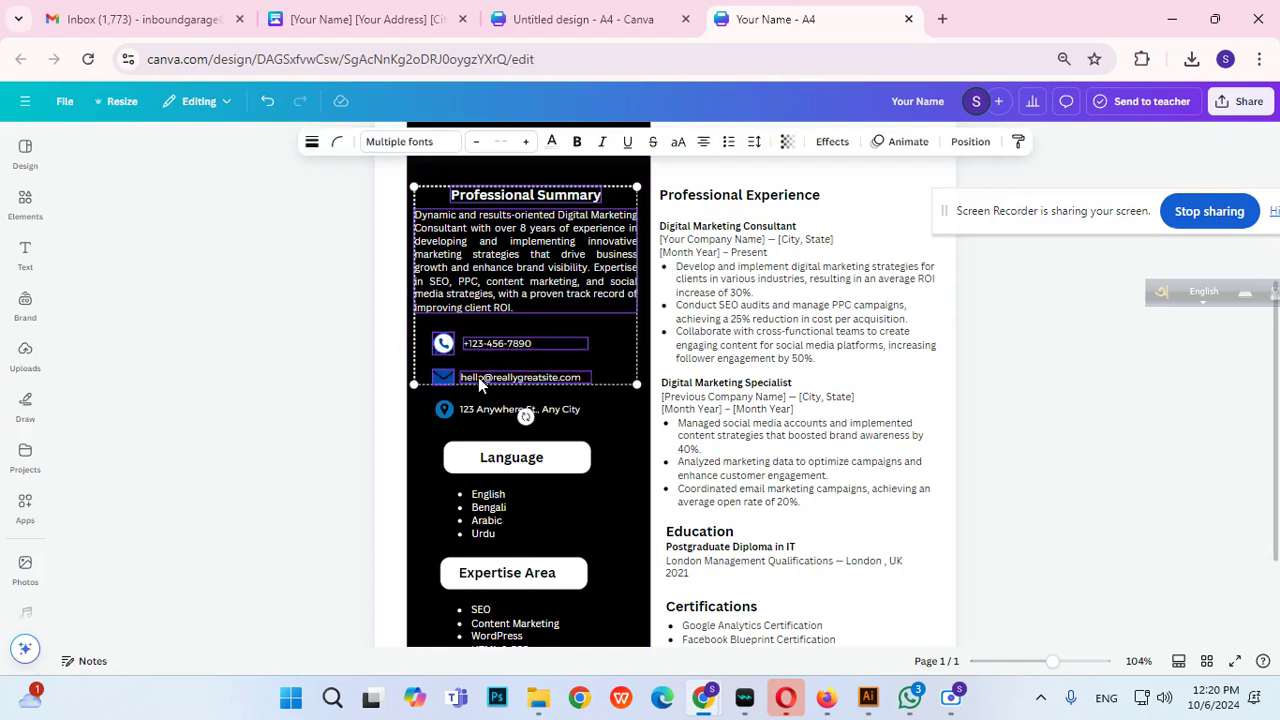
pyautogui.keyDown('shift'); pyautogui.click(461, 412); pyautogui.keyUp('shift')
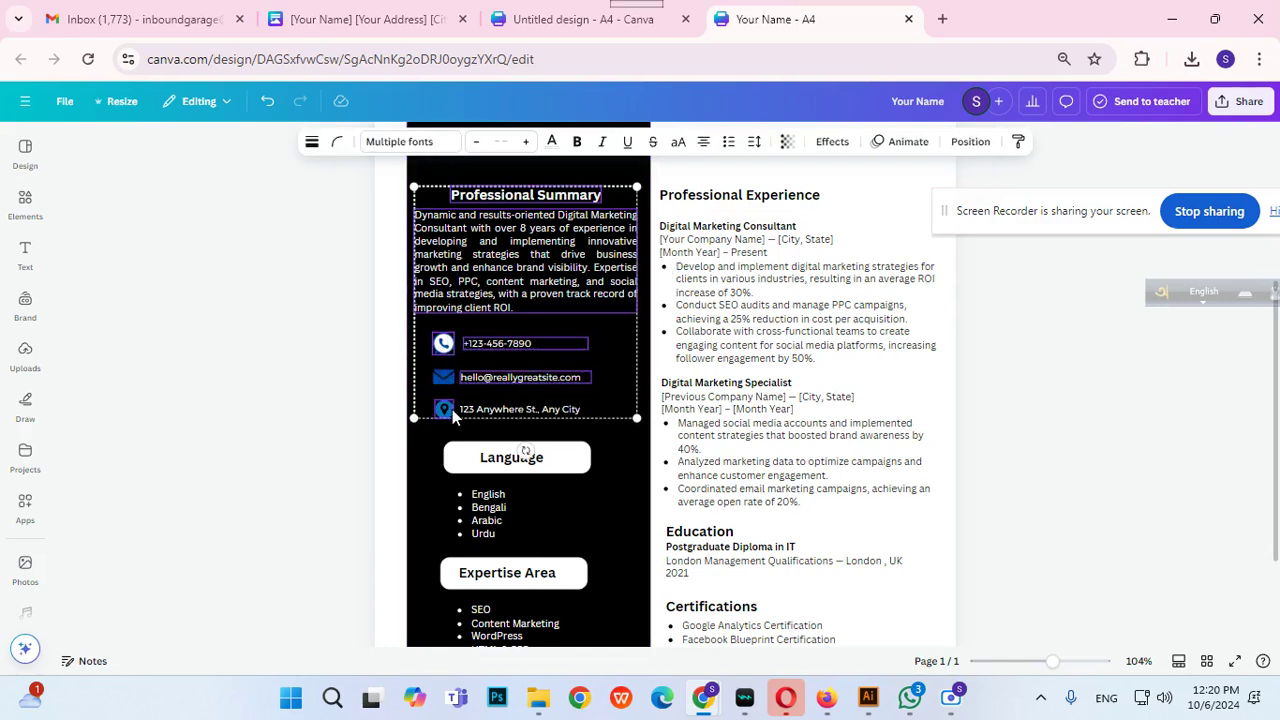
pyautogui.keyDown('shift'); pyautogui.click(477, 458); pyautogui.keyUp('shift')
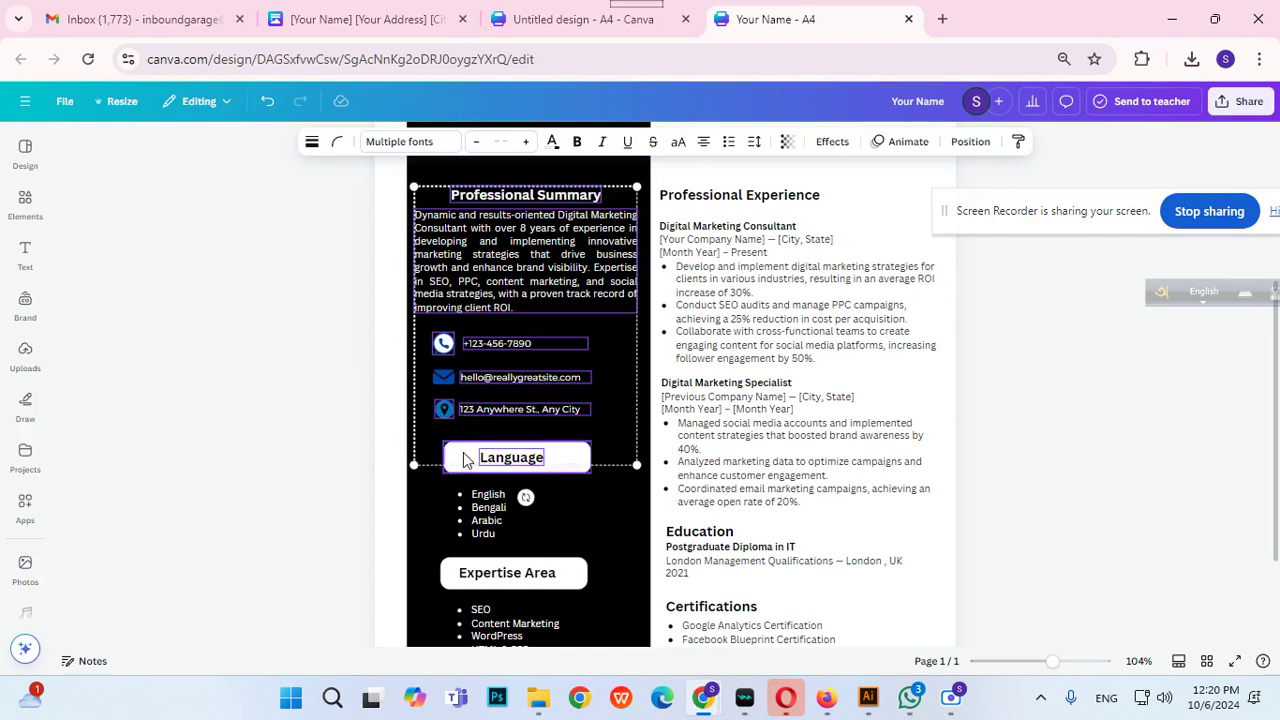
pyautogui.keyDown('shift'); pyautogui.click(475, 510); pyautogui.keyUp('shift')
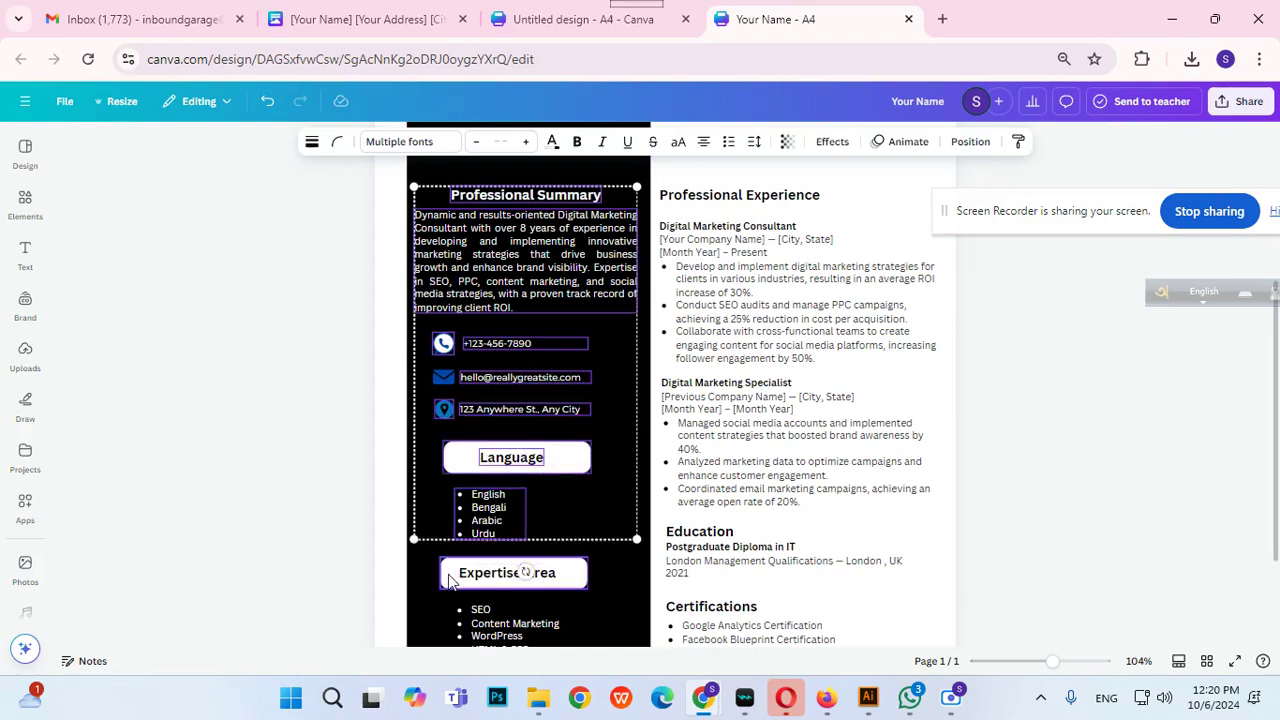
pyautogui.keyDown('shift'); pyautogui.click(464, 582); pyautogui.keyUp('shift')
pyautogui.keyDown('shift'); pyautogui.click(475, 620); pyautogui.keyUp('shift')
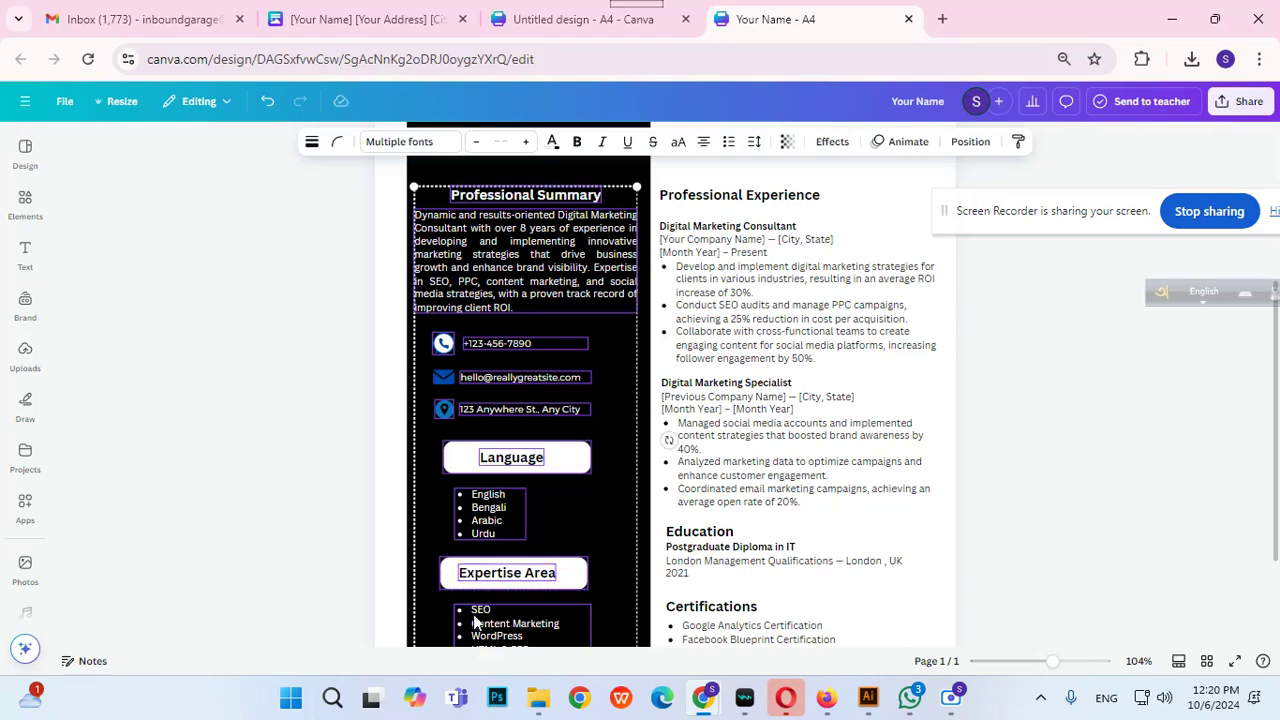
pyautogui.moveTo(1275, 377); pyautogui.dragTo(1271, 473)
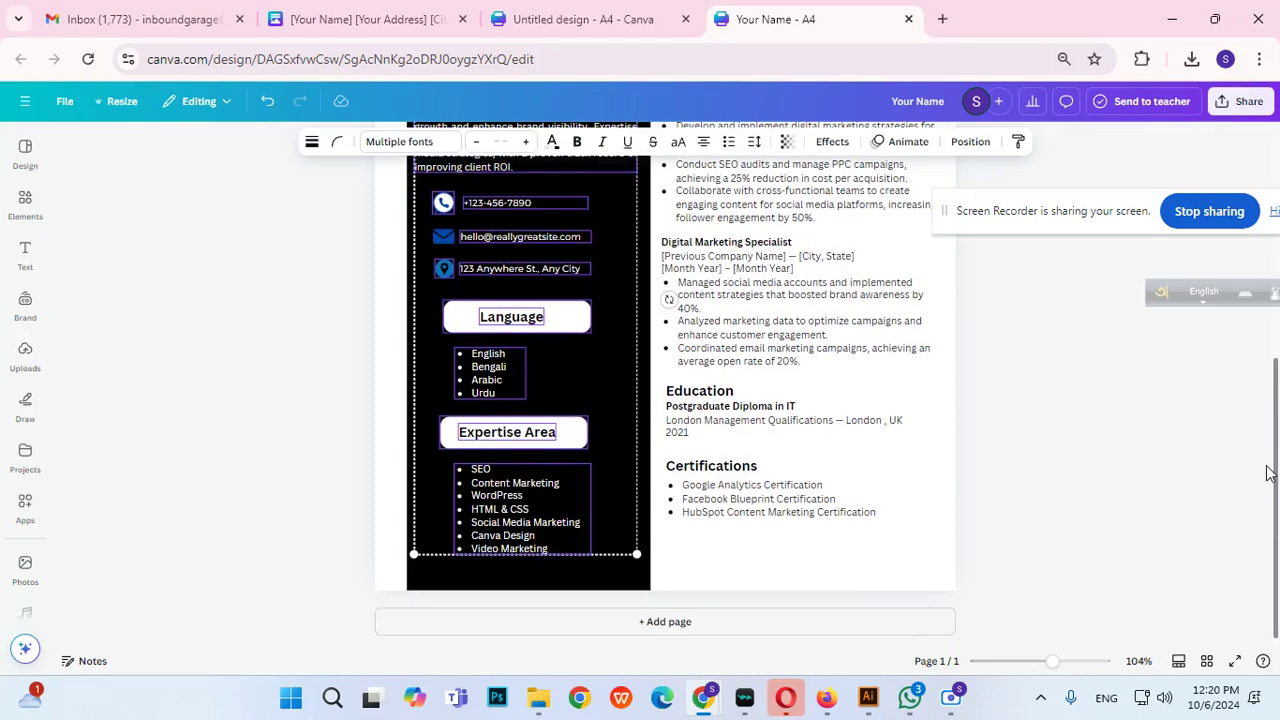
pyautogui.hotkey('ctrl', 'g')
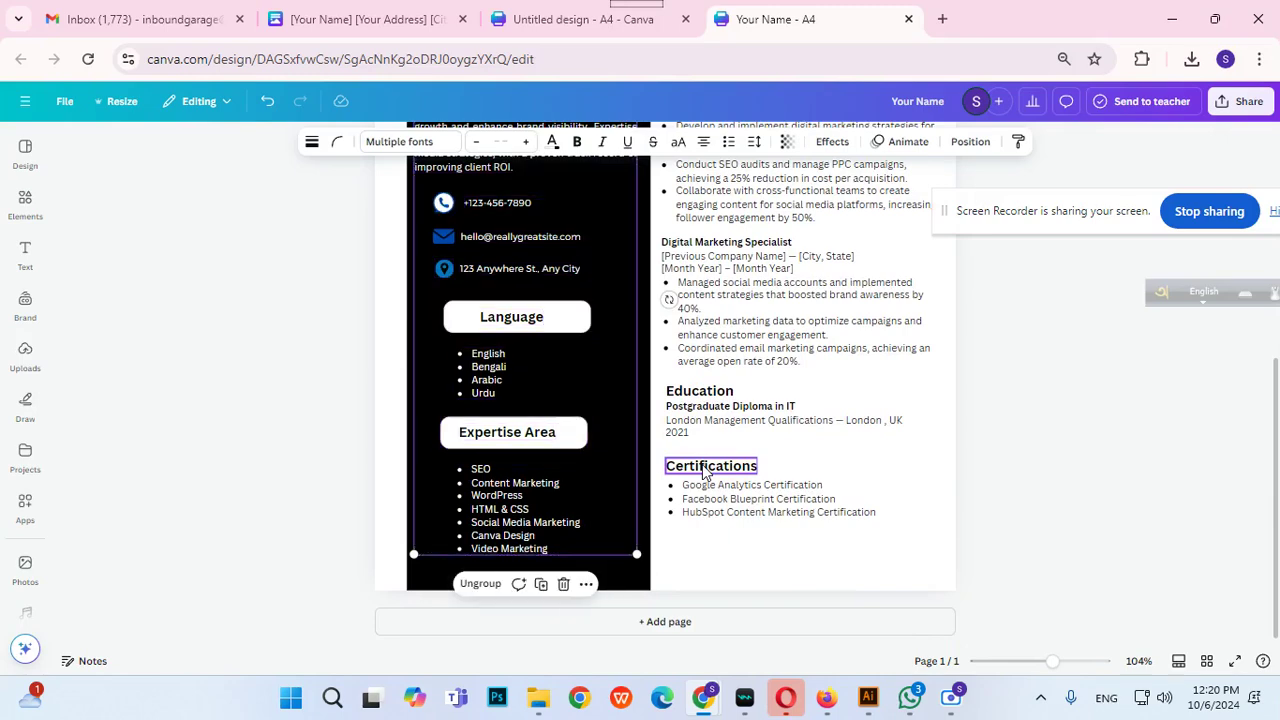
pyautogui.scroll(3, 703, 472)
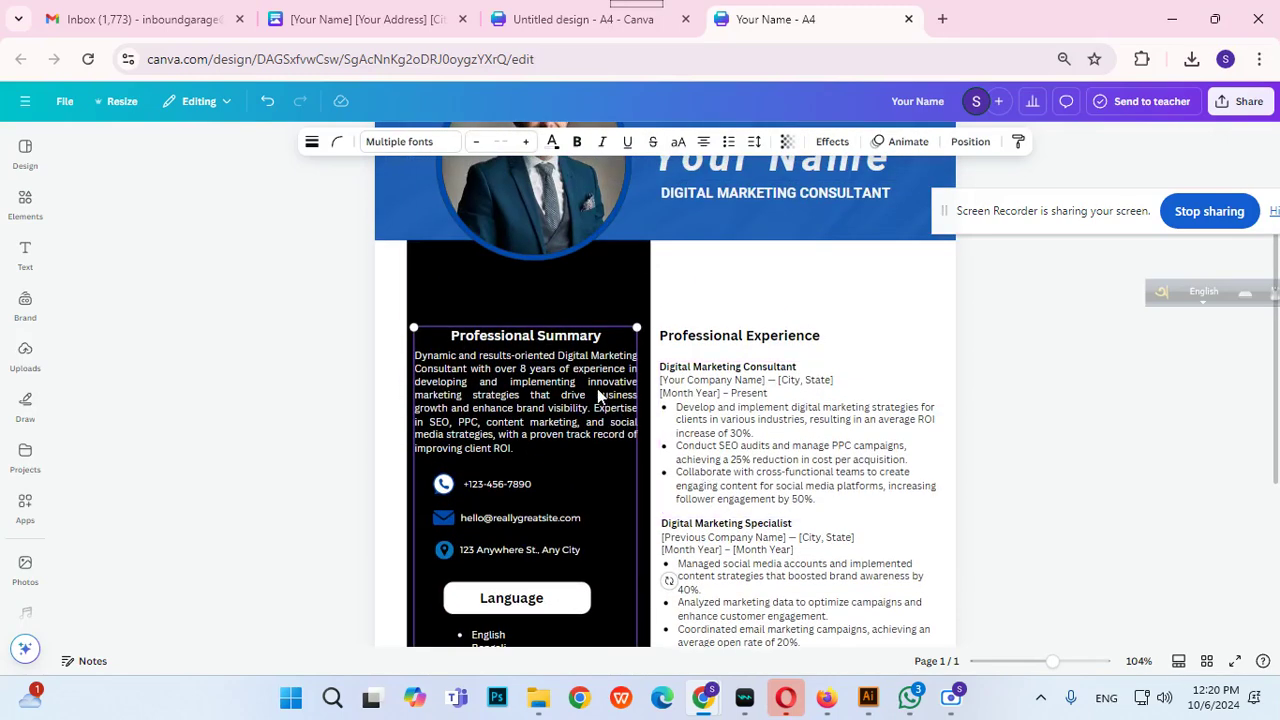
pyautogui.scroll(1, 598, 392)
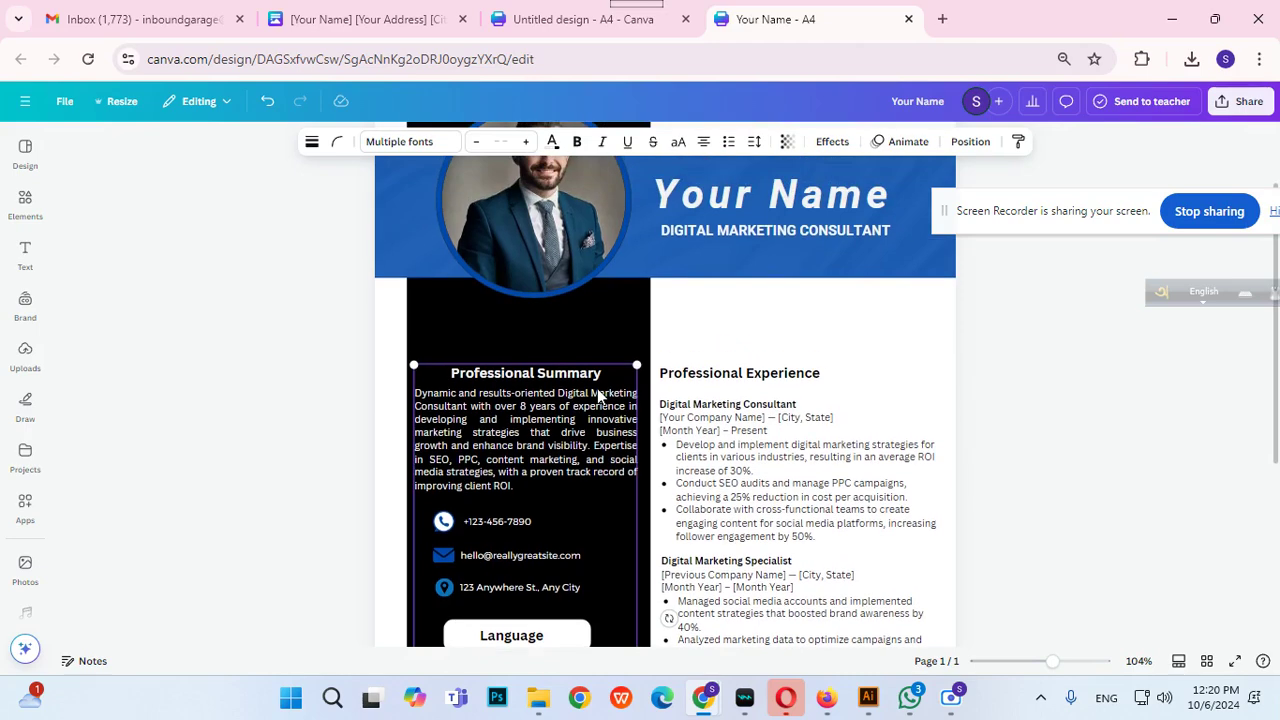
pyautogui.moveTo(606, 411); pyautogui.dragTo(608, 363)
pyautogui.hotkey('ctrl', 'z')
pyautogui.click(362, 530)
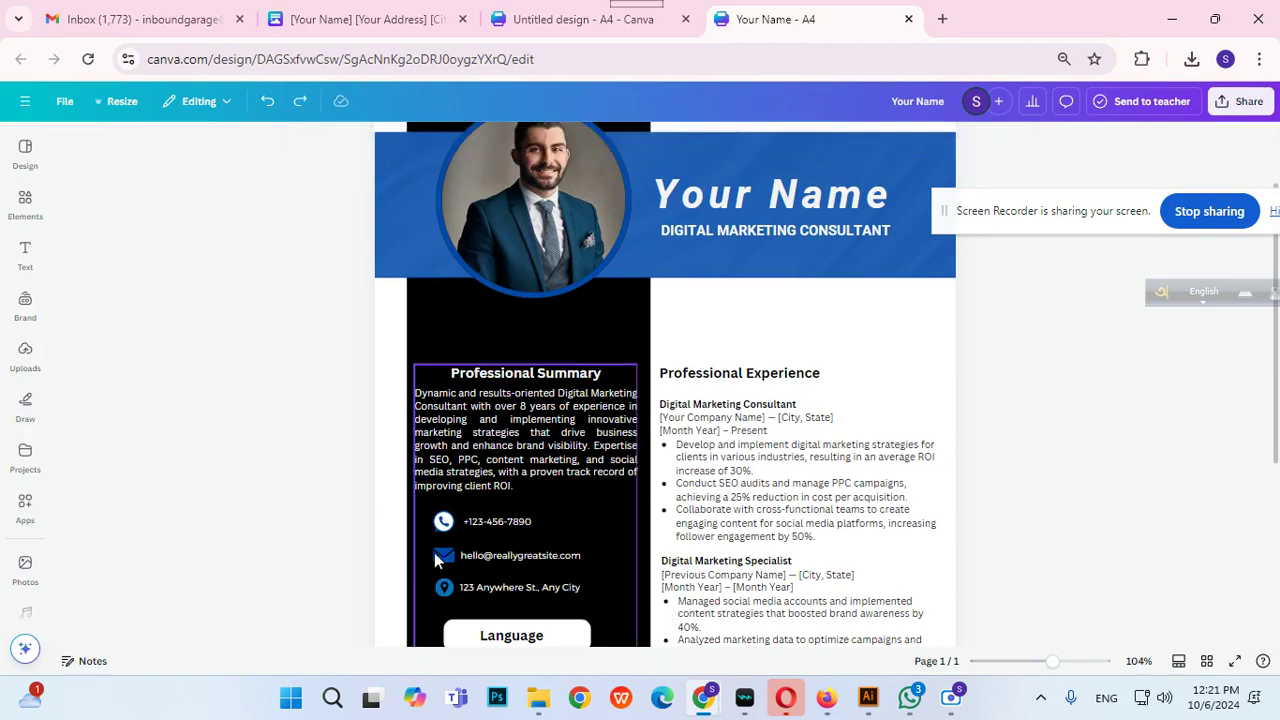
# Move the grouped sidebar content up toward the photo and place the leftover envelope icon beside the e-mail line.
pyautogui.click(513, 444)
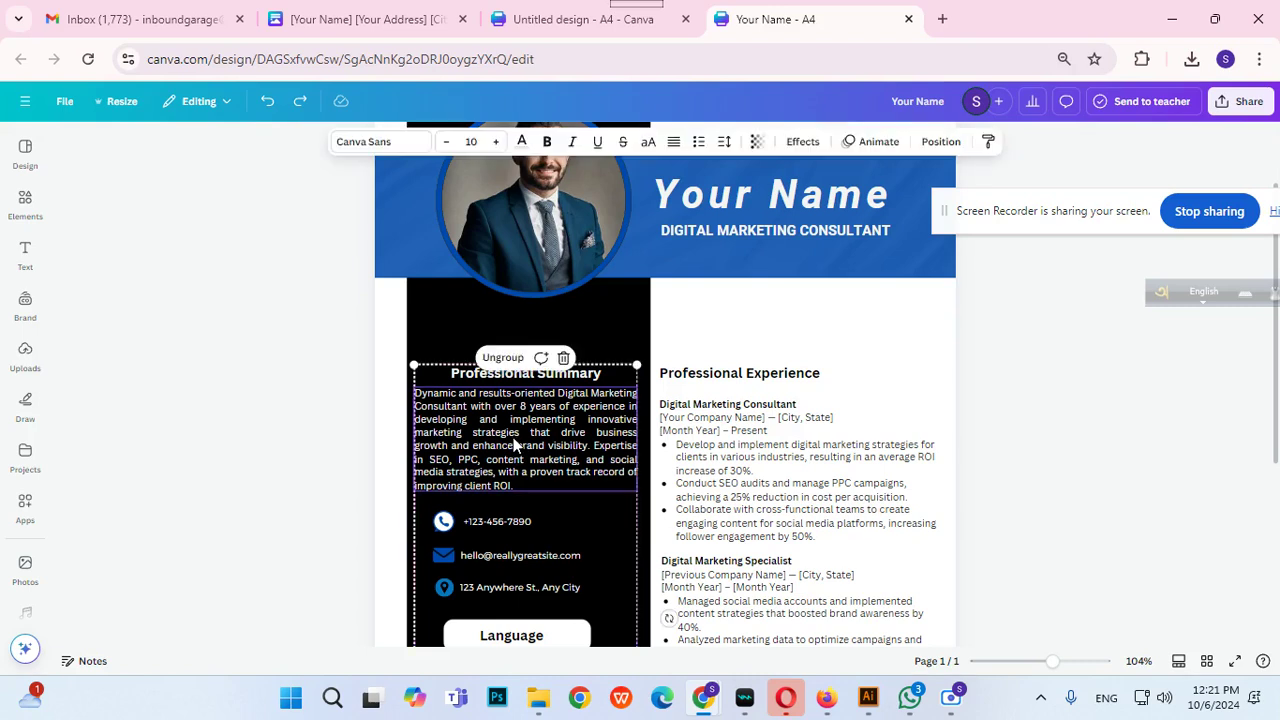
pyautogui.moveTo(530, 432); pyautogui.dragTo(527, 387)
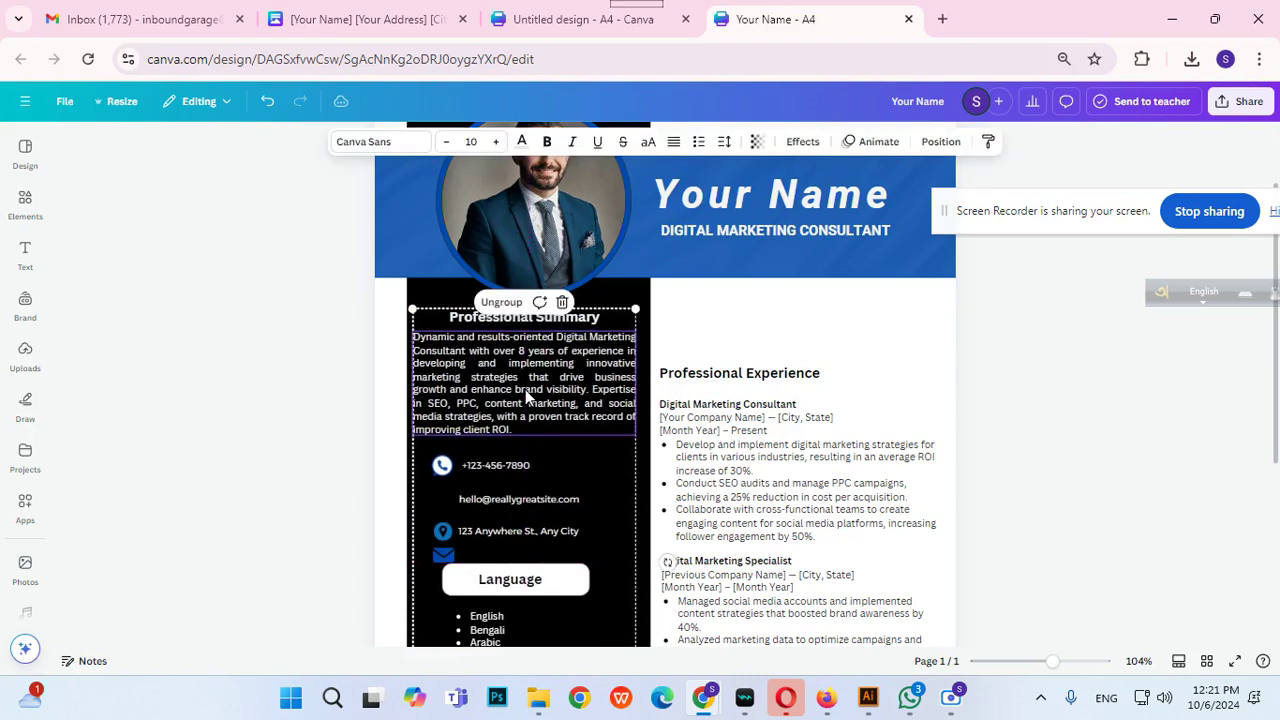
pyautogui.moveTo(446, 562); pyautogui.dragTo(490, 497)
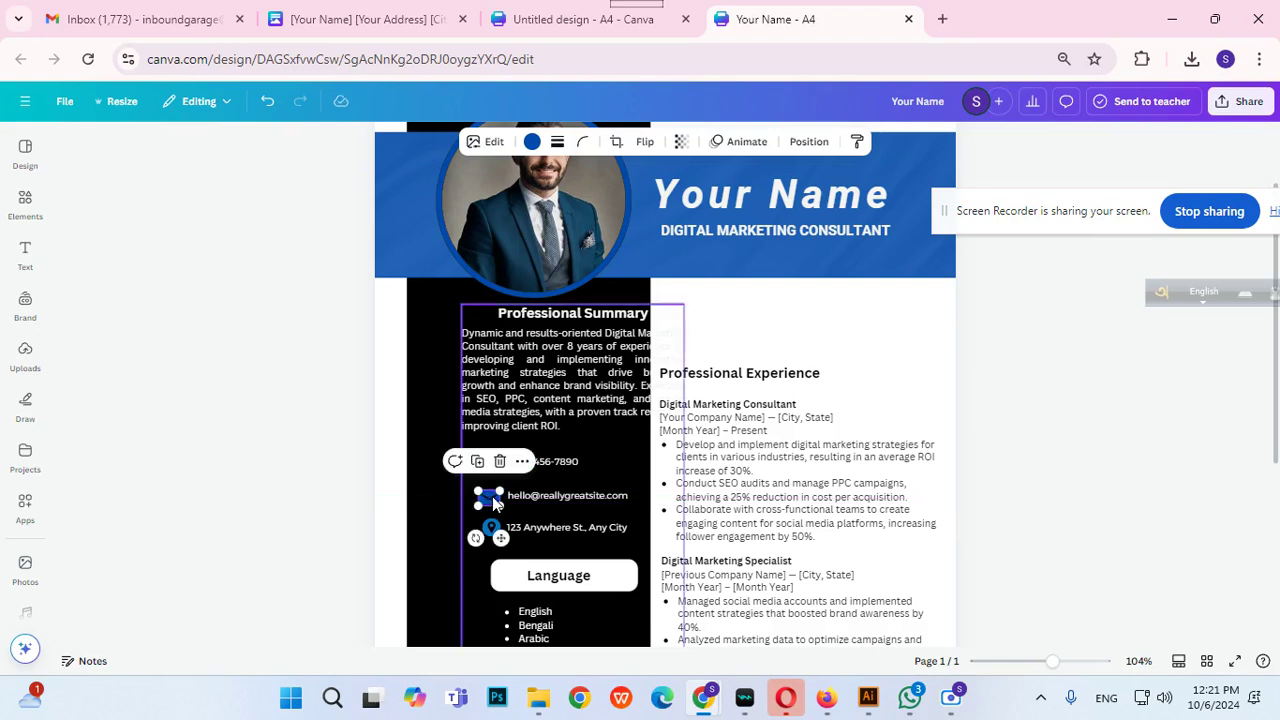
# Group the envelope icon with the sidebar content and position the group within the black sidebar, slightly below the photo.
pyautogui.keyDown('shift'); pyautogui.click(519, 393); pyautogui.keyUp('shift')
pyautogui.click(538, 274)
pyautogui.moveTo(540, 359); pyautogui.dragTo(491, 366)
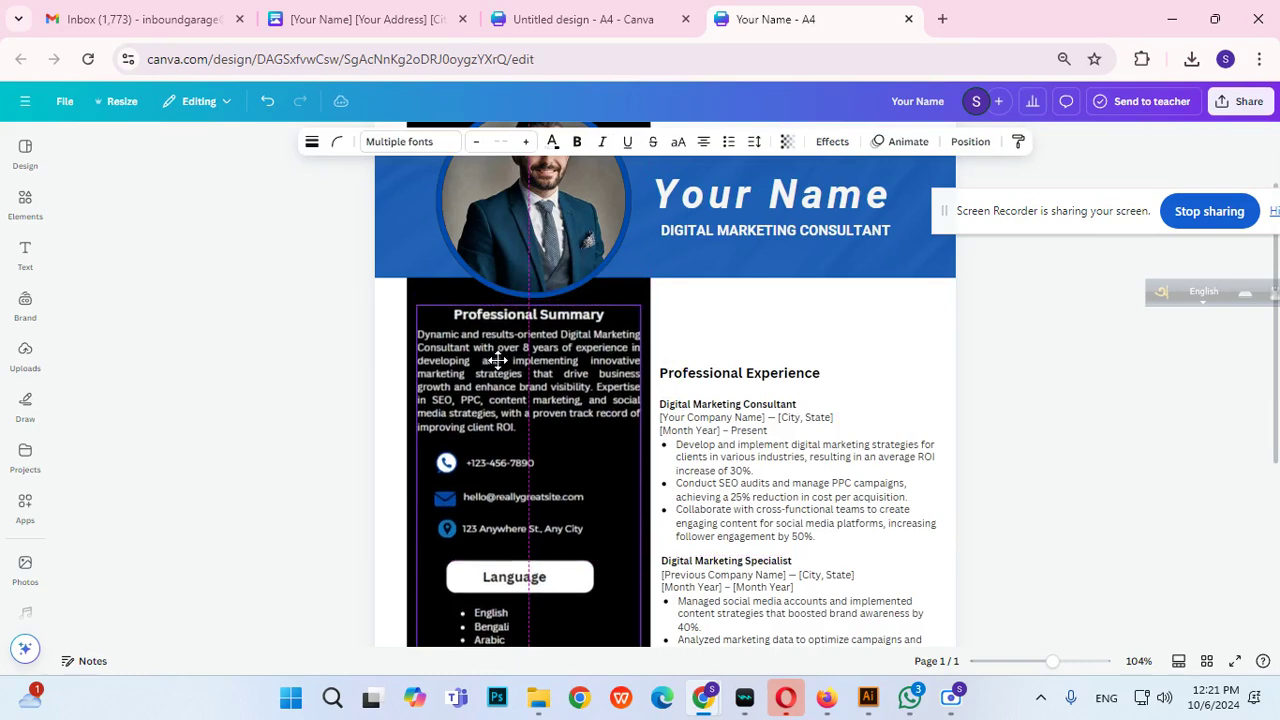
pyautogui.scroll(-1, 518, 370)
pyautogui.scroll(-5, 518, 370)
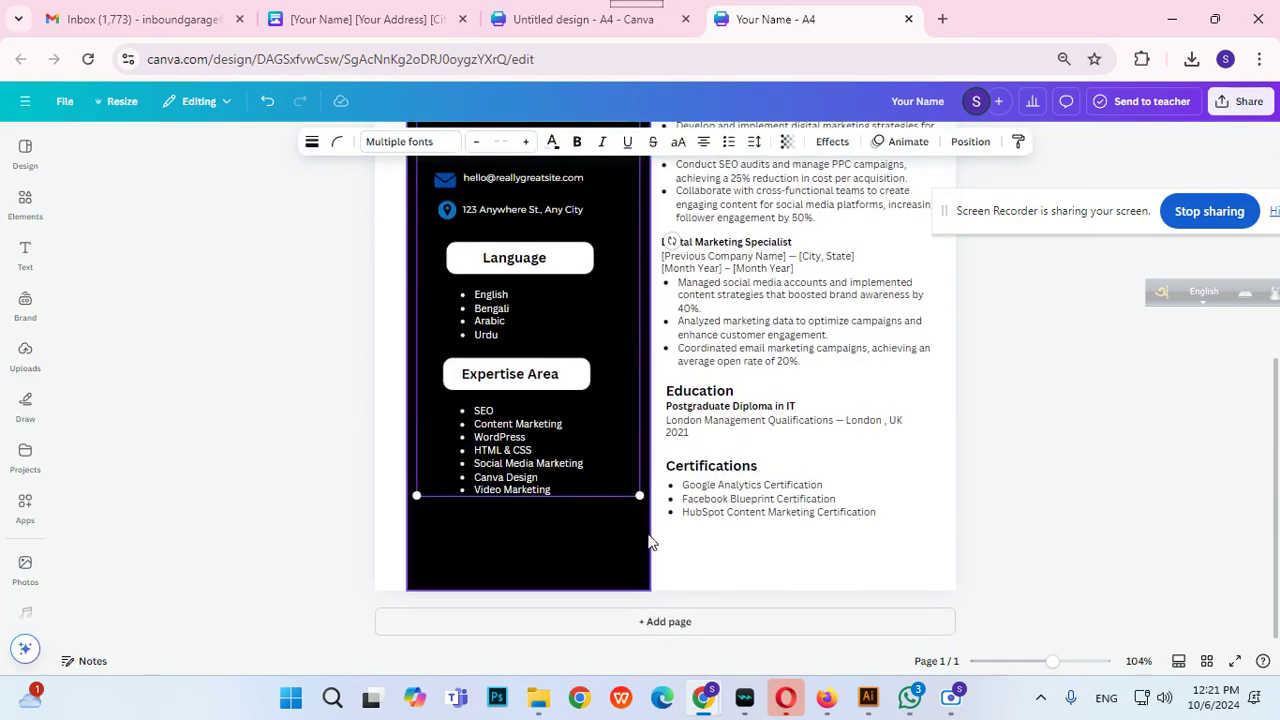
pyautogui.click(1080, 568)
pyautogui.scroll(5, 1080, 568)
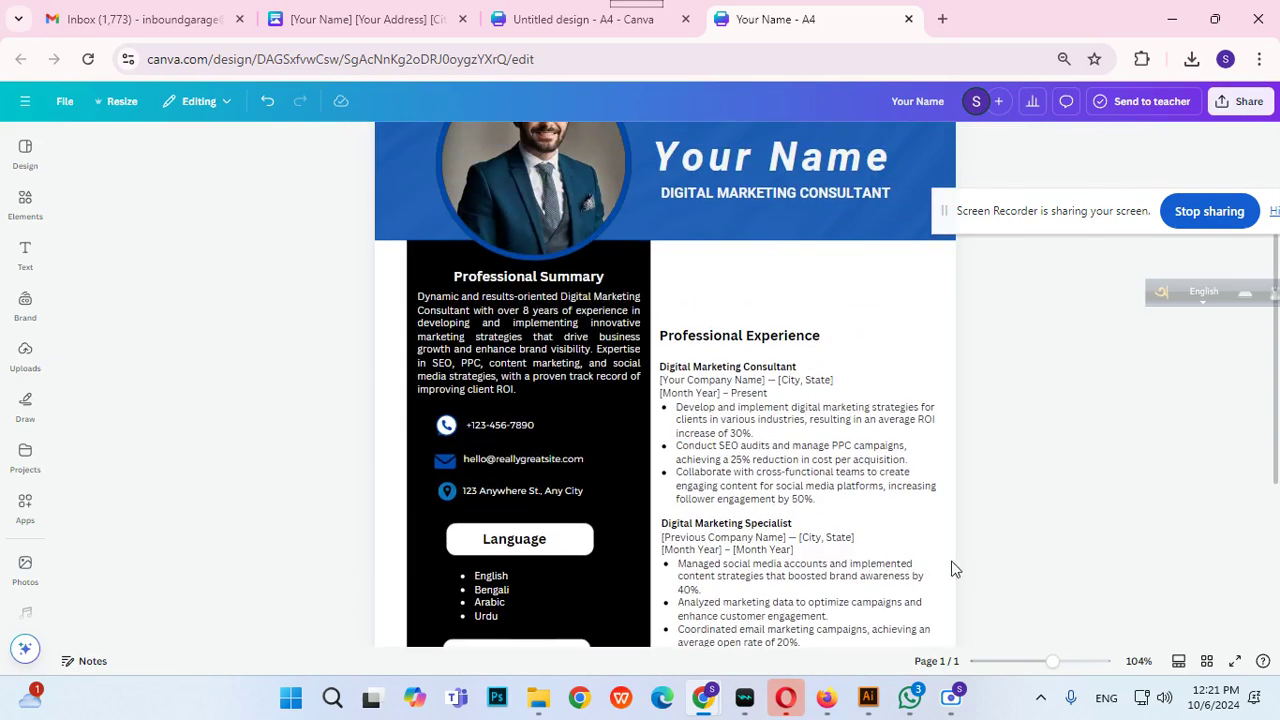
pyautogui.moveTo(593, 369); pyautogui.dragTo(592, 377)
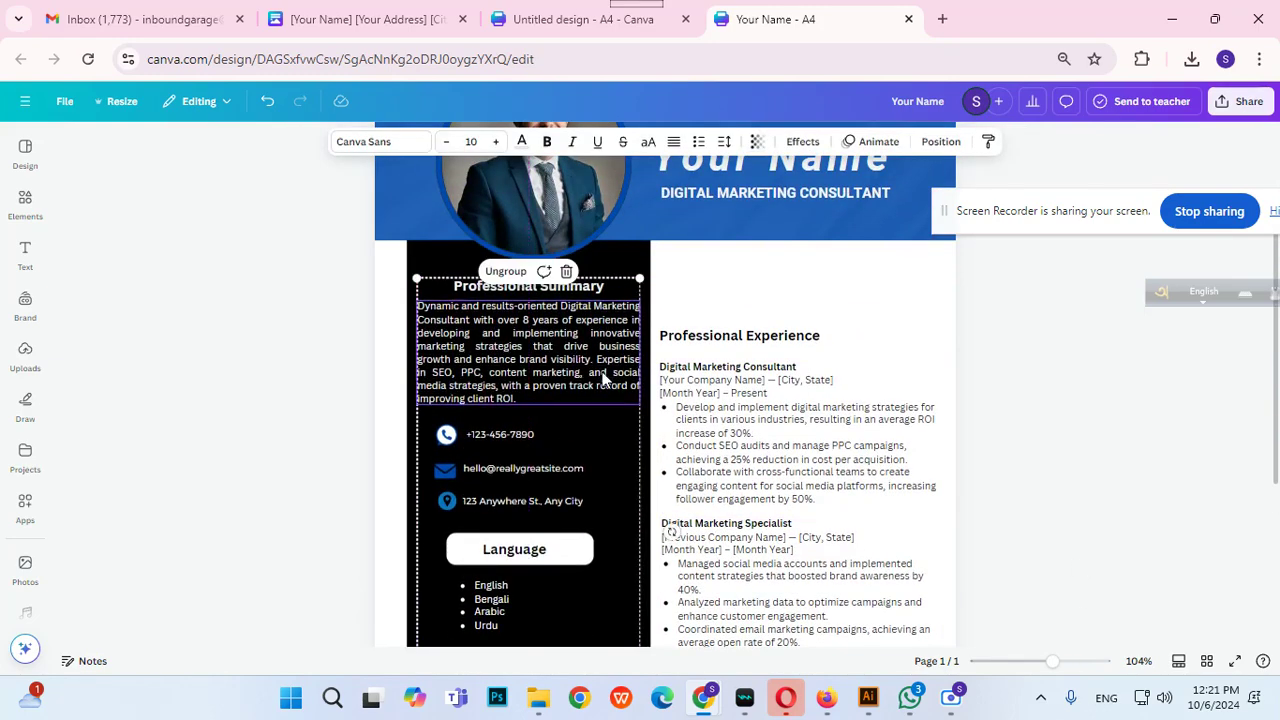
# Group the Professional Experience, Education and Certifications text and raise the group closer to the blue header band.
pyautogui.moveTo(712, 287); pyautogui.dragTo(806, 524)
pyautogui.scroll(5, 806, 524)
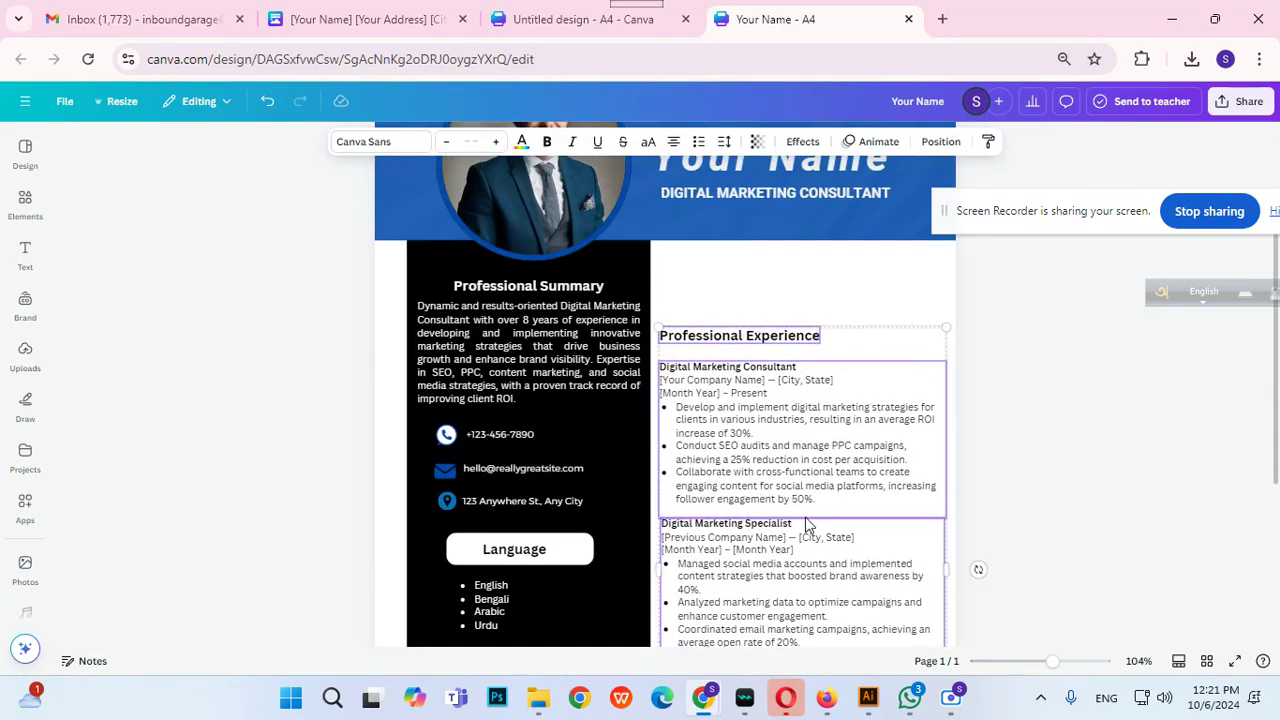
pyautogui.click(909, 416)
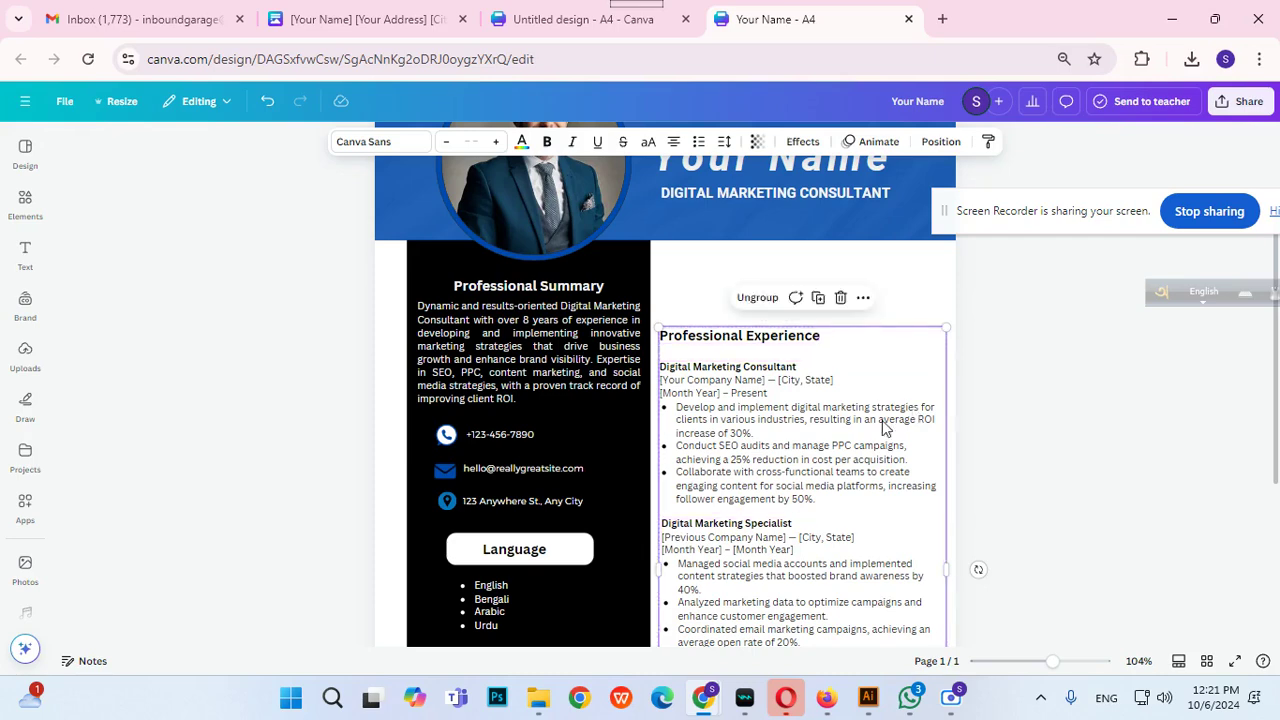
pyautogui.moveTo(828, 440); pyautogui.dragTo(836, 400)
pyautogui.scroll(-3, 1256, 441)
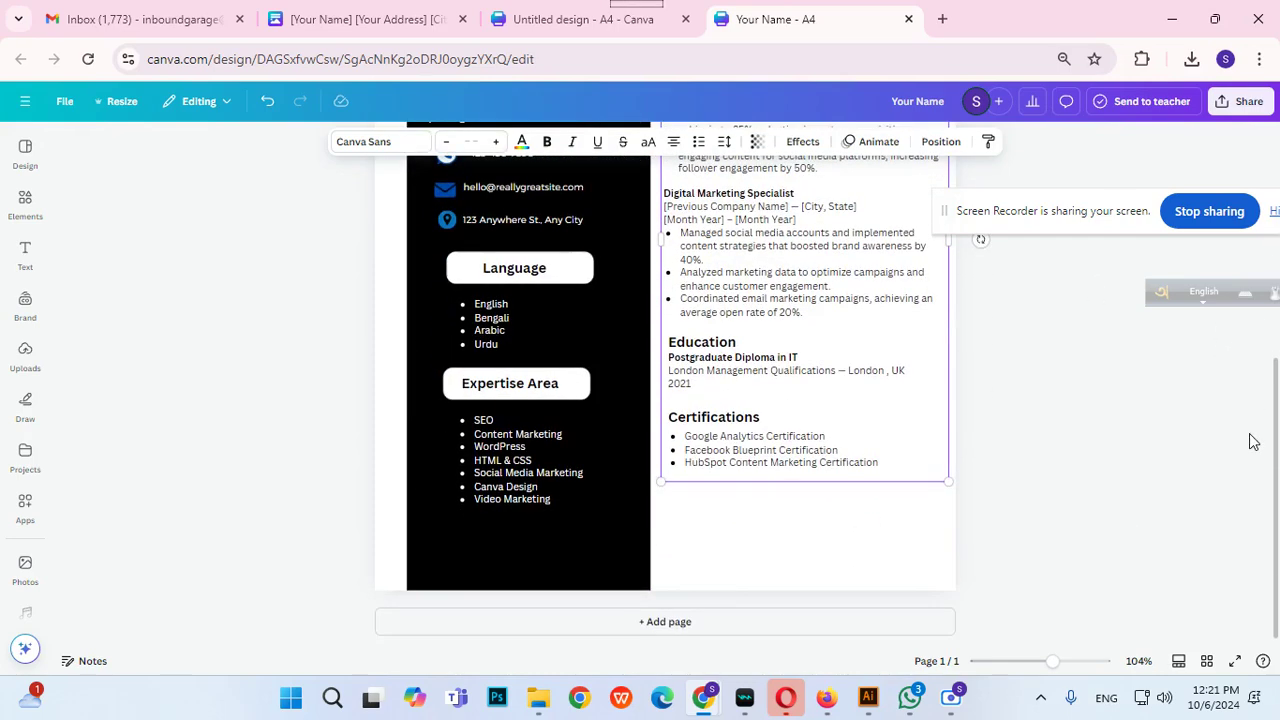
pyautogui.click(1199, 530)
# Copy the "Professional Affiliations" heading from the source text document and return to the resume design.
pyautogui.click(427, 8)
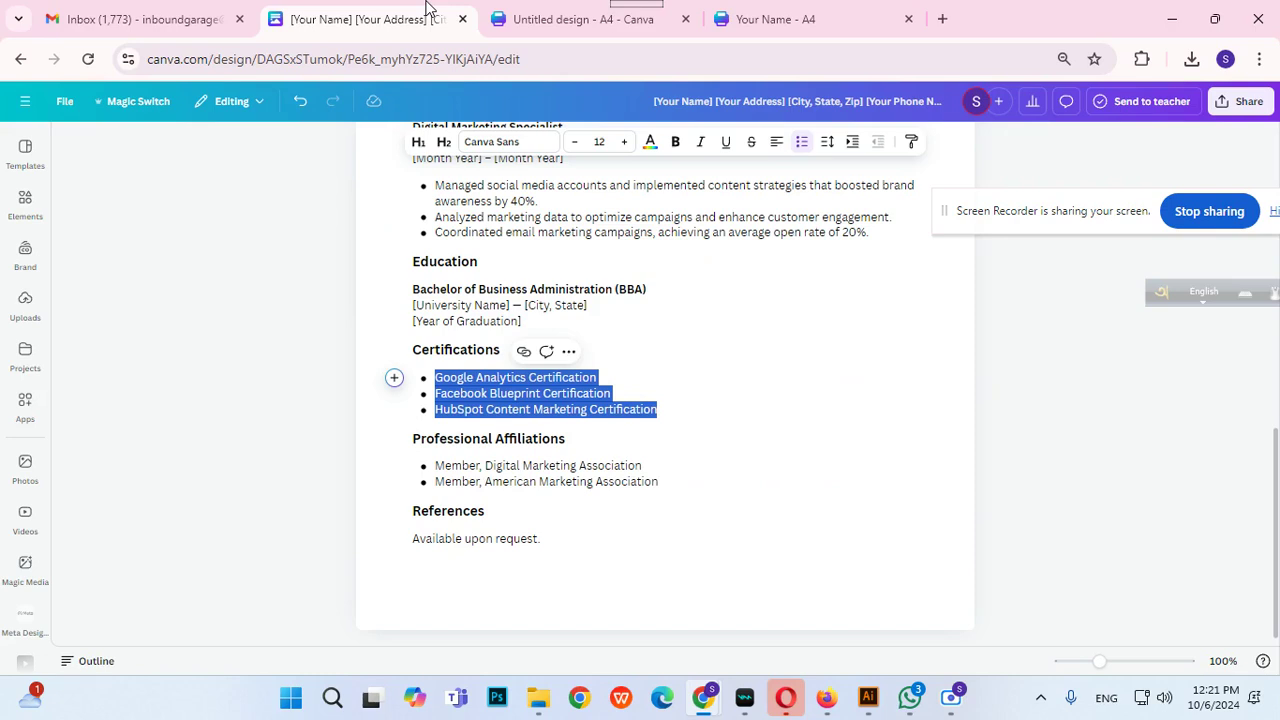
pyautogui.click(505, 518)
pyautogui.moveTo(408, 442); pyautogui.dragTo(577, 437)
pyautogui.hotkey('ctrl', 'c')
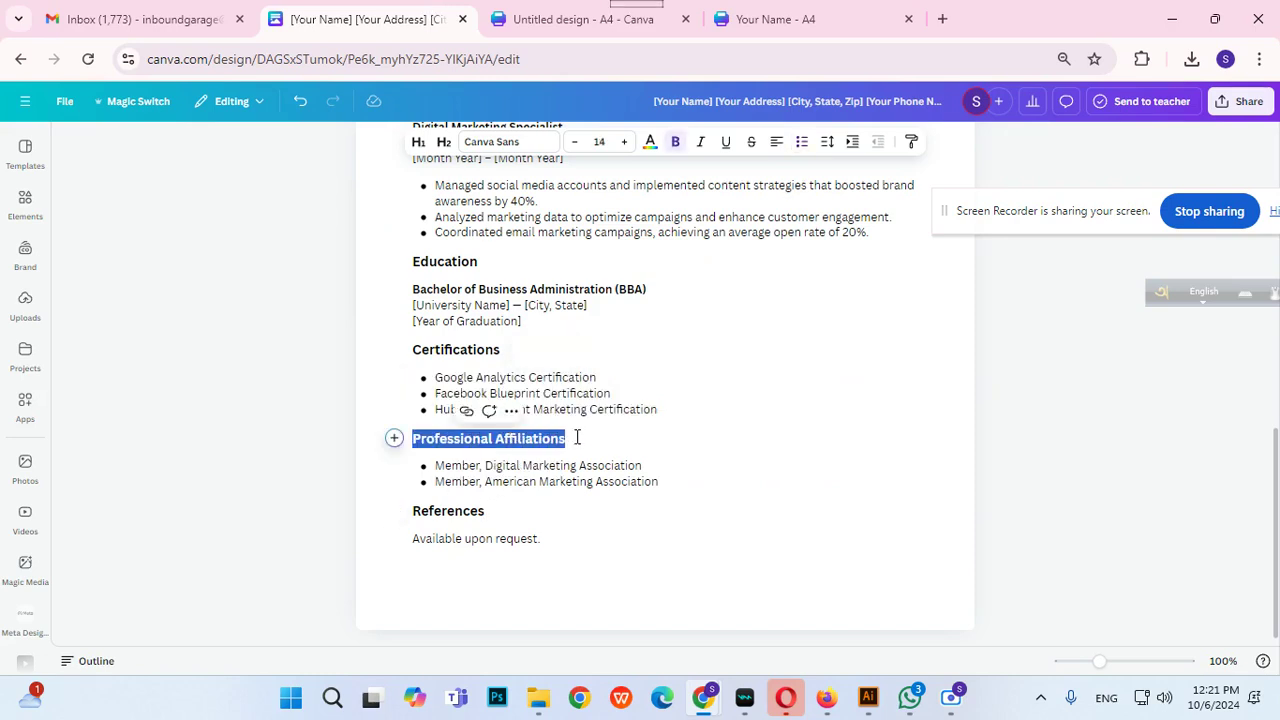
pyautogui.click(622, 21)
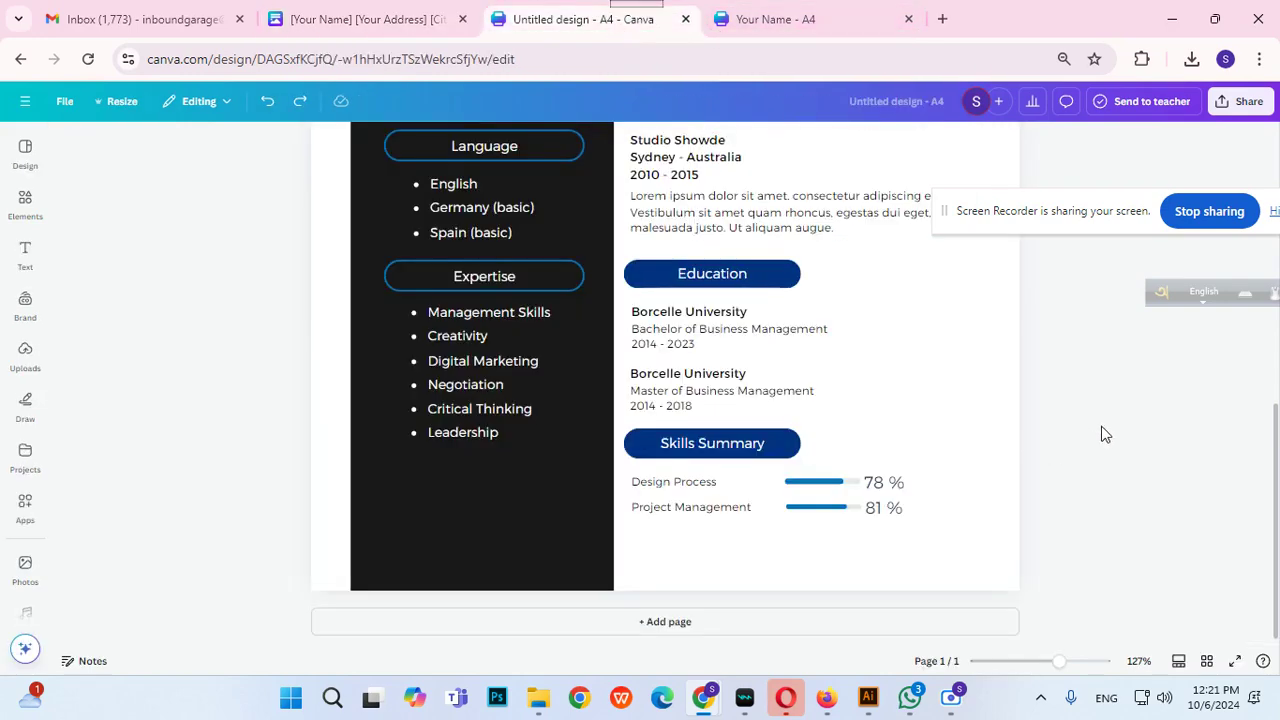
pyautogui.click(816, 11)
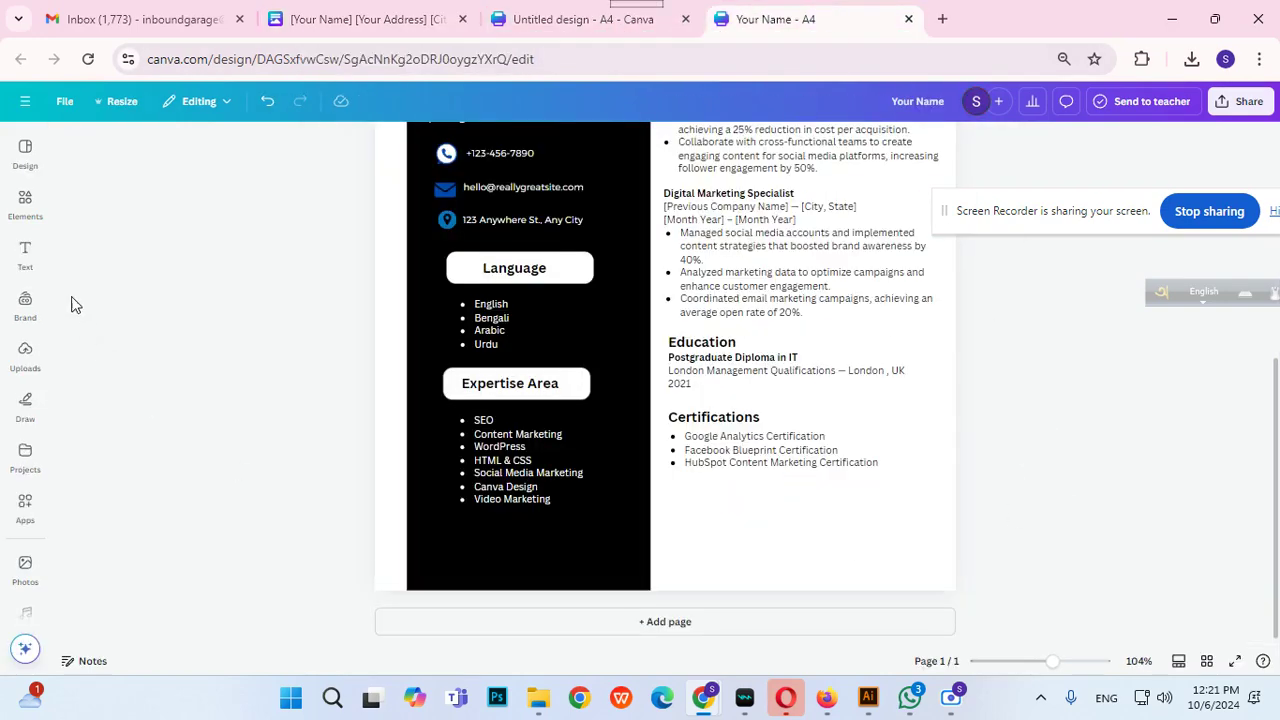
# Add a body text box below the certification list containing the copied "Professional Affiliations" heading, without the trailing empty line.
pyautogui.click(25, 255)
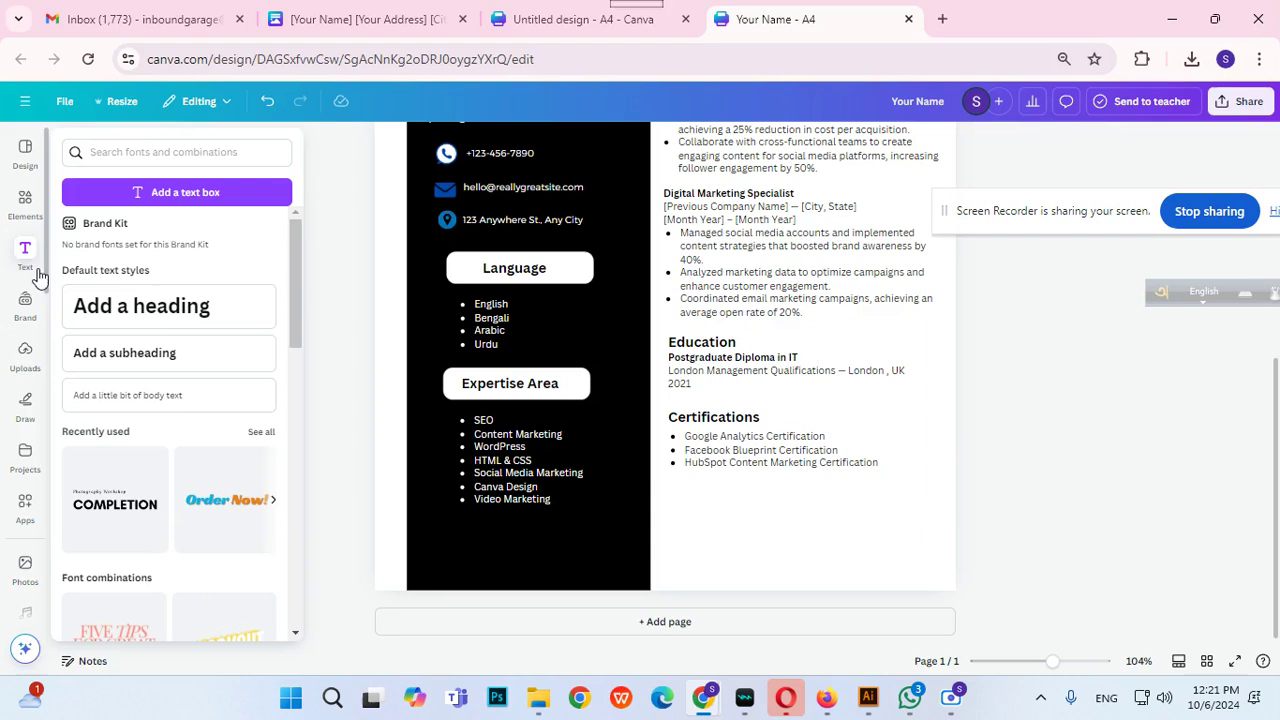
pyautogui.click(150, 390)
pyautogui.moveTo(677, 400); pyautogui.dragTo(804, 538)
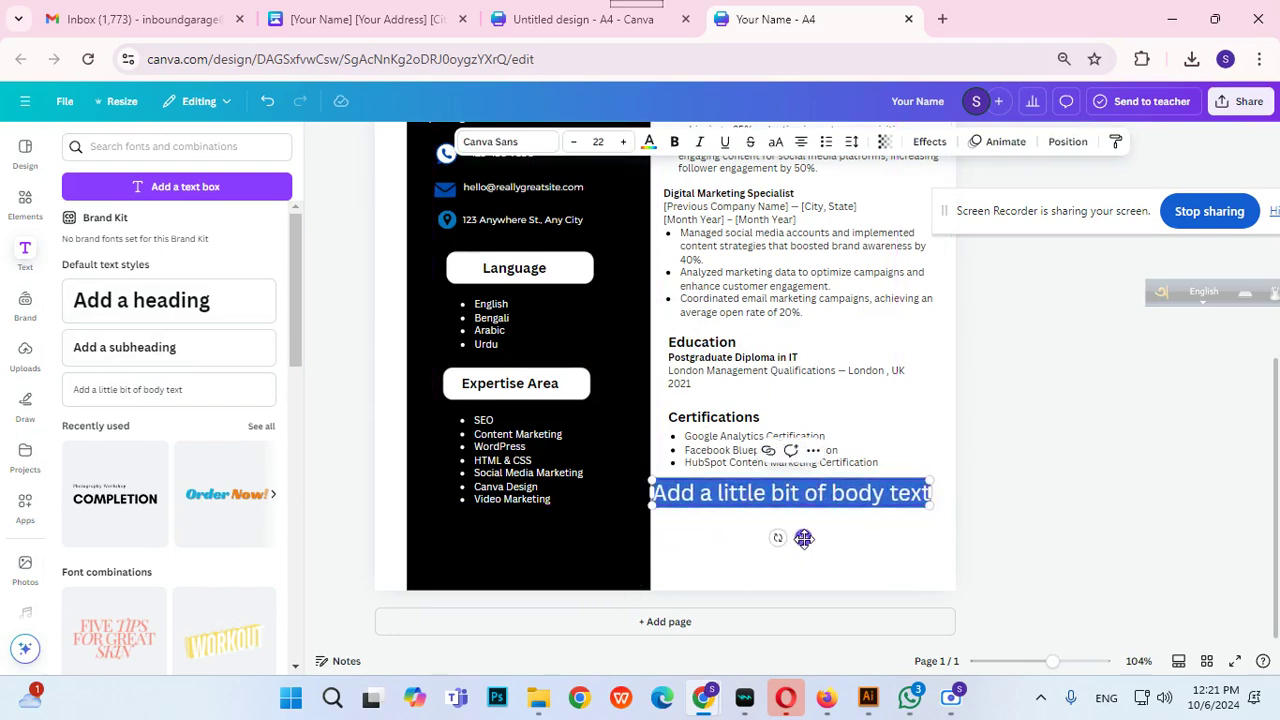
pyautogui.hotkey('ctrl', 'v')
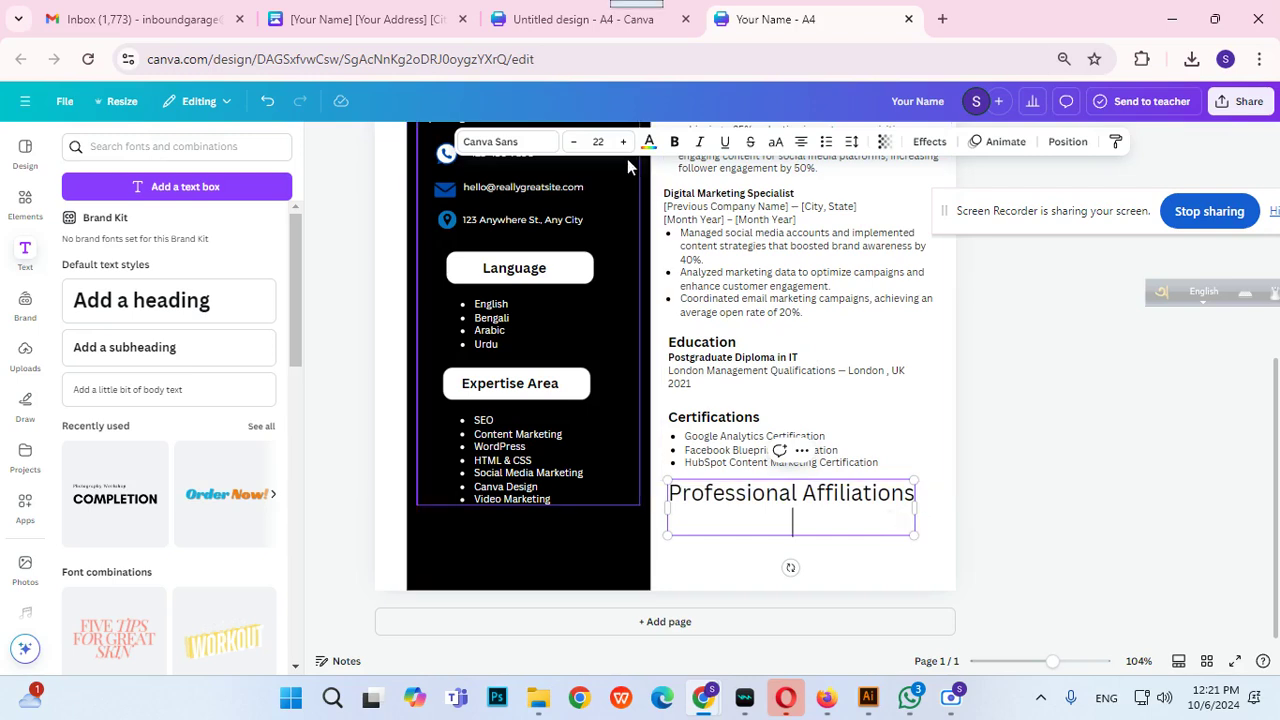
pyautogui.press('BackSpace')
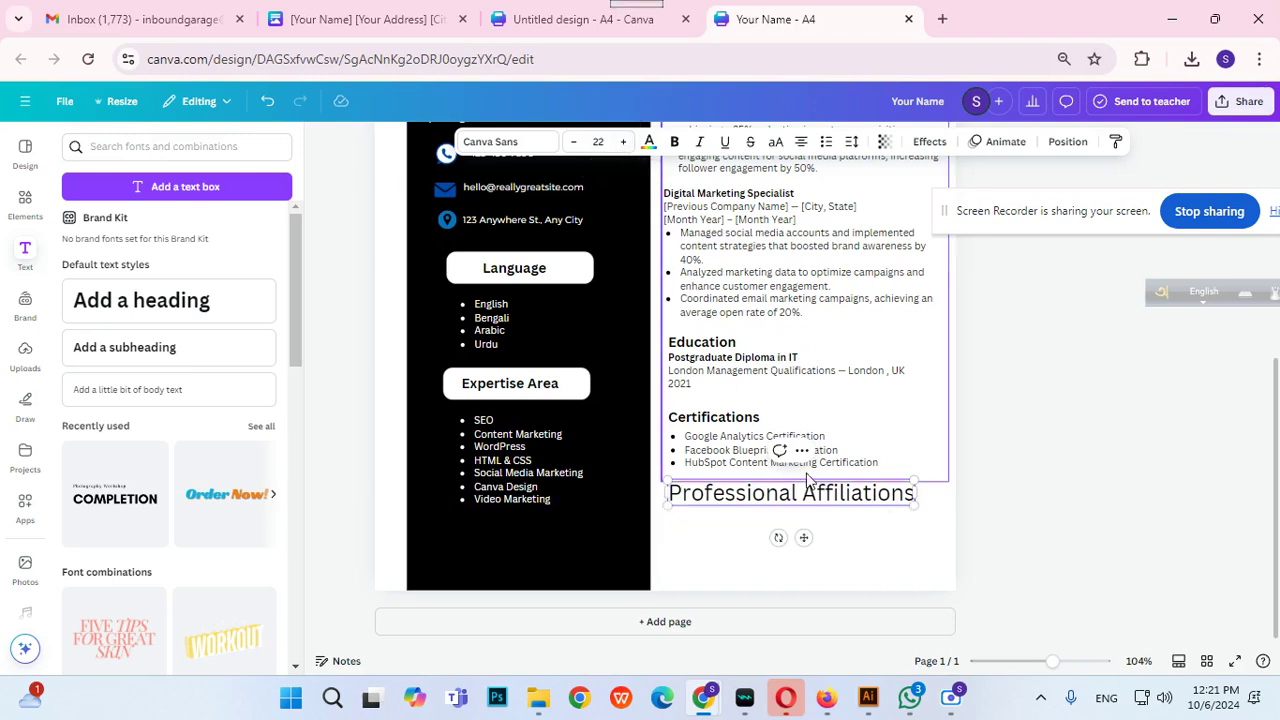
# Set the "Professional Affiliations" heading to bold at size 14 and left-align it beneath the certification list.
pyautogui.click(604, 141)
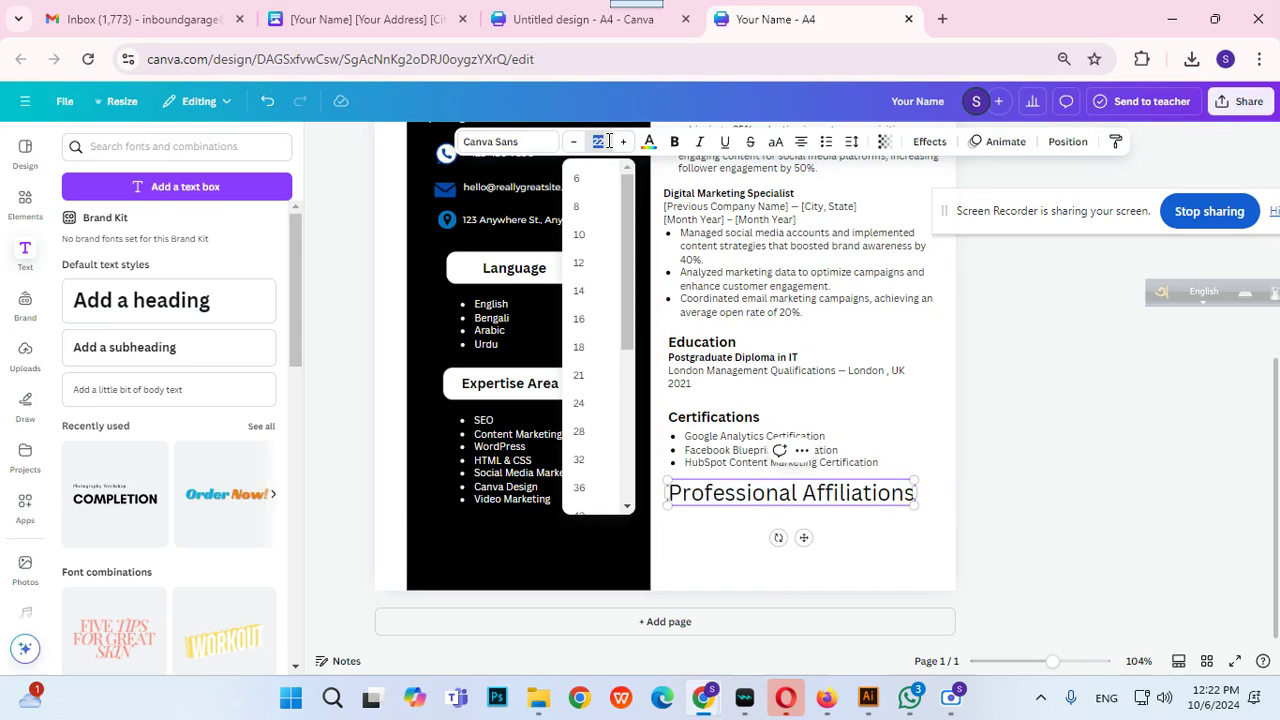
pyautogui.press('Return')
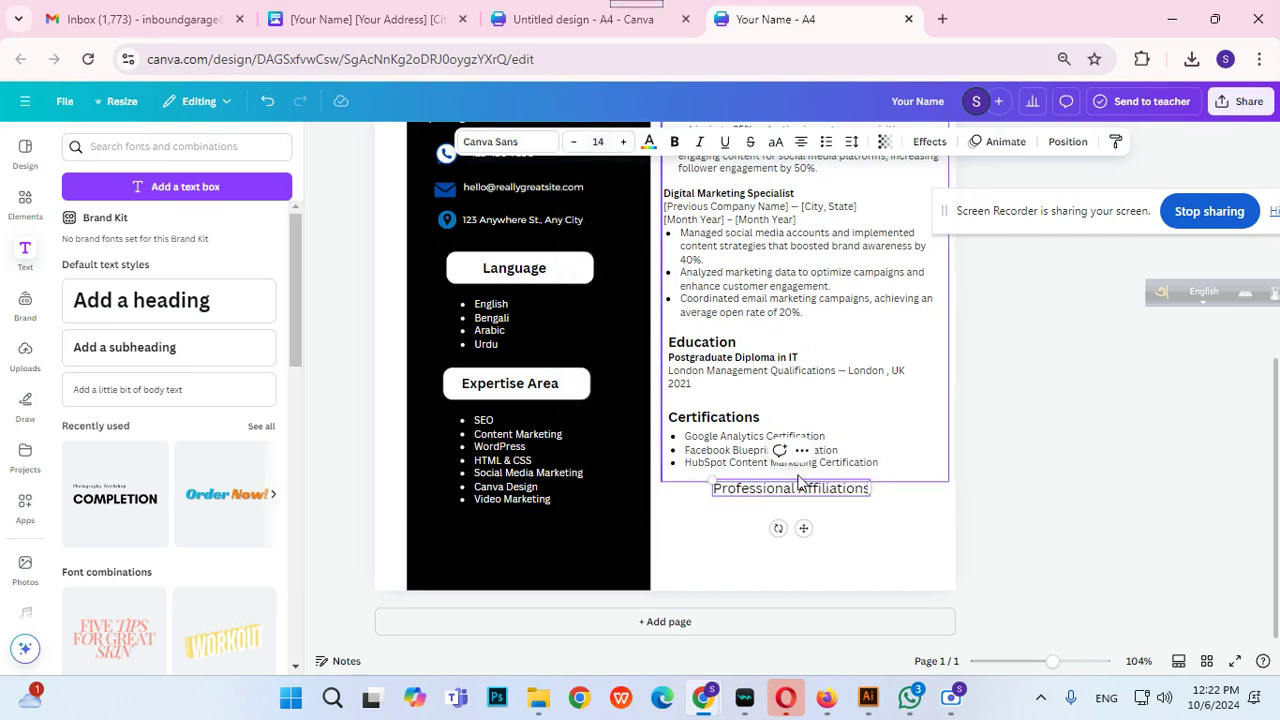
pyautogui.moveTo(808, 527); pyautogui.dragTo(757, 529)
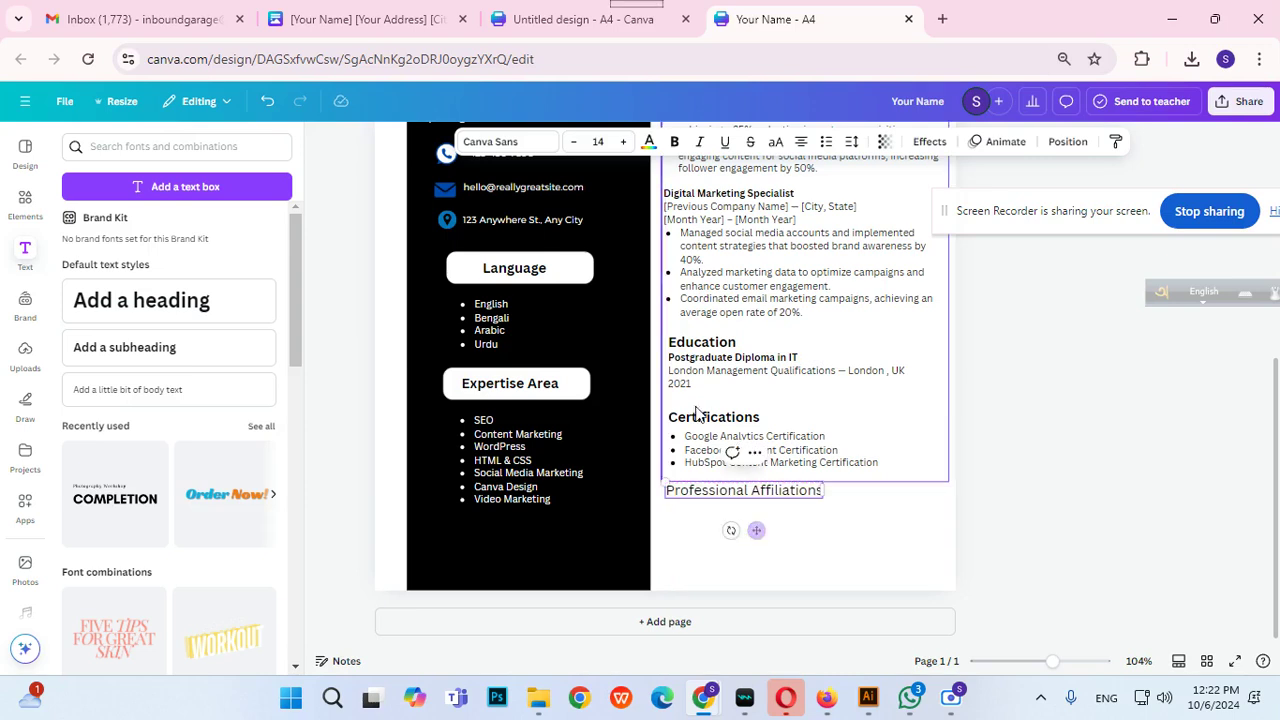
pyautogui.click(1207, 534)
pyautogui.click(775, 491)
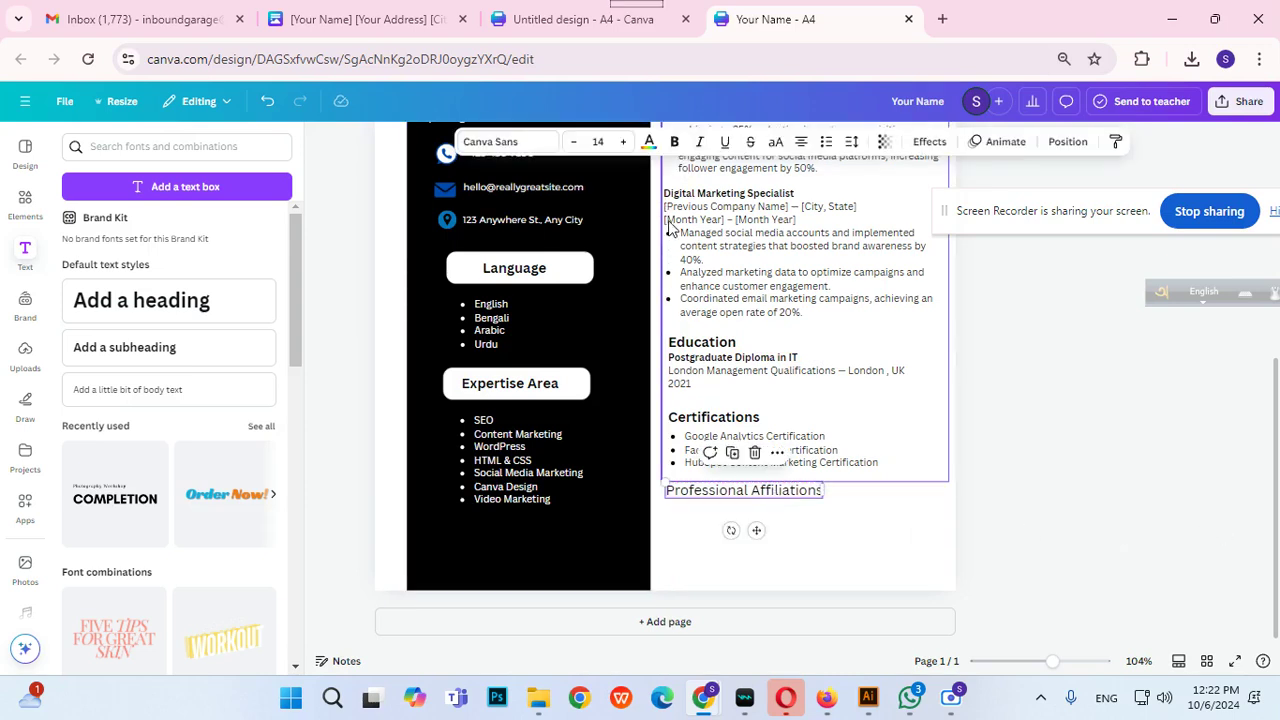
pyautogui.click(675, 143)
pyautogui.click(1097, 477)
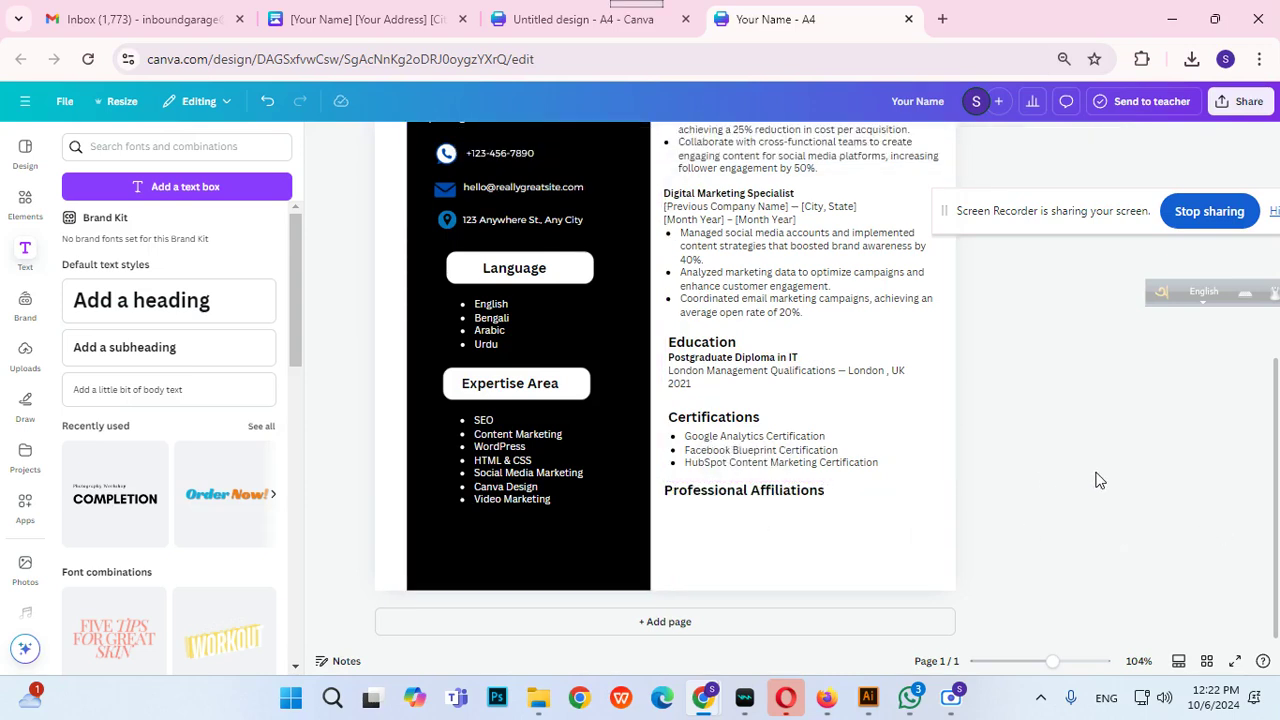
# Copy the "Member, Digital Marketing Association" bullet from the source text document and return to the resume design.
pyautogui.click(403, 22)
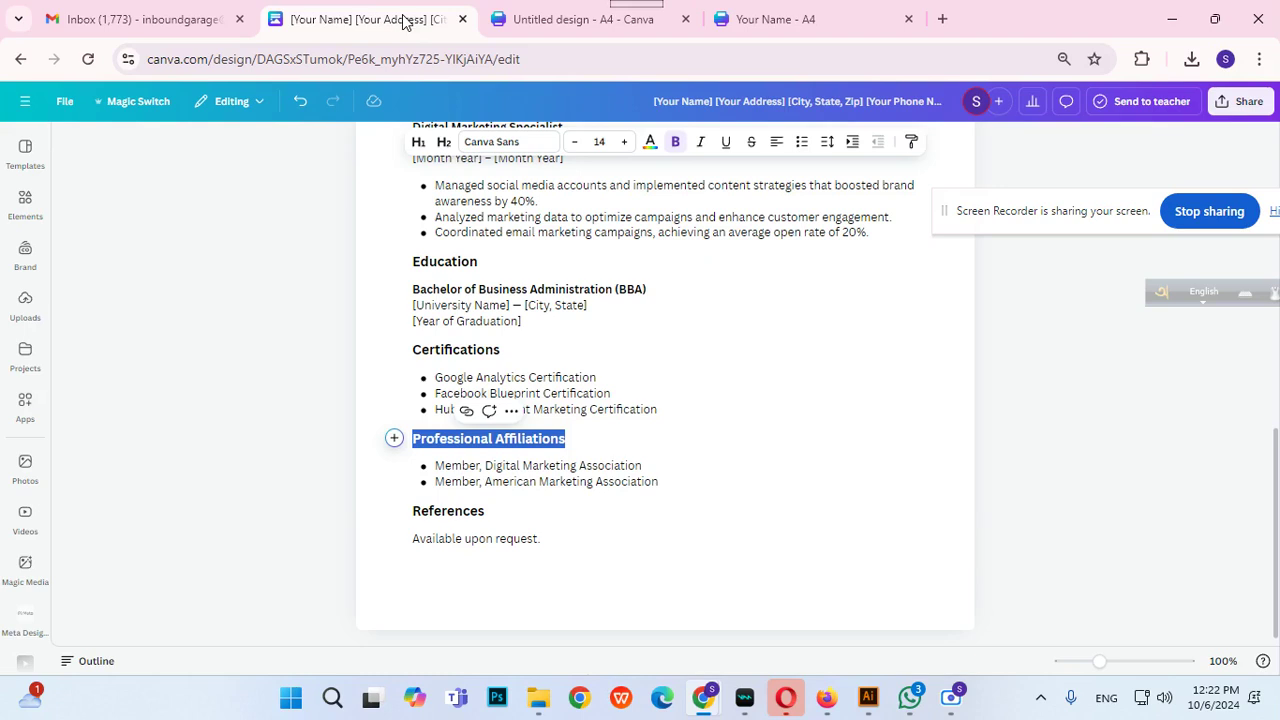
pyautogui.click(630, 484)
pyautogui.moveTo(649, 467); pyautogui.dragTo(429, 467)
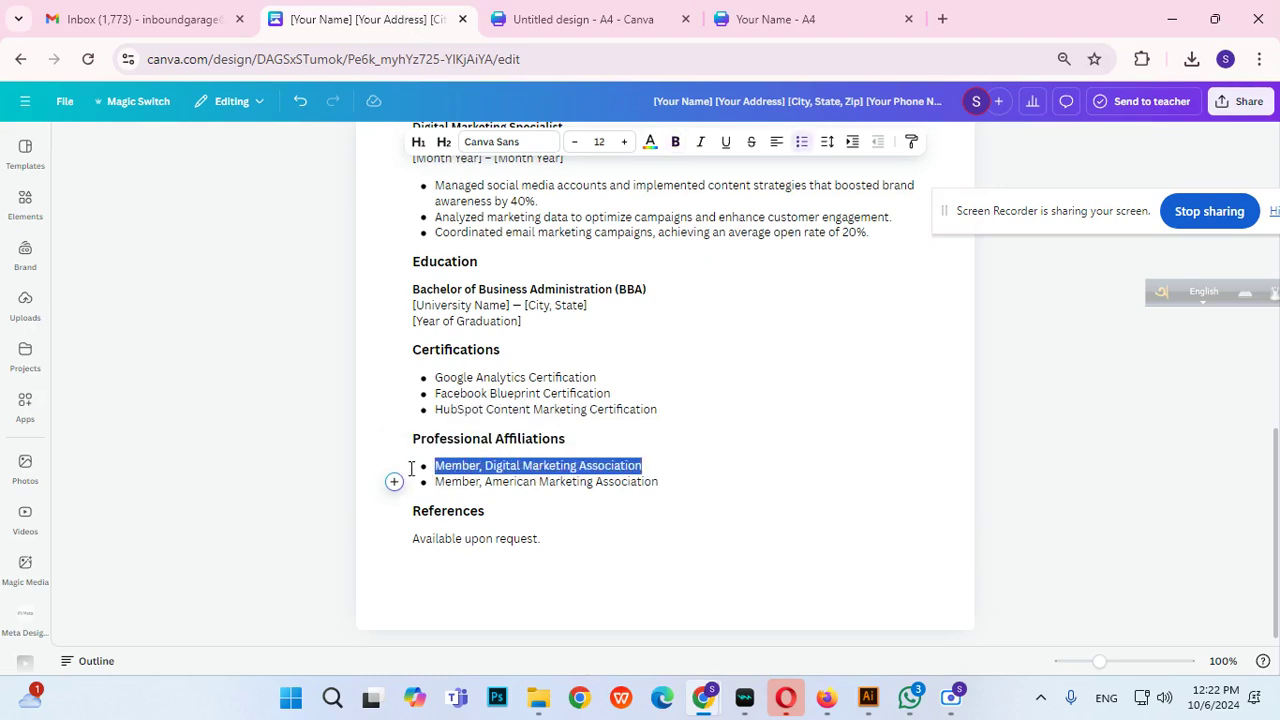
pyautogui.click(600, 20)
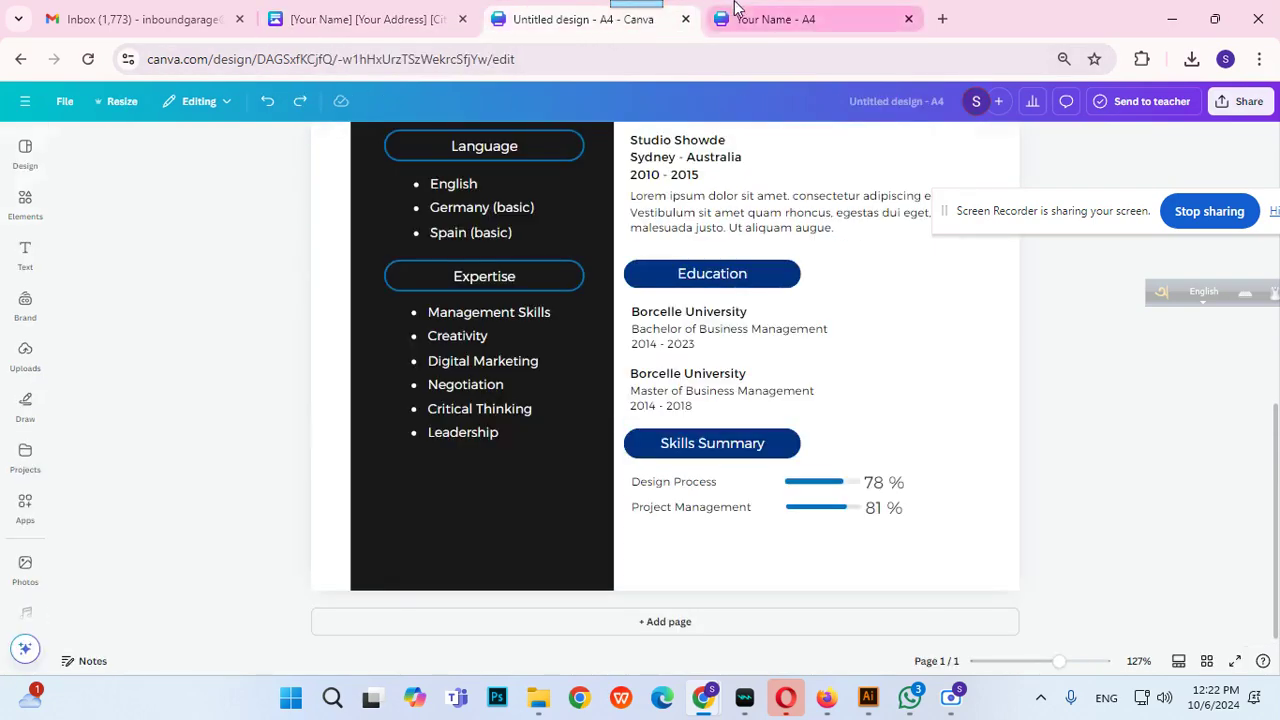
pyautogui.click(737, 12)
pyautogui.click(997, 531)
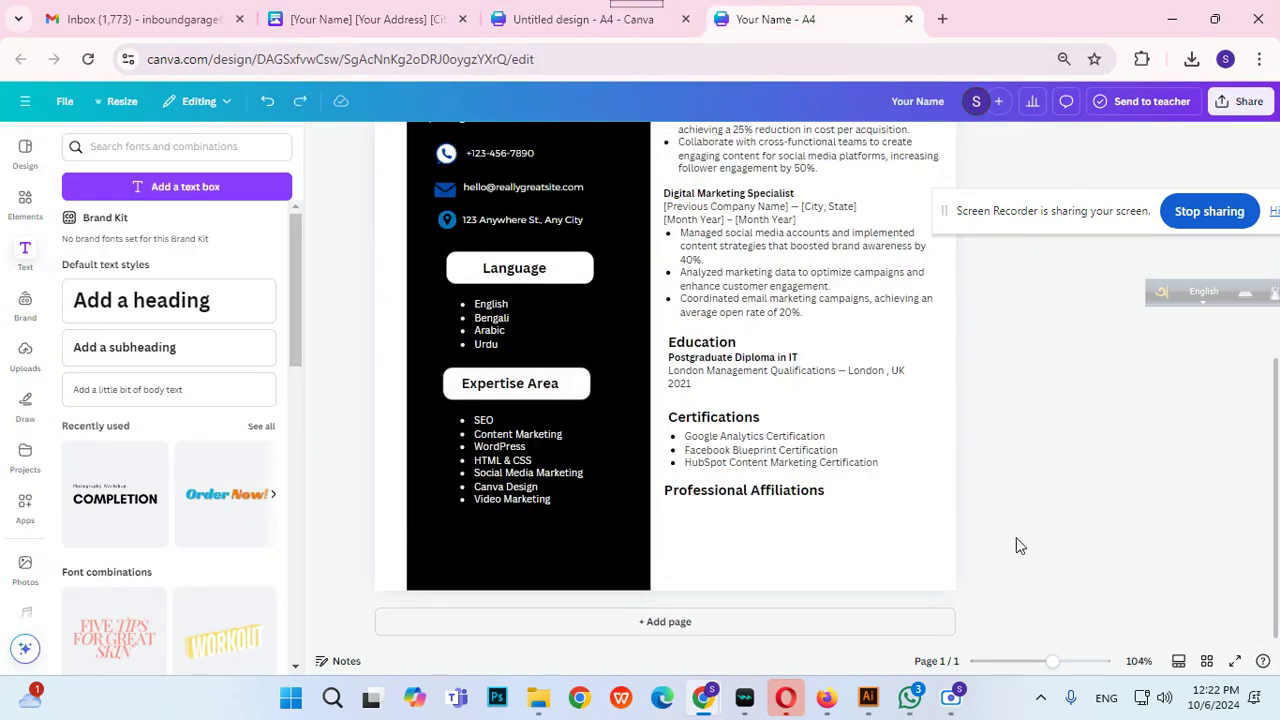
# Add a body text box with the copied membership bullet and place it below the "Professional Affiliations" heading.
pyautogui.click(122, 398)
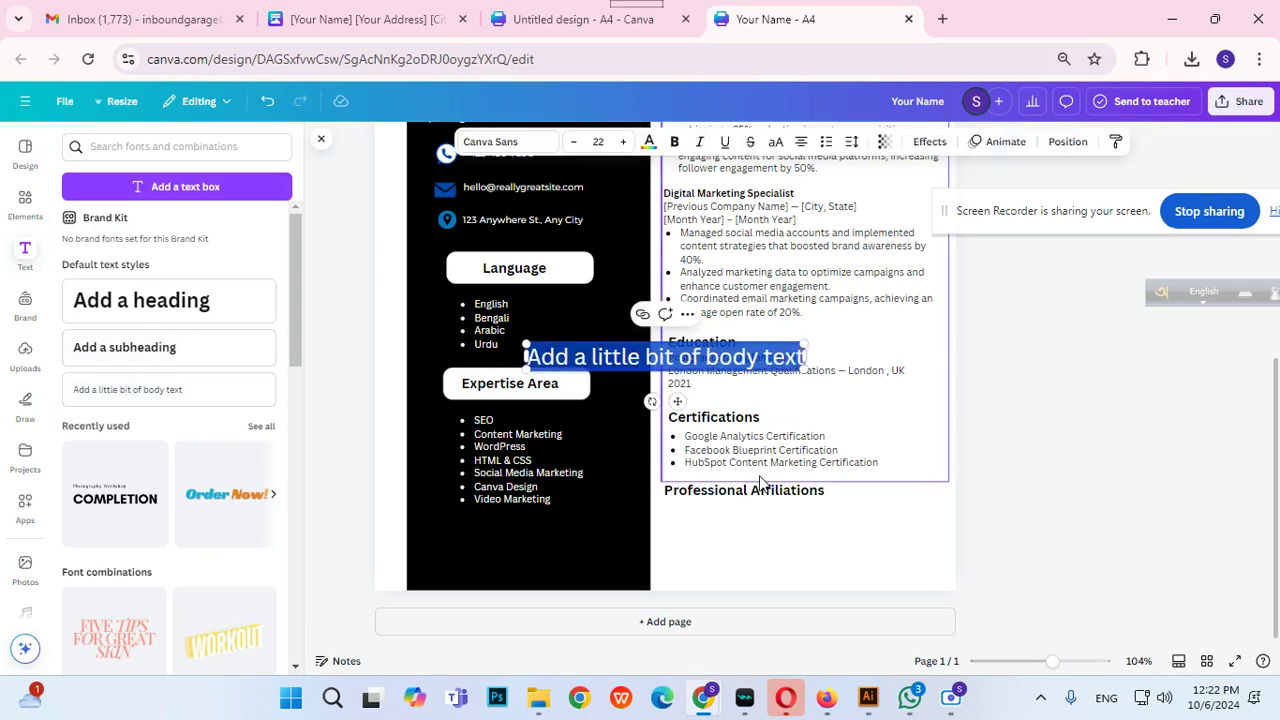
pyautogui.write('Marketing Association')
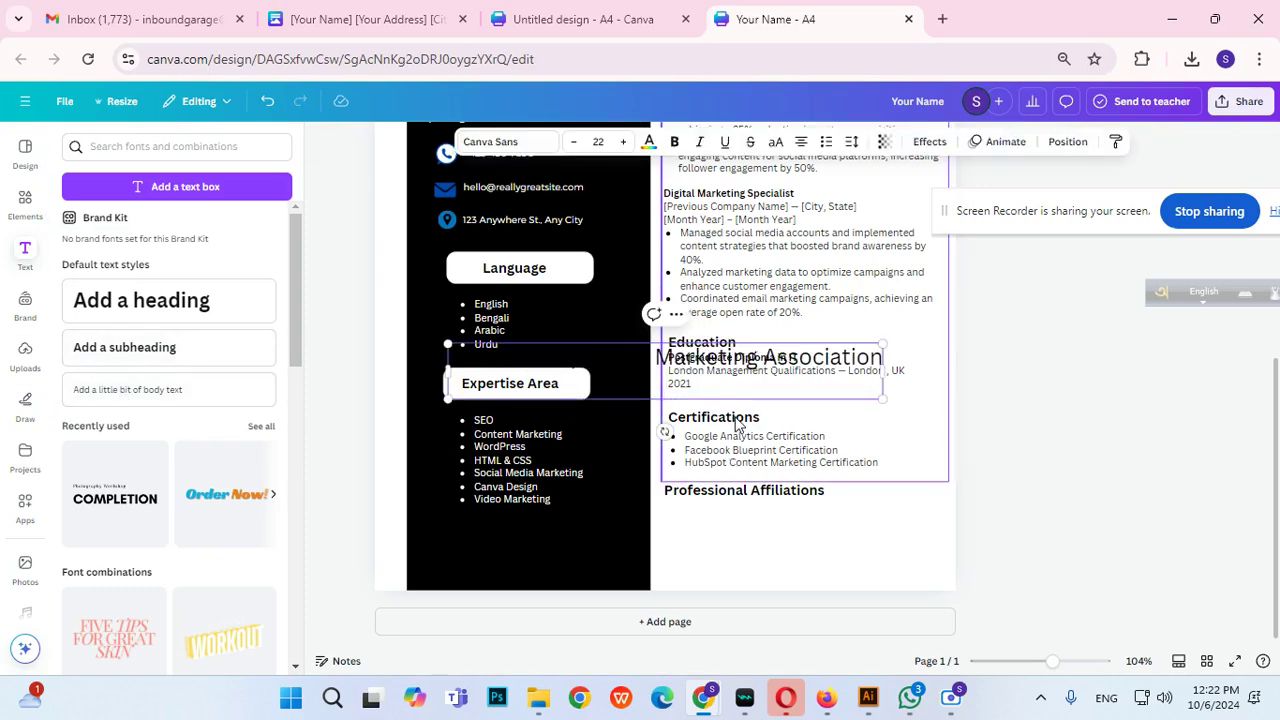
pyautogui.click(738, 421)
pyautogui.moveTo(797, 368); pyautogui.dragTo(812, 418)
pyautogui.hotkey('ctrl', 'z')
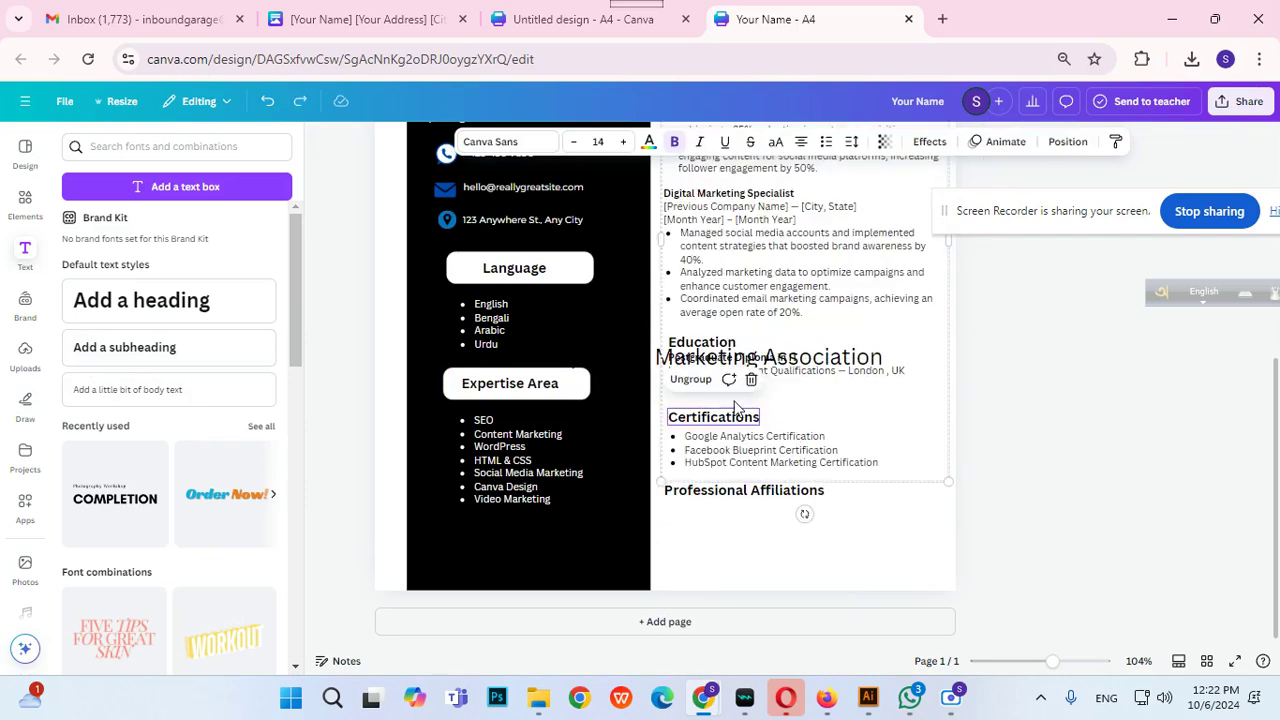
pyautogui.moveTo(855, 367); pyautogui.dragTo(896, 528)
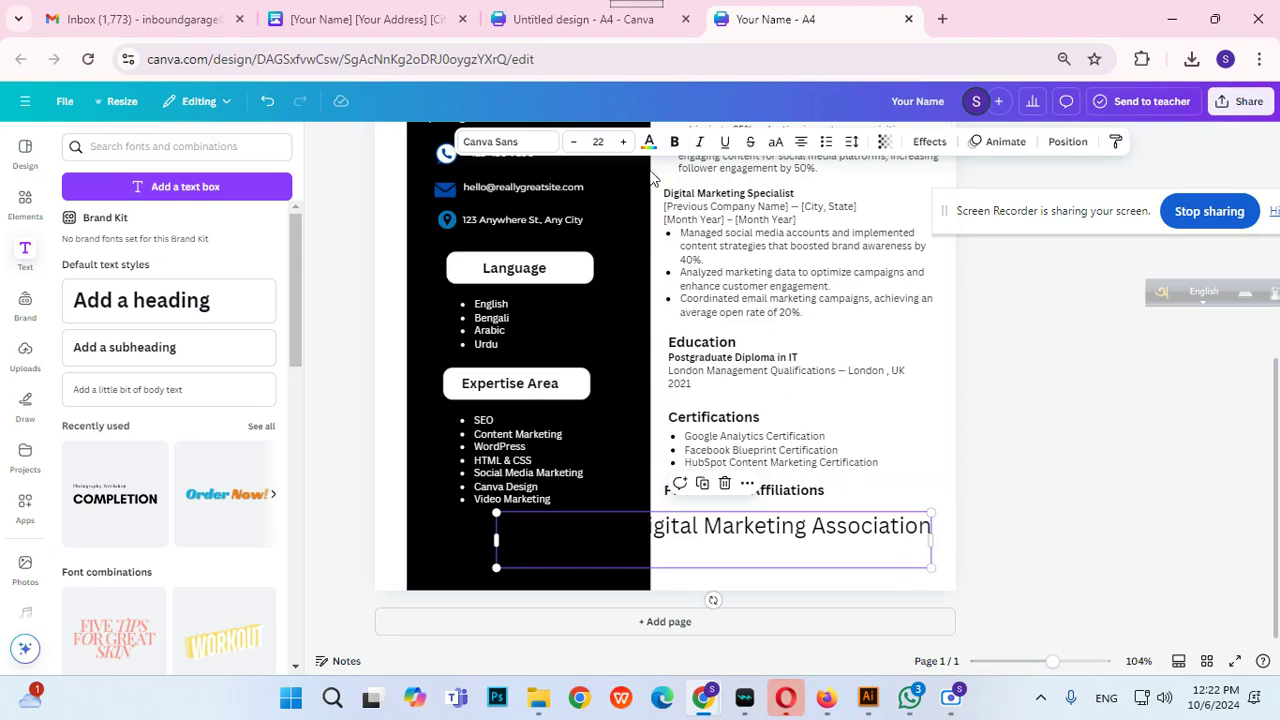
# Set the membership bullet to size 10, align it under its heading and remove the trailing empty line.
pyautogui.click(608, 139)
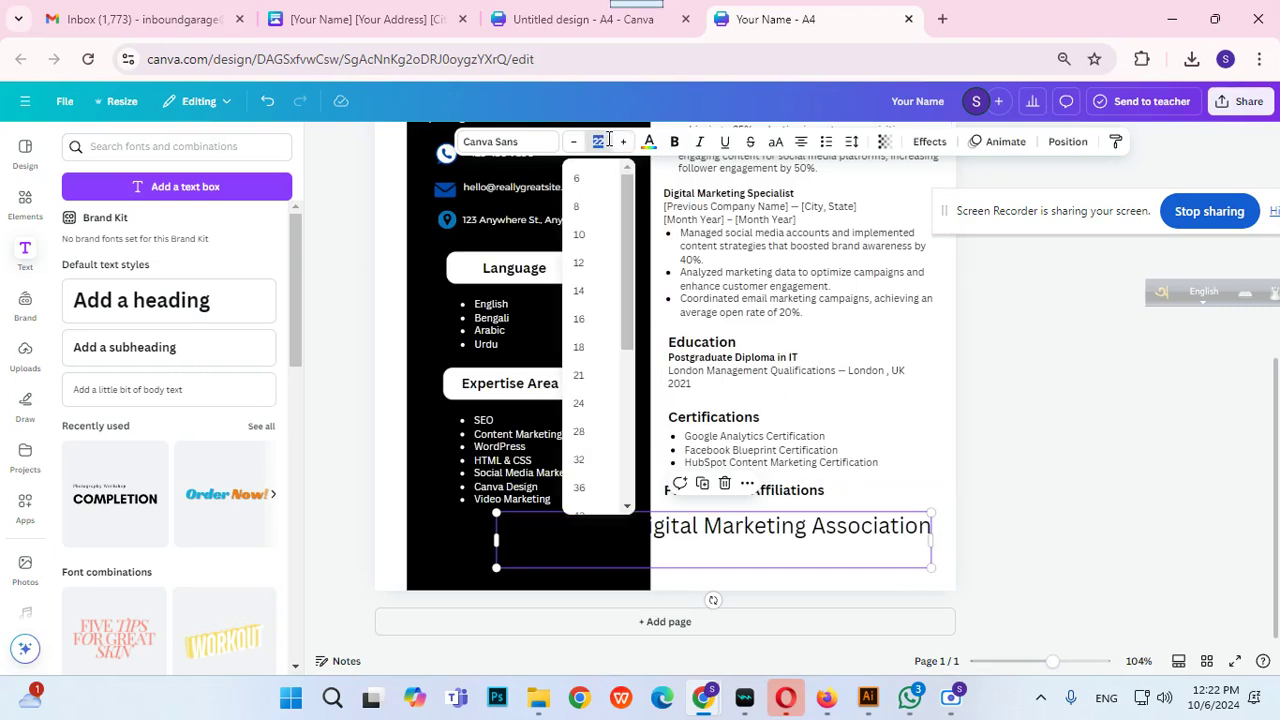
pyautogui.press('Return')
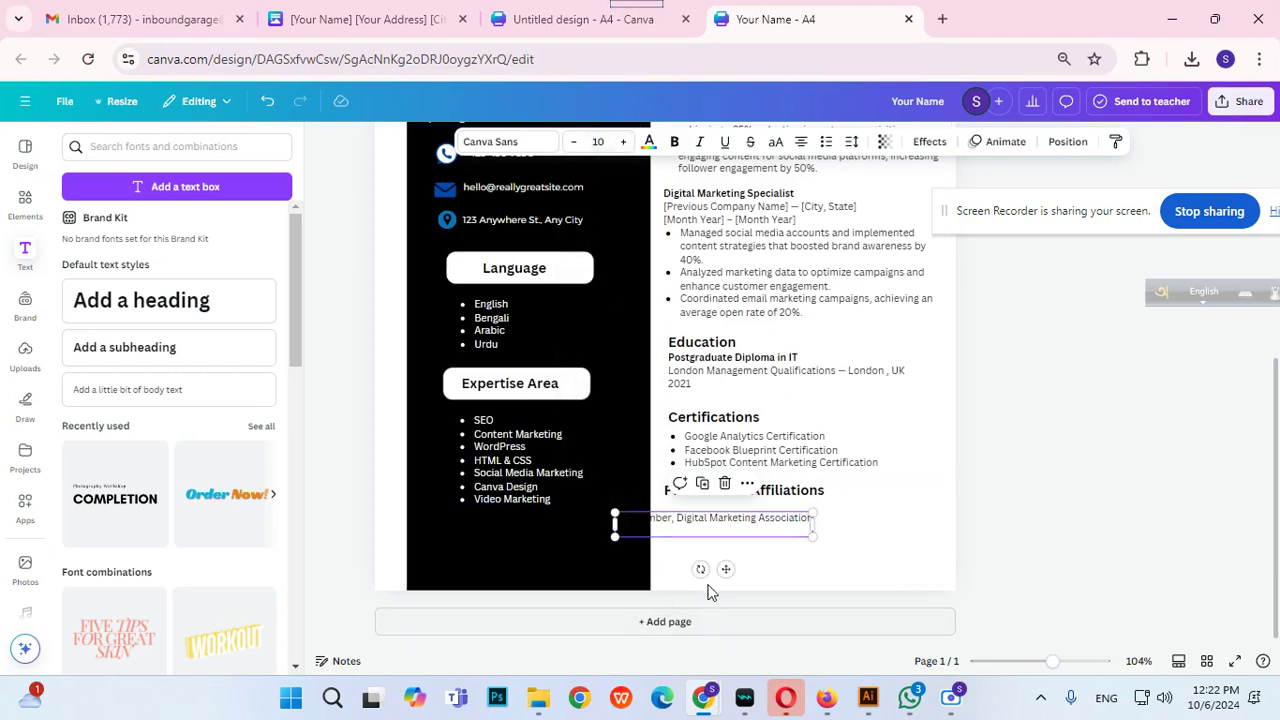
pyautogui.moveTo(726, 570); pyautogui.dragTo(782, 563)
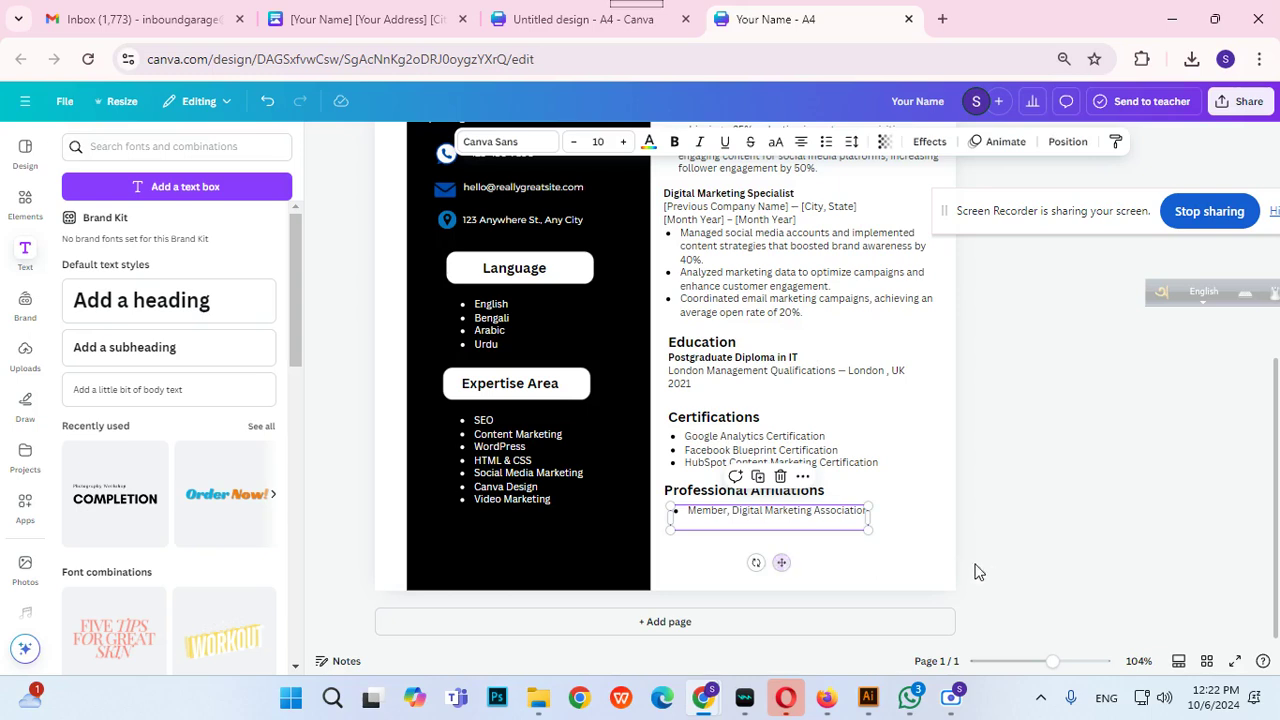
pyautogui.click(822, 529)
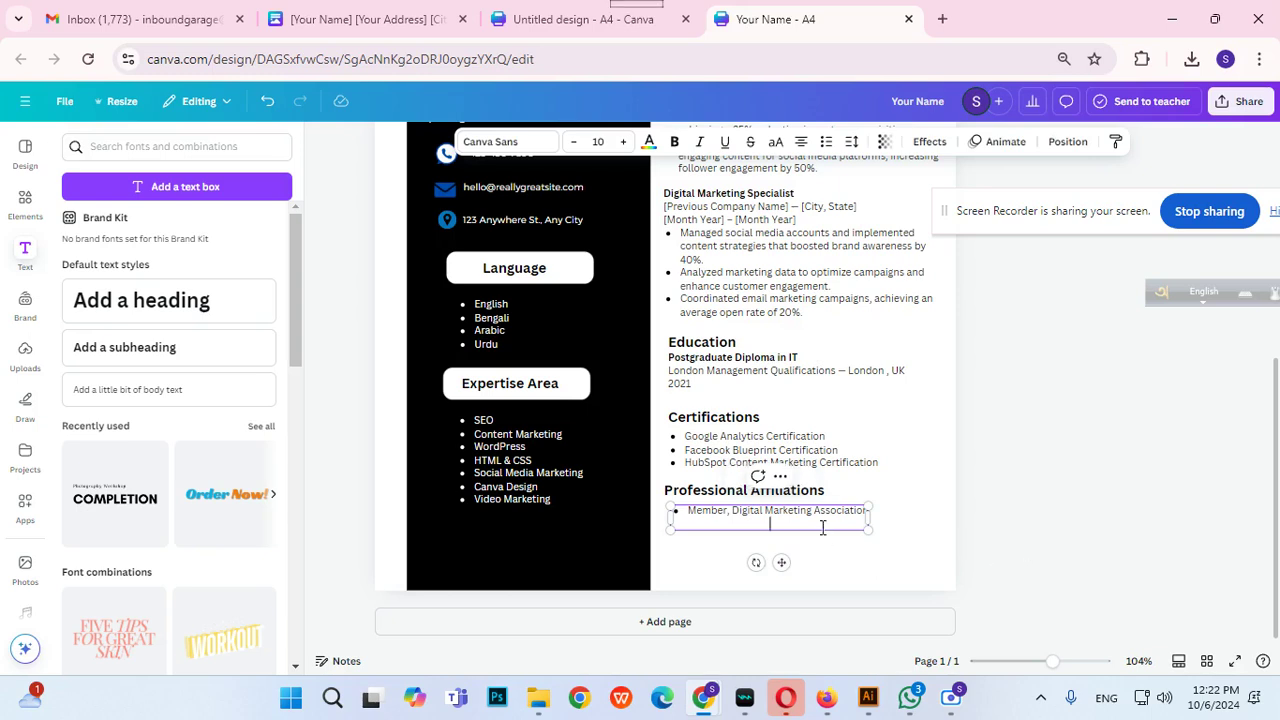
pyautogui.press('BackSpace')
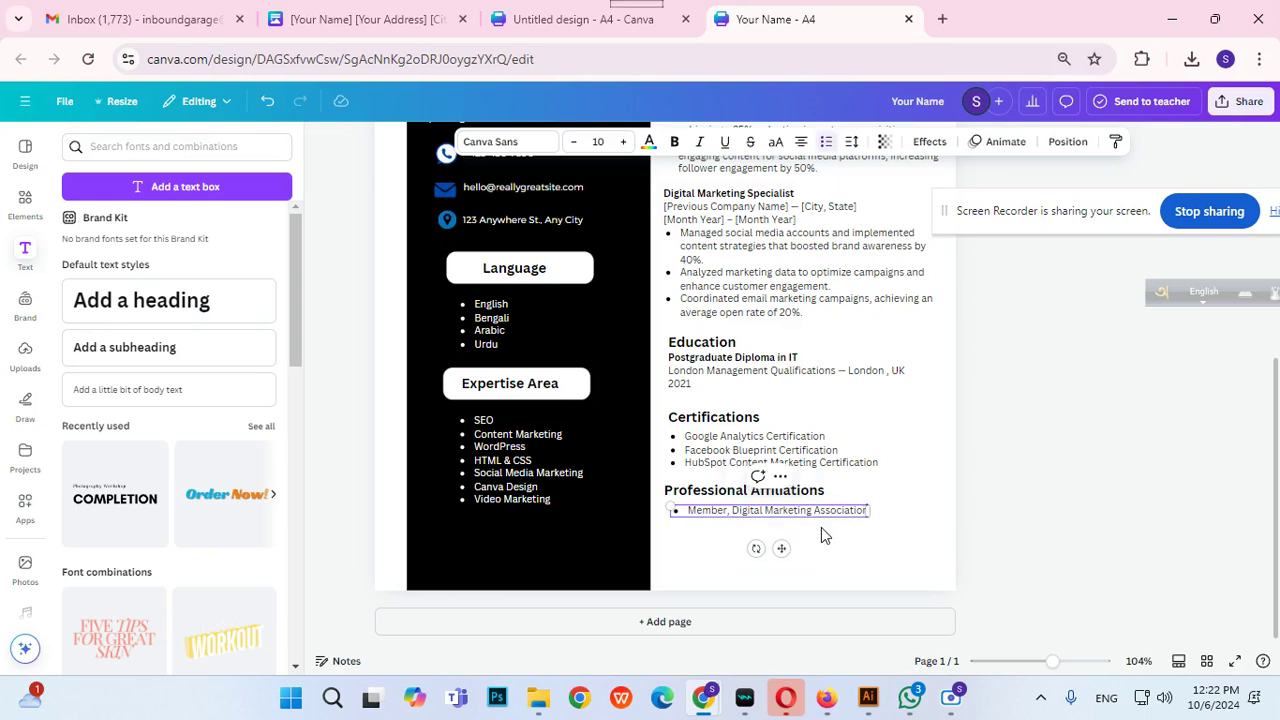
pyautogui.click(1117, 481)
# Raise the "Professional Affiliations" heading and its membership bullet together slightly towards the certification list.
pyautogui.click(809, 512)
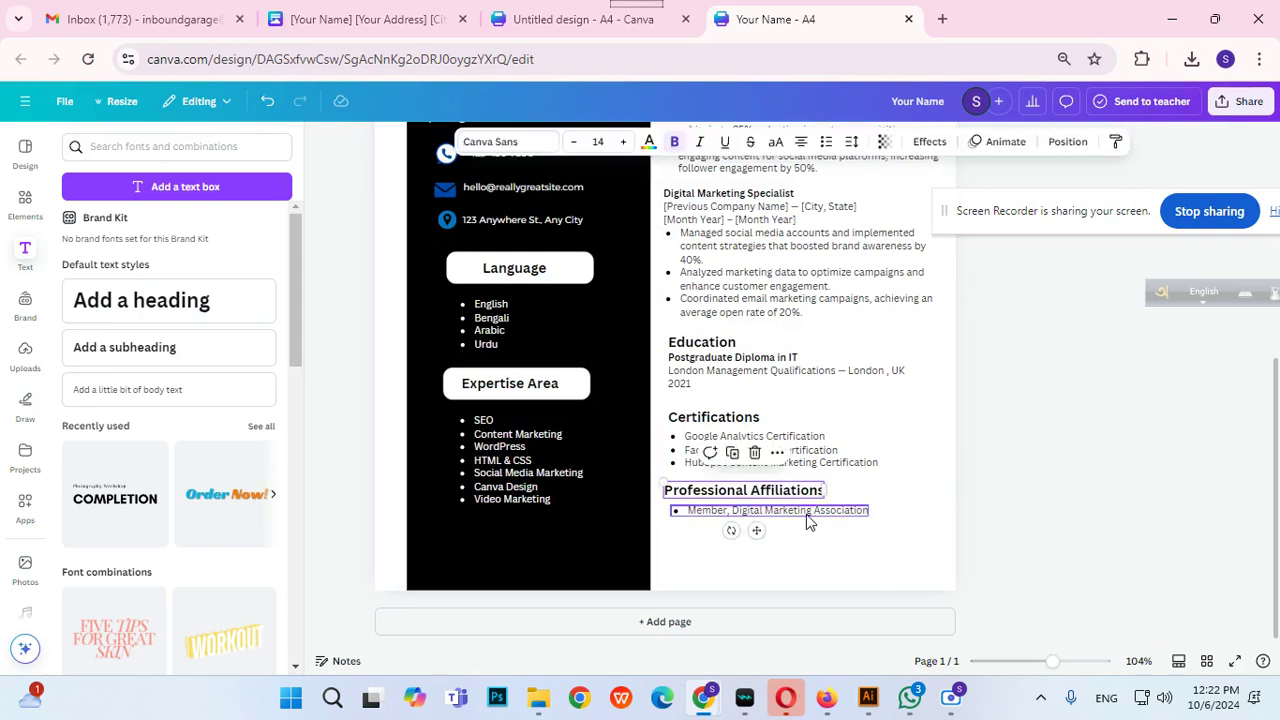
pyautogui.press('Up')
pyautogui.press('Up')
pyautogui.press('Up')
pyautogui.press('Up')
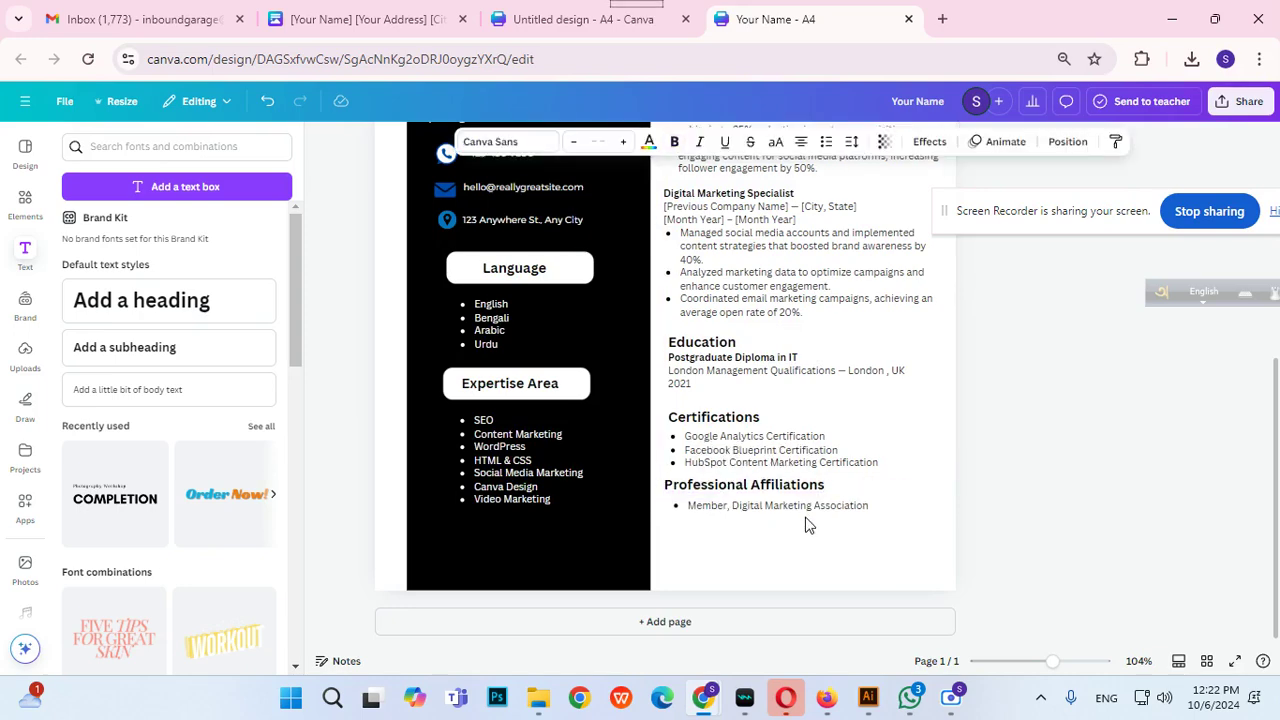
# Ungroup the white column's text and raise the Certifications heading and list closer to the Education entry.
pyautogui.click(838, 461)
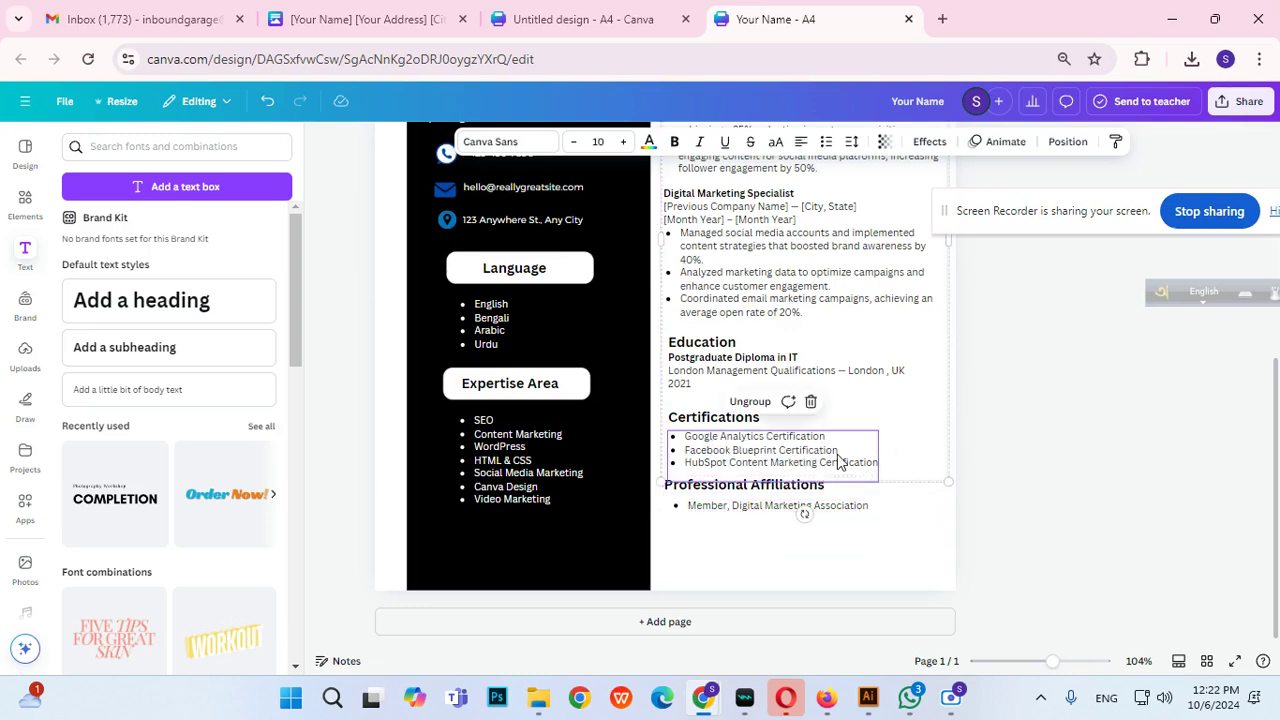
pyautogui.click(762, 401)
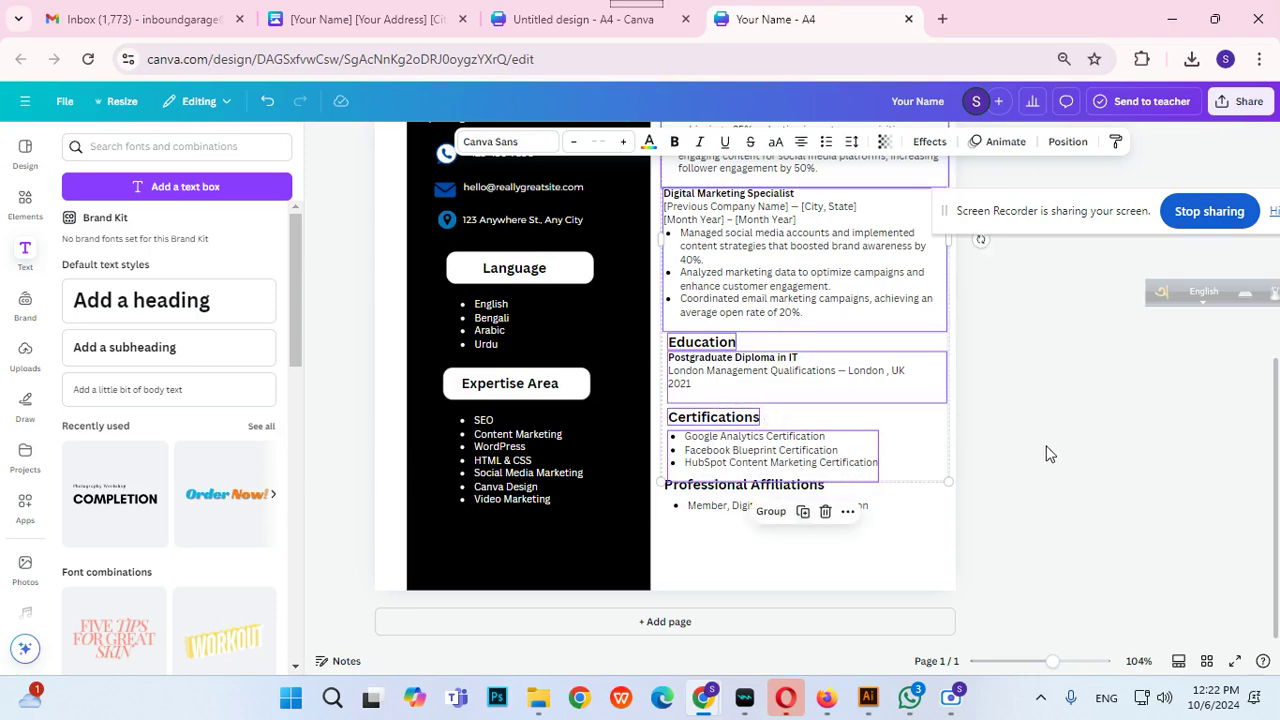
pyautogui.click(1045, 450)
pyautogui.click(748, 428)
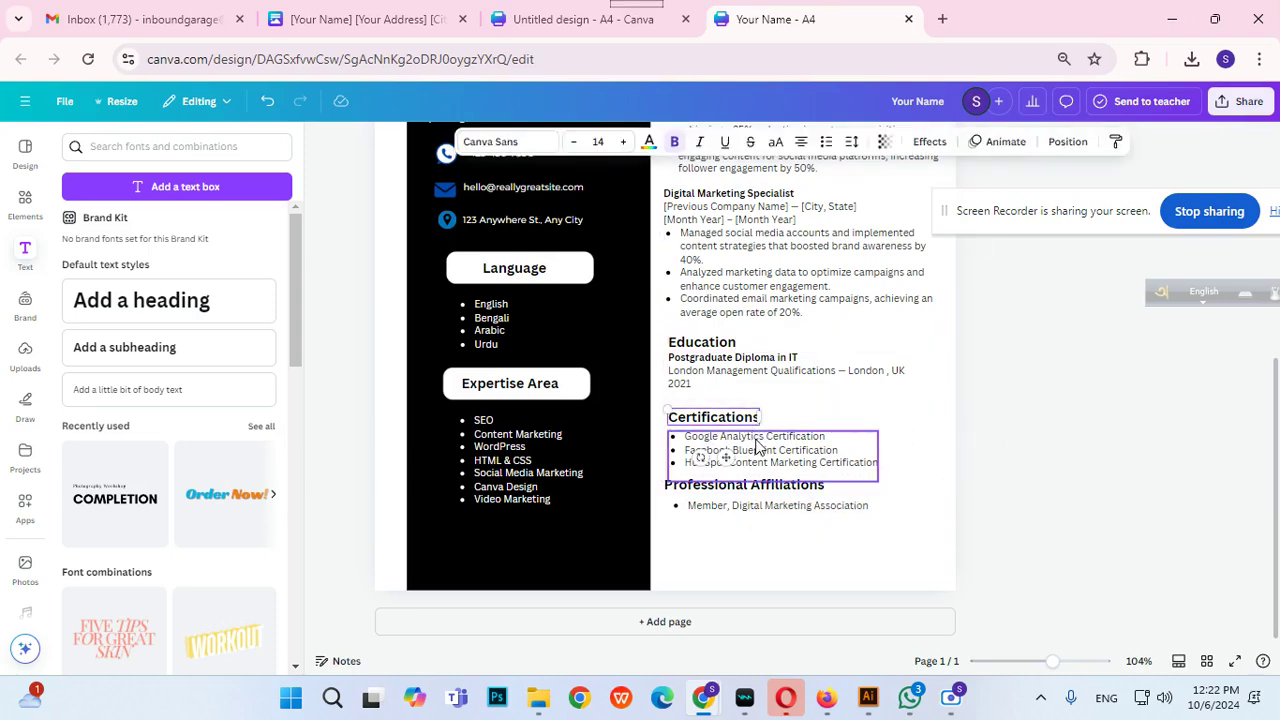
pyautogui.keyDown('shift'); pyautogui.click(757, 447); pyautogui.keyUp('shift')
pyautogui.hotkey('shift', 'Up')
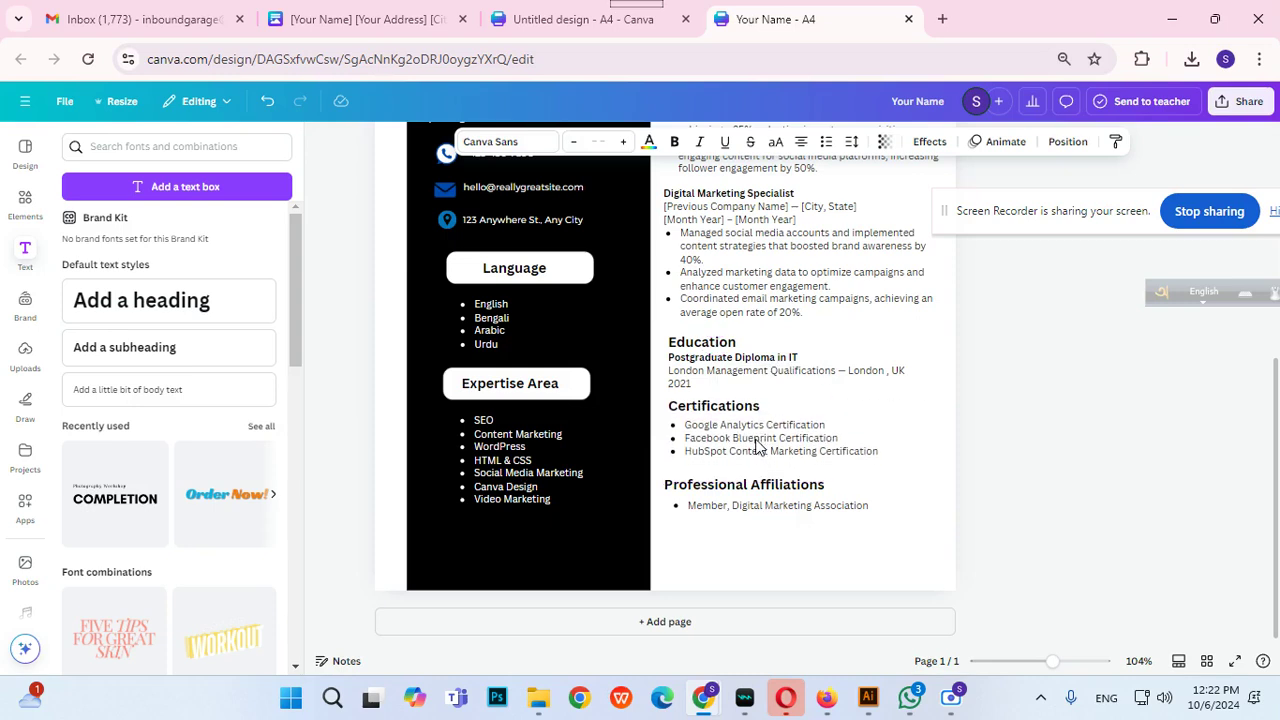
pyautogui.click(1073, 504)
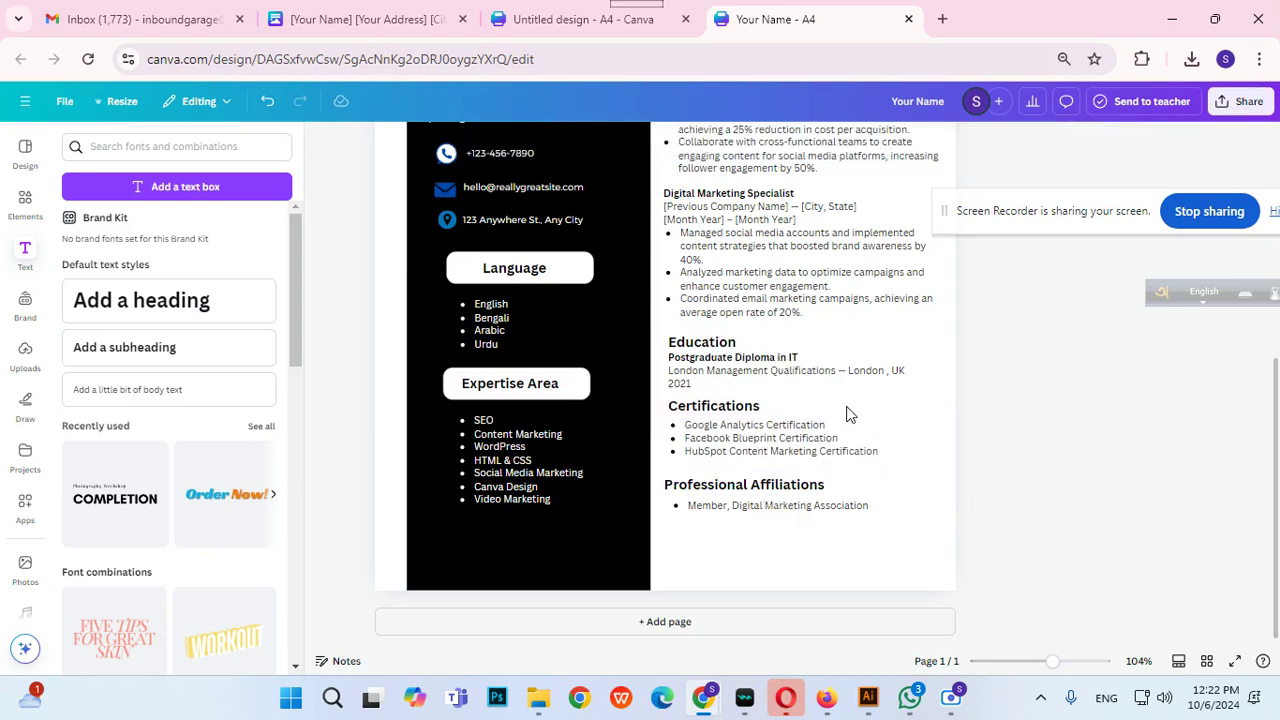
# Raise the Education heading and its diploma text slightly towards the Digital Marketing Specialist entry.
pyautogui.click(697, 366)
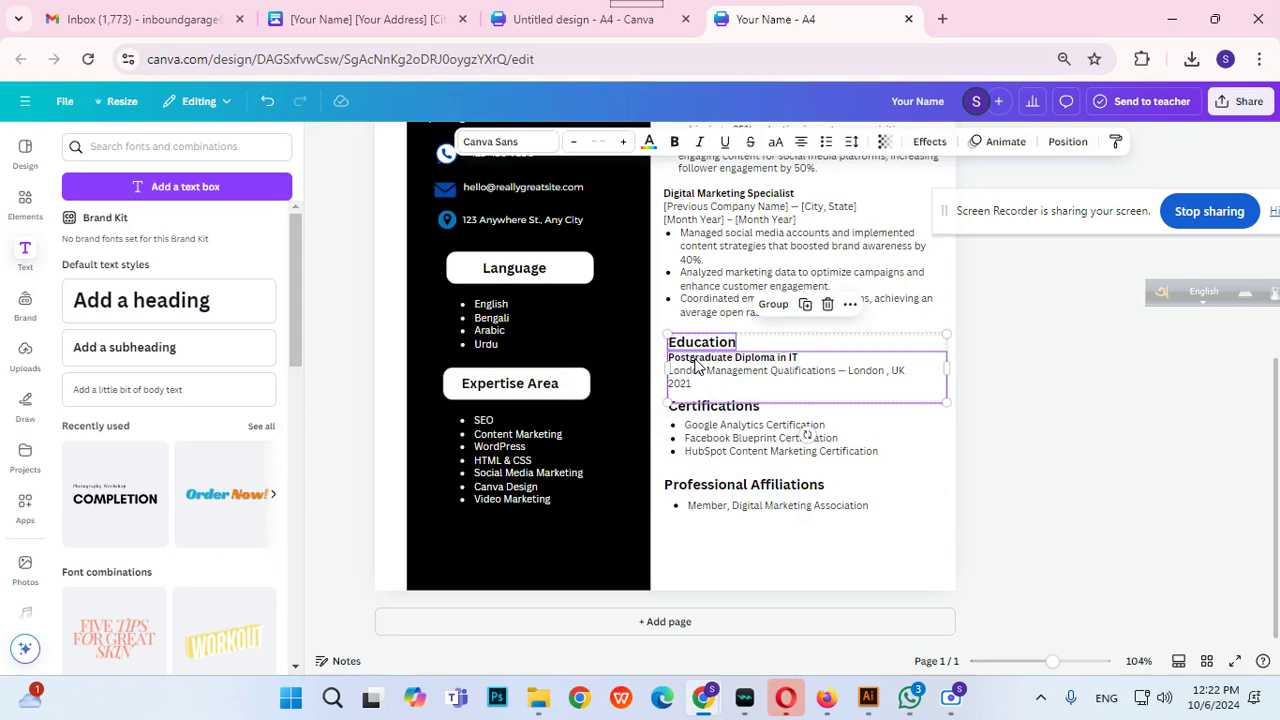
pyautogui.press('Up')
pyautogui.press('Up')
pyautogui.press('Up')
pyautogui.press('Up')
pyautogui.press('Up')
pyautogui.press('Up')
pyautogui.press('Up')
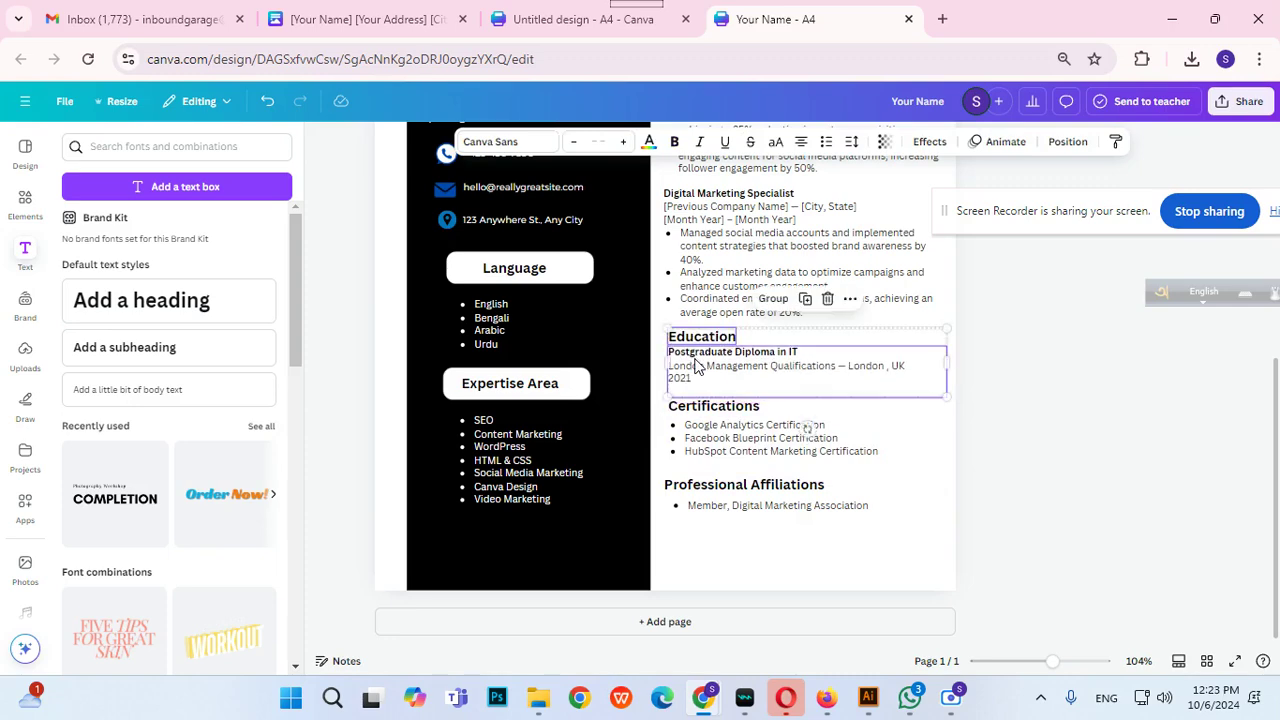
pyautogui.keyDown('shift'); pyautogui.click(763, 511); pyautogui.keyUp('shift')
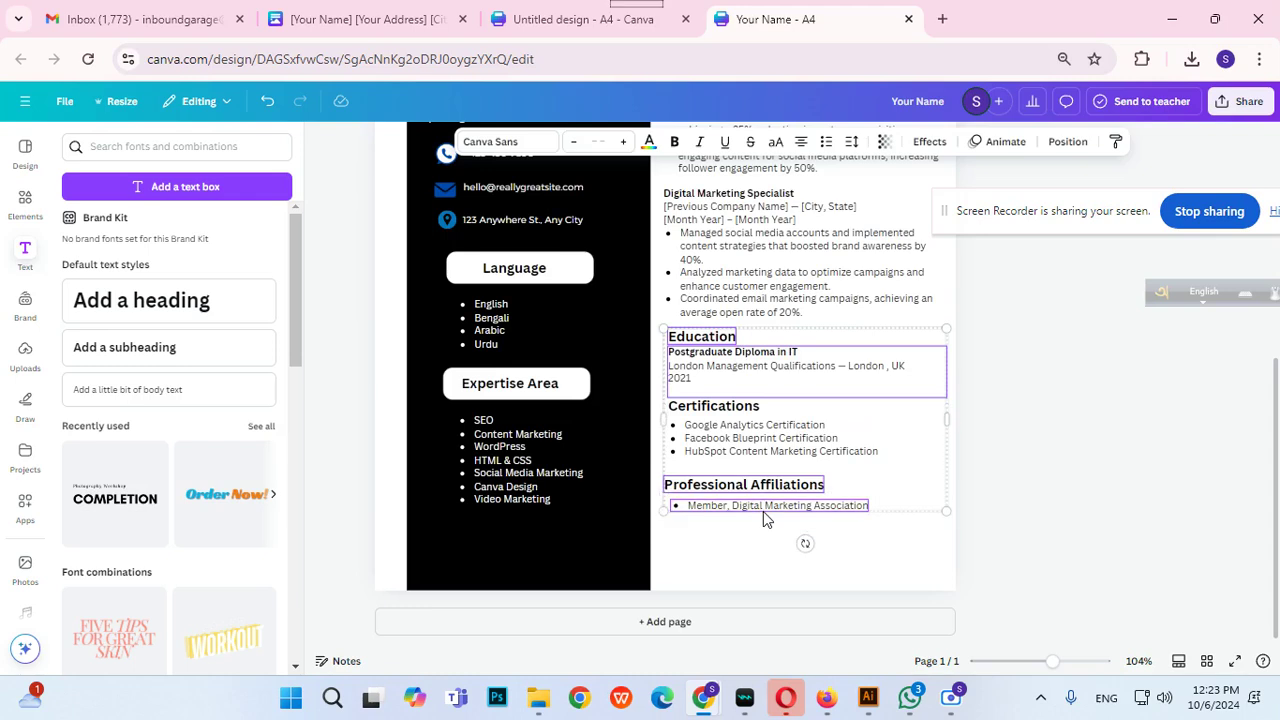
pyautogui.press('Up')
pyautogui.press('Up')
pyautogui.press('Up')
pyautogui.press('Up')
pyautogui.press('Up')
pyautogui.press('Up')
pyautogui.press('Down')
pyautogui.press('Down')
pyautogui.press('Down')
pyautogui.press('Down')
pyautogui.press('Down')
pyautogui.press('Down')
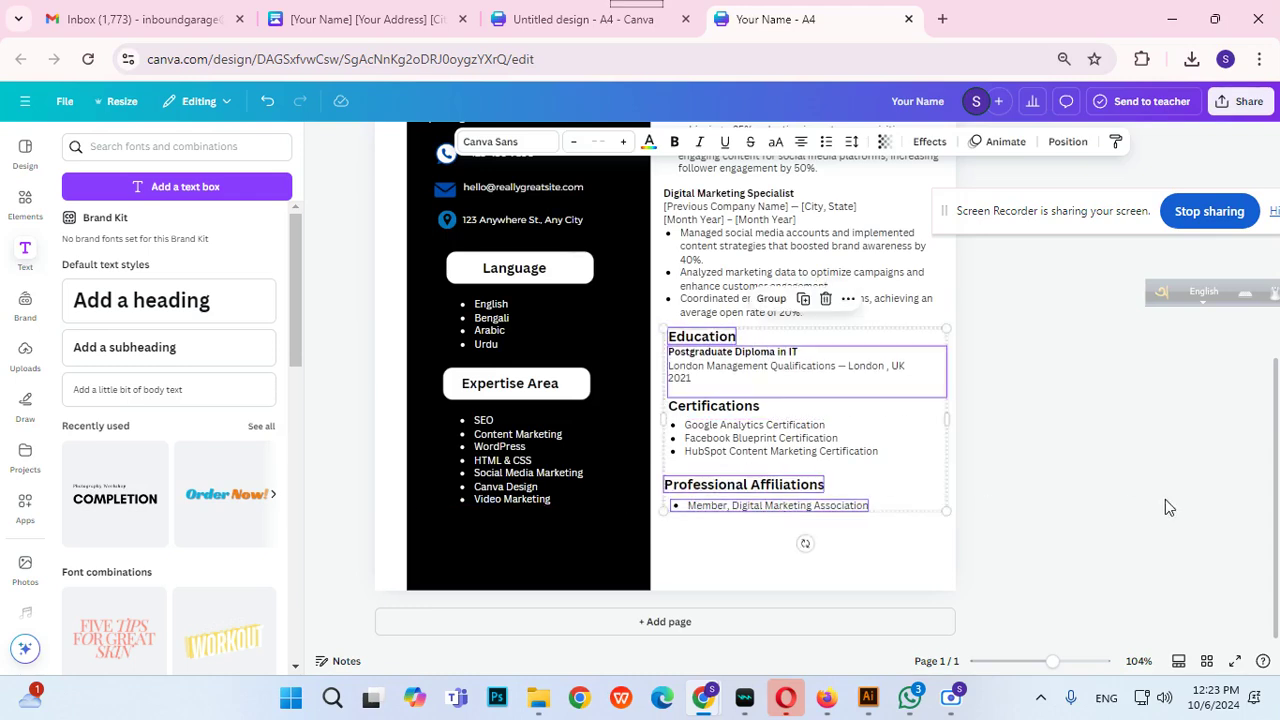
pyautogui.click(1165, 499)
pyautogui.scroll(3, 1001, 262)
pyautogui.scroll(-3, 992, 316)
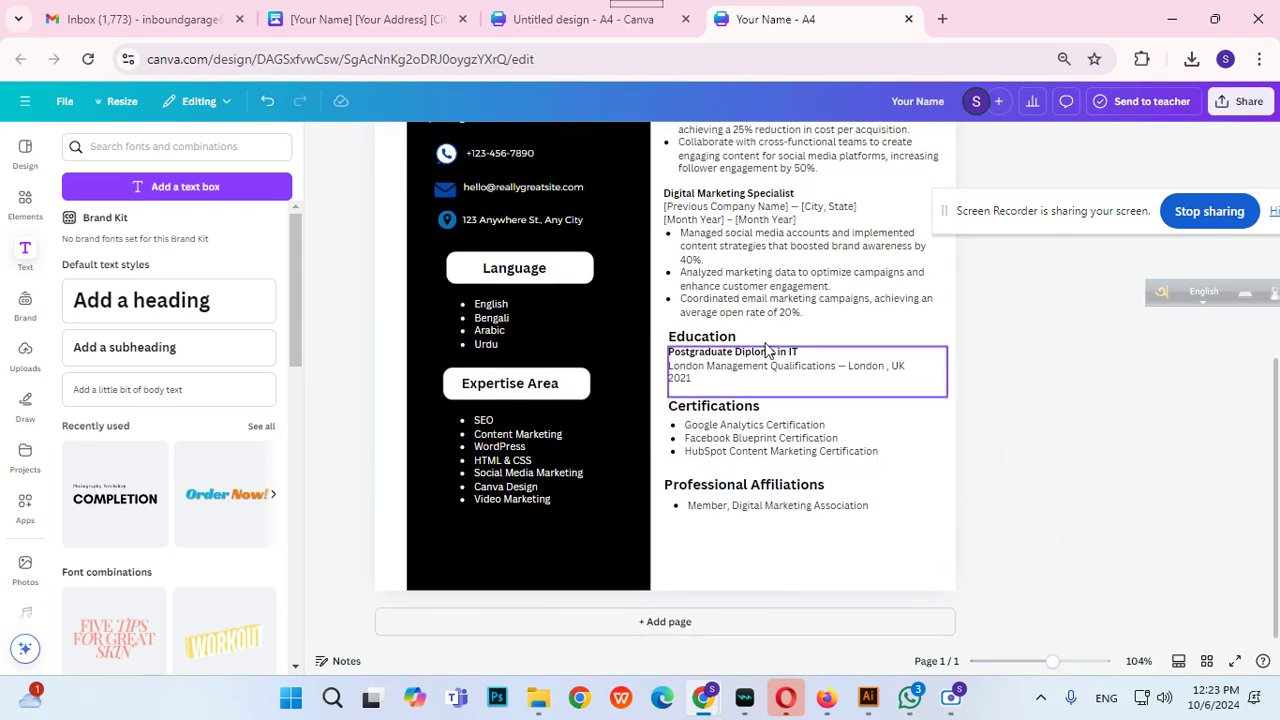
# Copy the "References" heading and "Available upon request." from the source text document and return to the resume design.
pyautogui.click(365, 20)
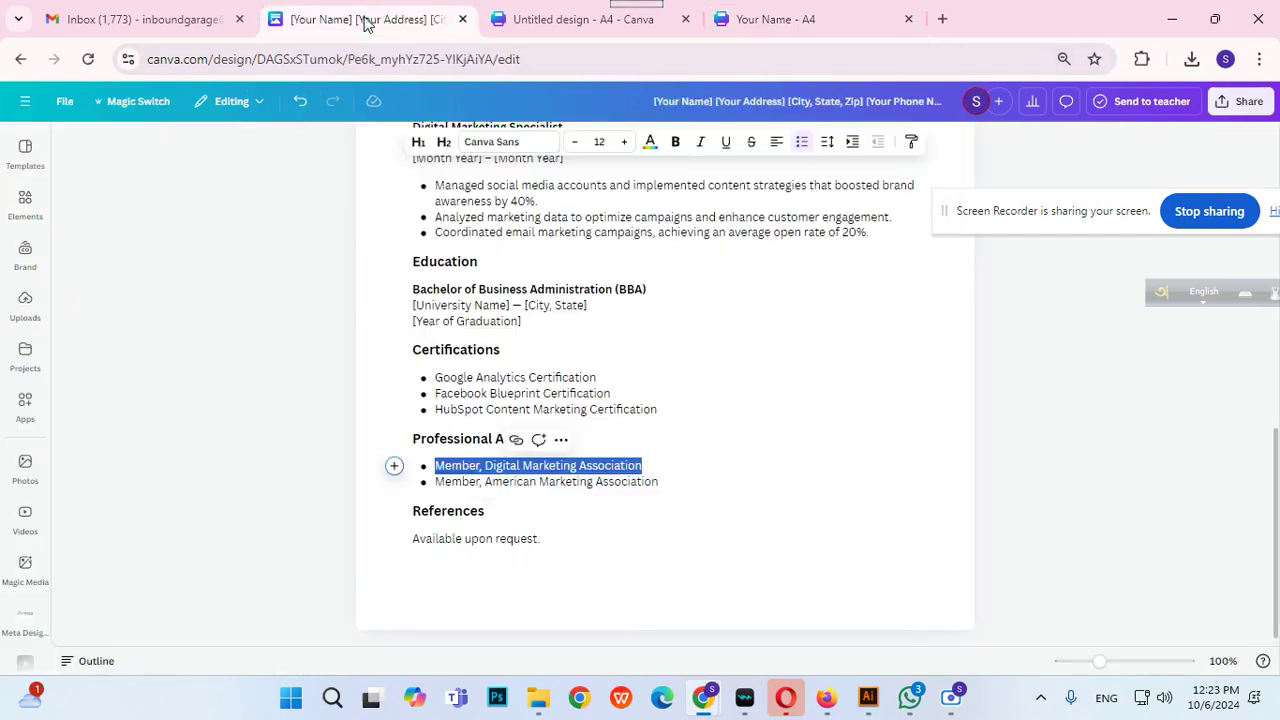
pyautogui.moveTo(410, 518); pyautogui.dragTo(566, 537)
pyautogui.hotkey('ctrl', 'c')
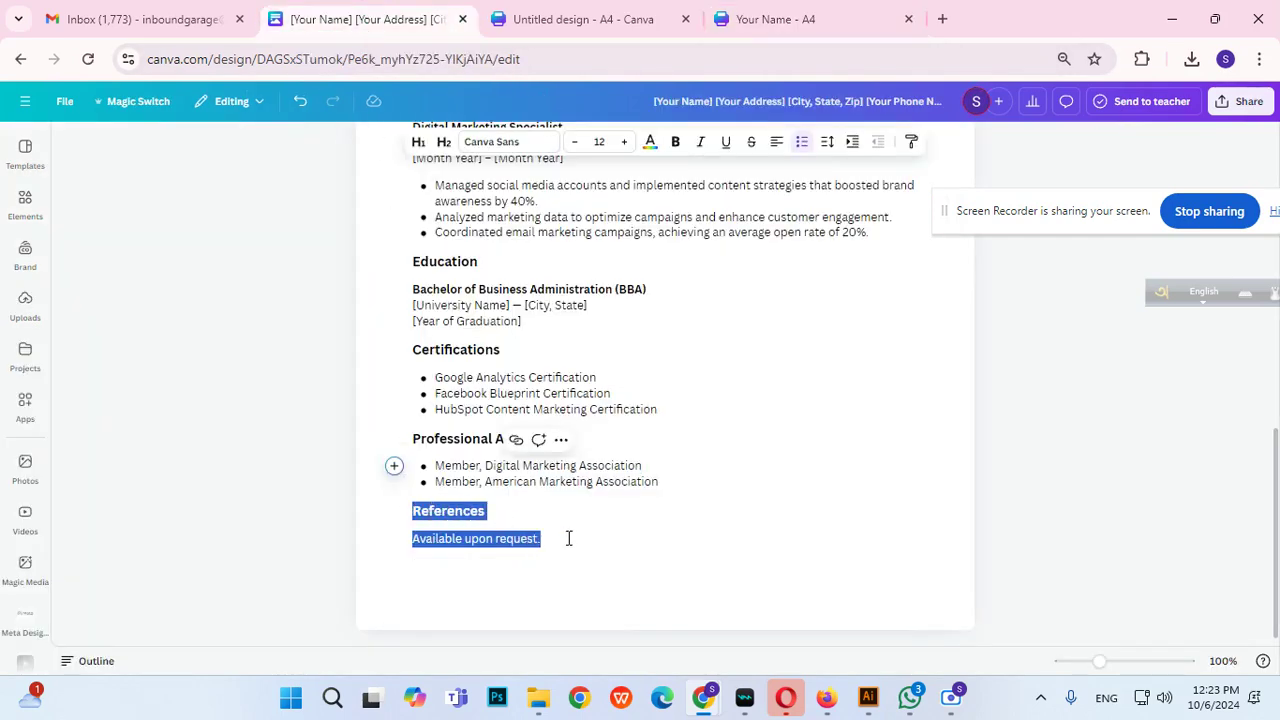
pyautogui.click(775, 19)
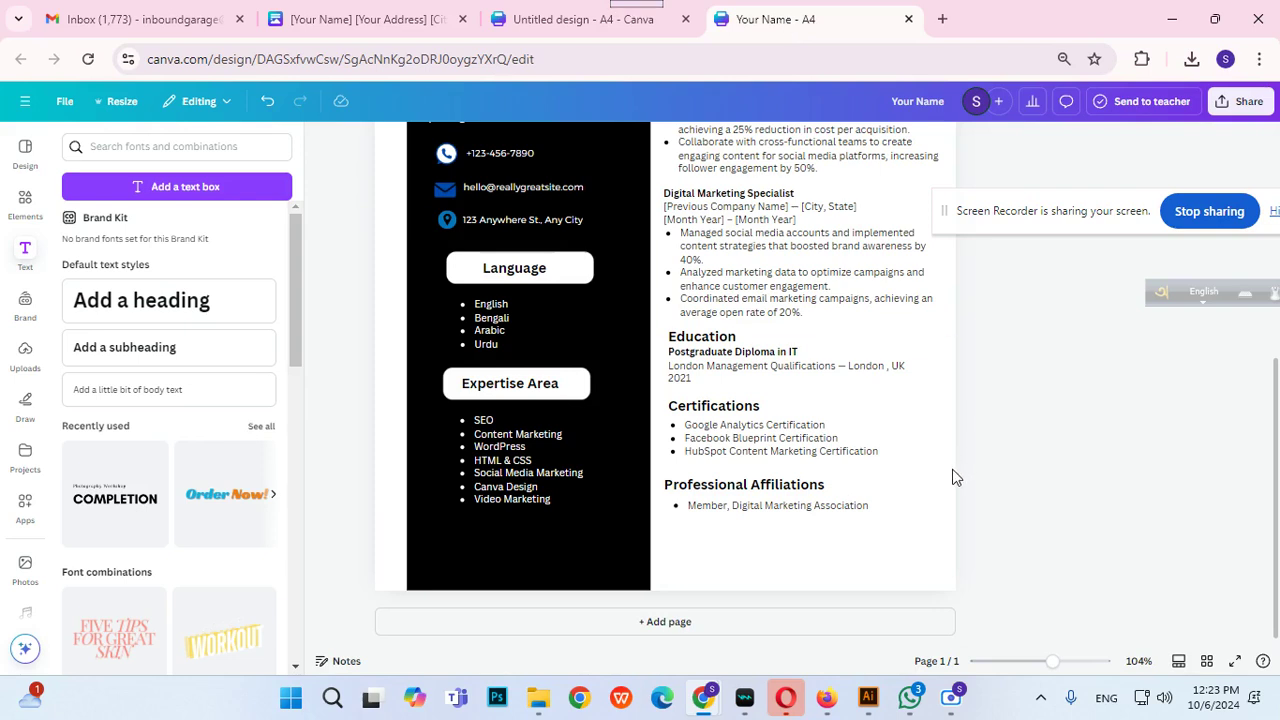
# Add a body text box to the resume page containing the copied References text.
pyautogui.click(925, 515)
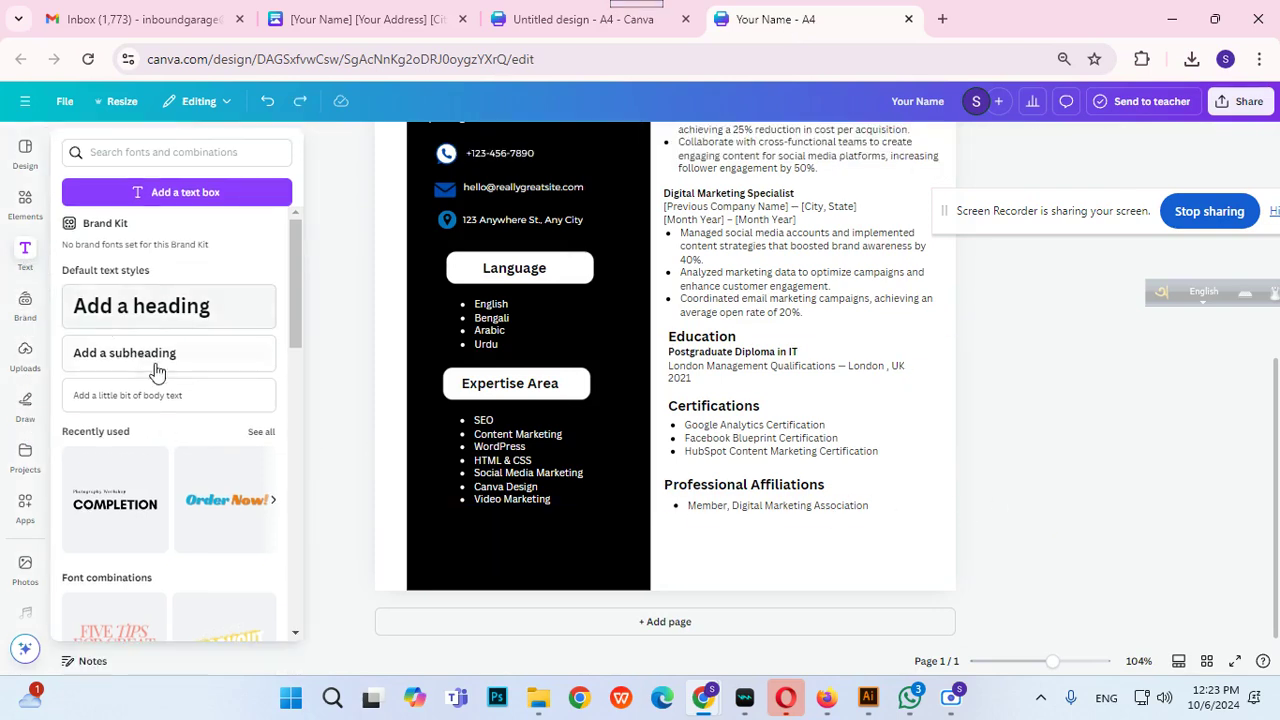
pyautogui.hotkey('ctrl', 'v')
pyautogui.click(1119, 453)
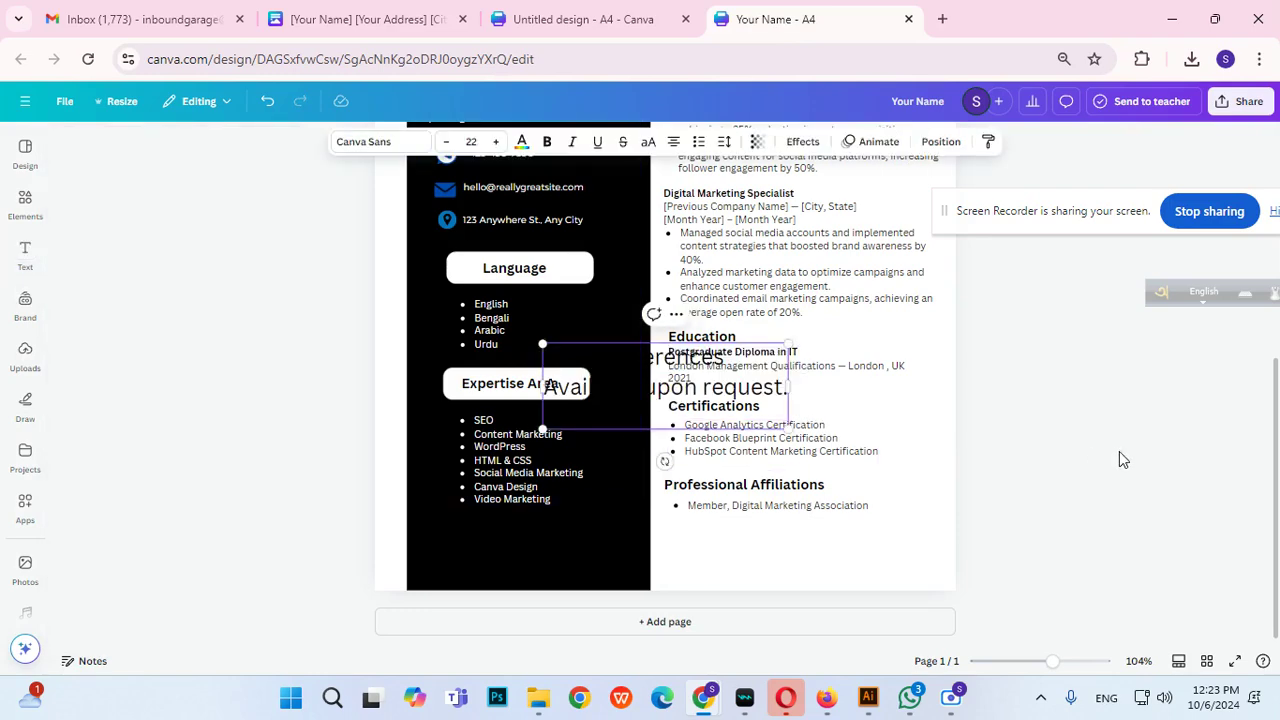
# Place the References text box below the Professional Affiliations entry, left-aligned and scaled down to fit the column.
pyautogui.moveTo(667, 398); pyautogui.dragTo(776, 570)
pyautogui.click(673, 141)
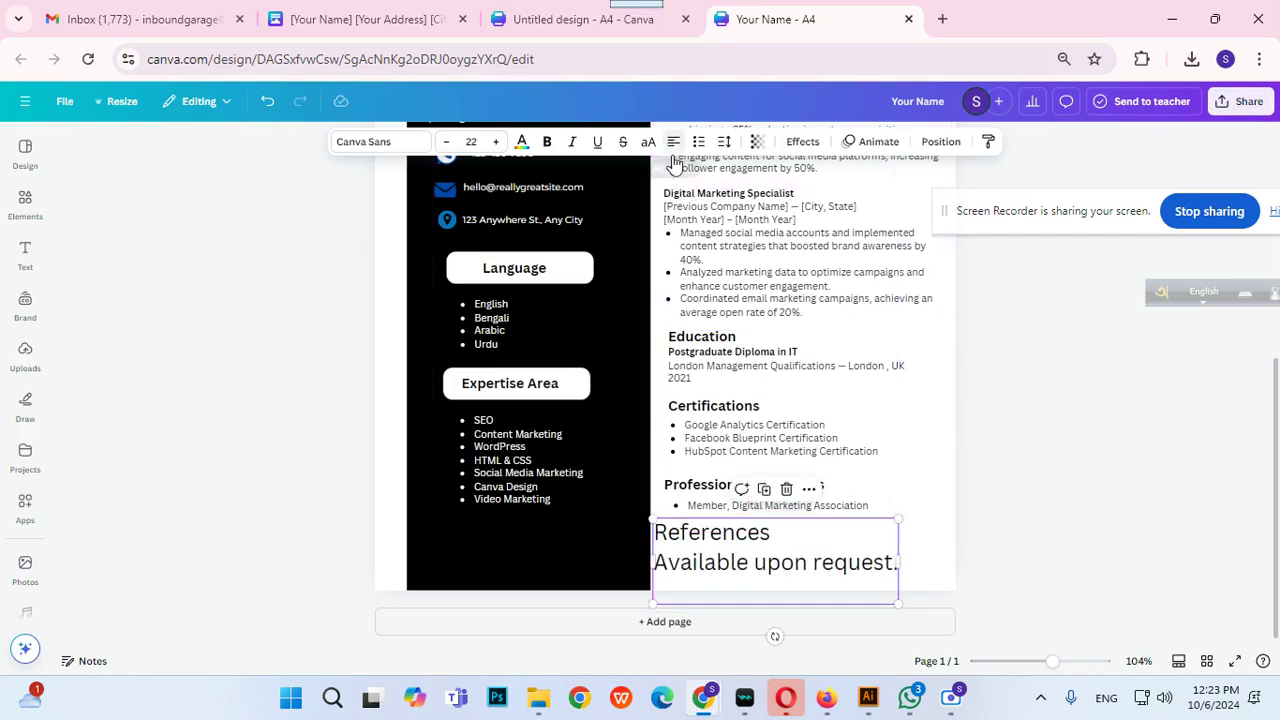
pyautogui.moveTo(896, 604); pyautogui.dragTo(808, 571)
pyautogui.press('BackSpace')
pyautogui.write('.')
pyautogui.moveTo(706, 549)
pyautogui.mouseDown()
pyautogui.moveTo(732, 550)
pyautogui.moveTo(716, 549)
pyautogui.mouseUp()
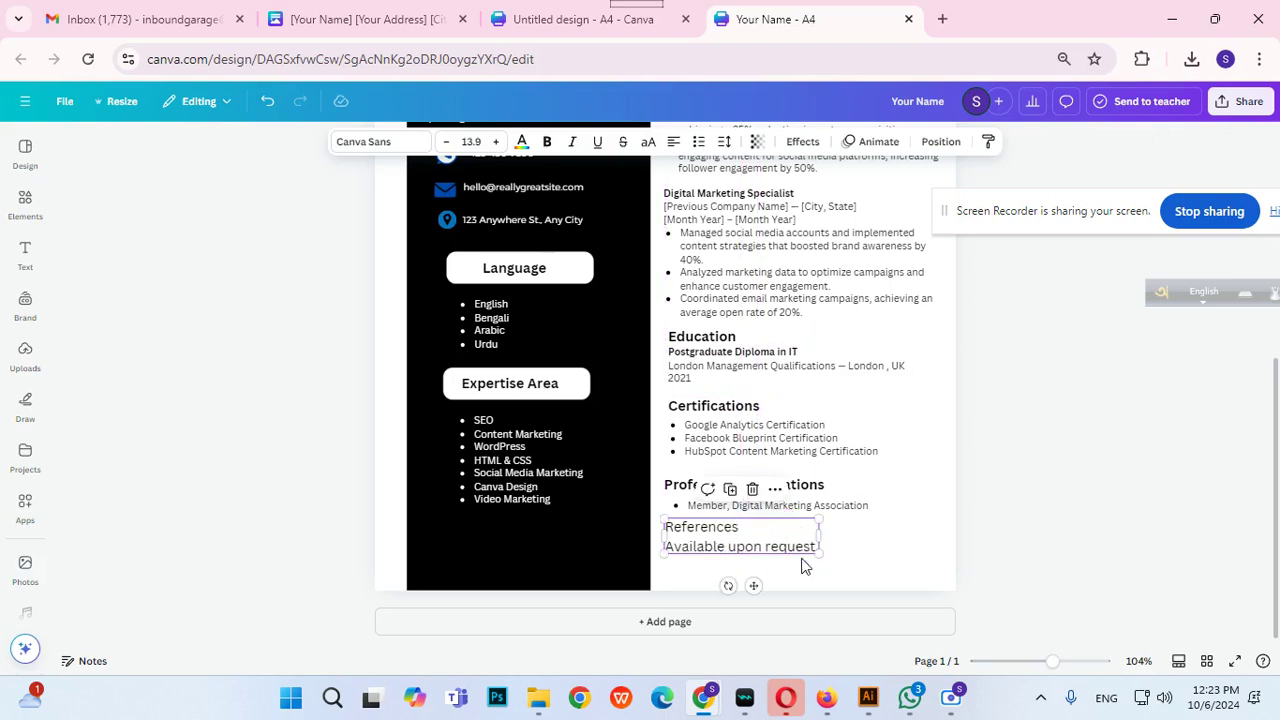
pyautogui.moveTo(819, 552); pyautogui.dragTo(739, 552)
# Remove the References text box from the resume page.
pyautogui.click(949, 543)
pyautogui.click(740, 551)
pyautogui.click(735, 498)
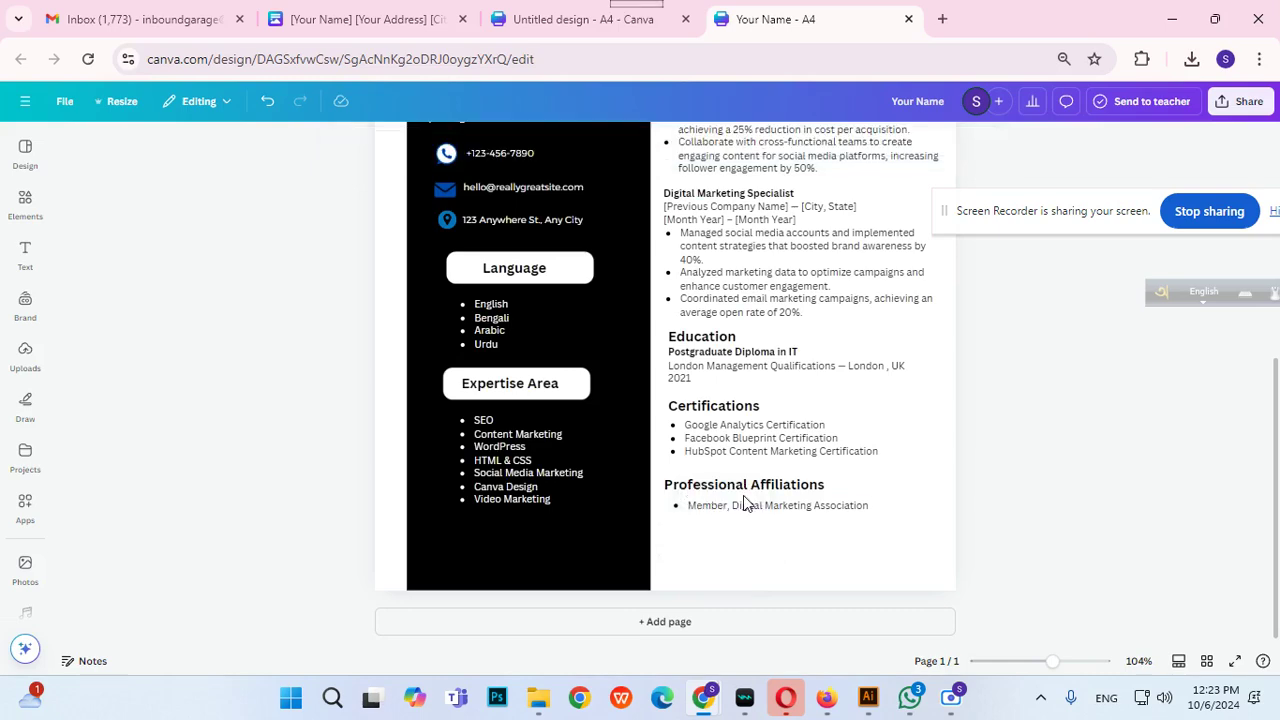
pyautogui.moveTo(687, 567); pyautogui.dragTo(900, 482)
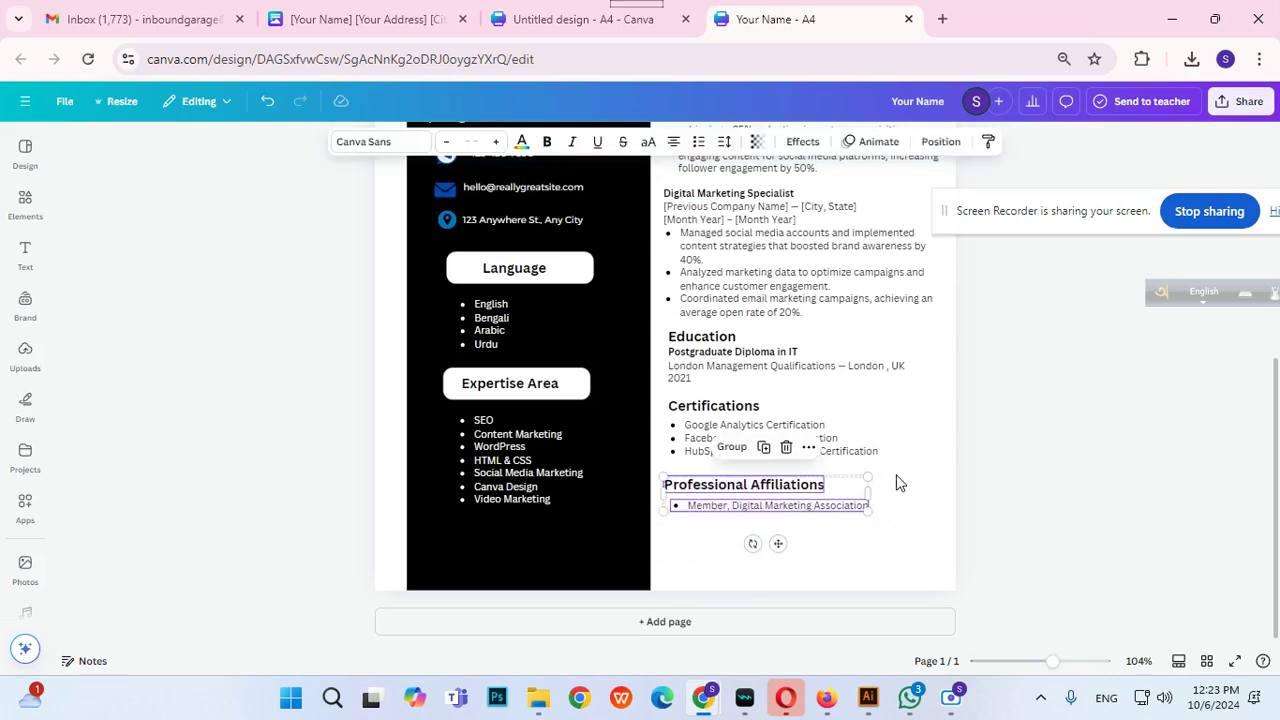
# Review the whole resume at 155% zoom, from the header and summary down to the Expertise Area and Professional Affiliations.
pyautogui.scroll(5, 1003, 450)
pyautogui.scroll(-5, 814, 383)
pyautogui.scroll(2, 1020, 415)
pyautogui.scroll(1, 1026, 417)
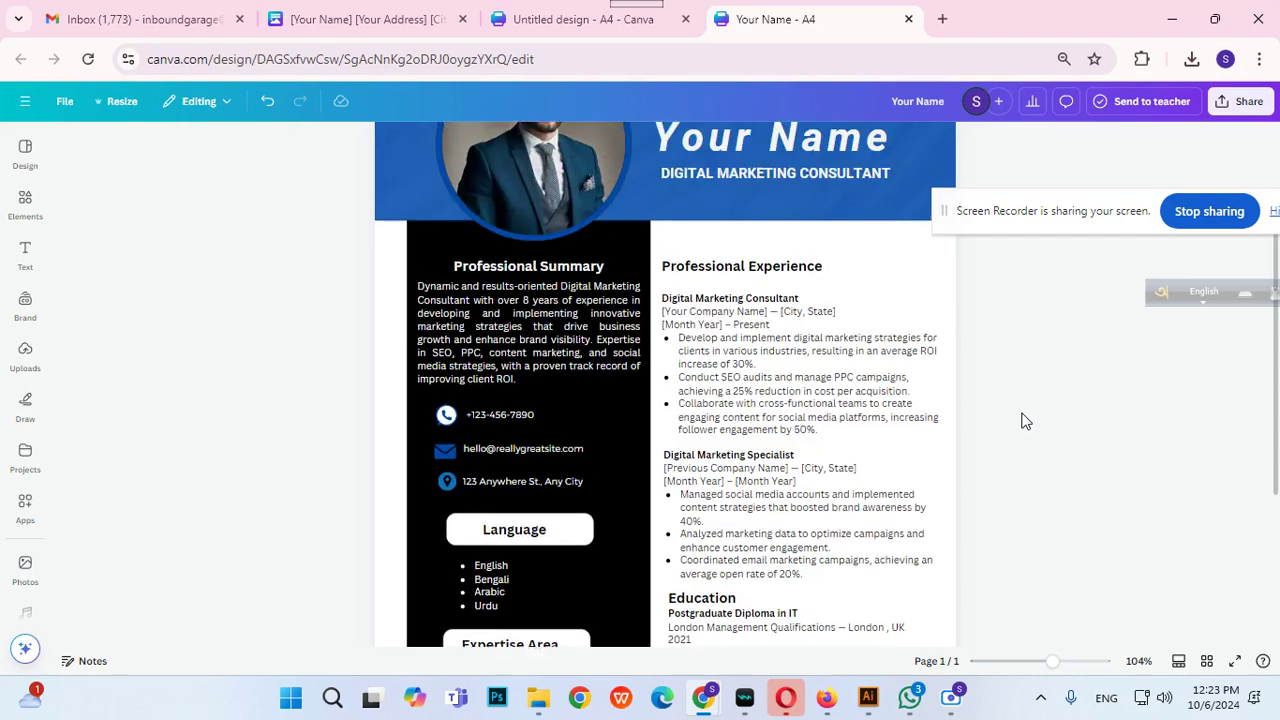
pyautogui.scroll(1, 1017, 404)
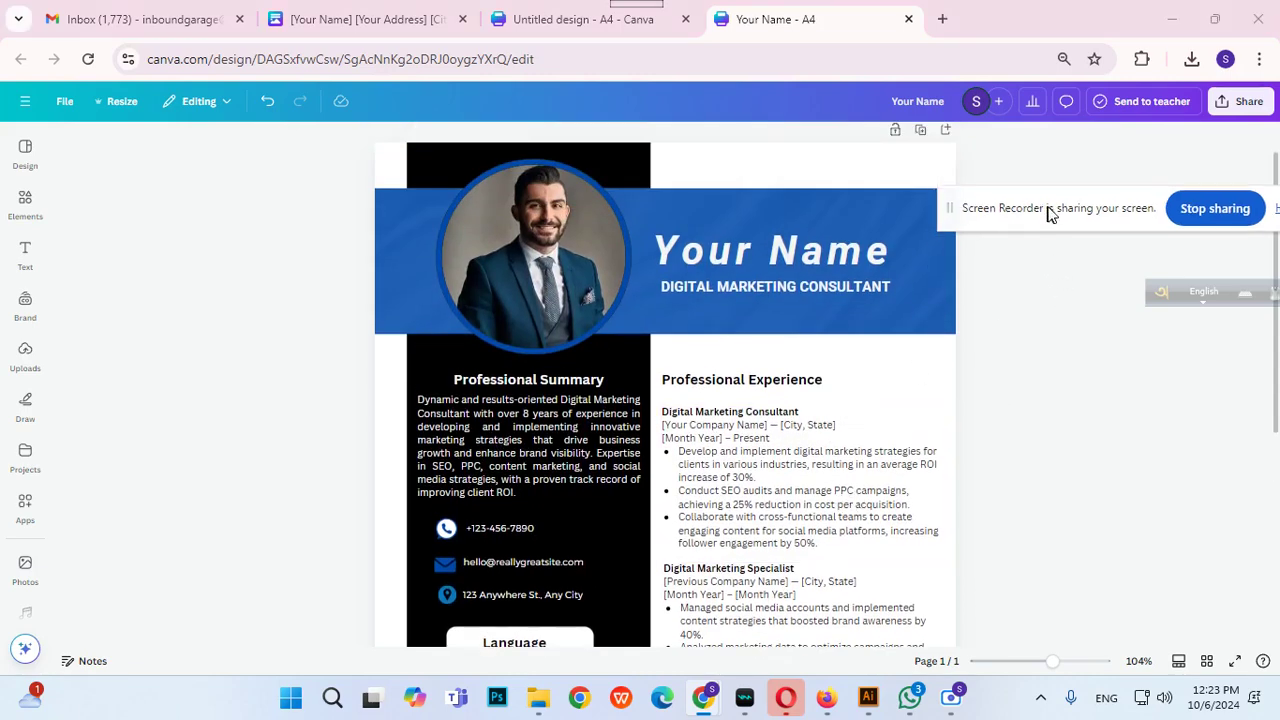
pyautogui.moveTo(1049, 209); pyautogui.dragTo(1077, 143)
pyautogui.moveTo(1052, 662)
pyautogui.mouseDown()
pyautogui.moveTo(1030, 662)
pyautogui.moveTo(1080, 657)
pyautogui.moveTo(1068, 655)
pyautogui.mouseUp()
pyautogui.scroll(4, 940, 490)
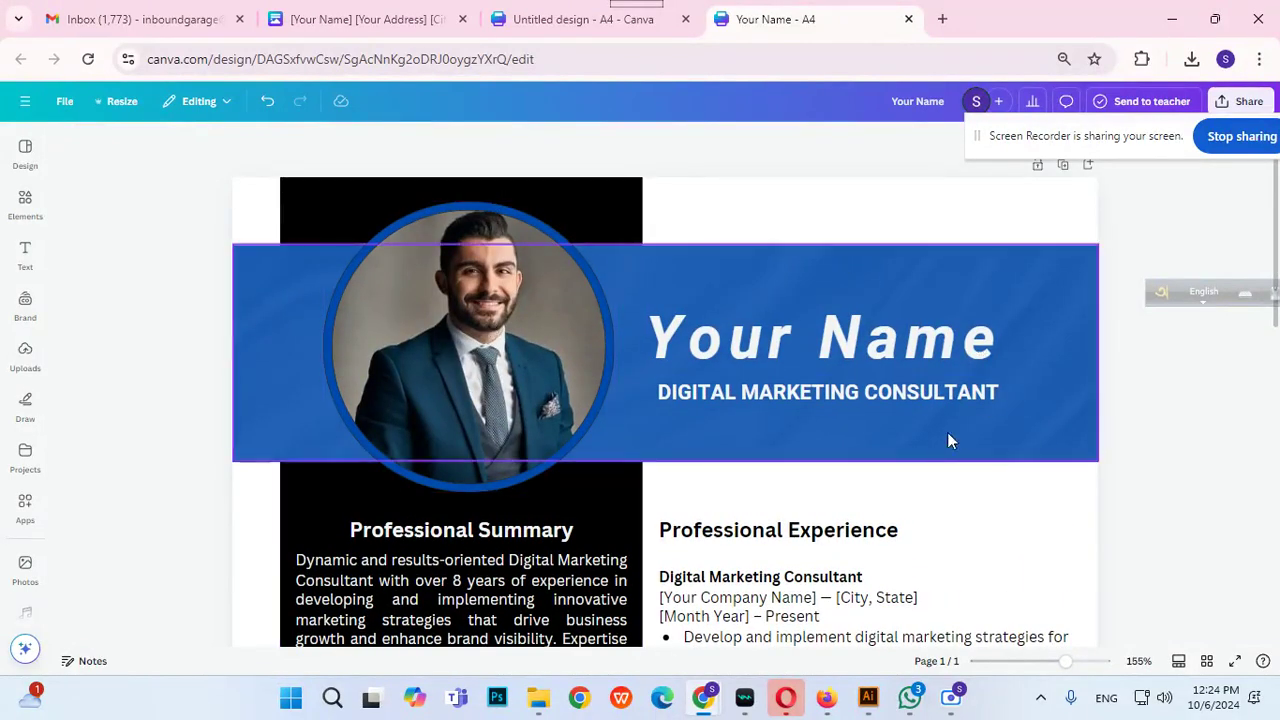
pyautogui.scroll(-2, 709, 409)
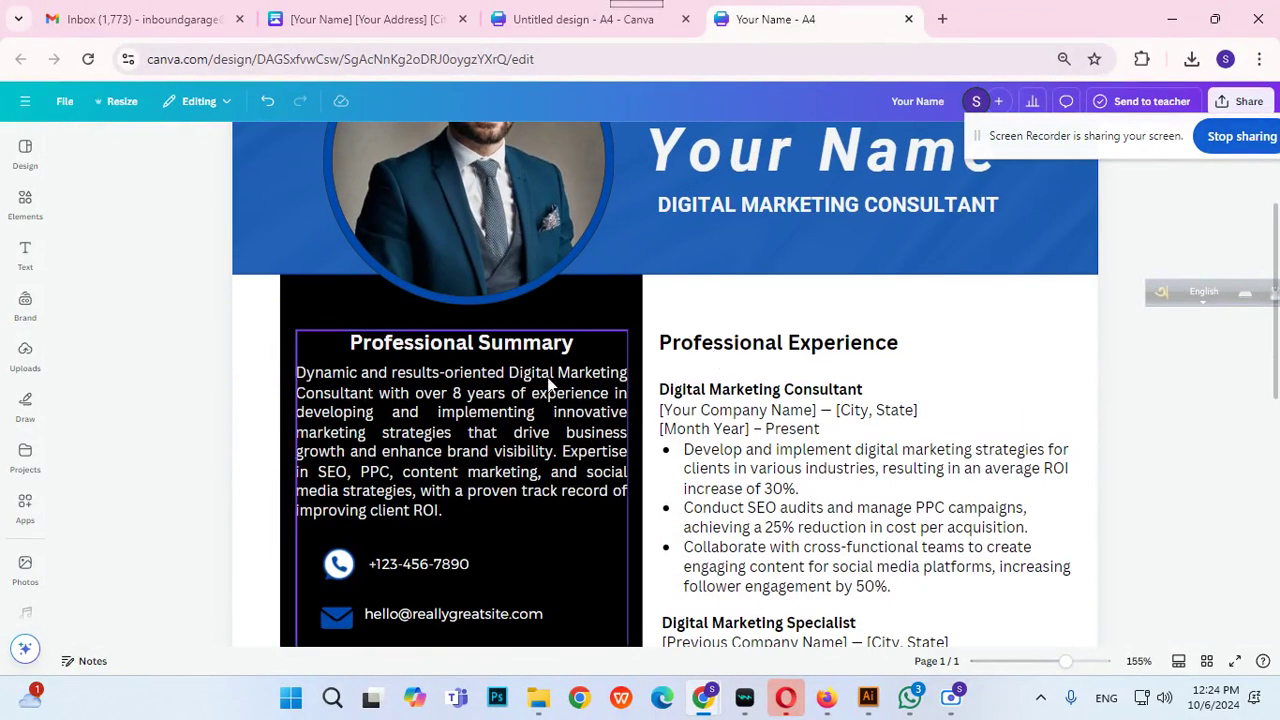
pyautogui.scroll(-3, 545, 390)
pyautogui.scroll(-3, 466, 375)
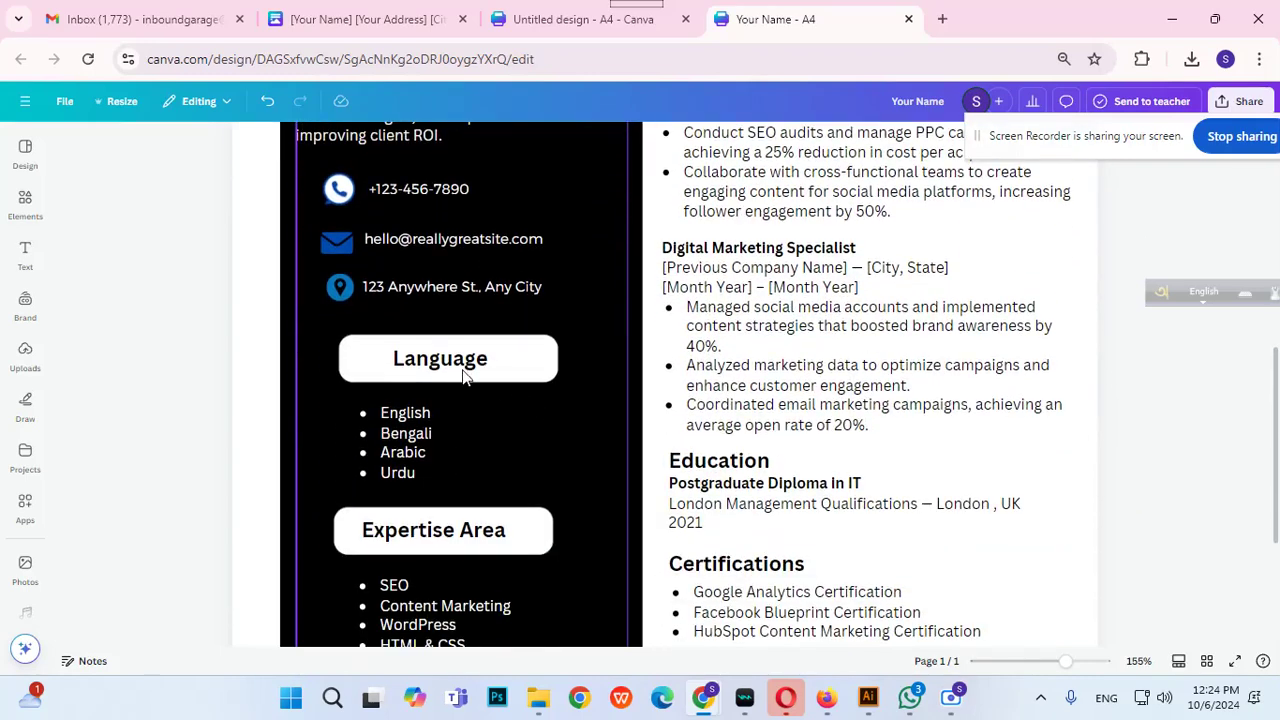
pyautogui.scroll(-1, 425, 462)
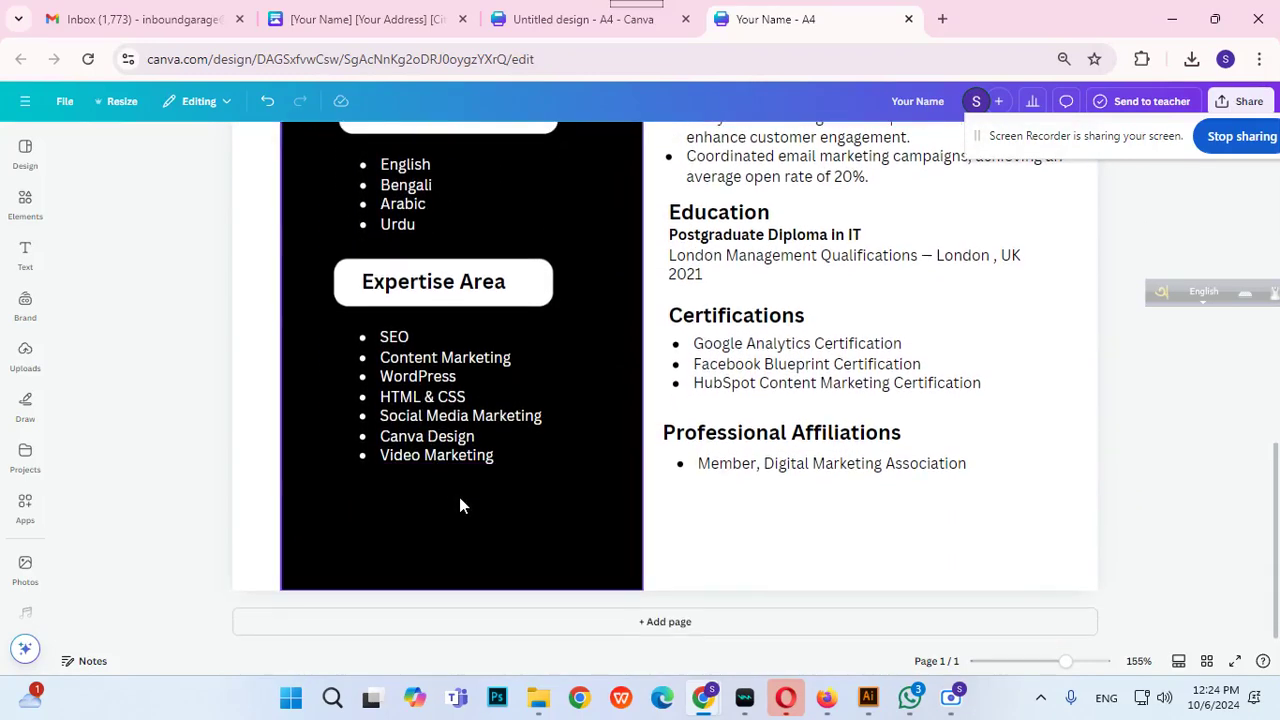
pyautogui.scroll(2, 760, 442)
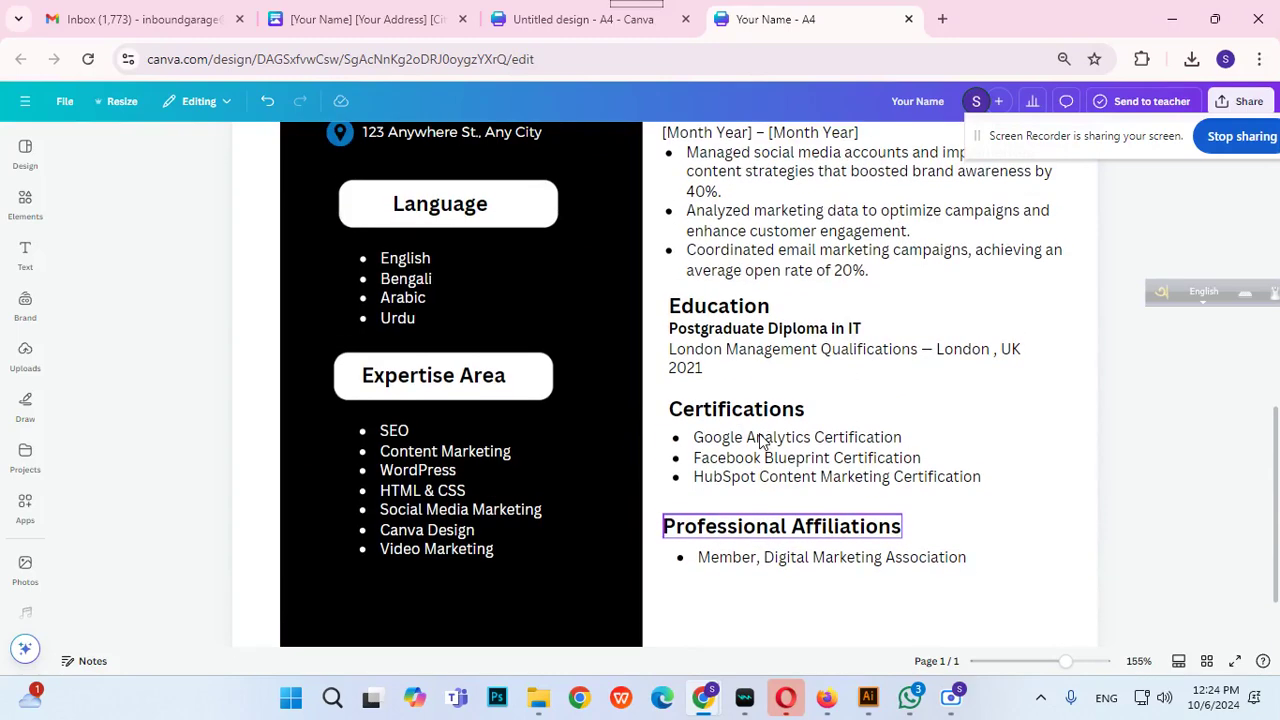
pyautogui.scroll(1, 743, 405)
pyautogui.scroll(1, 745, 412)
pyautogui.scroll(-1, 748, 418)
pyautogui.scroll(2, 750, 422)
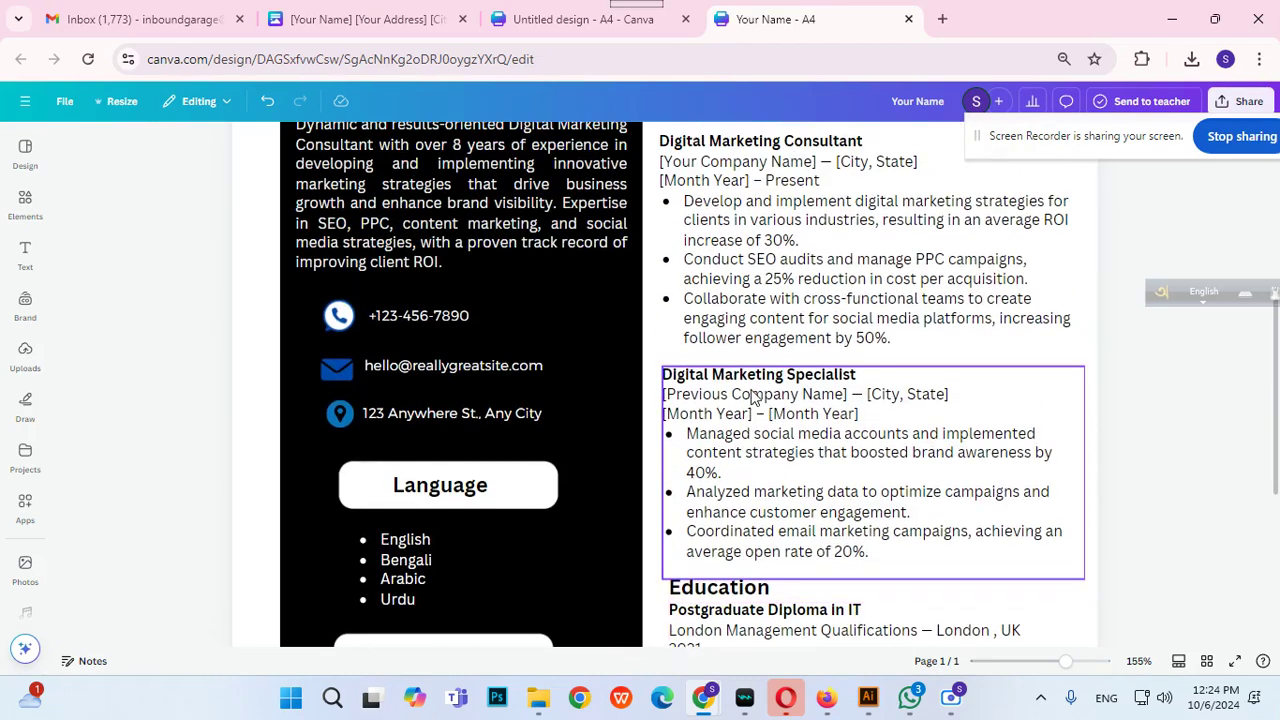
pyautogui.scroll(1, 735, 388)
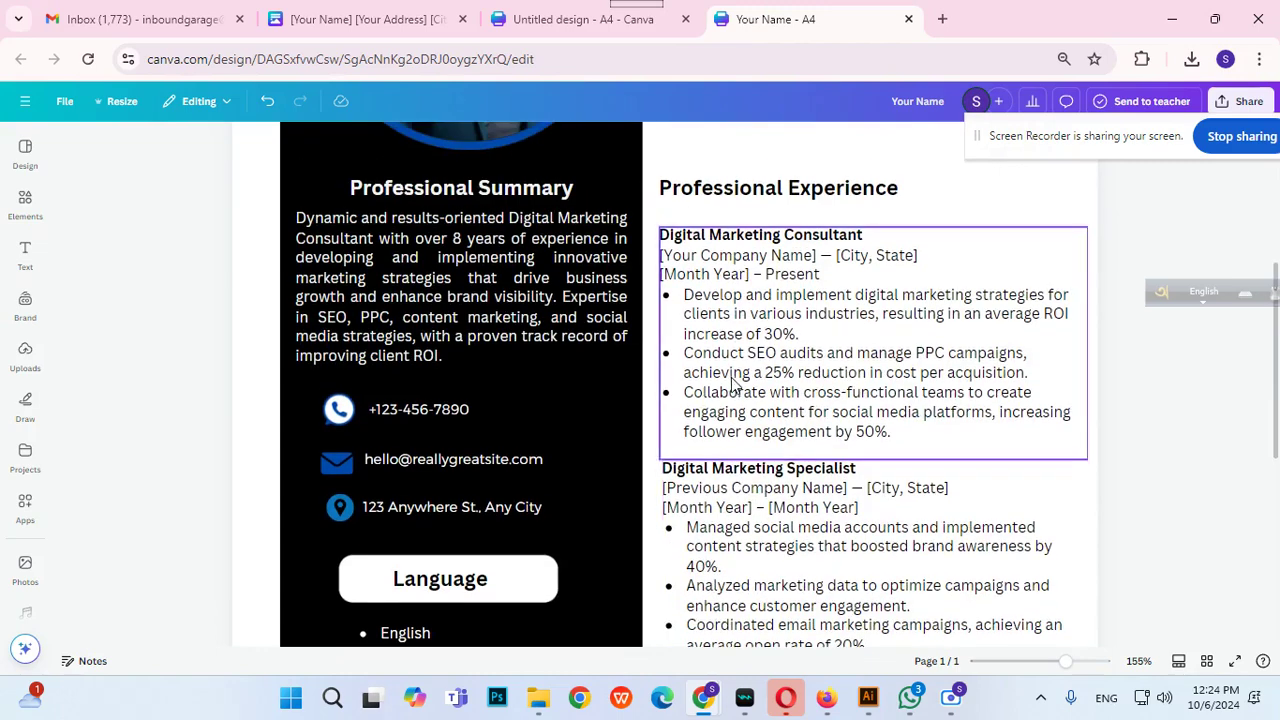
pyautogui.scroll(1, 757, 280)
# Replace "IT" with "Information Technology" in the Postgraduate Diploma title under Education.
pyautogui.scroll(-5, 883, 392)
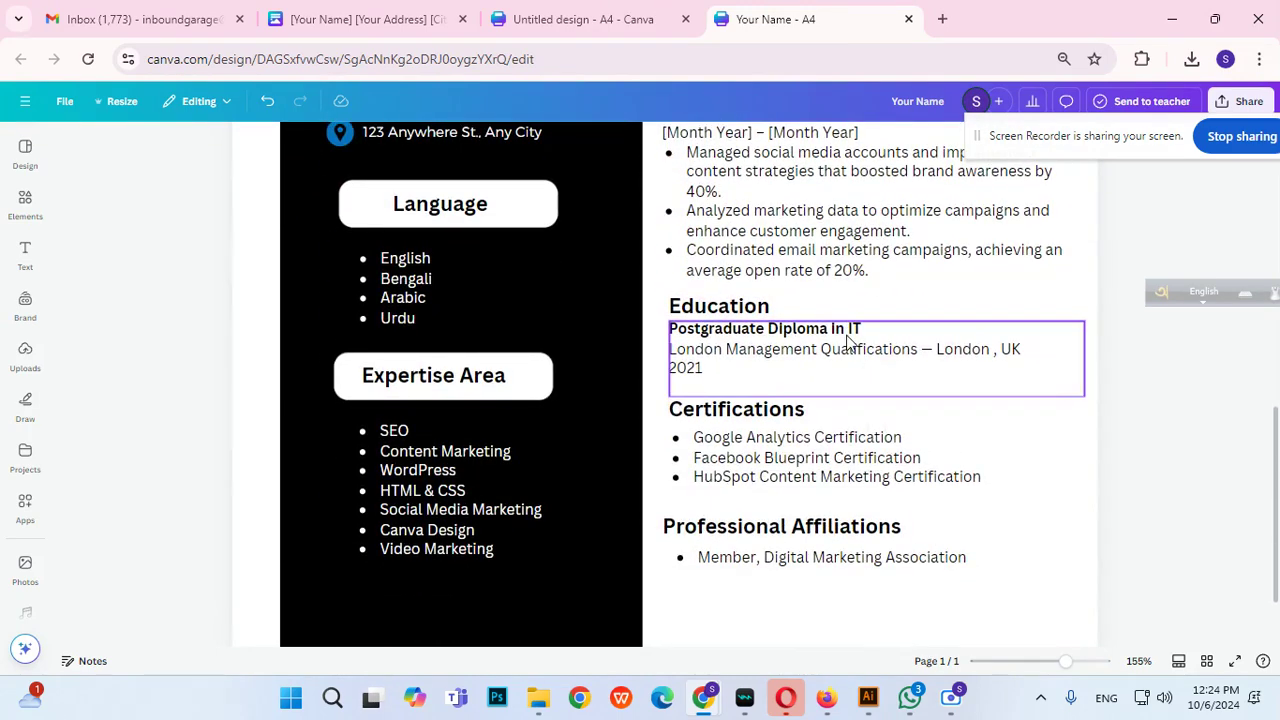
pyautogui.click(848, 330)
pyautogui.moveTo(848, 330); pyautogui.dragTo(869, 332)
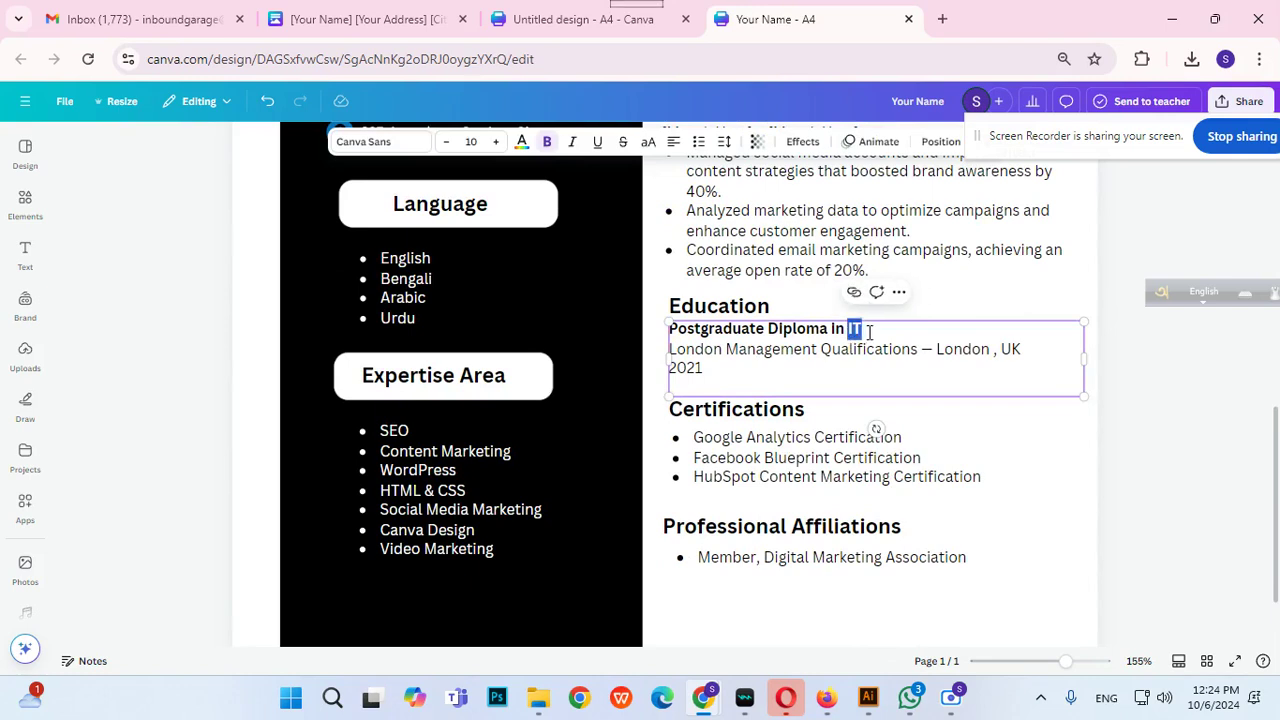
pyautogui.press('BackSpace')
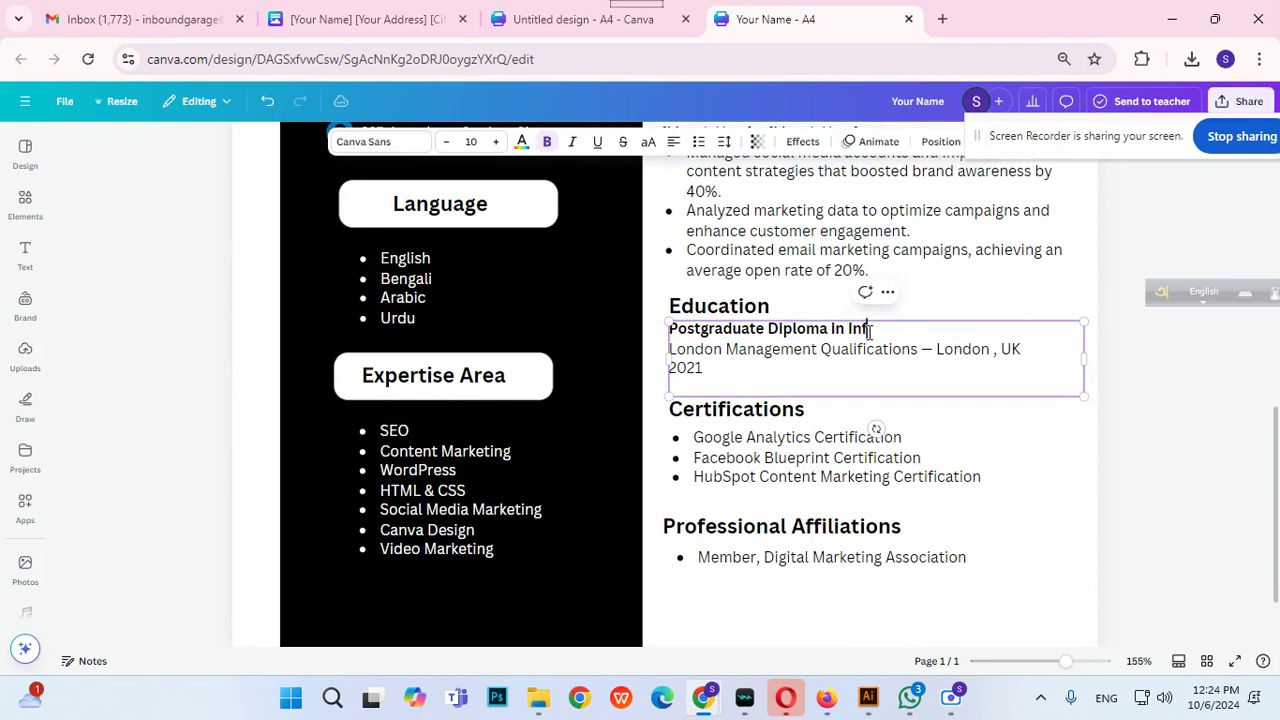
pyautogui.write('Information Tech')
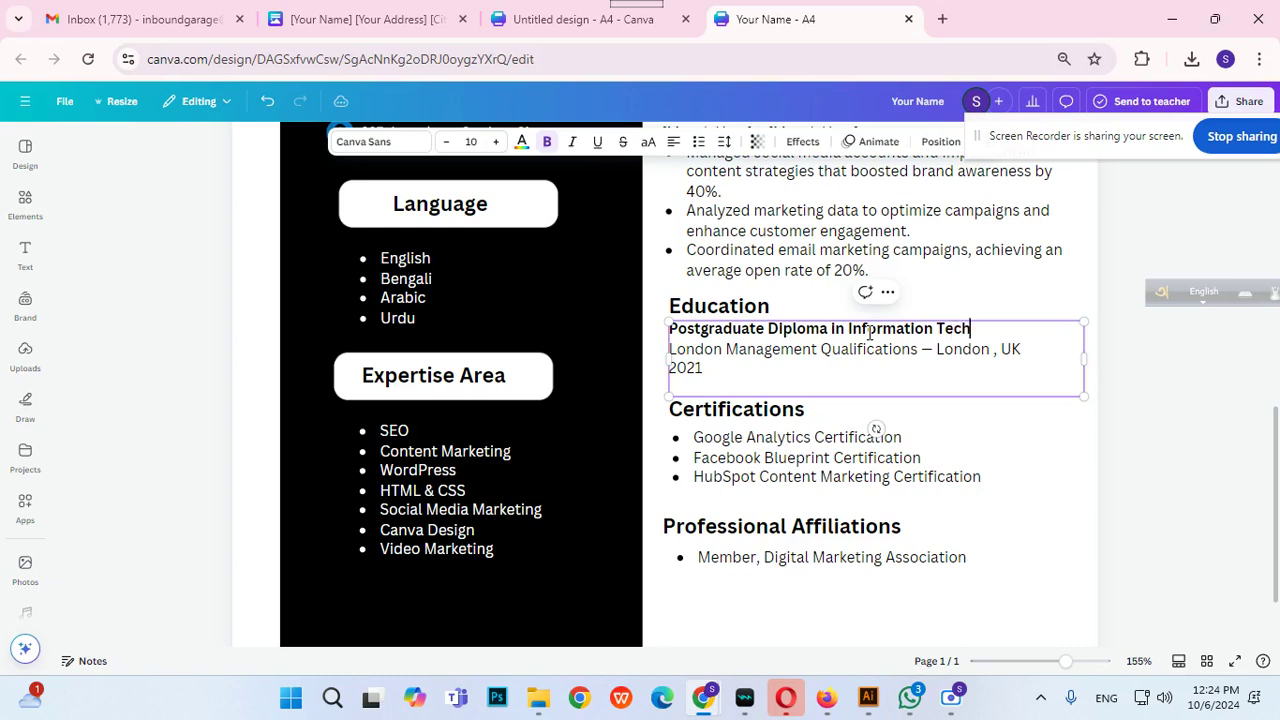
pyautogui.write('nology')
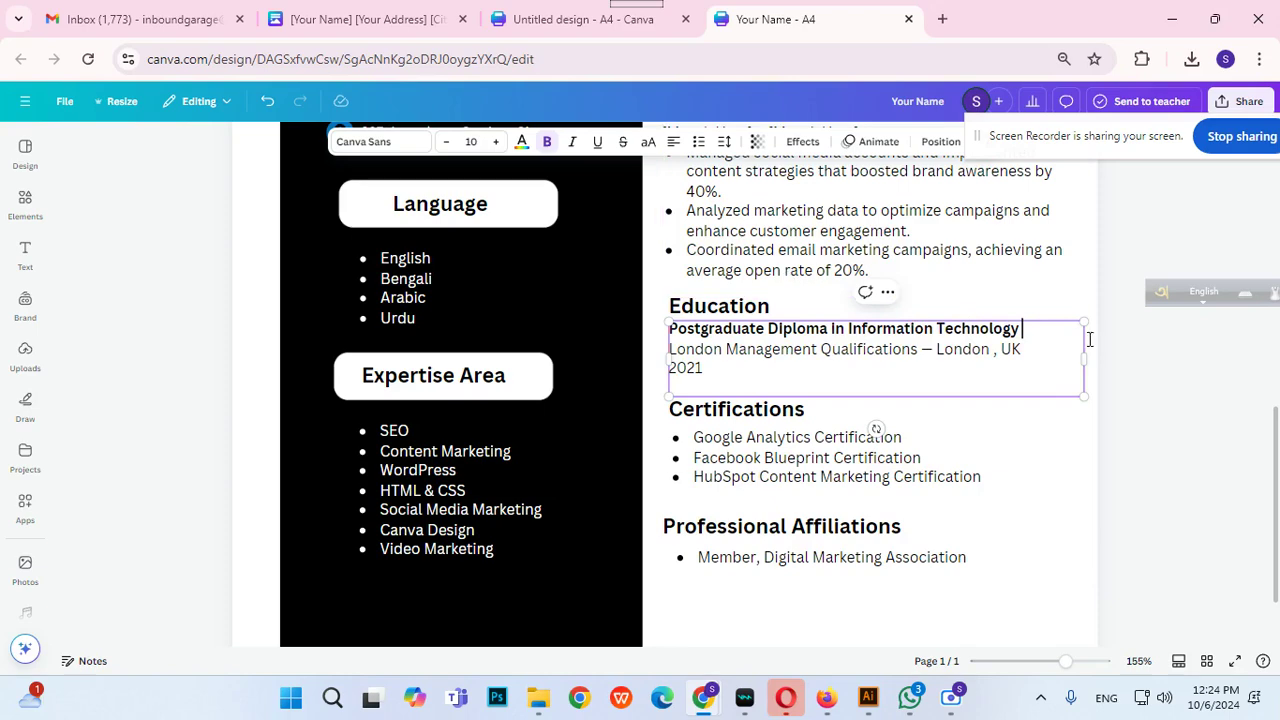
pyautogui.click(1162, 366)
# Add a new line reading "(UK Level" directly below the Postgraduate Diploma title in the Education entry.
pyautogui.click(1034, 340)
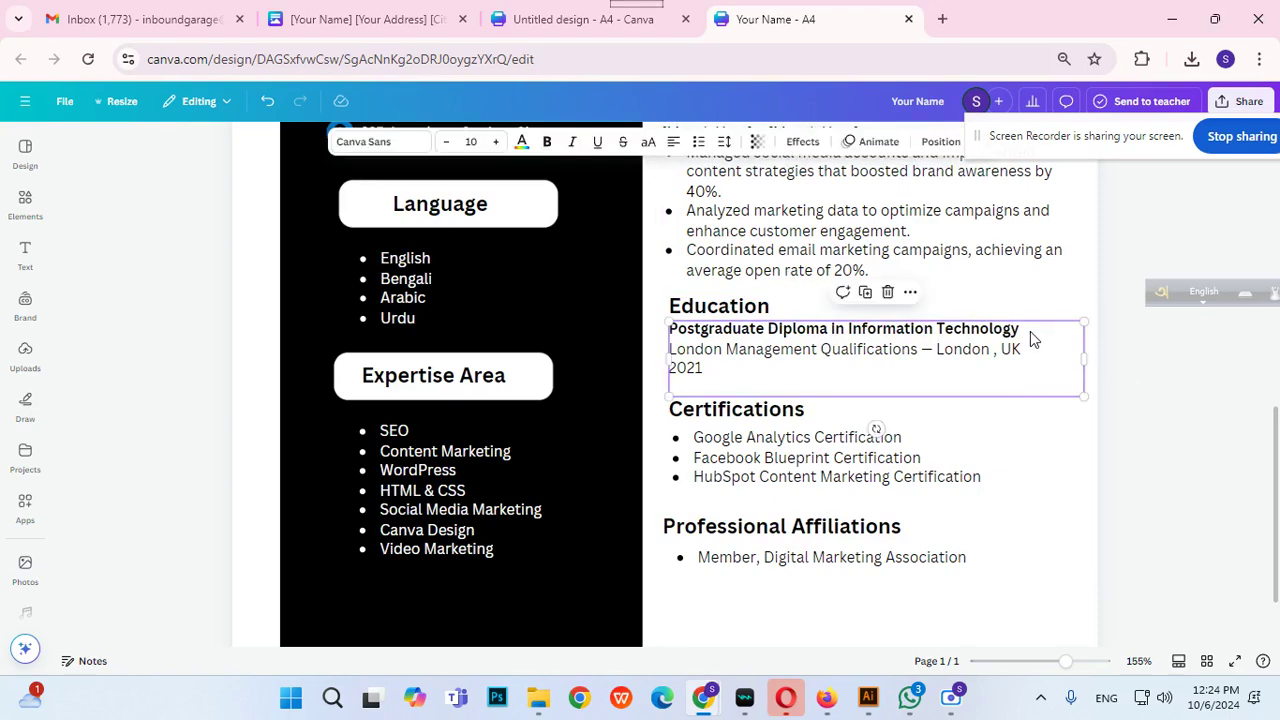
pyautogui.click(1031, 331)
pyautogui.press('Return')
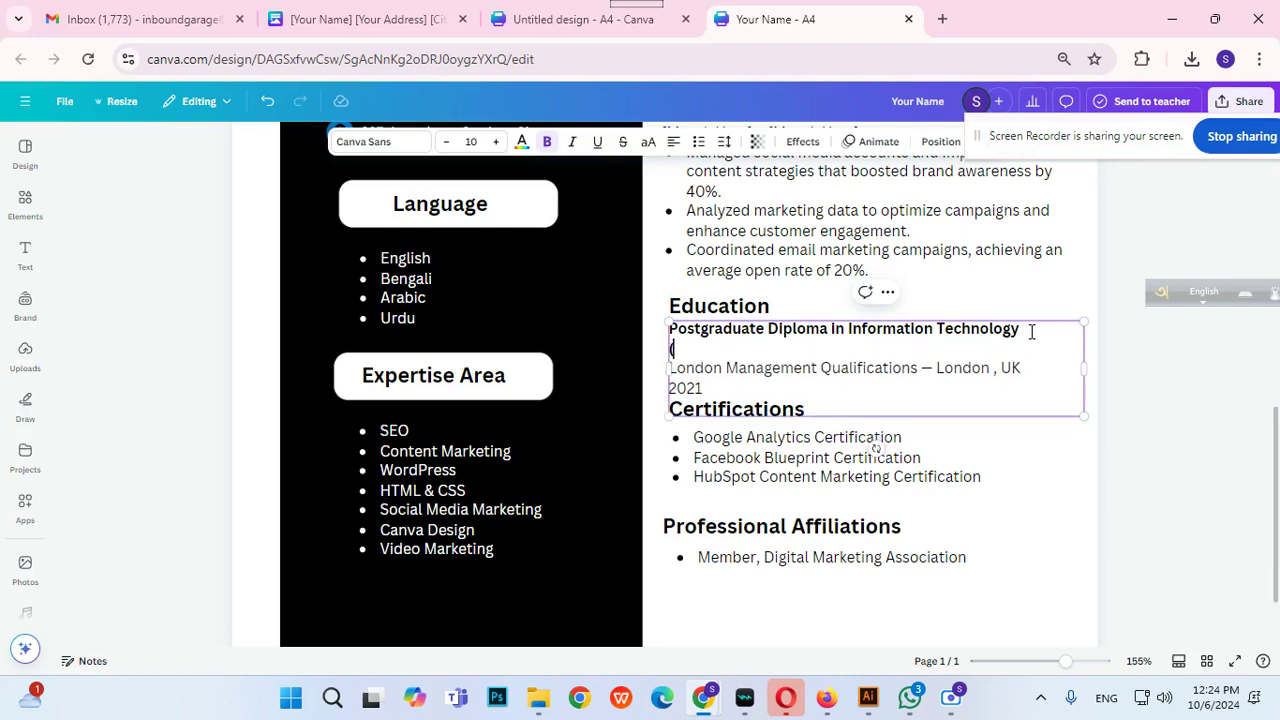
pyautogui.write('(UK Level')
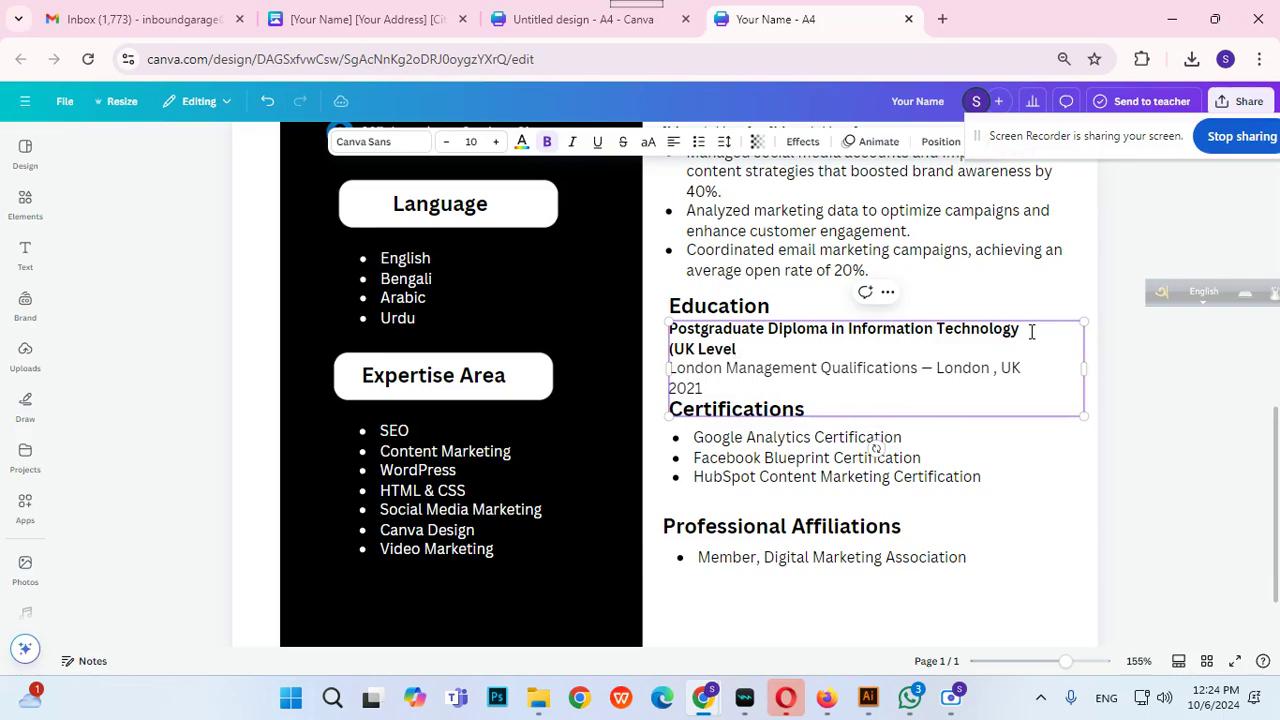